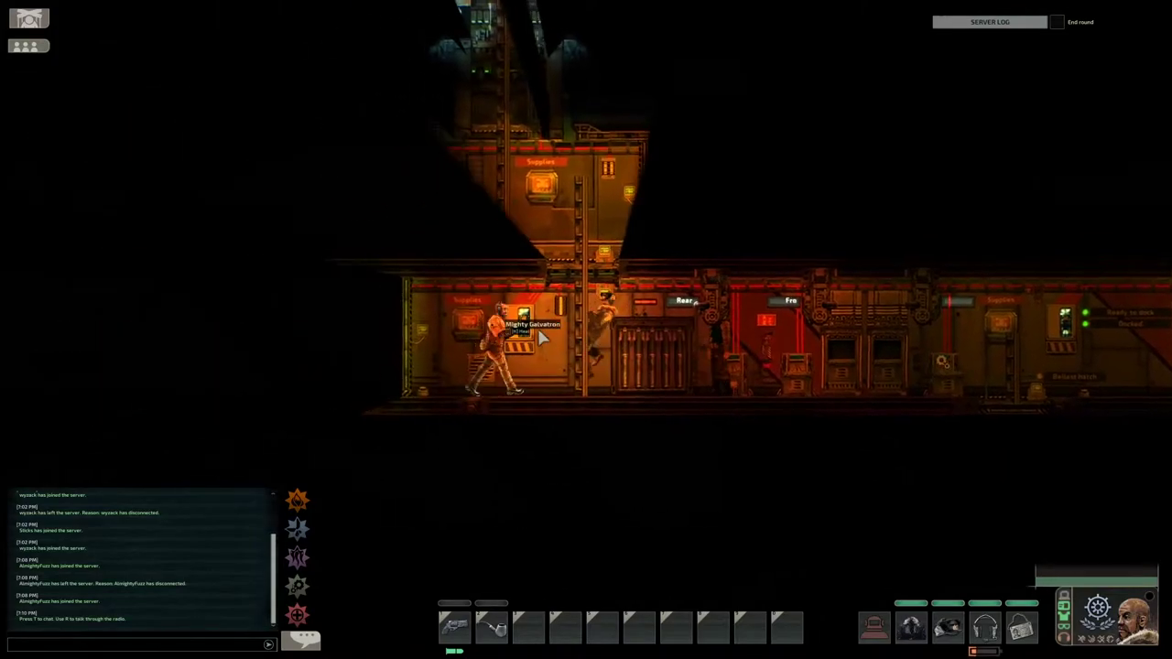
- Walk through the red- and orange-lit rooms and climb the ladder to the shaft's top room
key(w)
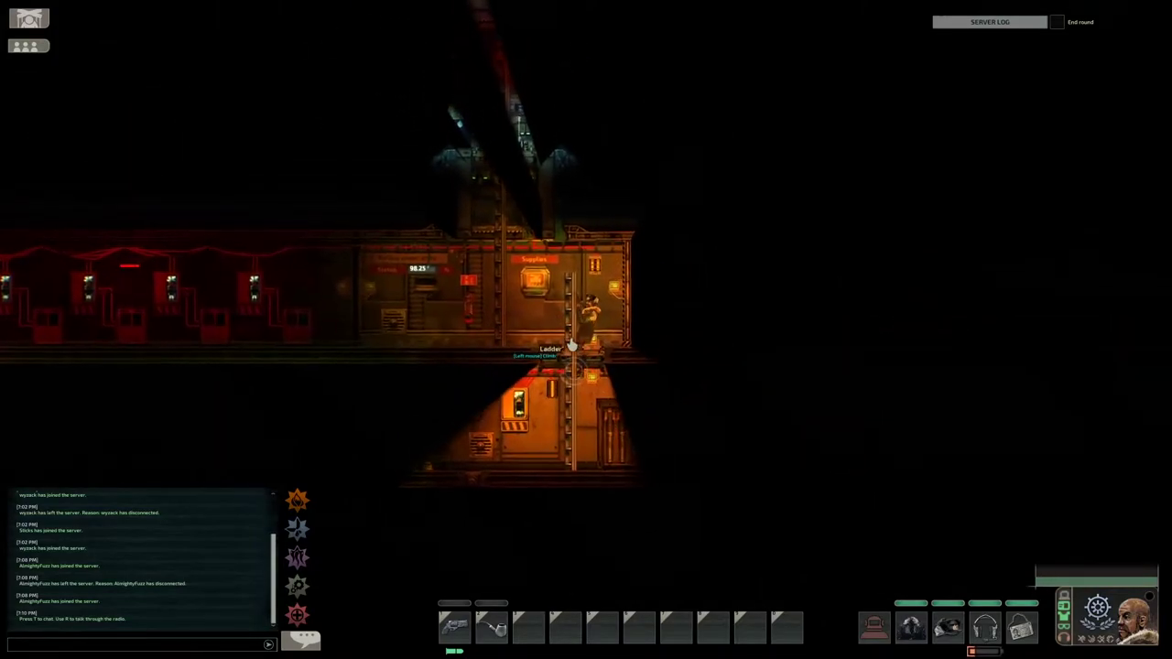
key(a)
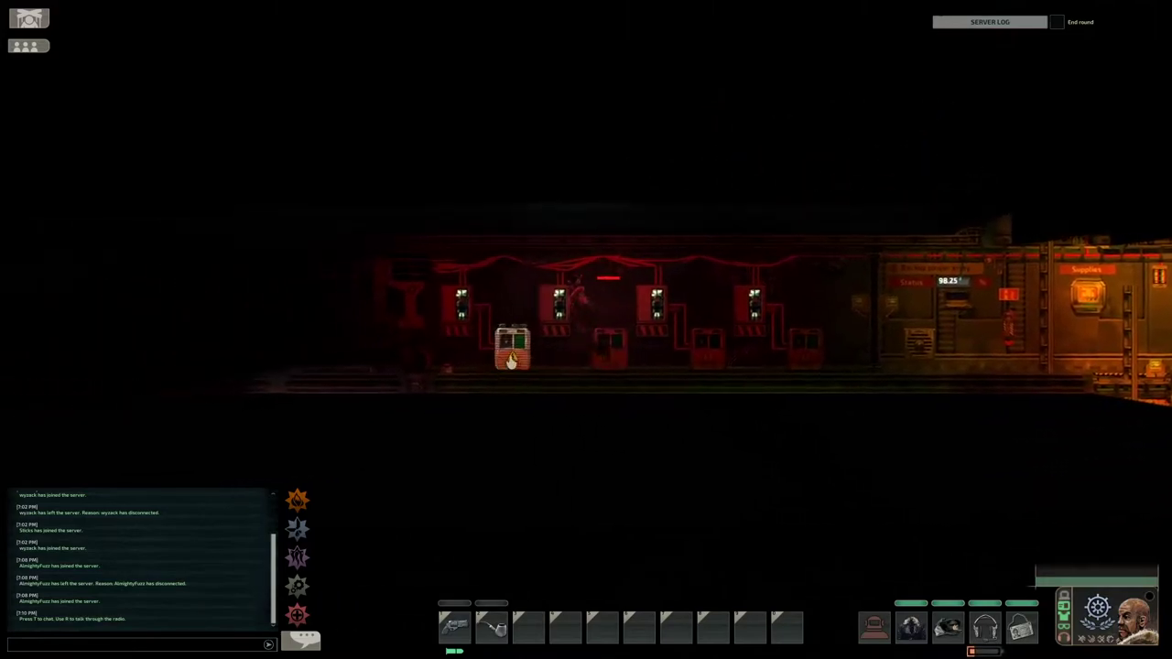
key(d)
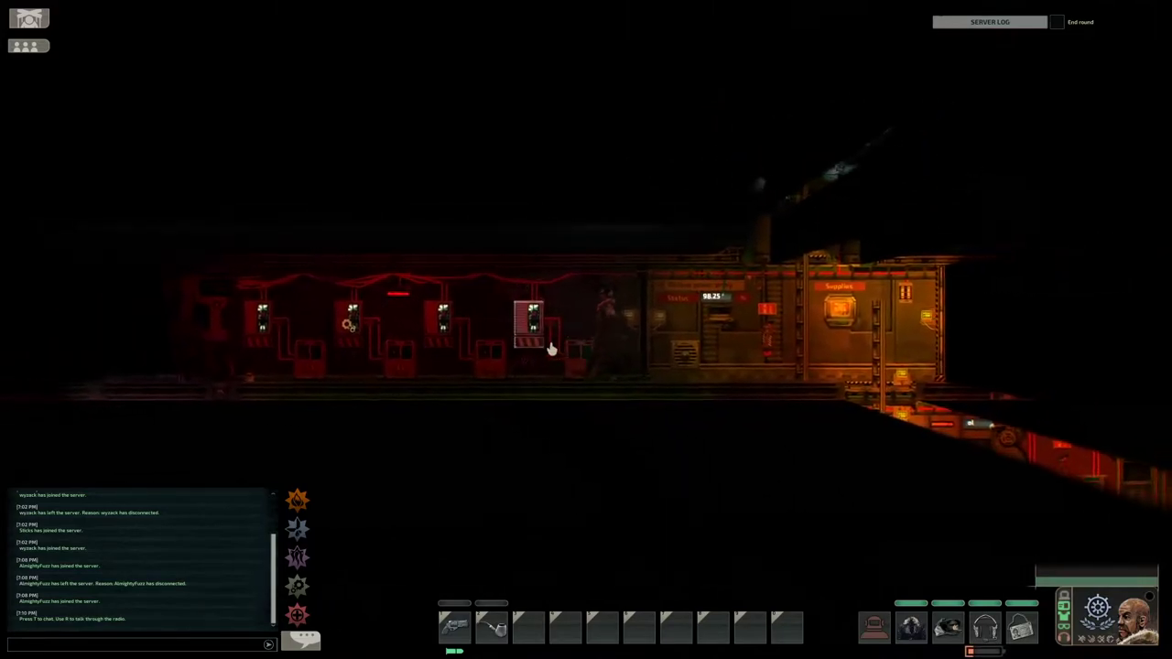
key(d)
key(w)
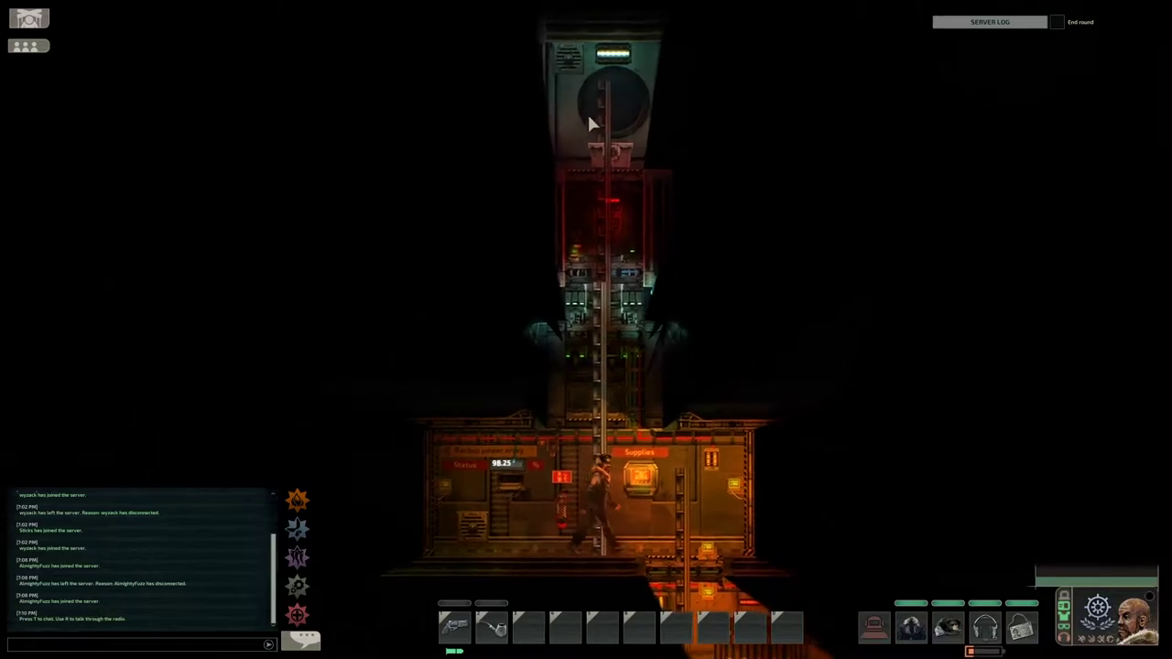
key(w)
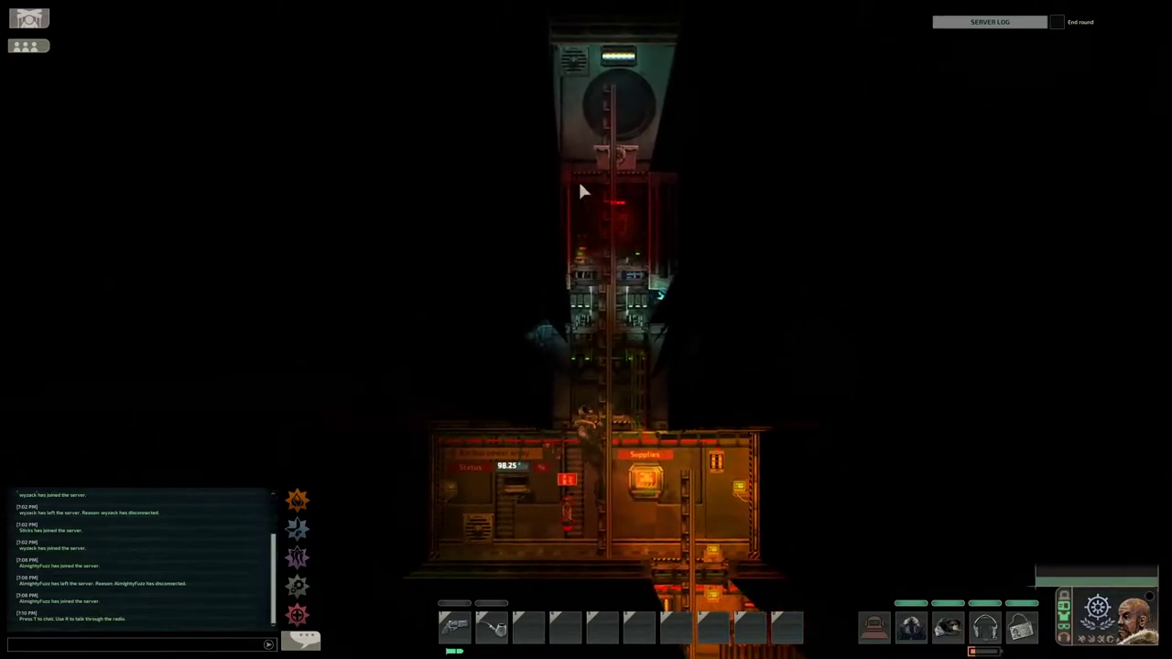
key(w)
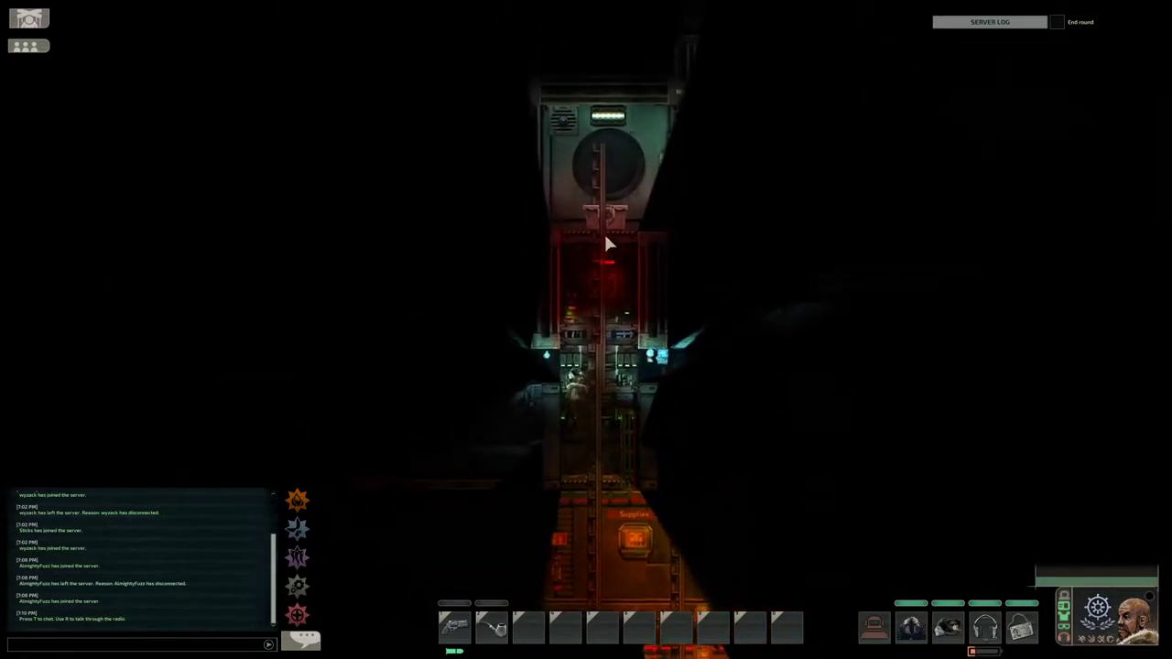
- Climb back down the shaft through the orange-lit room to the lower deck corridor
key(s)
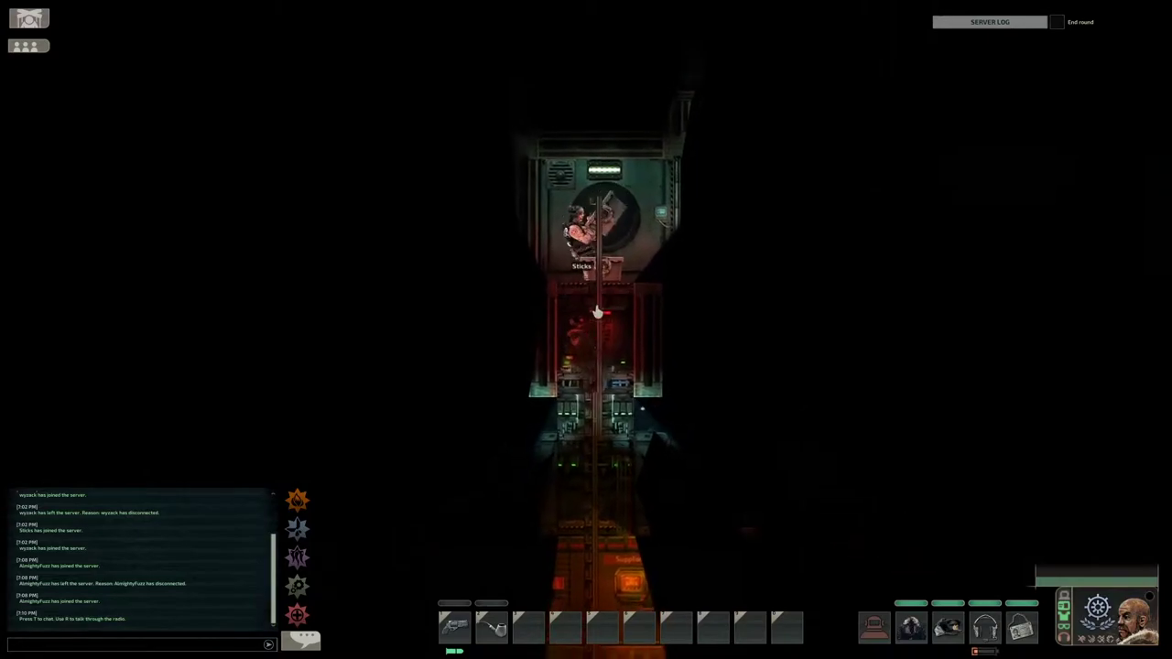
key(s)
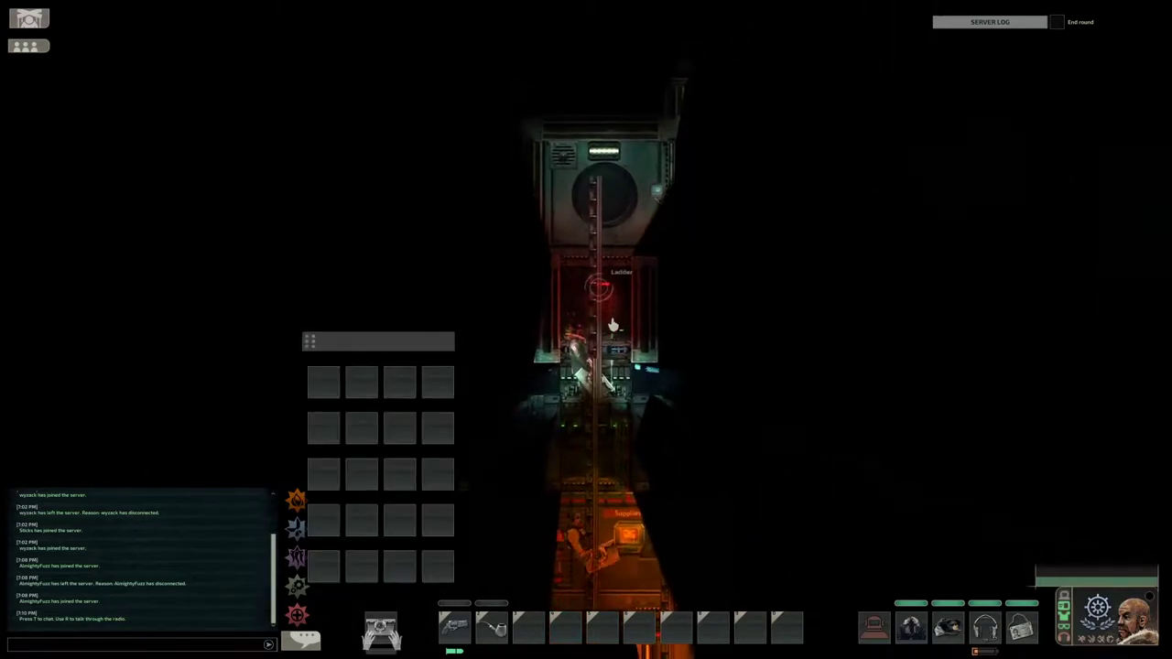
key(s)
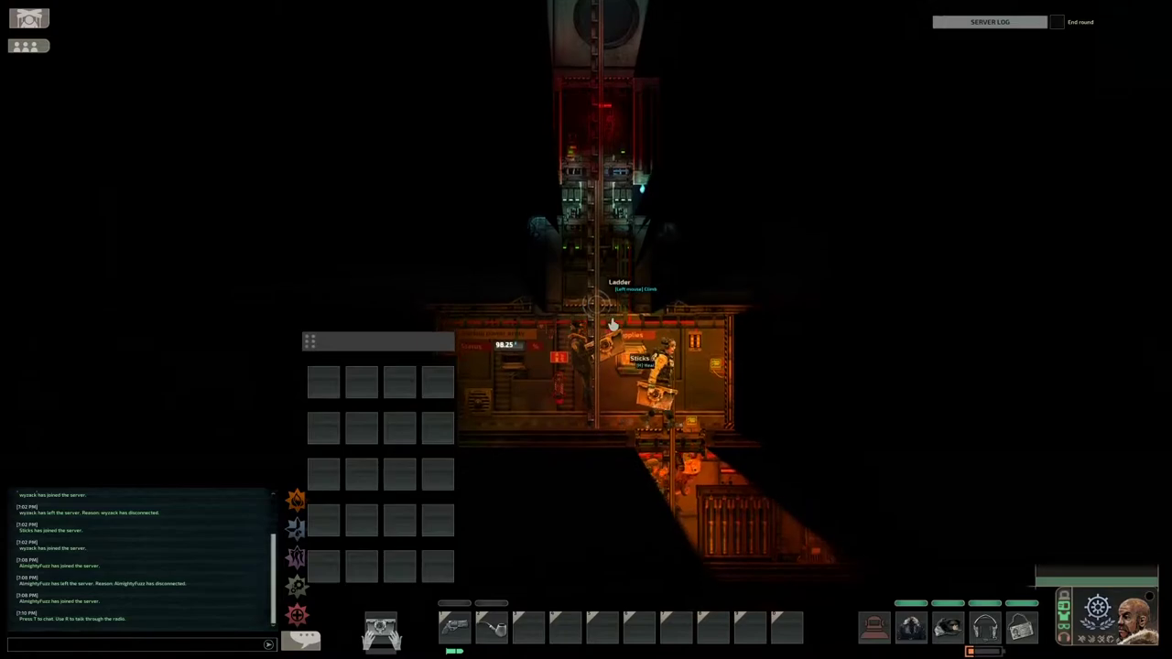
key(s)
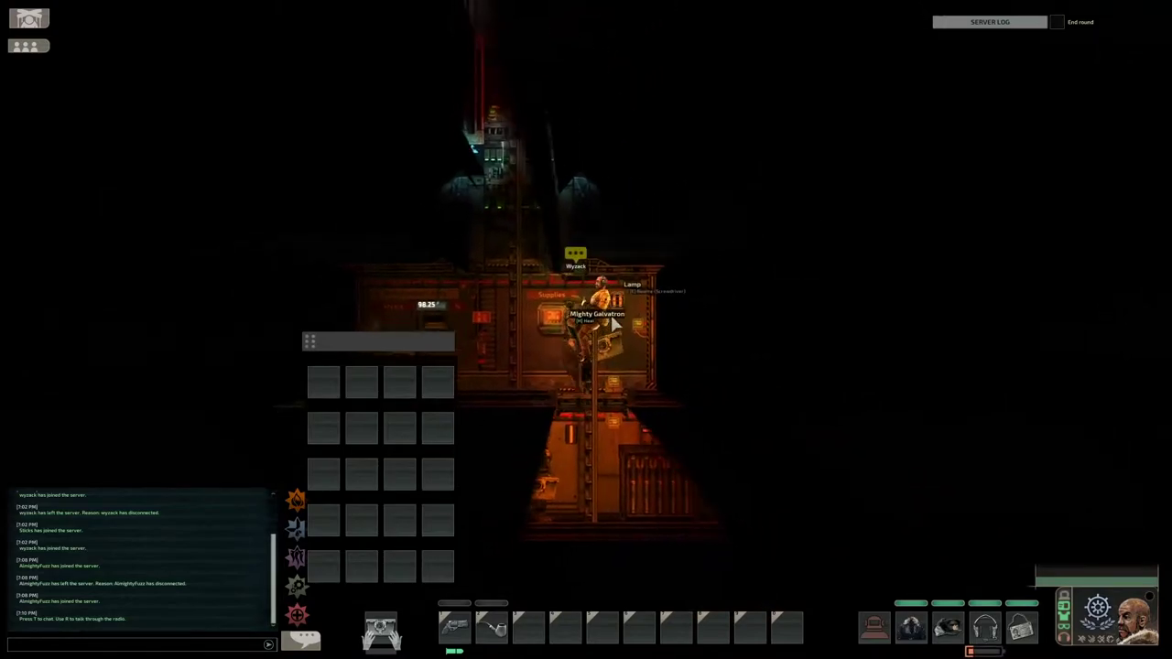
key(s)
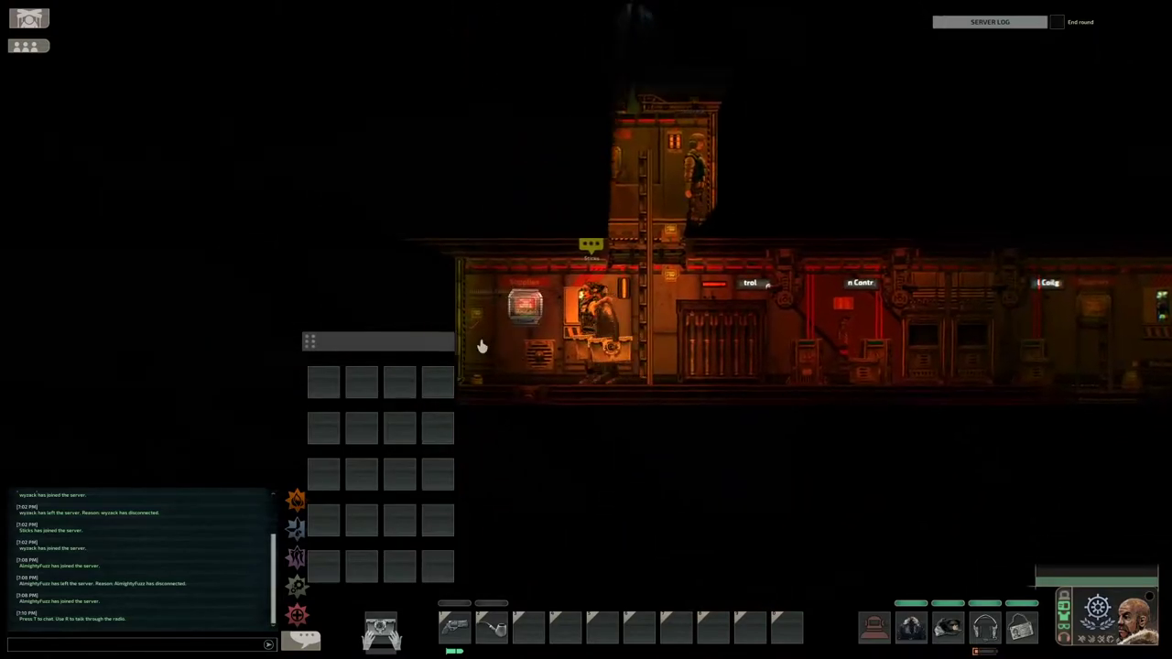
- Walk left into the medical room, then back right along the lower corridor to the deconstructor
key(a)
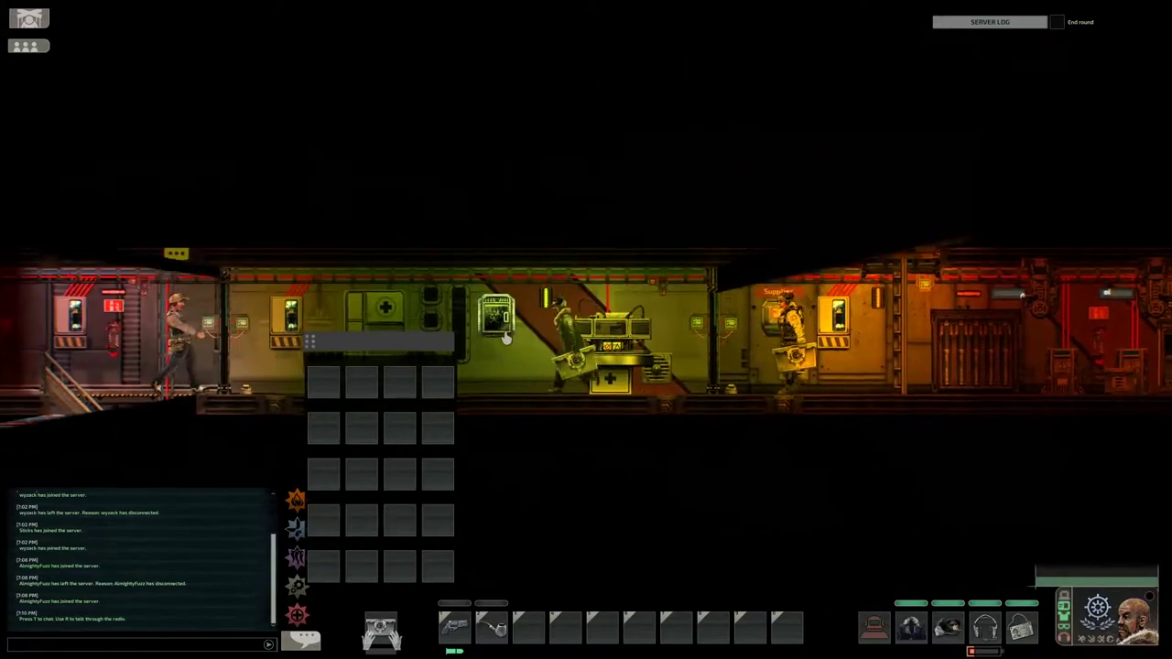
key(a)
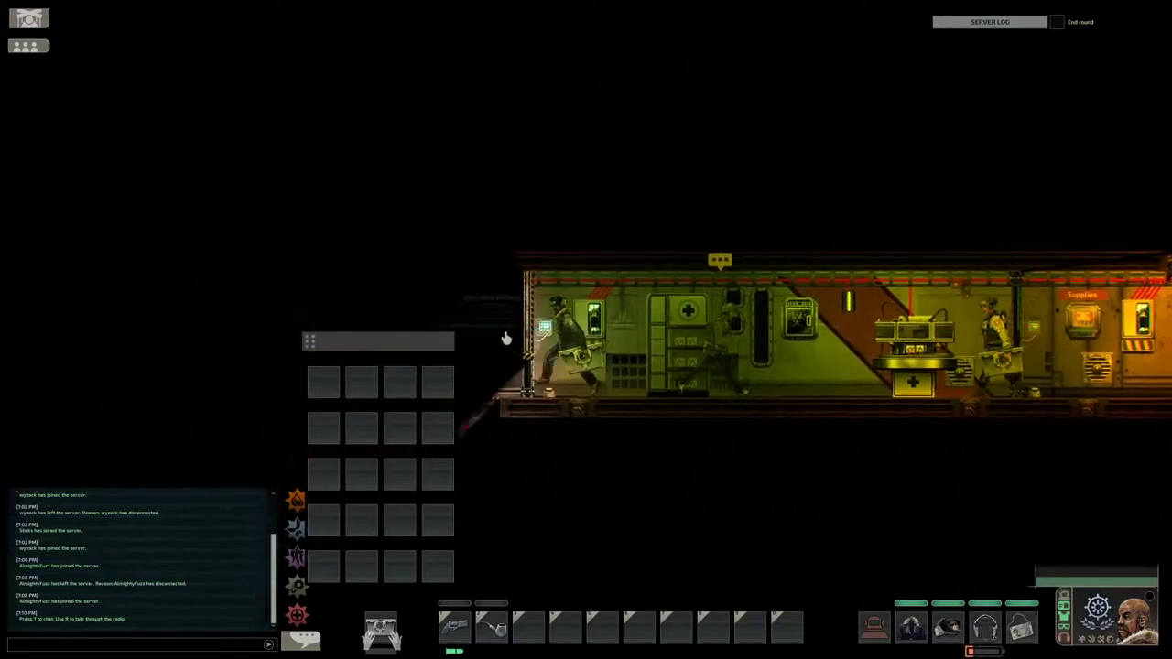
key(d)
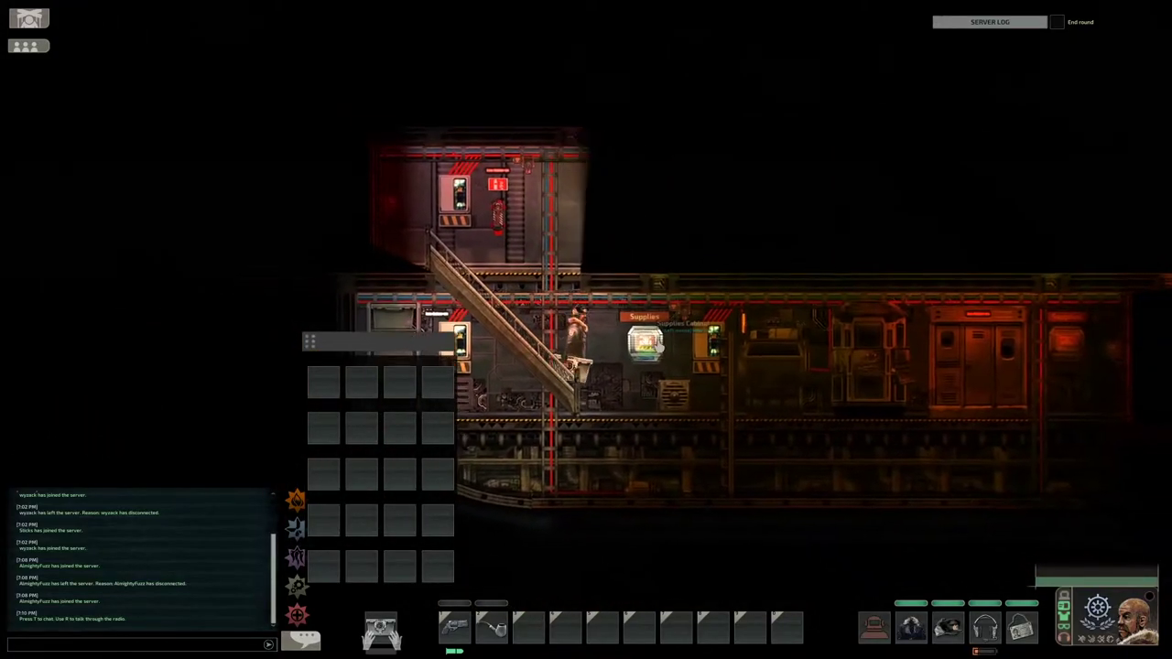
key(d)
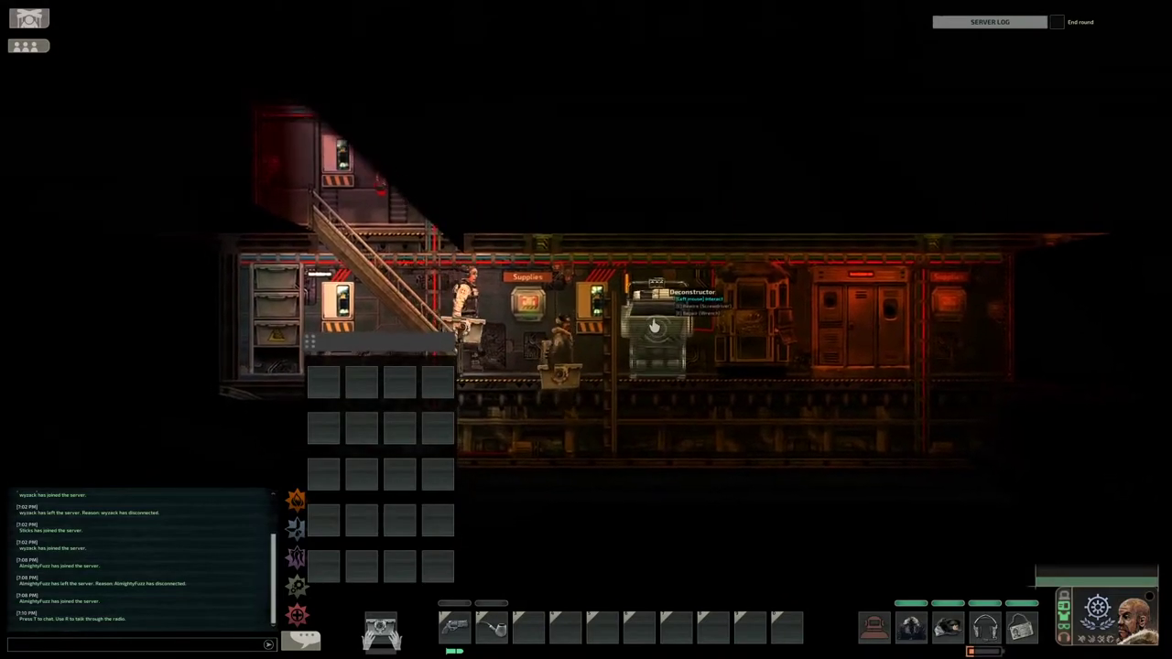
key(d)
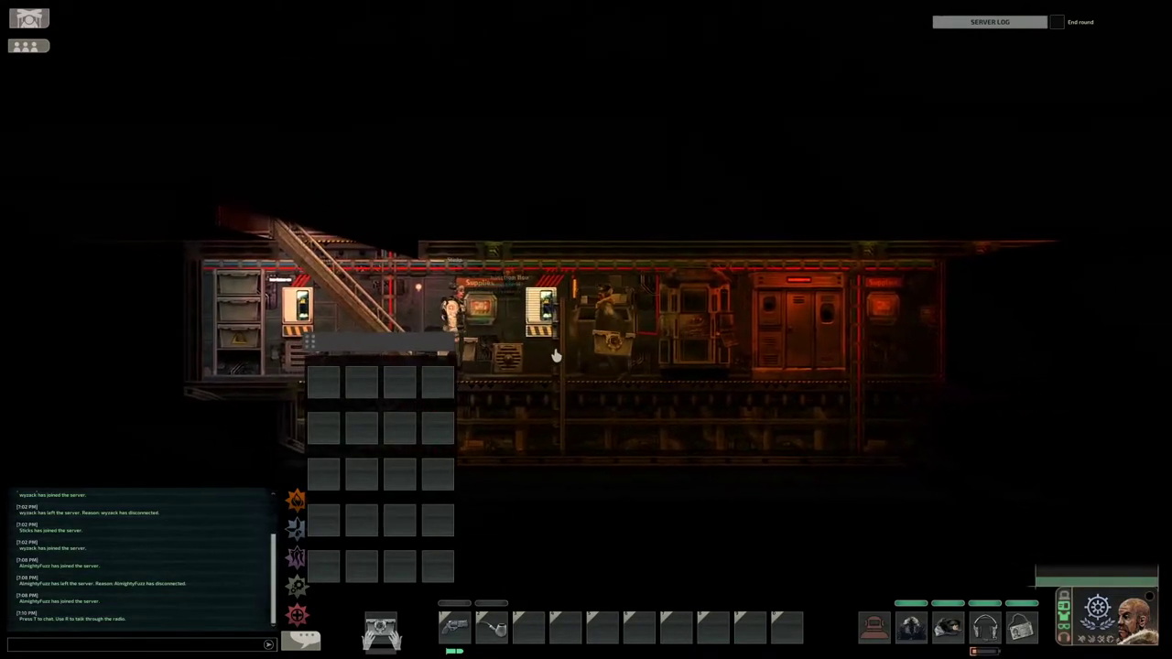
- Add a part from the storage cabinet to the deconstructor's input, then walk toward the stairs
click(562, 361)
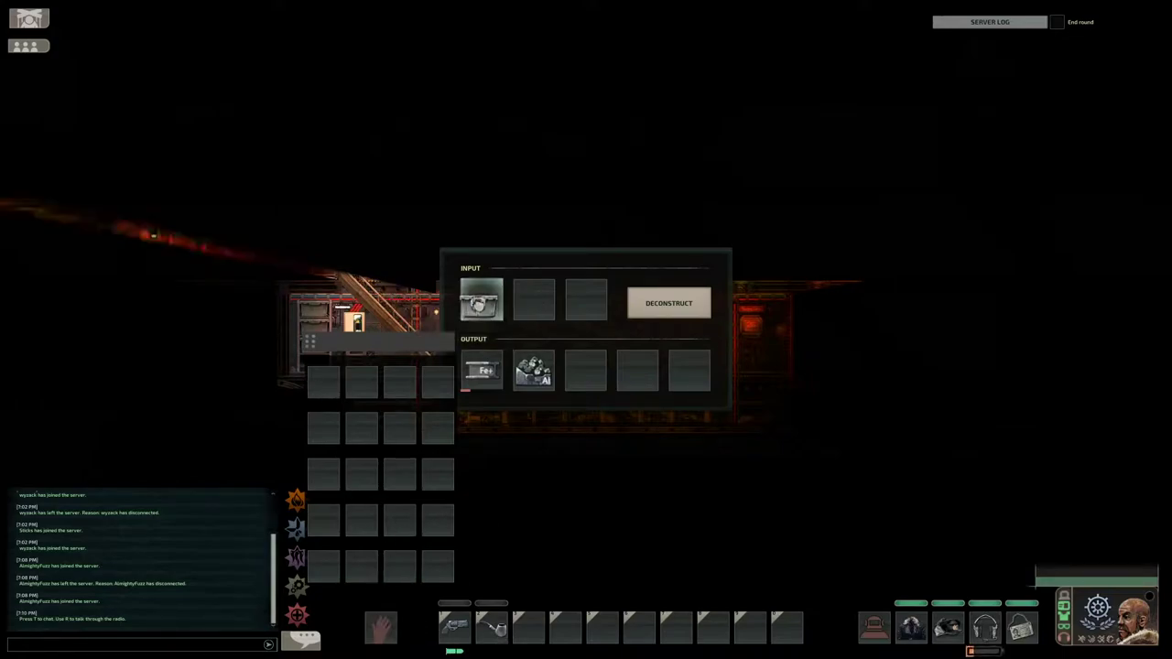
key(Escape)
key(a)
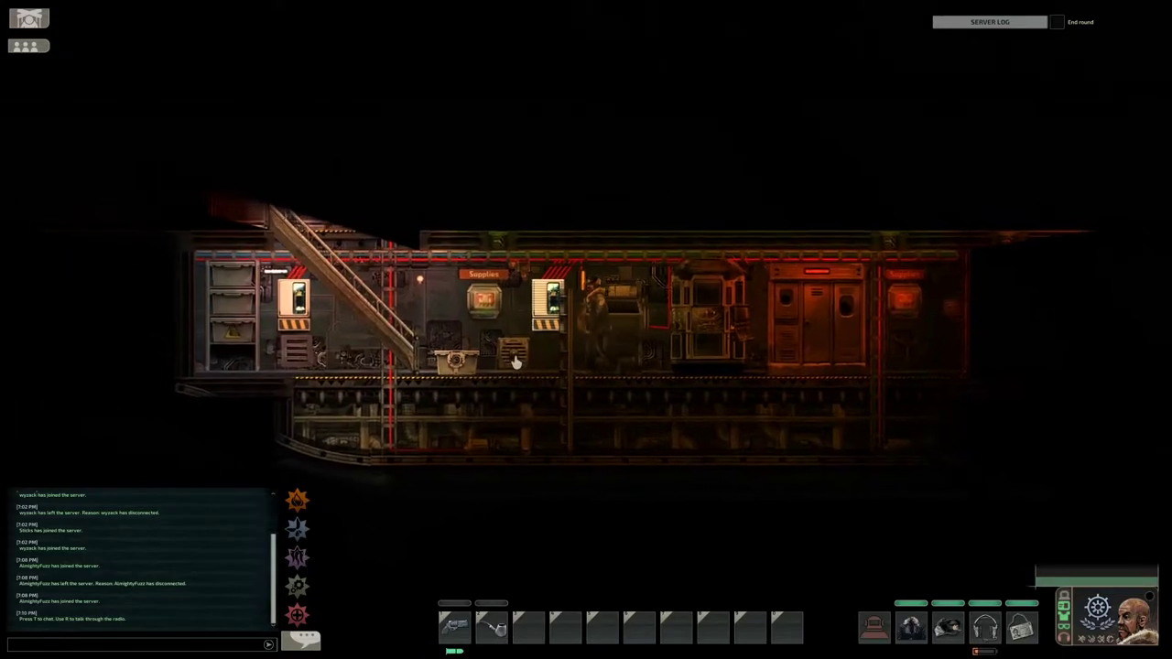
click(380, 366)
click(707, 359)
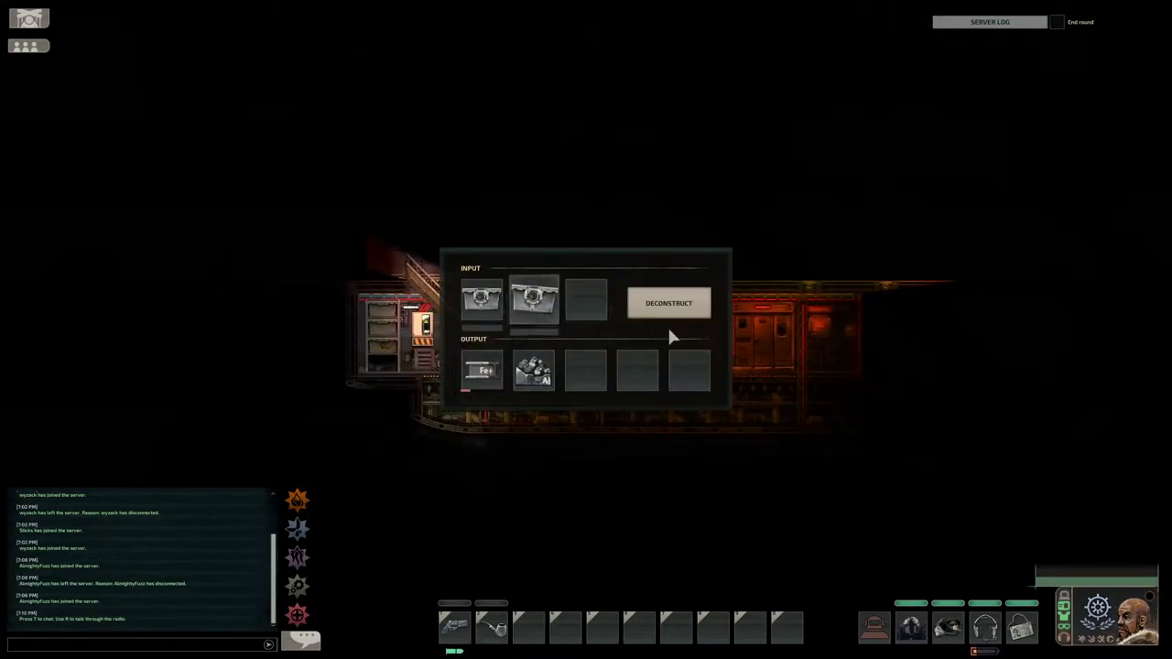
key(Escape)
key(d)
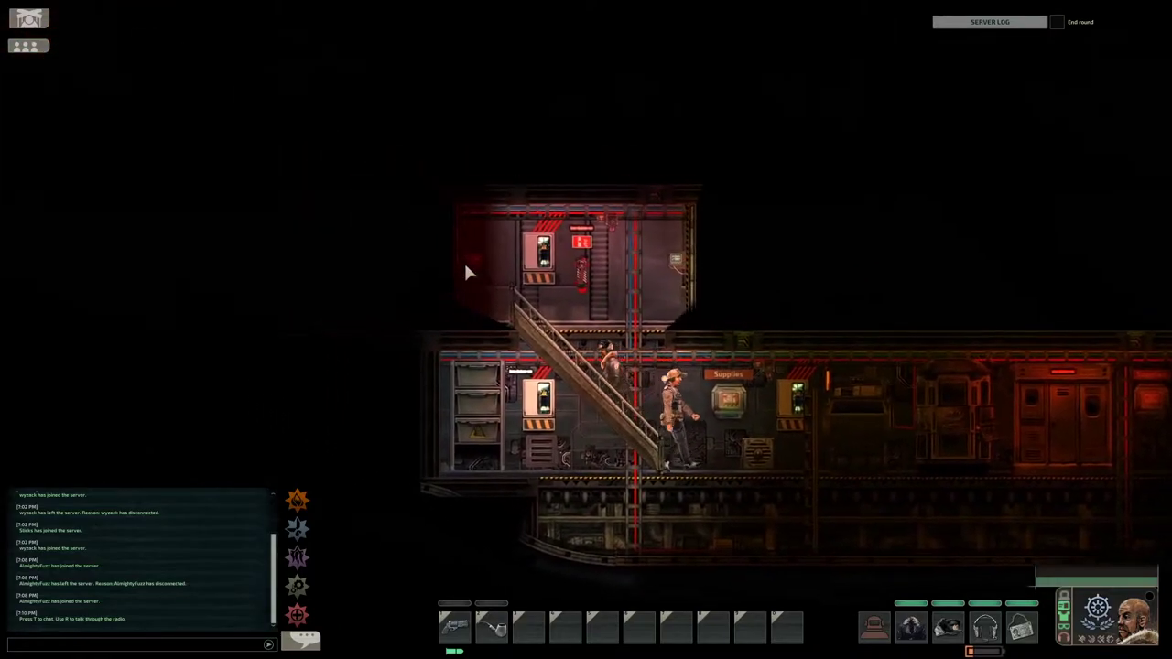
- Climb to the upper corridor and take an item out of a container there
key(w)
key(a)
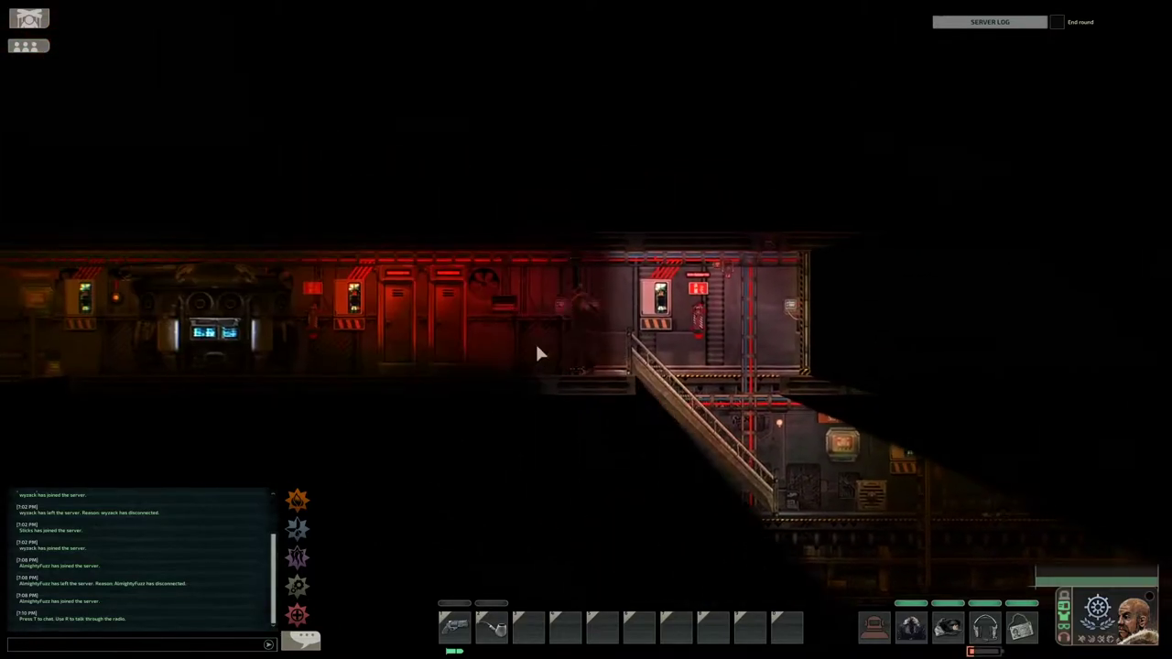
key(a)
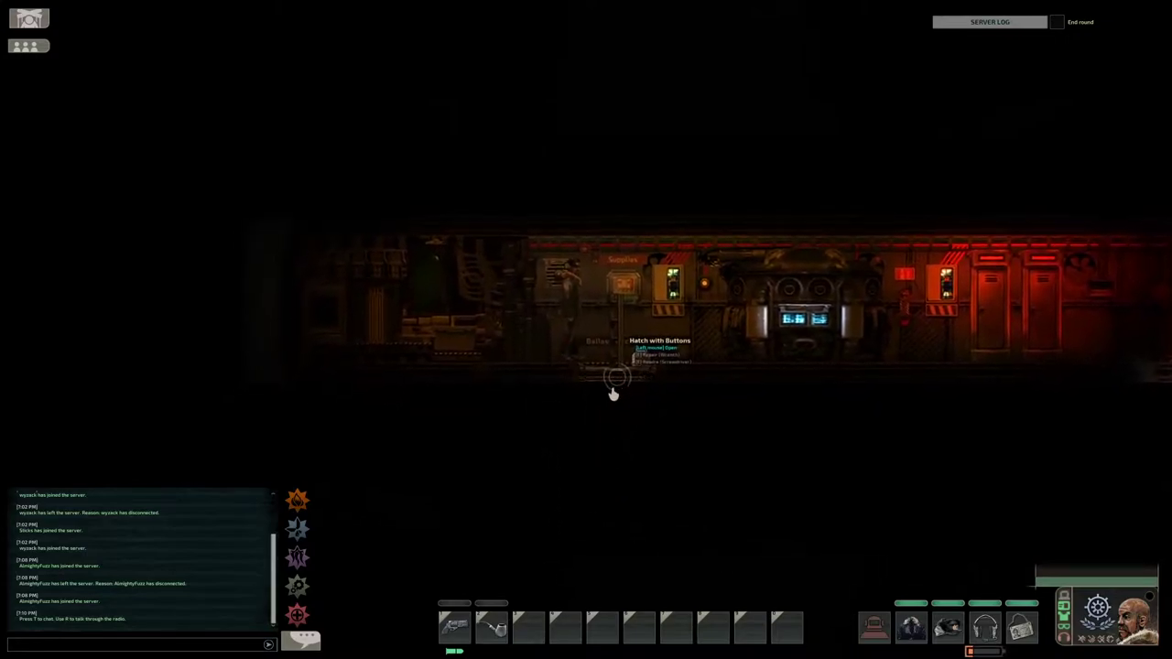
key(e)
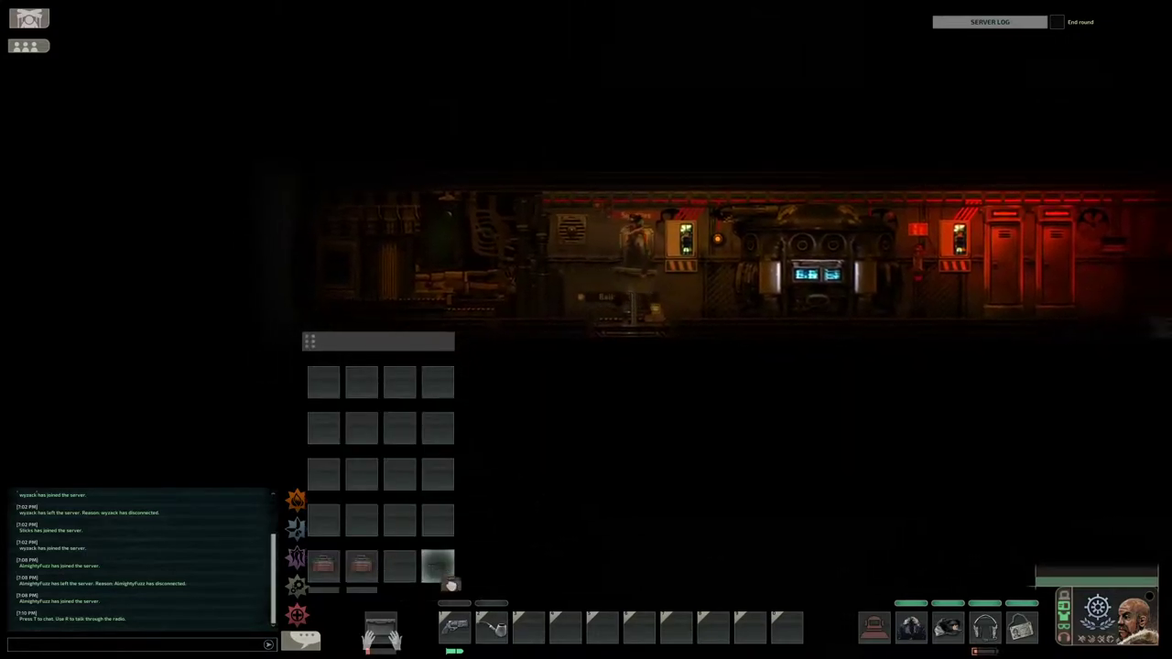
drag(399, 563, 526, 625)
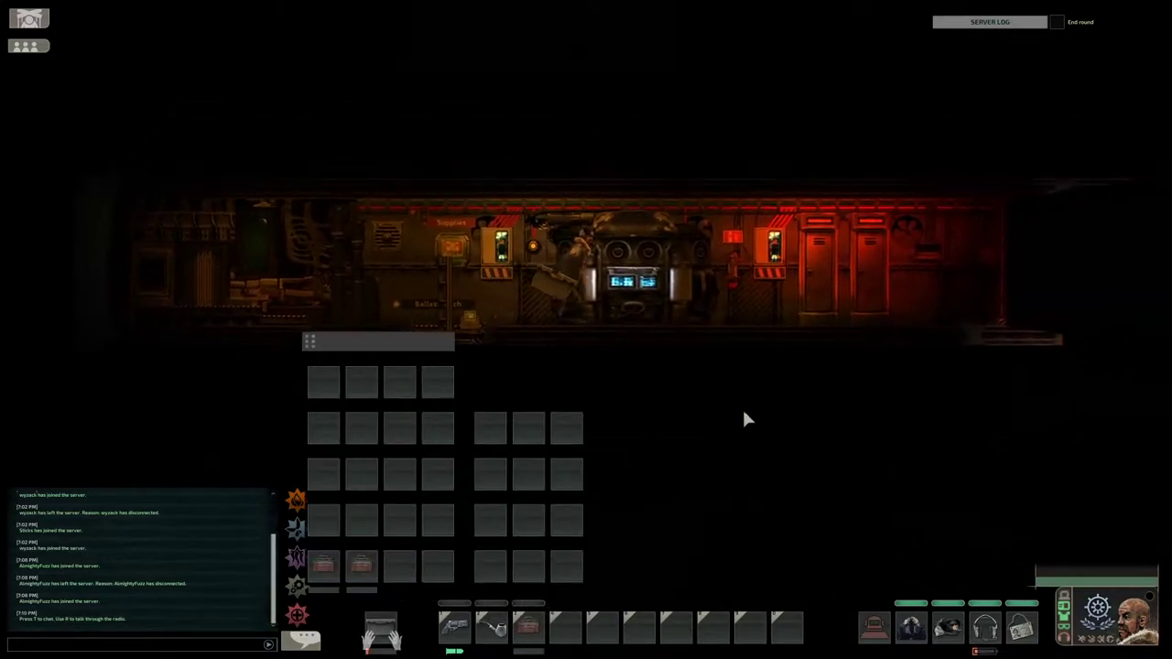
- Walk right along the upper deck past the door and down the stairs to the lower deck
key(d)
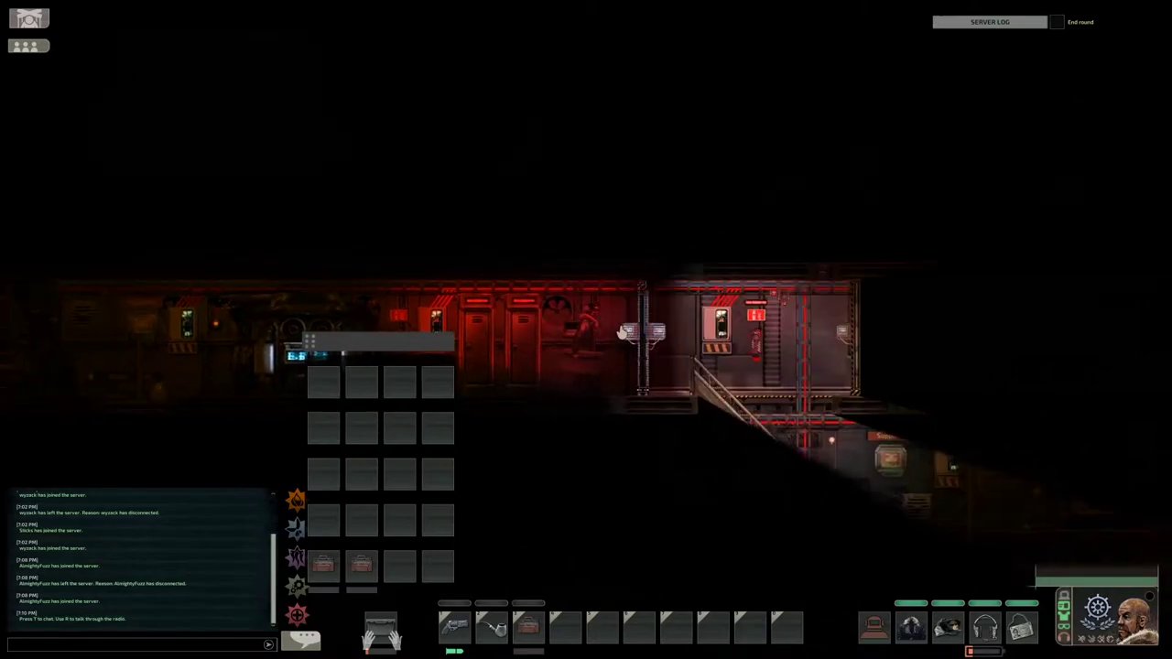
key(d)
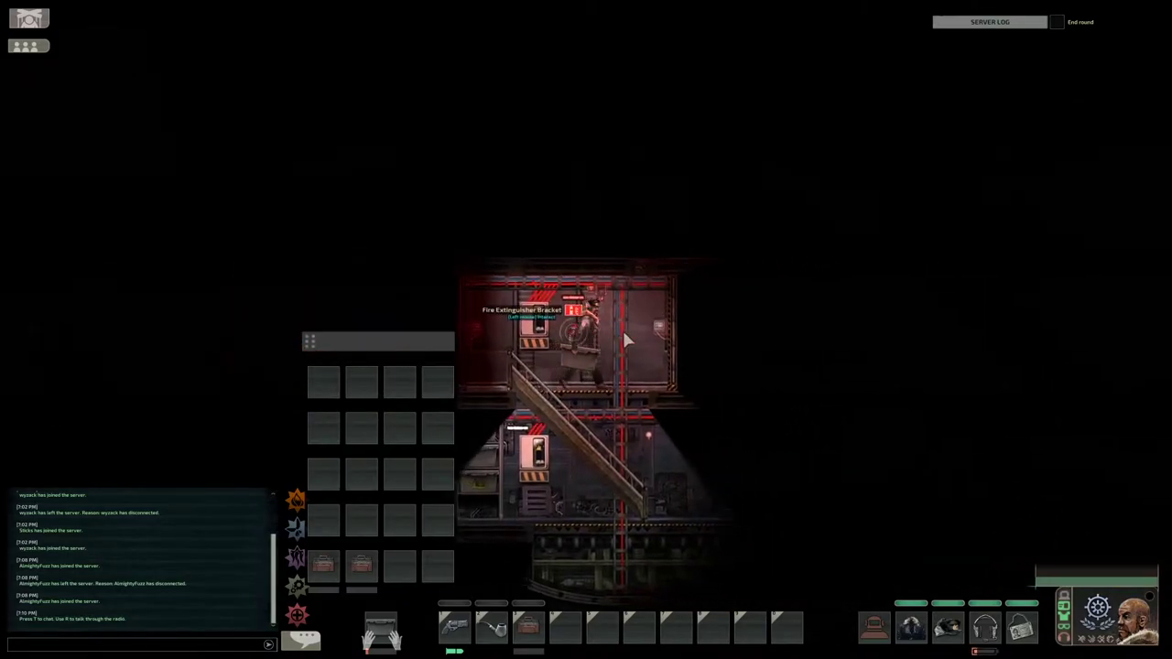
key(d)
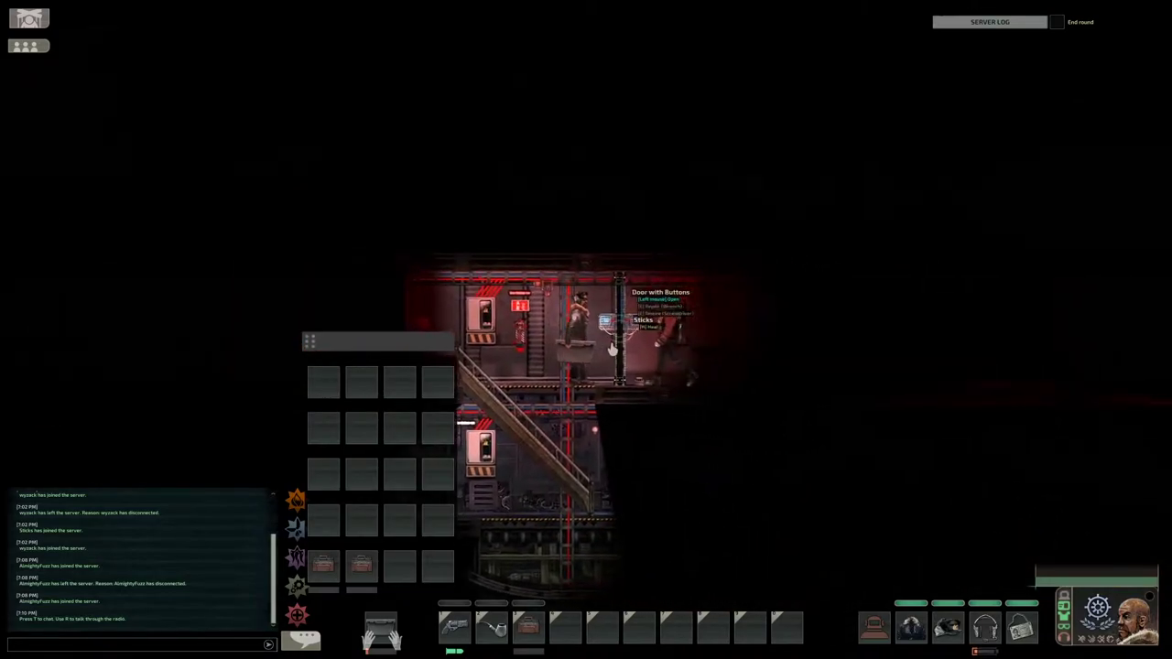
key(d)
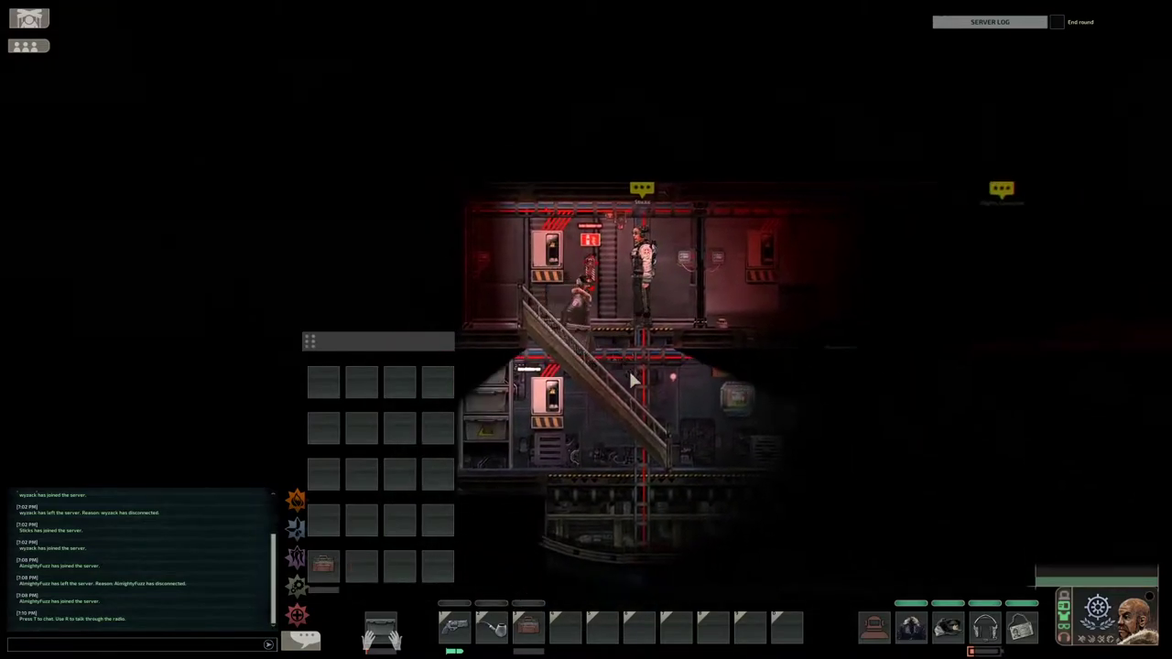
key(d)
key(s)
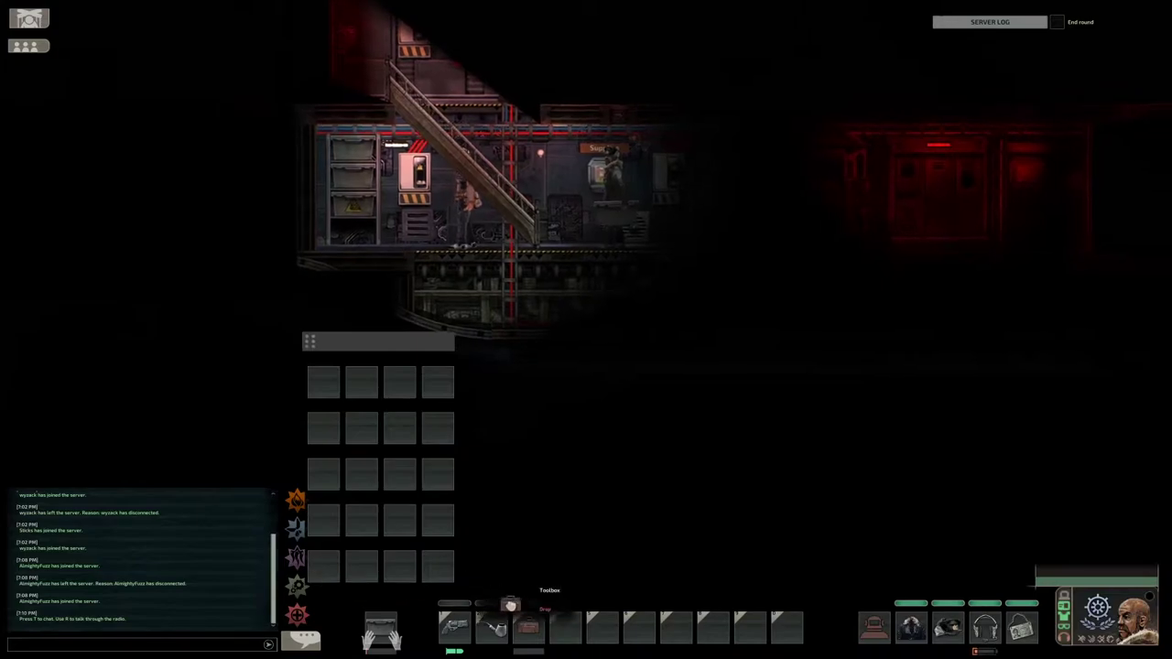
- Check the toolbox contents, then open a storage grid and the nearby ammunition cabinet
click(510, 604)
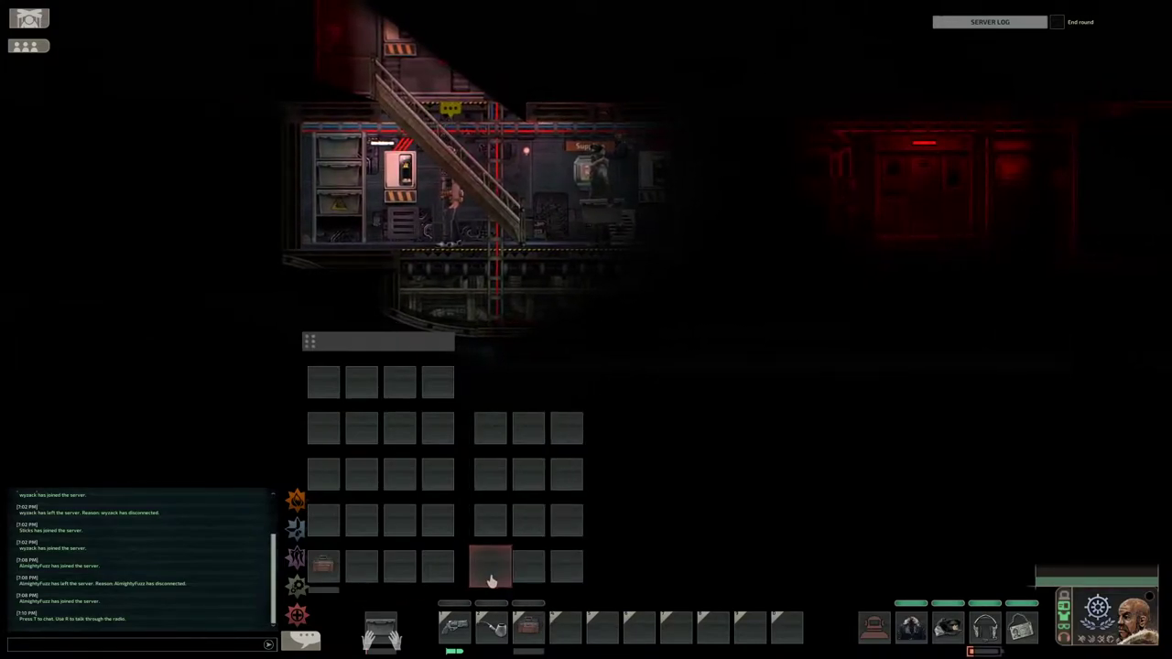
click(489, 565)
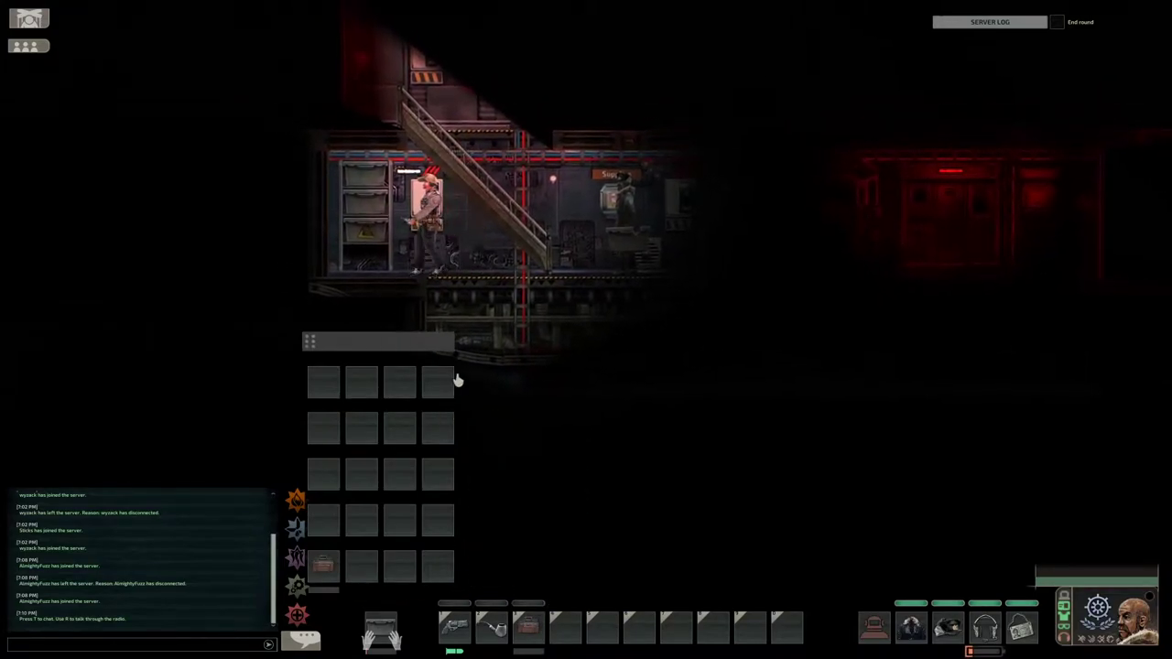
scroll(513, 250, down, 3)
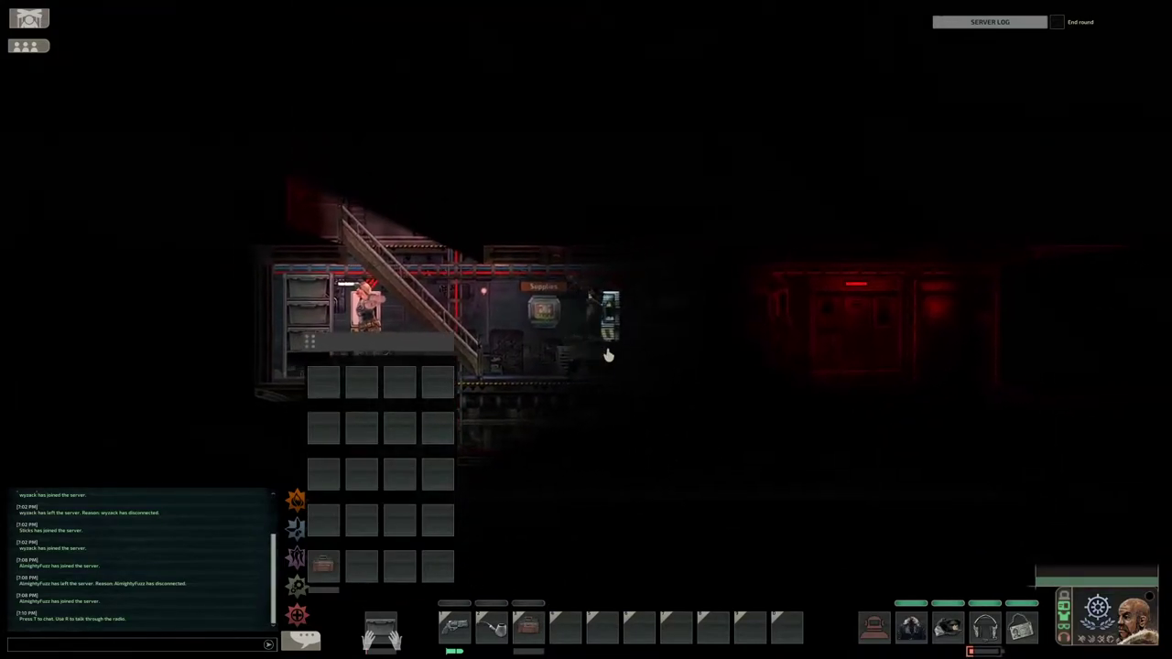
scroll(549, 348, up, 3)
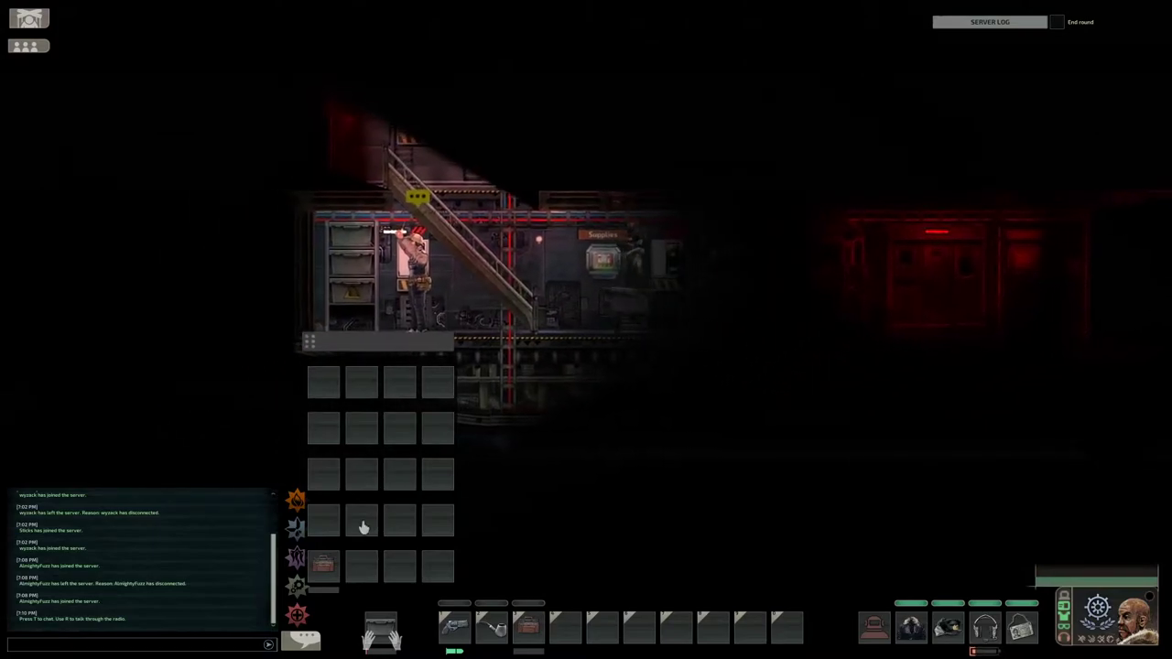
click(565, 627)
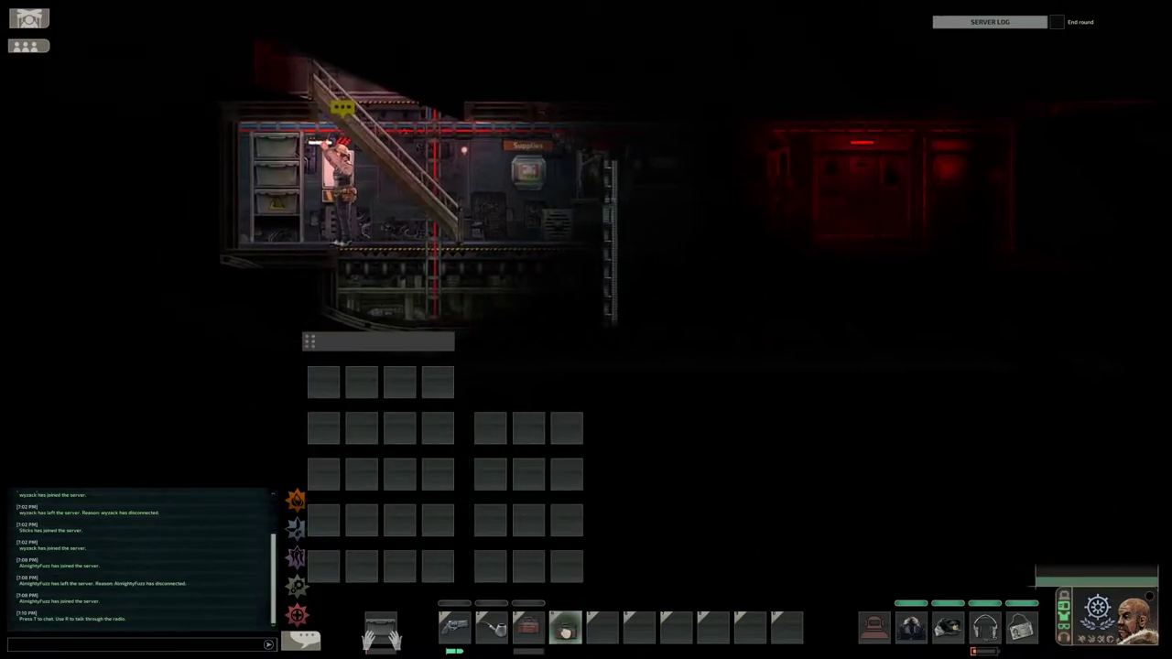
click(639, 338)
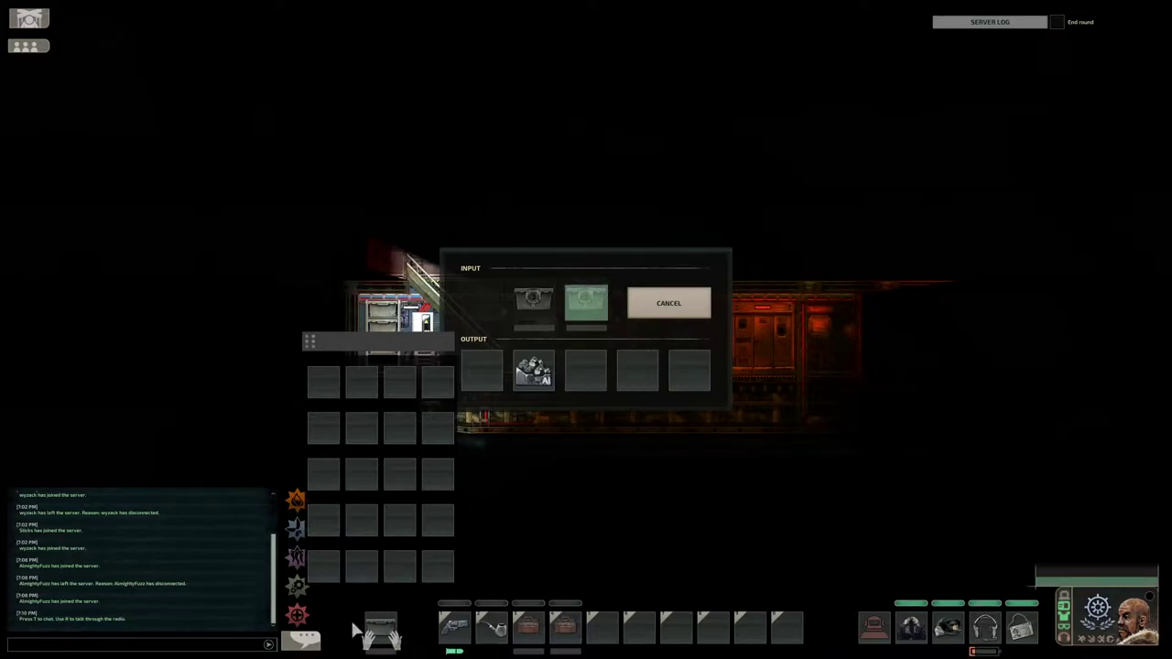
- Close the deconstructor panels, climb the stairs and cross the medical bay toward the medicine cabinet
key(Escape)
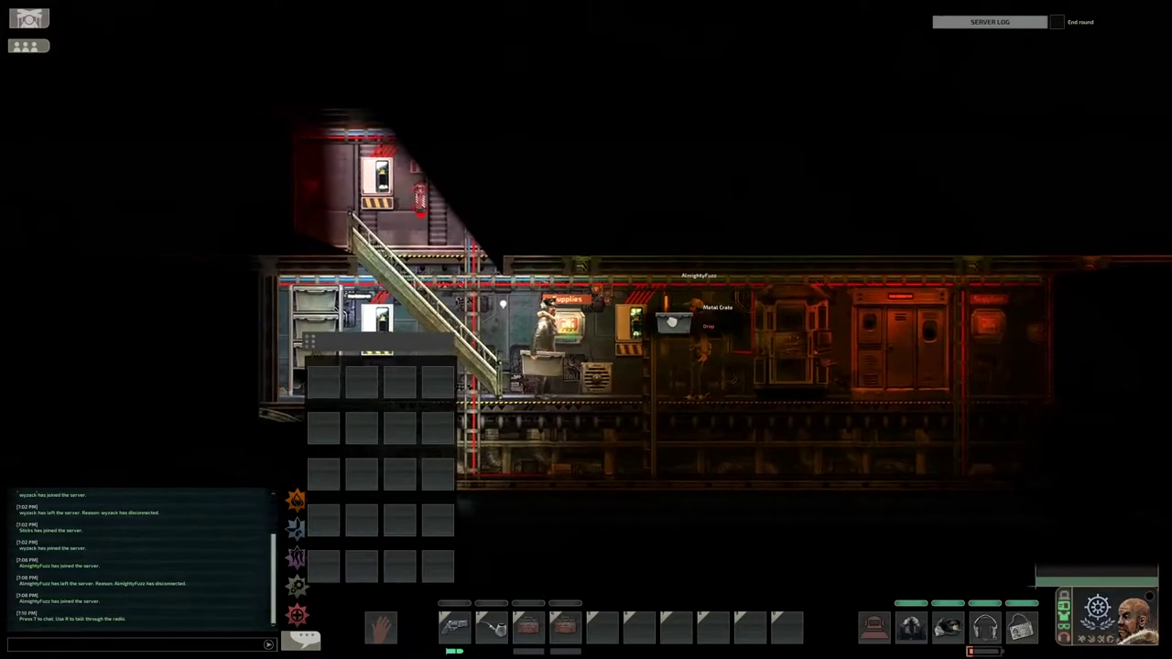
key(w)
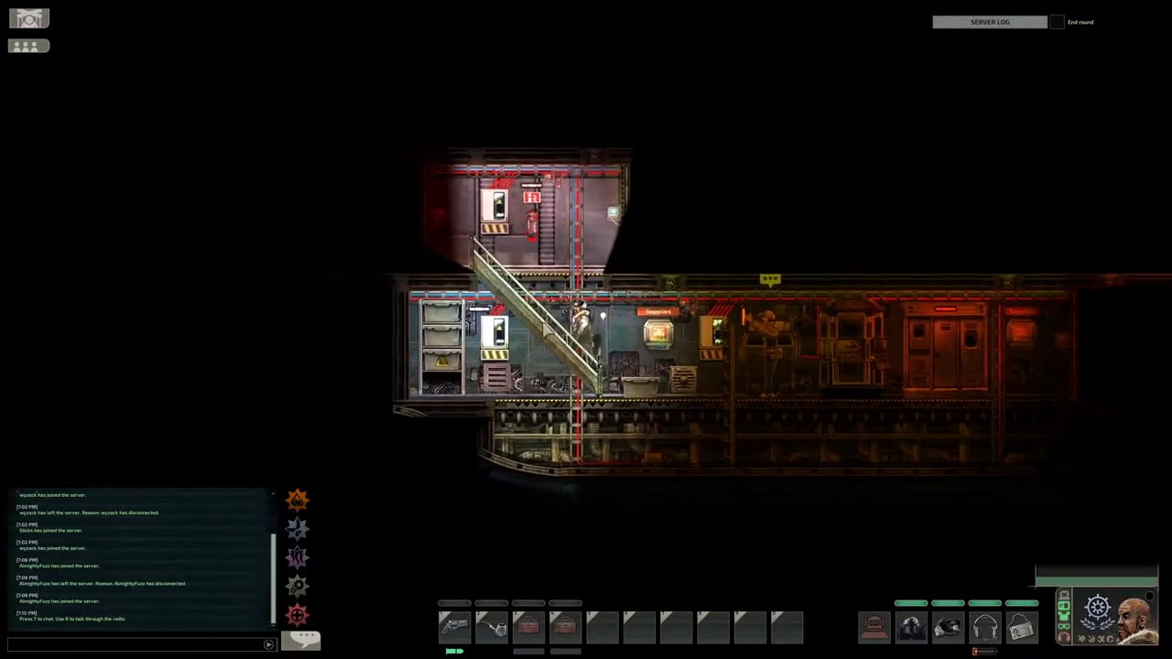
key(d)
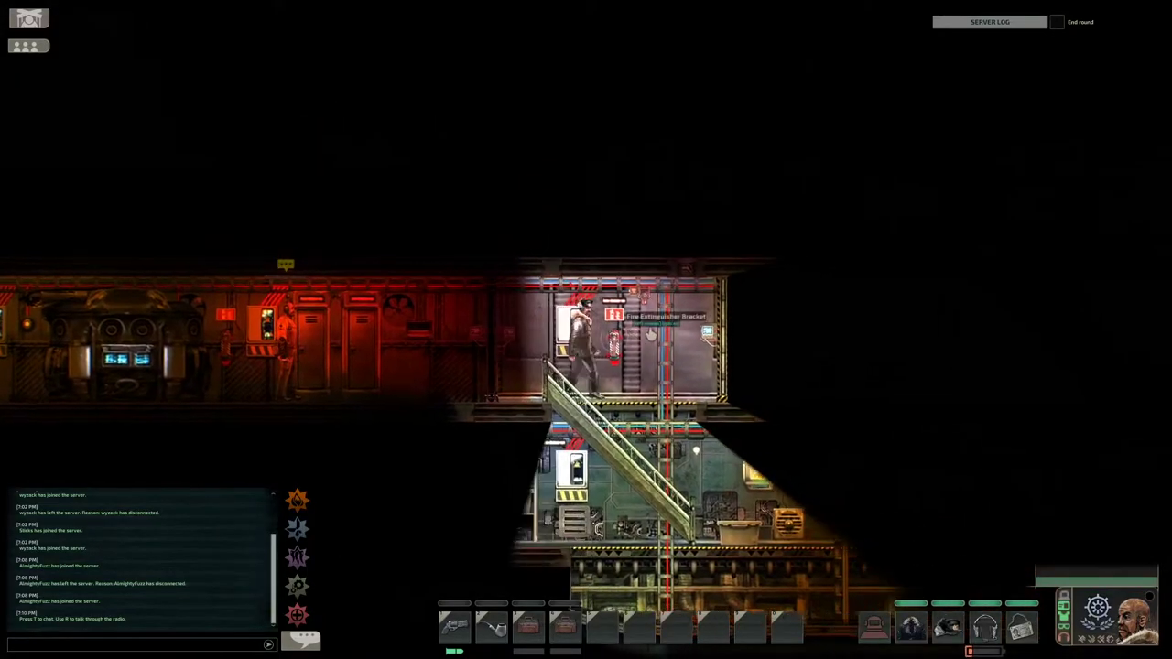
key(d)
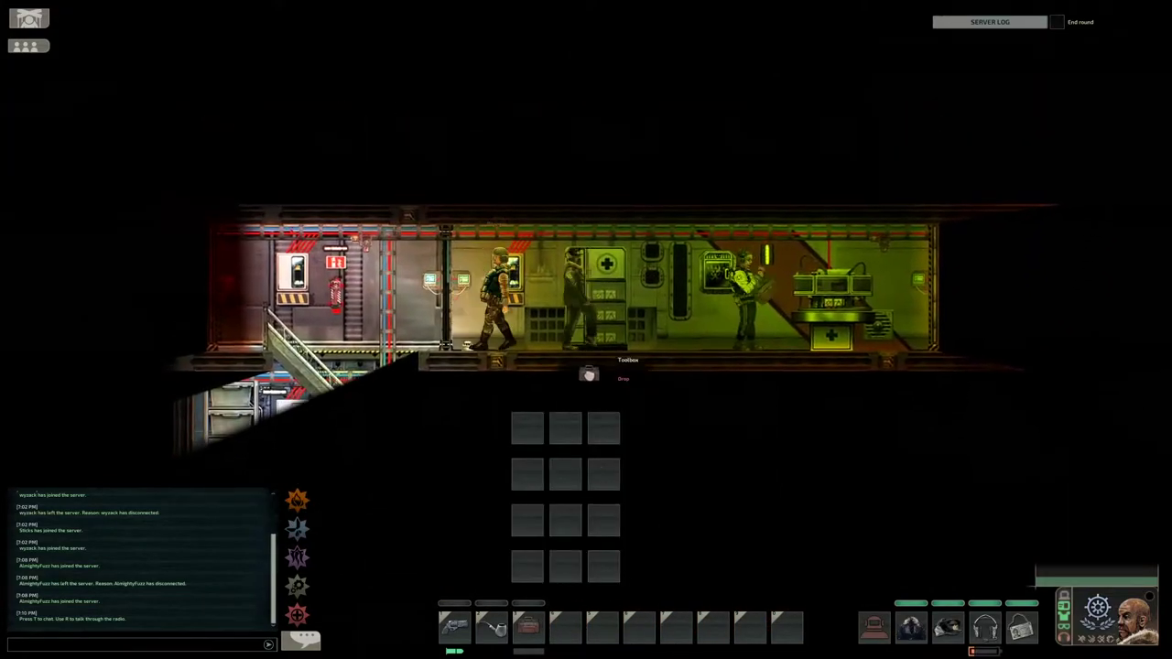
- Put the spare toolbox into the medicine cabinet and check the toolbox's contents
drag(564, 625, 593, 318)
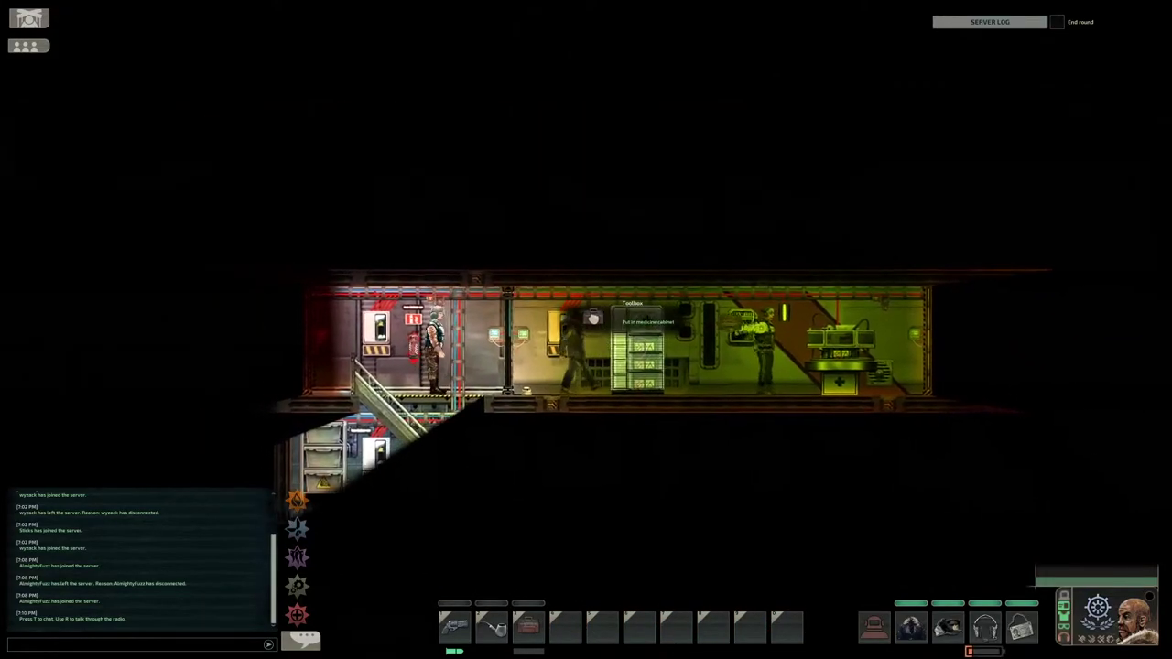
click(593, 319)
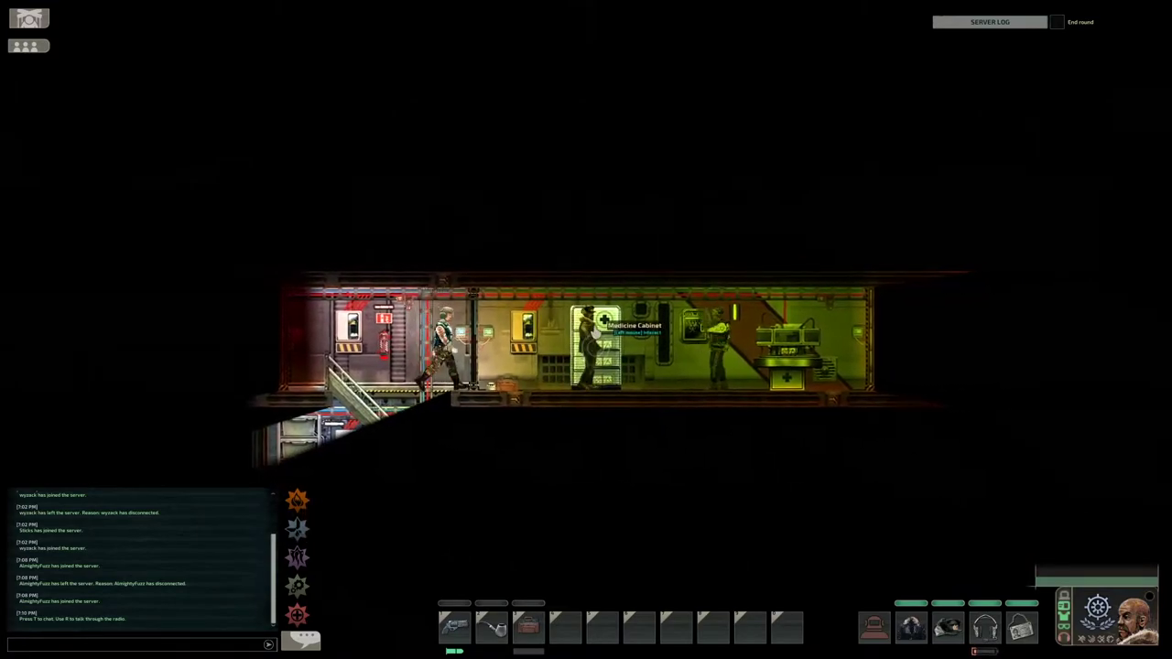
key(d)
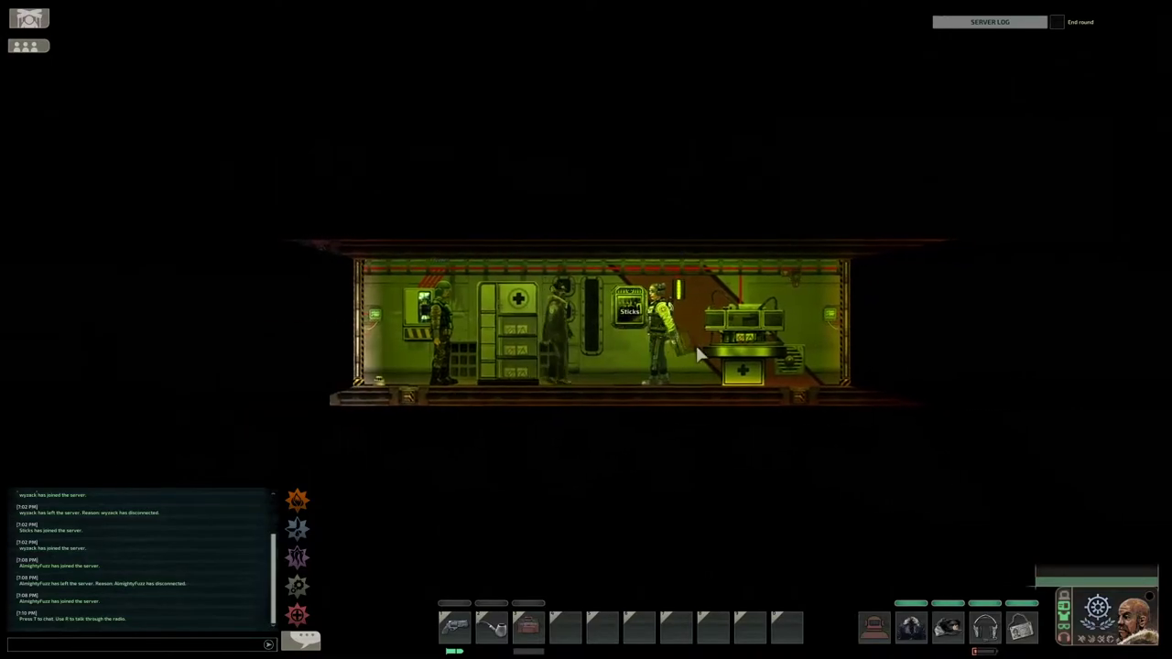
click(526, 625)
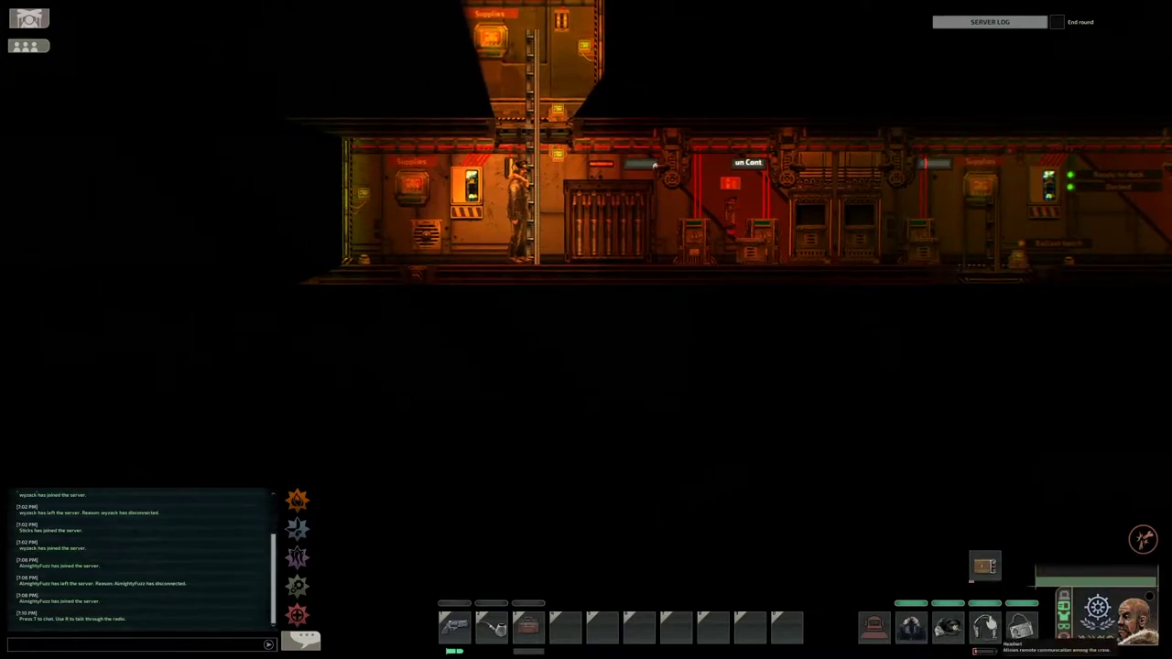
- Climb the ladder into the upper room and walk left to the battery
key(w)
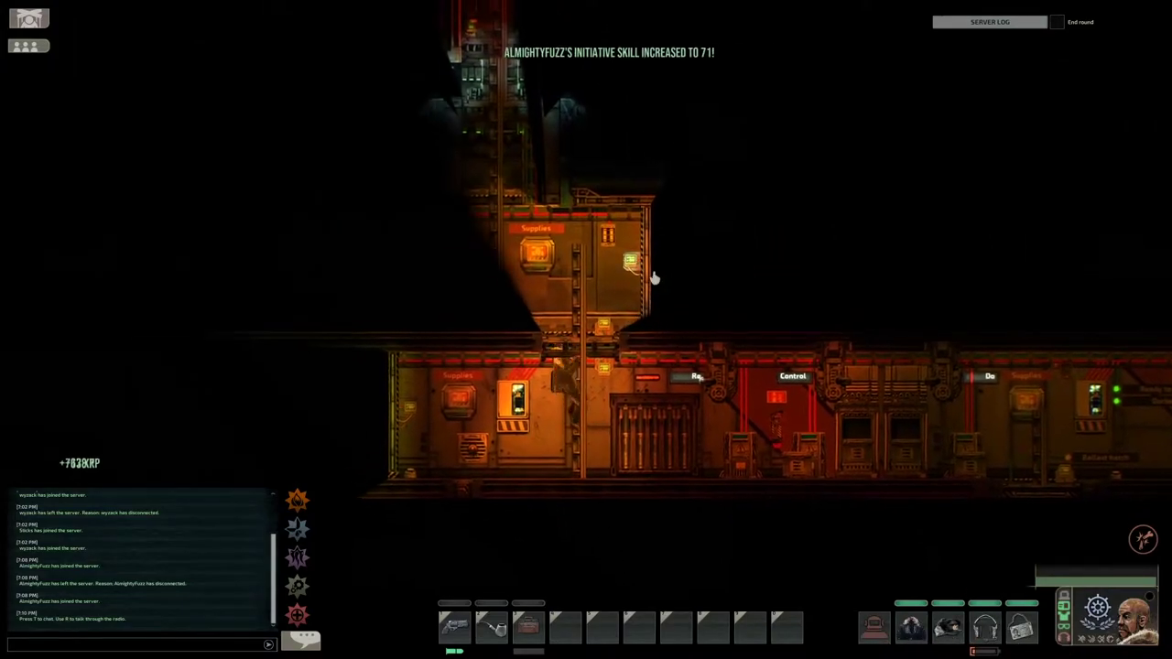
key(d)
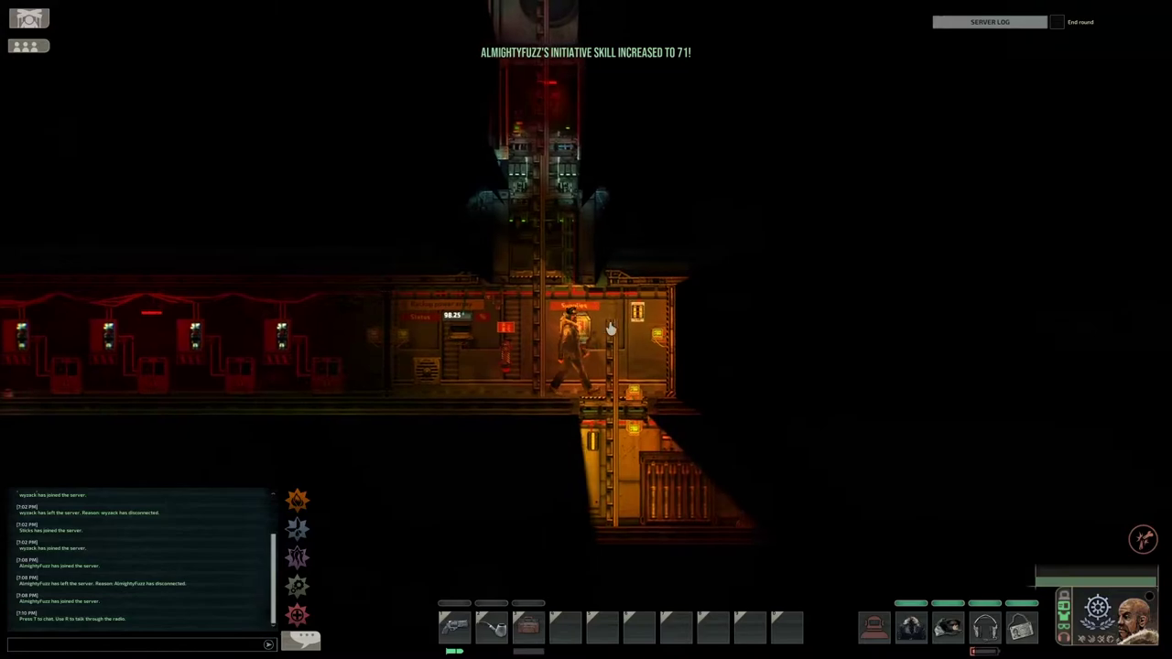
key(a)
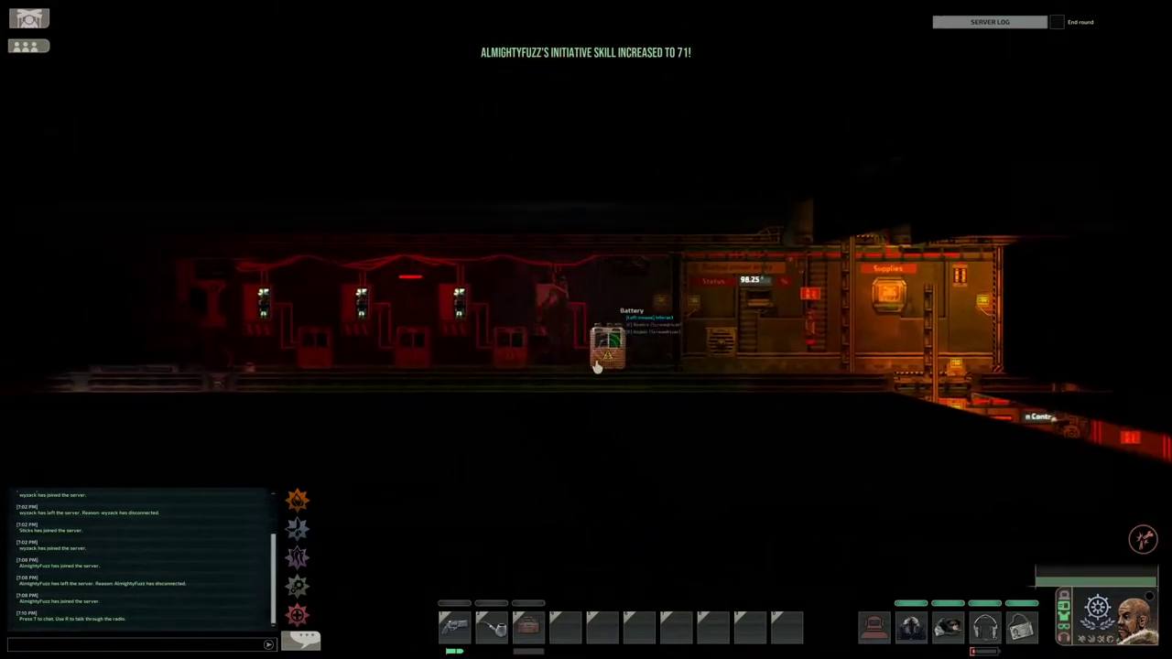
- Check the battery's power and load readings, then move a cell in its charging dock
click(596, 366)
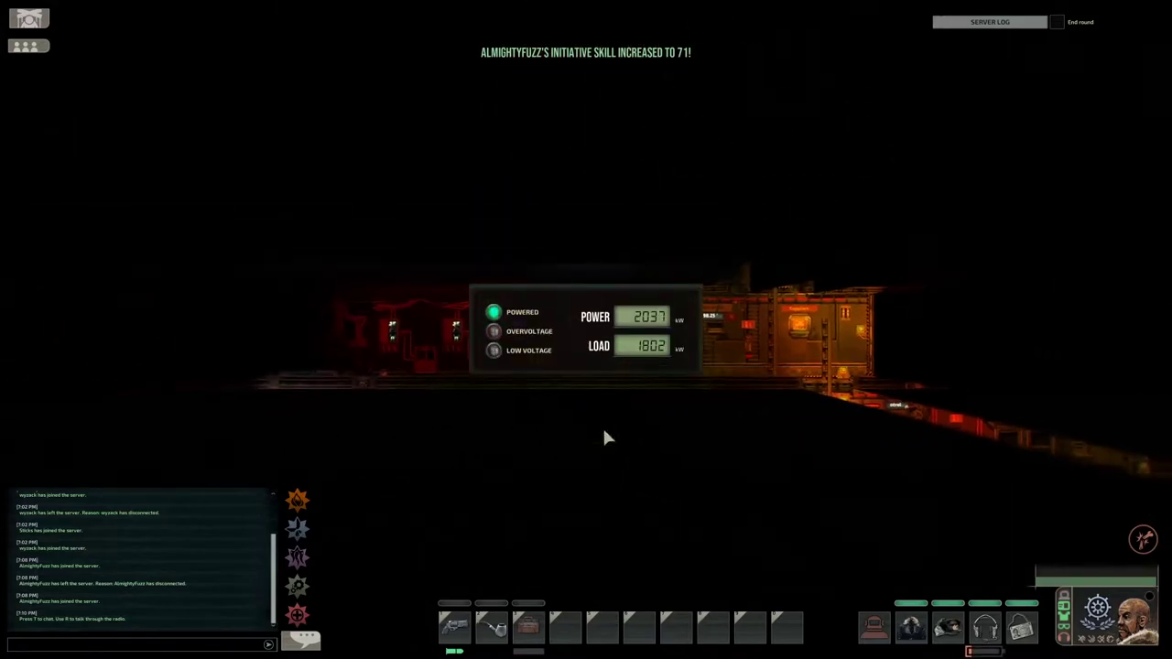
key(d)
click(631, 366)
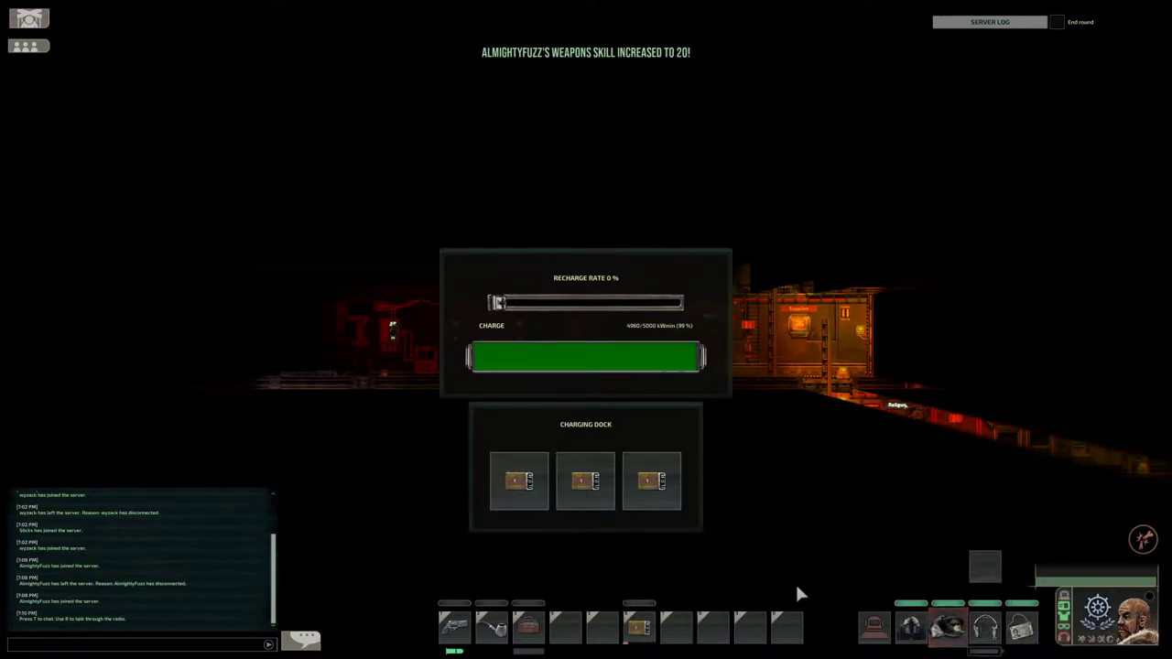
drag(519, 480, 932, 592)
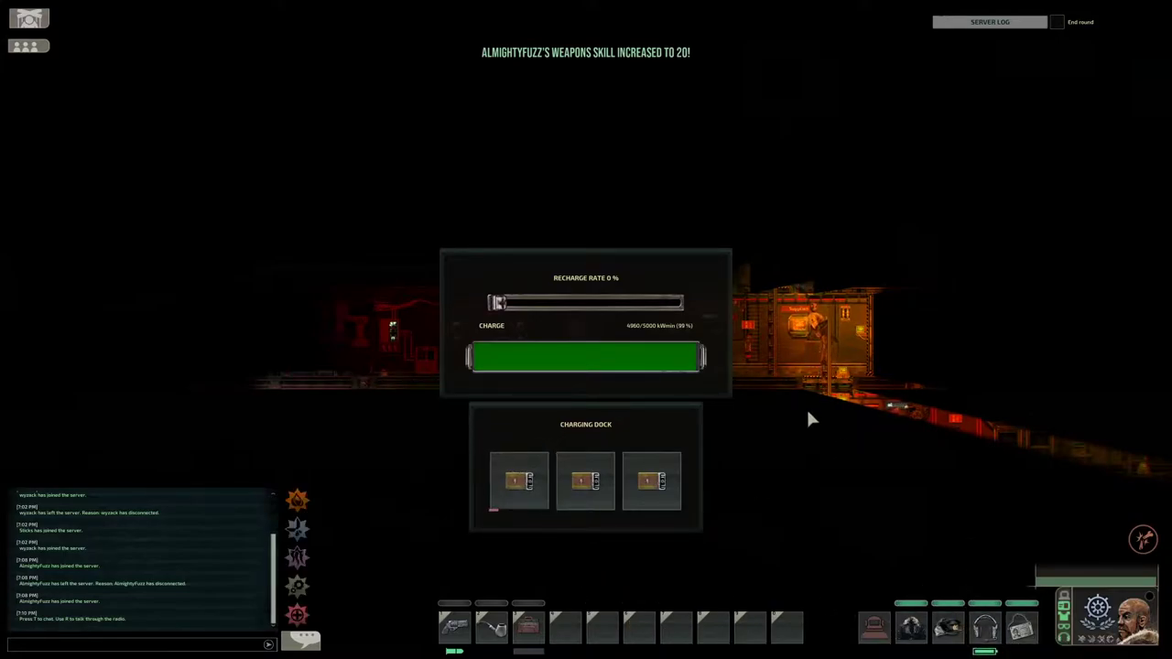
- Walk back past the ladder and through the door to the large steel cabinet
key(a)
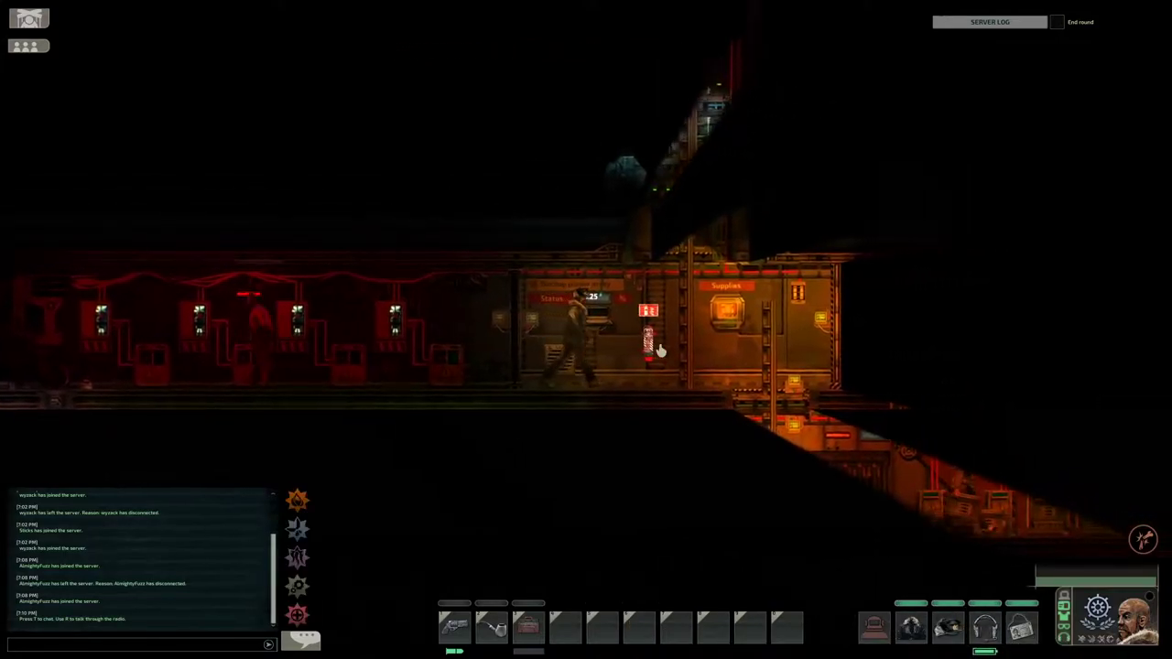
key(d)
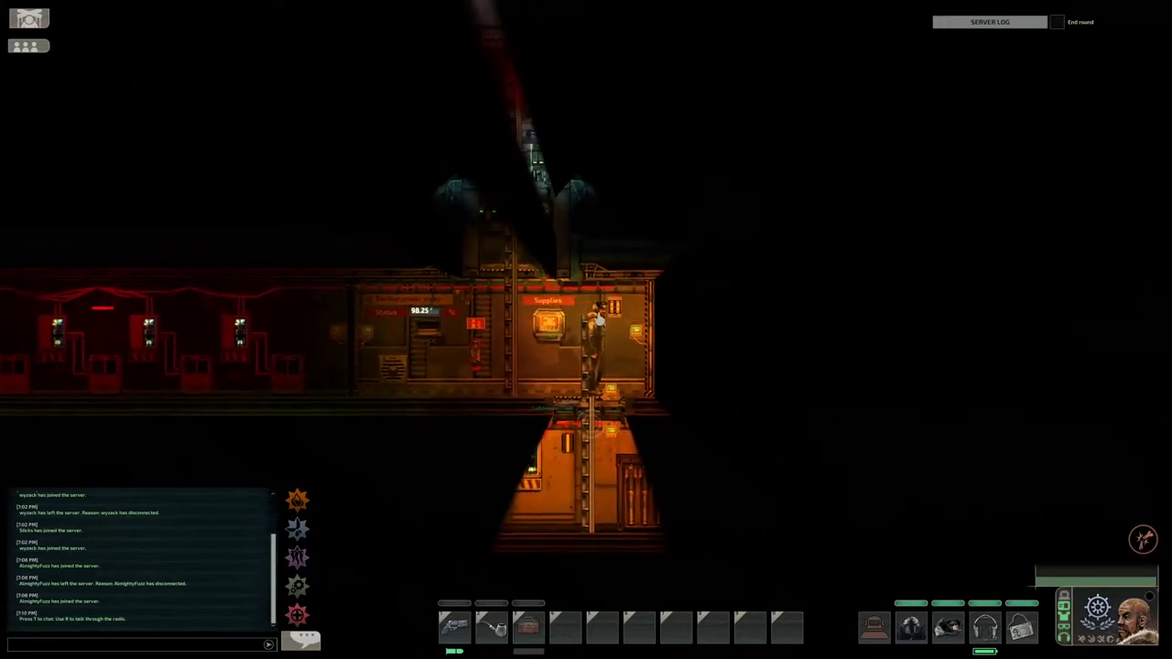
key(d)
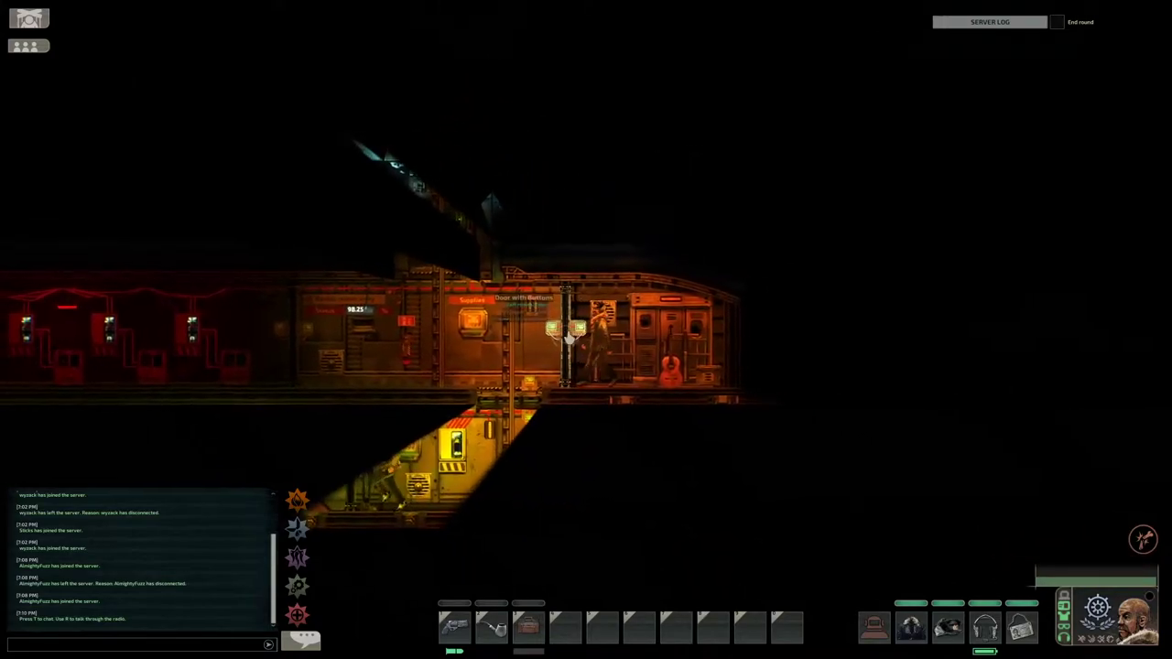
key(d)
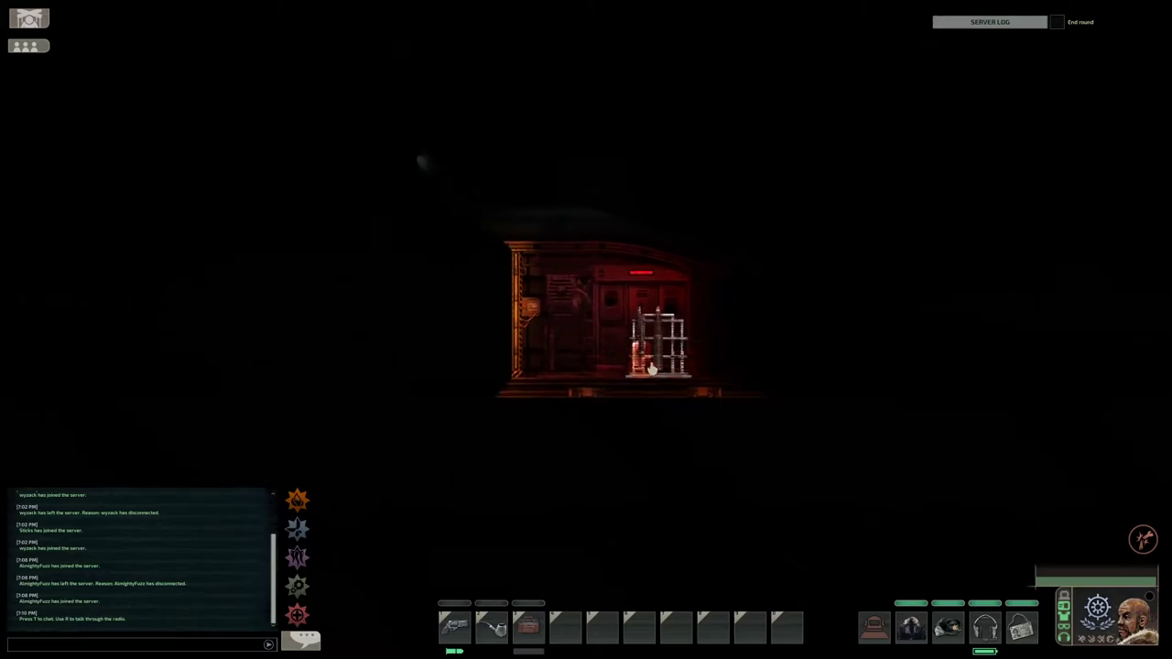
key(d)
key(d)
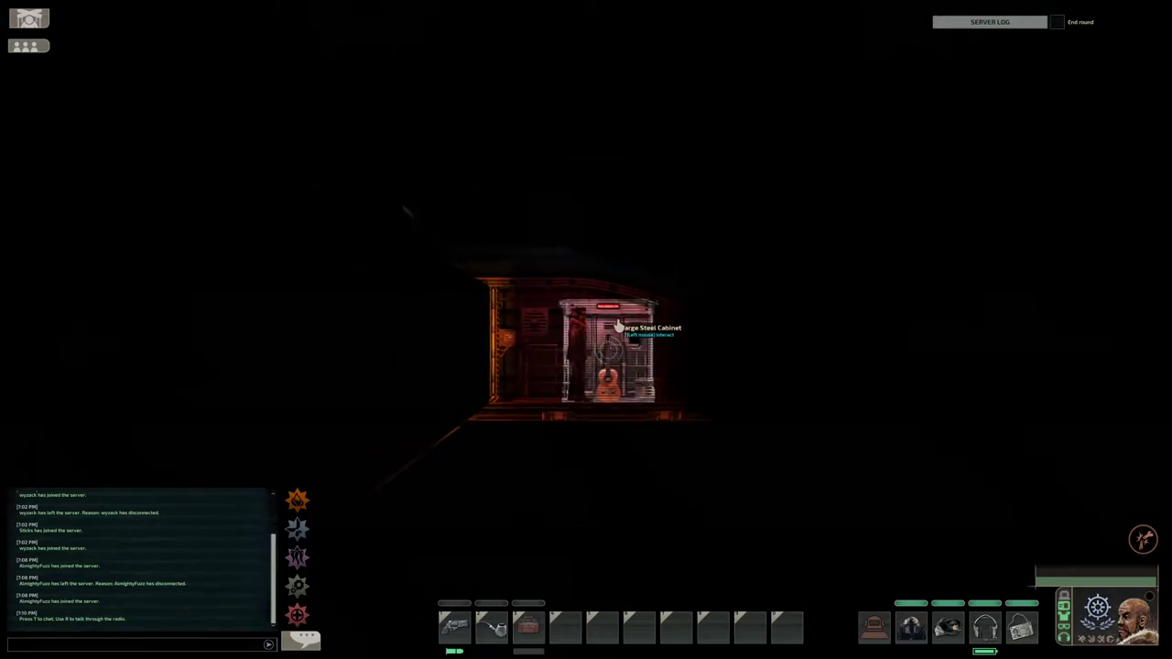
- Take a harpoon gun from the large steel cabinet into the inventory and close the cabinet
click(619, 327)
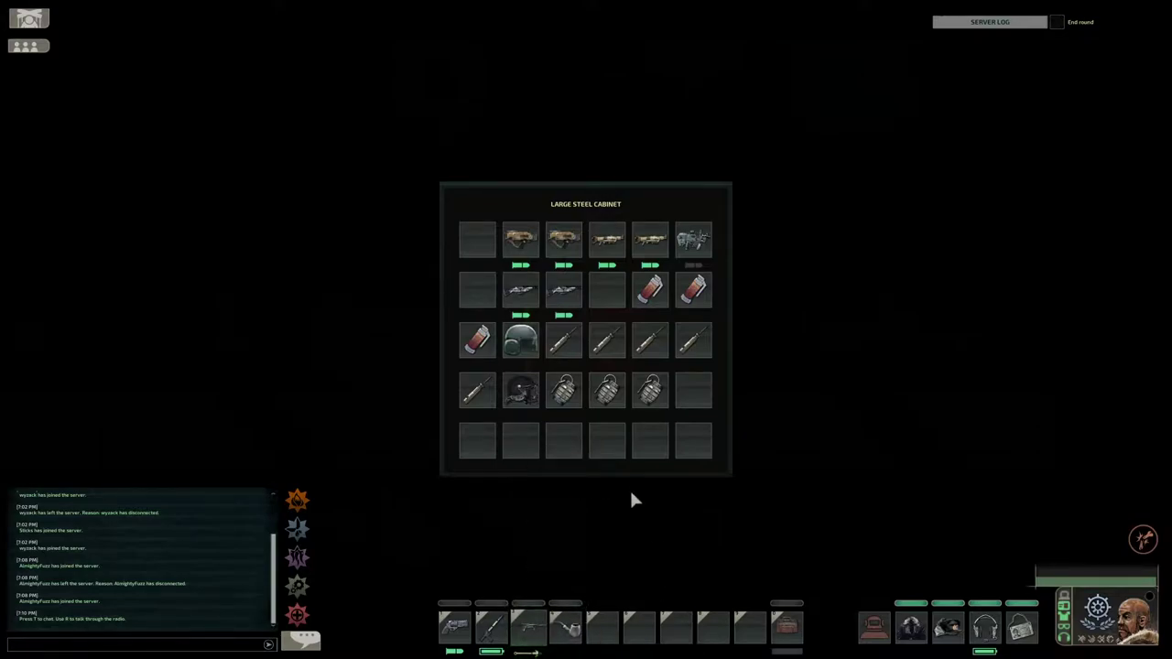
click(615, 483)
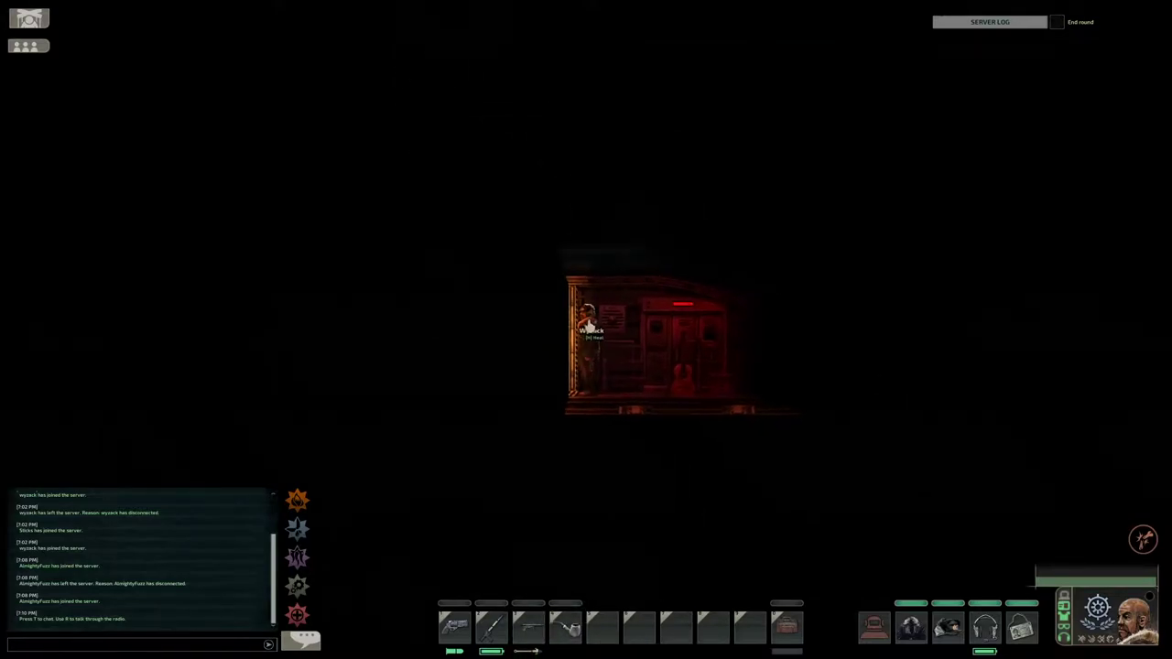
- Walk left, descend the ladder and walk right to man the navigation terminal's sonar
key(a)
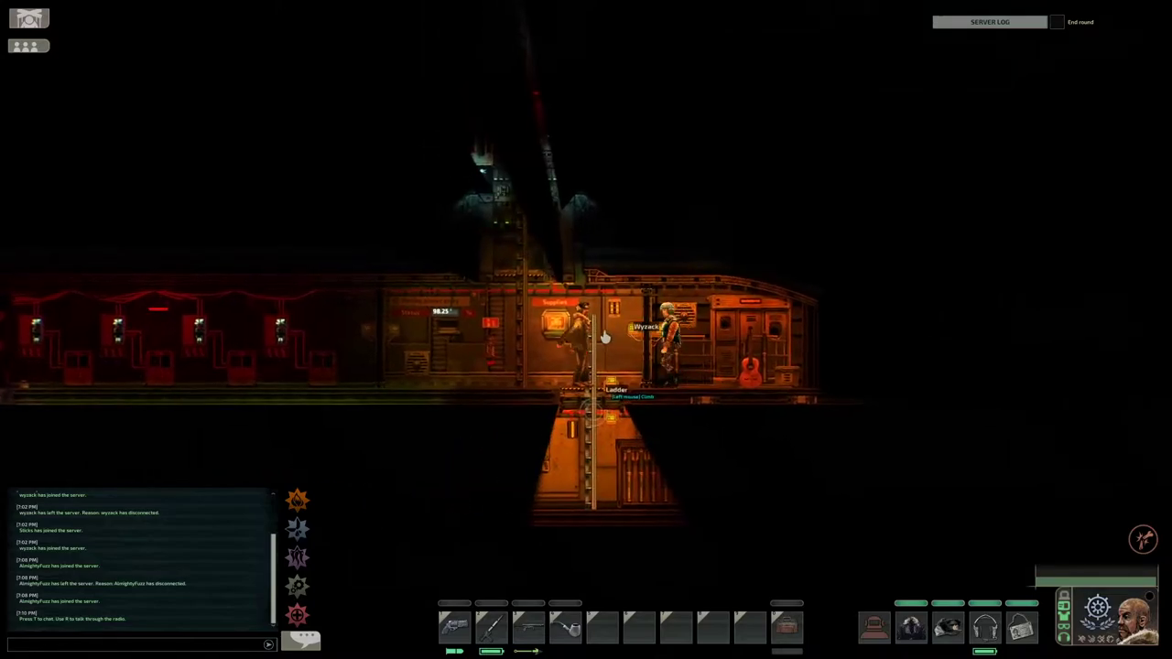
key(a)
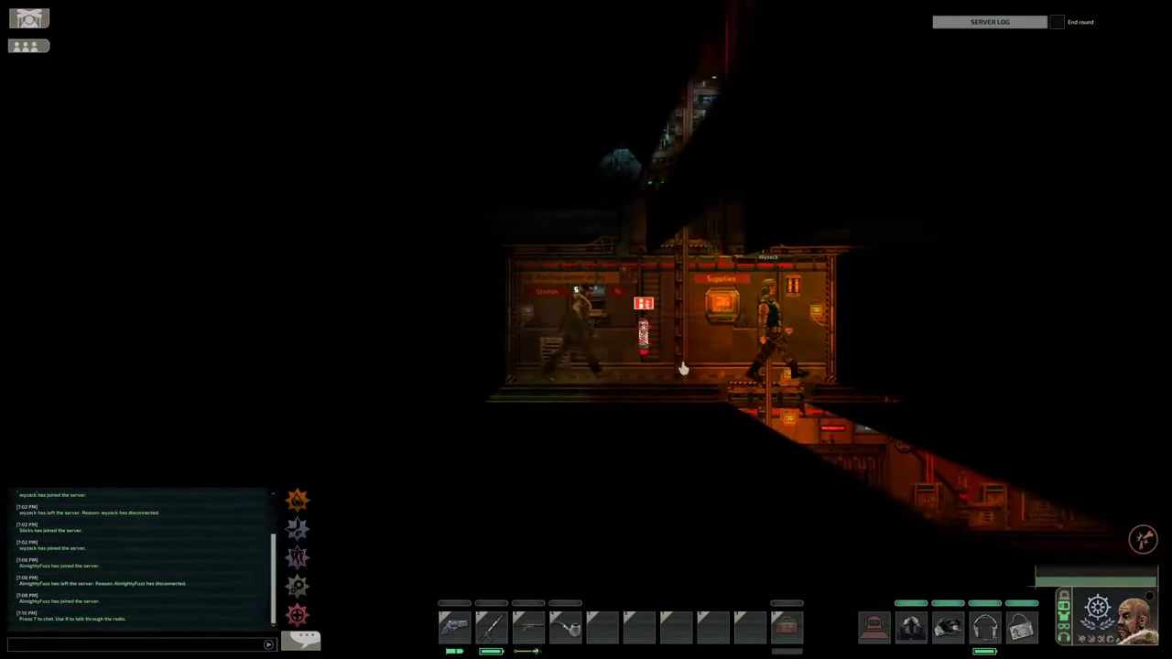
key(s)
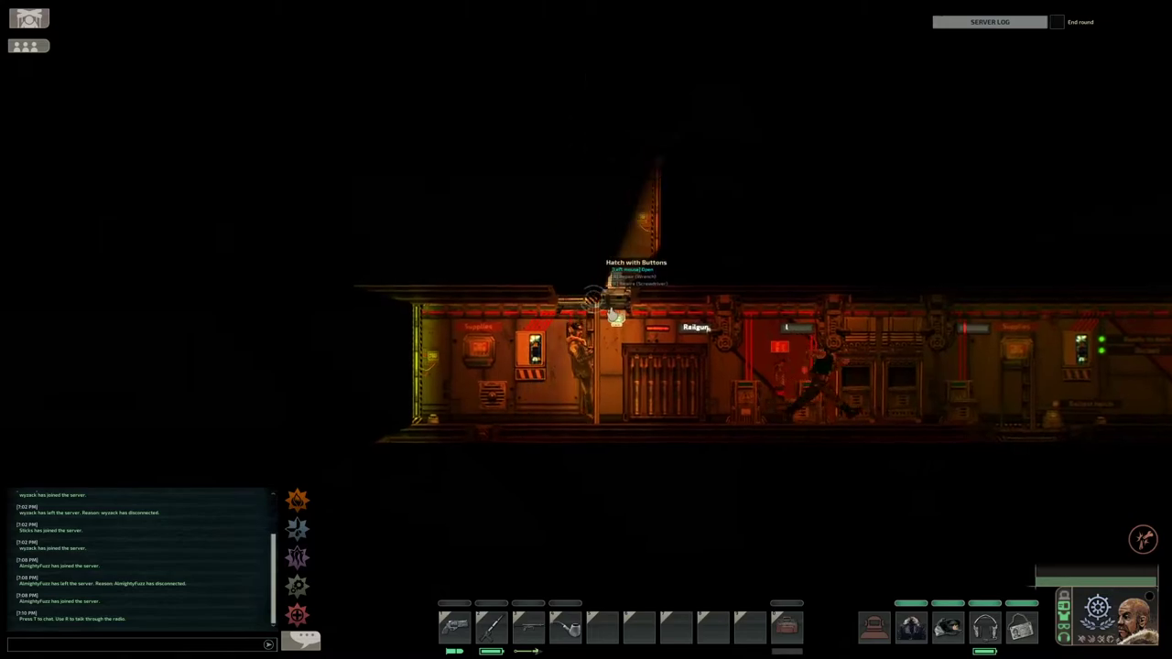
key(d)
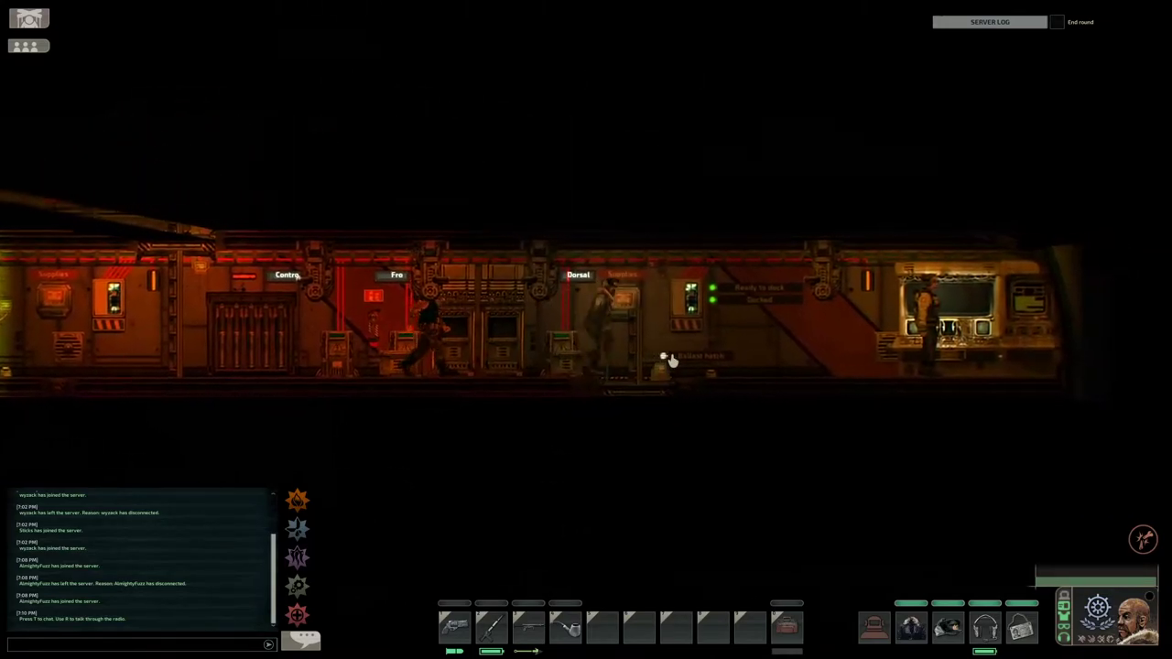
key(d)
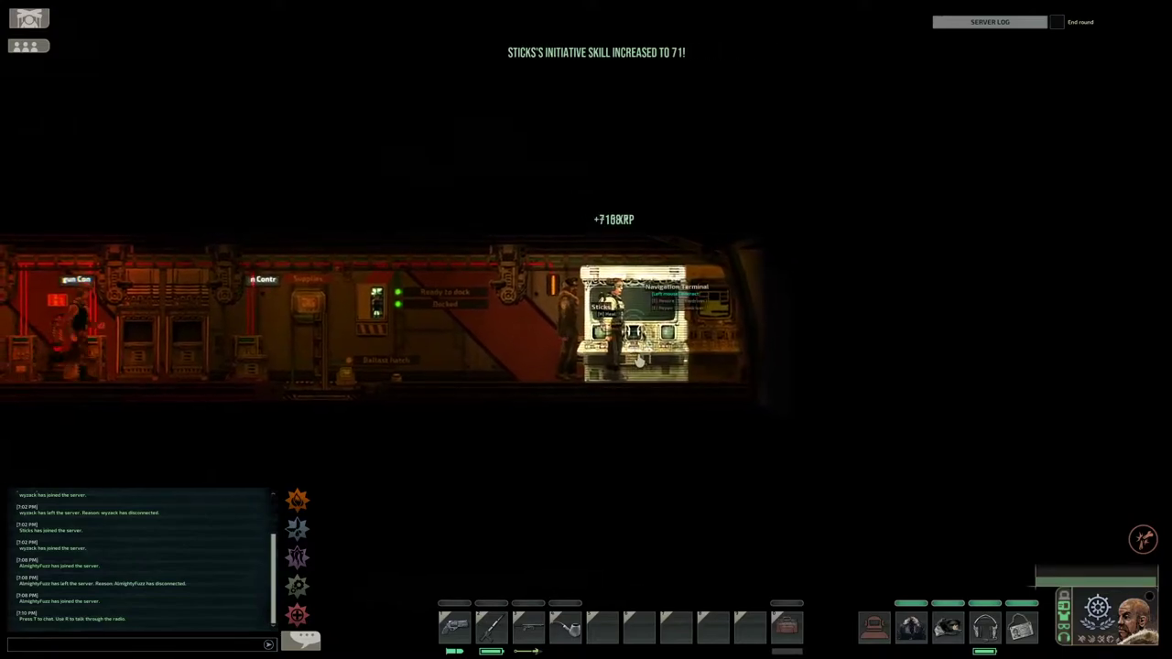
key(a)
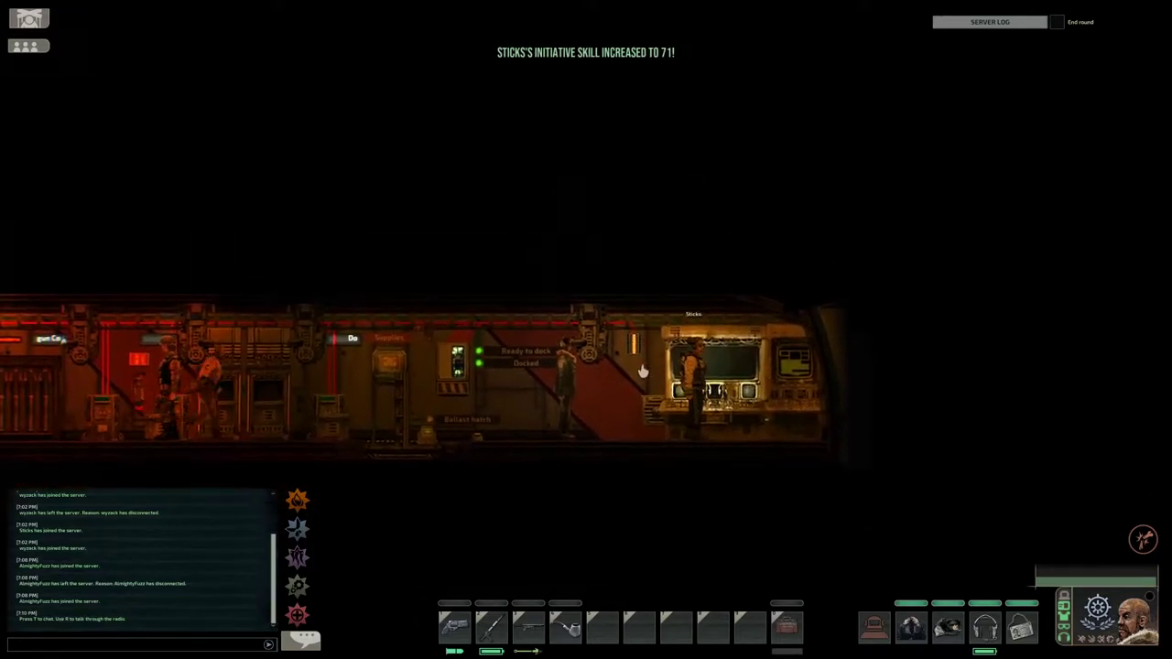
key(d)
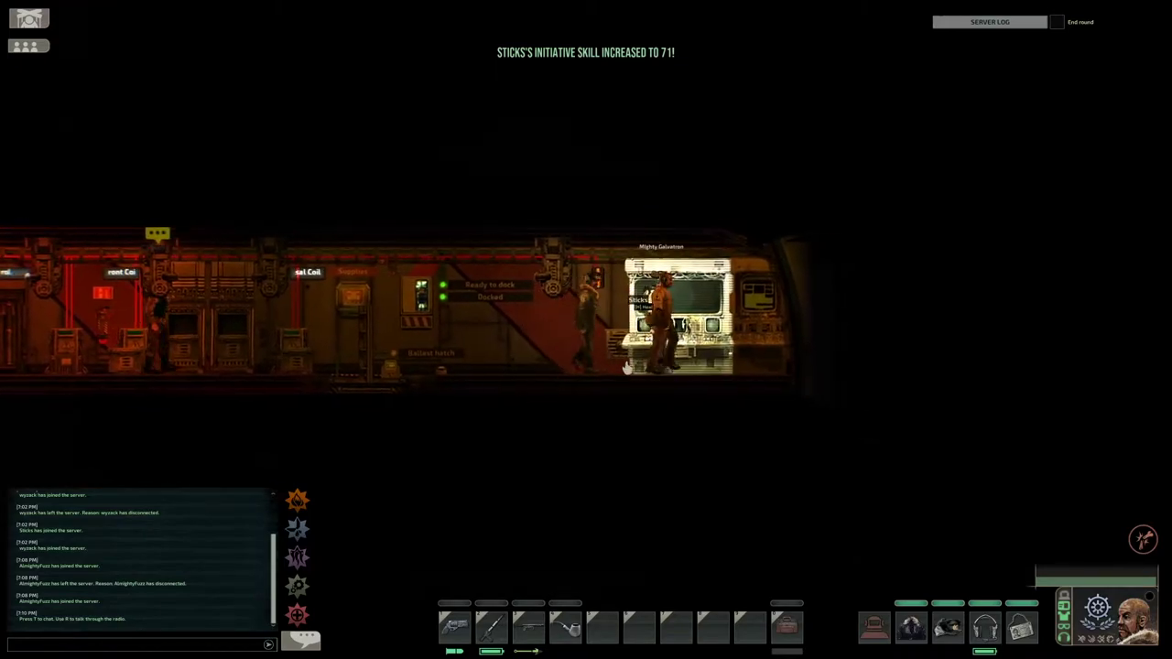
key(d)
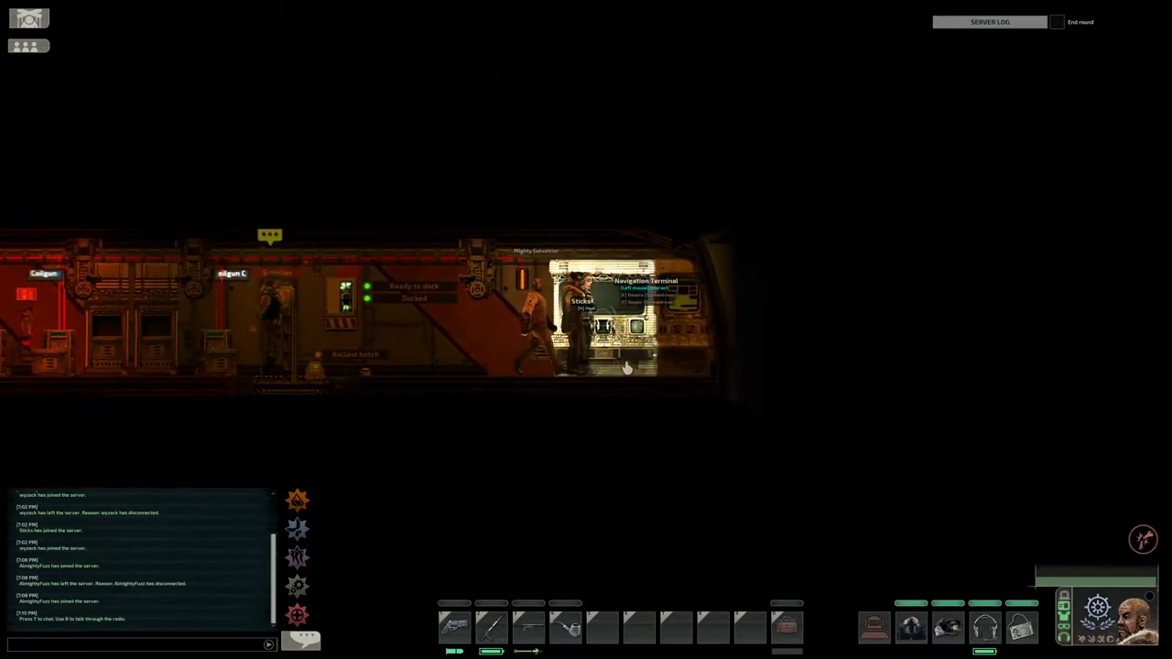
key(e)
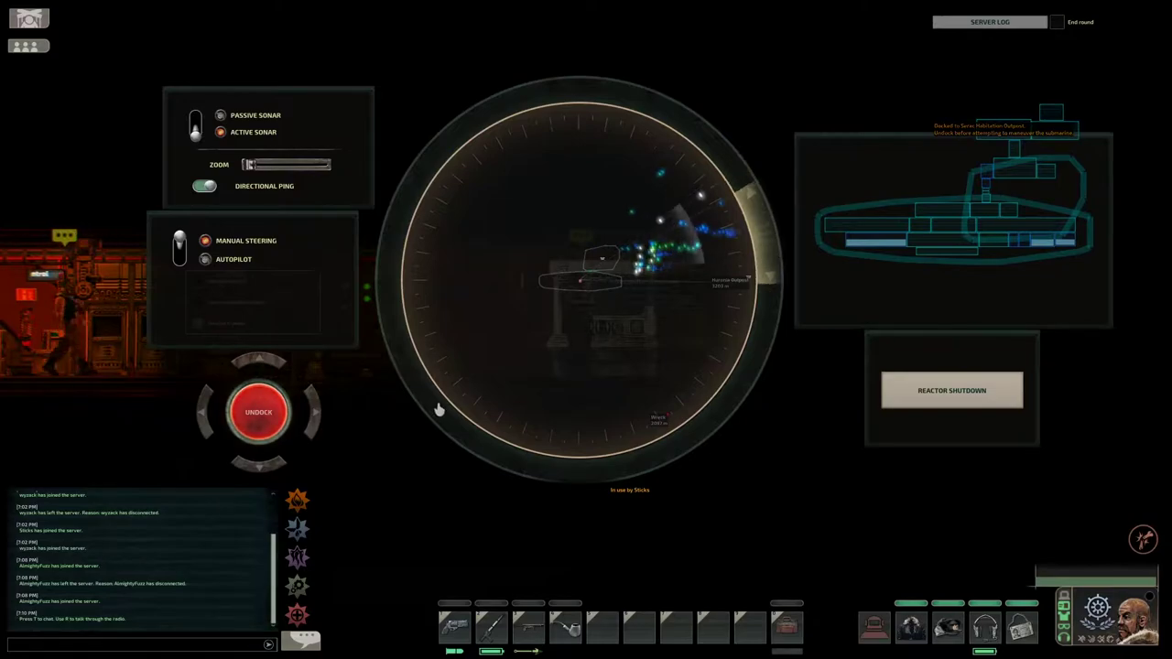
- Leave the navigation display and walk left across the deck toward the hatch
key(Escape)
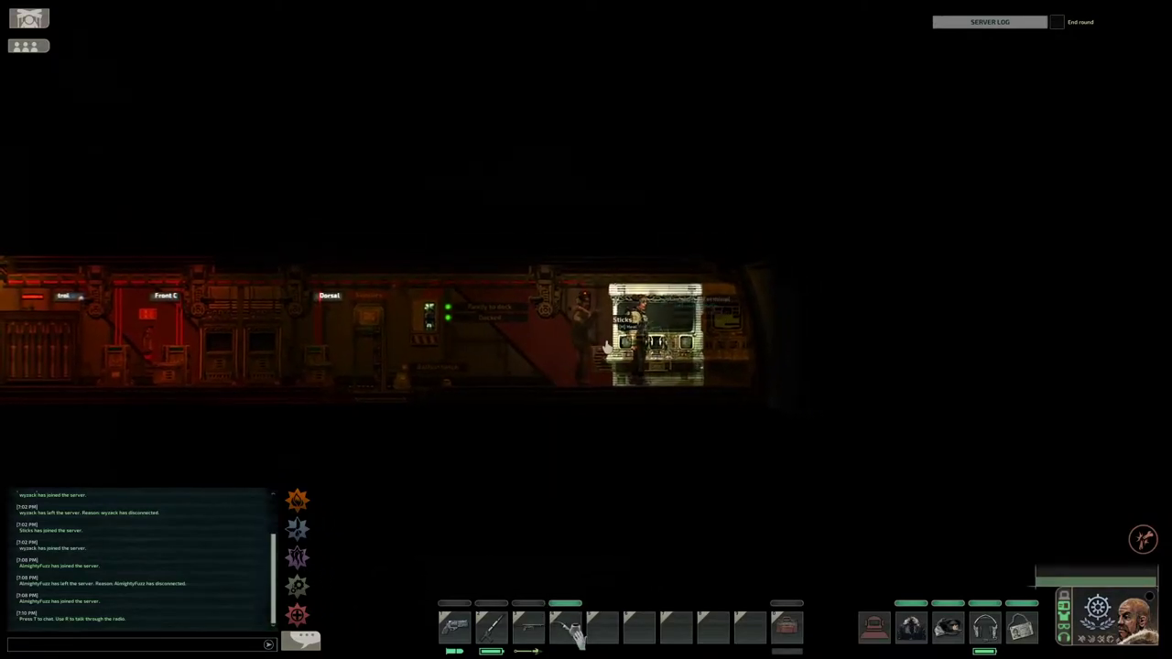
key(a)
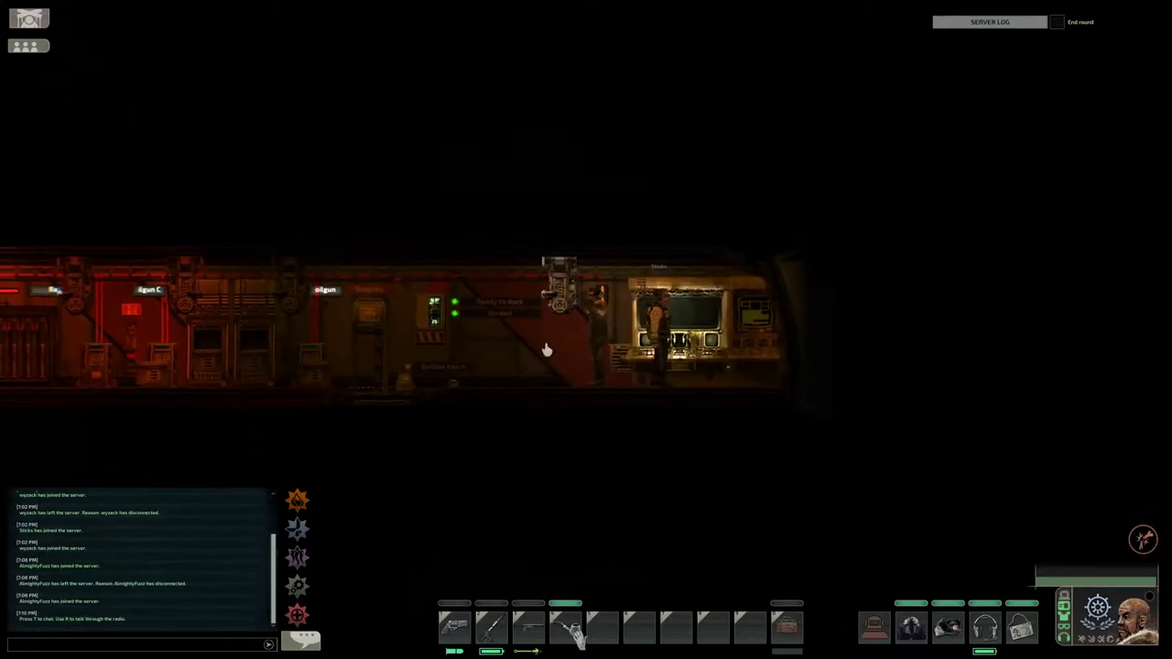
key(d)
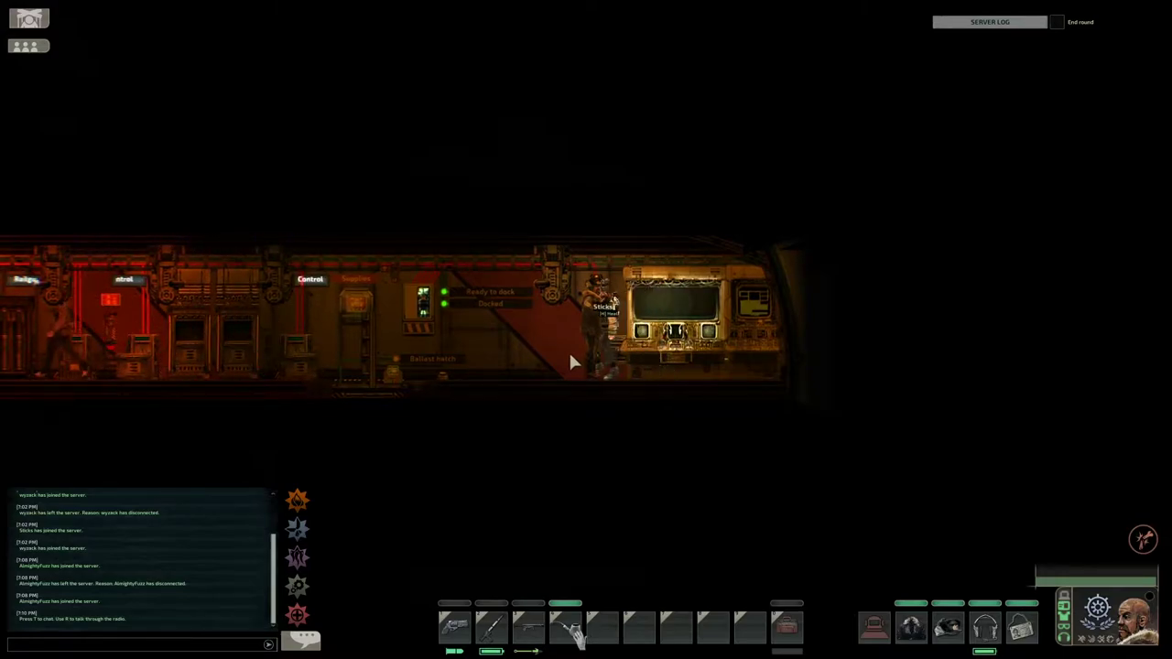
key(a)
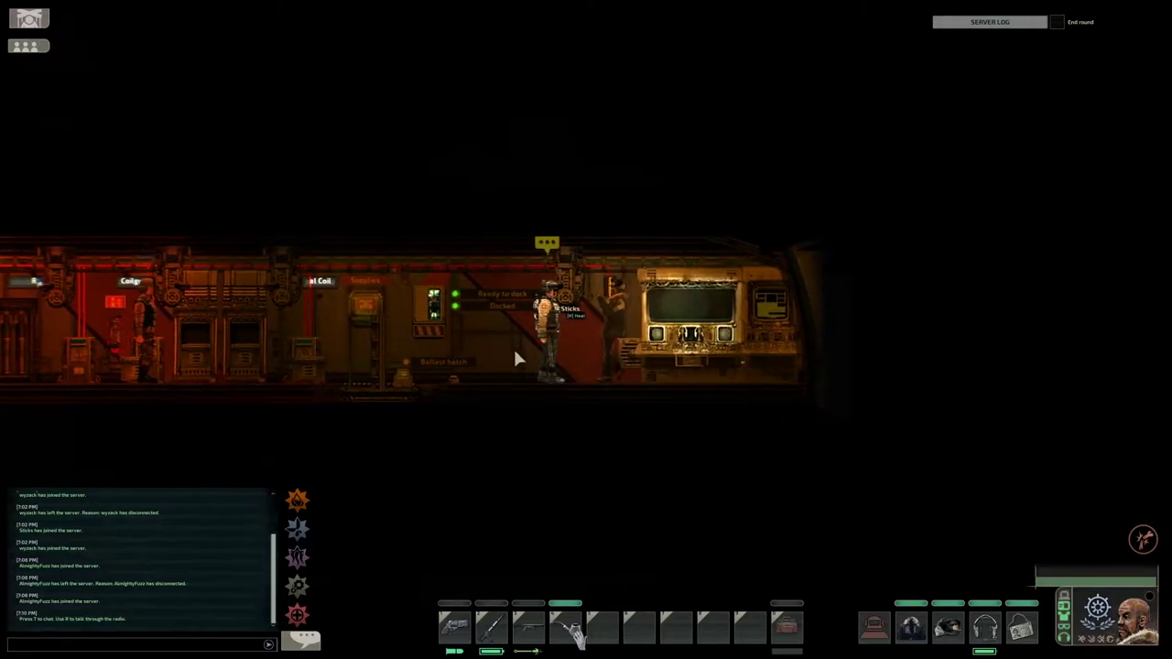
key(a)
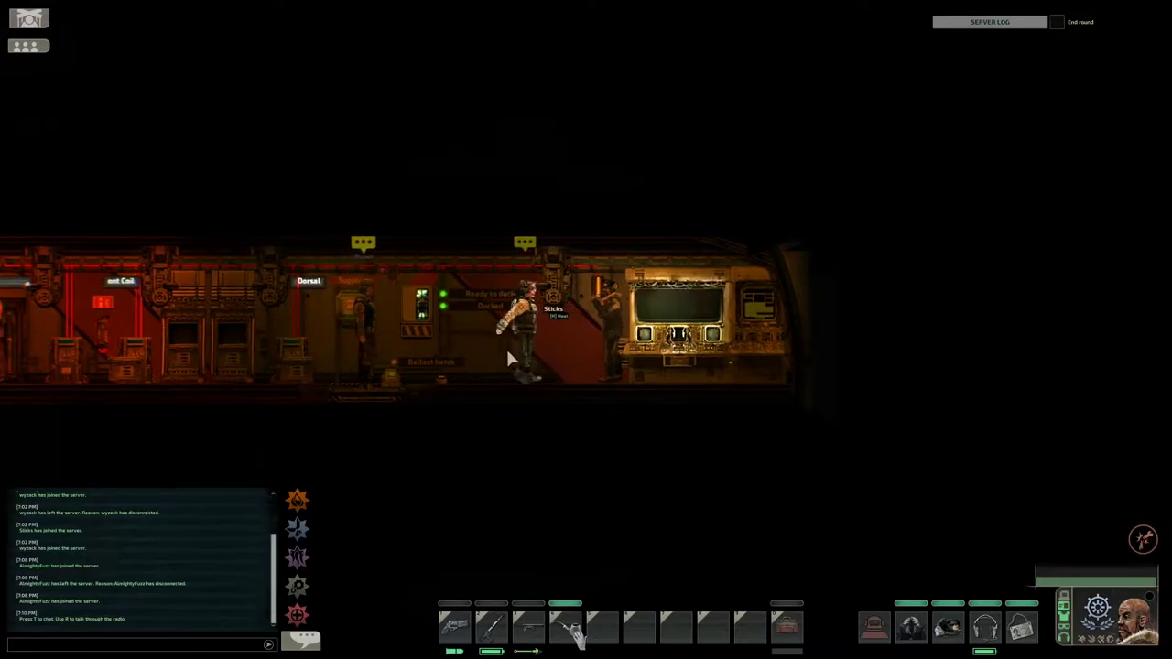
key(a)
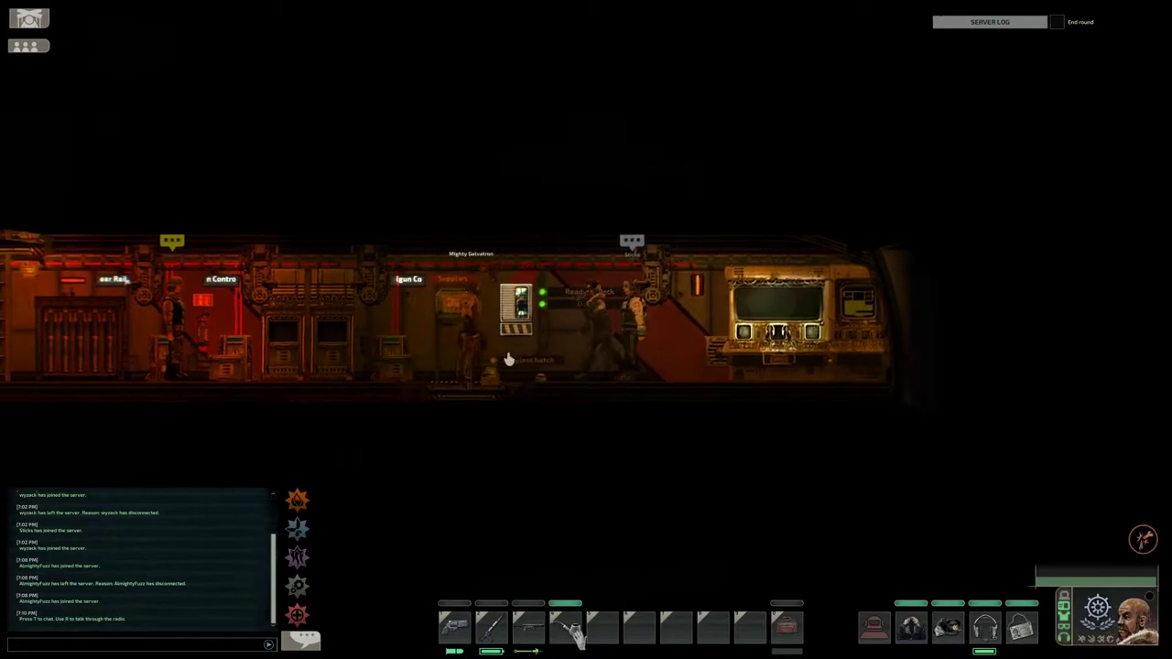
key(d)
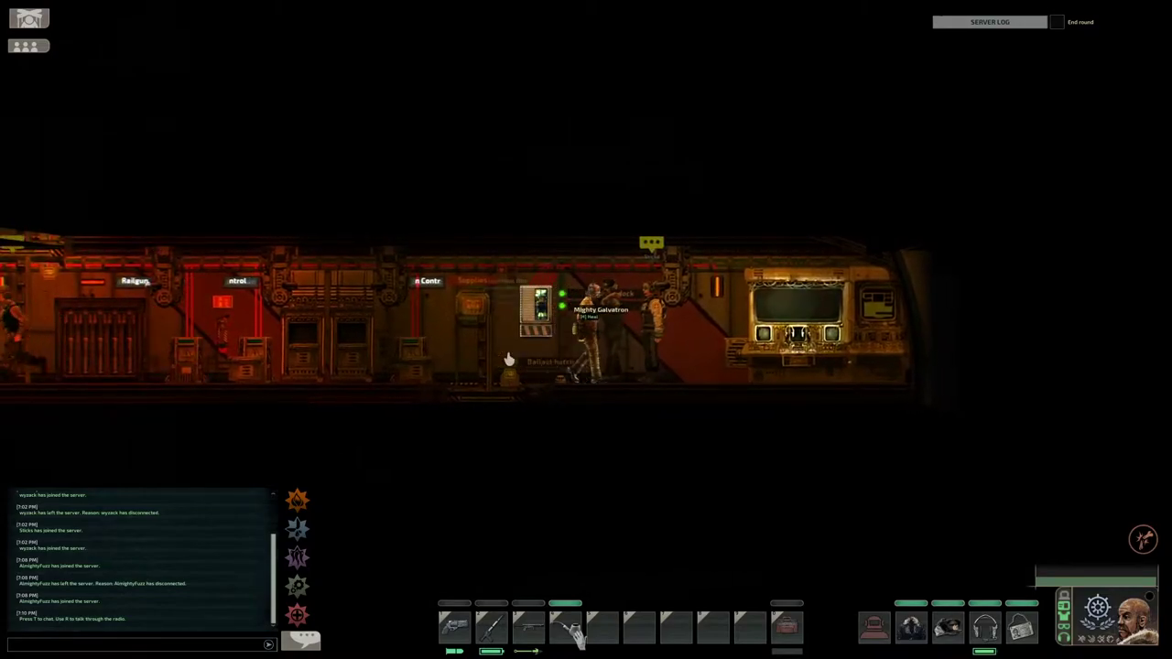
- Walk back right to the navigation terminal and switch on active sonar
key(d)
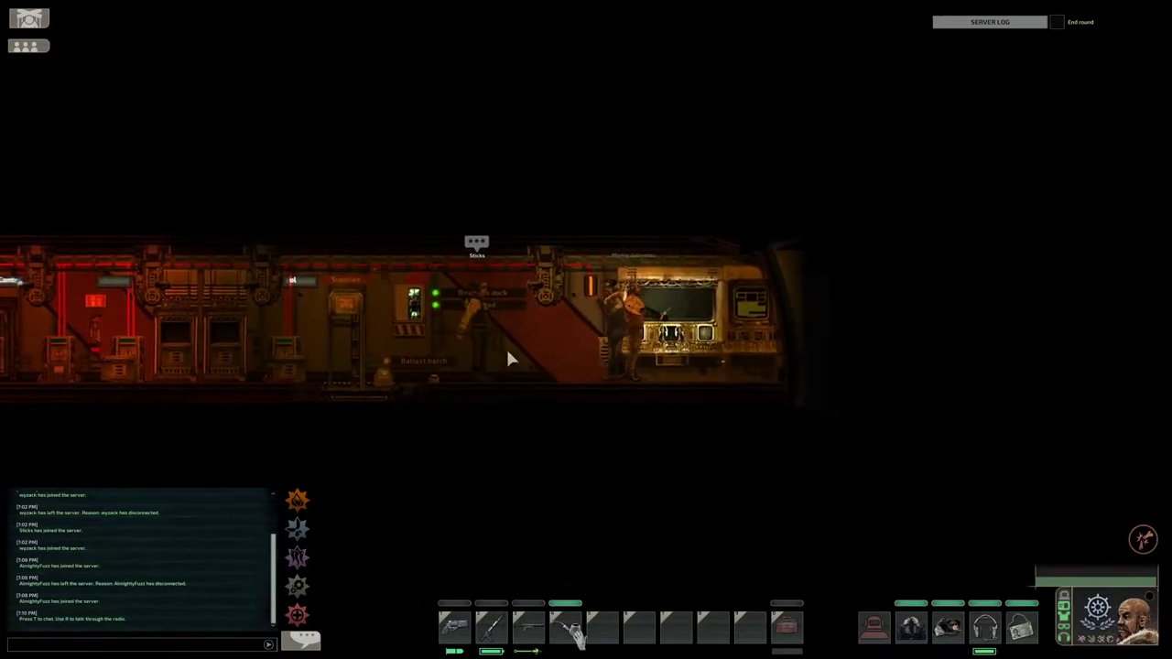
key(a)
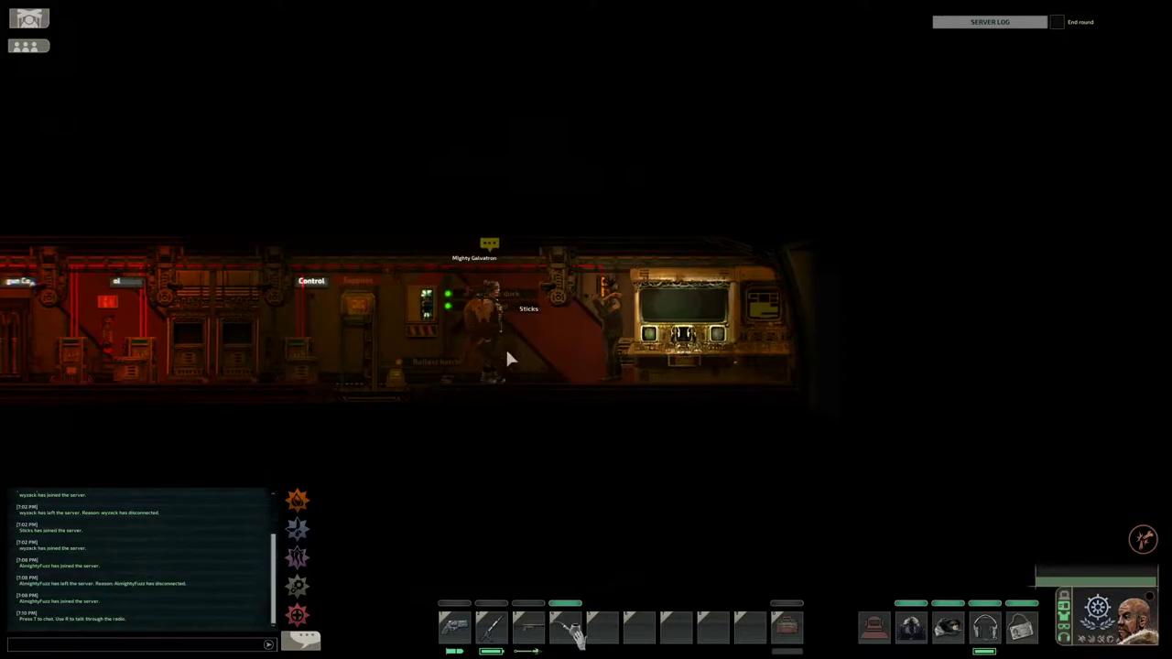
key(d)
key(d)
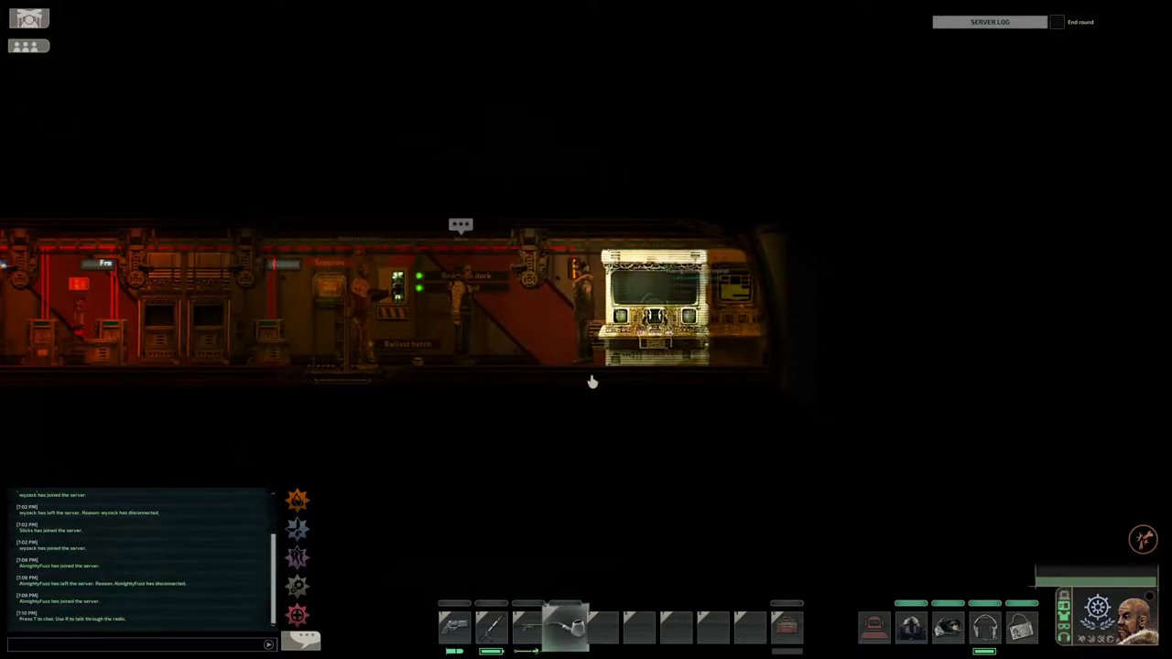
key(d)
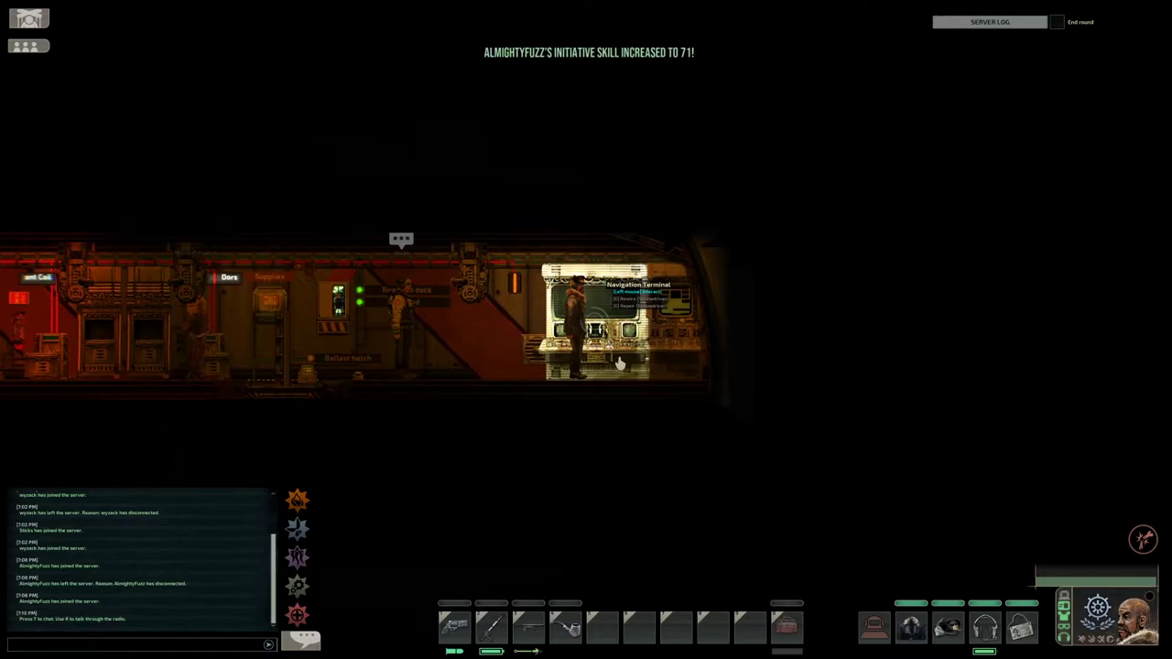
key(d)
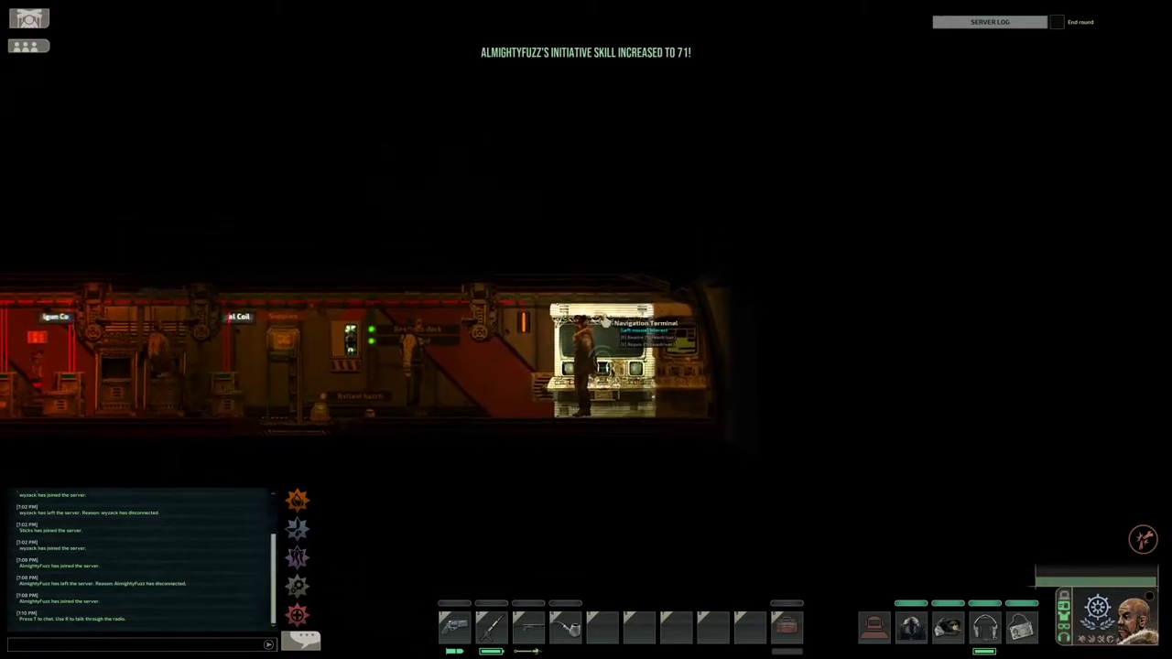
key(e)
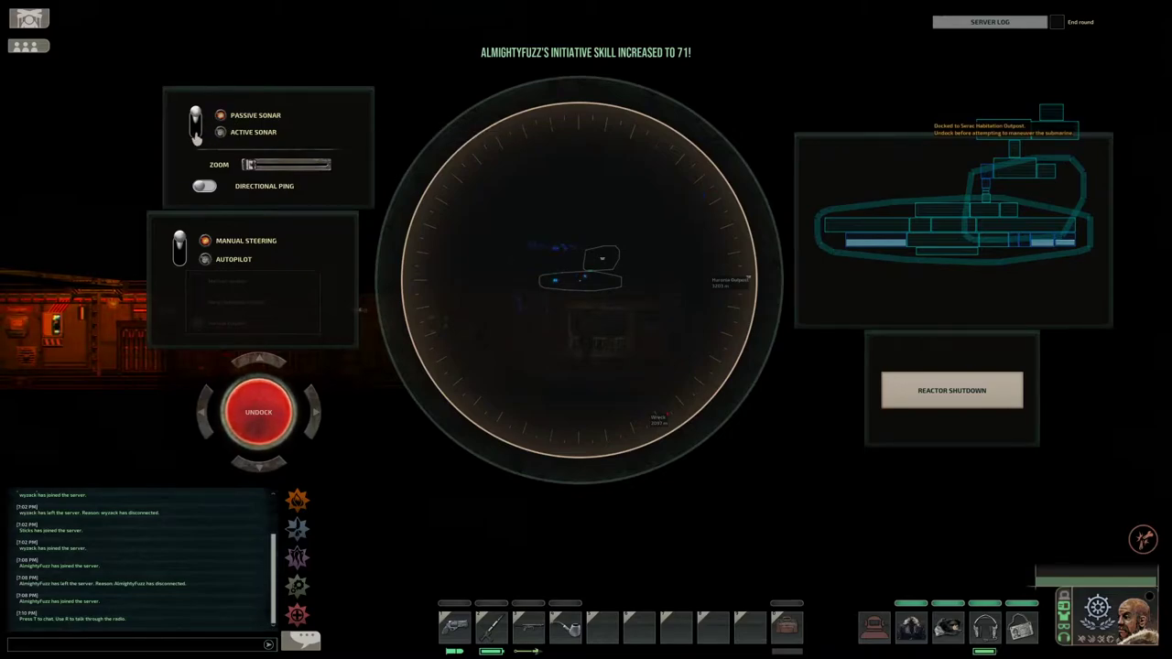
- Undock from the outpost and steer the submarine away, descending past 1650 m
click(259, 417)
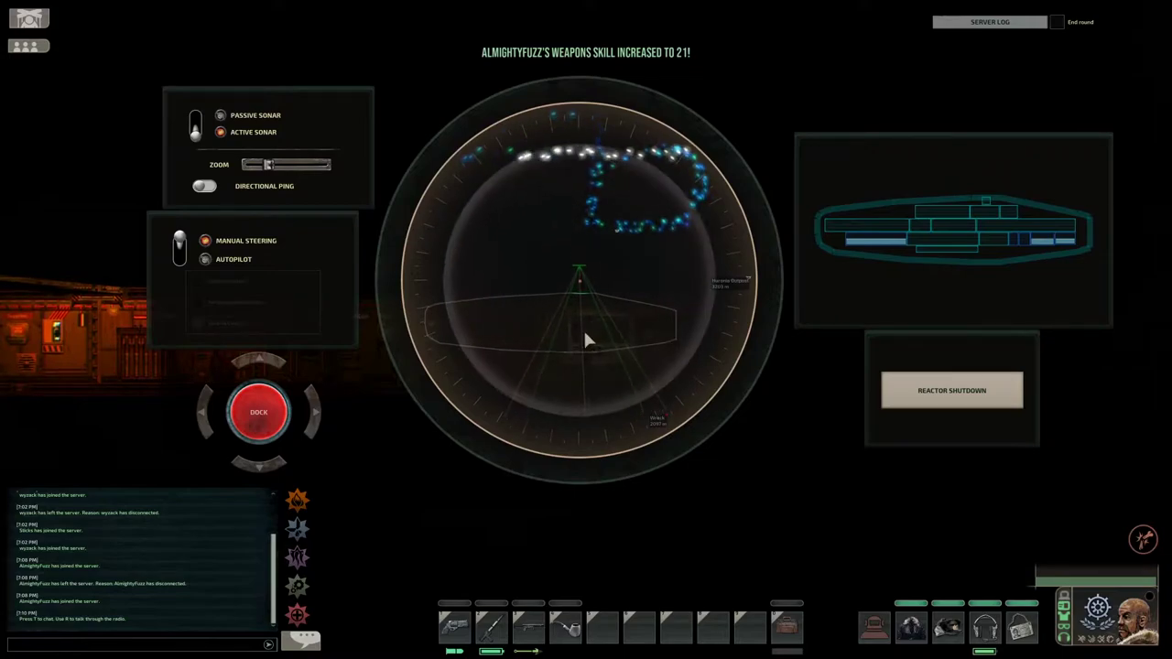
scroll(583, 328, down, 3)
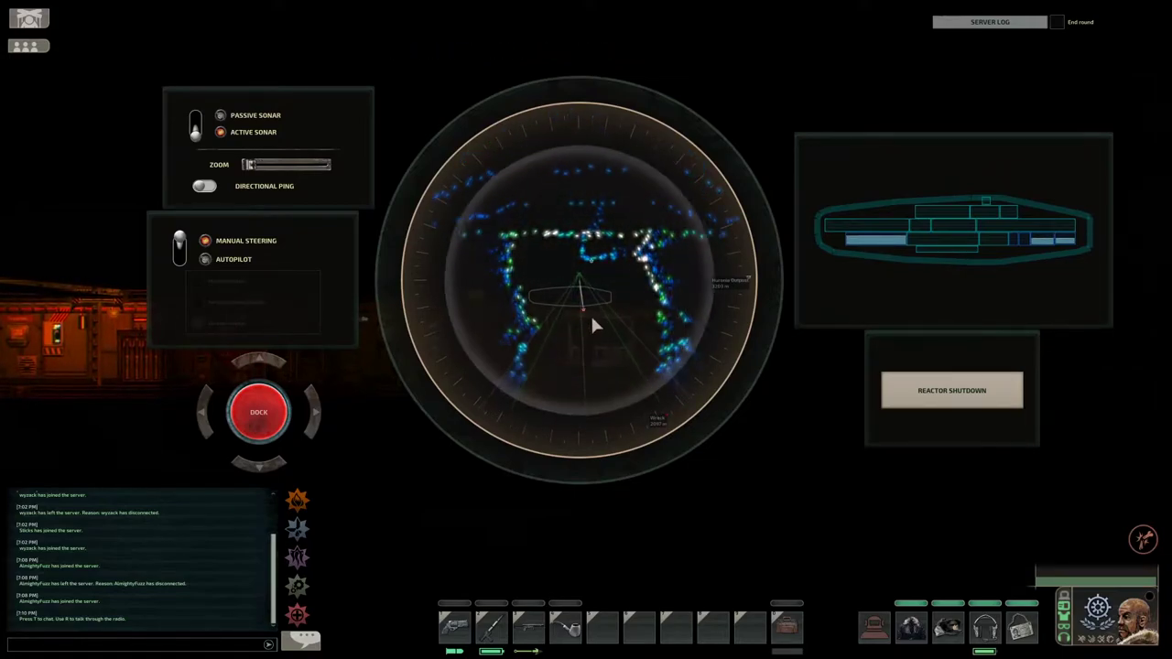
click(591, 311)
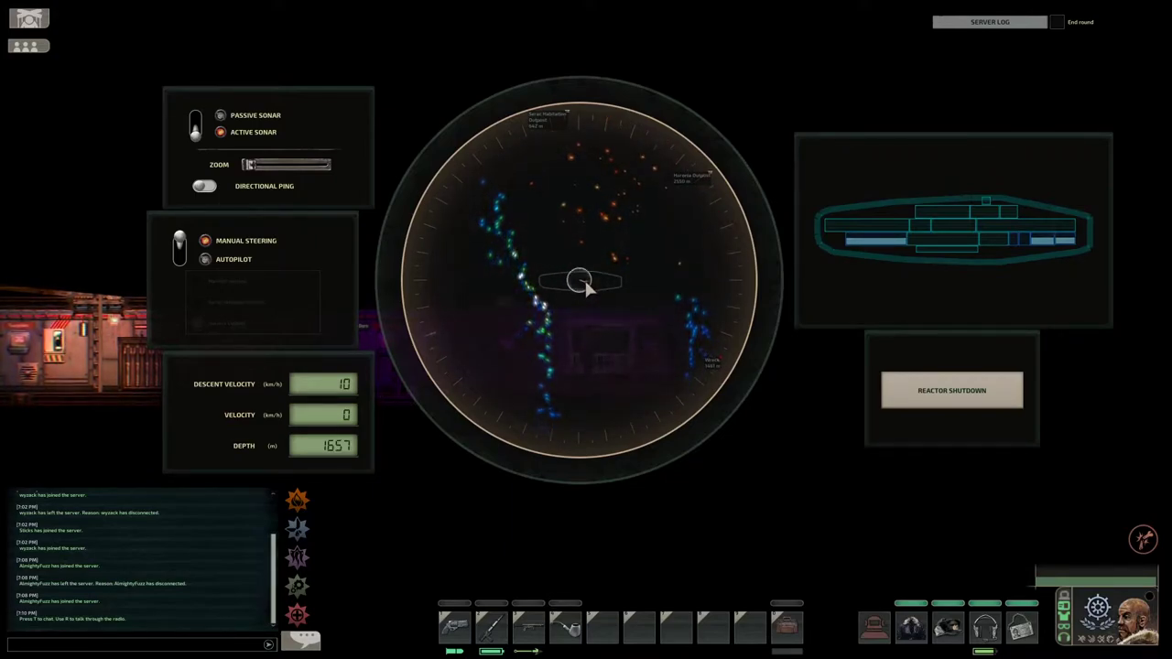
- Set a steering target on the sonar just below the submarine
click(583, 284)
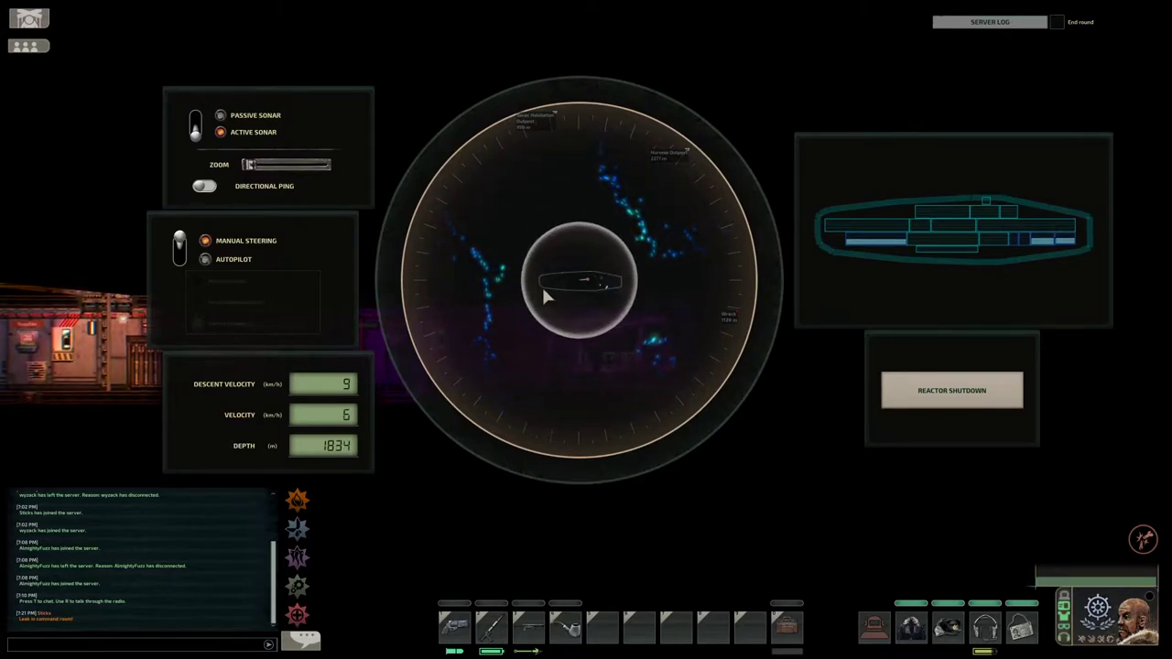
- Take manual steering and drag a downward heading on sonar through the trench
click(224, 259)
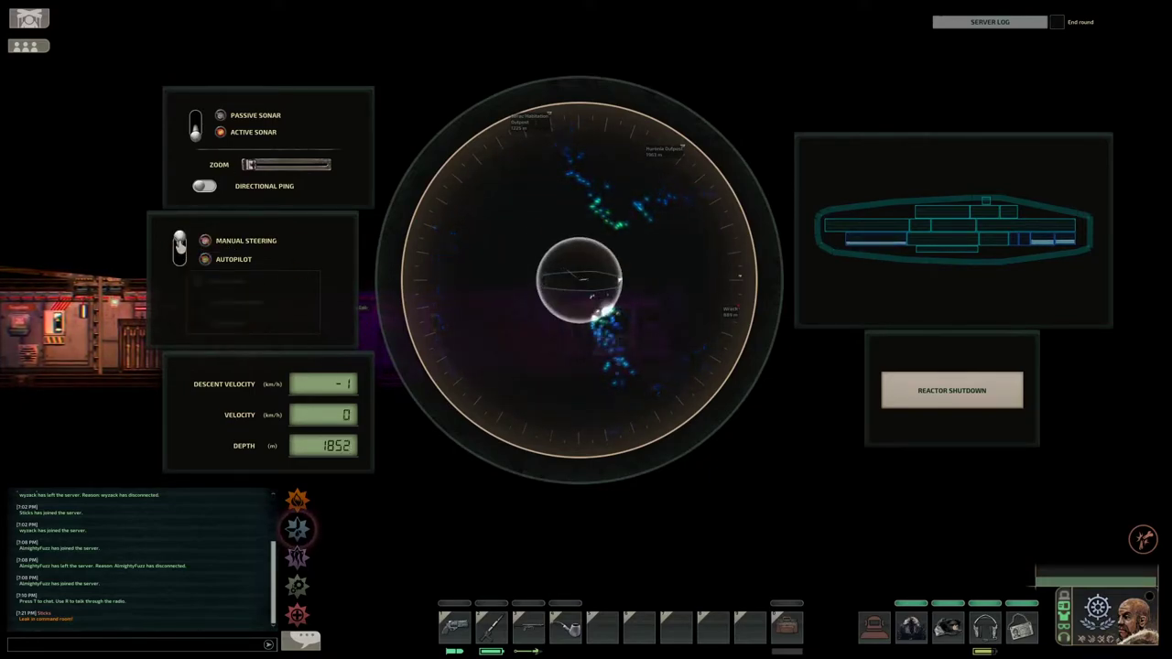
click(527, 232)
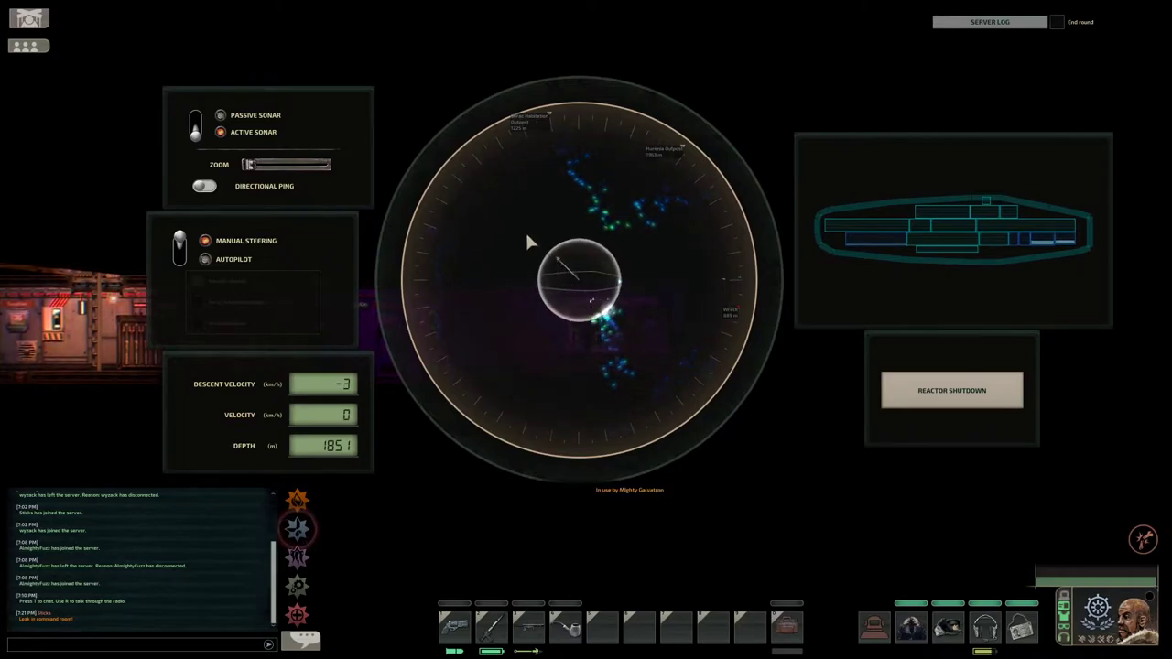
drag(524, 229, 523, 276)
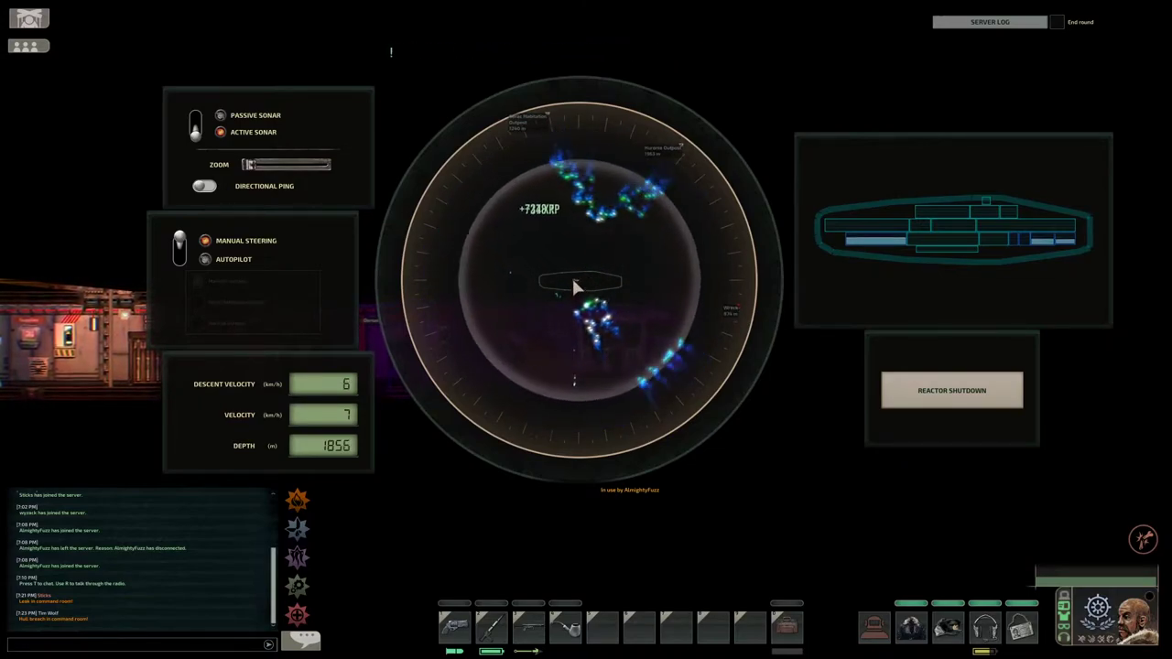
- Flip the steering lever to Autopilot to hold position near 1863 m
click(234, 259)
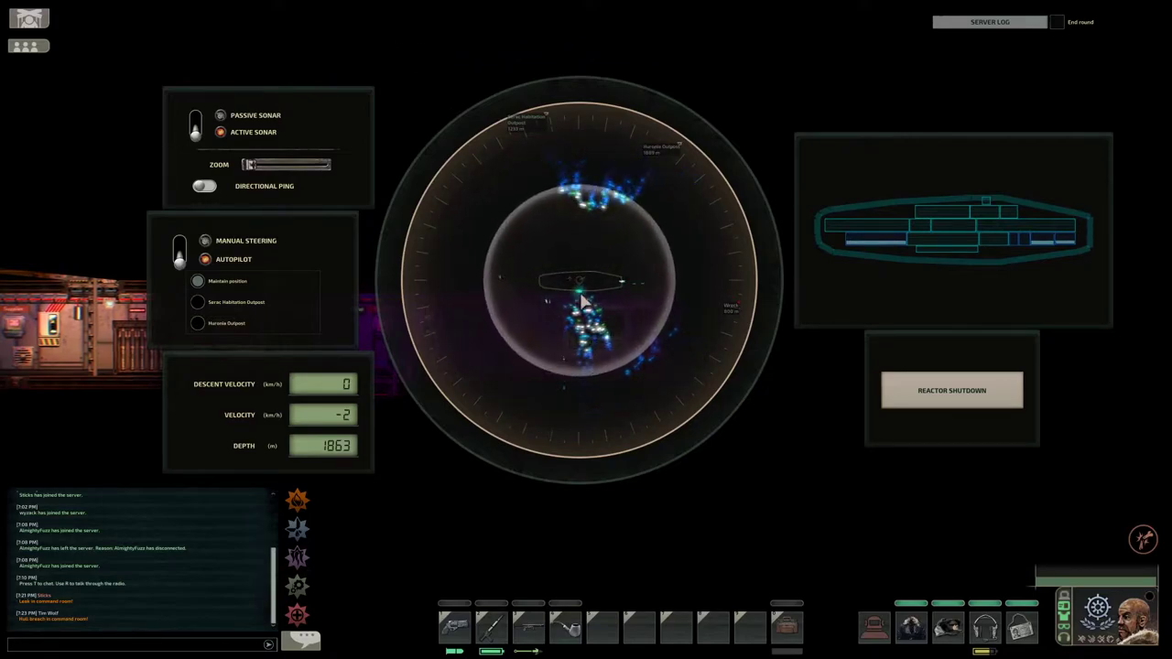
scroll(584, 293, up, 5)
scroll(592, 291, down, 5)
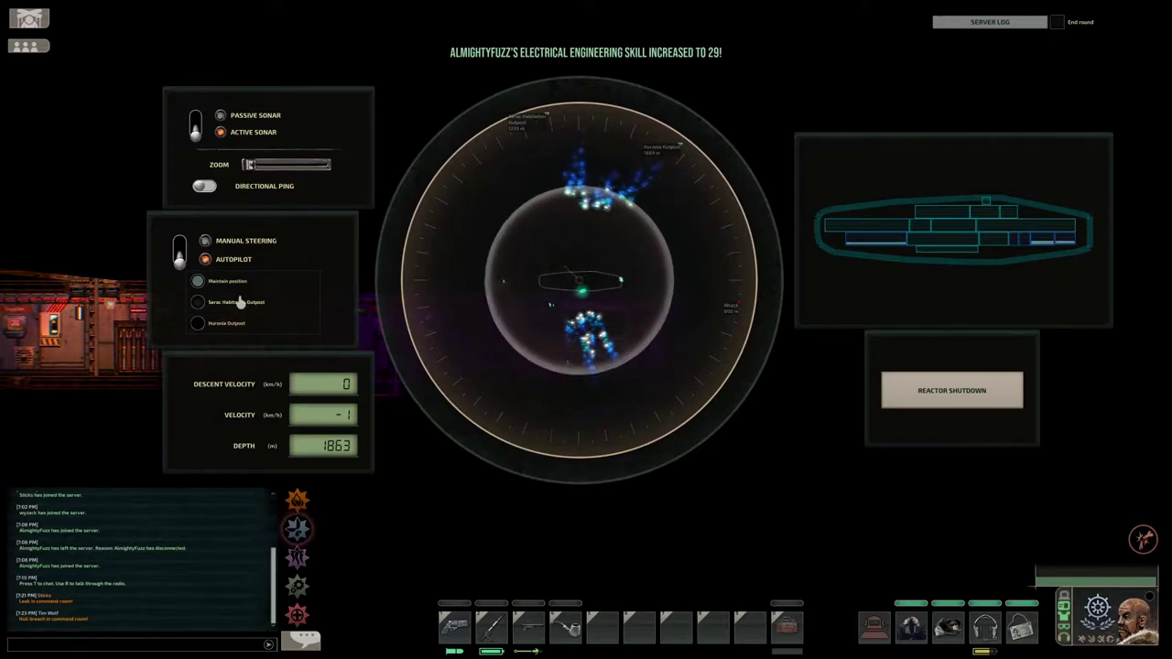
- Steer manually toward a new heading, cut thrust, then re-engage position-holding autopilot
click(179, 242)
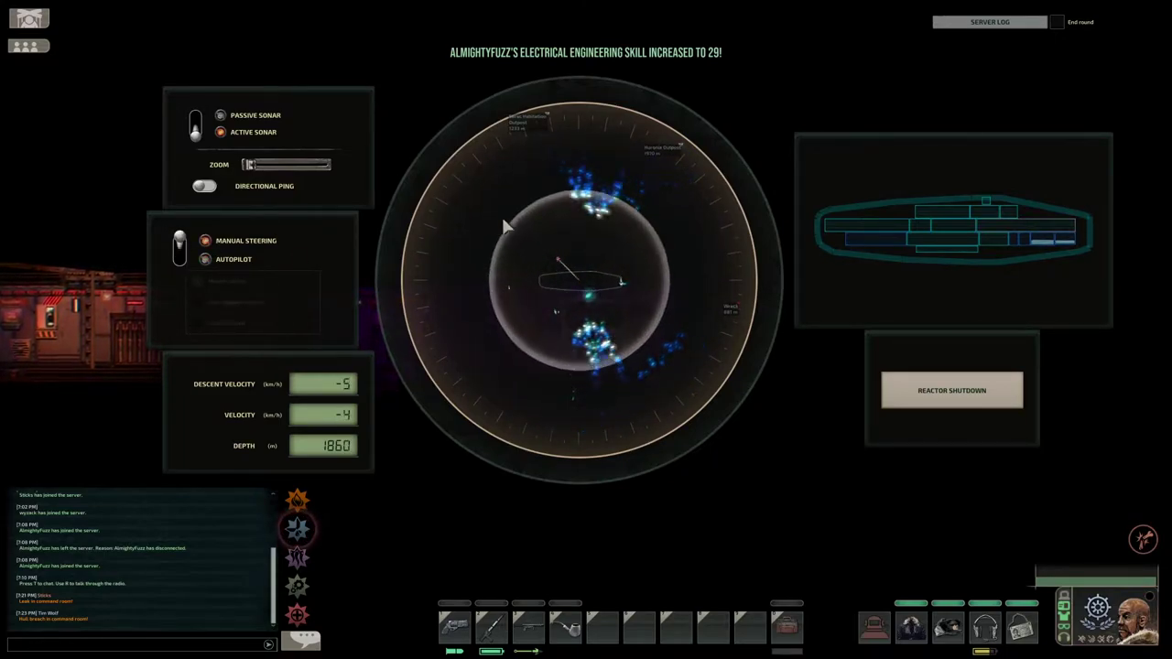
drag(529, 241, 544, 279)
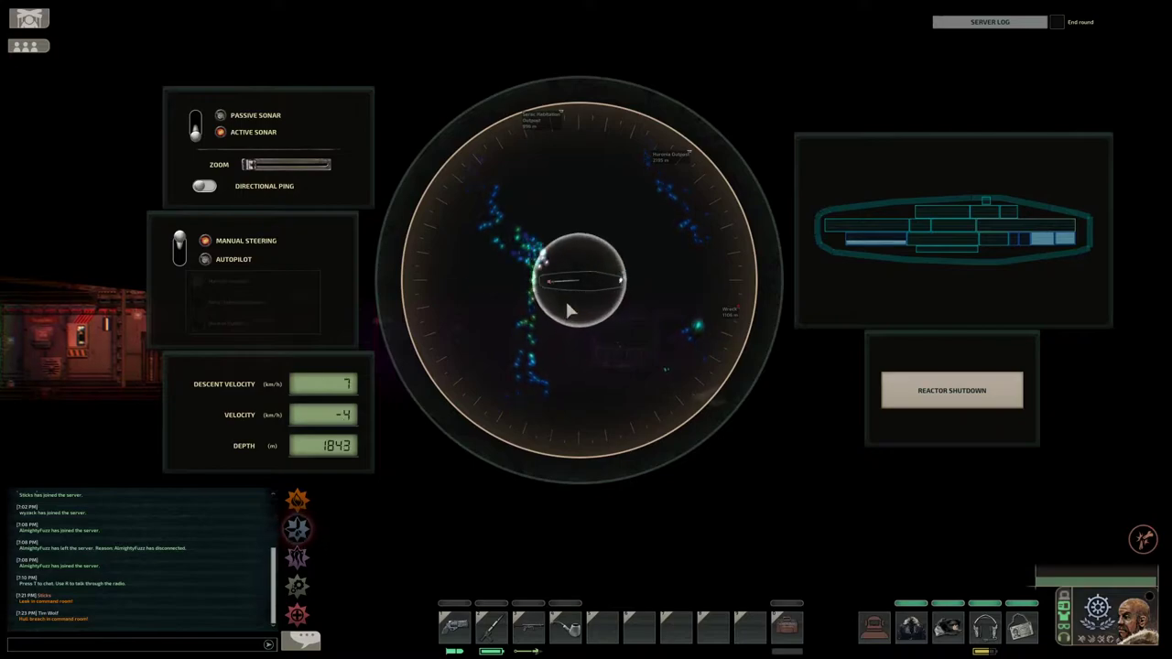
click(588, 252)
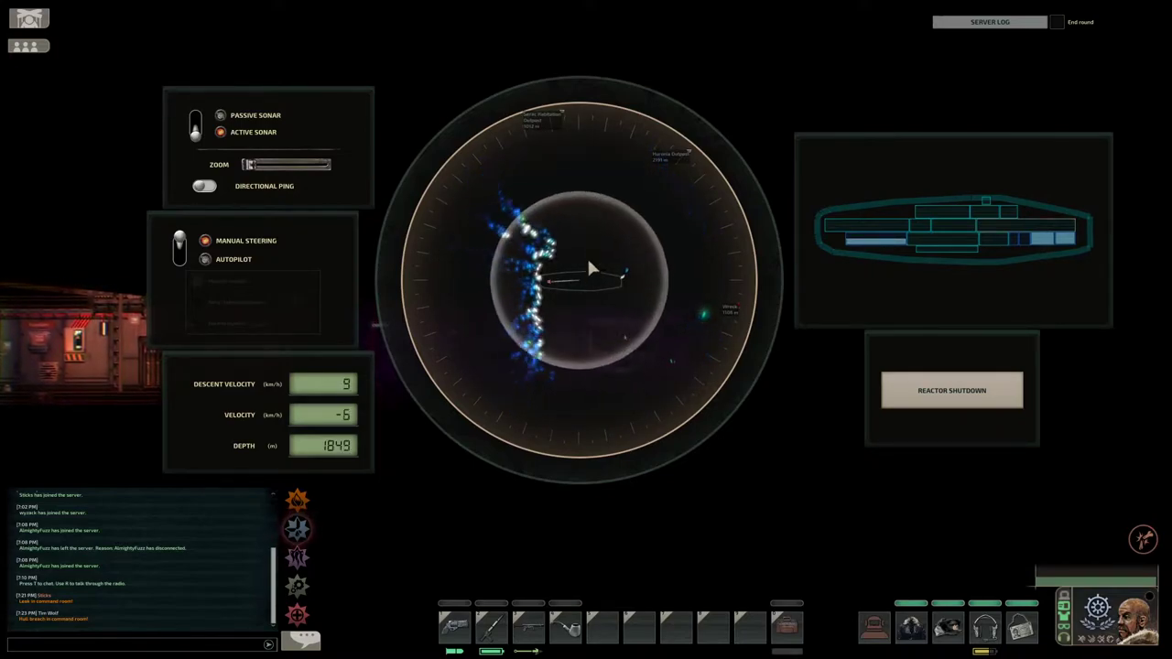
click(179, 264)
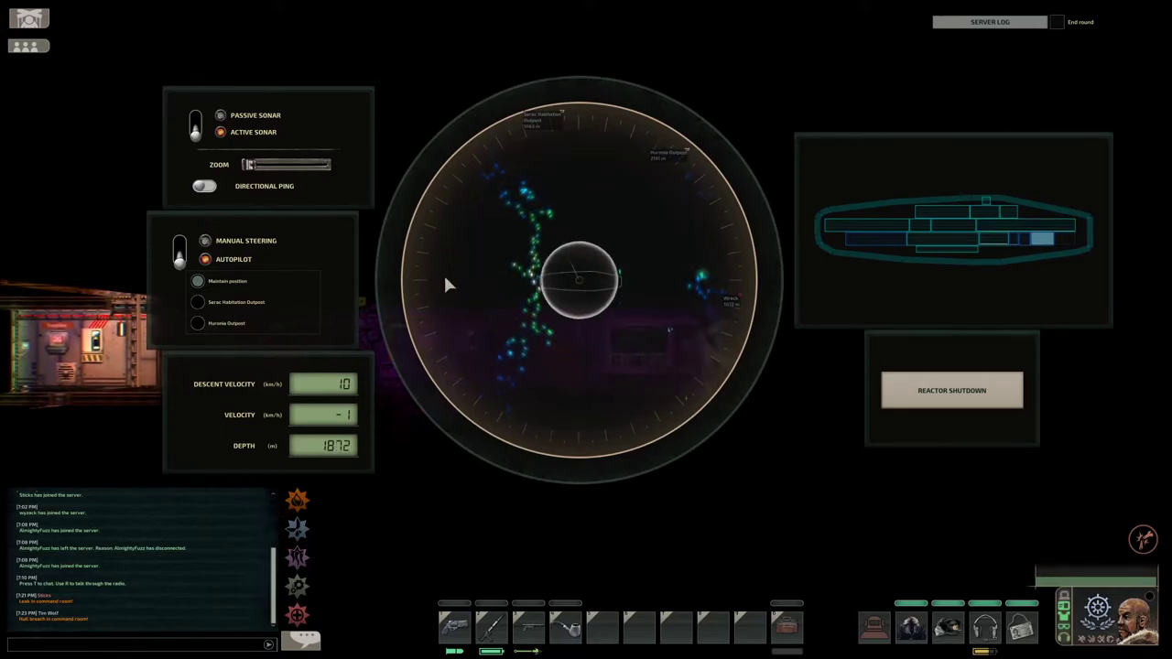
- Walk to the red-lit lower compartment and open the diving suit locker and oxygen shelf
key(d)
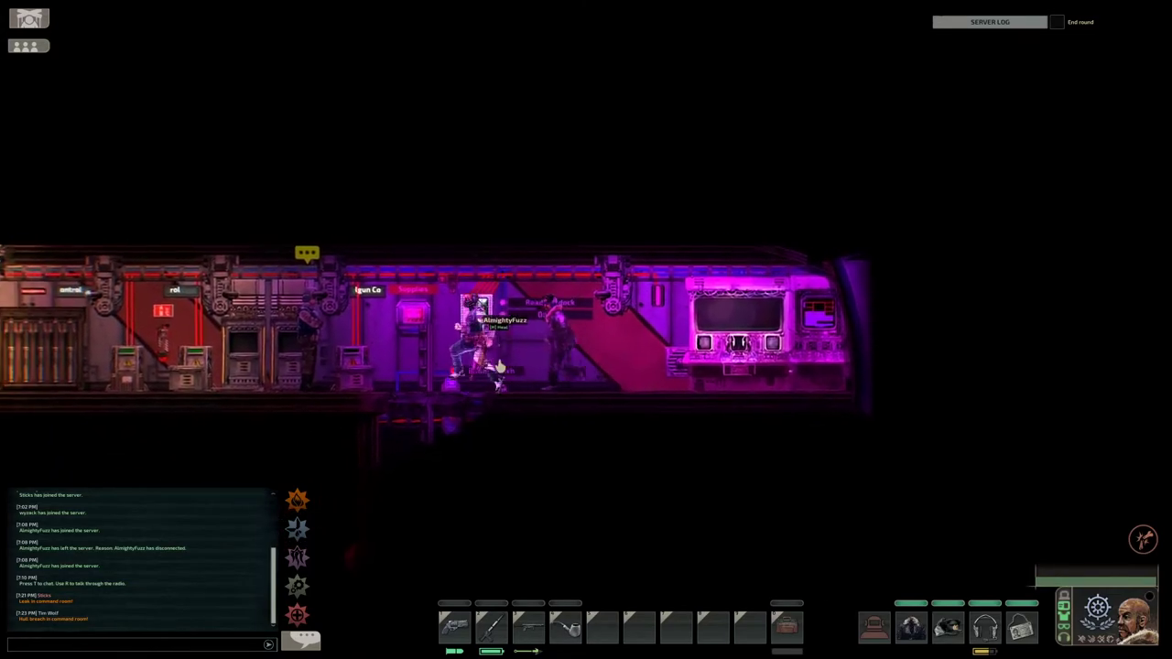
key(a)
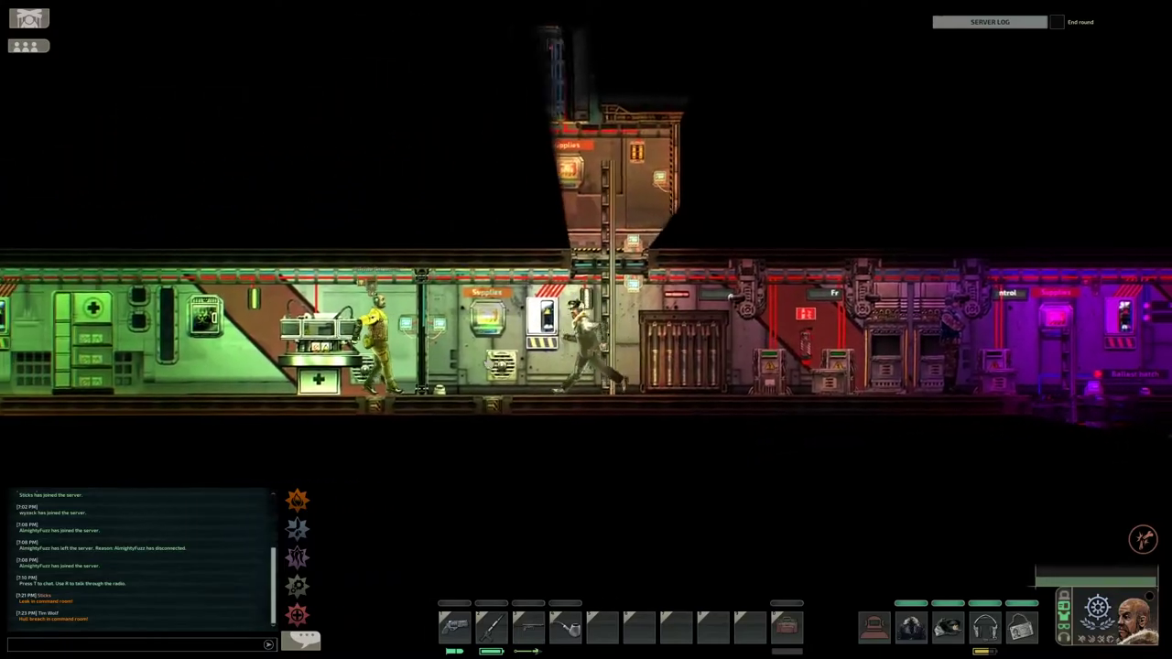
key(a)
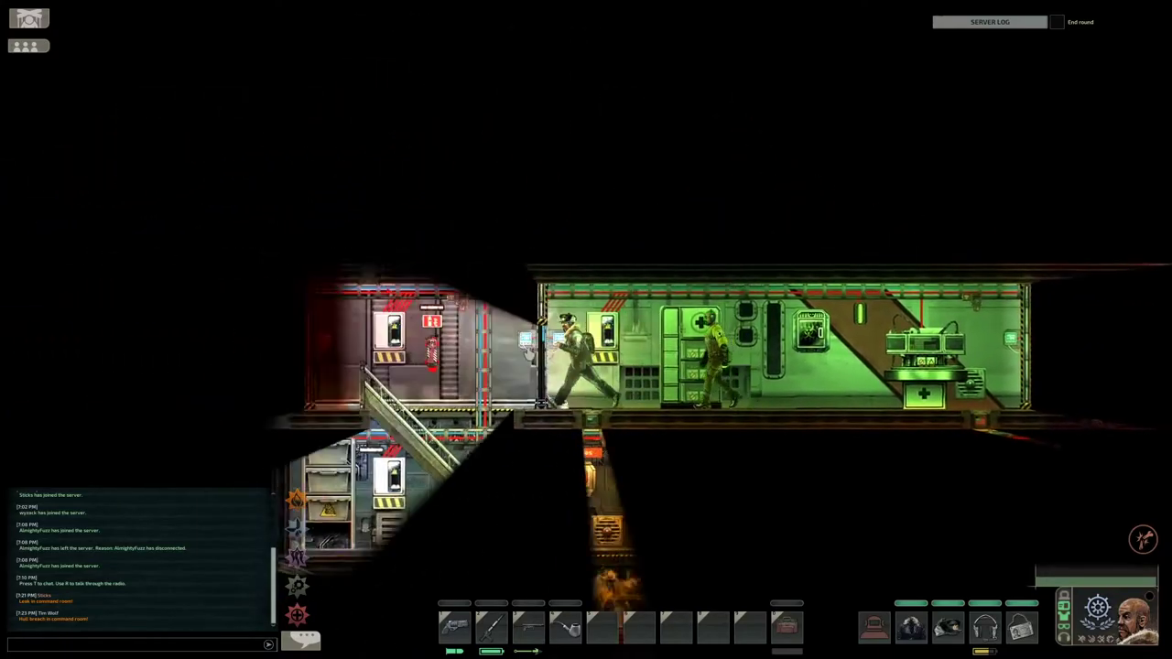
key(s)
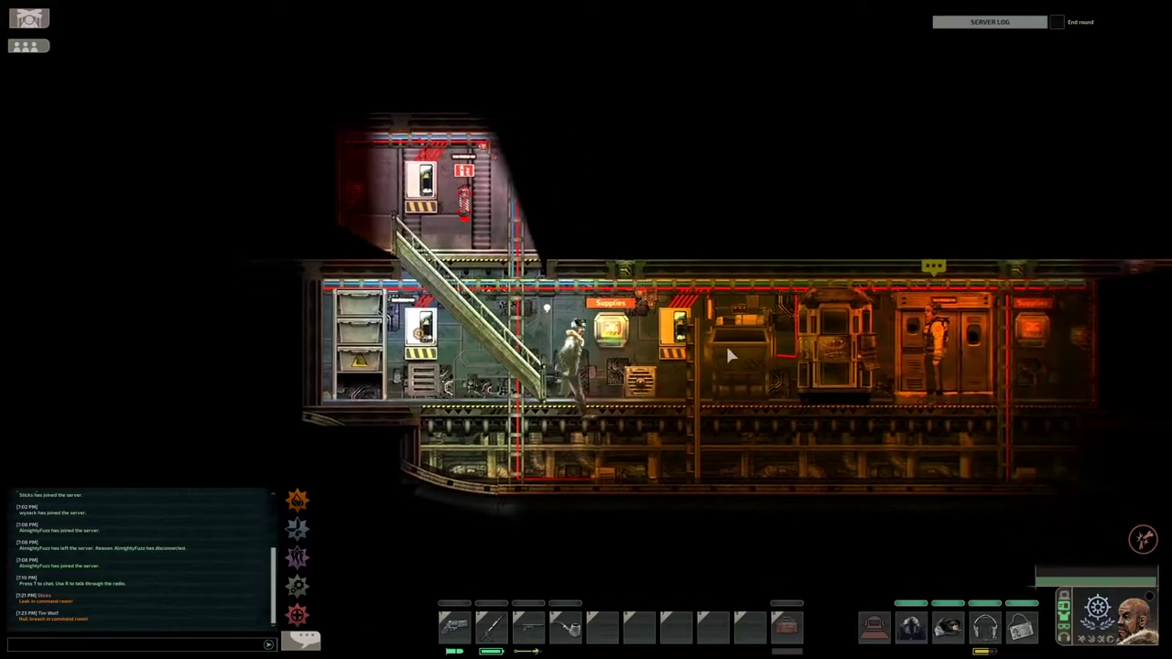
key(d)
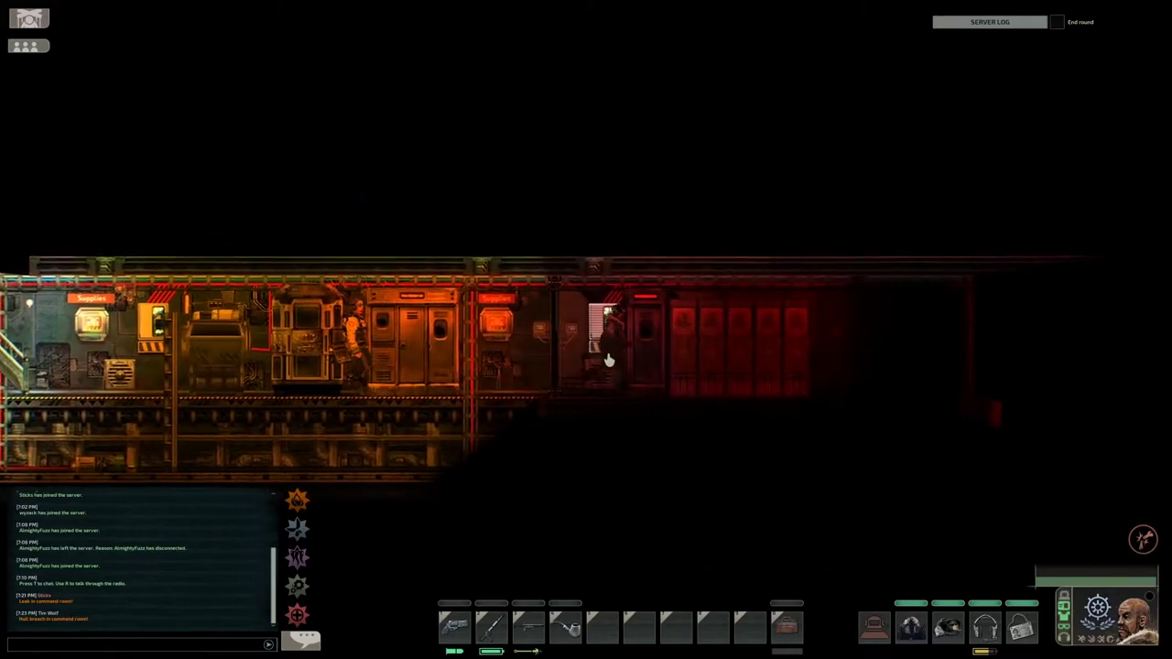
click(608, 359)
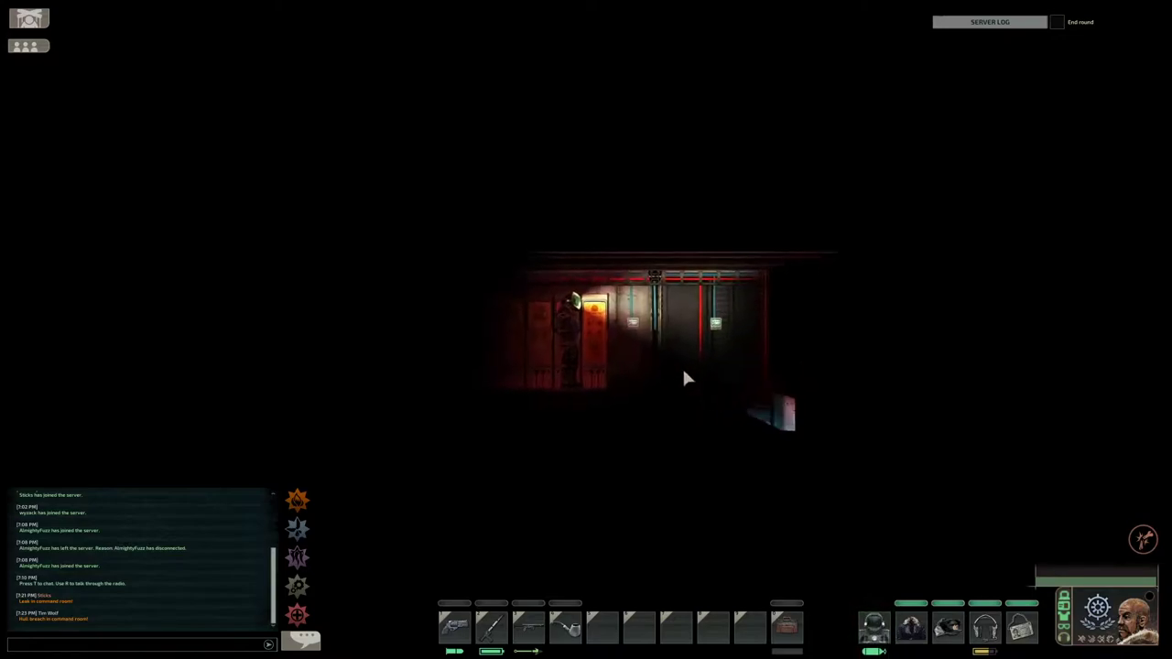
click(659, 348)
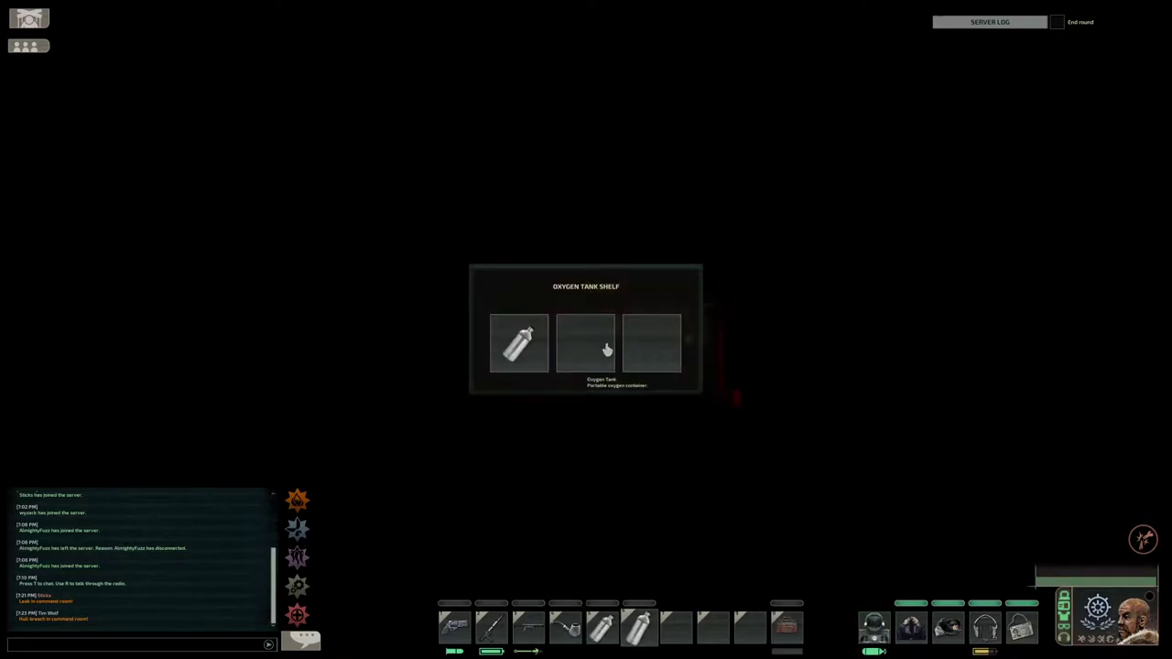
- Close the shelf and walk back upstairs to the command room's navigation terminal
key(Escape)
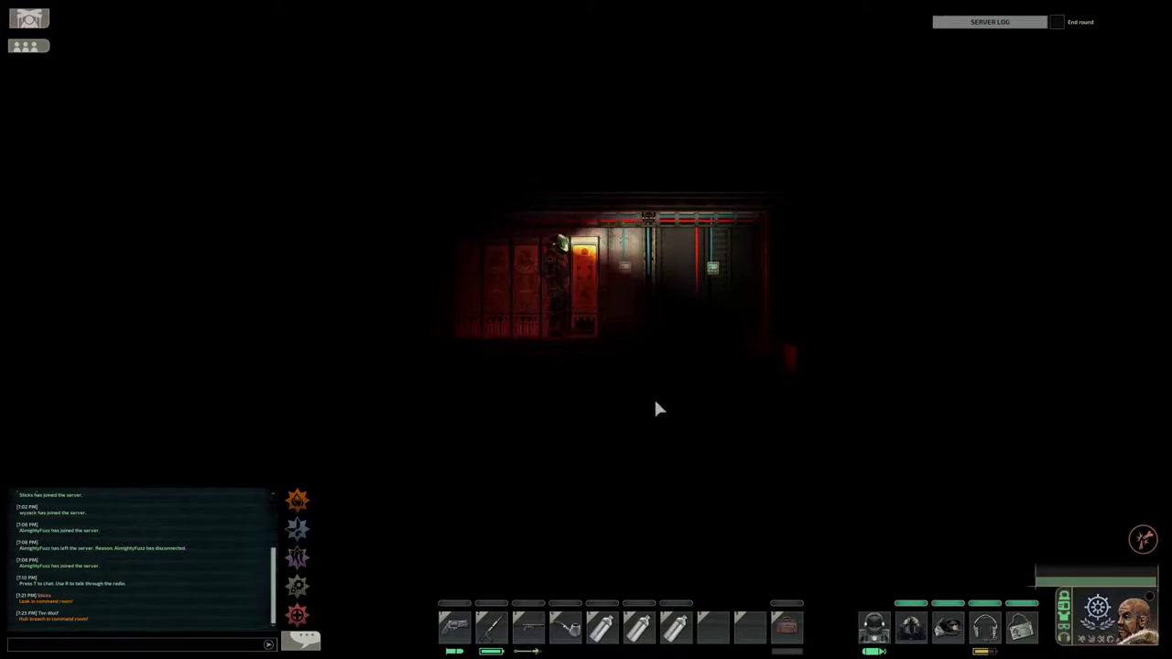
key(a)
key(a)
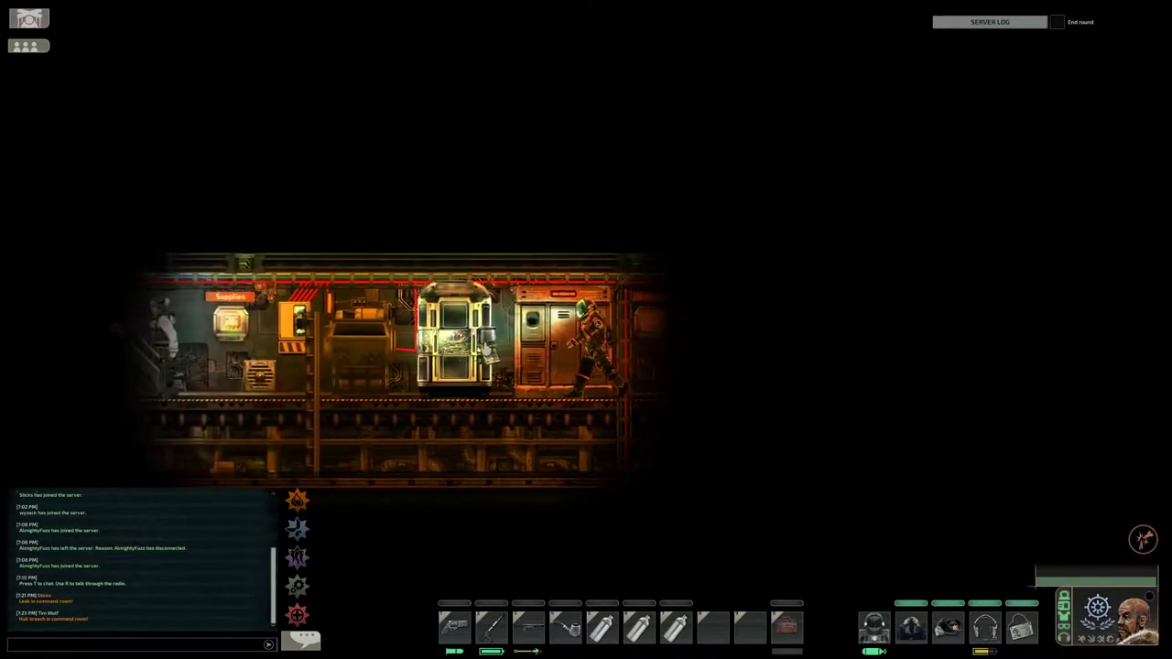
key(a)
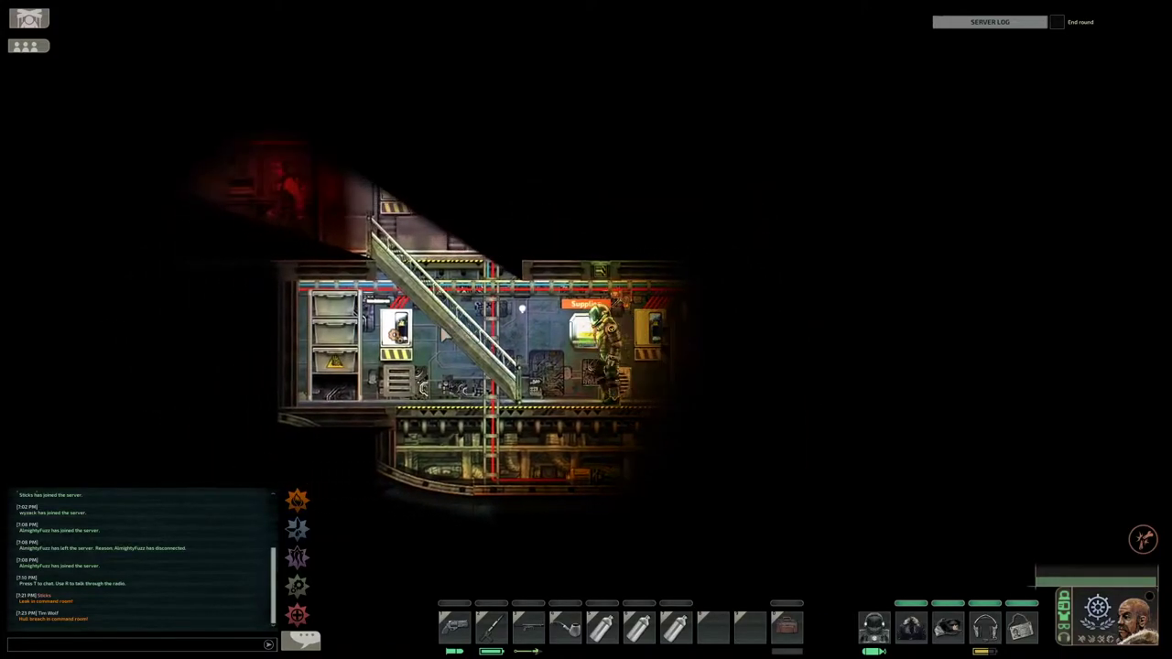
key(w)
key(w)
key(a)
key(a)
key(d)
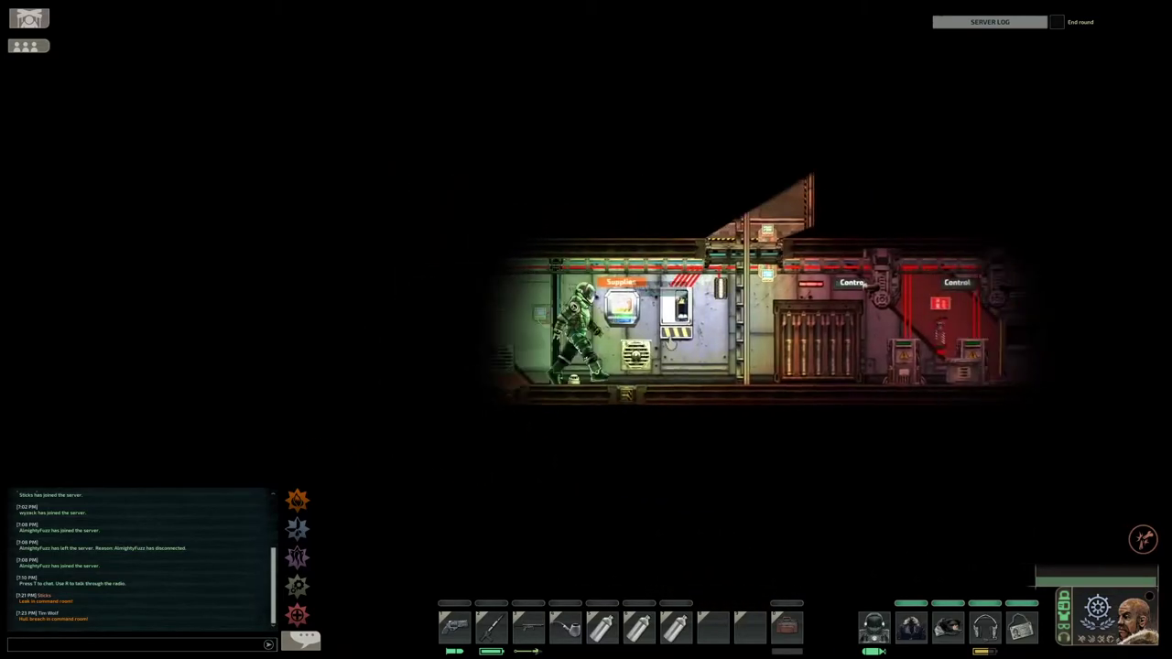
key(d)
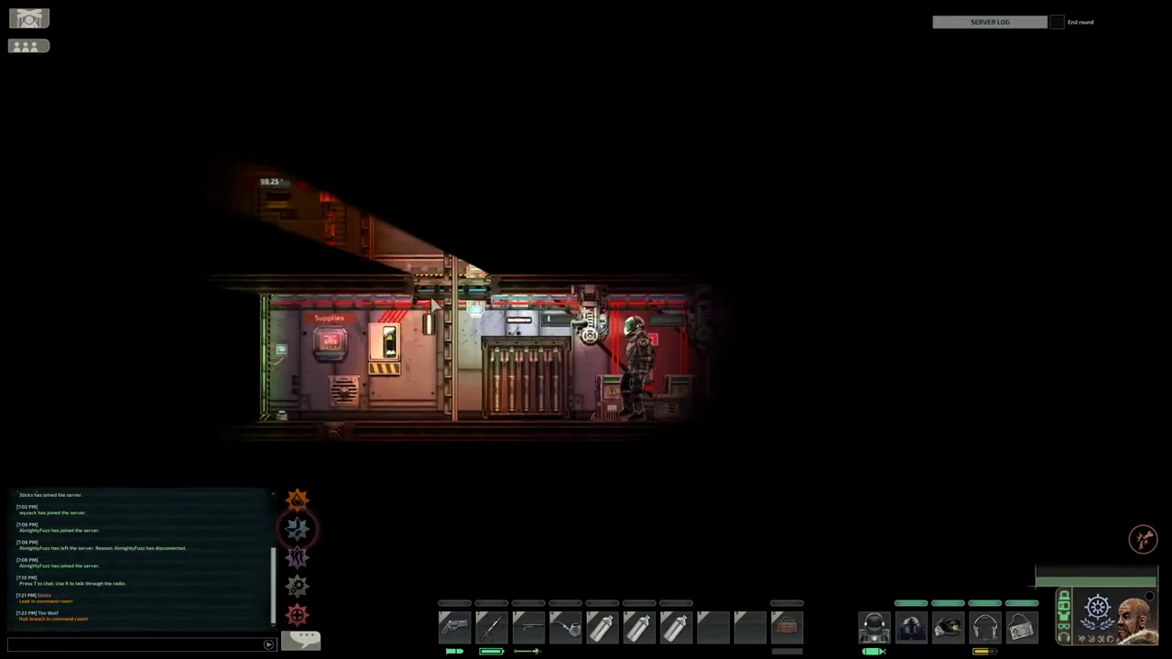
key(d)
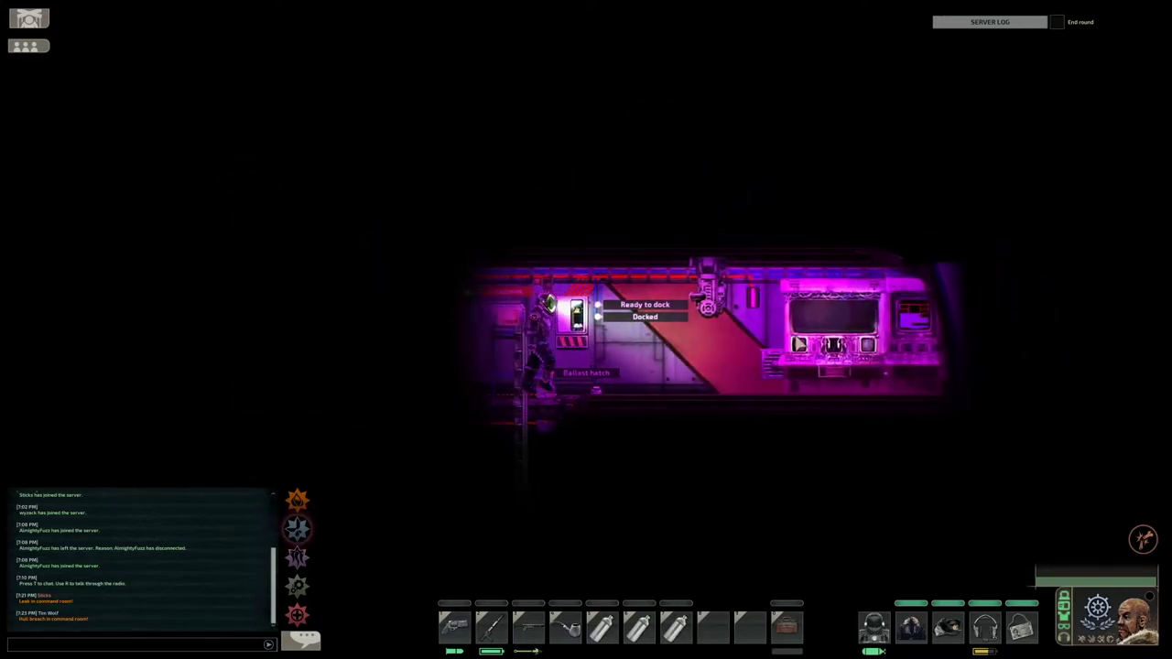
- Steer the submarine up and to the right, then switch to position-holding autopilot
click(613, 345)
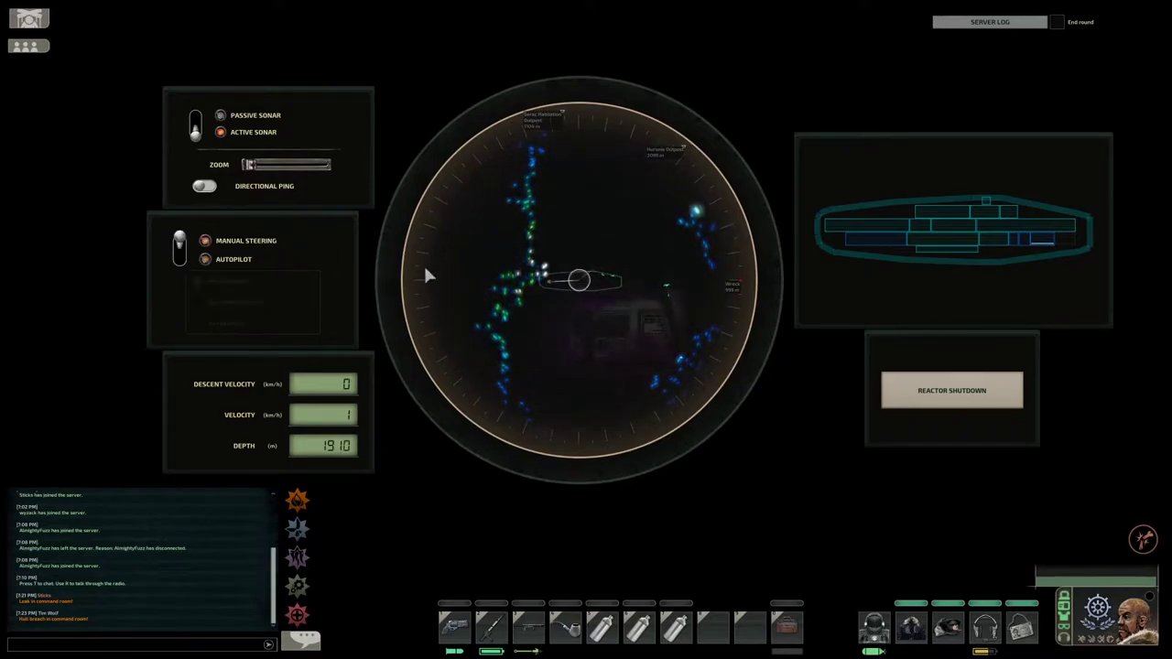
click(606, 265)
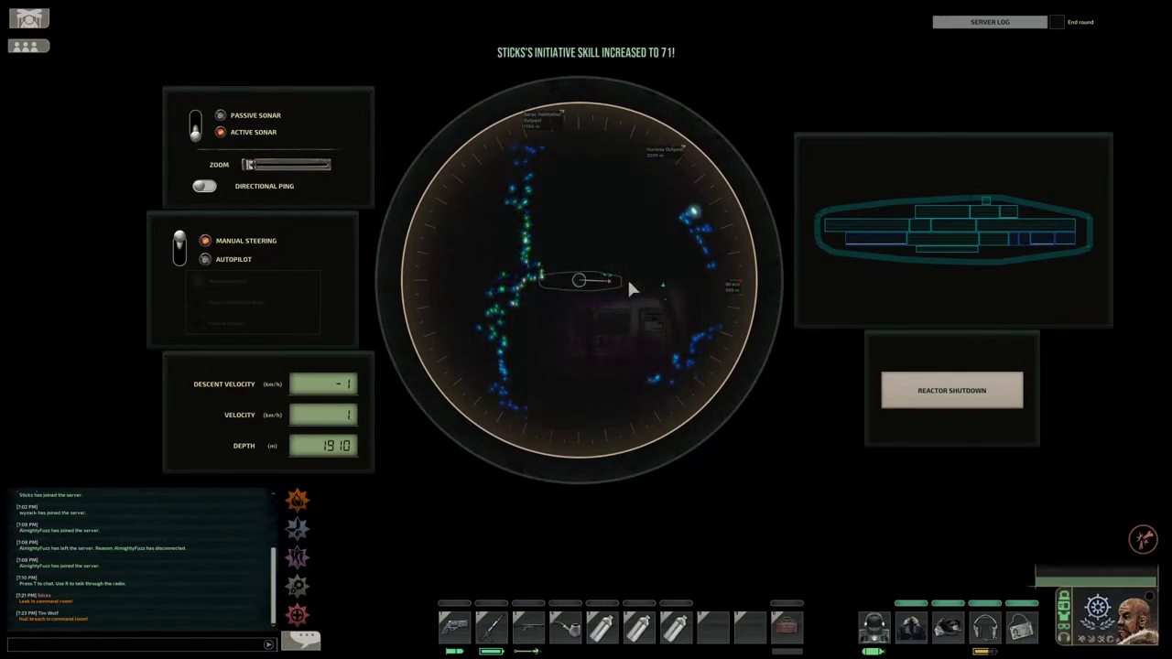
click(601, 248)
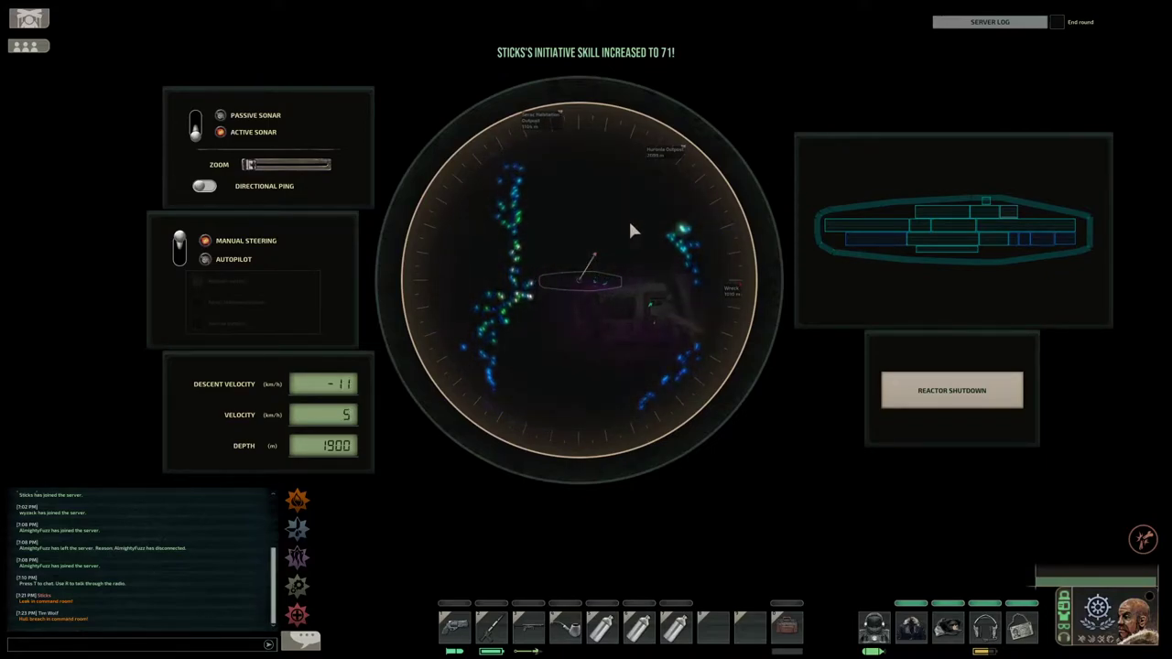
click(218, 258)
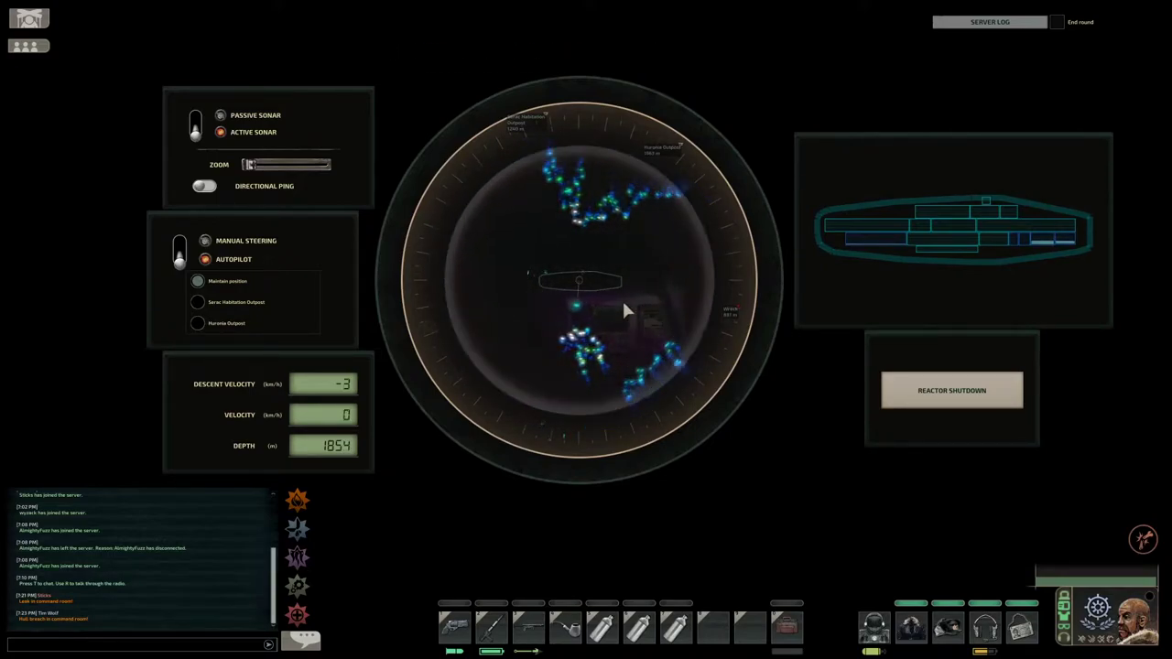
- Look out through the periscope, then walk back to the navigation terminal
key(Escape)
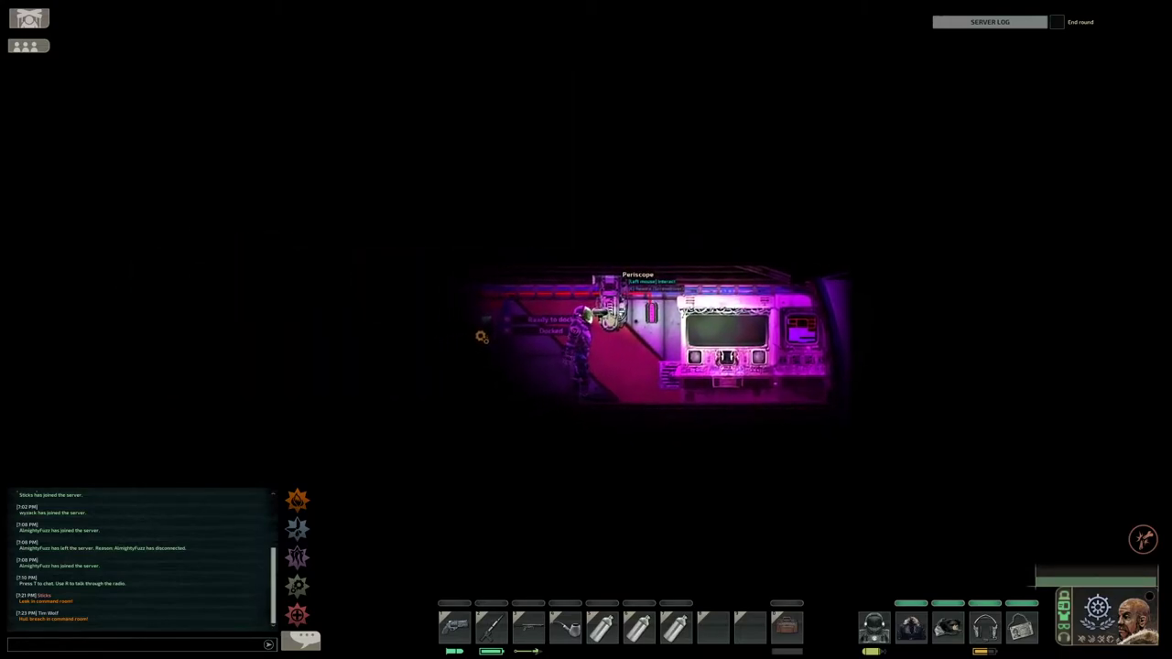
key(e)
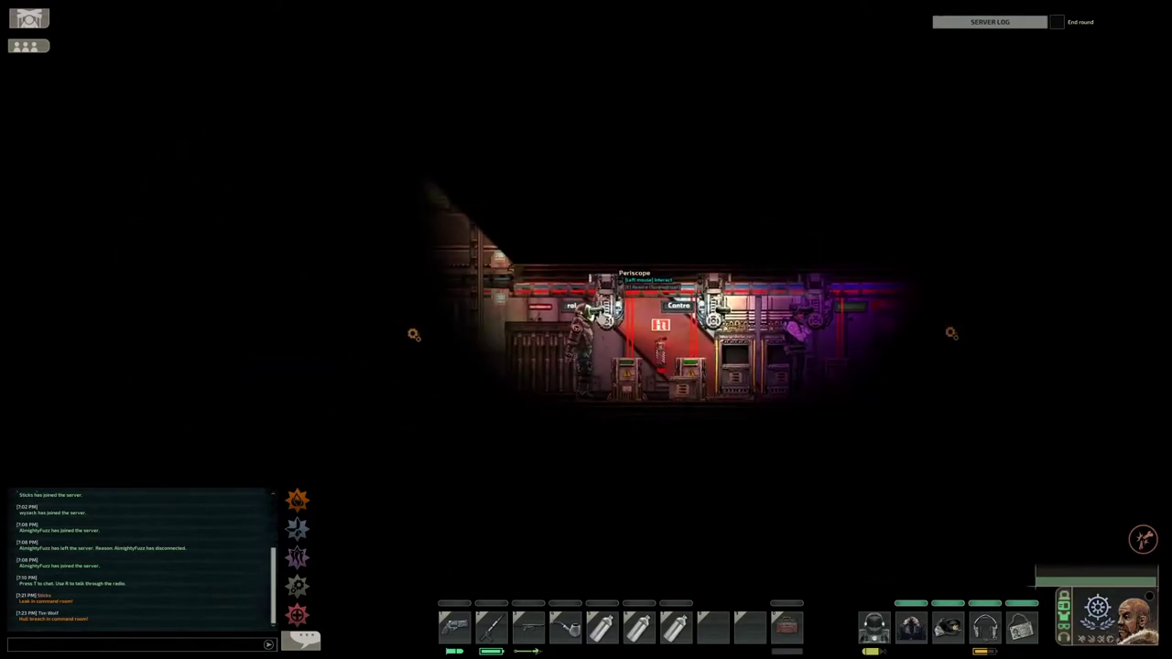
key(e)
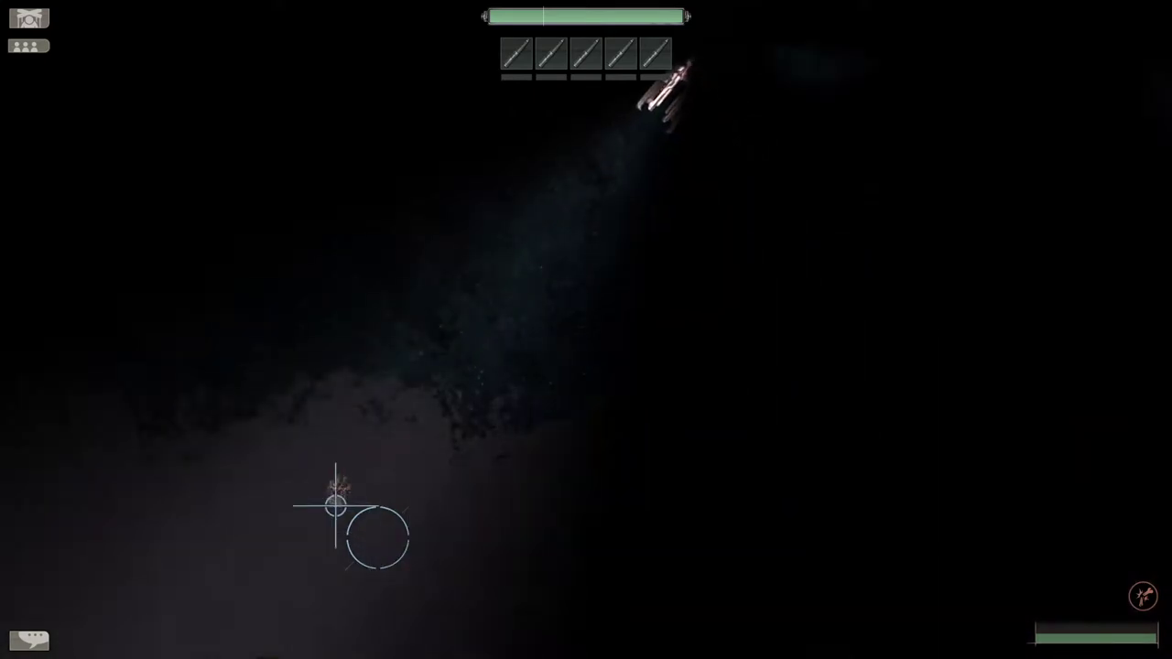
key(e)
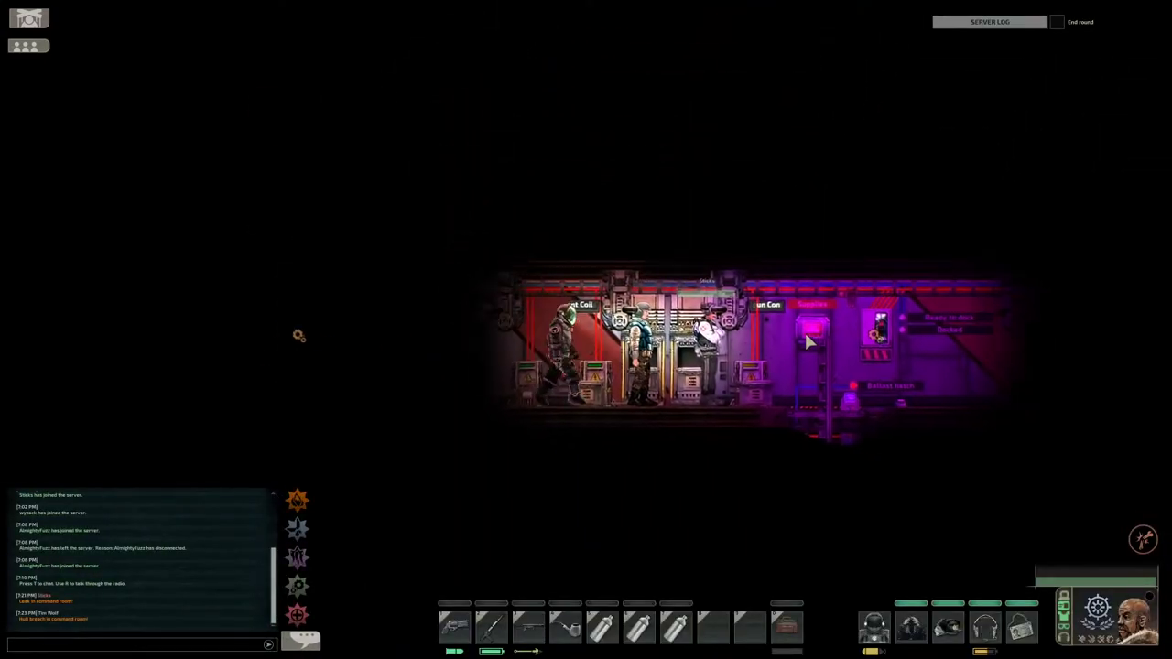
key(d)
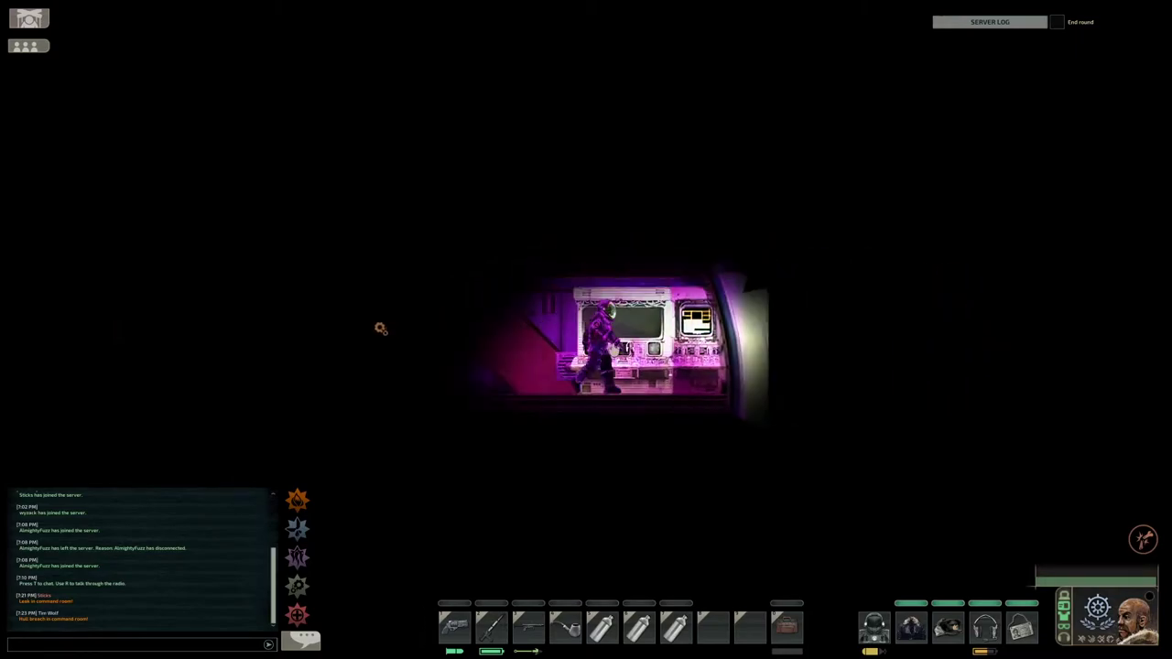
key(e)
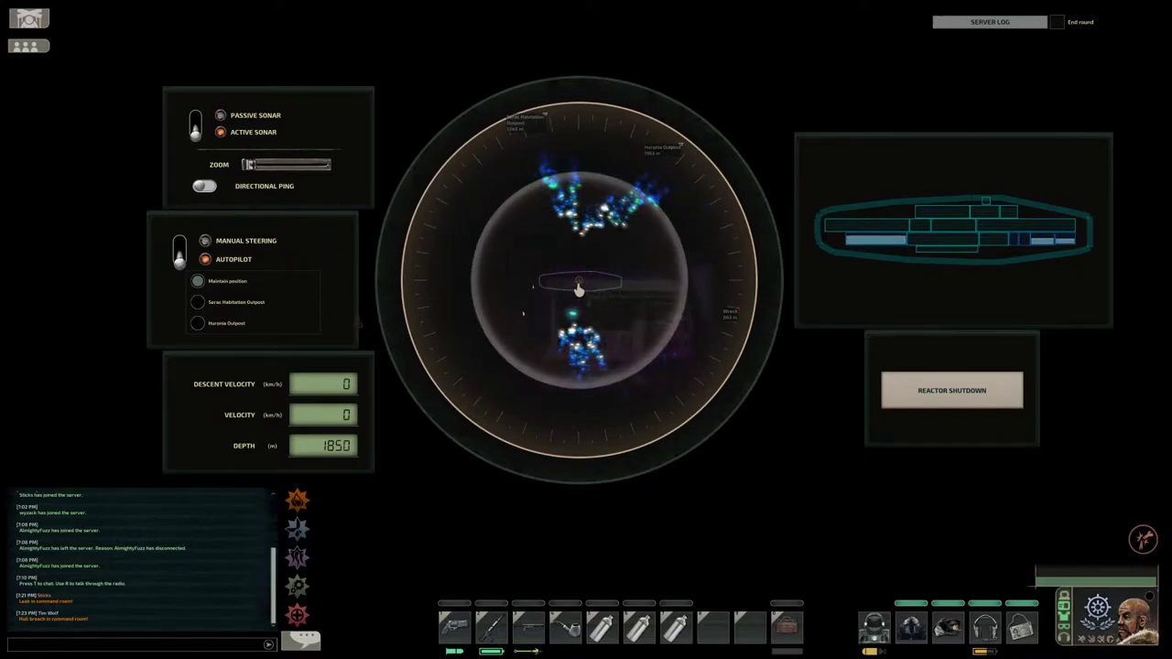
- Walk through the supplies room and medical bay, down the stairs to the lower-deck cabinets
key(d)
key(d)
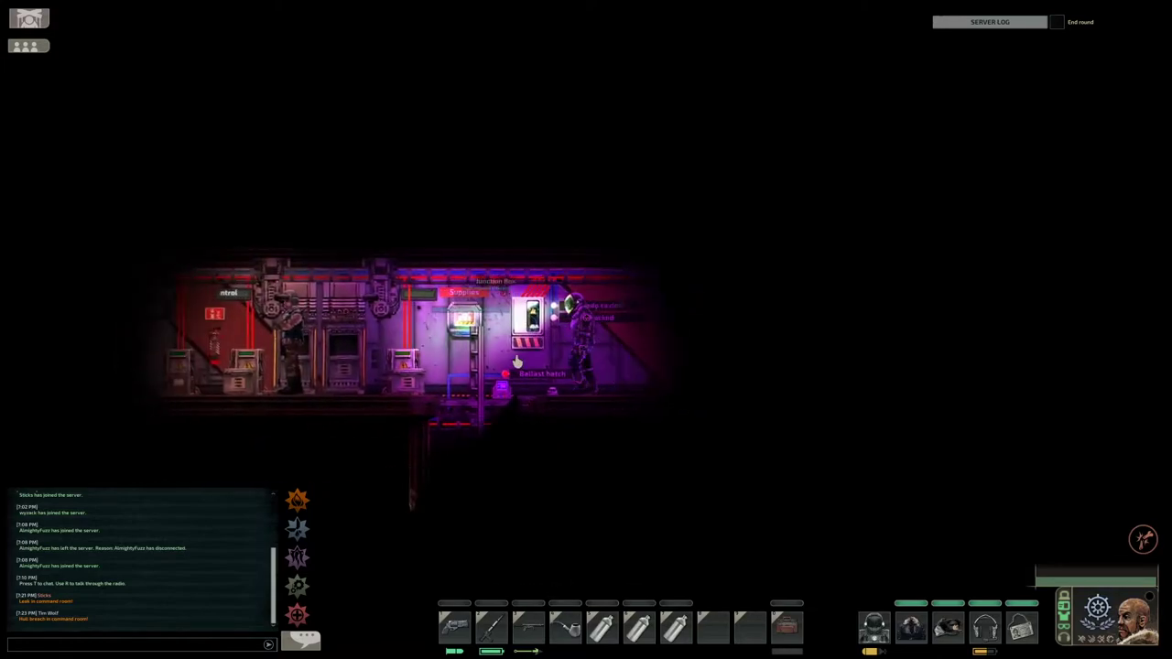
key(d)
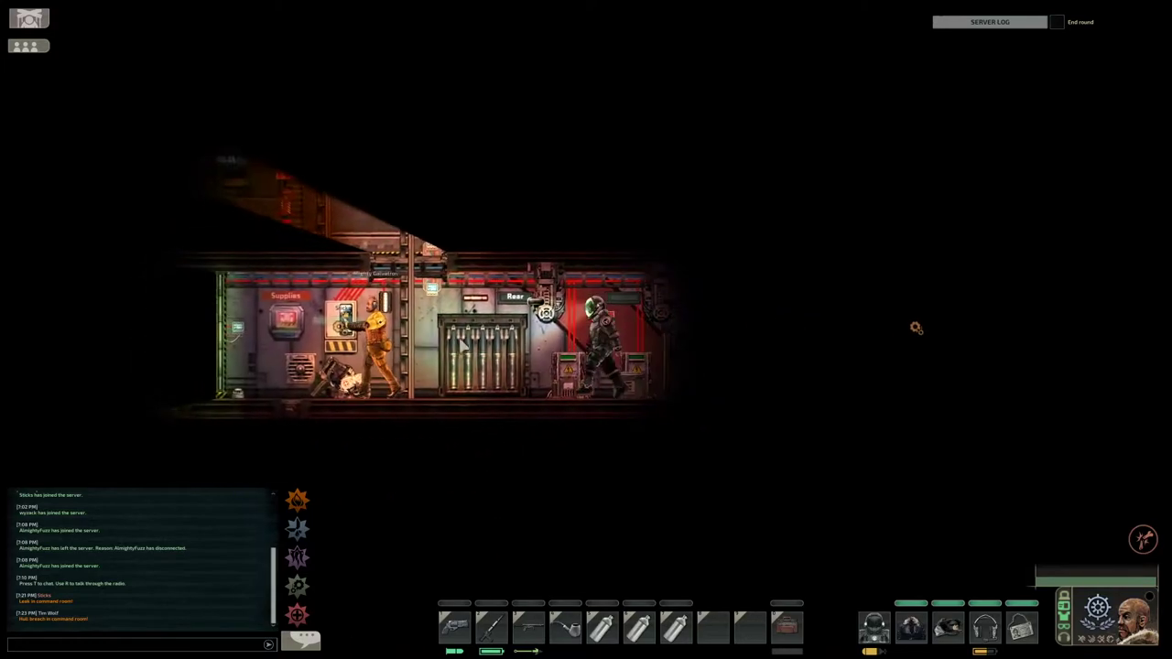
key(d)
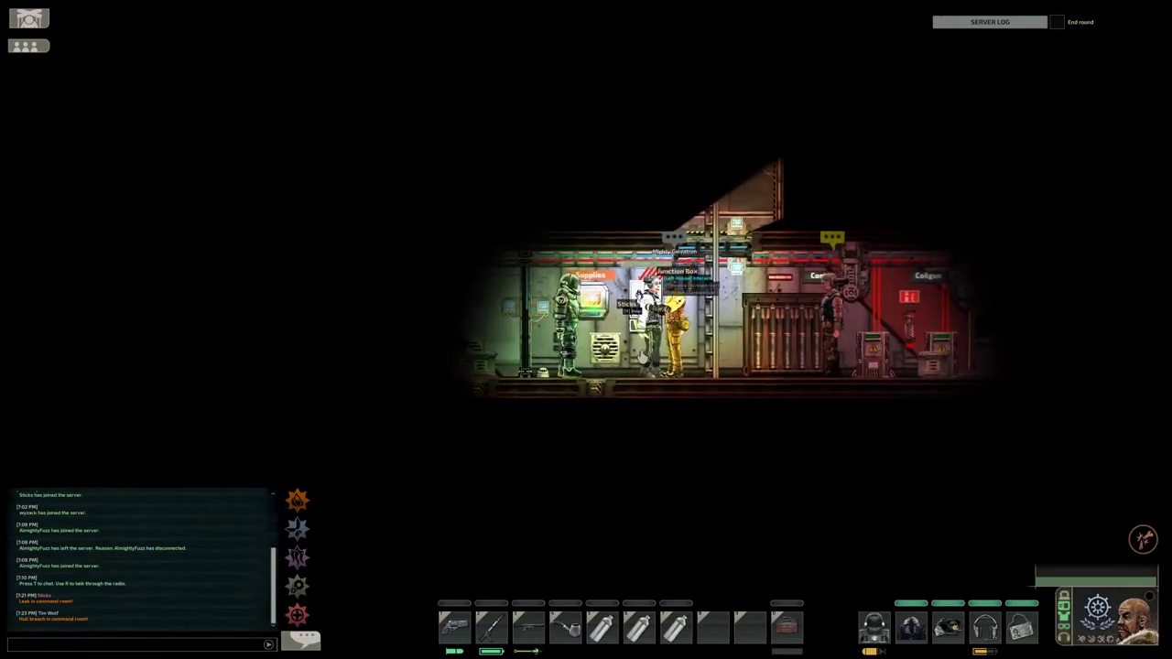
key(a)
key(d)
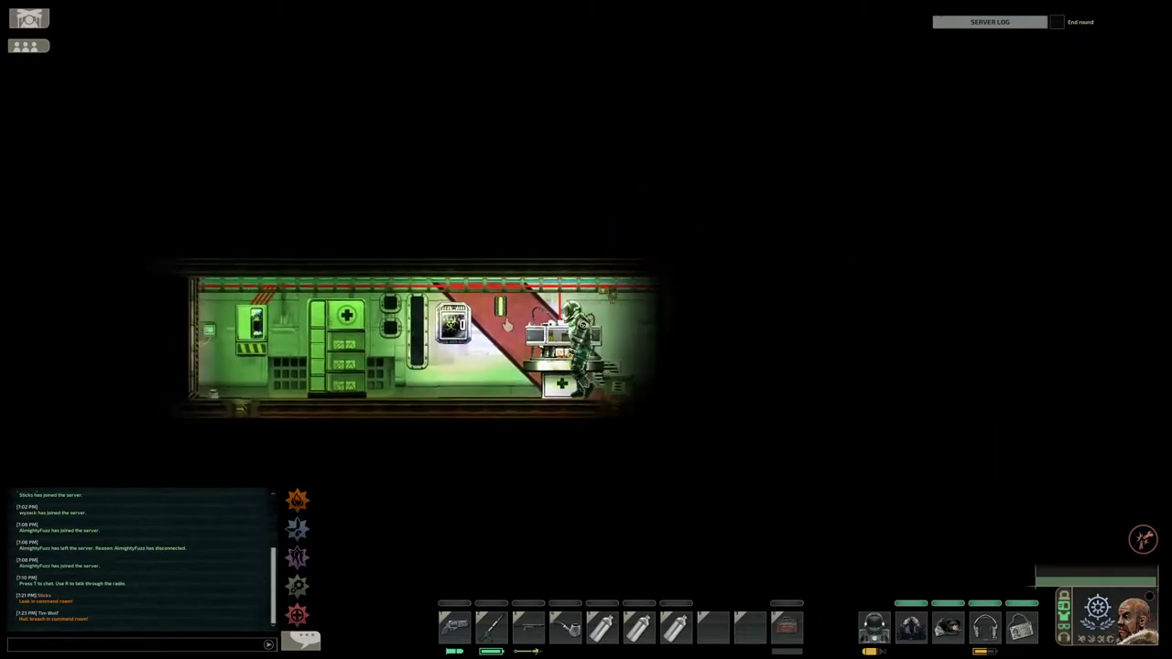
key(d)
key(s)
key(s)
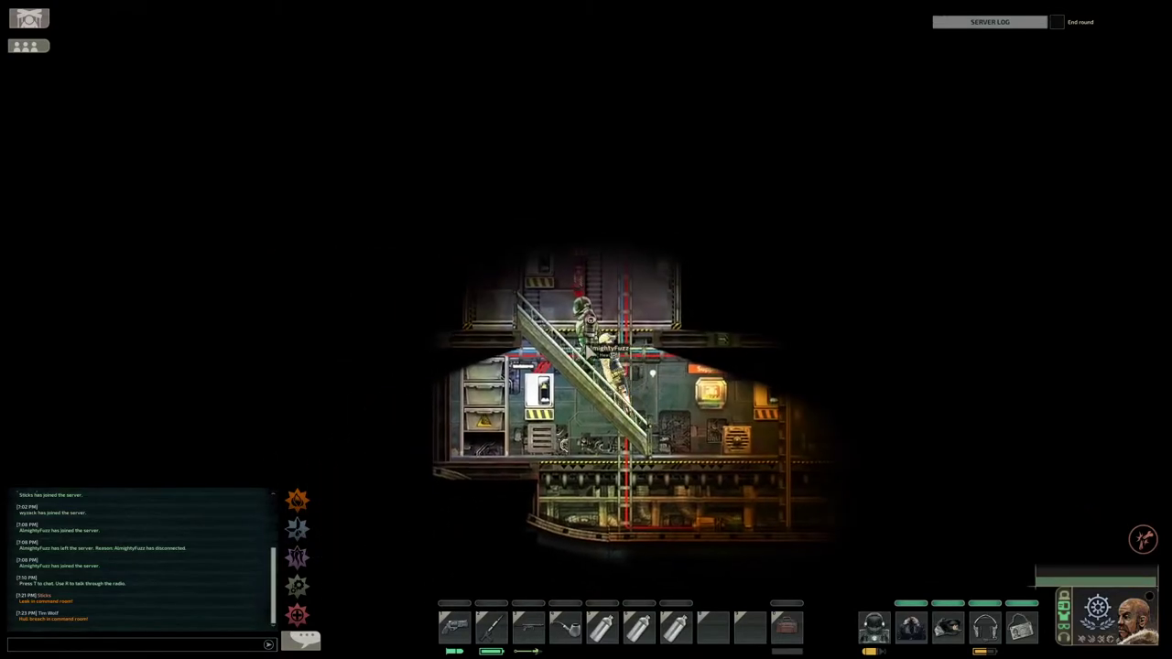
key(d)
key(d)
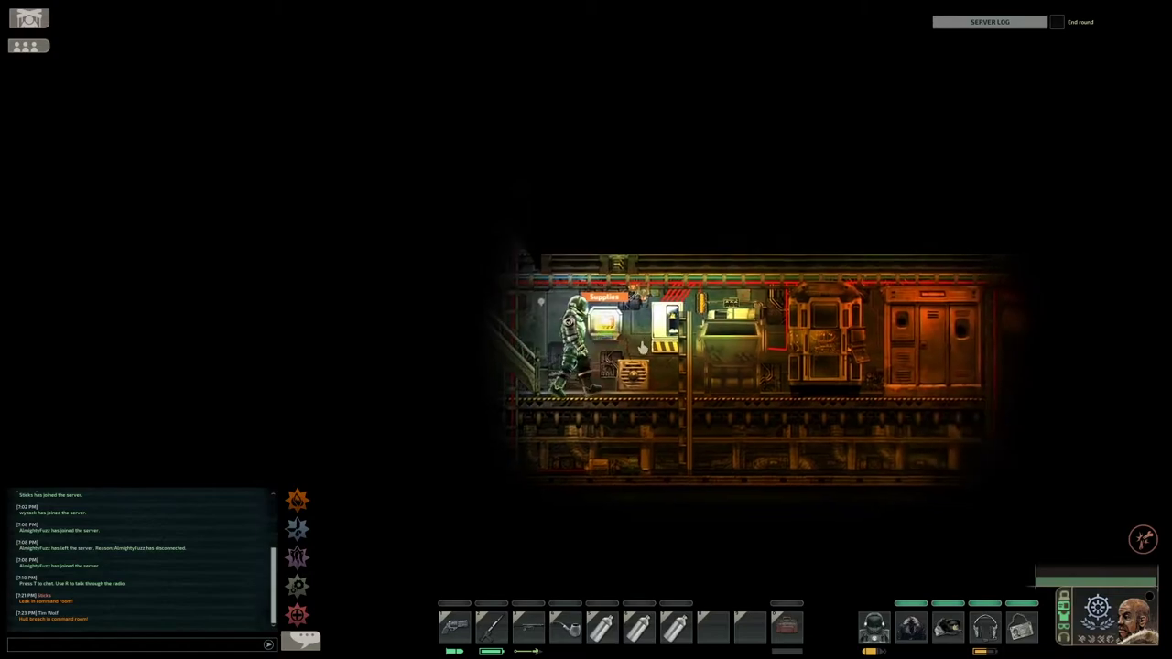
key(d)
- Check the supplies cabinet, then take the underwater scooter from the windowed steel cabinet
click(604, 348)
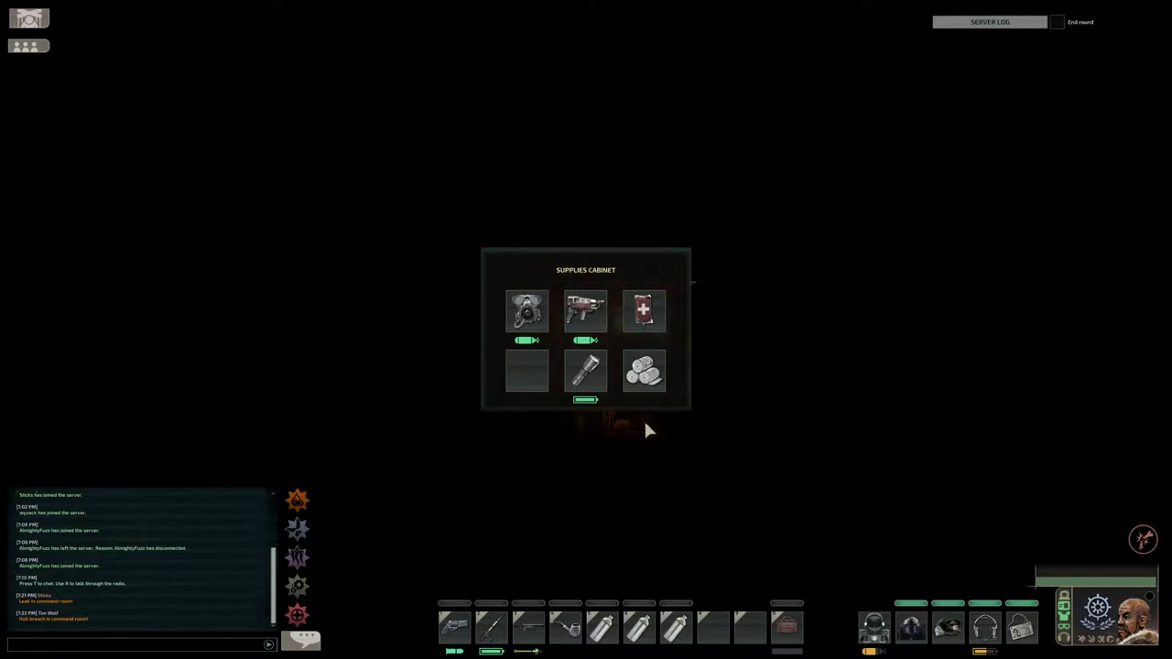
click(696, 335)
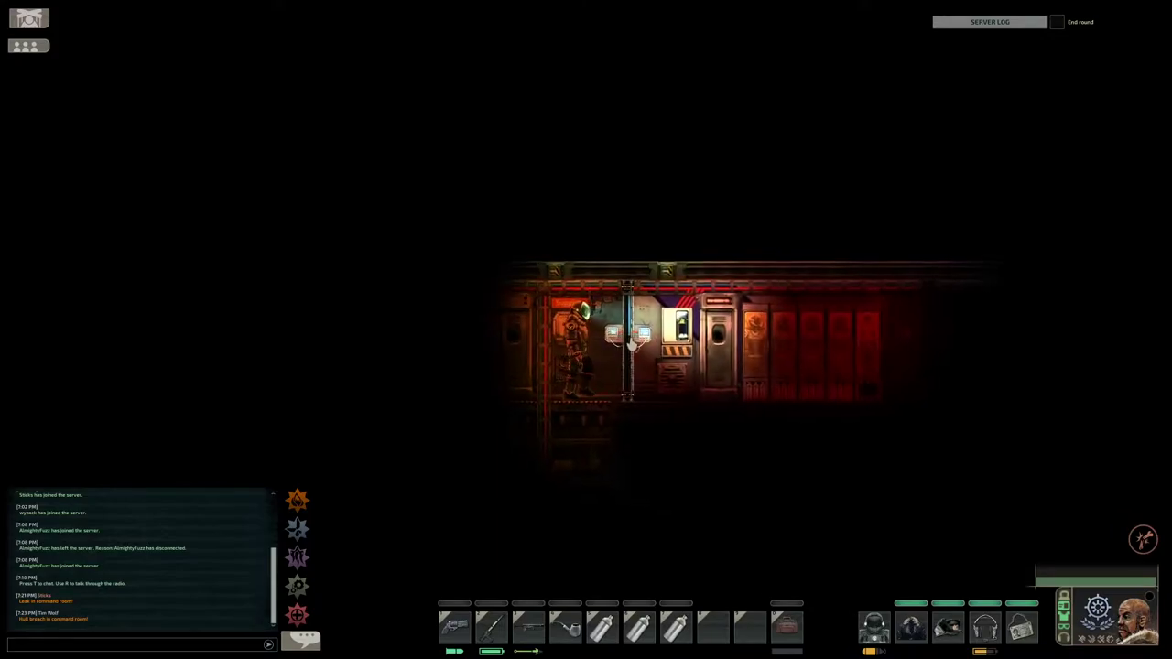
key(d)
click(604, 339)
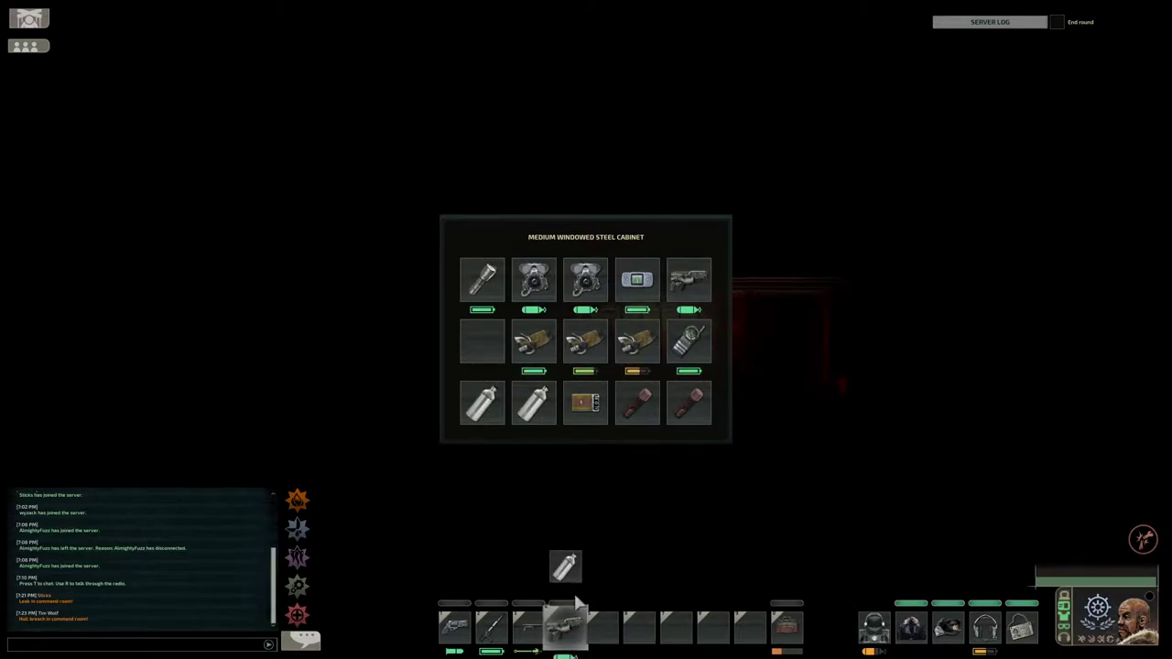
drag(645, 570, 601, 627)
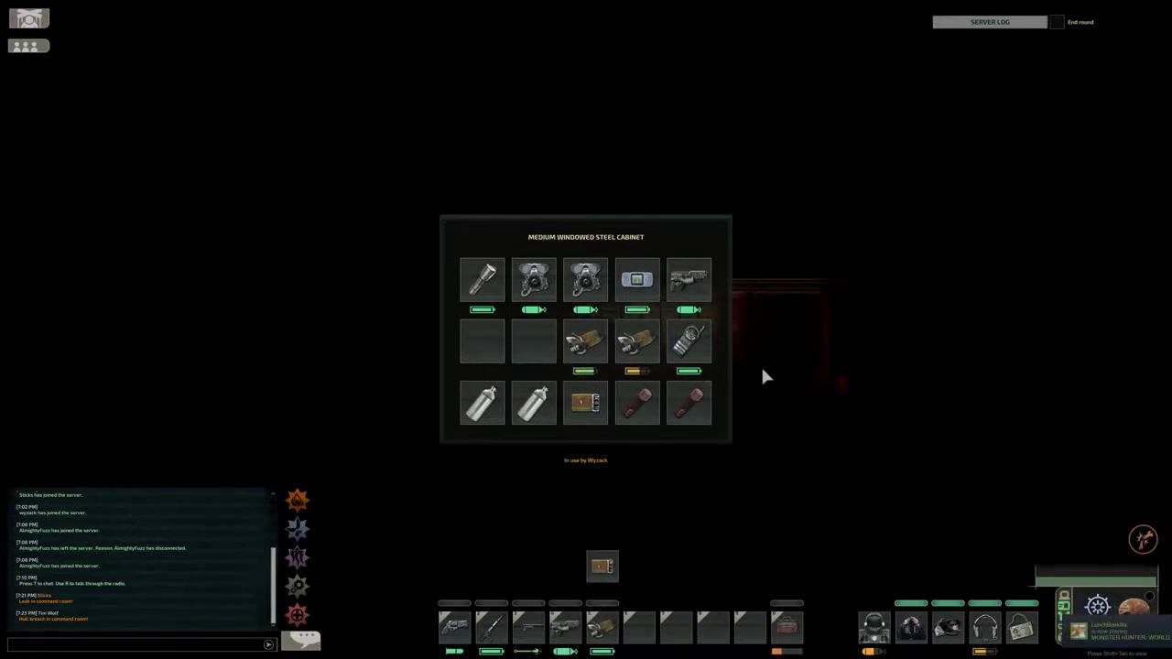
- Walk through the corridors and doors to the hatch and climb down out of the submarine
key(a)
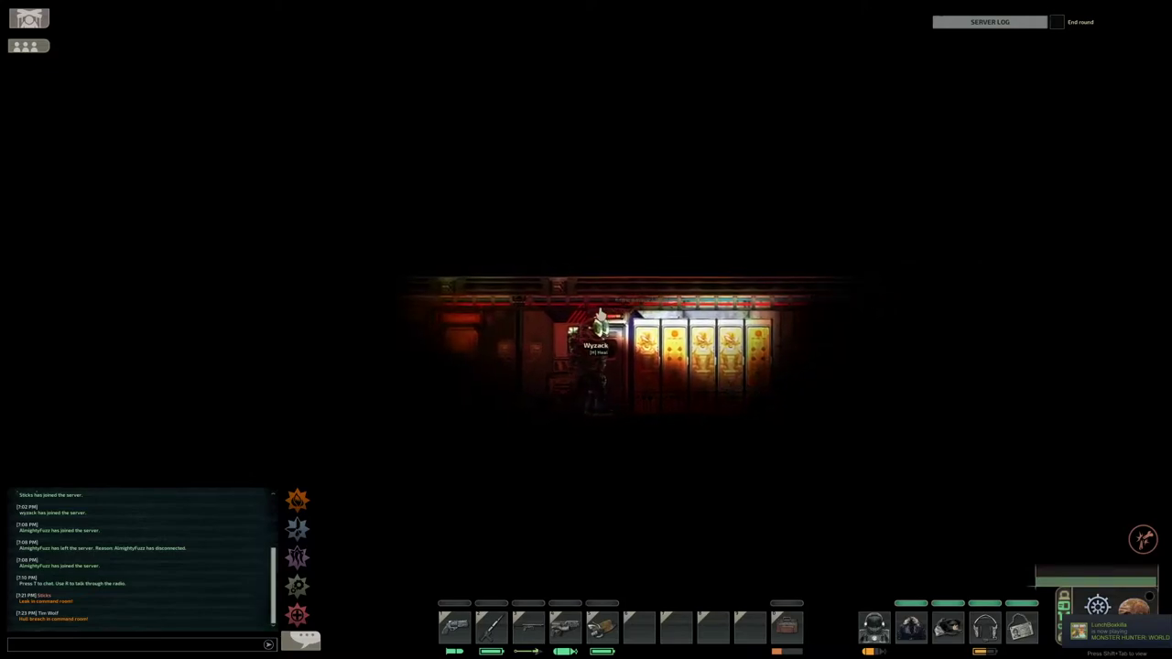
key(d)
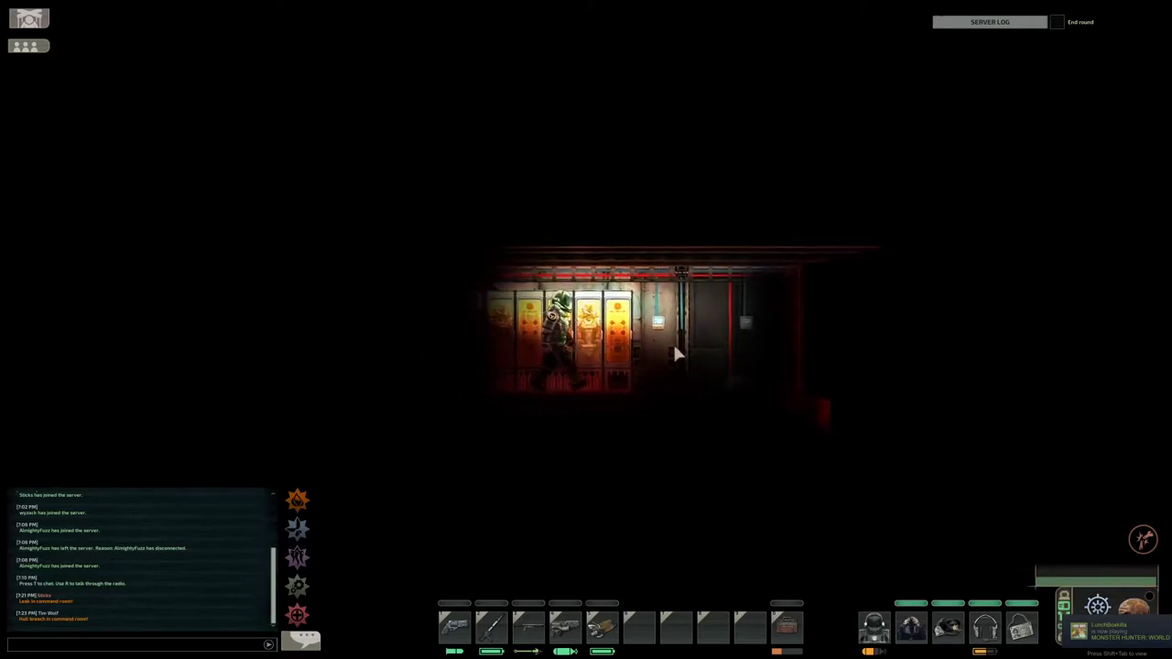
key(a)
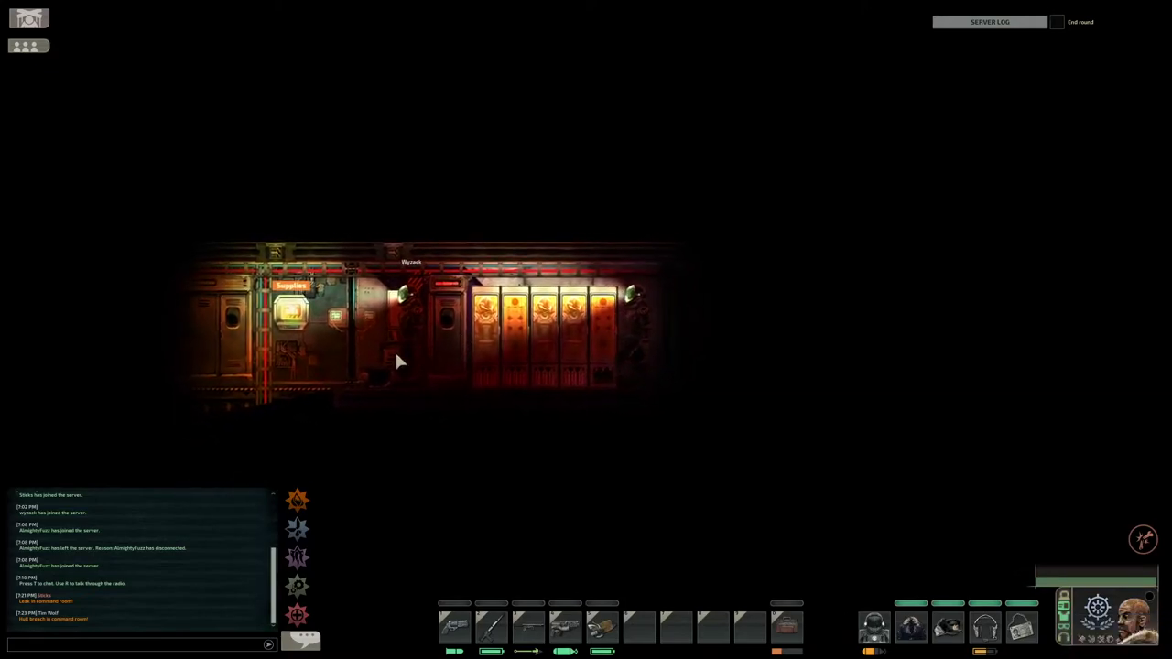
key(d)
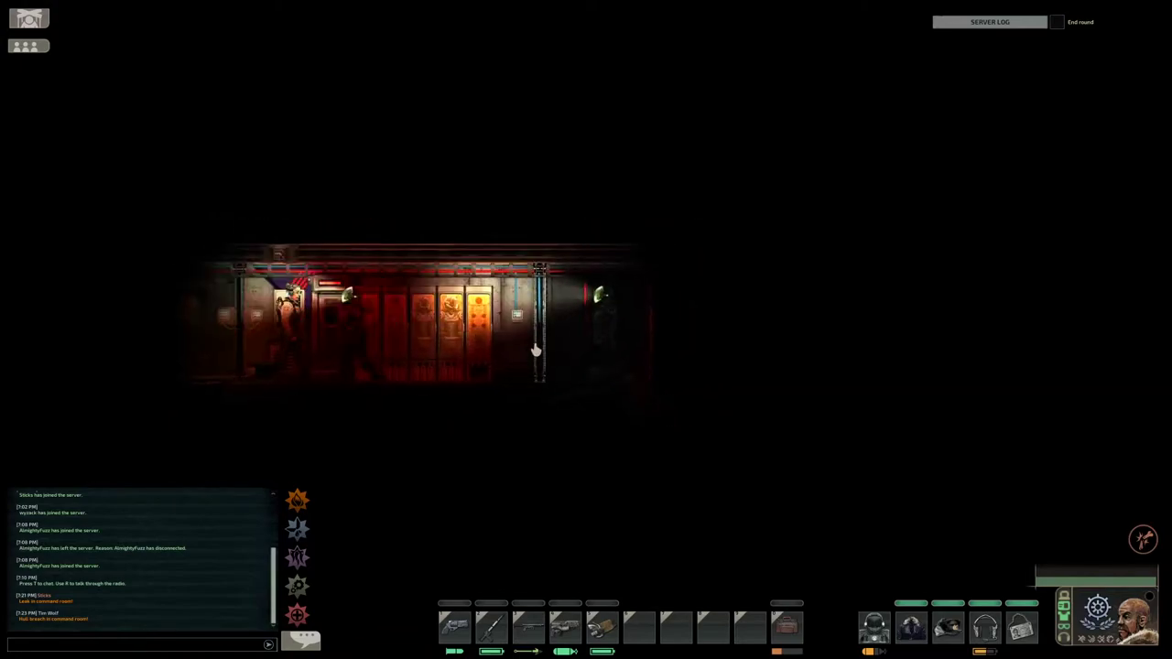
key(d)
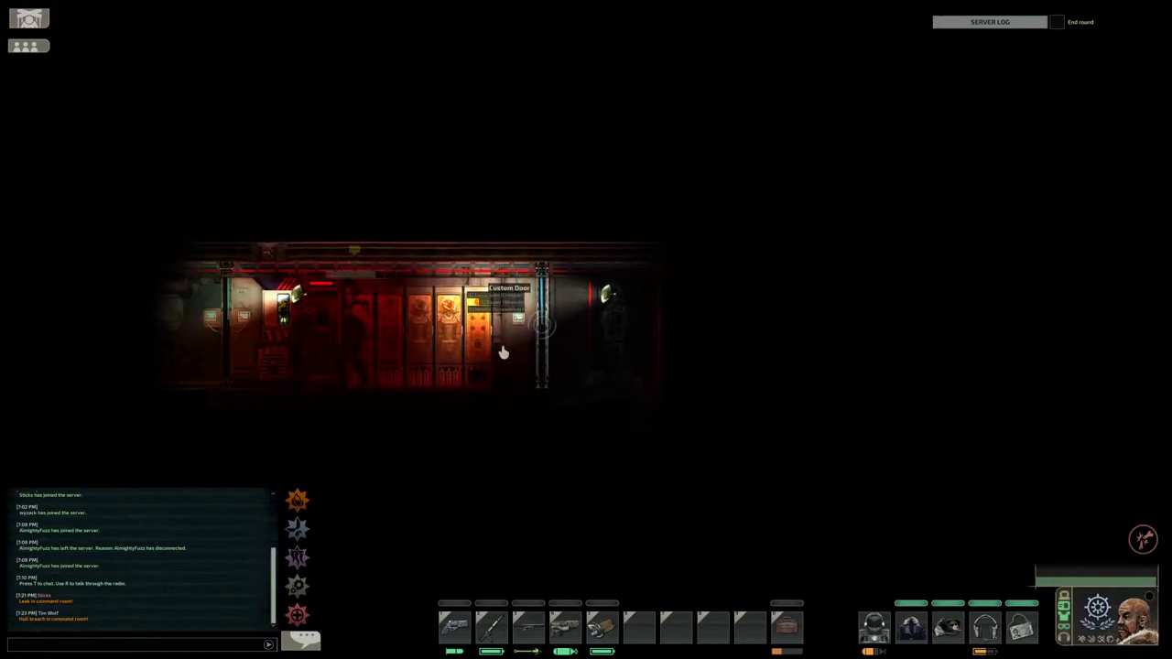
key(d)
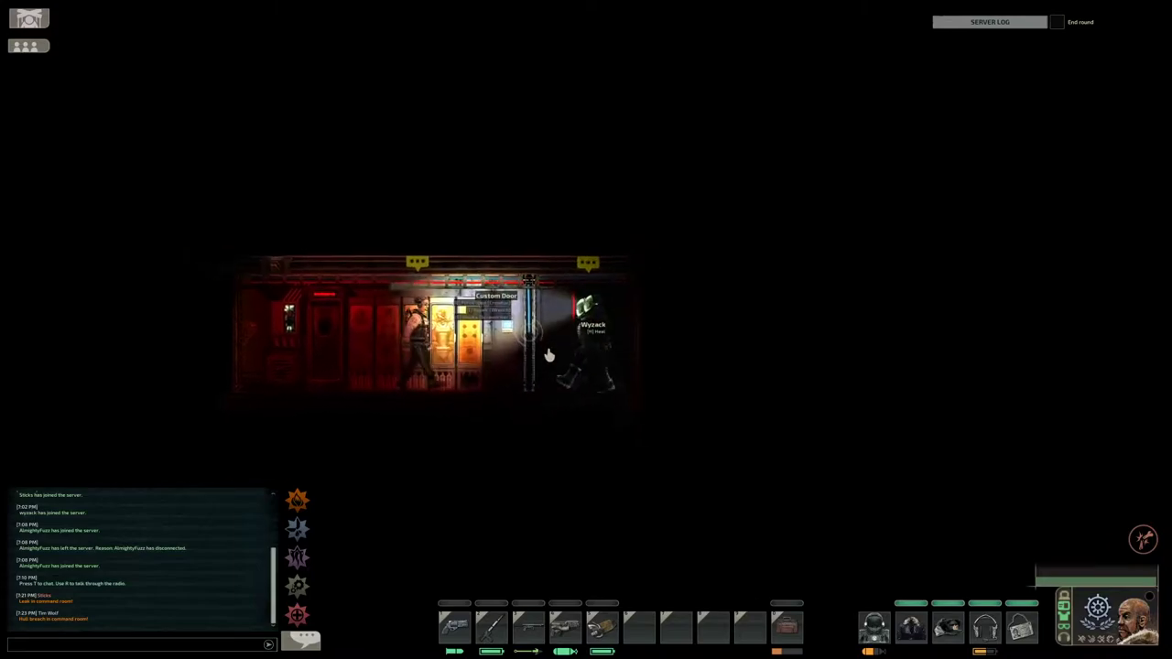
key(d)
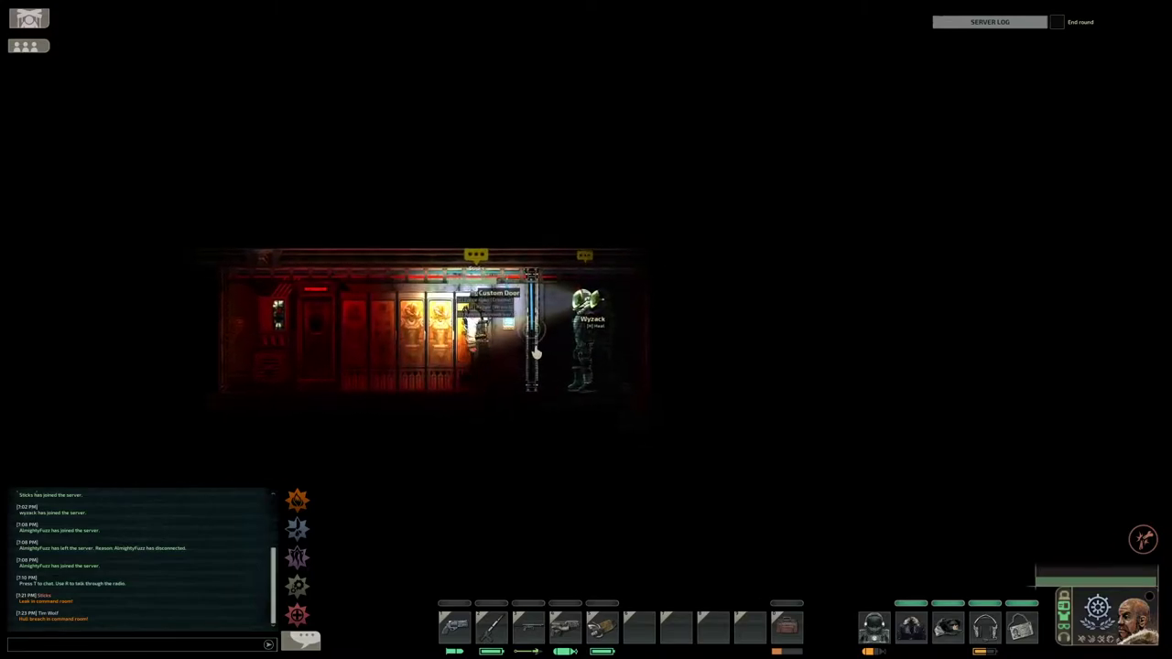
key(d)
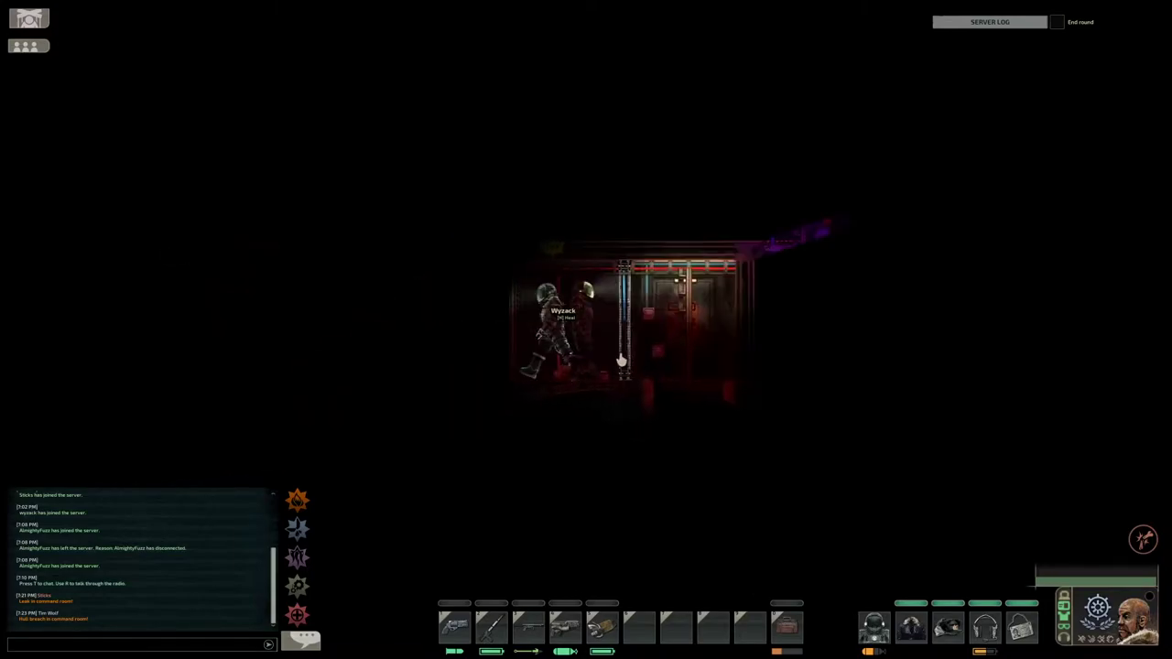
key(d)
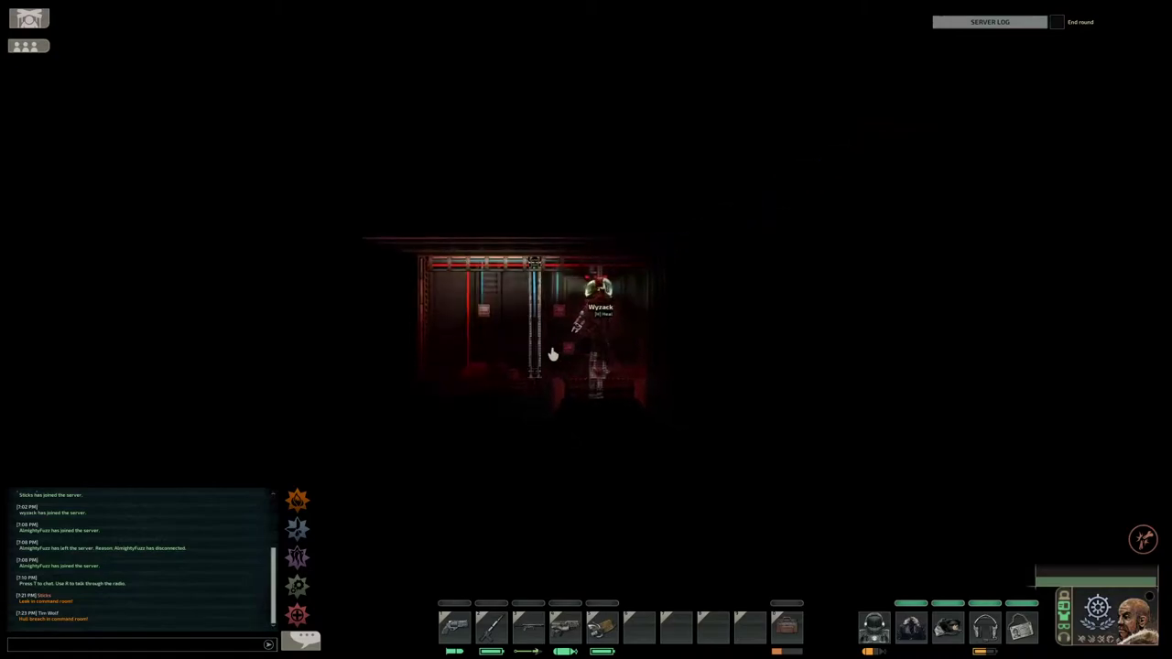
key(d)
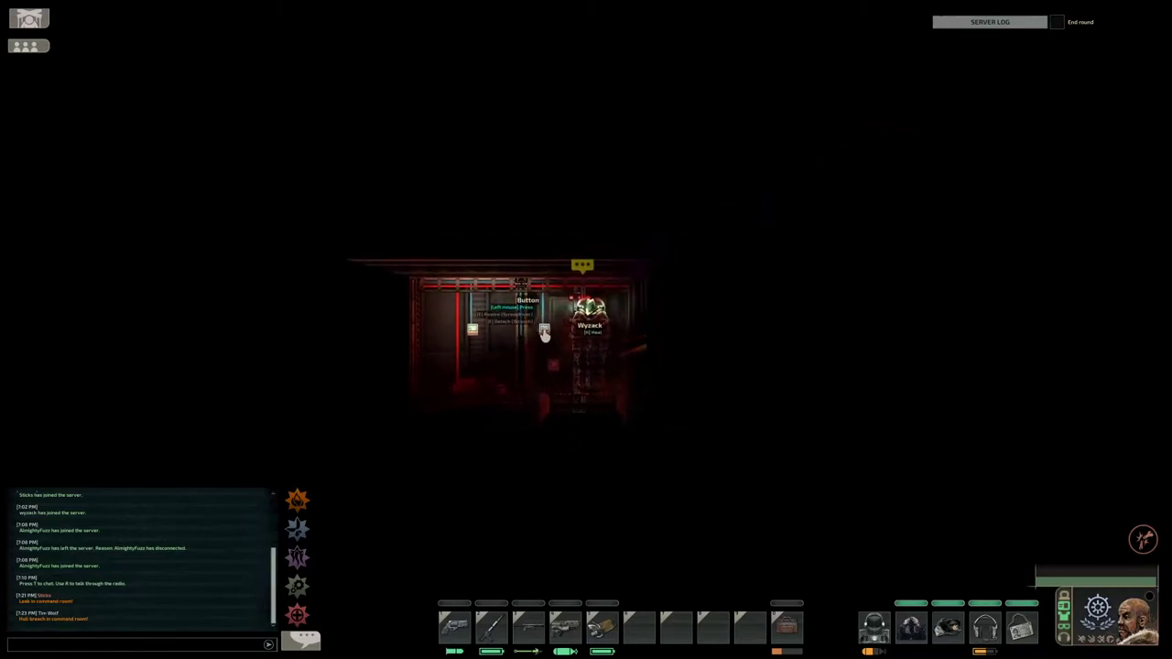
key(s)
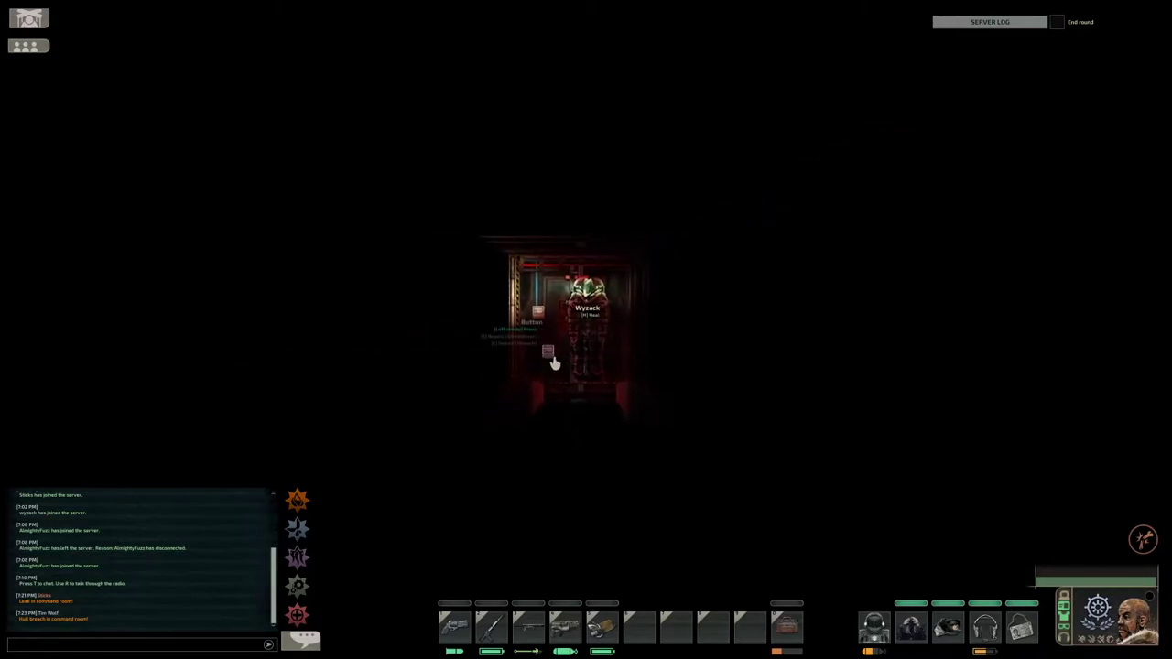
key(s)
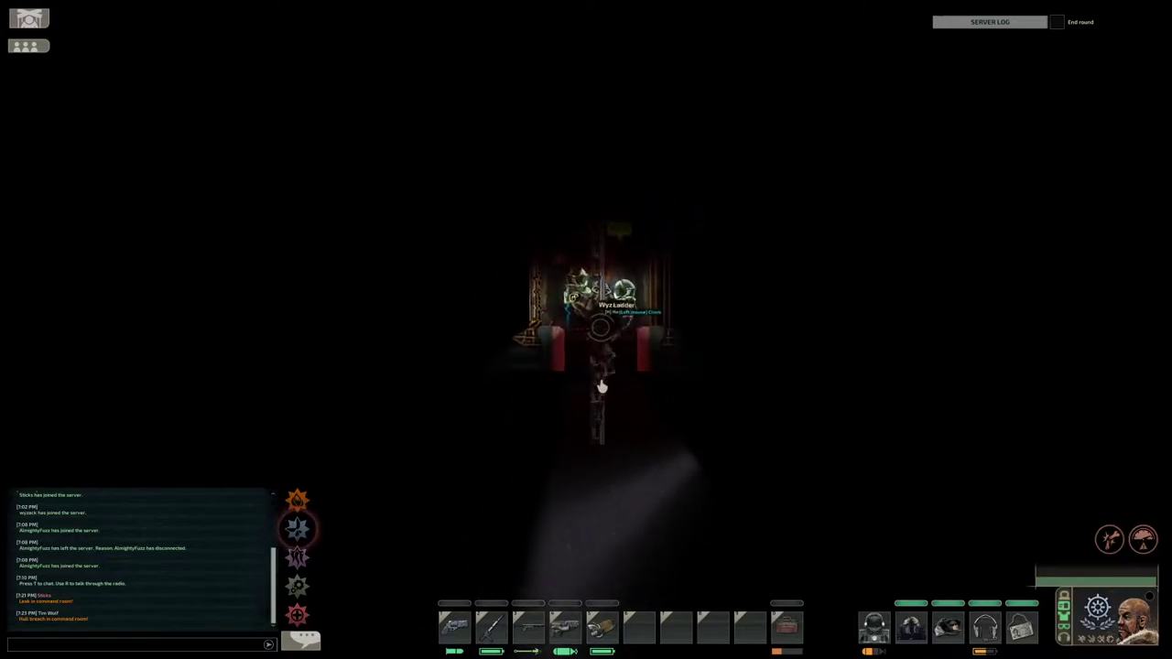
key(s)
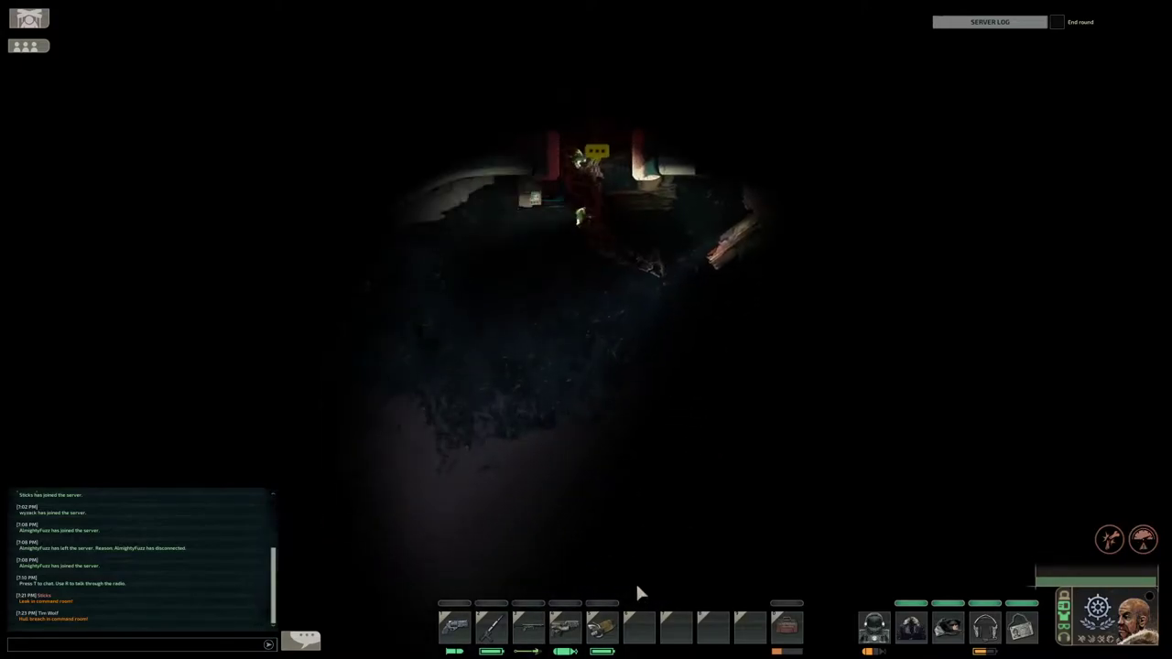
- Swim past the other diver and shuttle to the icy rock beside the Faraday artifact
key(s)
key(5)
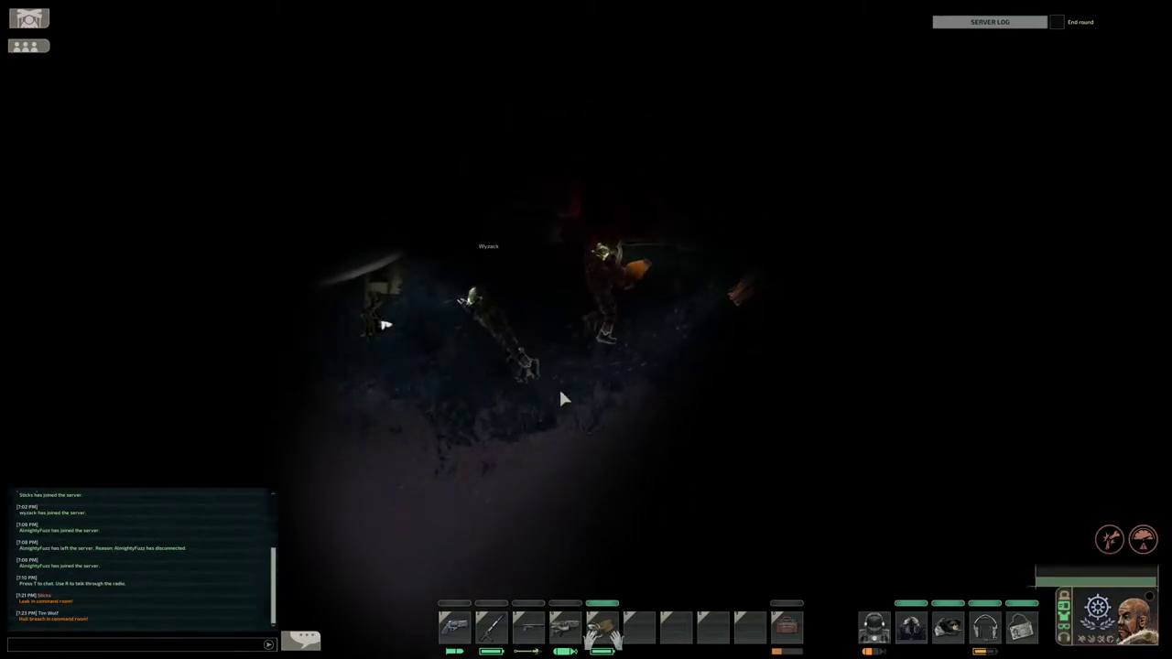
key(s)
key(a)
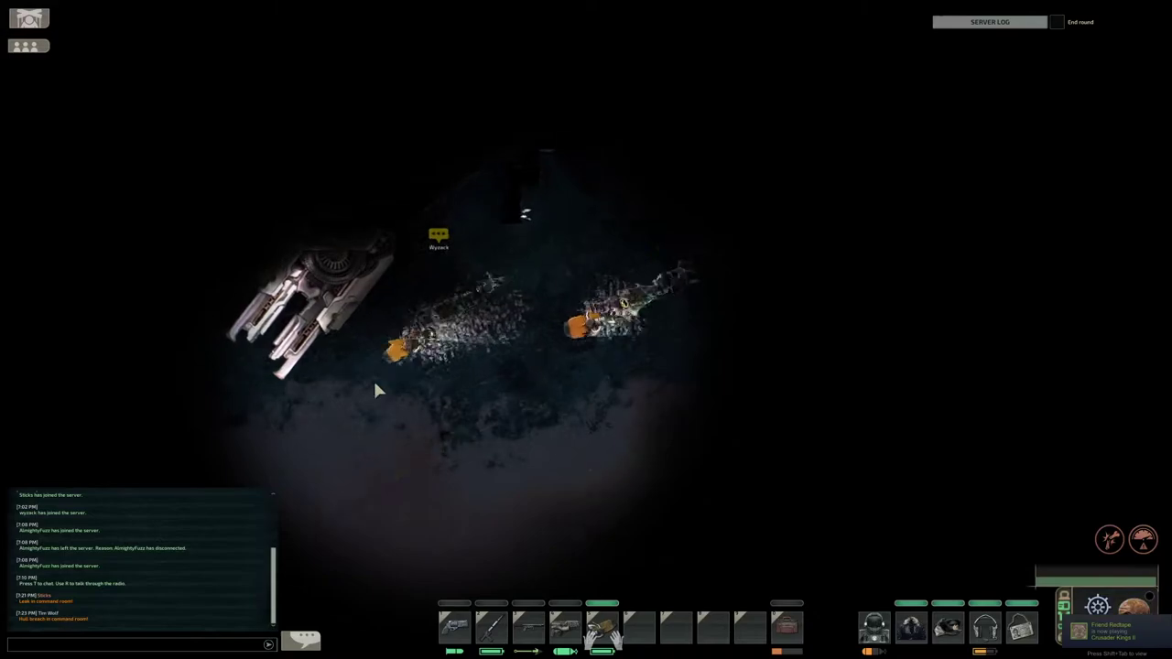
key(s)
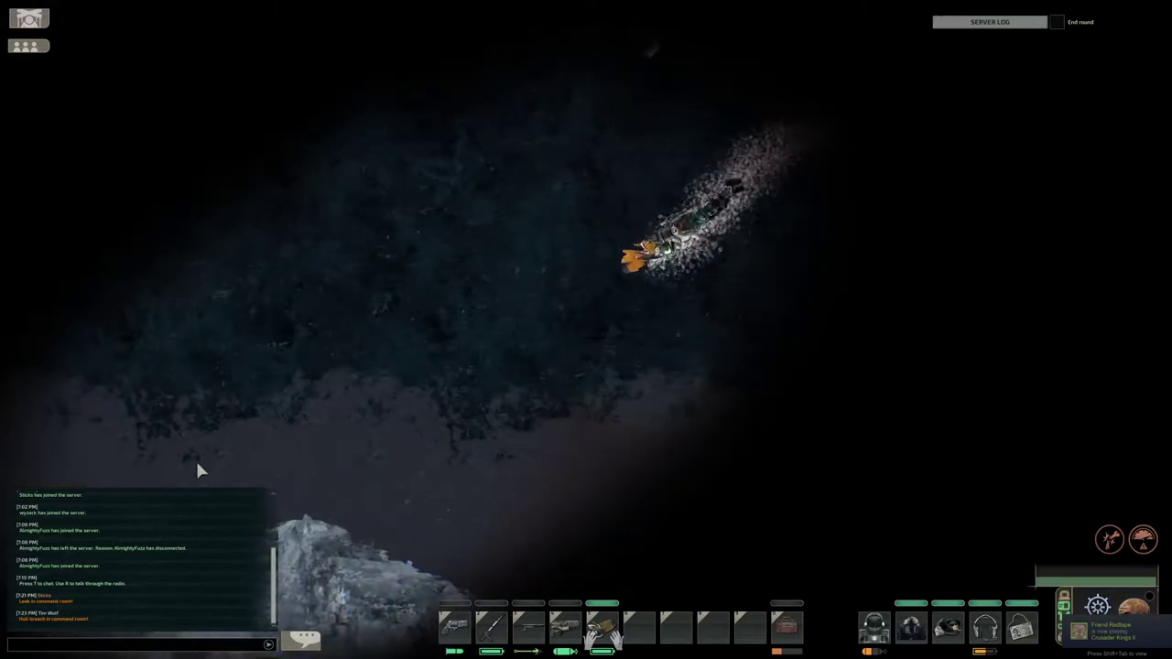
key(s)
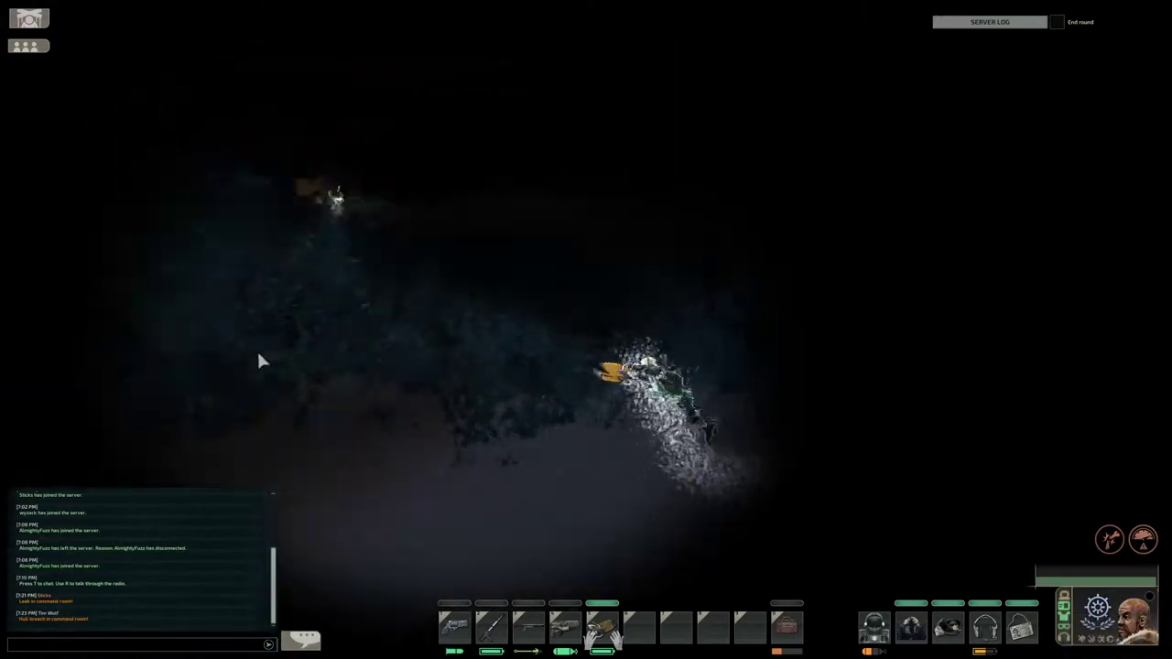
key(s)
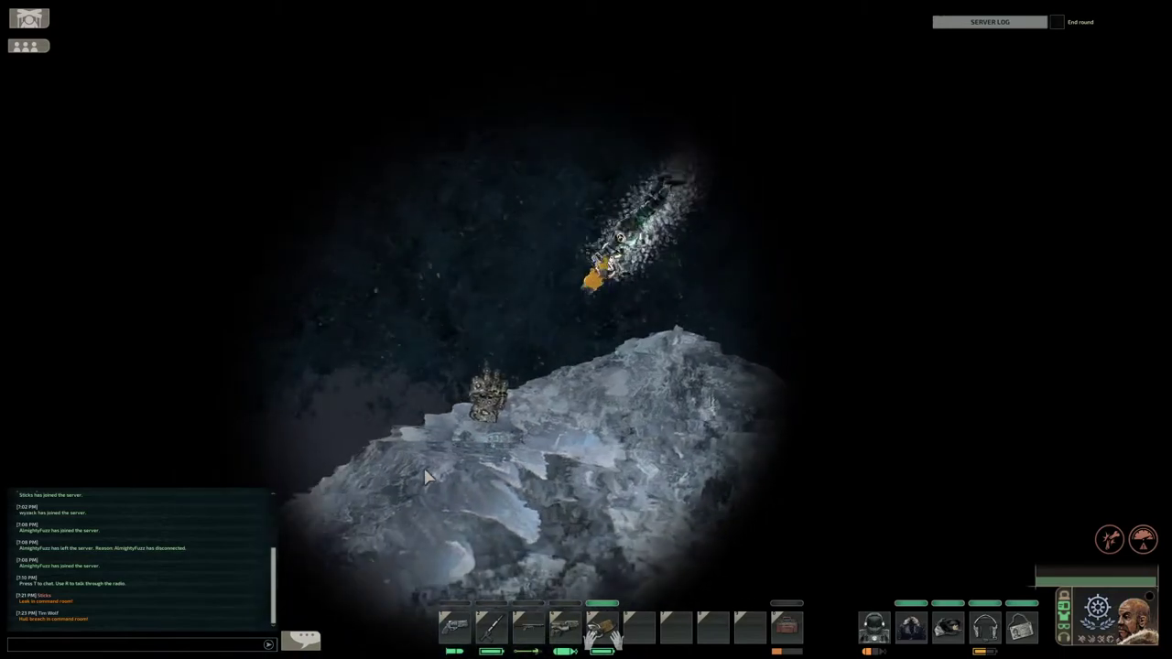
key(s)
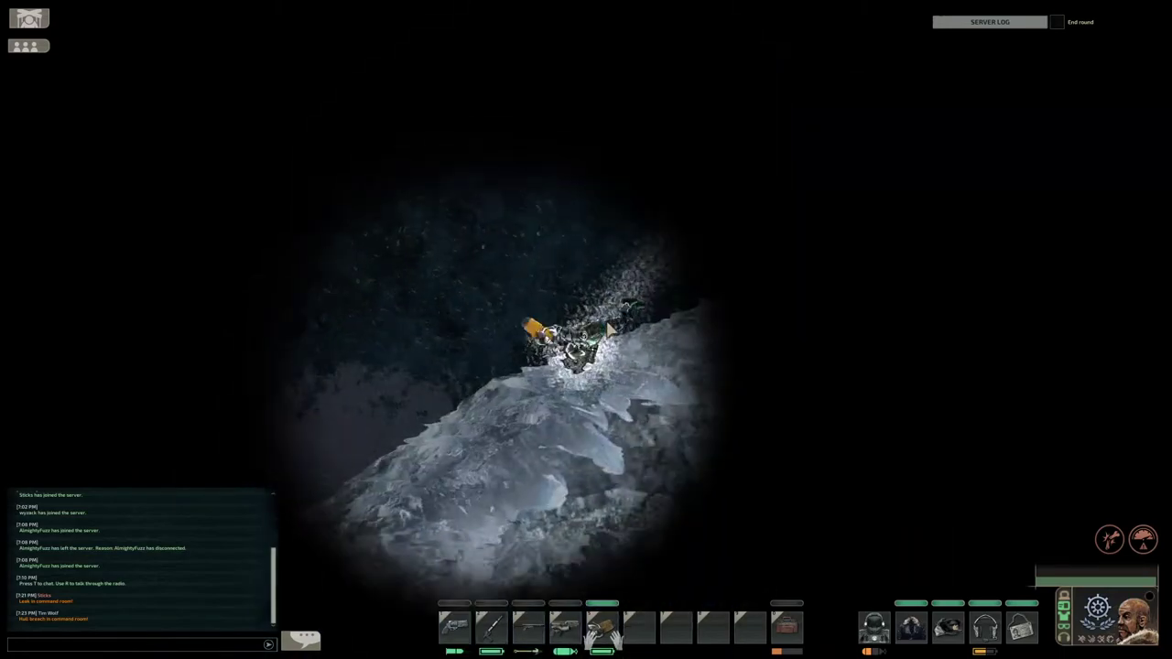
key(s)
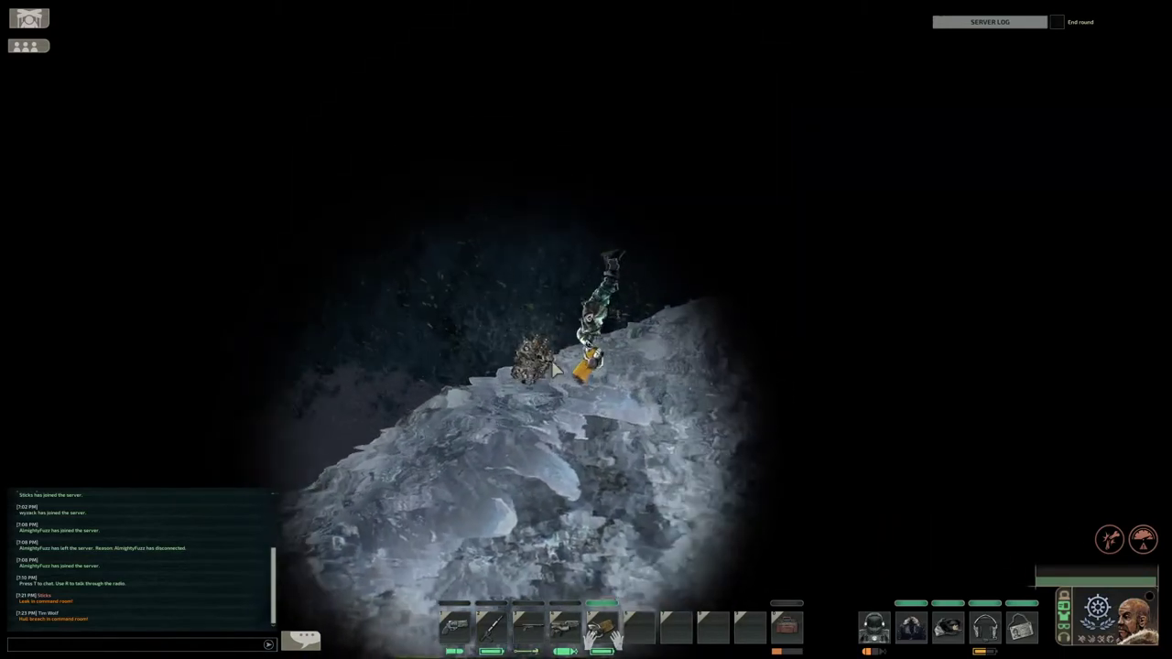
key(s)
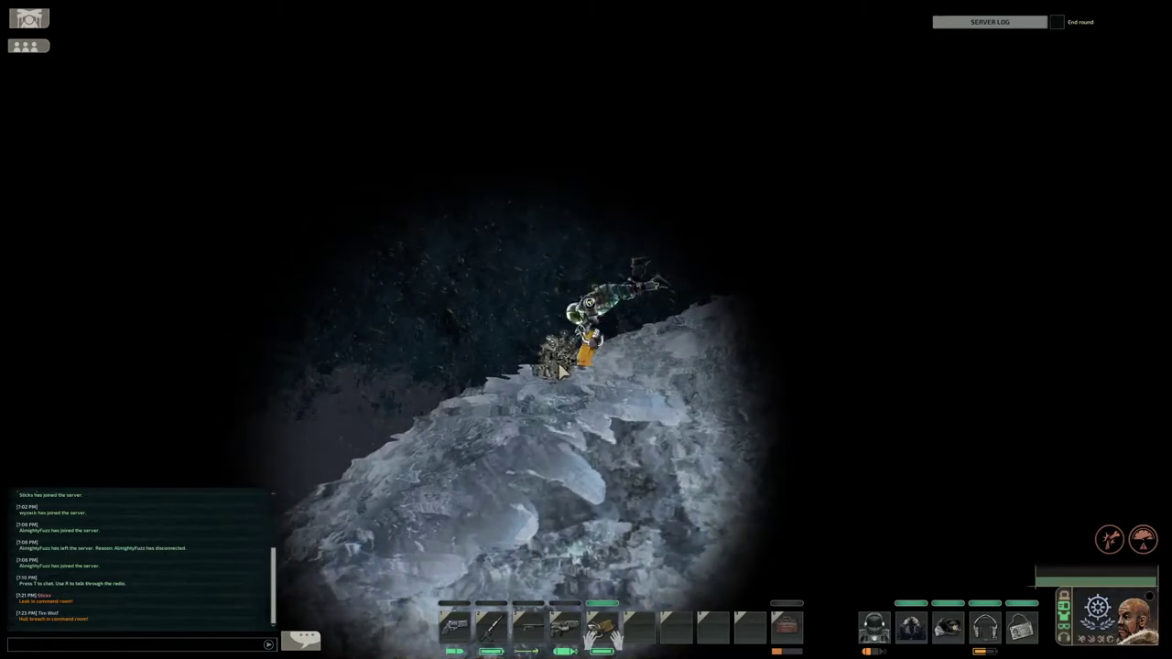
key(w)
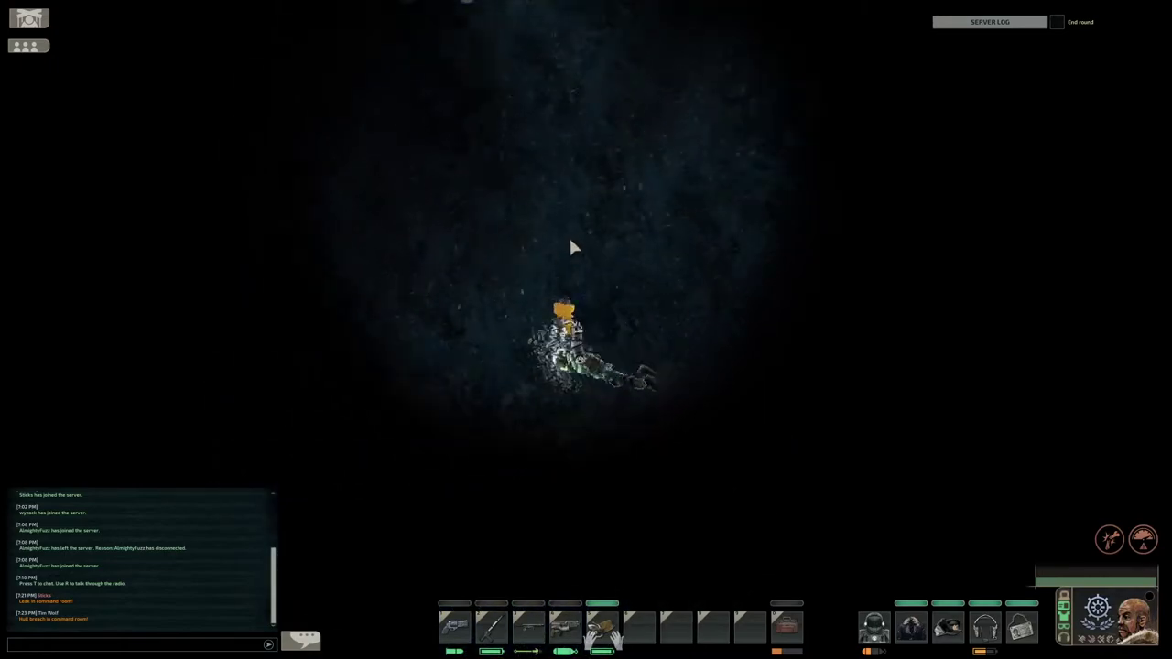
key(s)
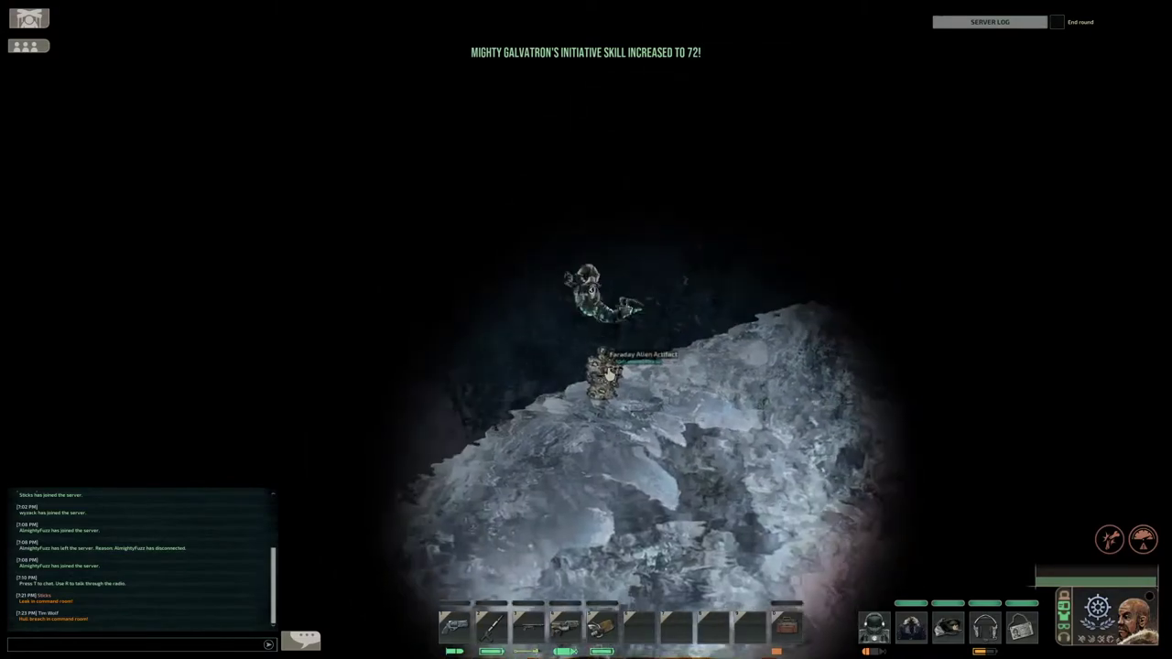
- Take the Faraday Alien Artifact off the icy rock
click(605, 371)
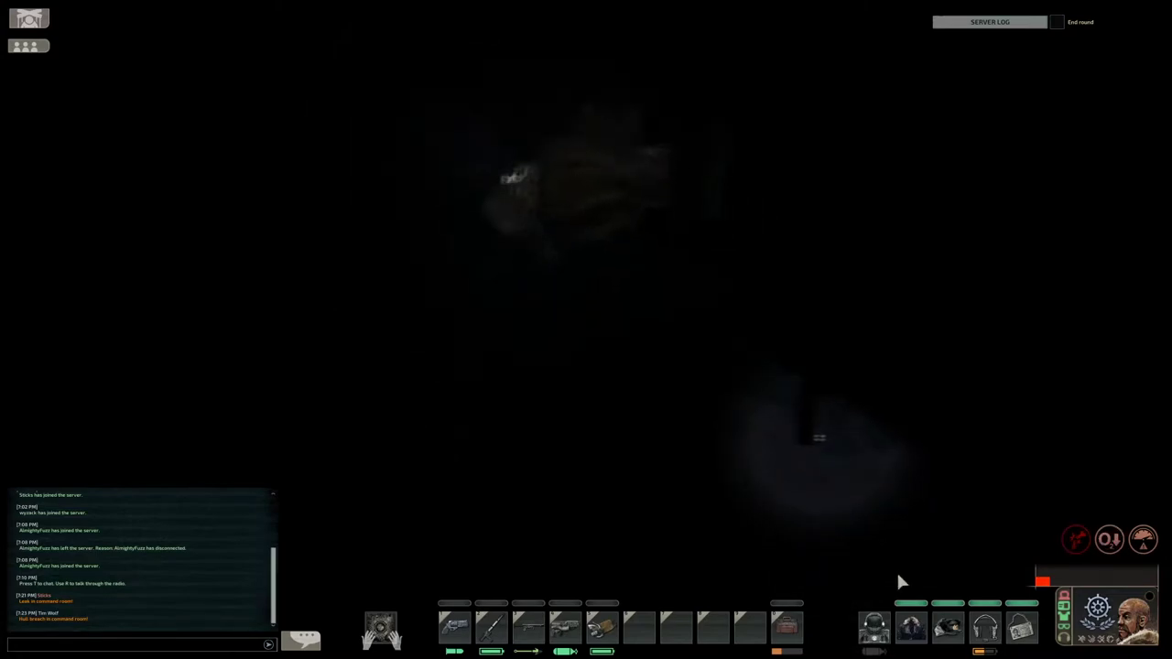
- Replace the diving suit's used oxygen tank with a fresh one and swim on
click(785, 627)
drag(874, 568, 750, 627)
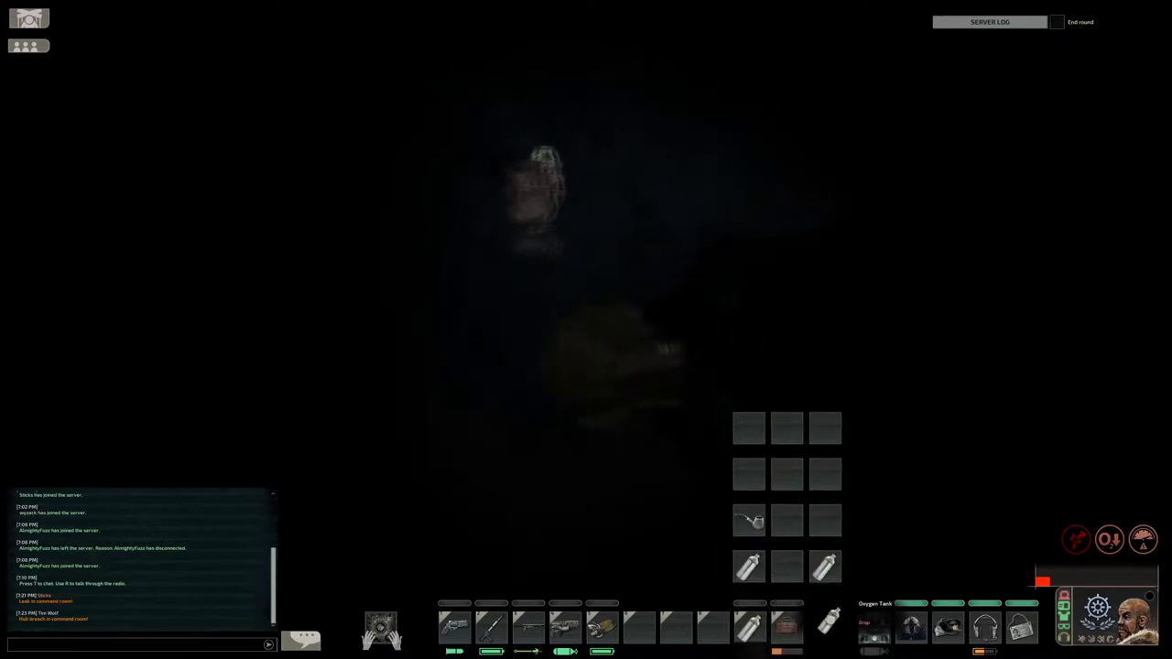
drag(751, 627, 874, 568)
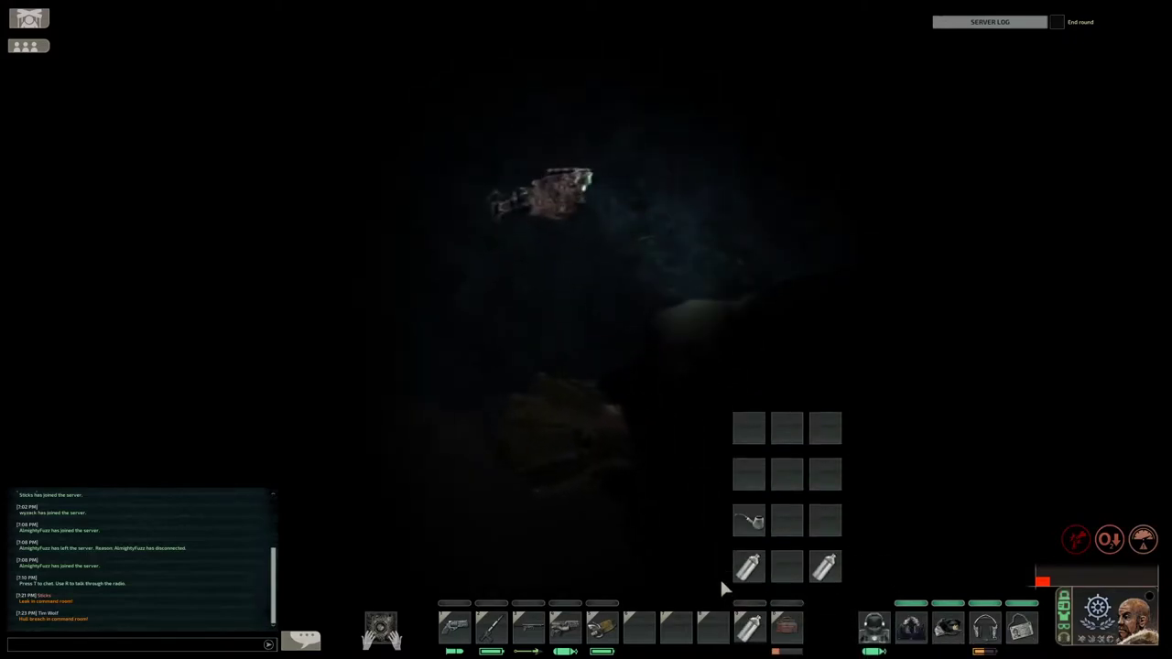
click(665, 463)
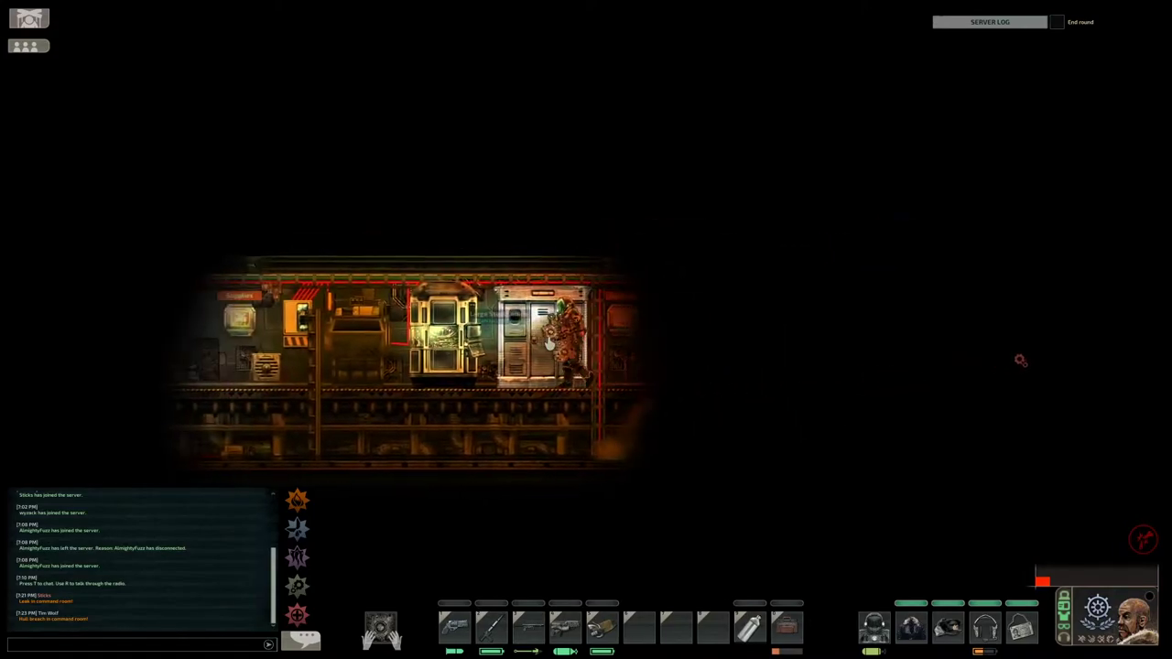
- Load the alien artifact into the deconstructor and start breaking it down
key(e)
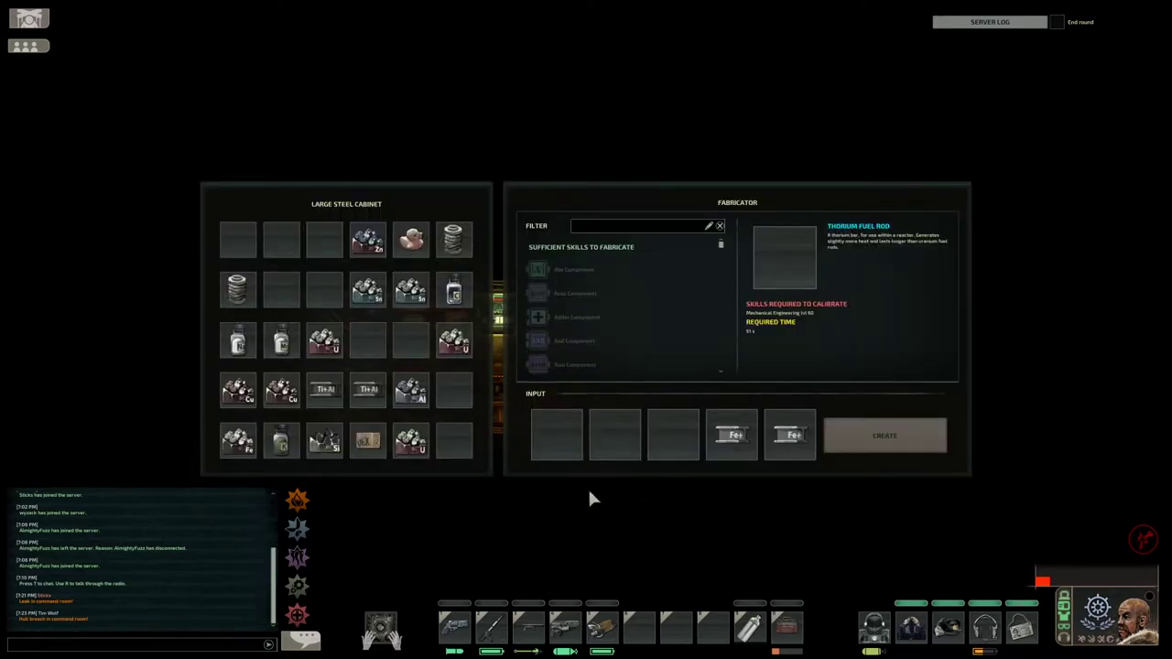
key(Escape)
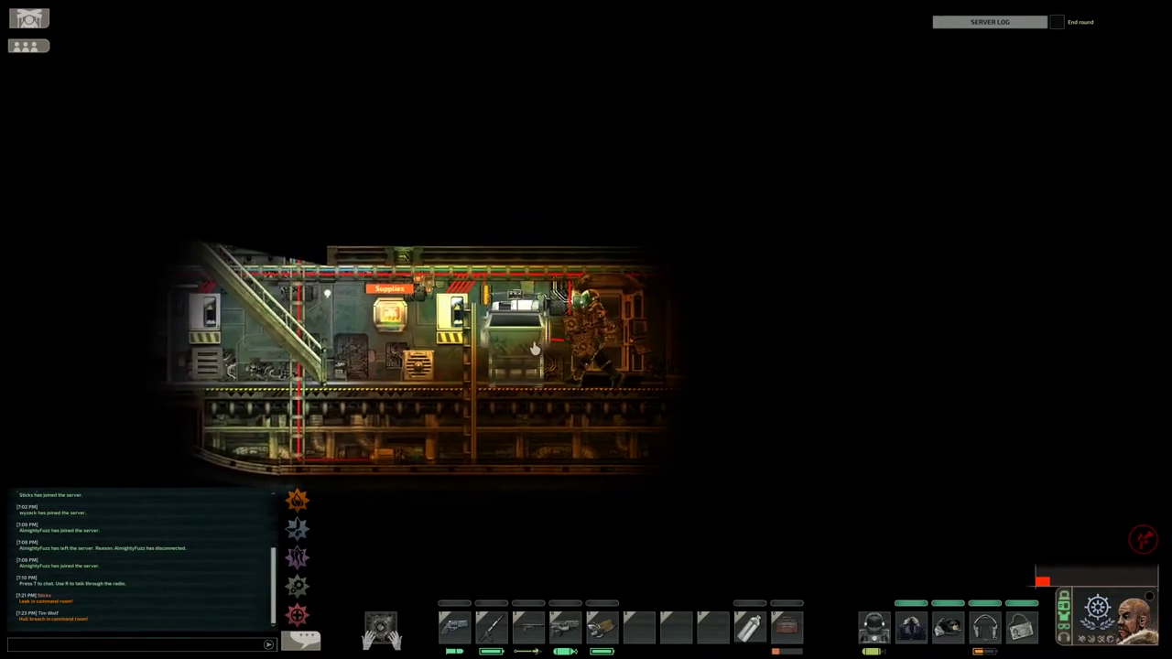
click(536, 347)
drag(381, 630, 480, 297)
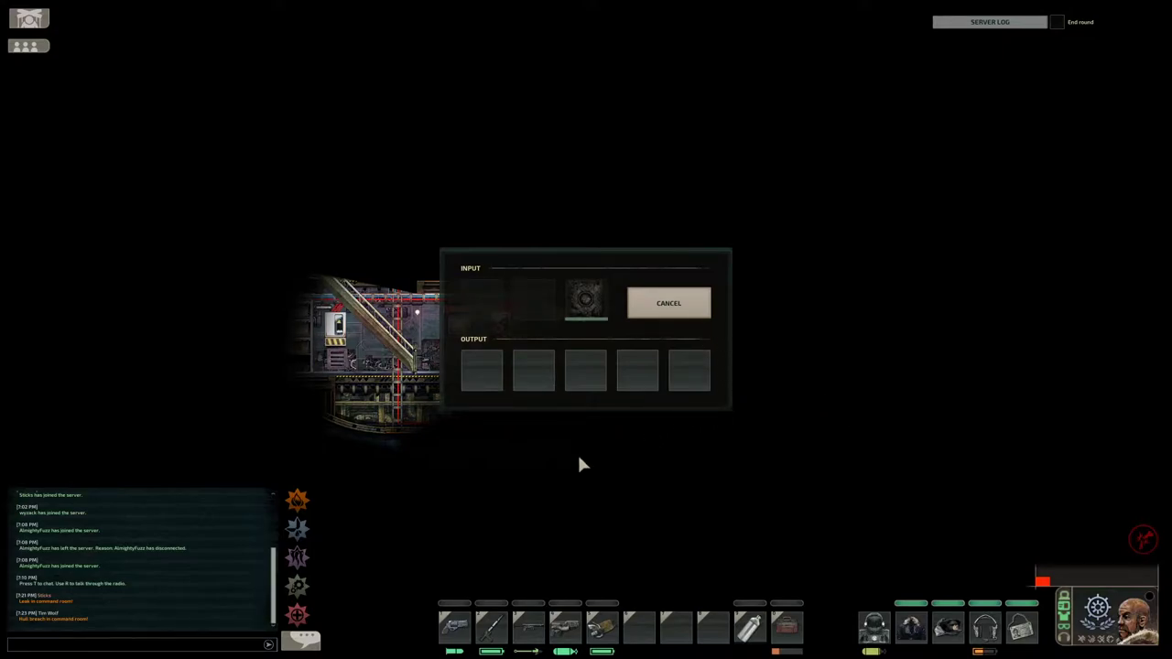
key(Escape)
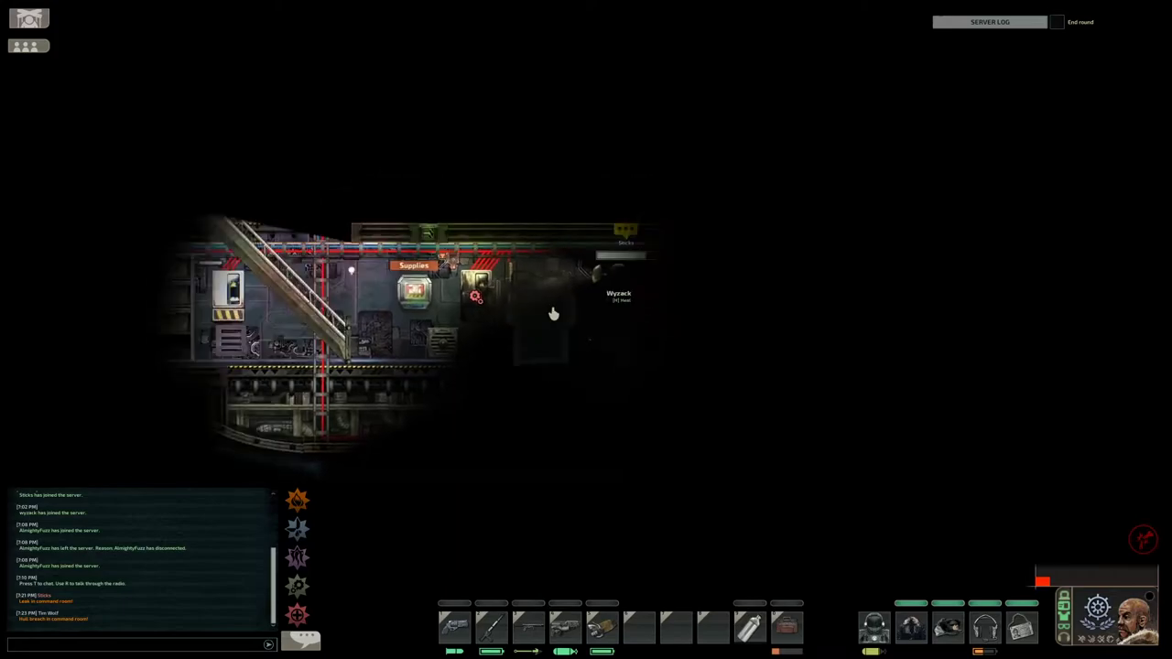
- Walk through the submarine into the Supplies room toward the lockers
key(a)
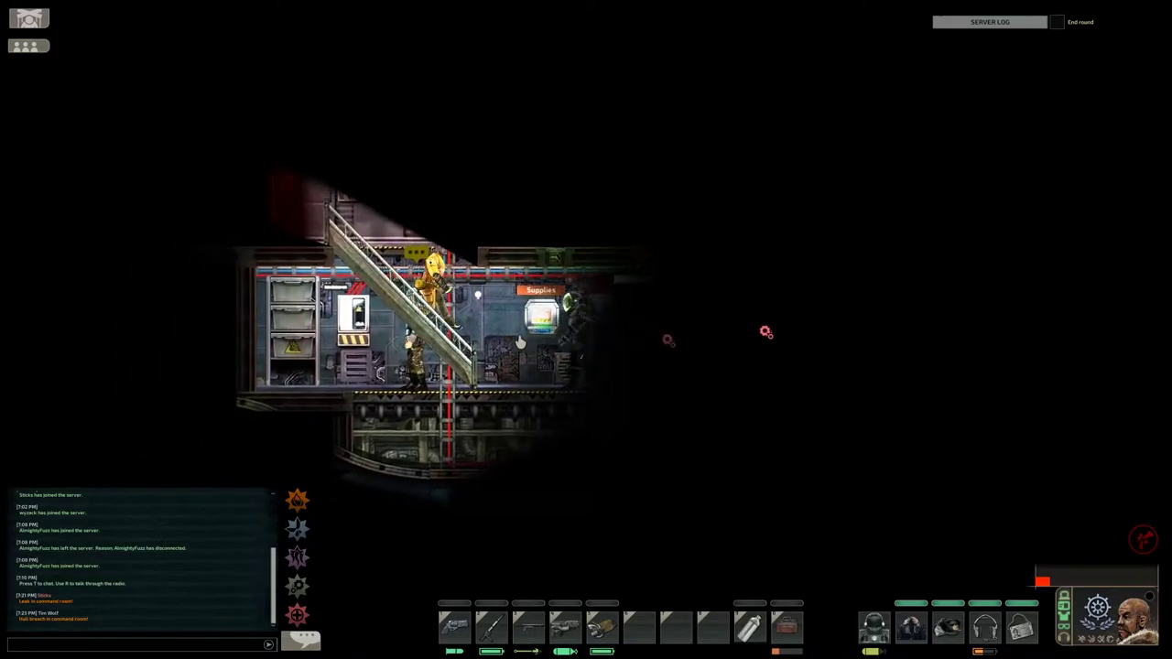
key(d)
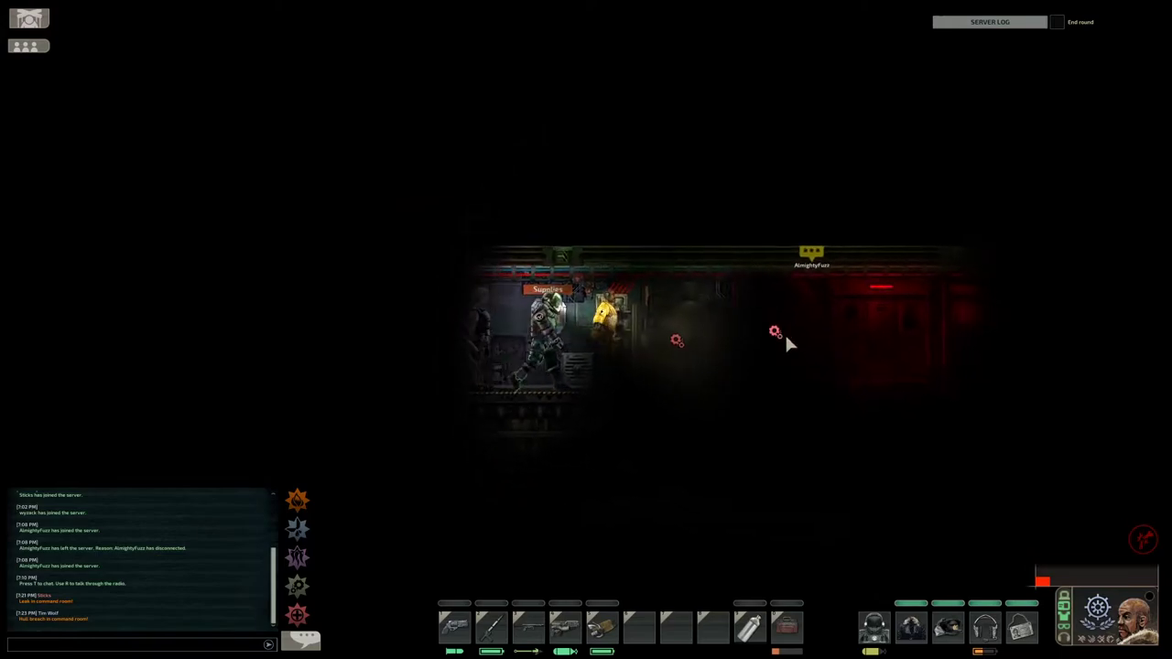
key(d)
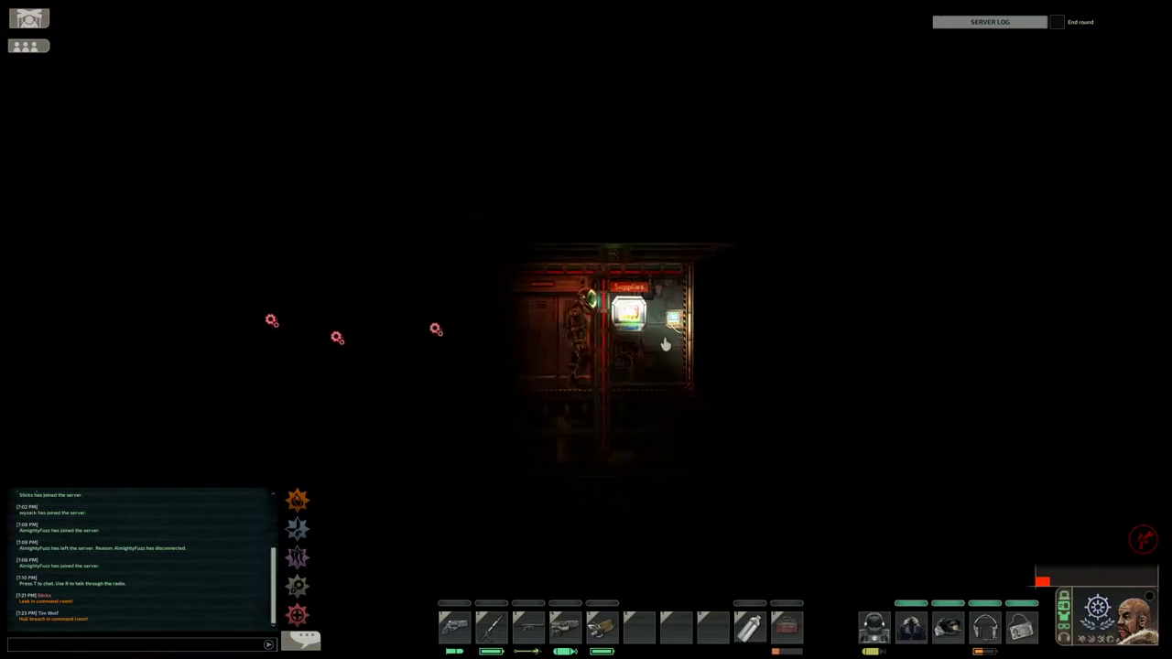
key(d)
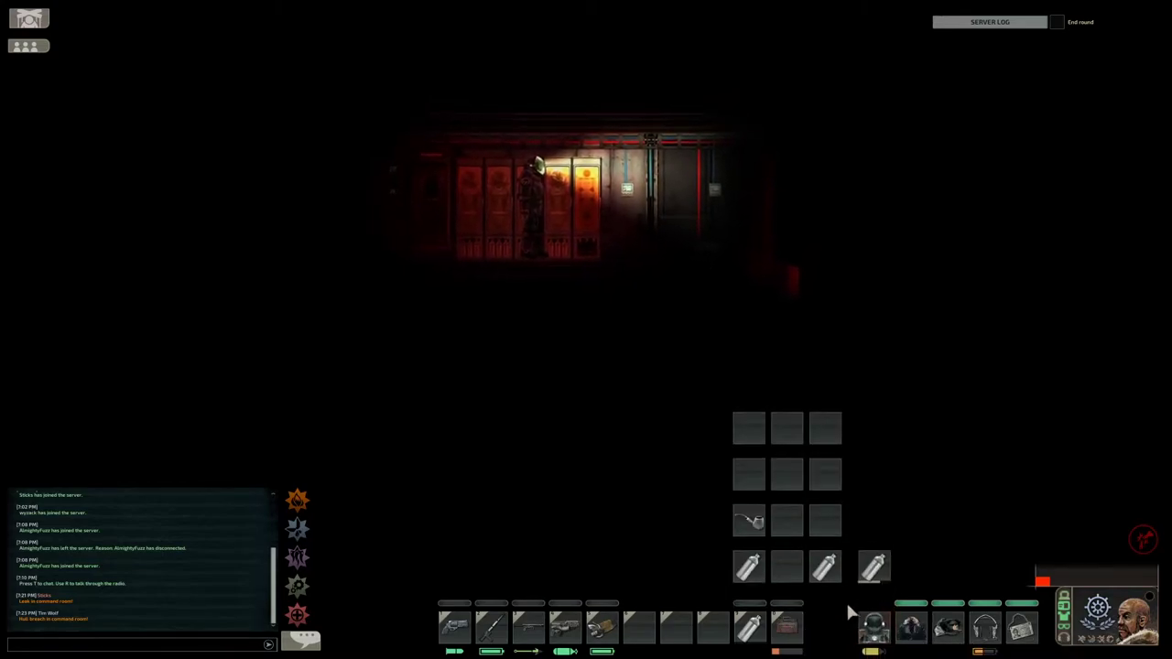
- Take off the diving suit and store it in the diving suit locker
drag(875, 567, 785, 628)
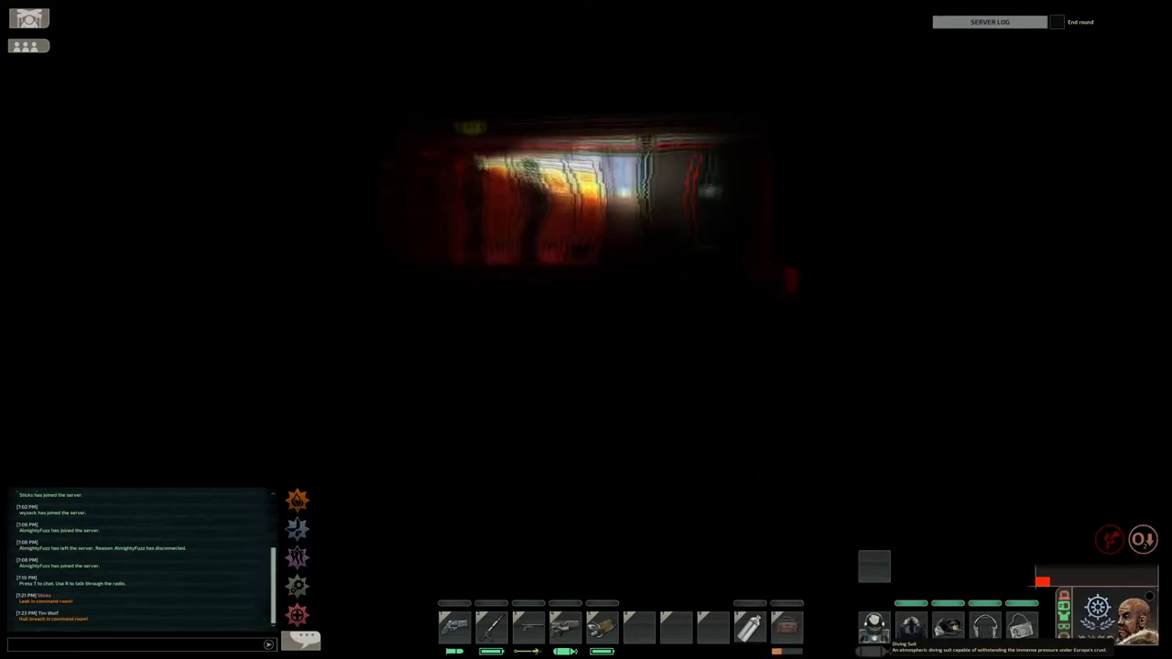
mouse_move(874, 628)
mouse_down()
mouse_move(705, 628)
mouse_move(874, 628)
mouse_up()
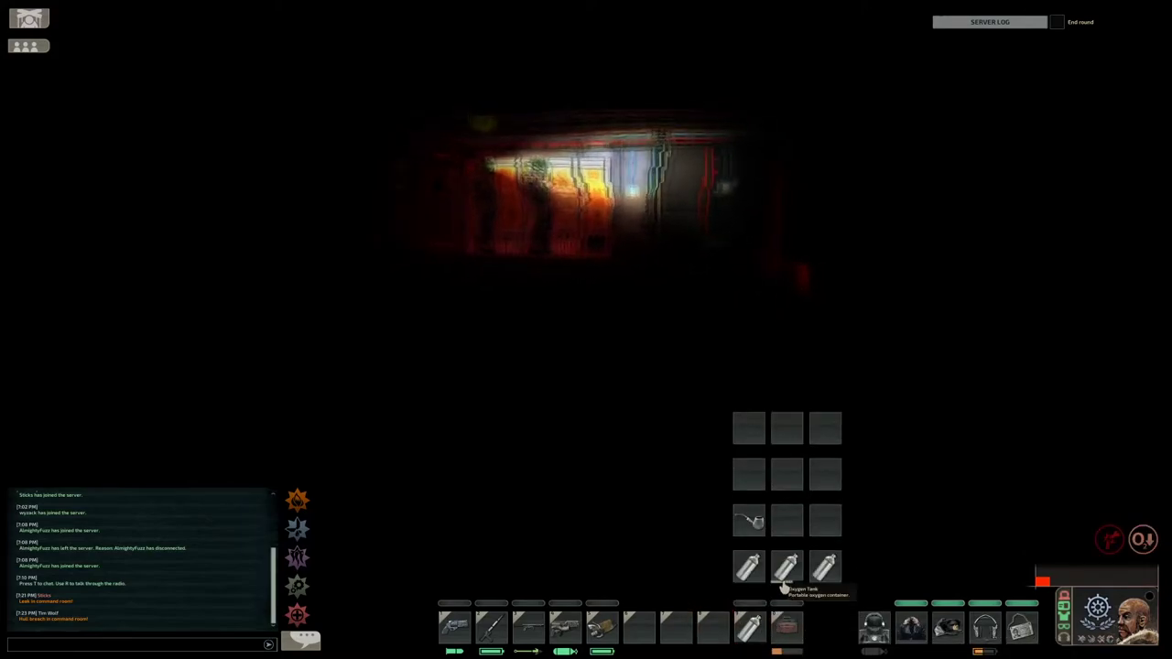
drag(825, 568, 876, 564)
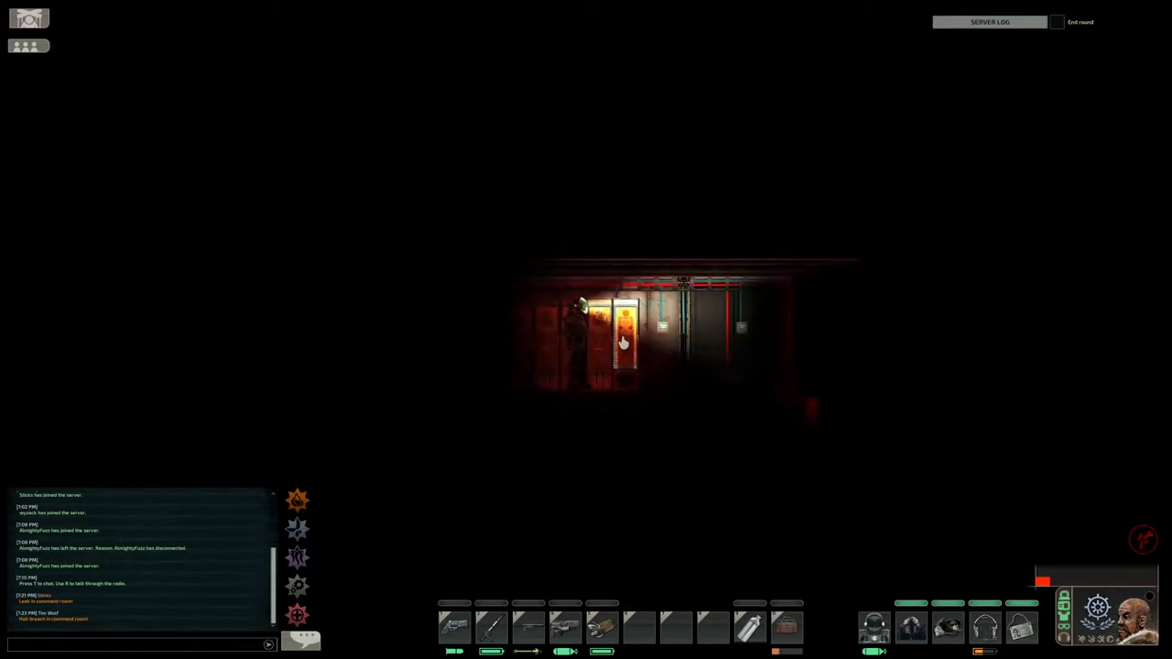
click(621, 342)
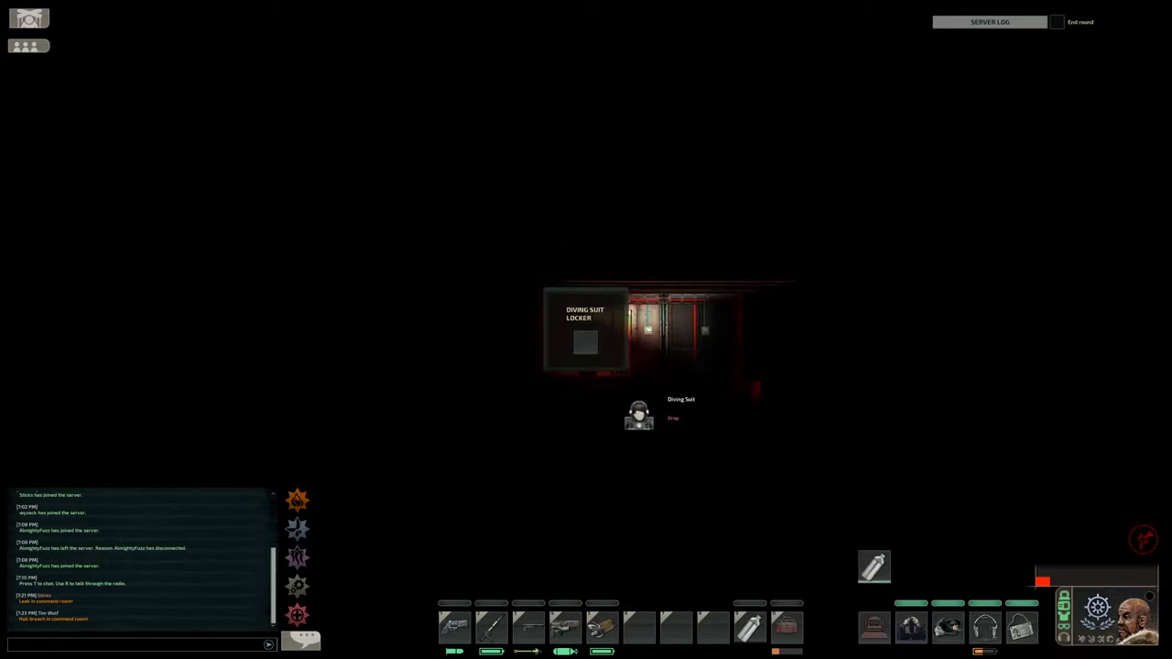
double_click(603, 359)
- Walk to the oxygen tank shelf and put a spare tank on it
key(d)
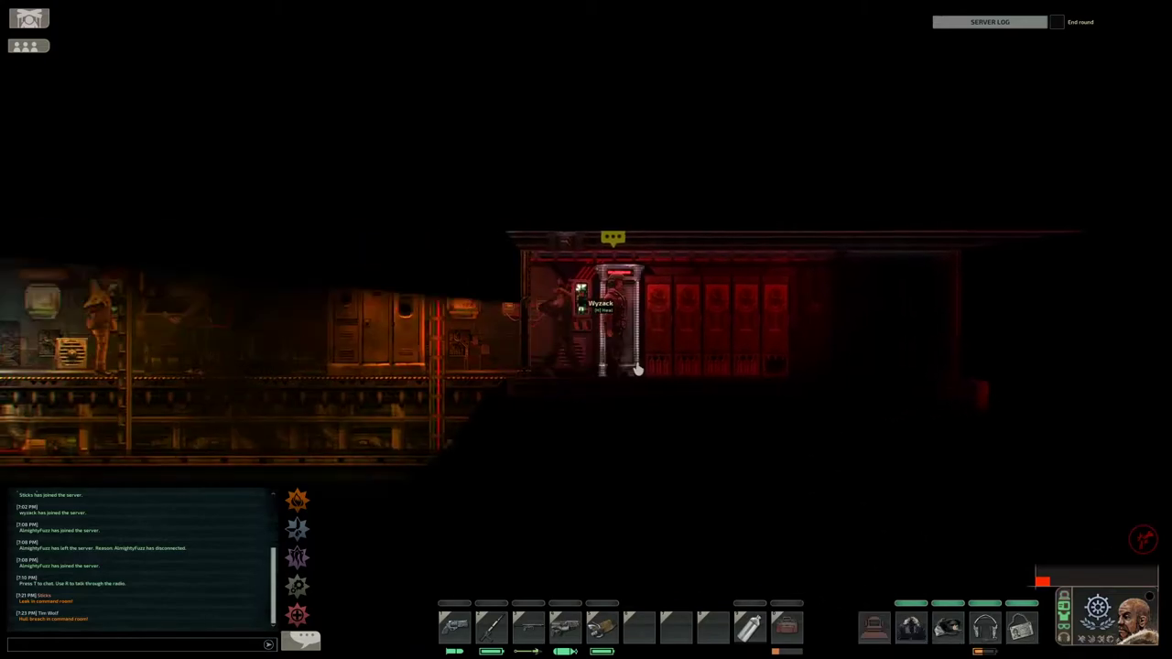
click(631, 362)
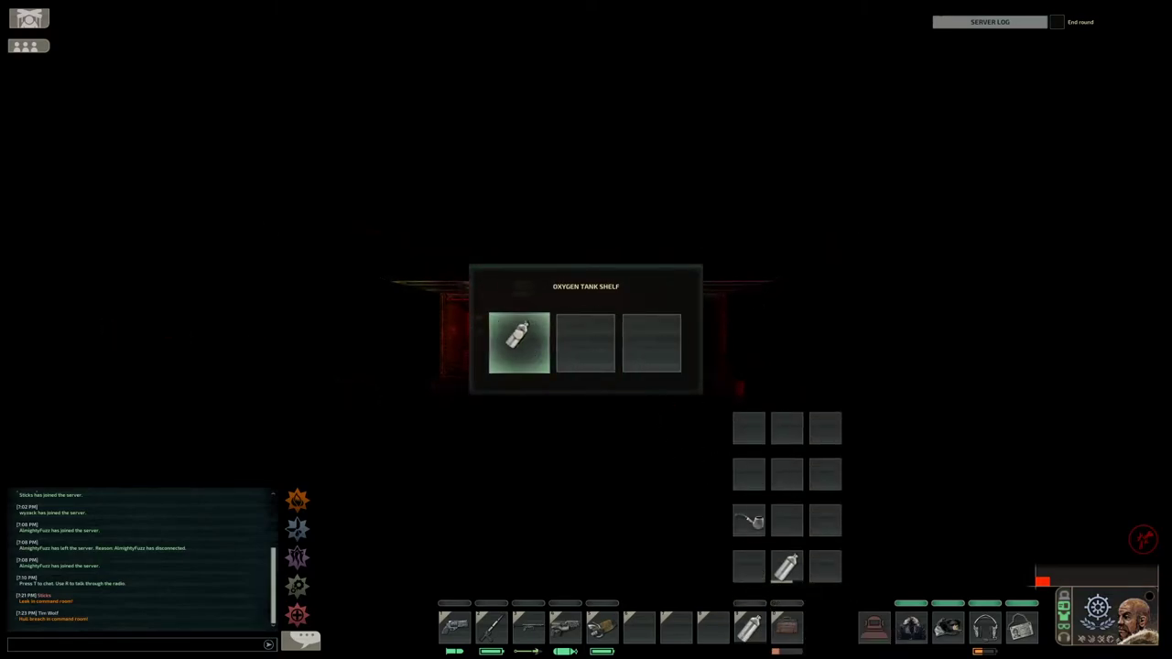
double_click(519, 342)
- Walk left, climb the stairs, and go right into the green medbay beside the crewmate
key(a)
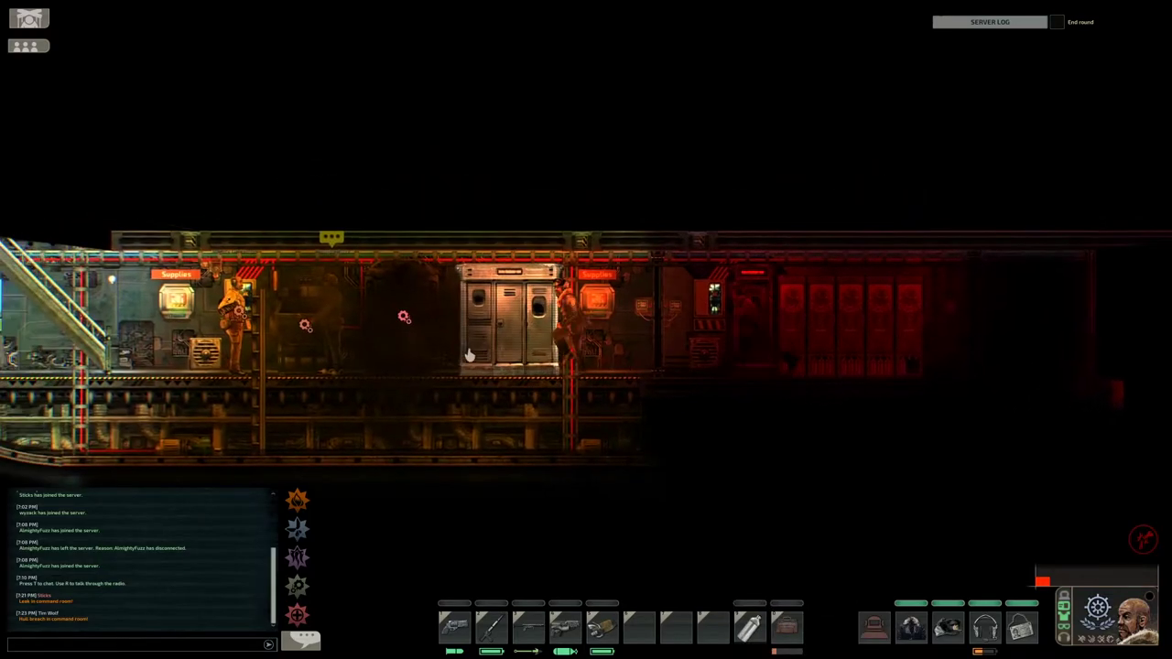
key(a)
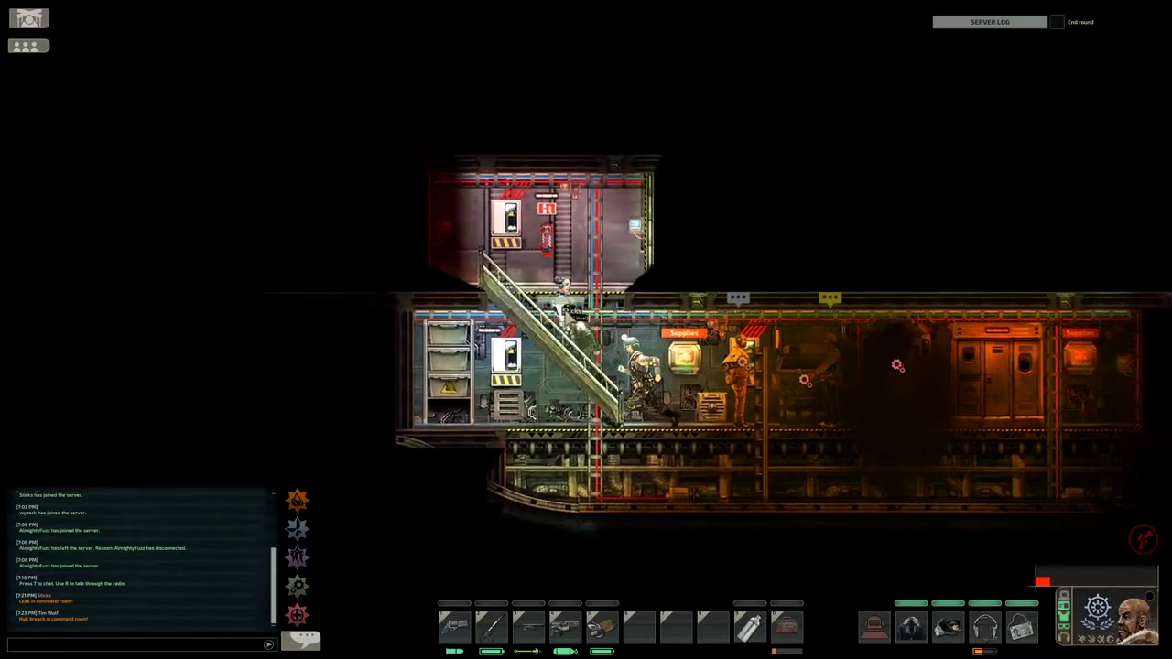
key(w)
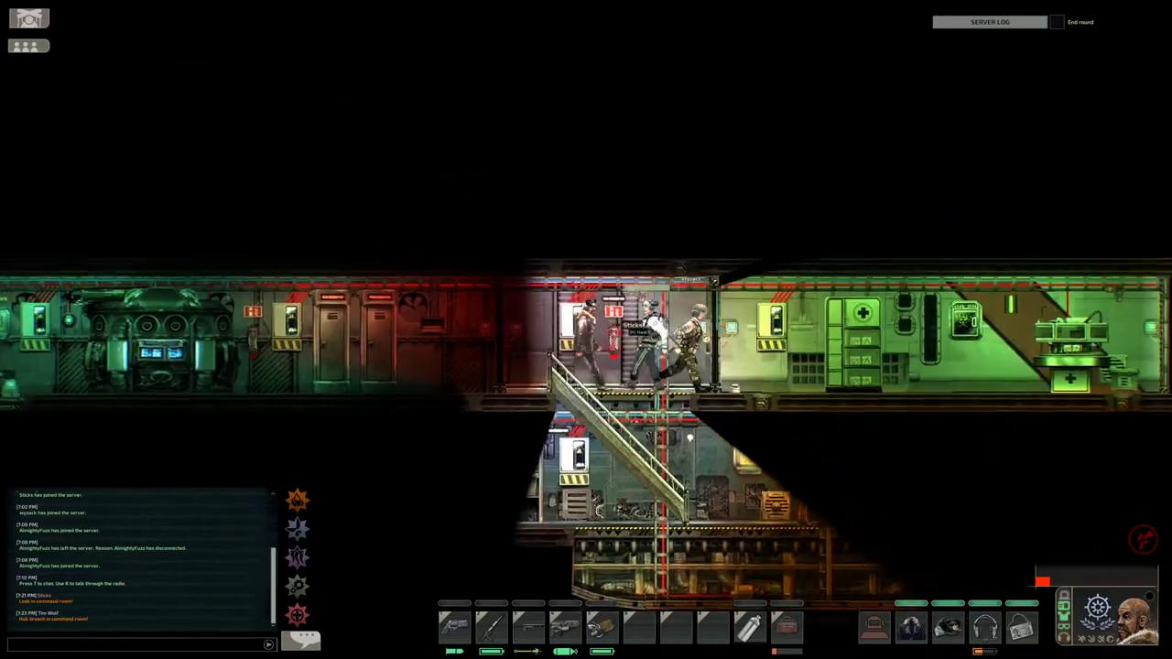
key(d)
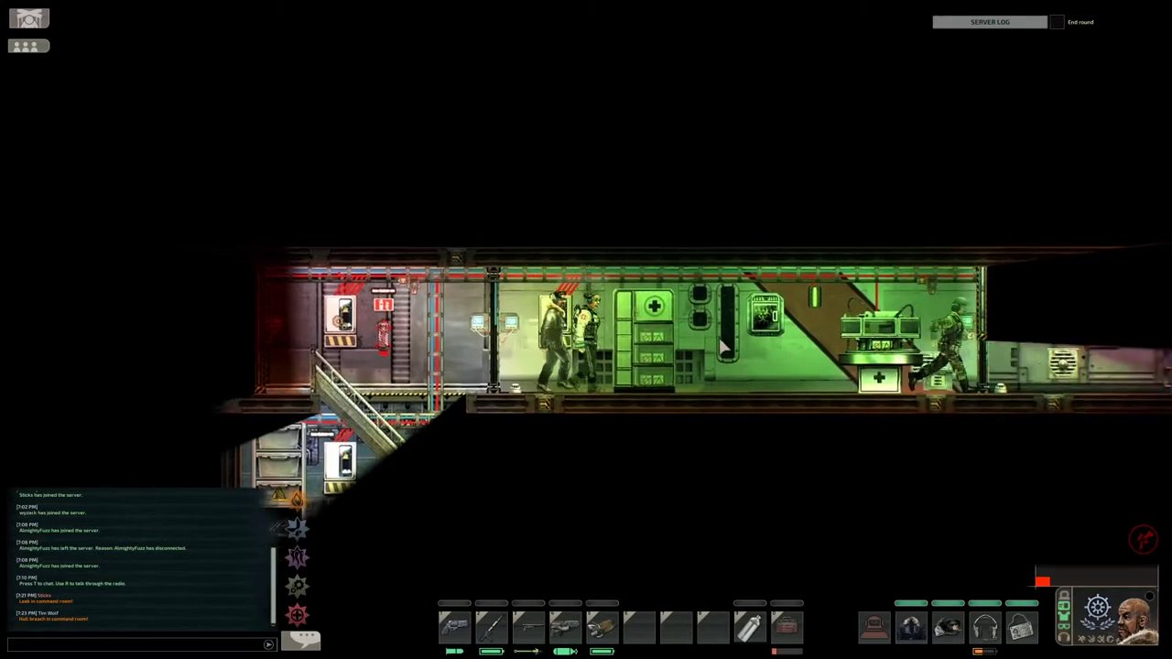
key(d)
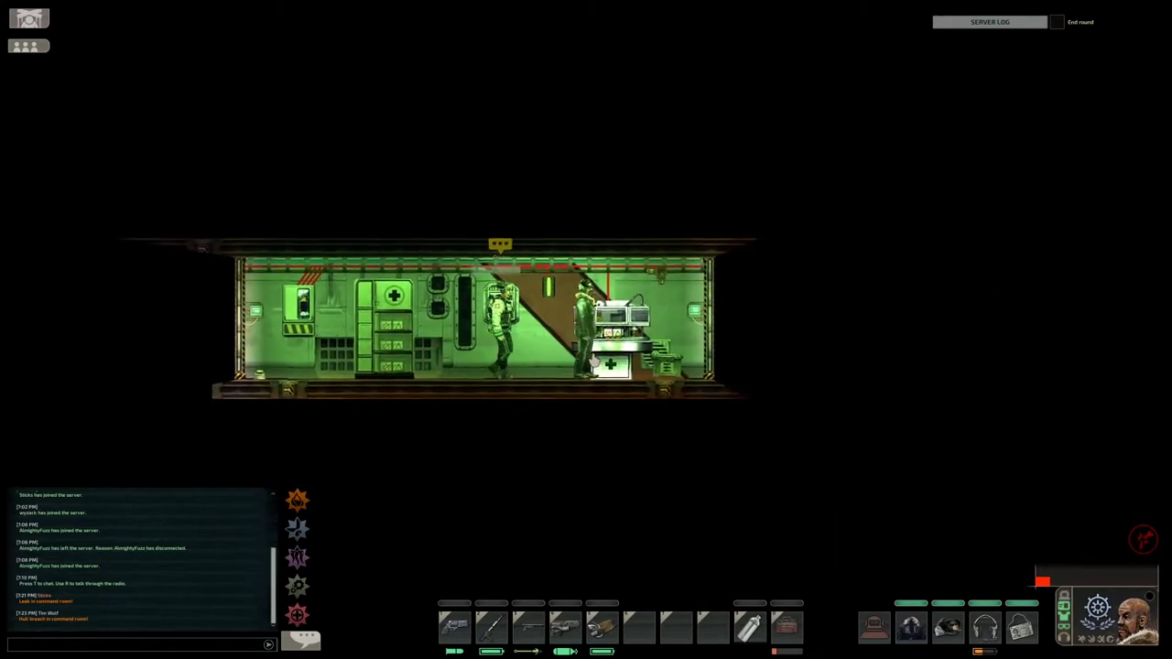
key(d)
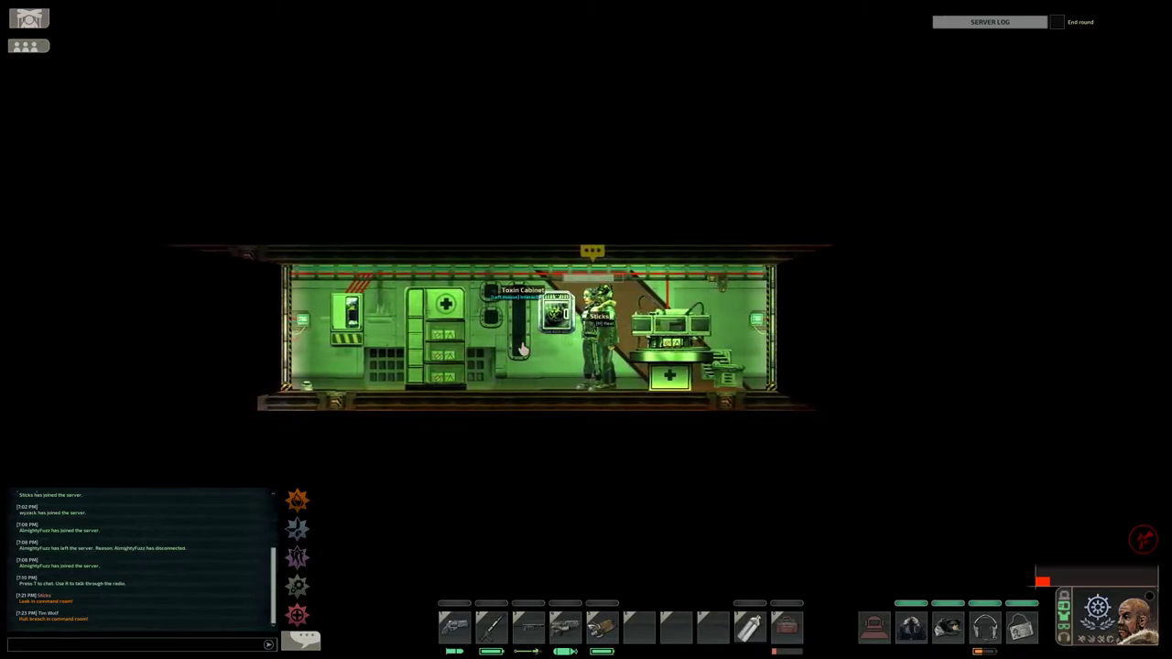
scroll(539, 349, down, 2)
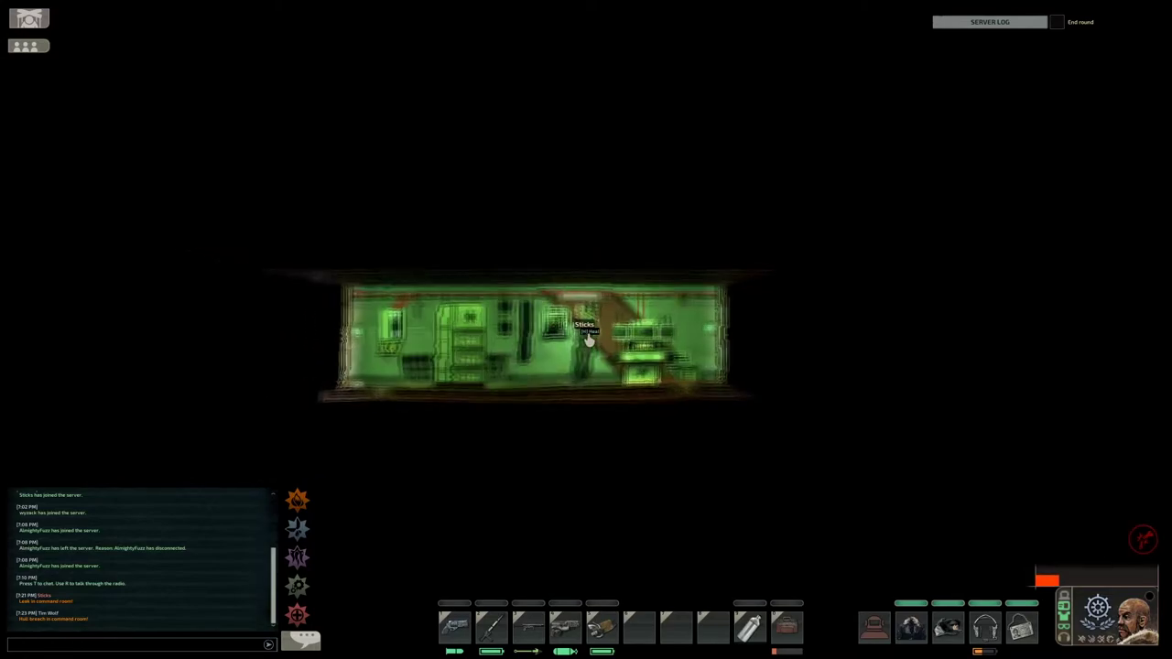
scroll(769, 293, up, 3)
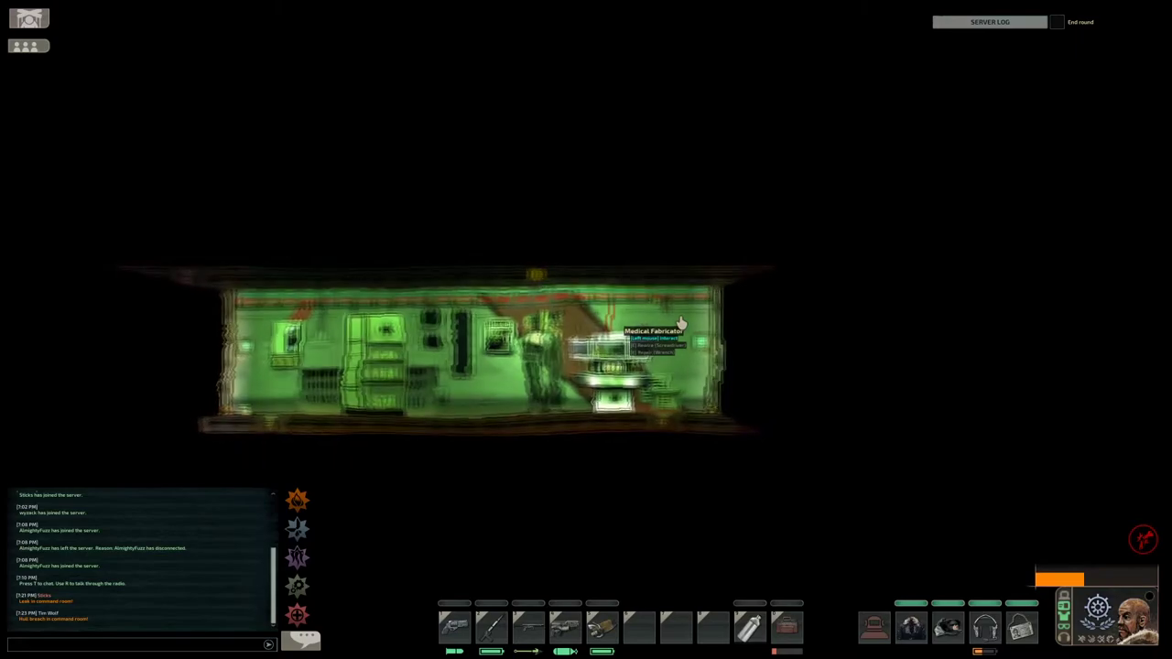
key(h)
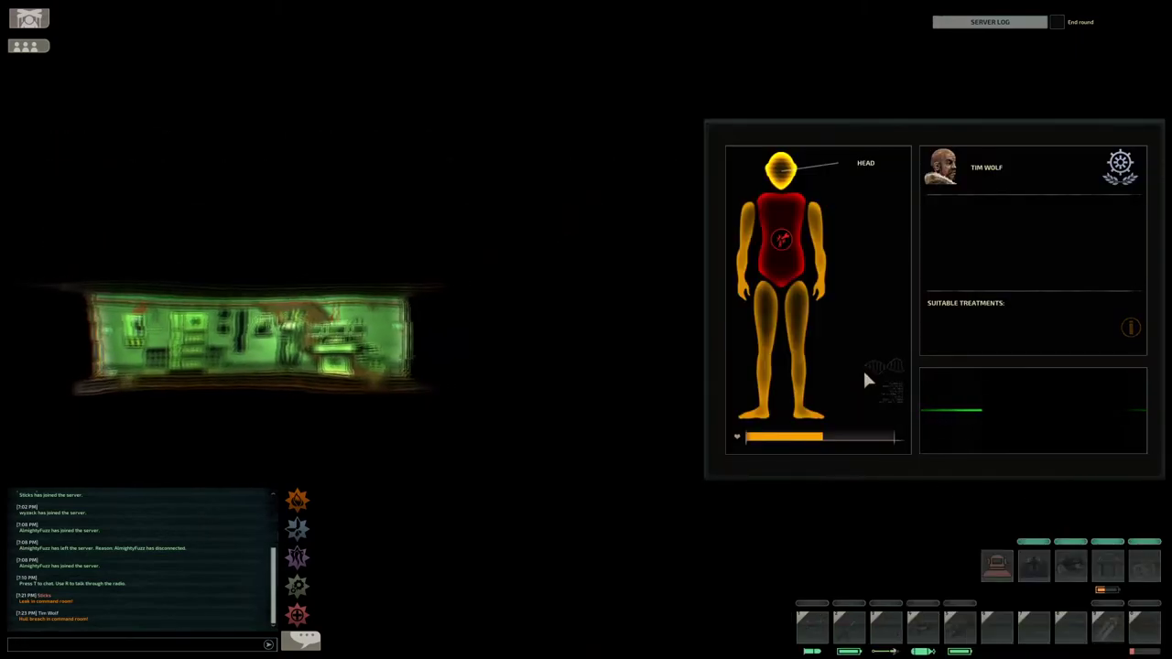
click(780, 237)
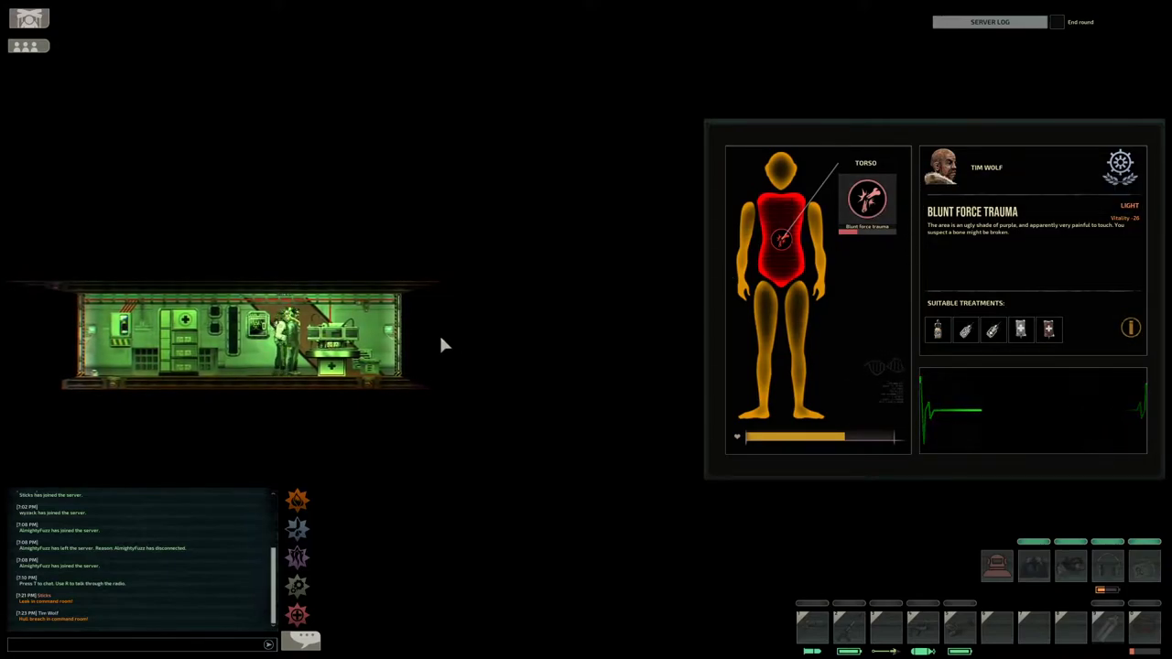
key(h)
key(e)
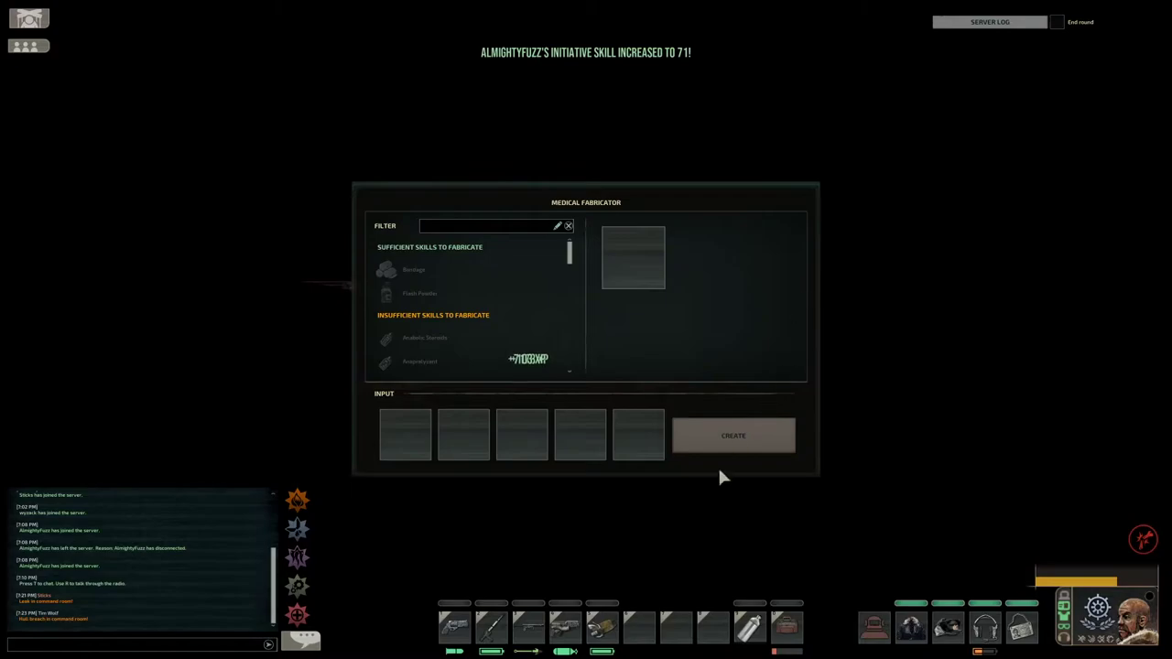
key(Escape)
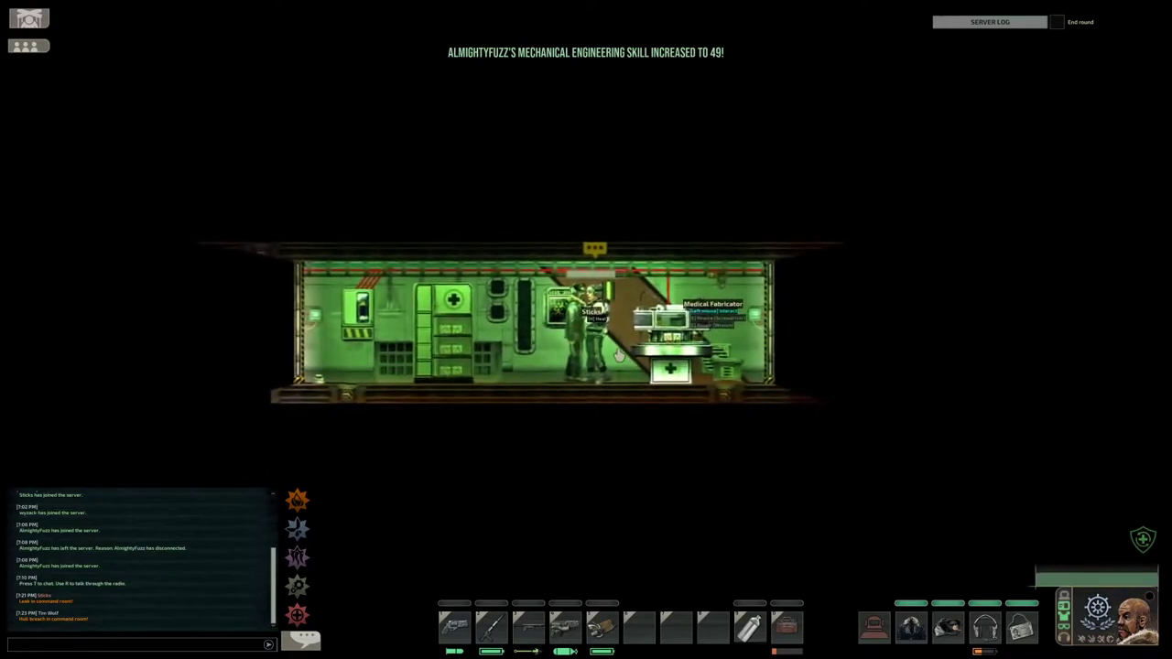
- Leave the medbay, climb the ladder, and open the oxygen generator's storage
key(d)
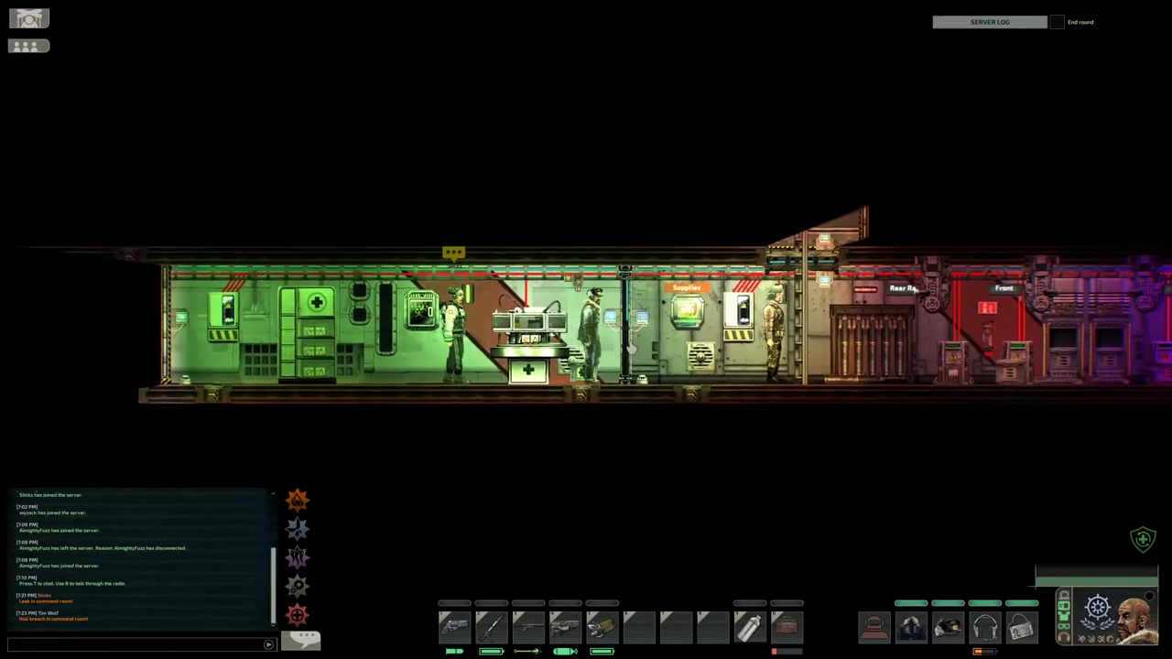
key(d)
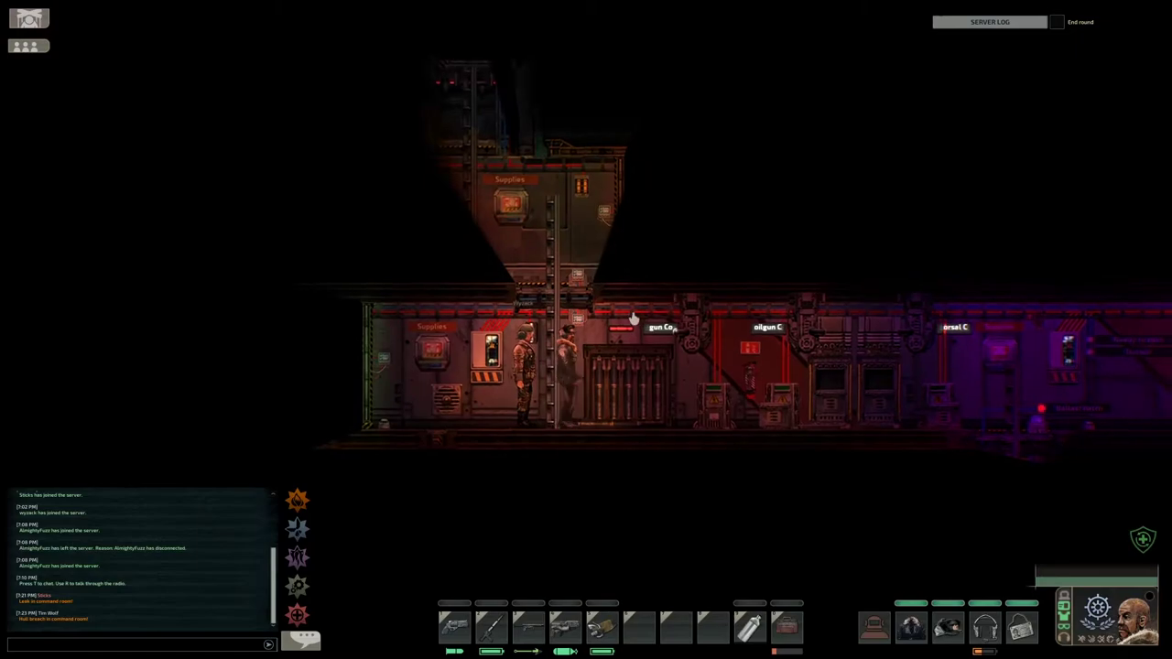
key(w)
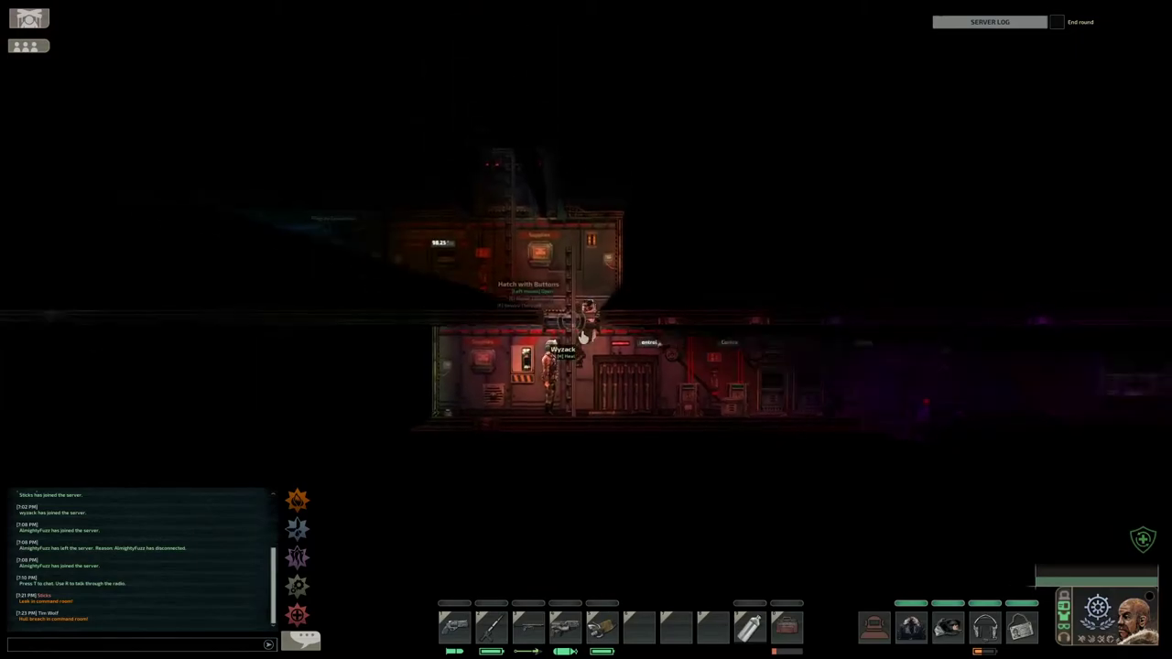
key(w)
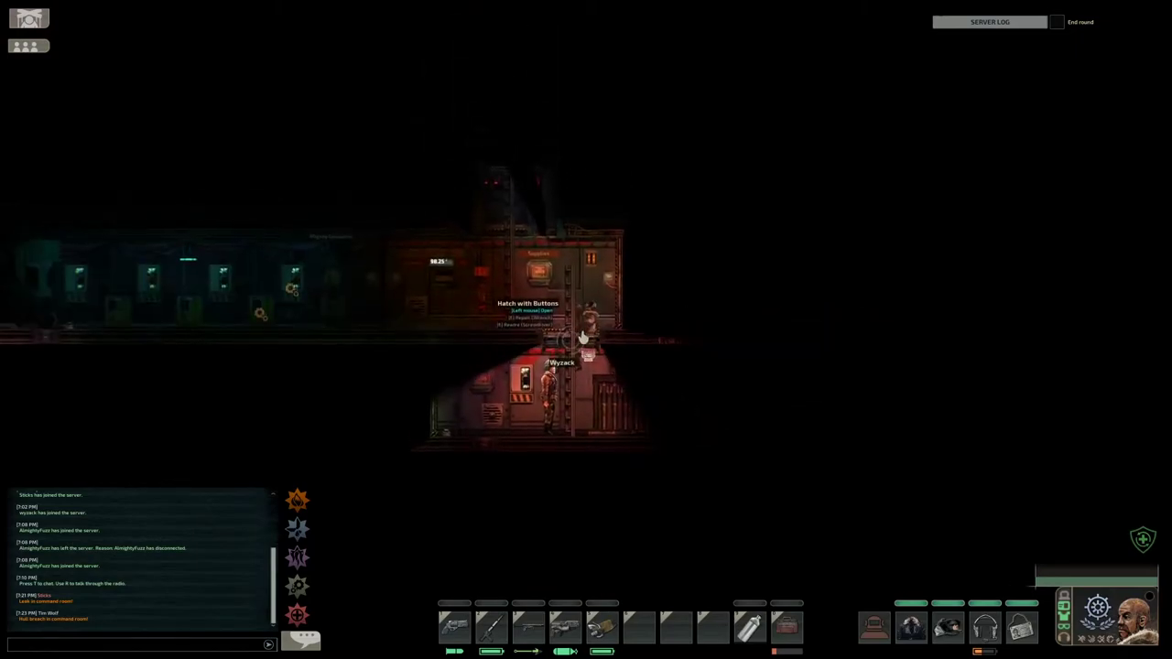
key(a)
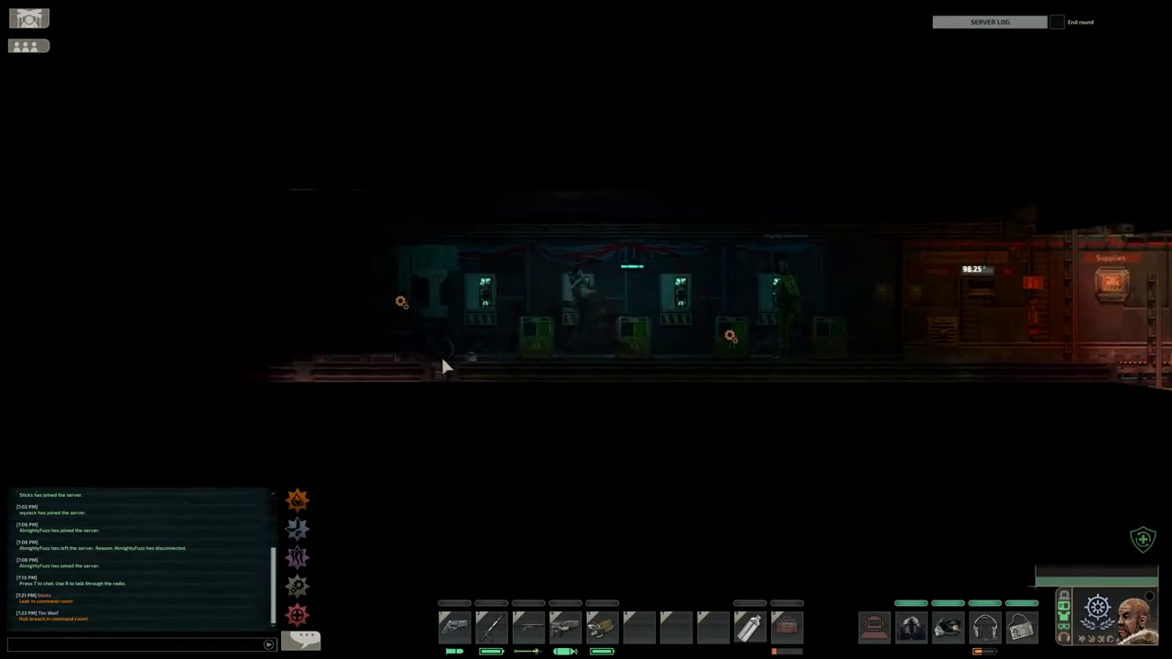
key(a)
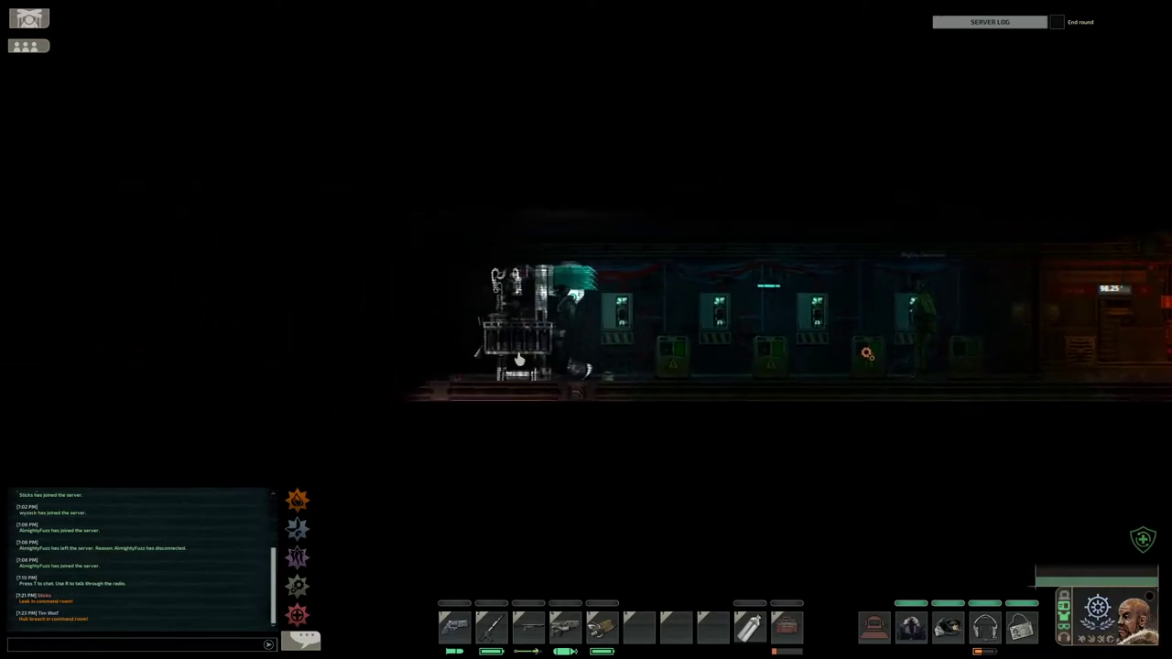
key(e)
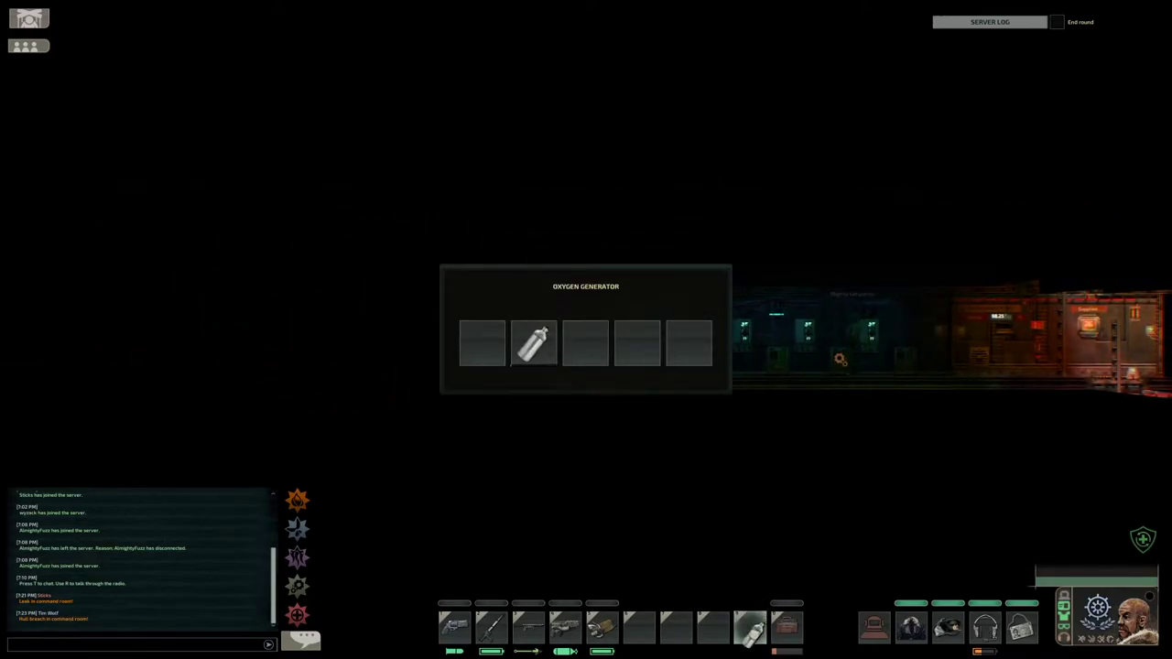
- Load a spare tank into the oxygen generator and head down to the lower deck
click(786, 628)
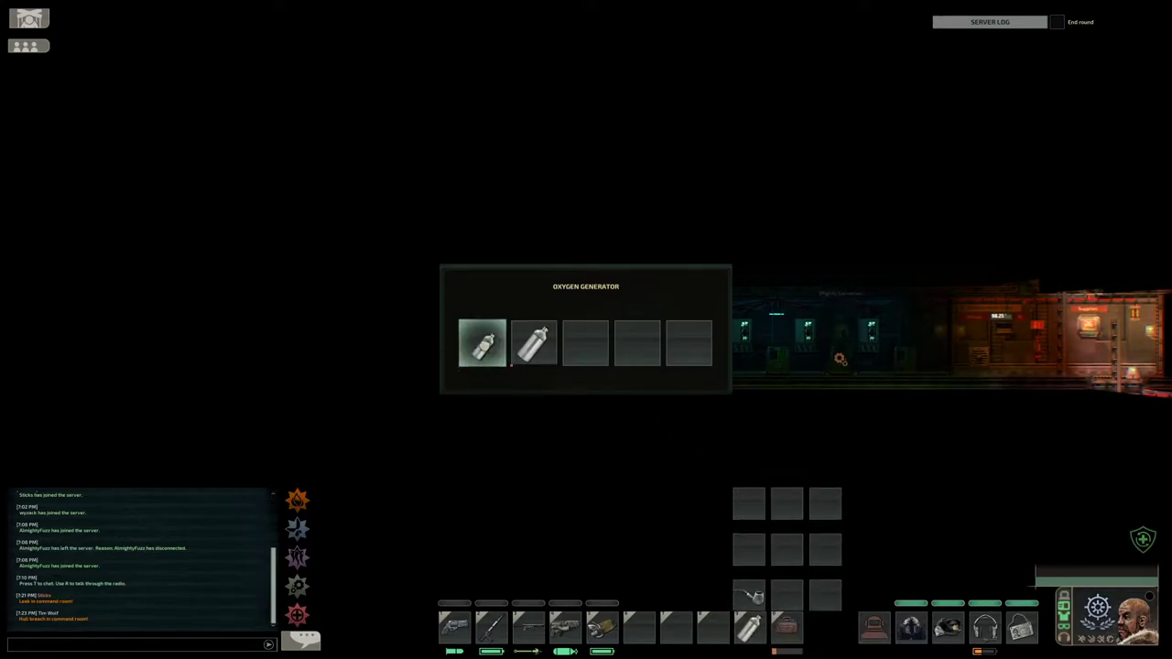
key(Escape)
key(d)
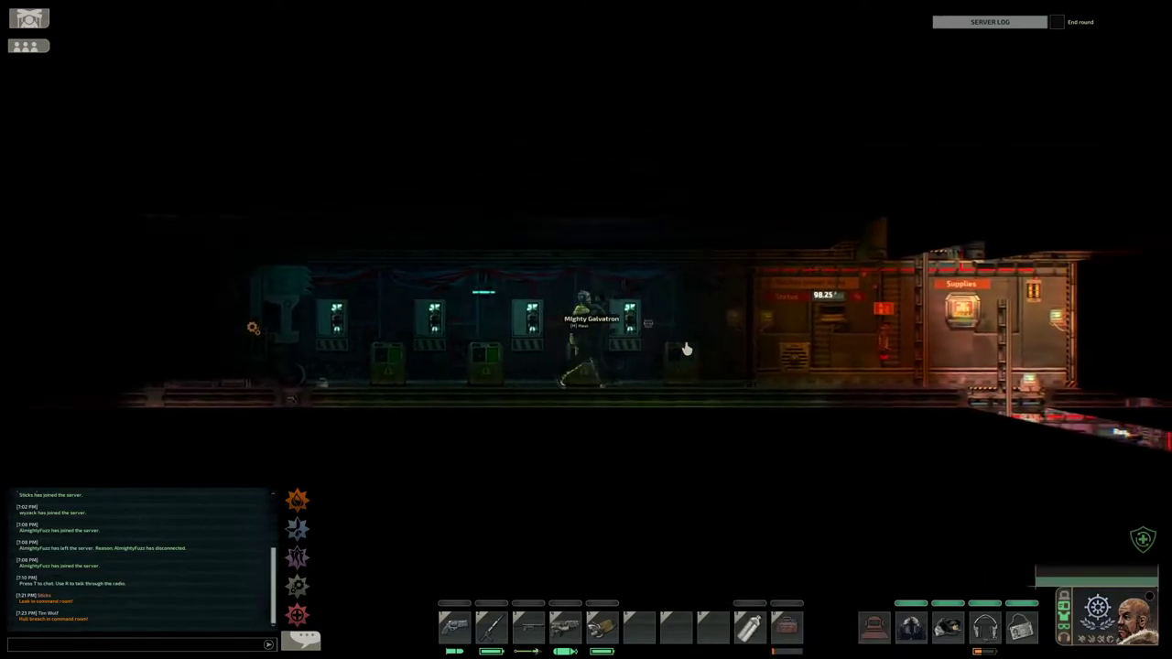
key(d)
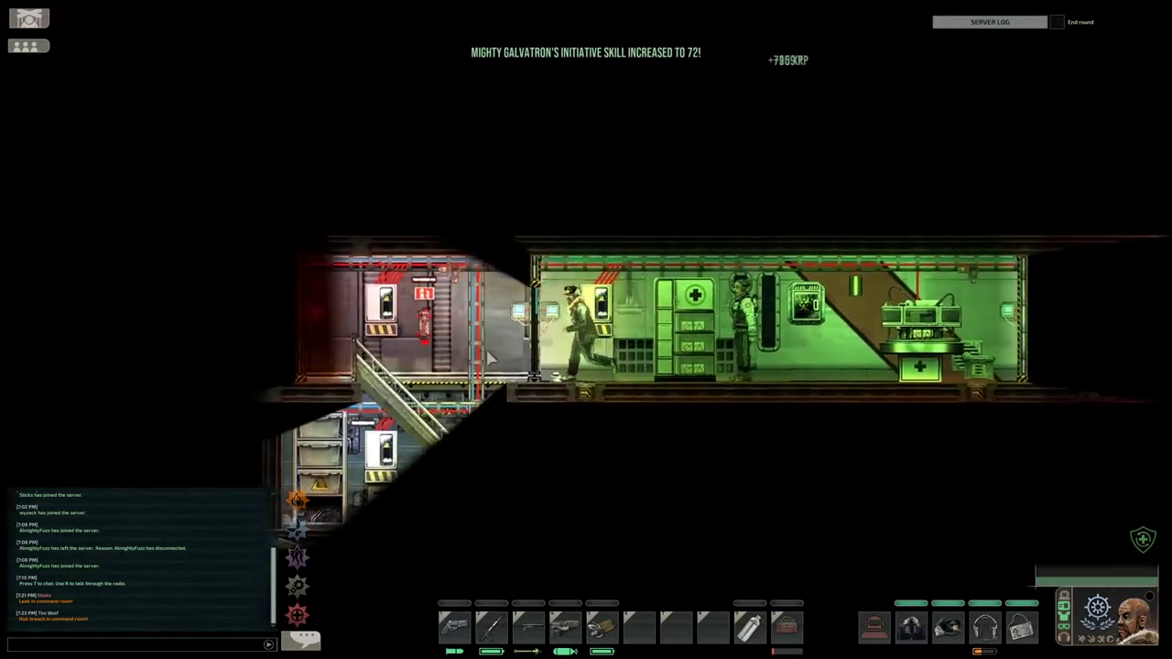
key(a)
key(s)
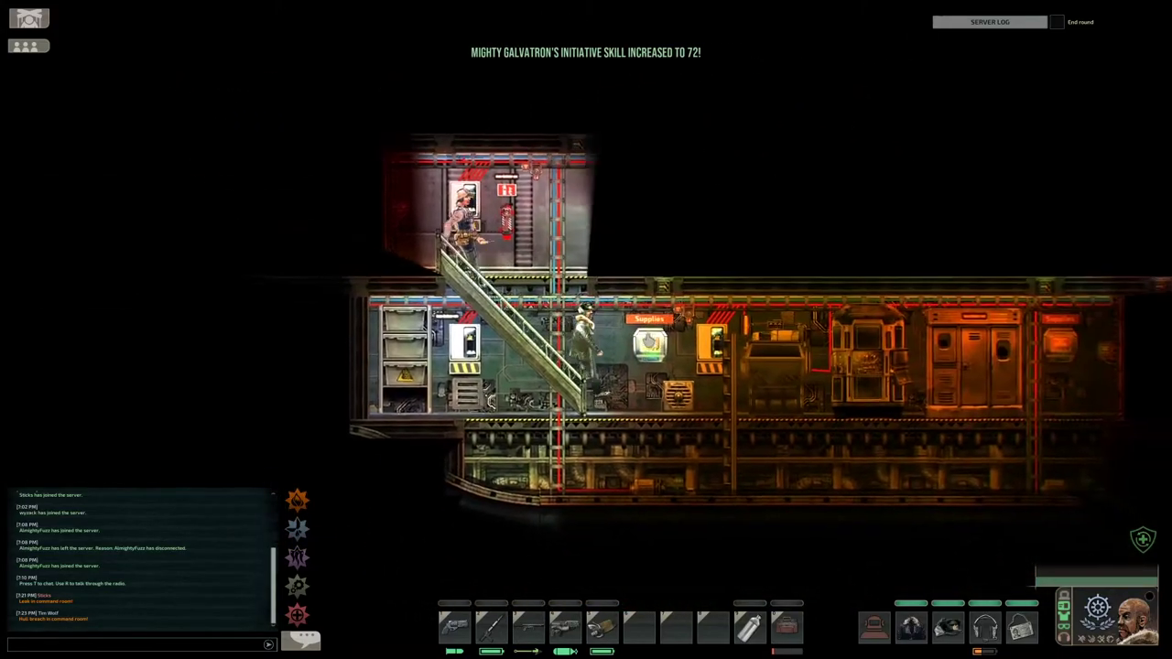
- Put the carried oxygen tank on the red-section shelf and check the toolbox
key(d)
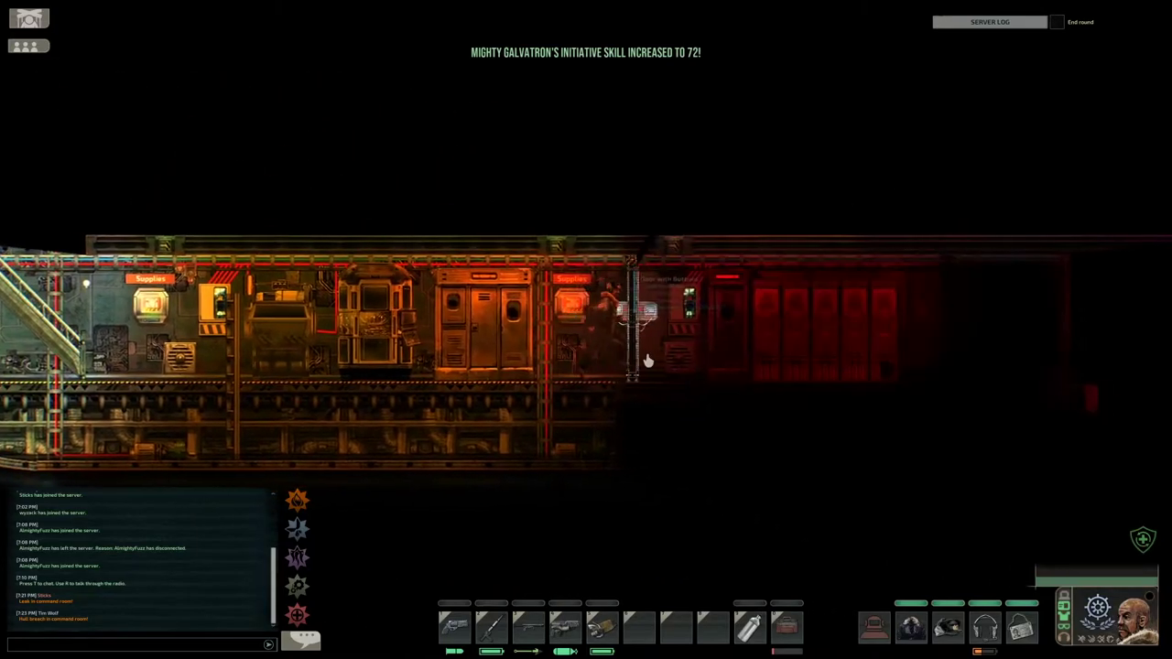
key(d)
click(640, 357)
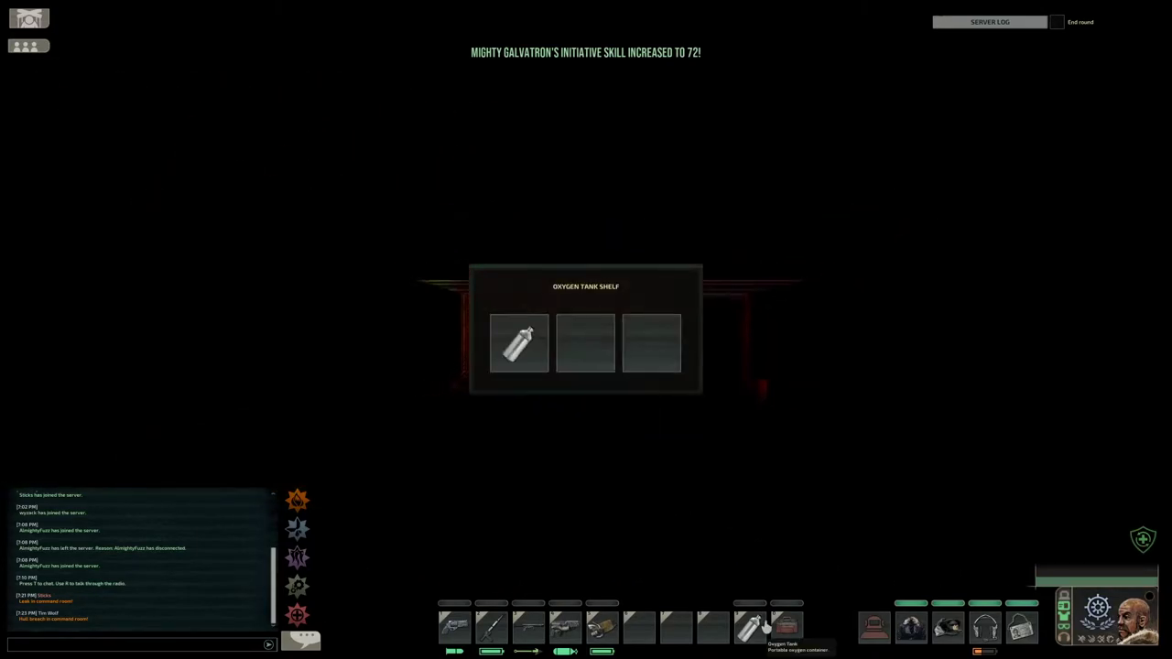
click(783, 626)
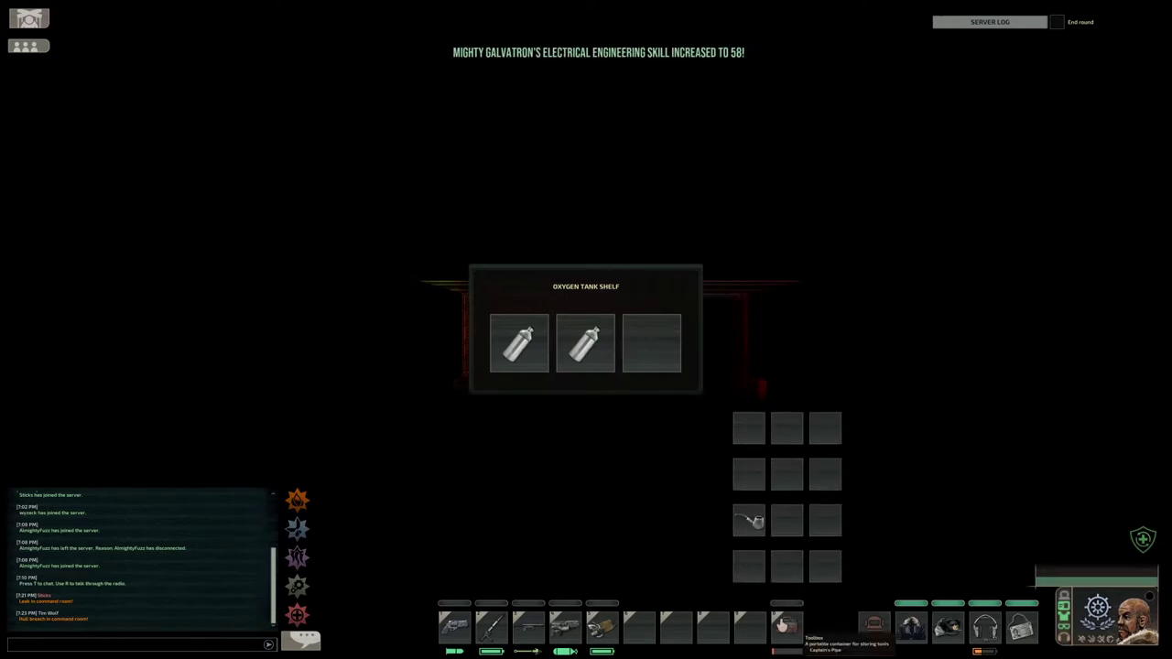
key(Escape)
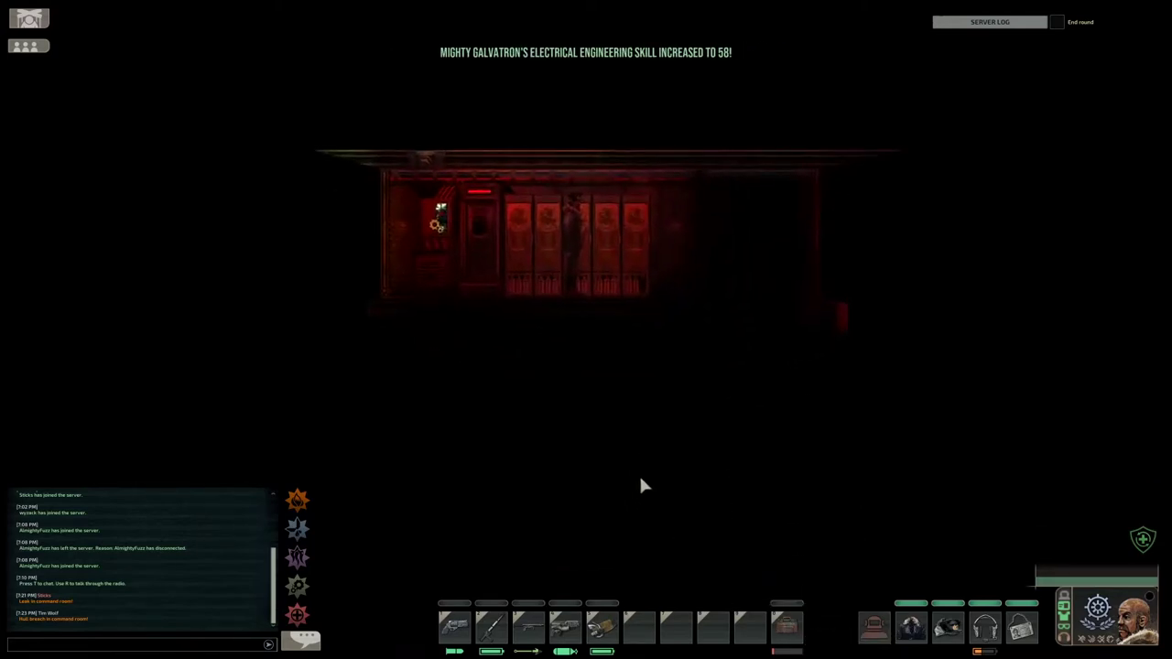
key(a)
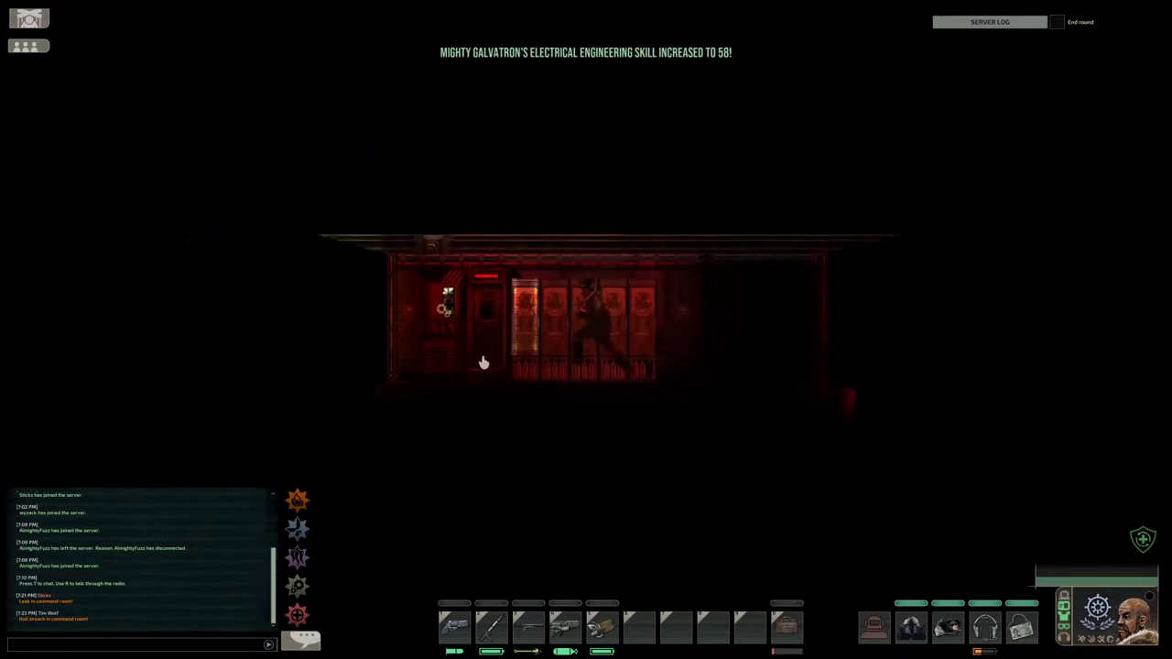
key(d)
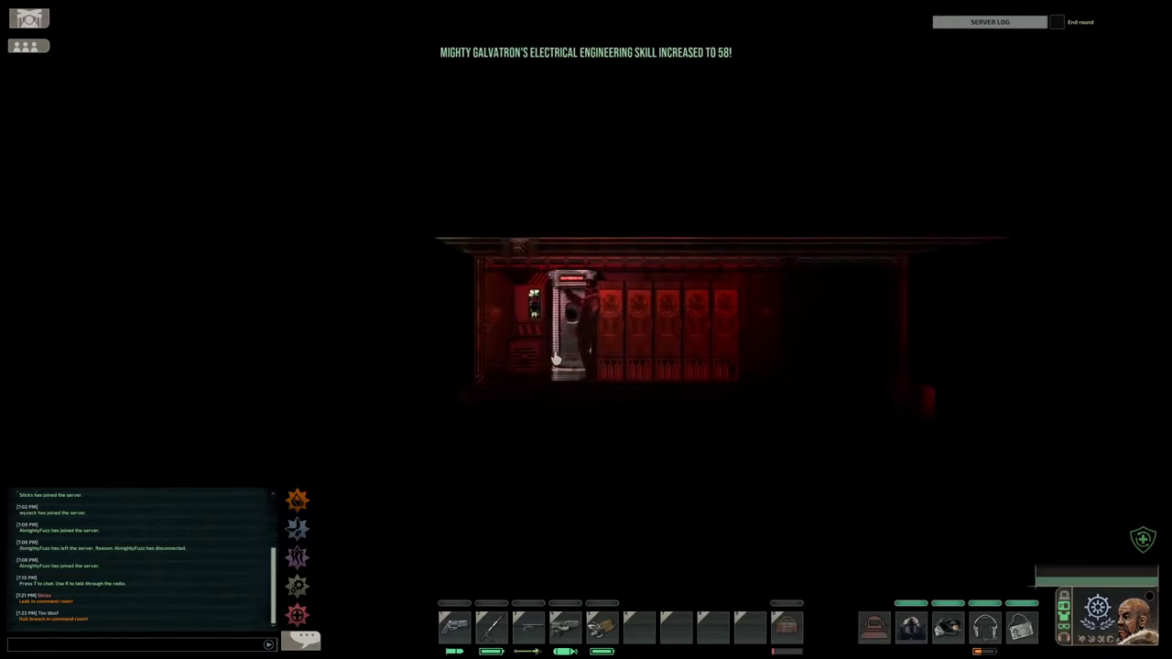
- Check the steel cabinet's contents, then climb the stairs to the upper deck
click(586, 320)
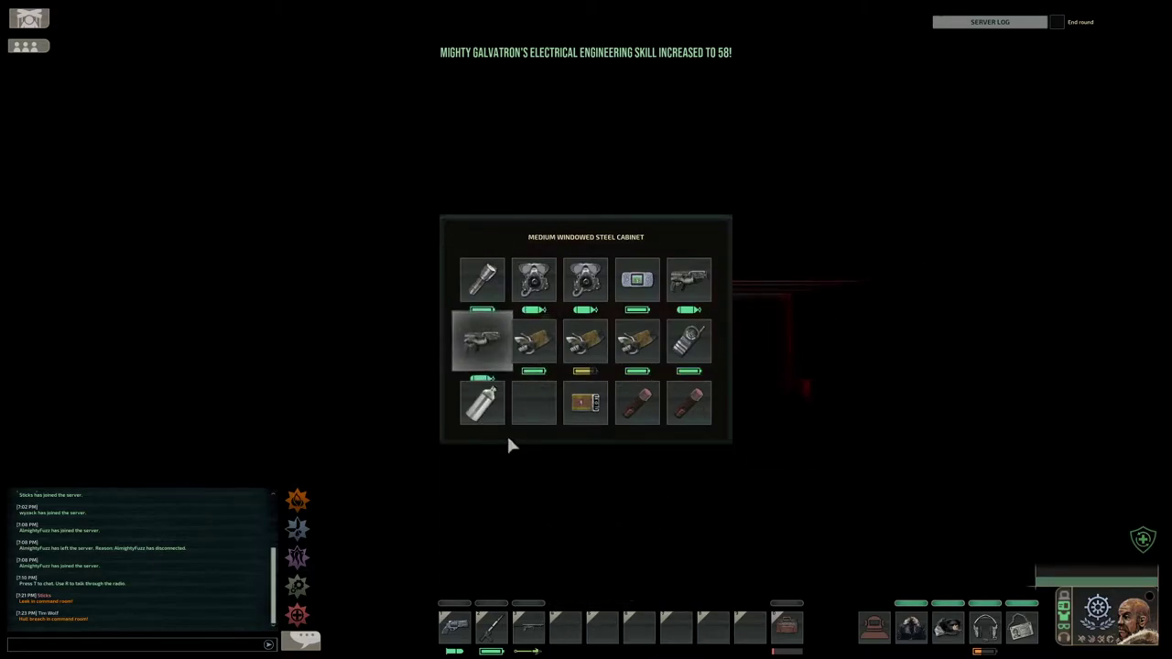
key(Escape)
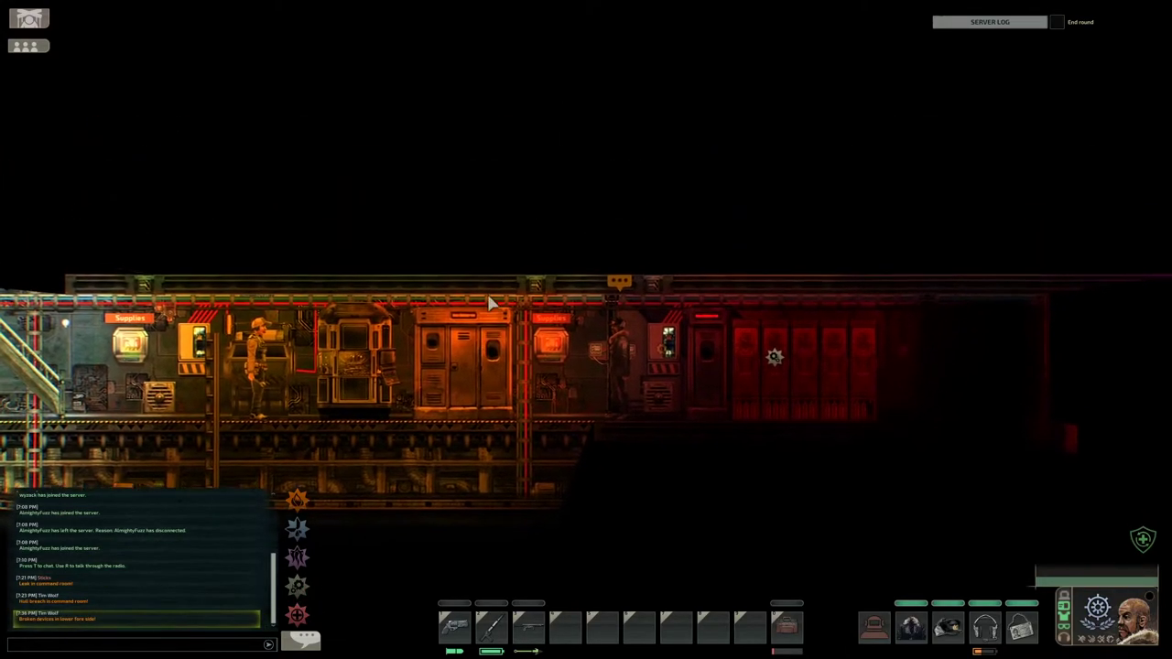
key(a)
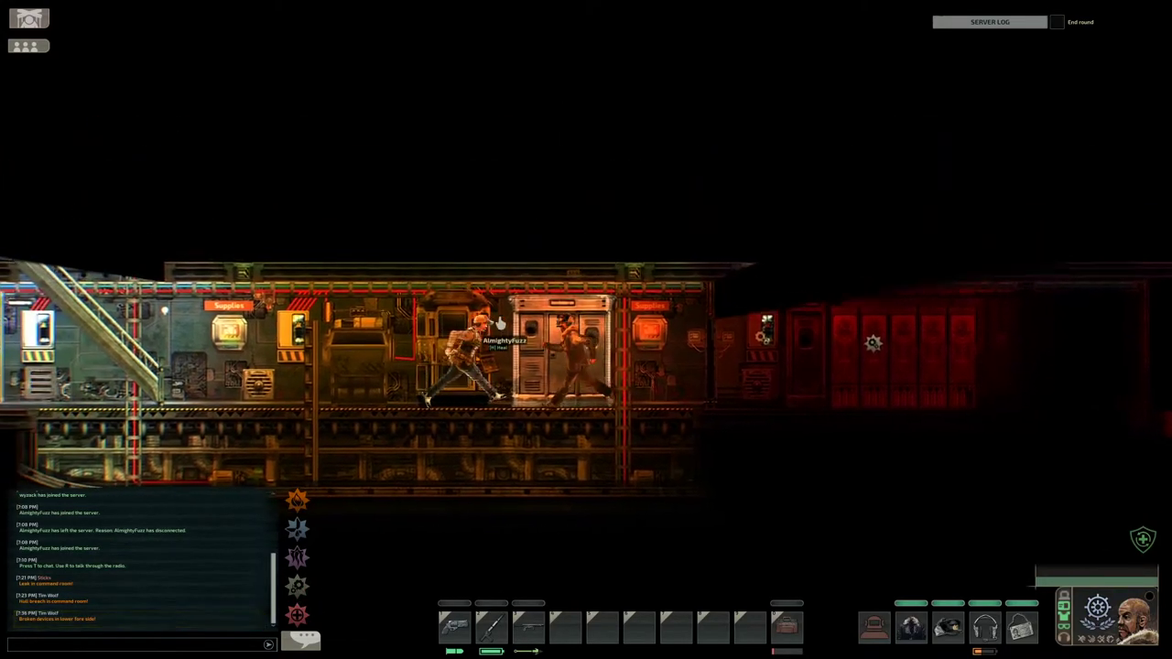
key(a)
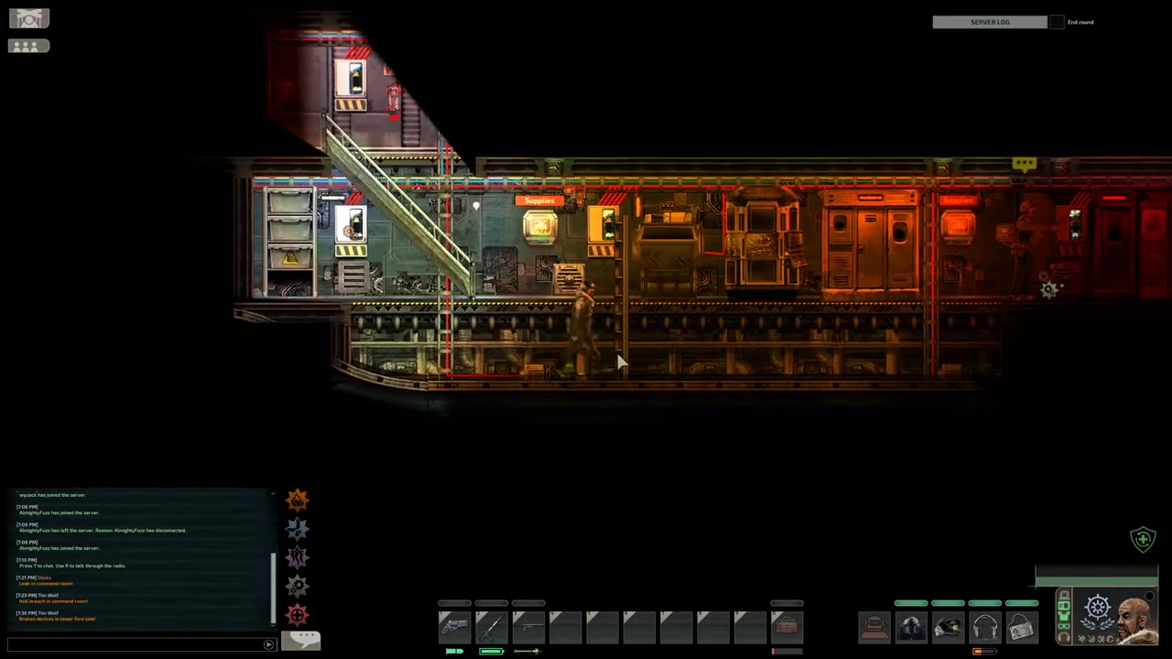
key(w)
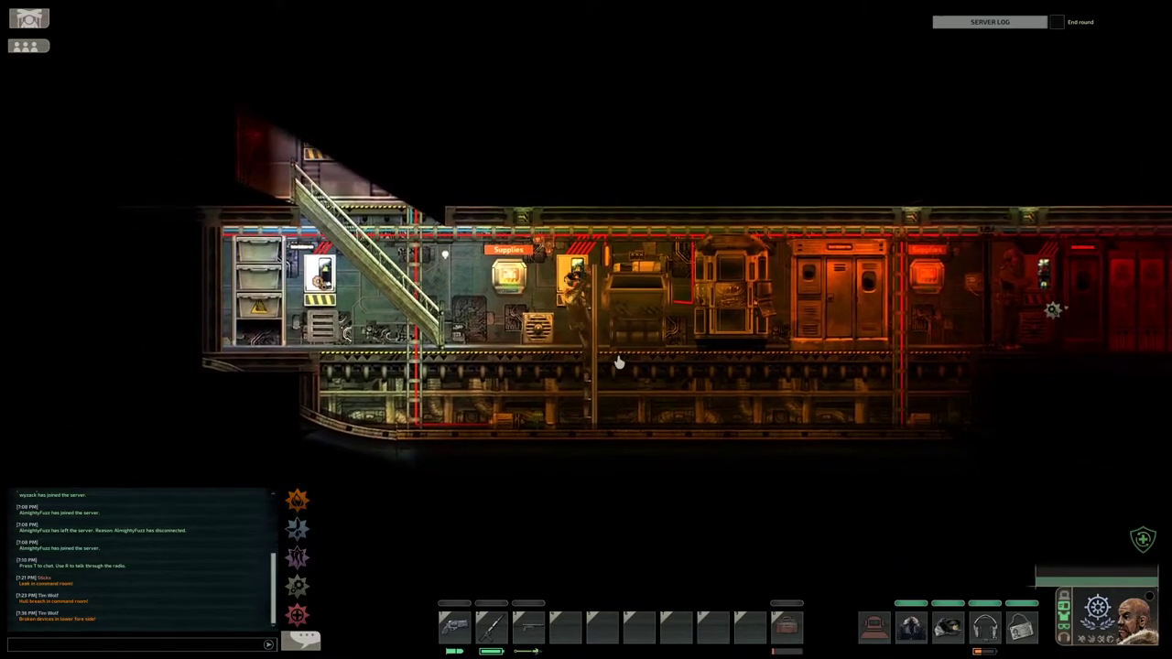
key(w)
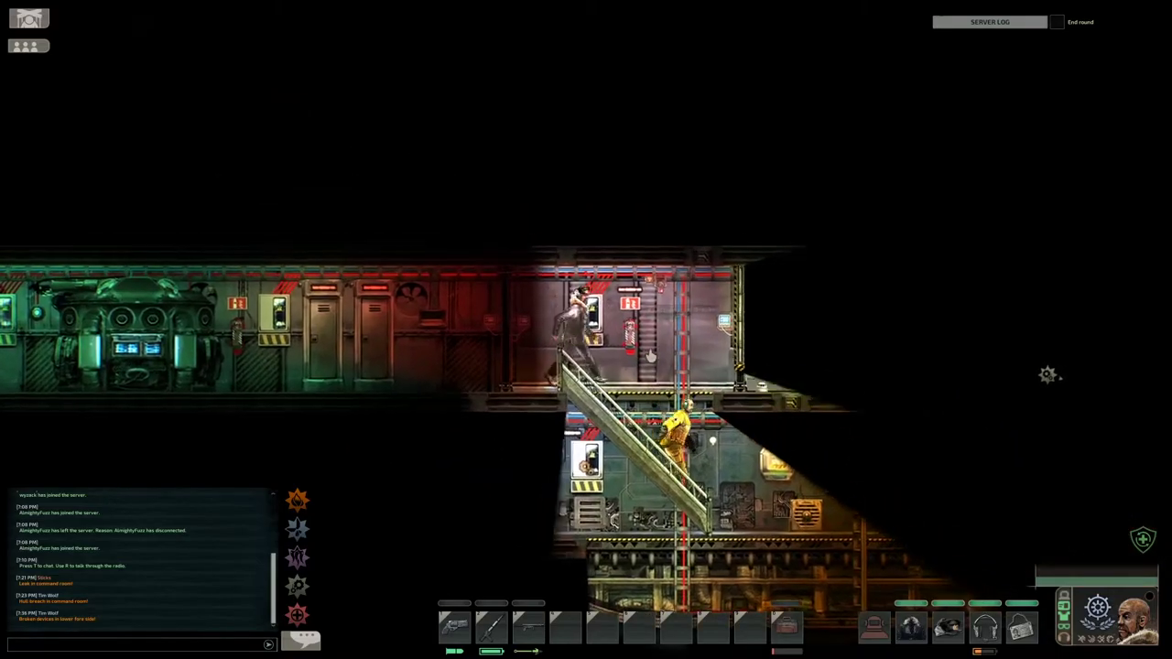
- Open the coilgun ammunition box in the armory corridor, then head back downstairs
key(d)
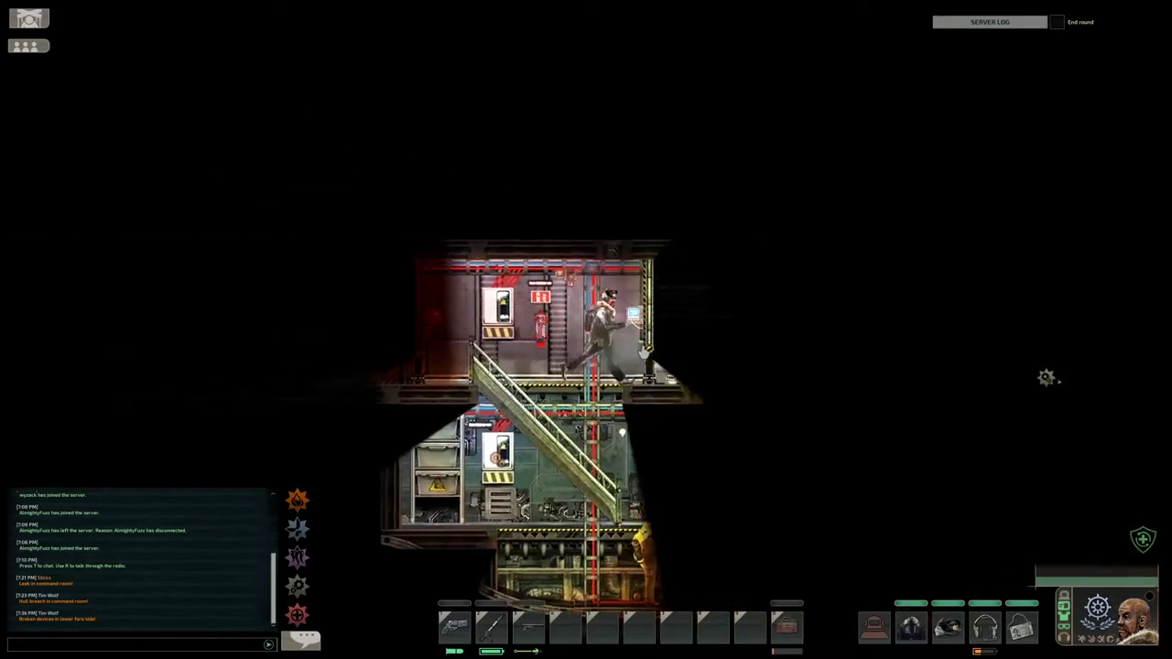
key(d)
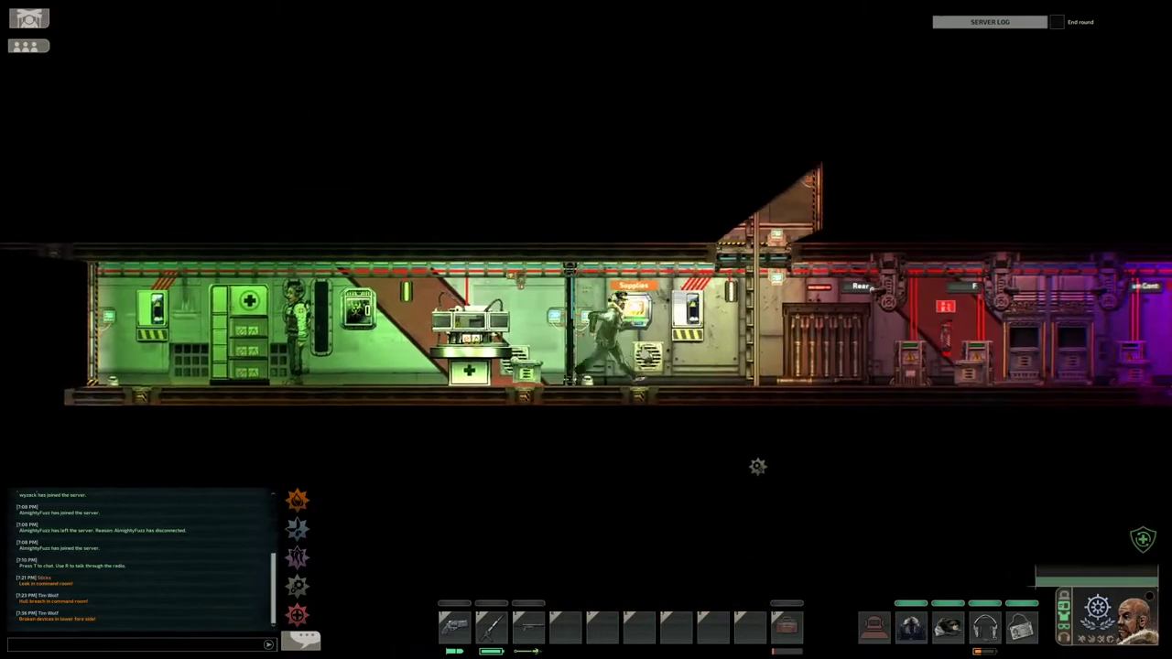
key(a)
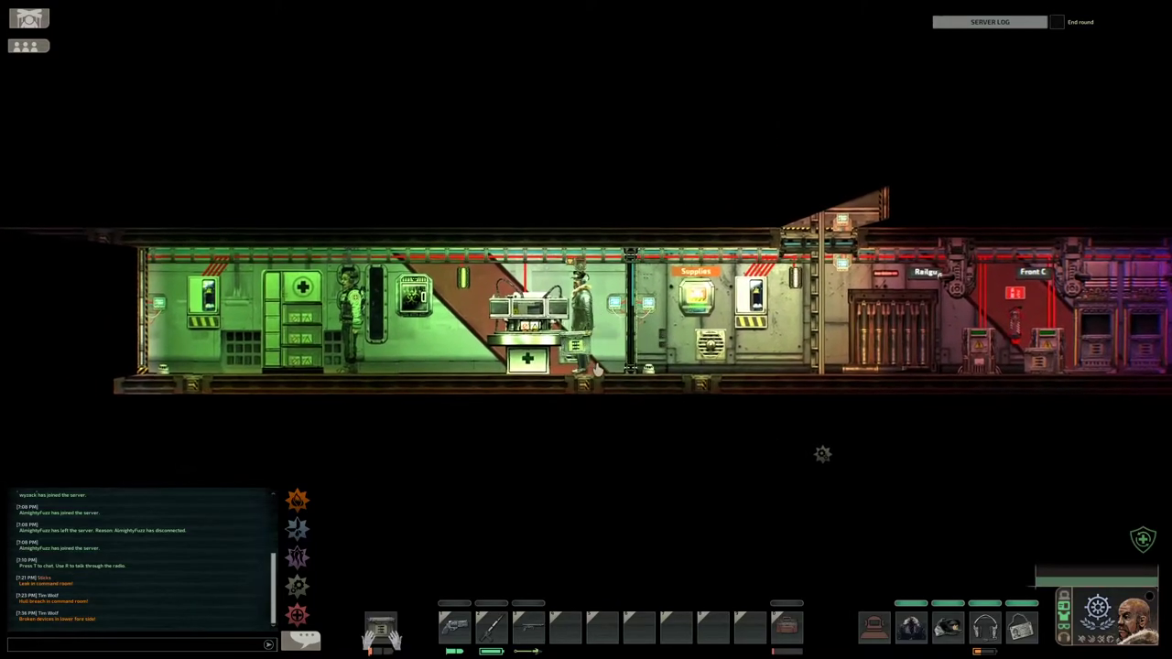
key(d)
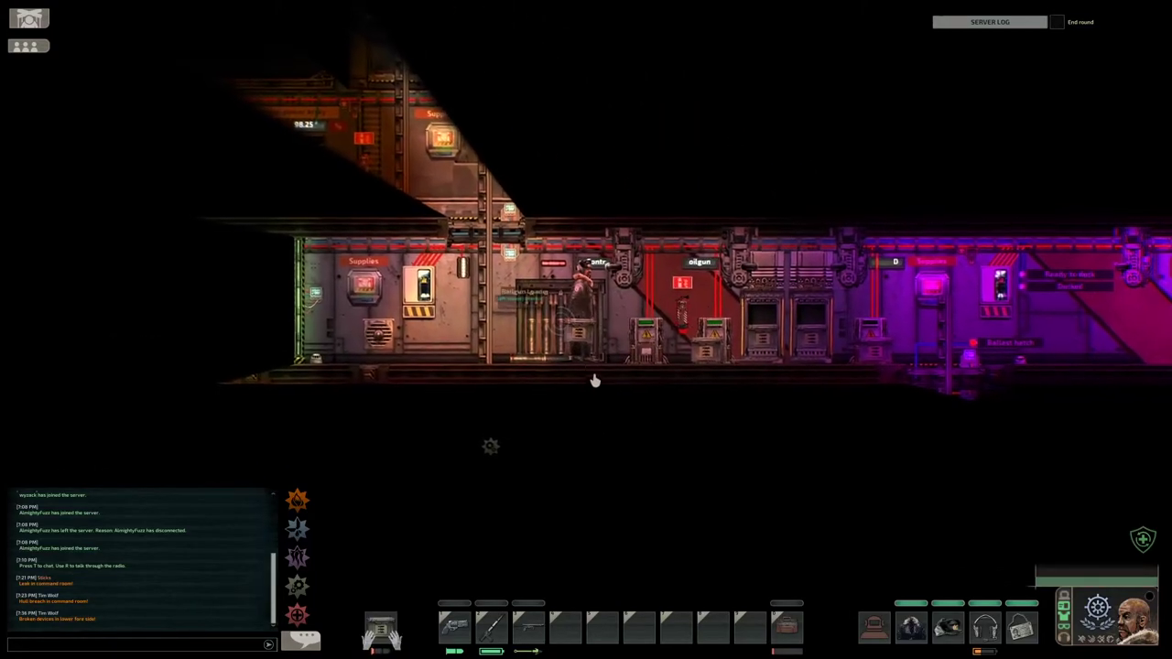
click(380, 630)
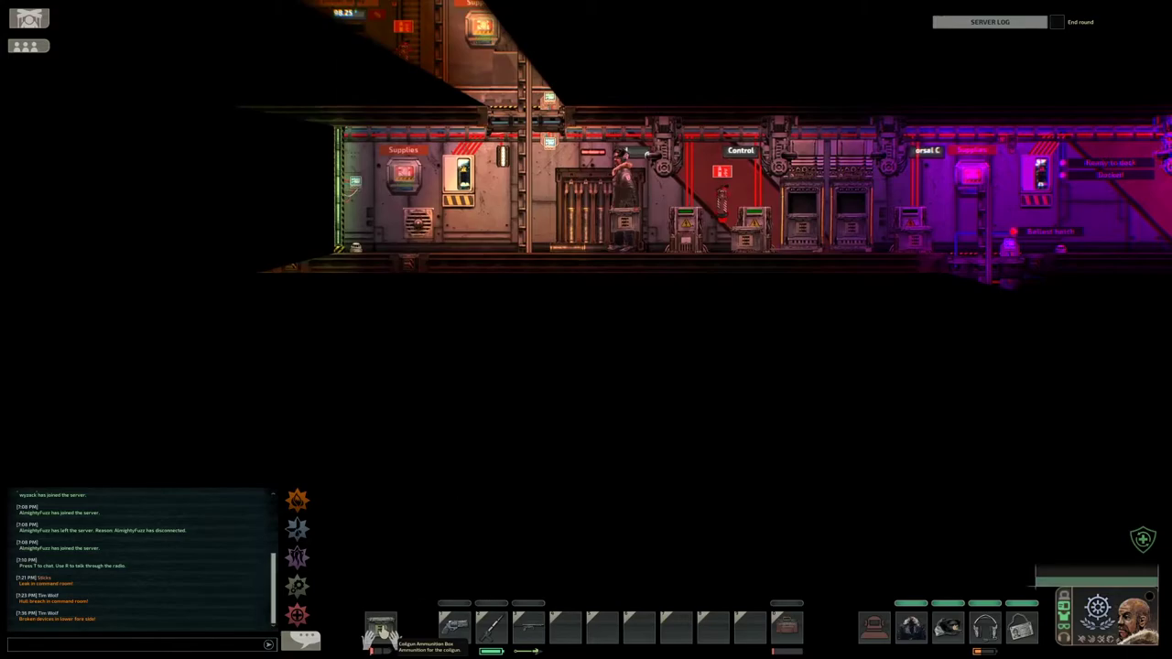
key(a)
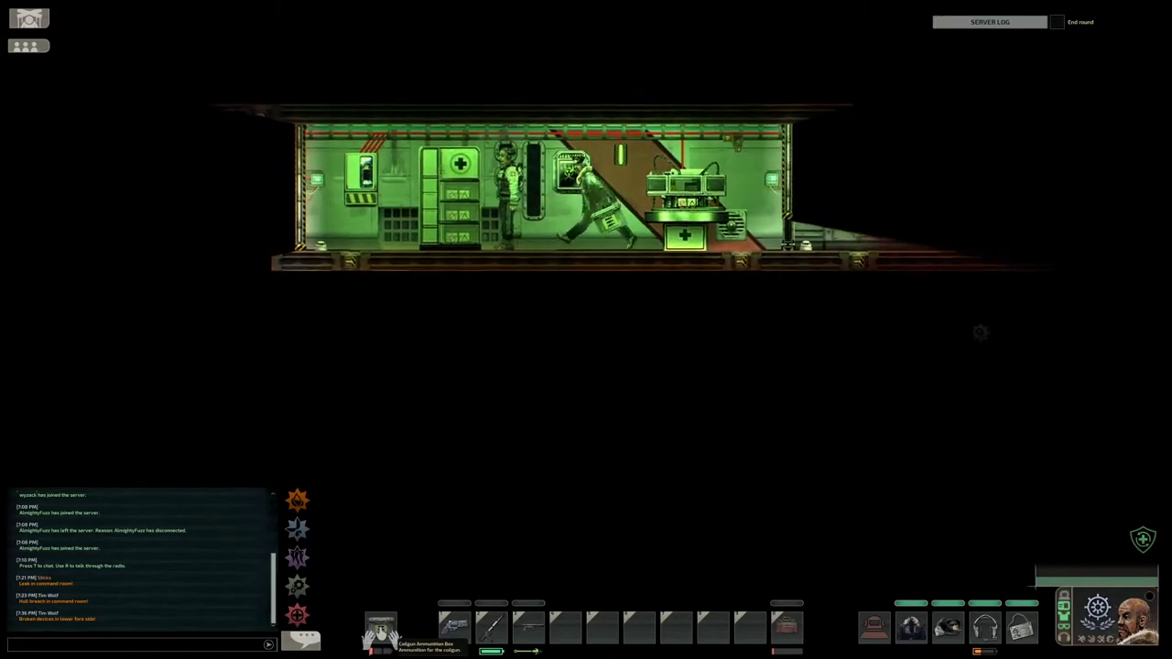
key(a)
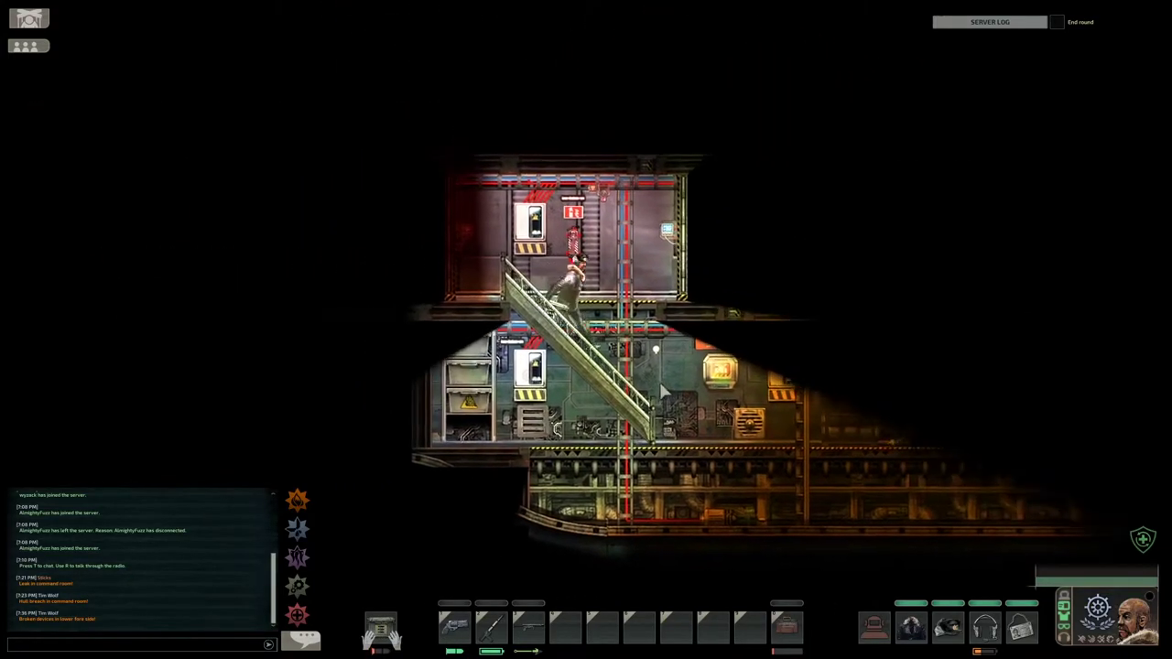
key(d)
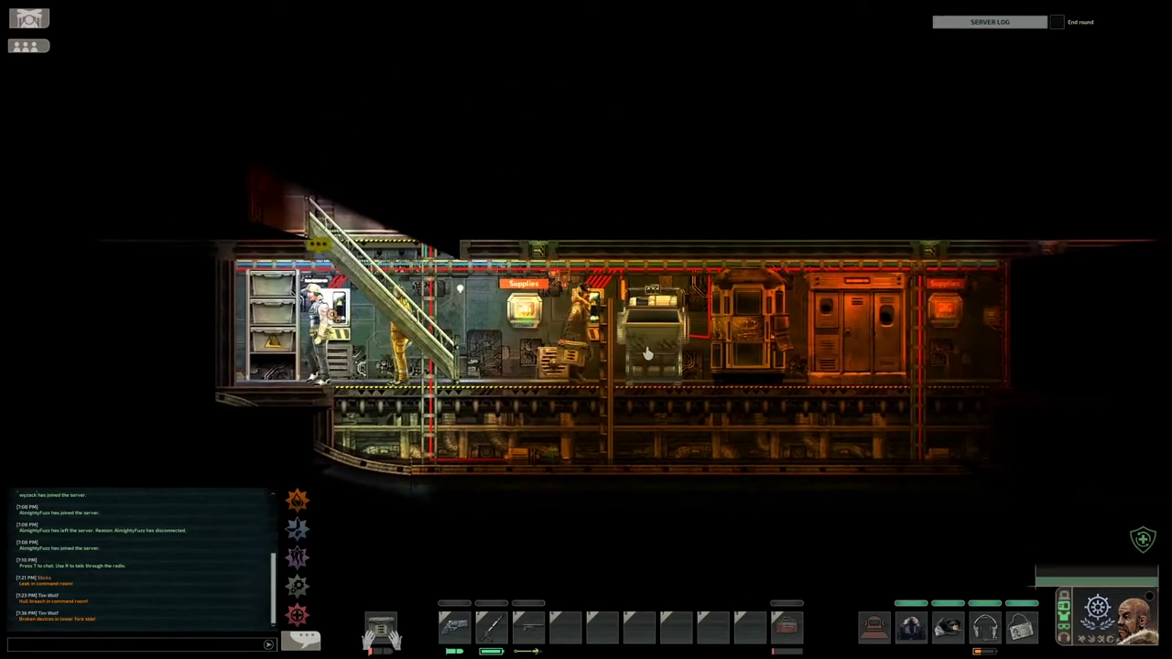
- Start the lower-deck deconstructor, then walk upstairs and right to the ladder
click(649, 354)
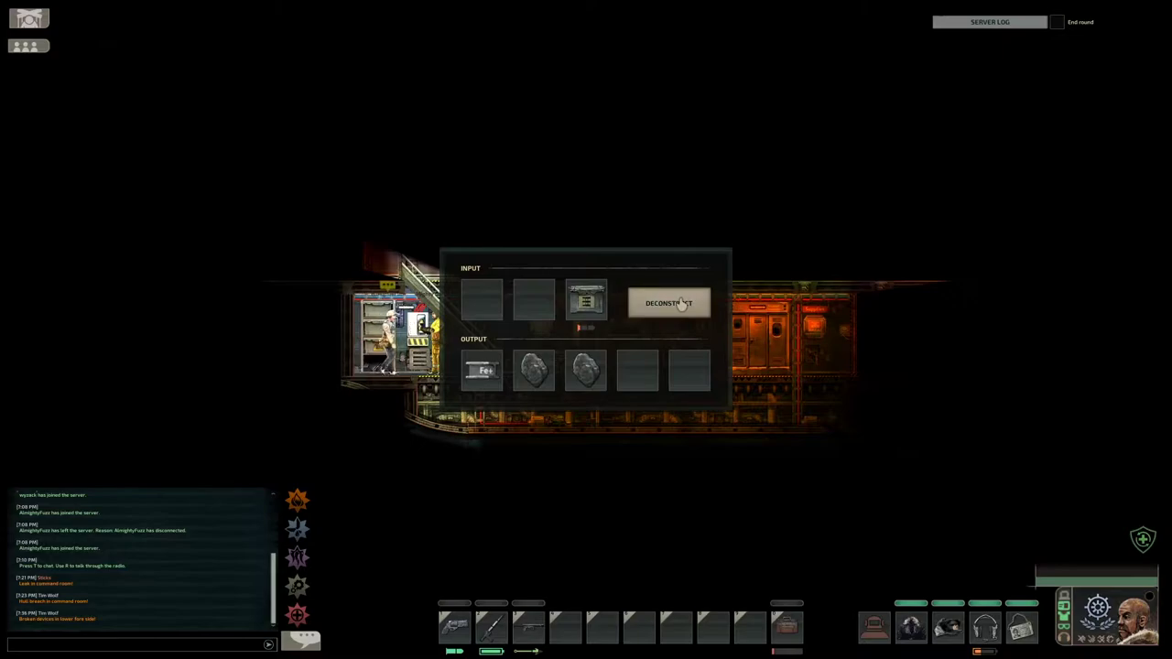
key(a)
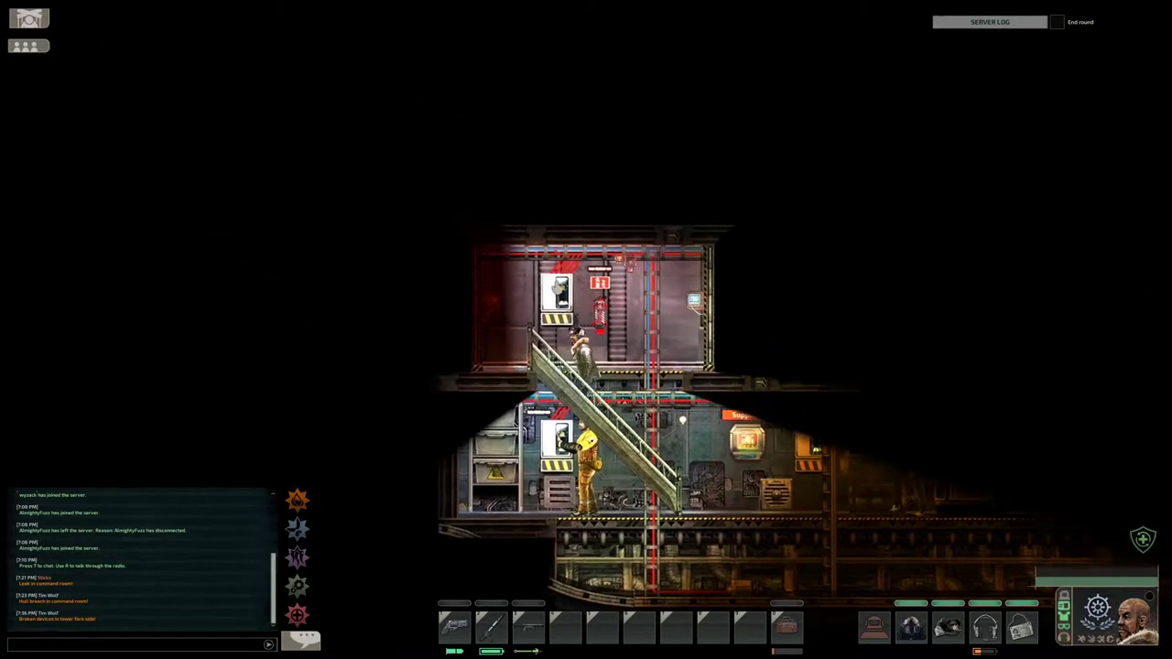
key(w)
key(d)
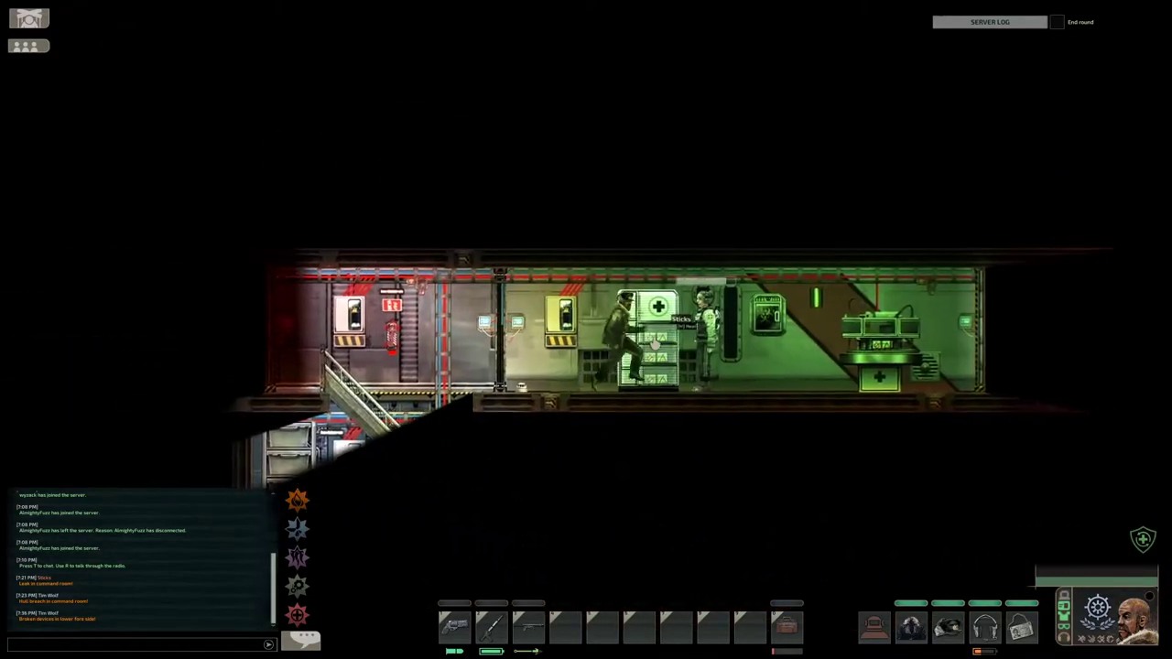
key(d)
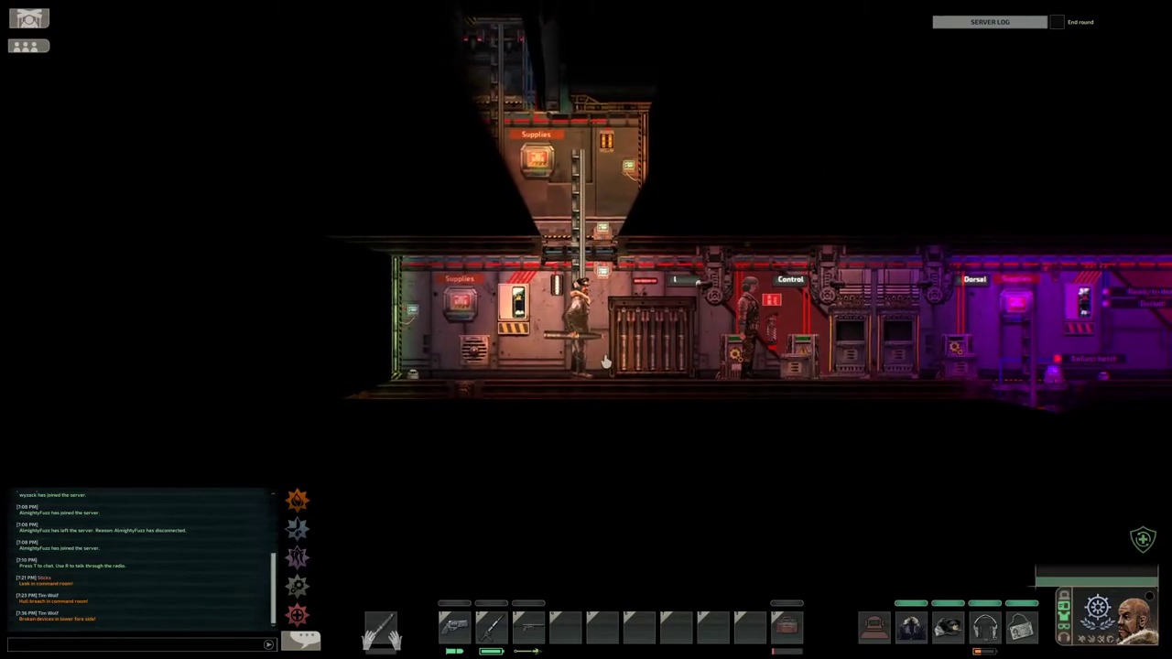
key(w)
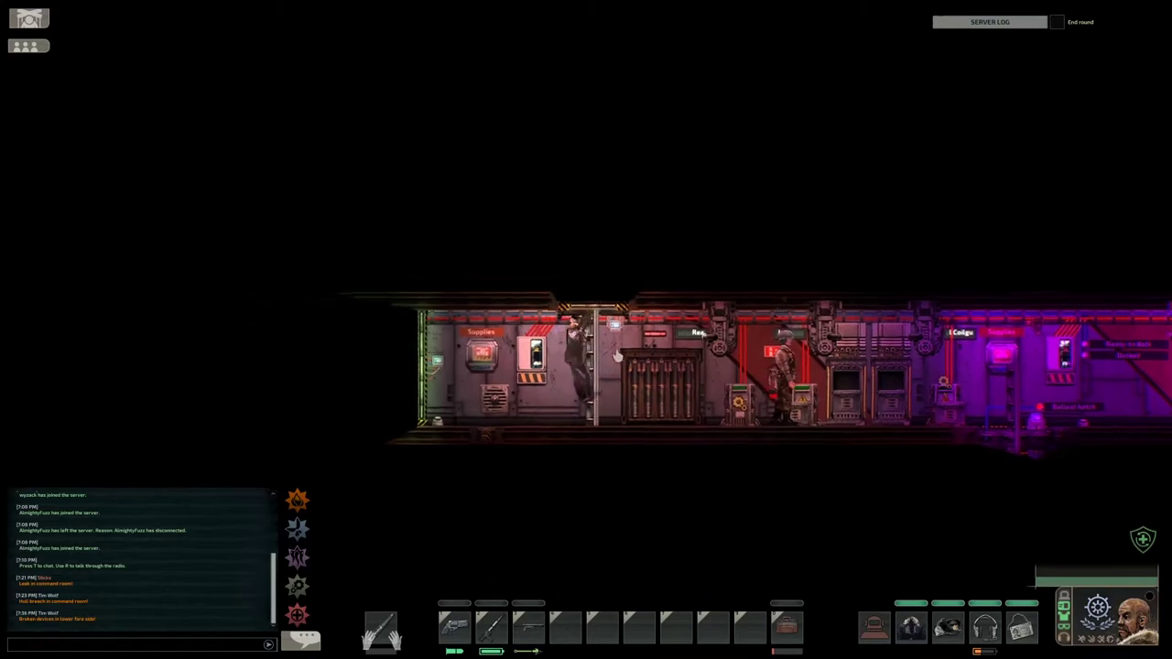
- Open the hatch above the ladder, climb through, and open the railgun shell rack
click(612, 295)
key(w)
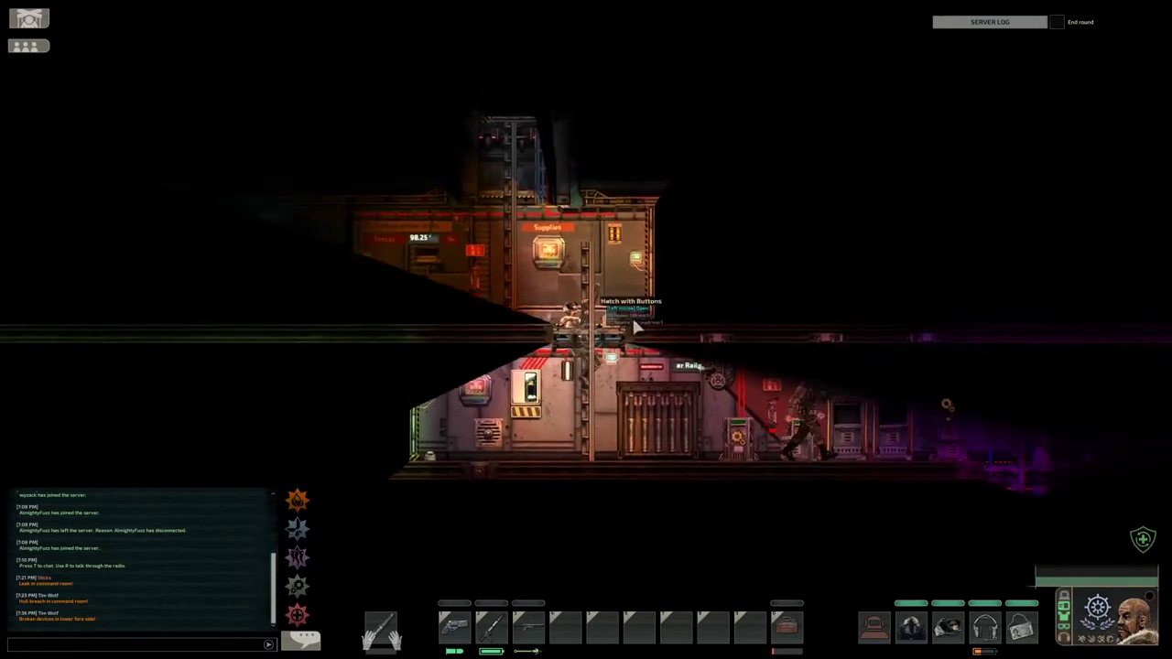
click(643, 346)
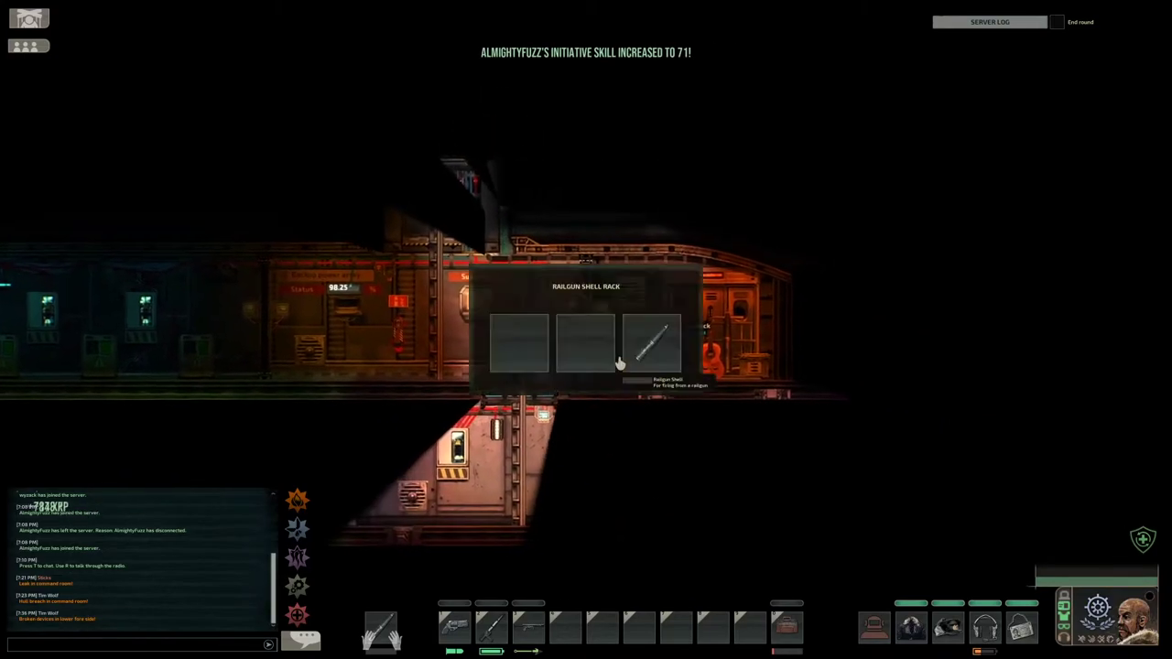
scroll(638, 364, down, 3)
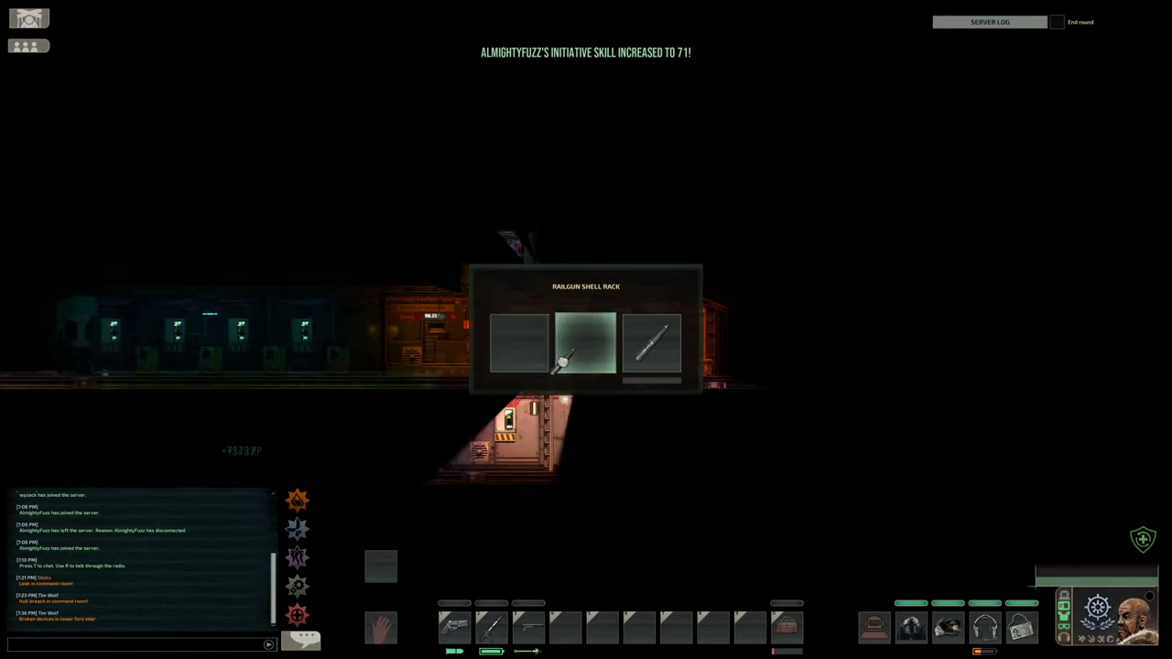
- Check the large steel cabinet, then fill the railgun shell rack to two shells
key(d)
click(673, 365)
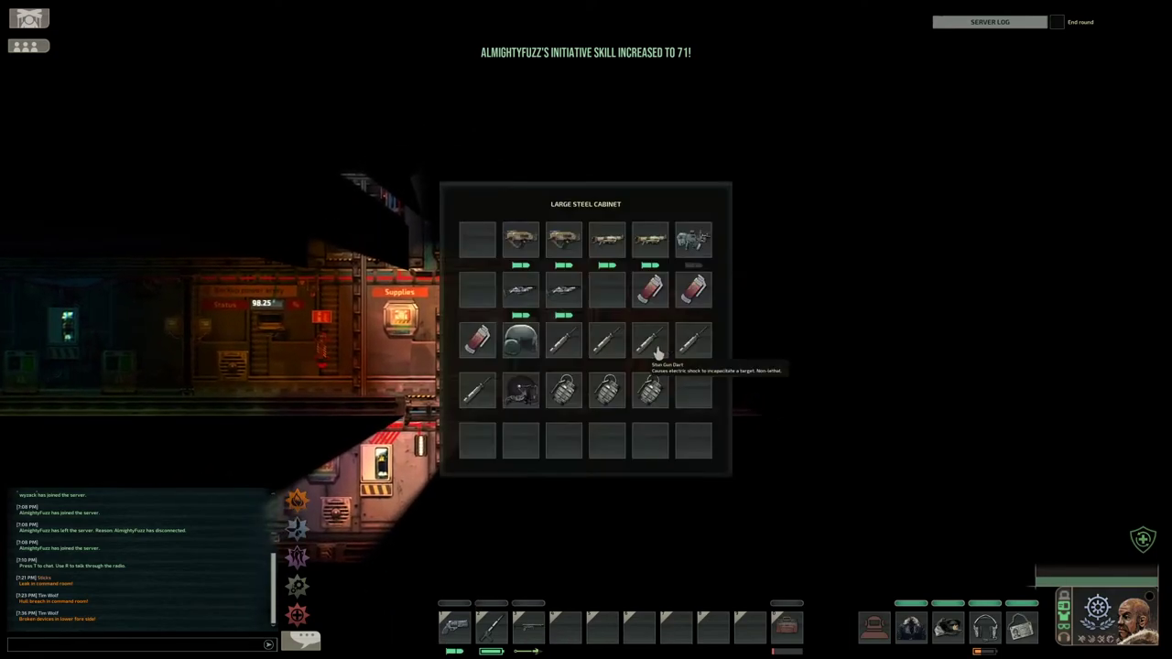
key(a)
click(641, 346)
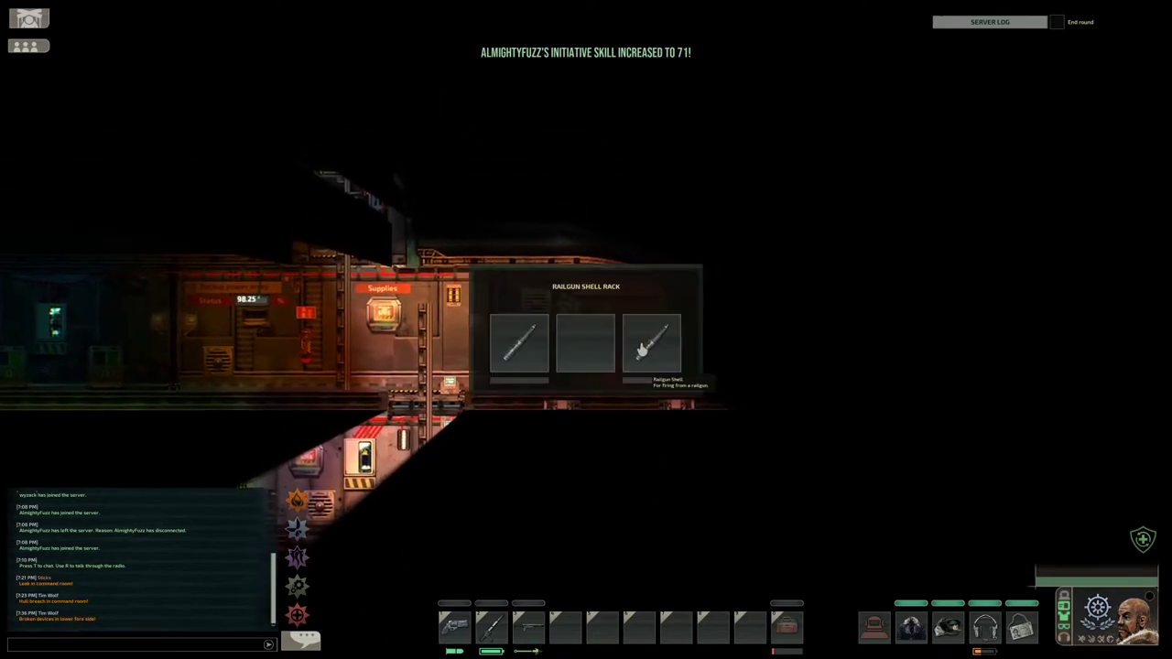
drag(643, 348, 568, 593)
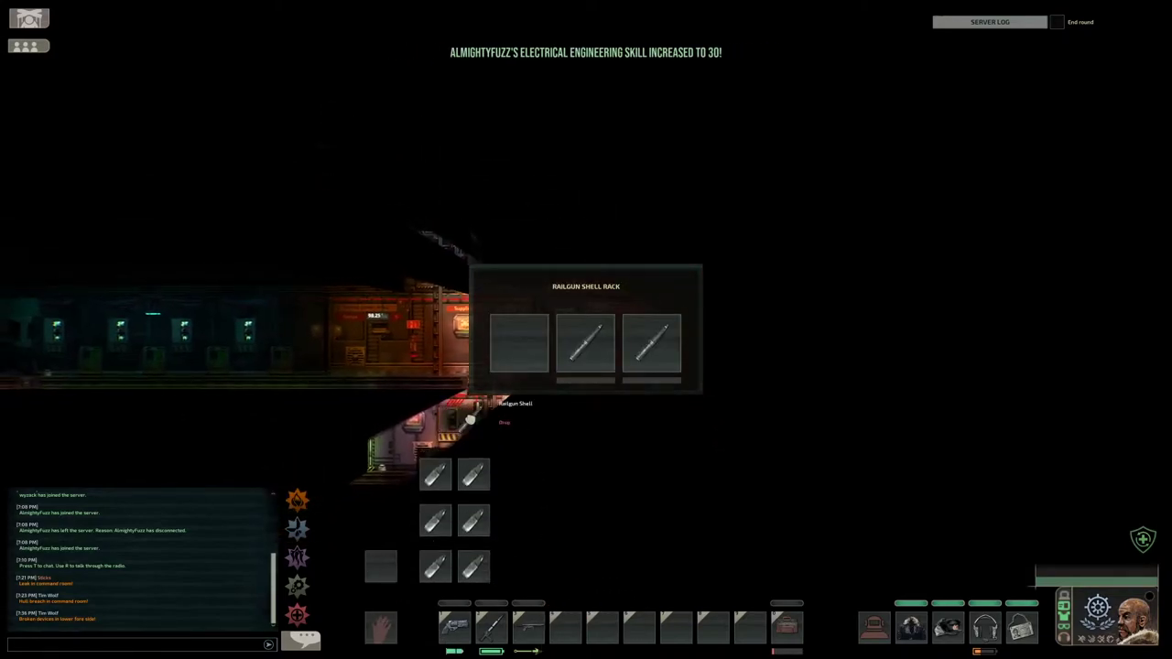
click(562, 433)
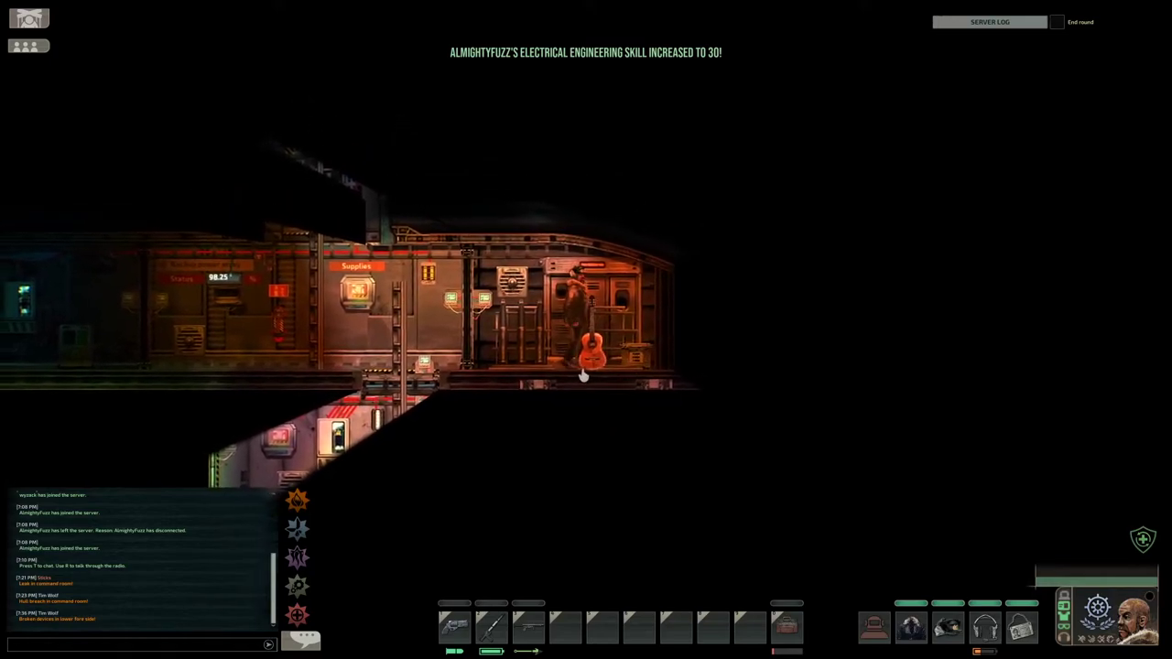
- Walk back down the ladder to the command room and man the navigation terminal
key(a)
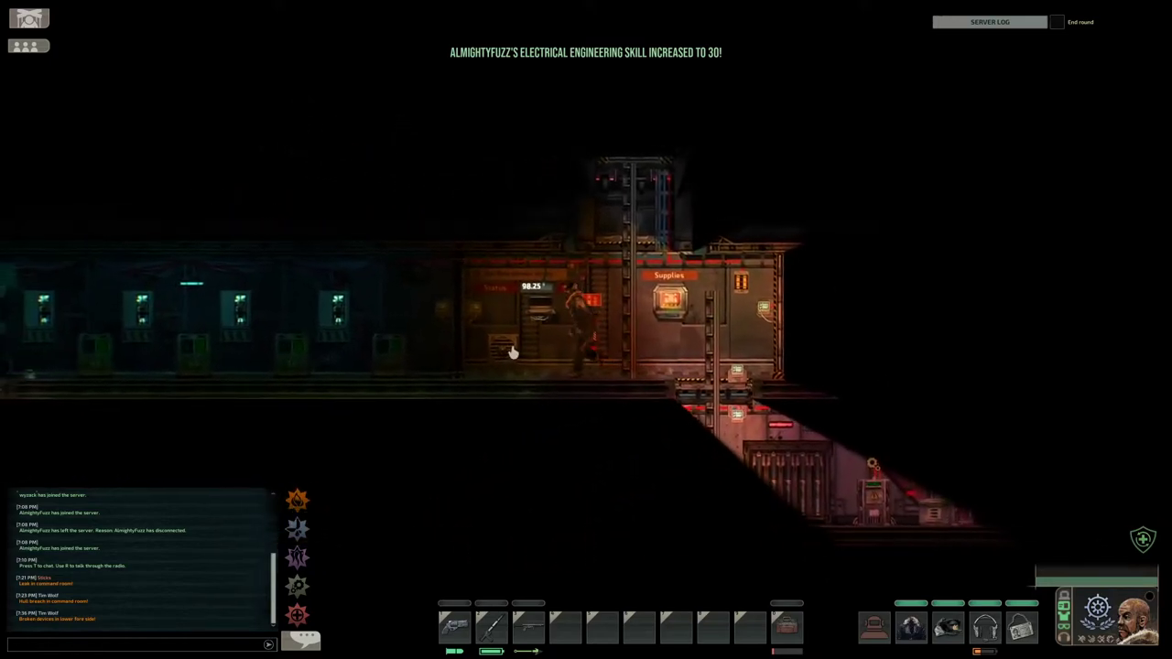
key(d)
key(s)
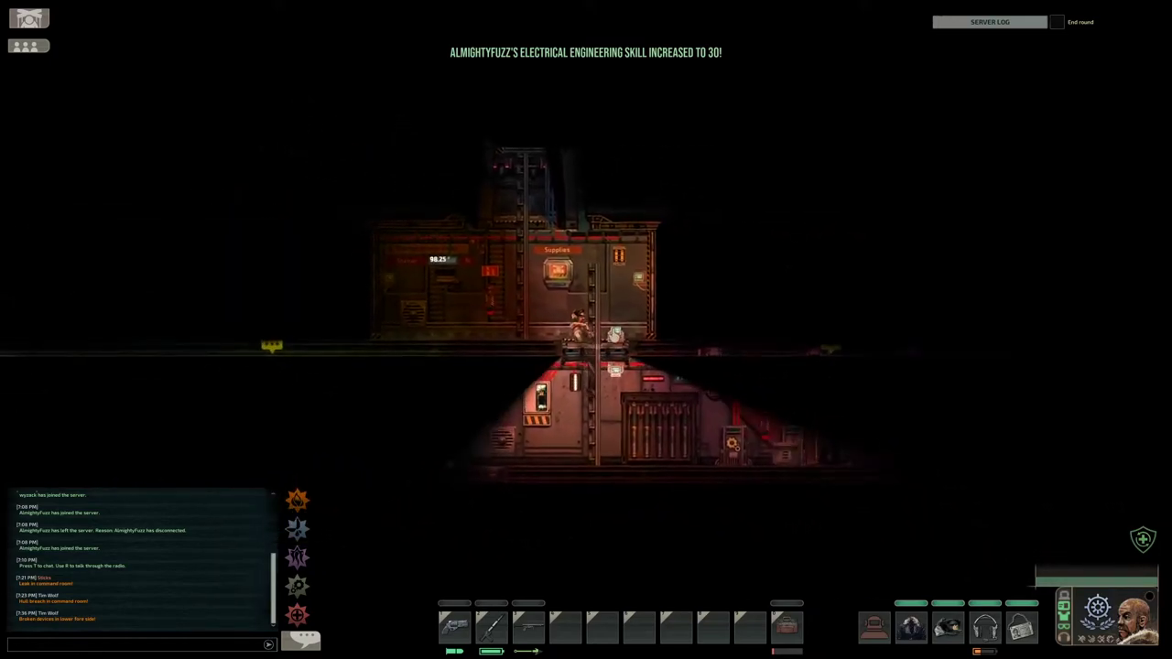
key(s)
key(d)
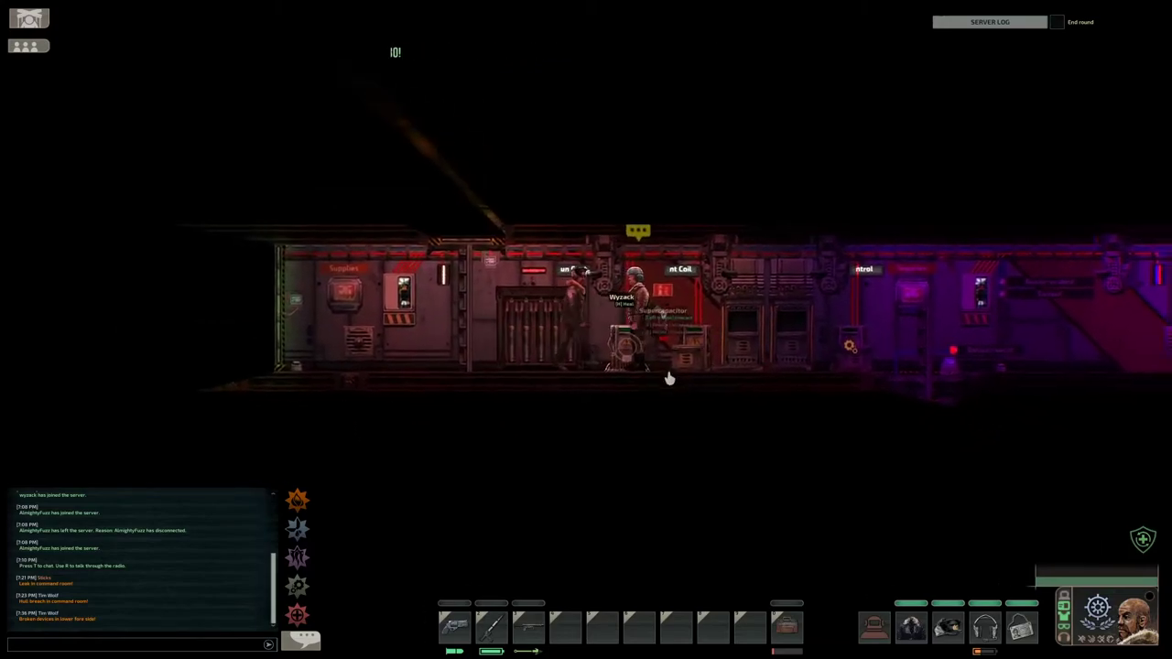
key(d)
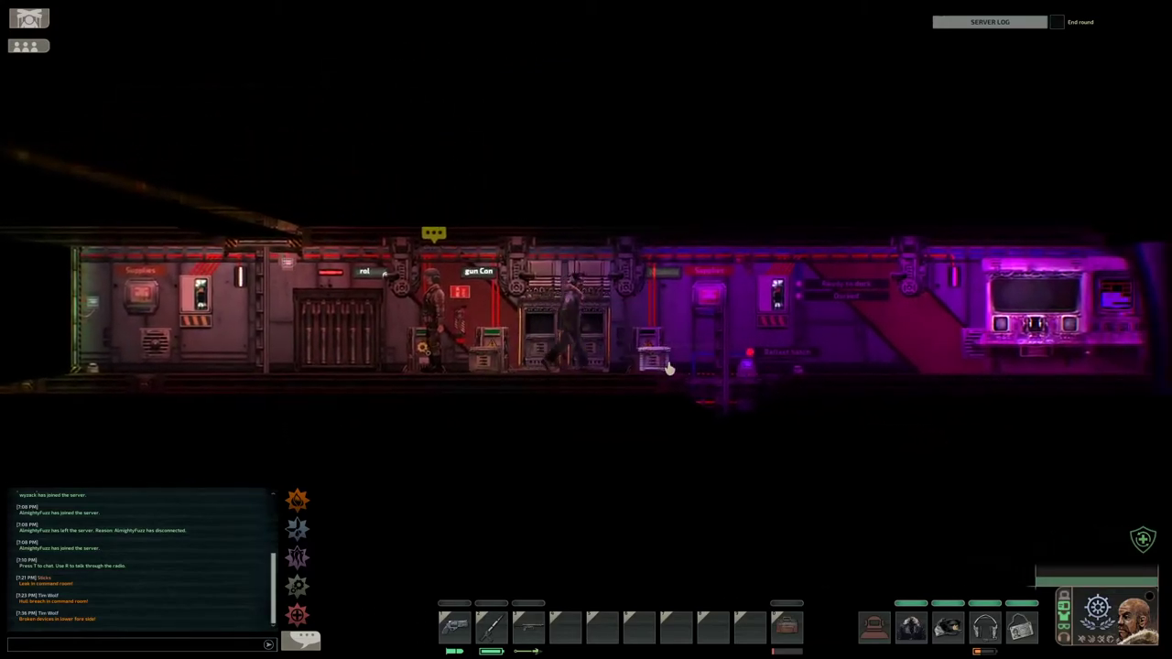
key(d)
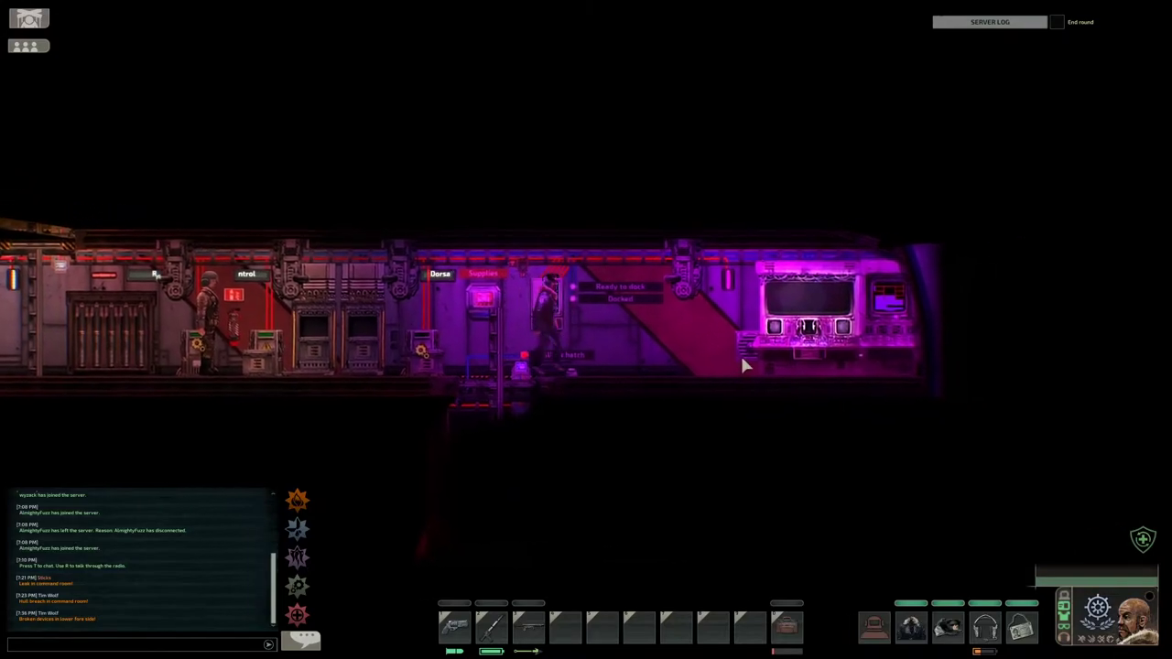
key(d)
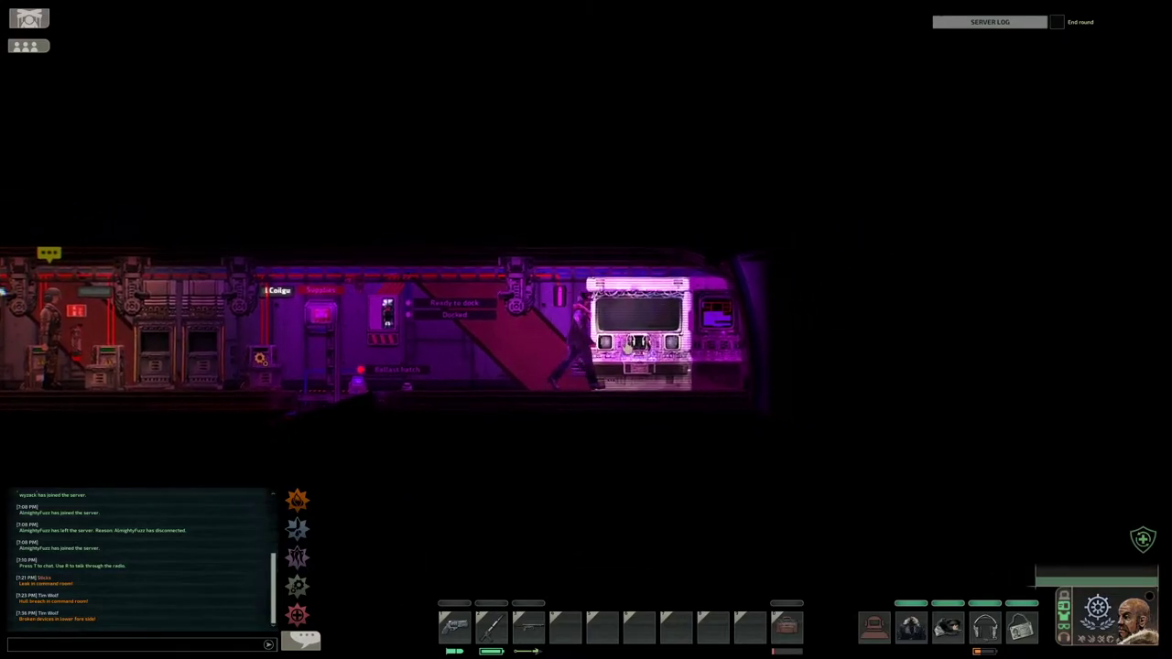
key(e)
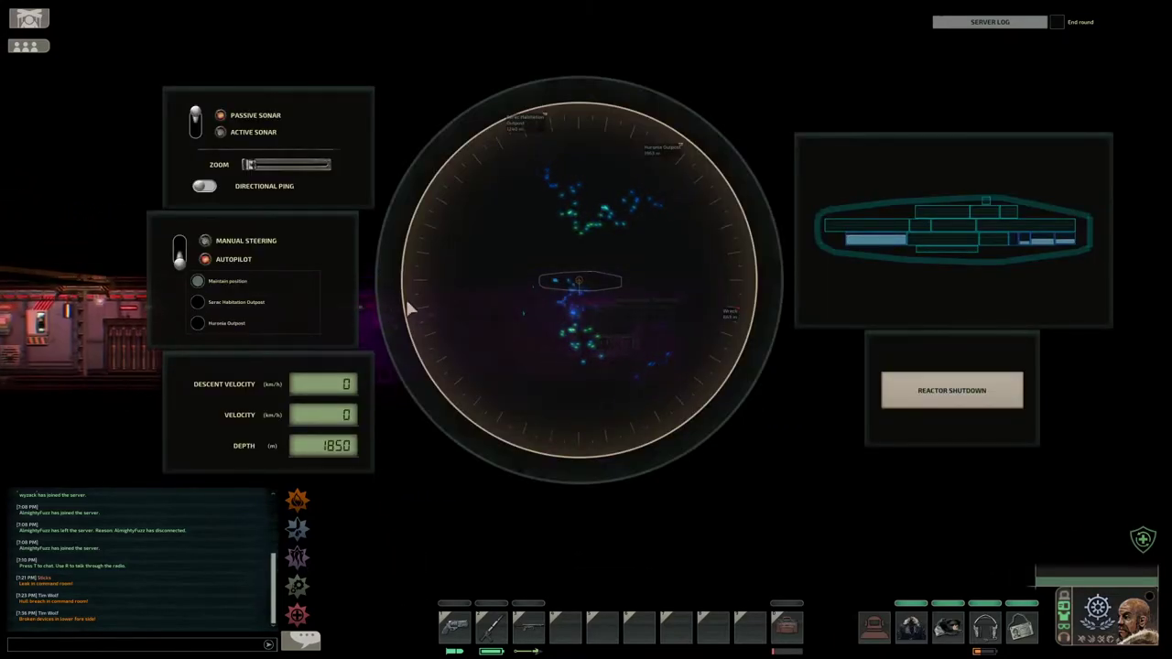
- Turn on active sonar, take manual steering, and steer up-left, then down-right, at reduced speed
click(220, 132)
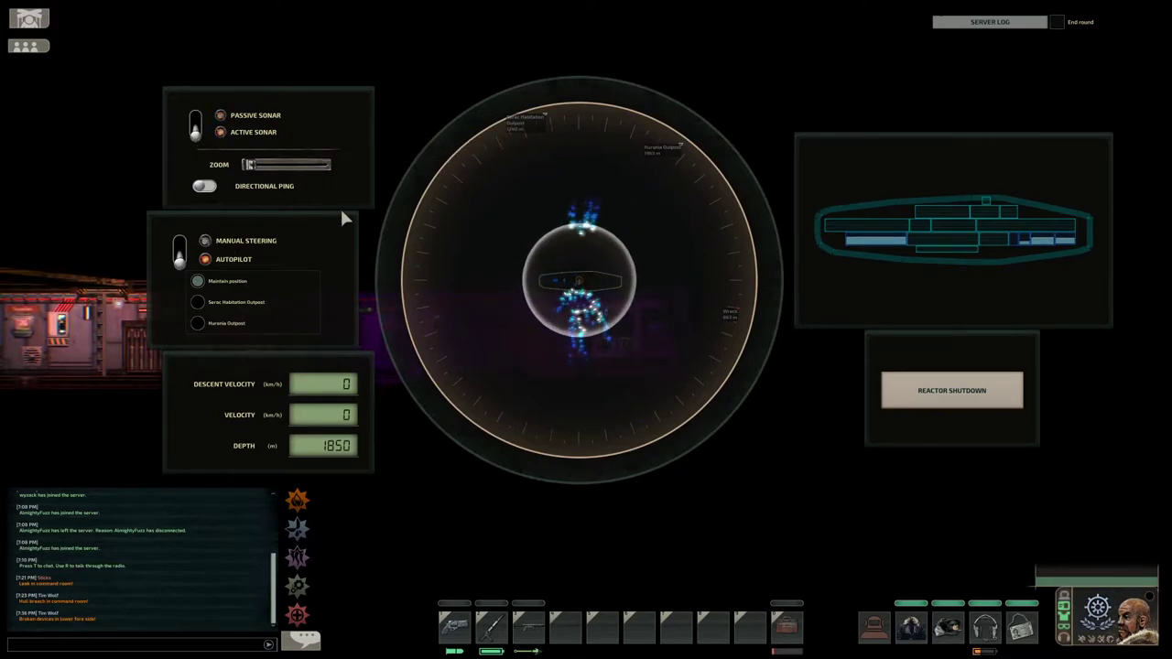
click(181, 249)
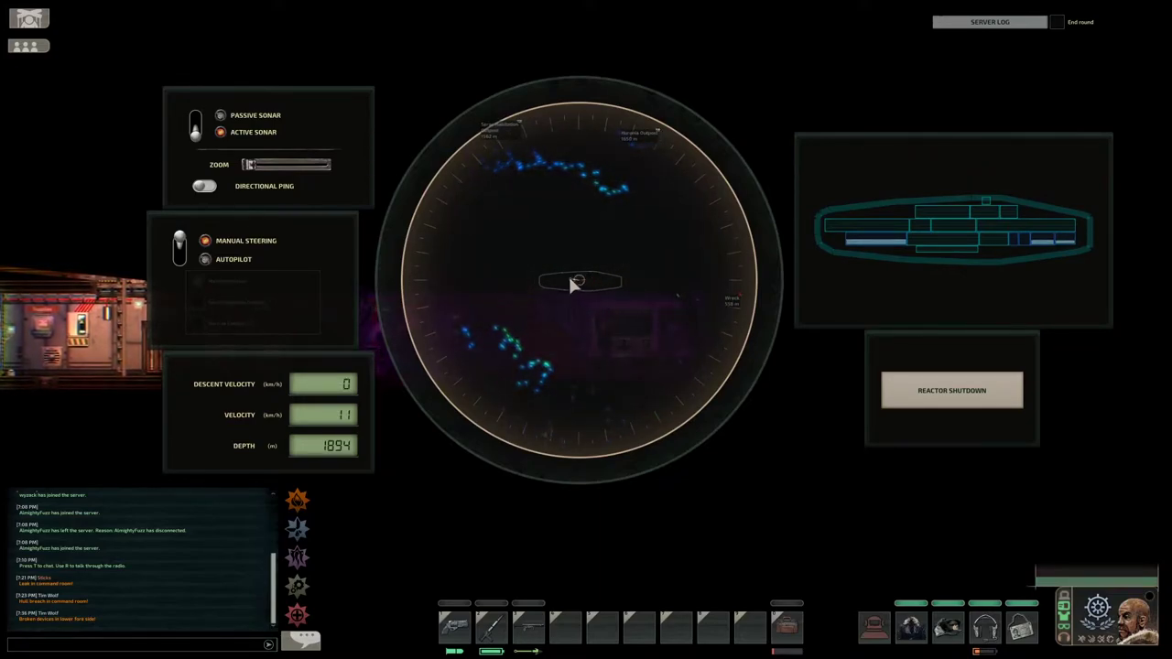
click(493, 238)
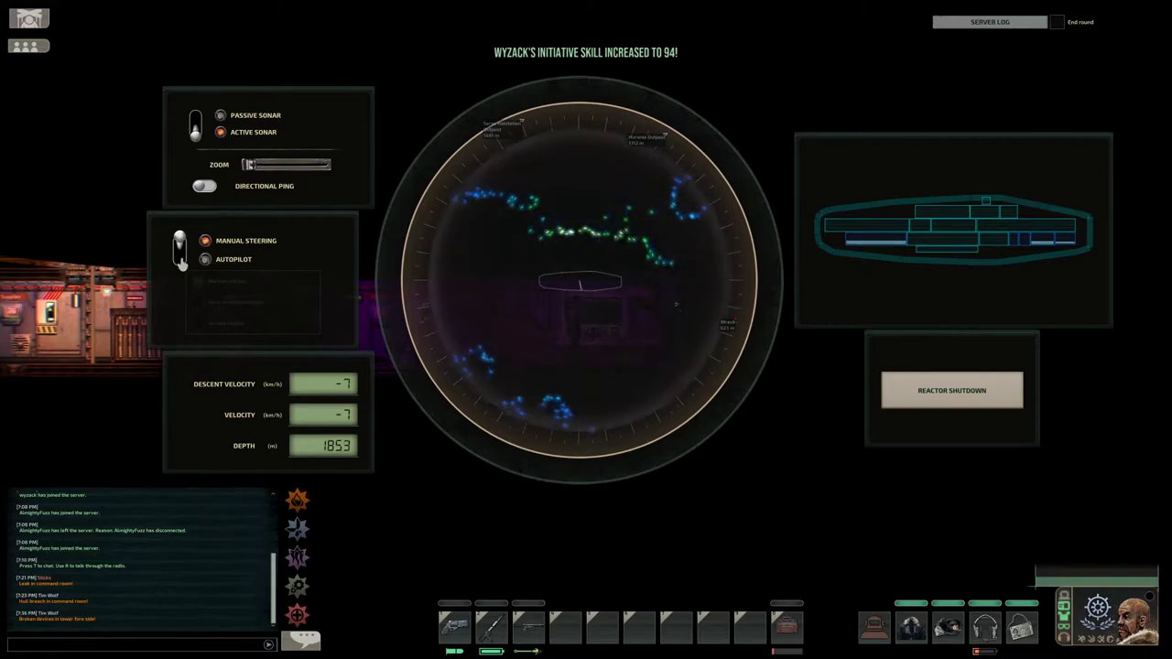
click(600, 302)
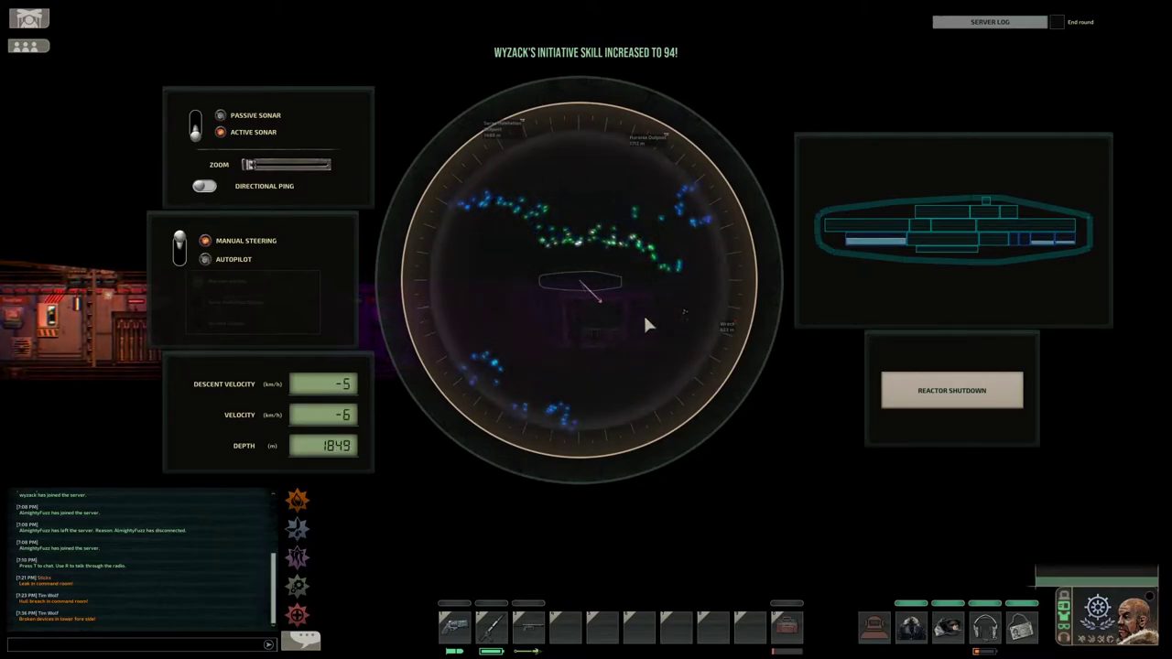
click(589, 284)
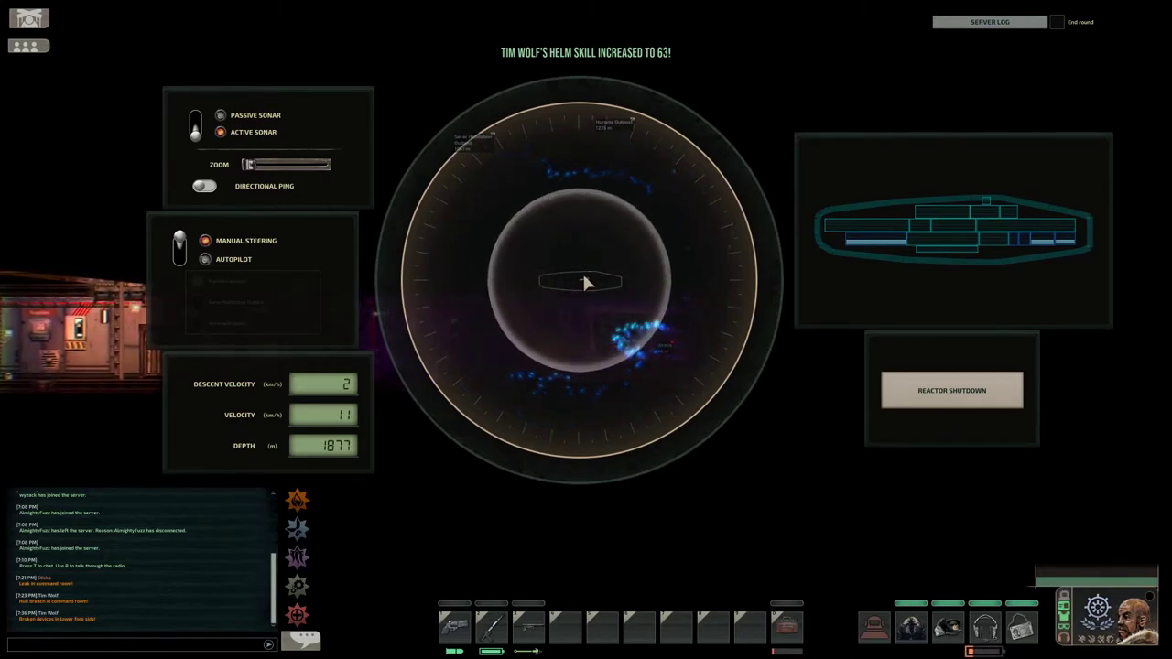
- Return steering to the autopilot, set sonar back to passive, and leave the navigation terminal
click(205, 259)
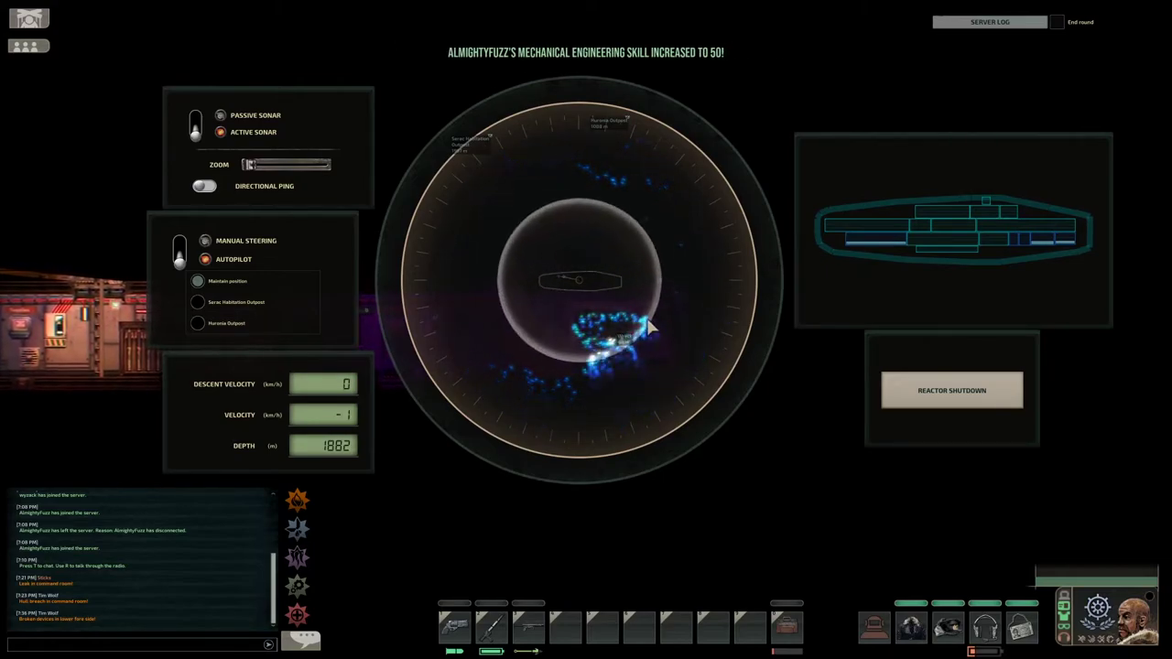
click(196, 117)
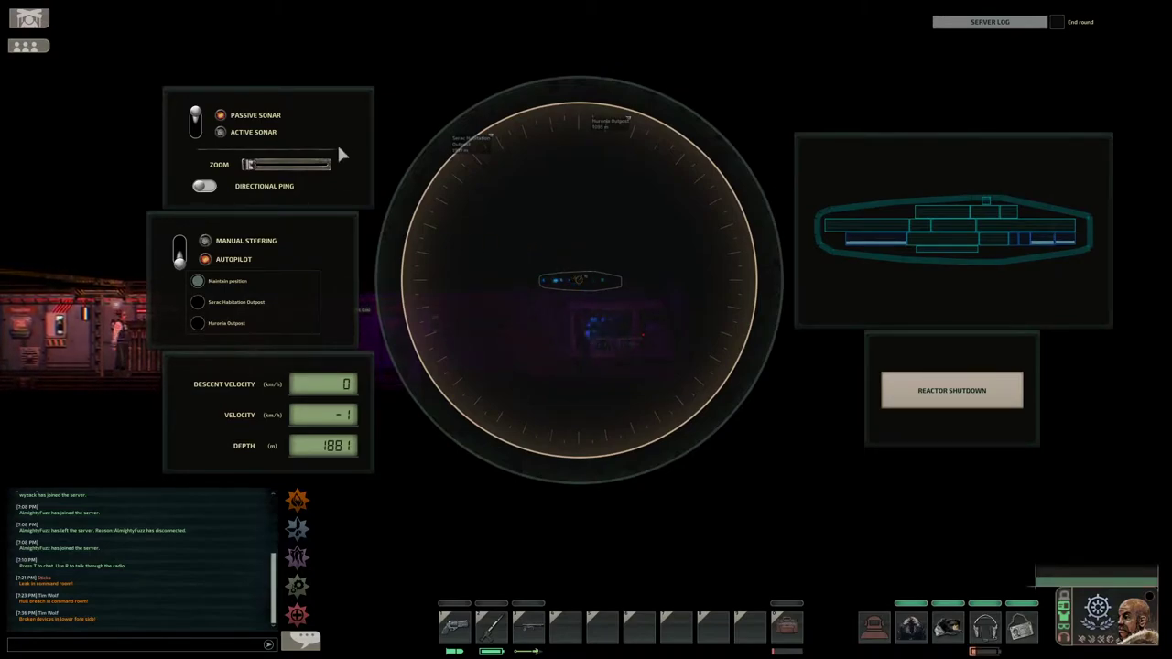
click(395, 133)
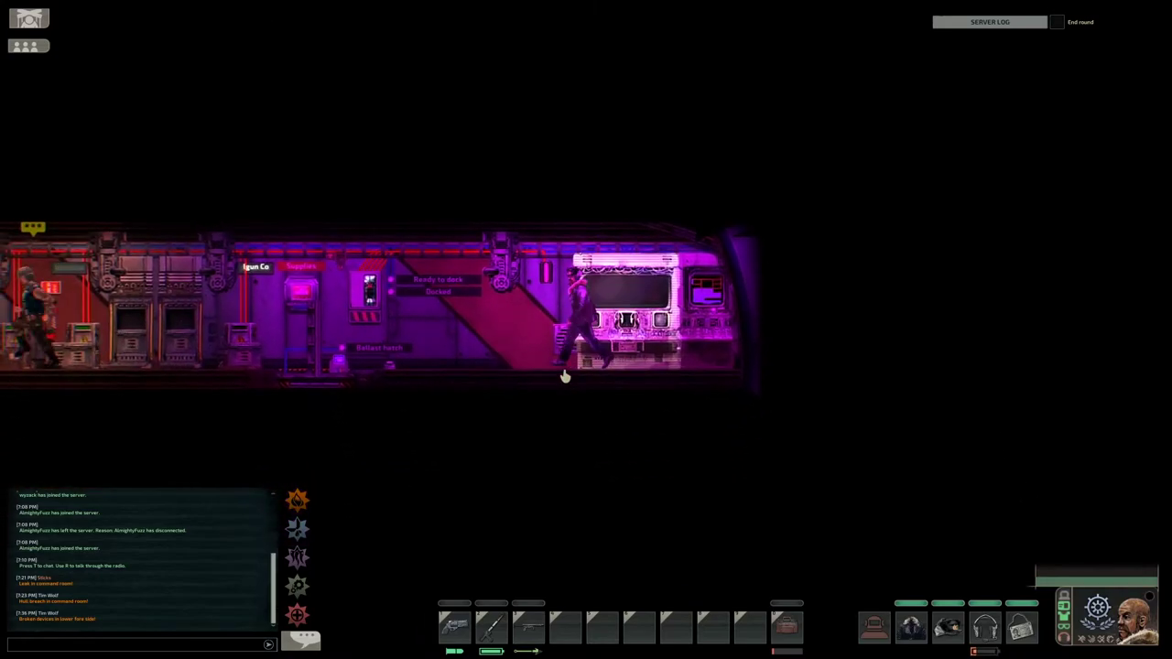
- Walk left along the lower corridor to the spot beneath the ladder shaft
key(a)
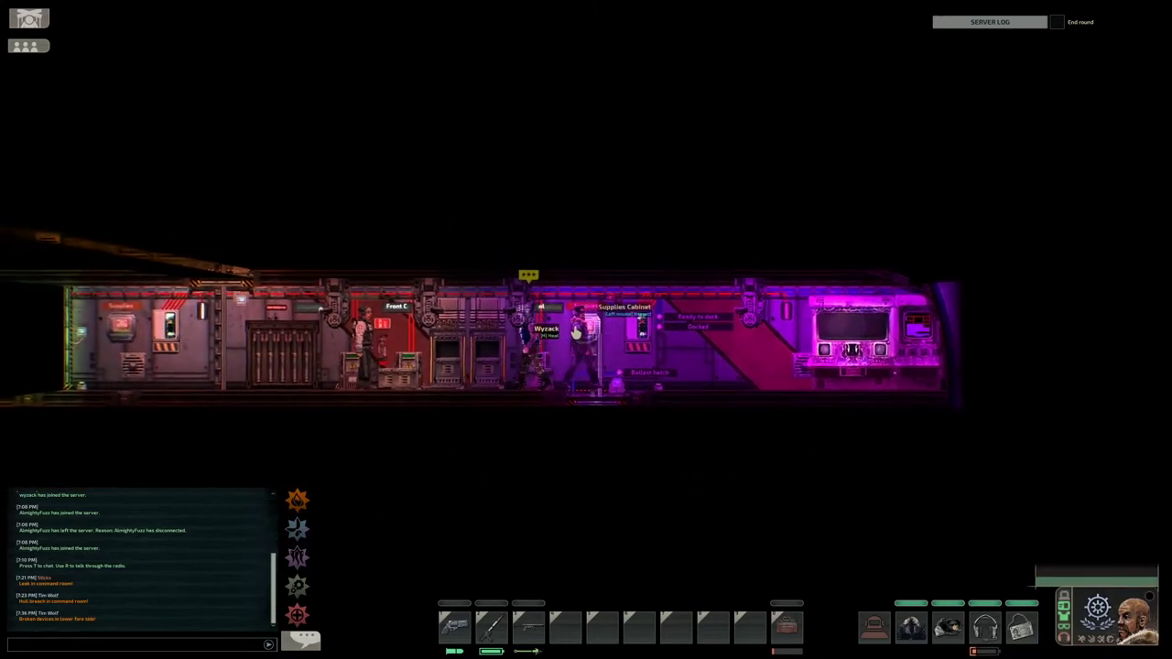
key(a)
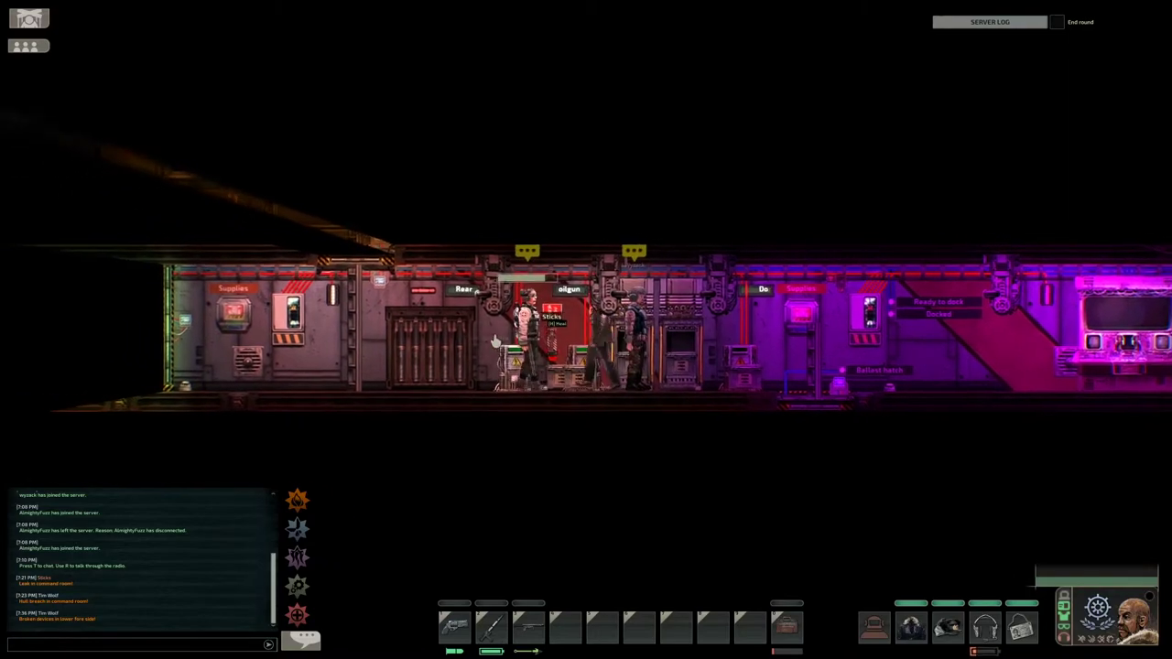
key(a)
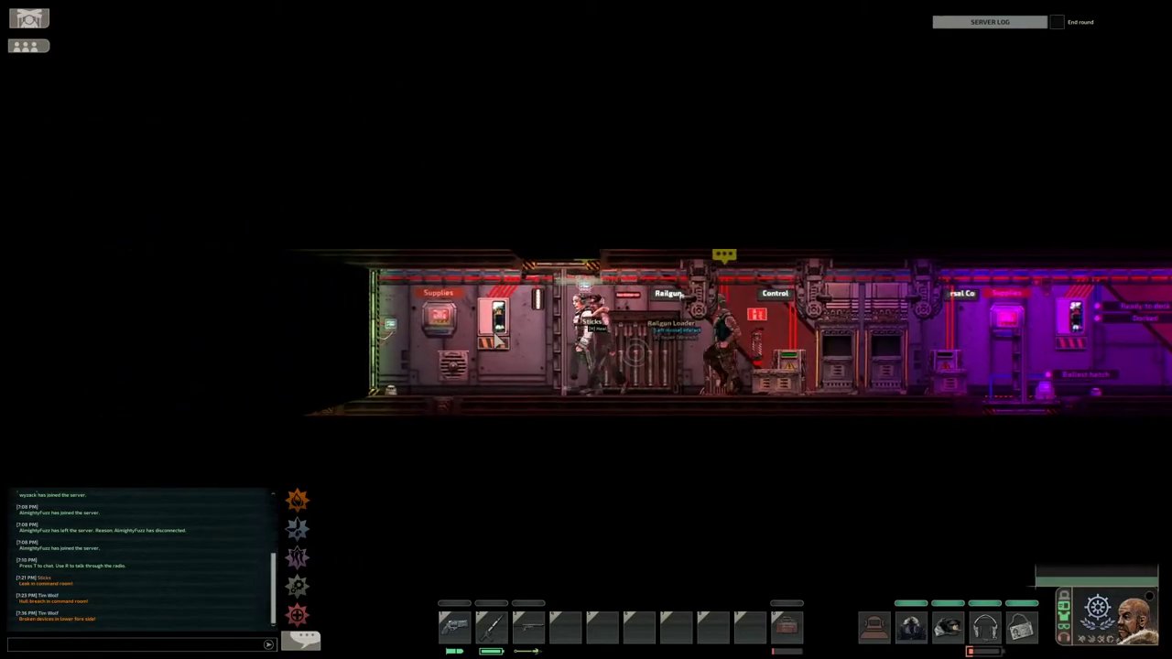
key(a)
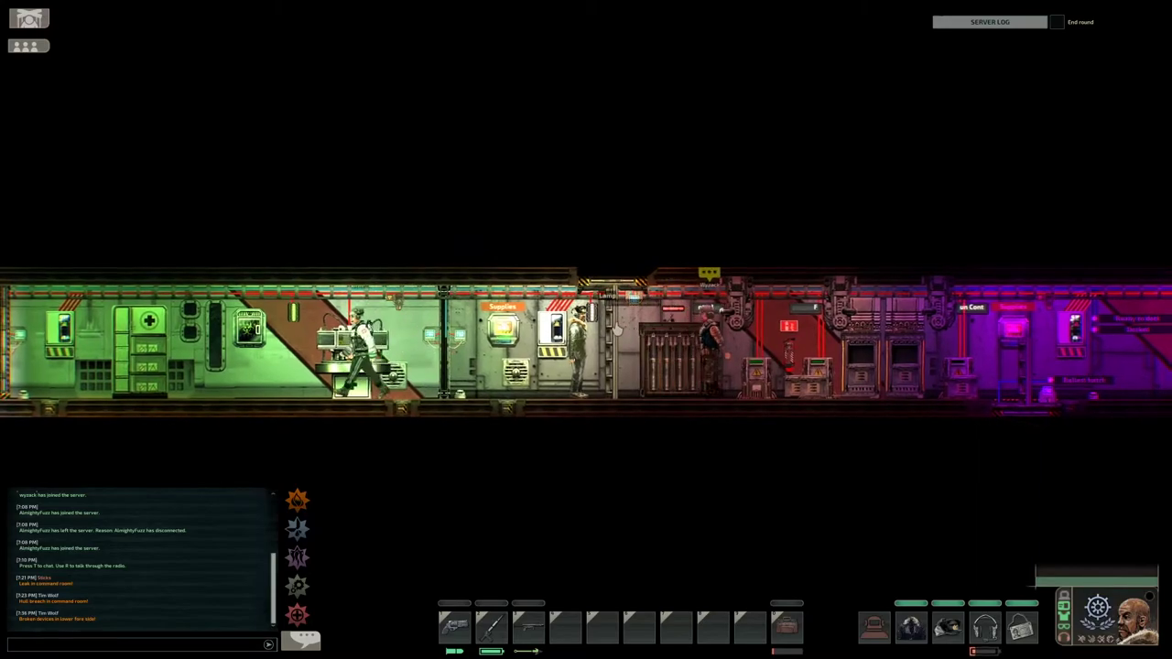
key(d)
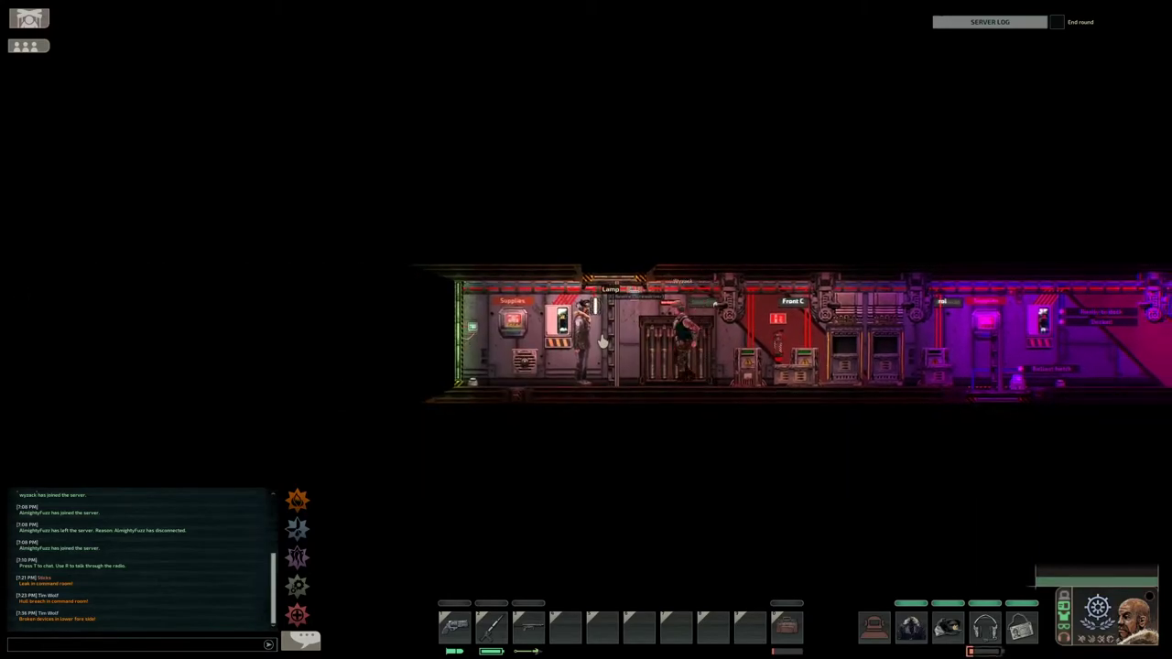
key(a)
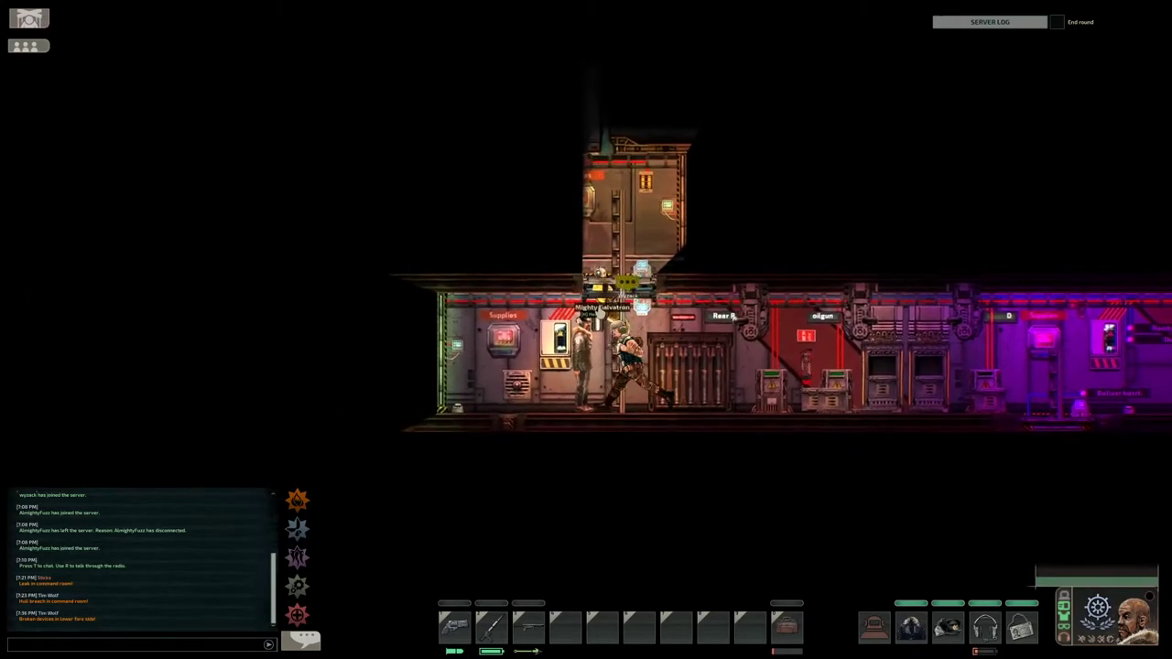
- Climb the ladder through the hatch into the upper supplies room
key(a)
key(d)
key(w)
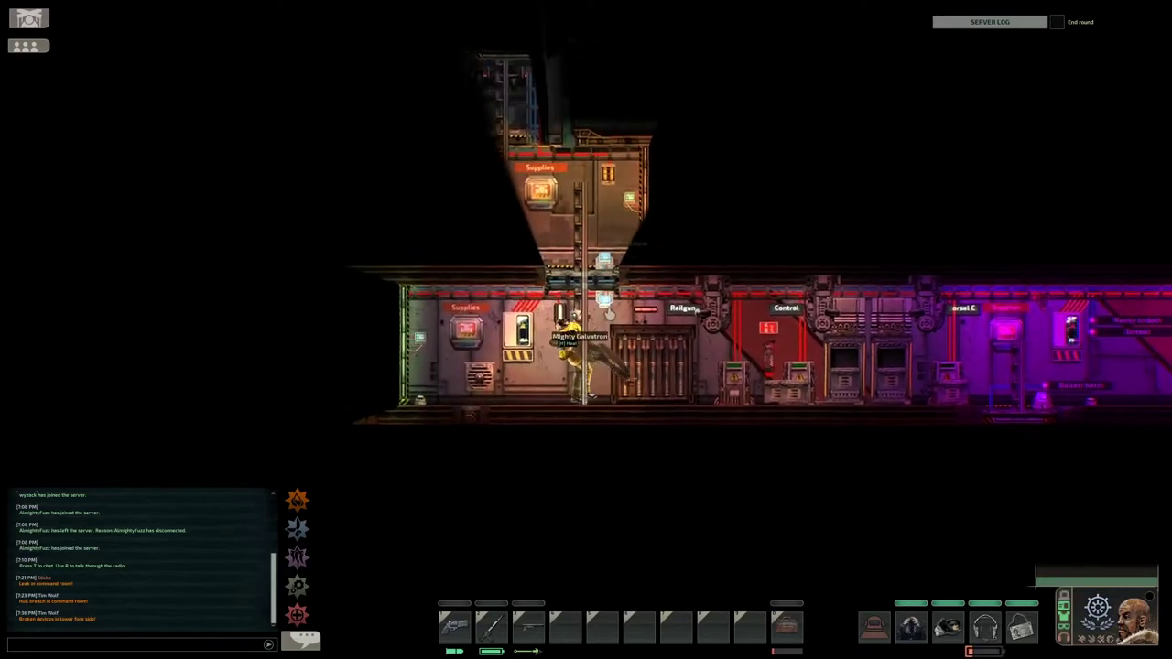
key(d)
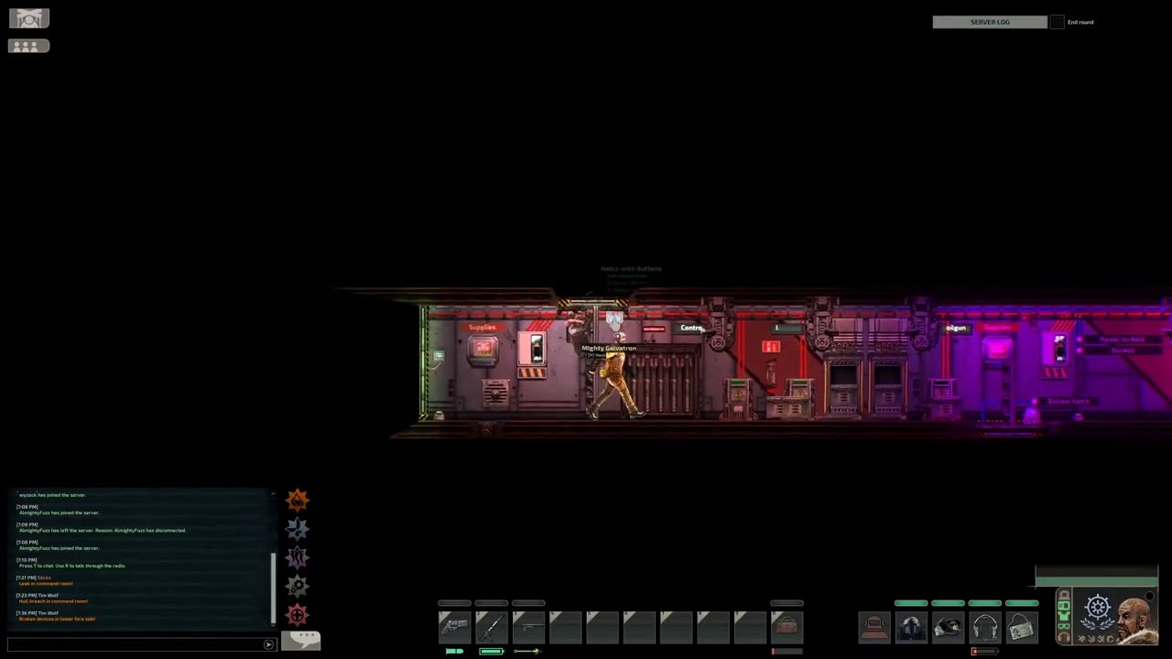
key(w)
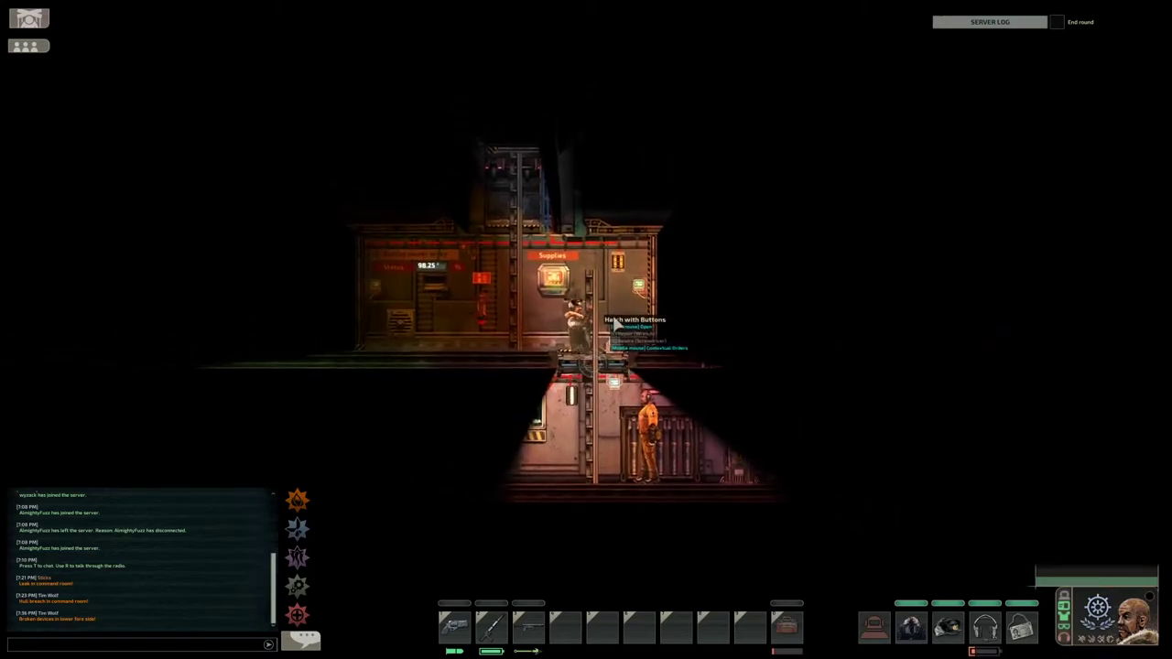
key(w)
key(a)
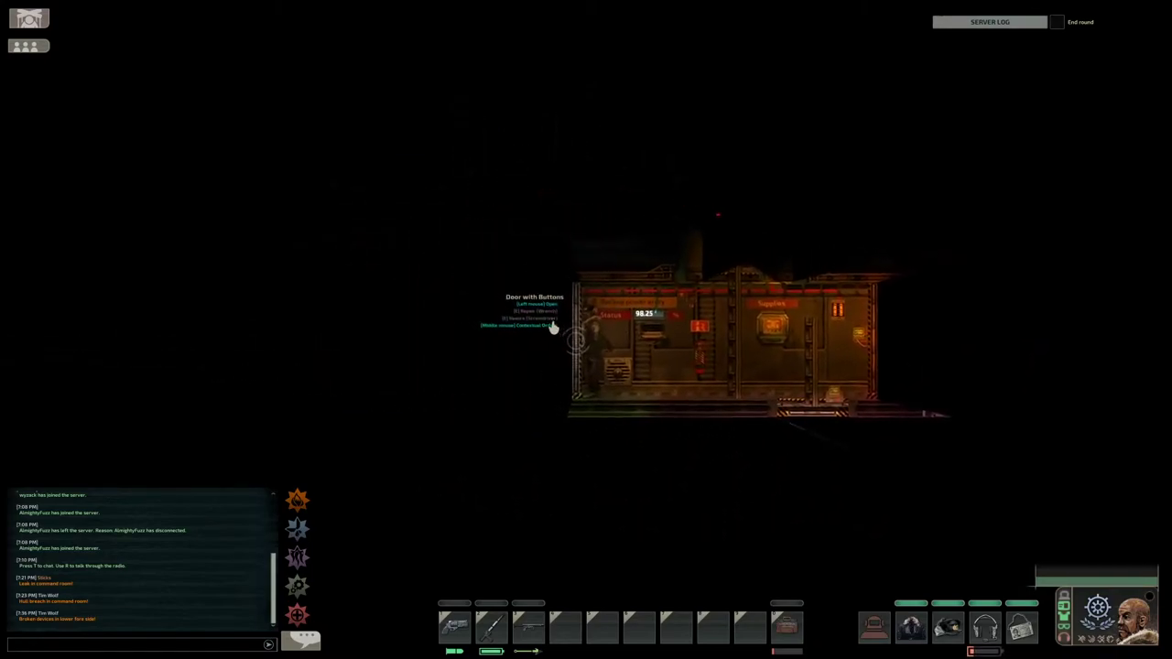
- Open the dark room's door and take both oxygen tanks from the Oxygen Generator
click(556, 328)
key(a)
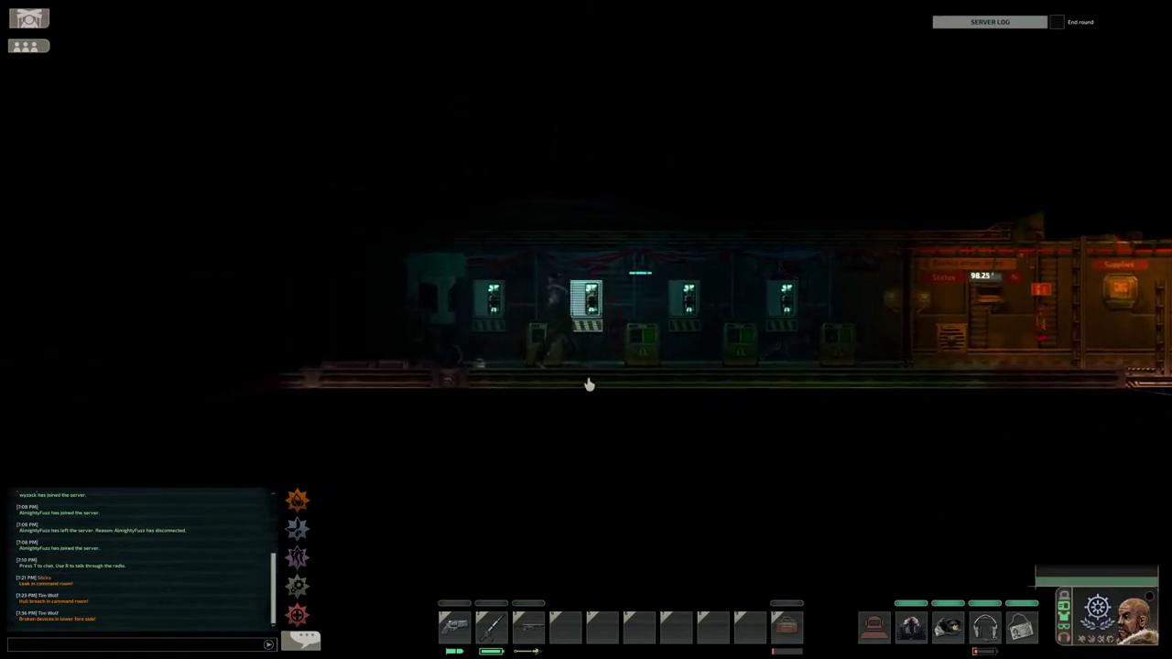
key(a)
key(e)
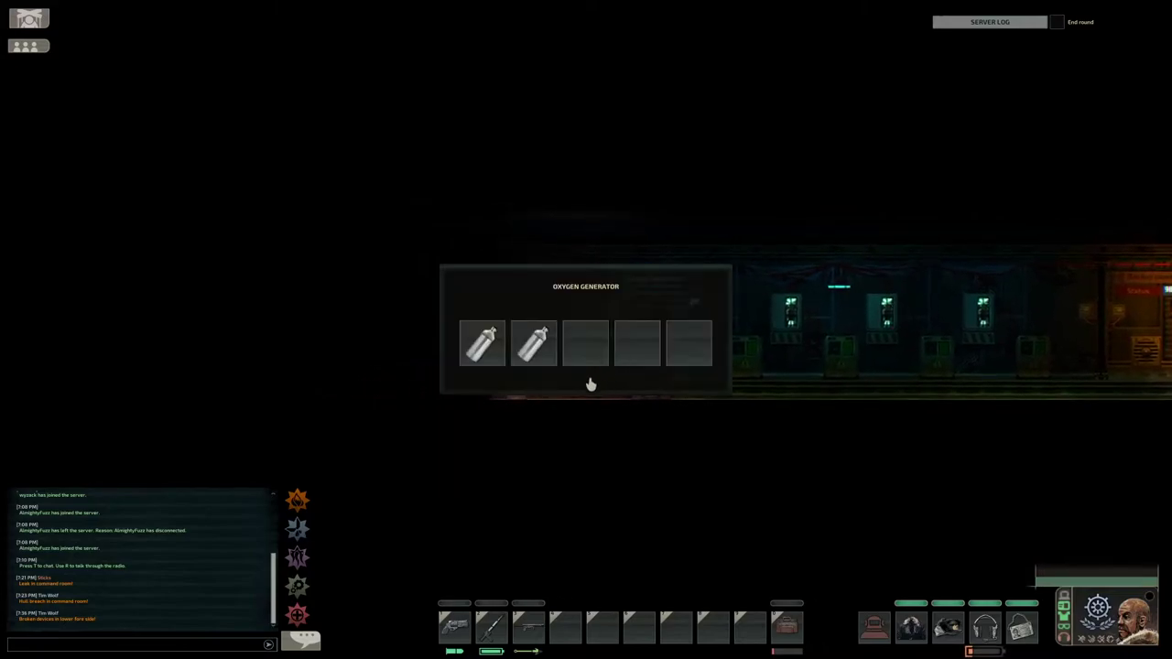
click(784, 625)
double_click(534, 346)
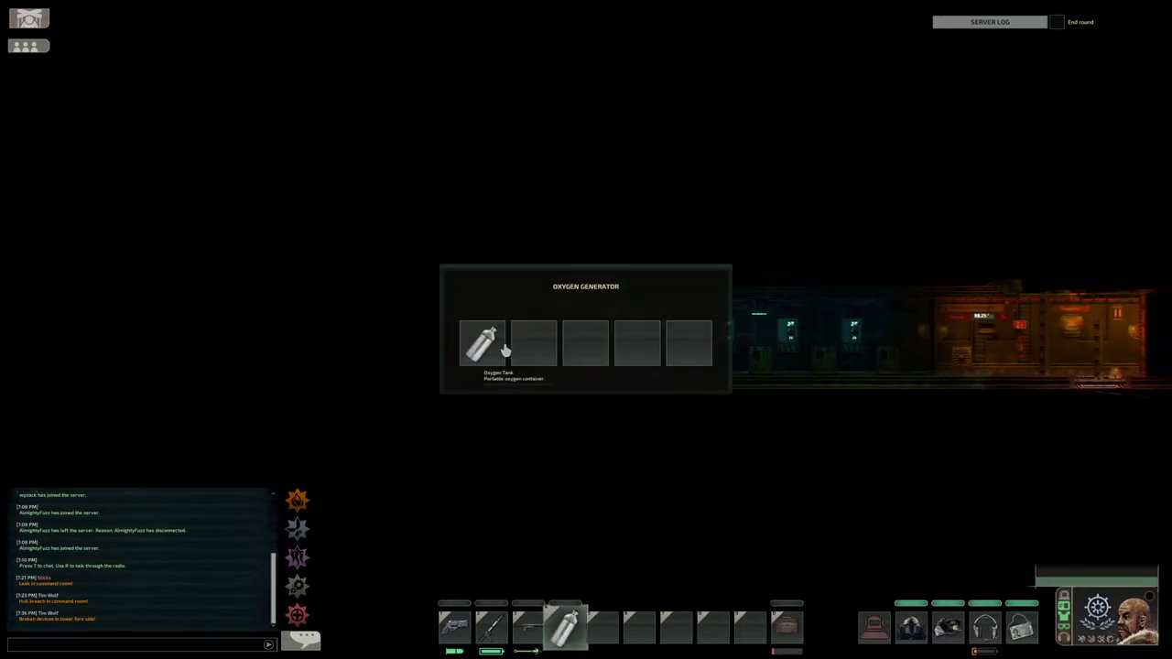
- Take a battery cell from the charging dock and head back toward the hatch
key(d)
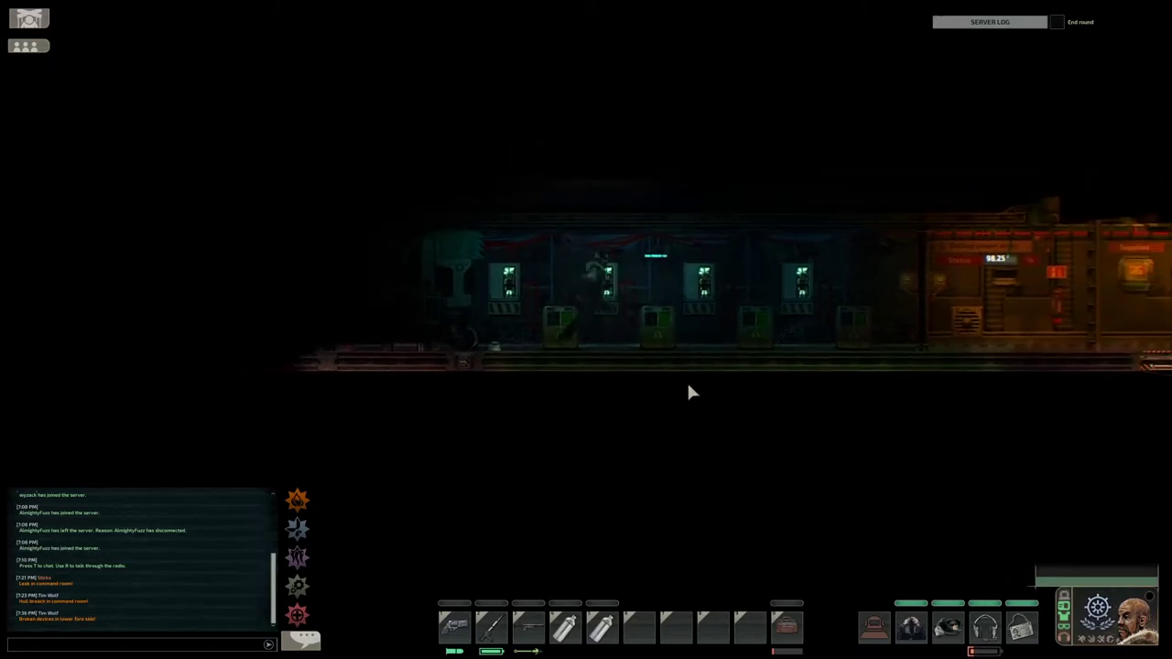
key(e)
scroll(705, 471, down, 3)
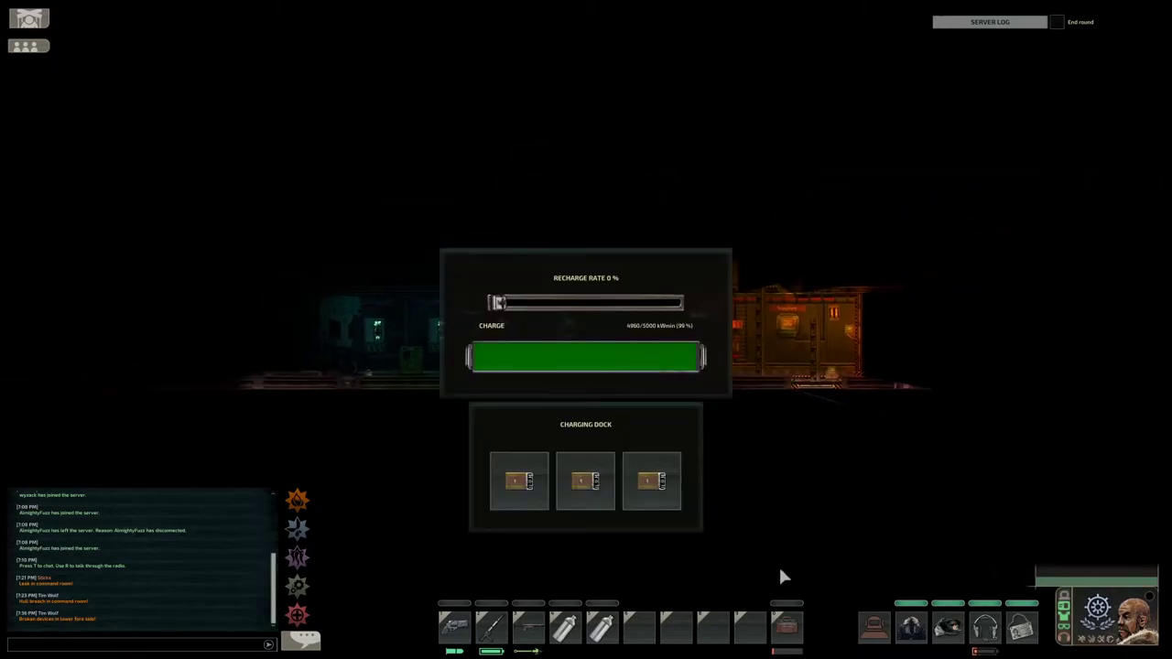
click(784, 634)
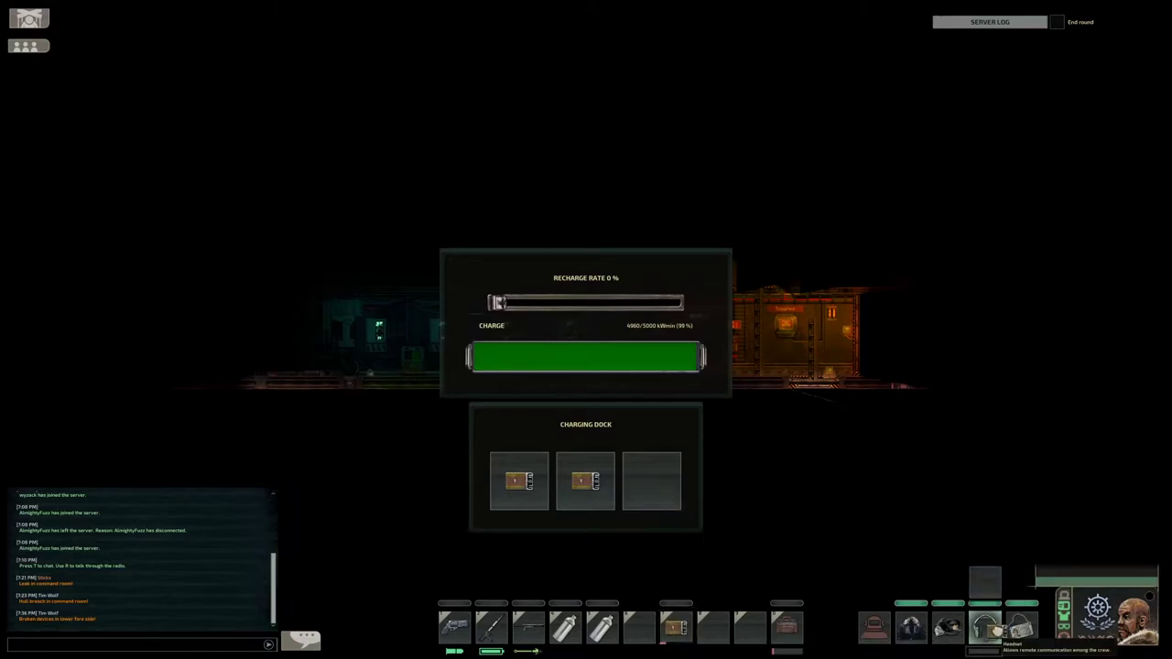
key(d)
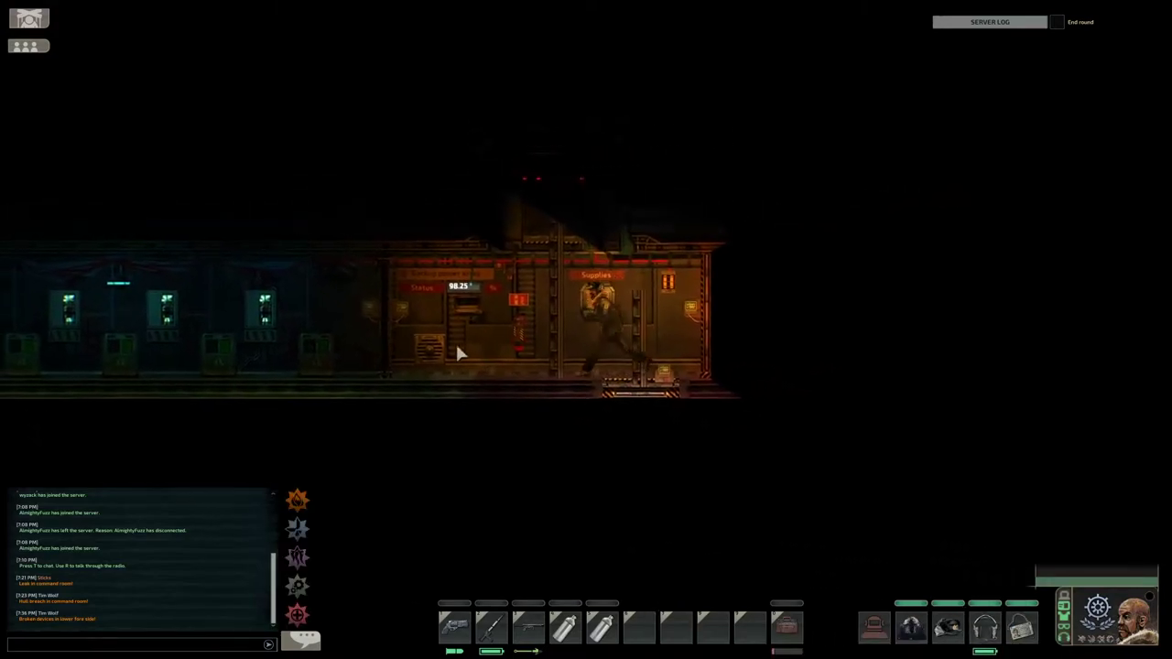
key(d)
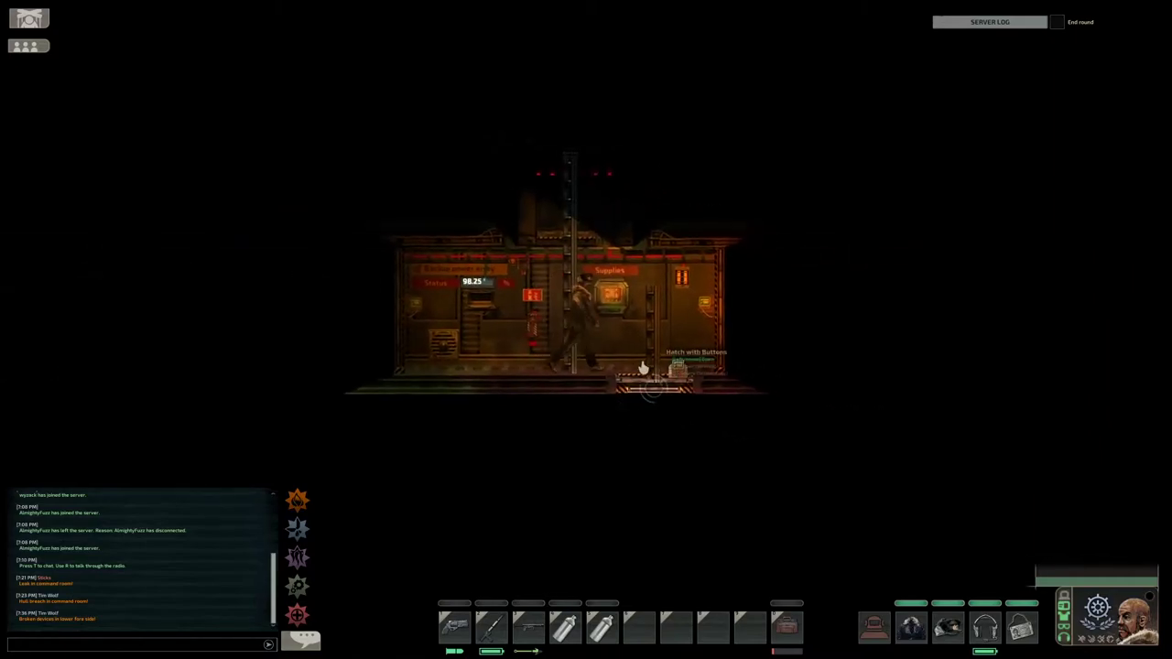
- Descend to the lower deck, pass the medical room and Deconstructor, and reach the Diving Suit Locker
key(s)
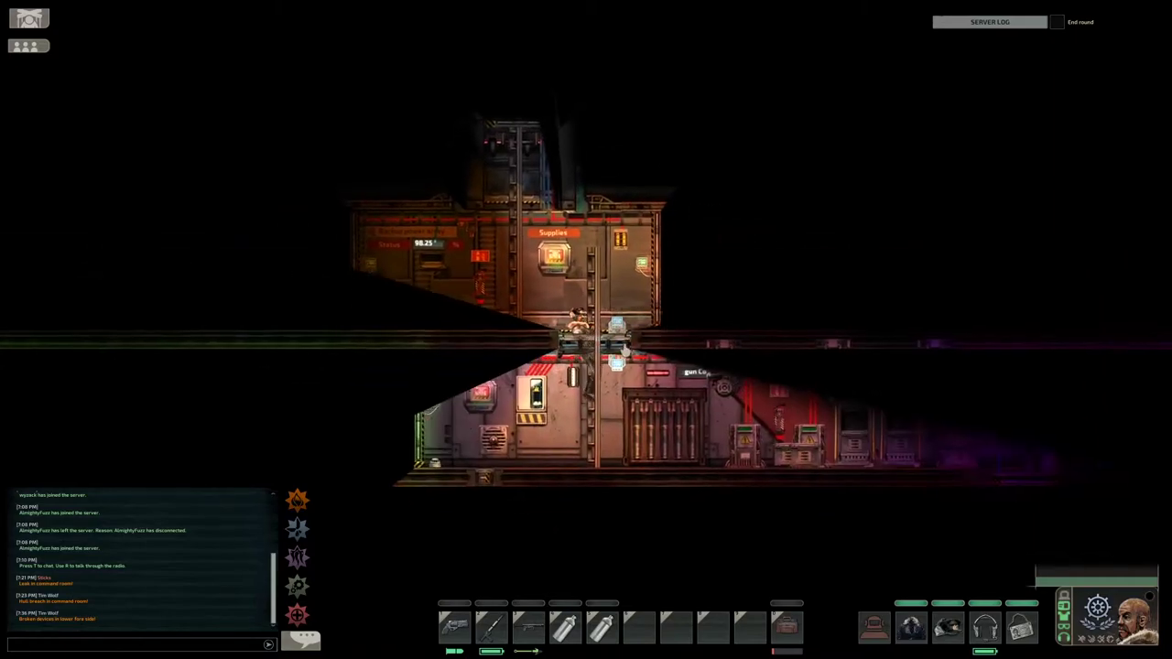
key(s)
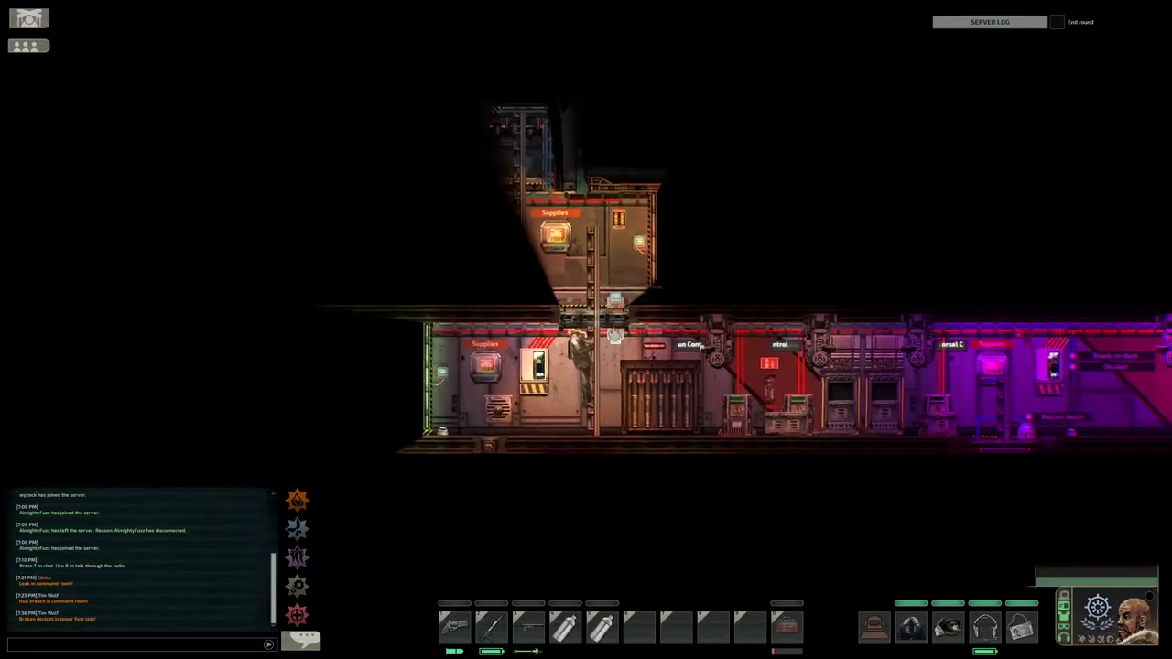
key(a)
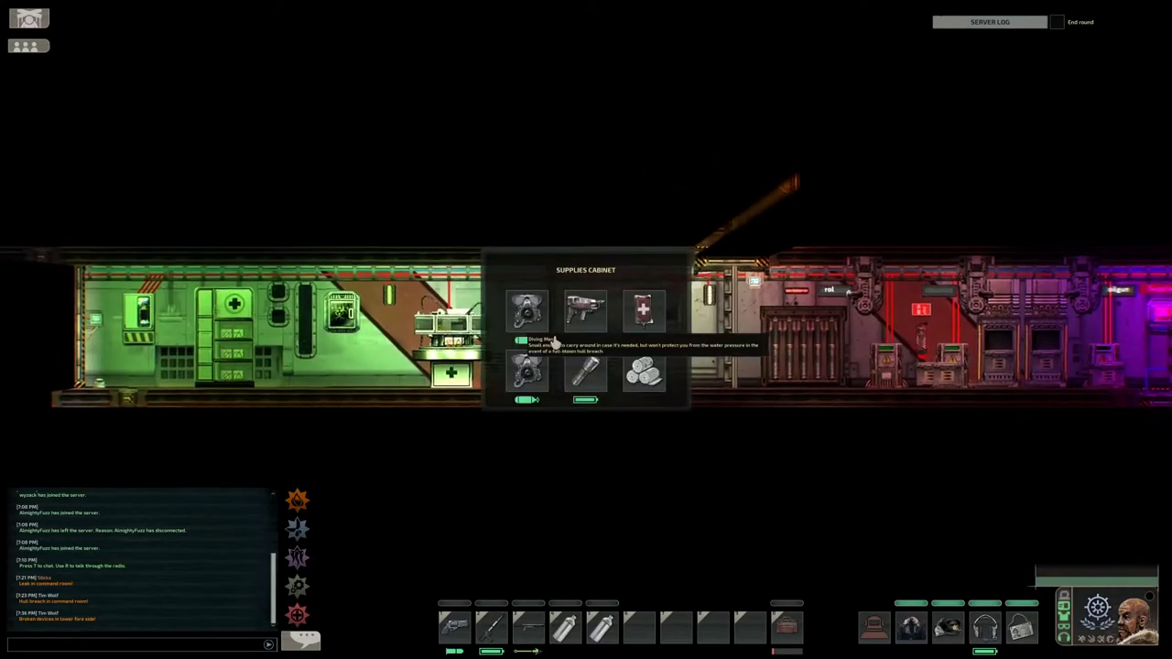
key(Escape)
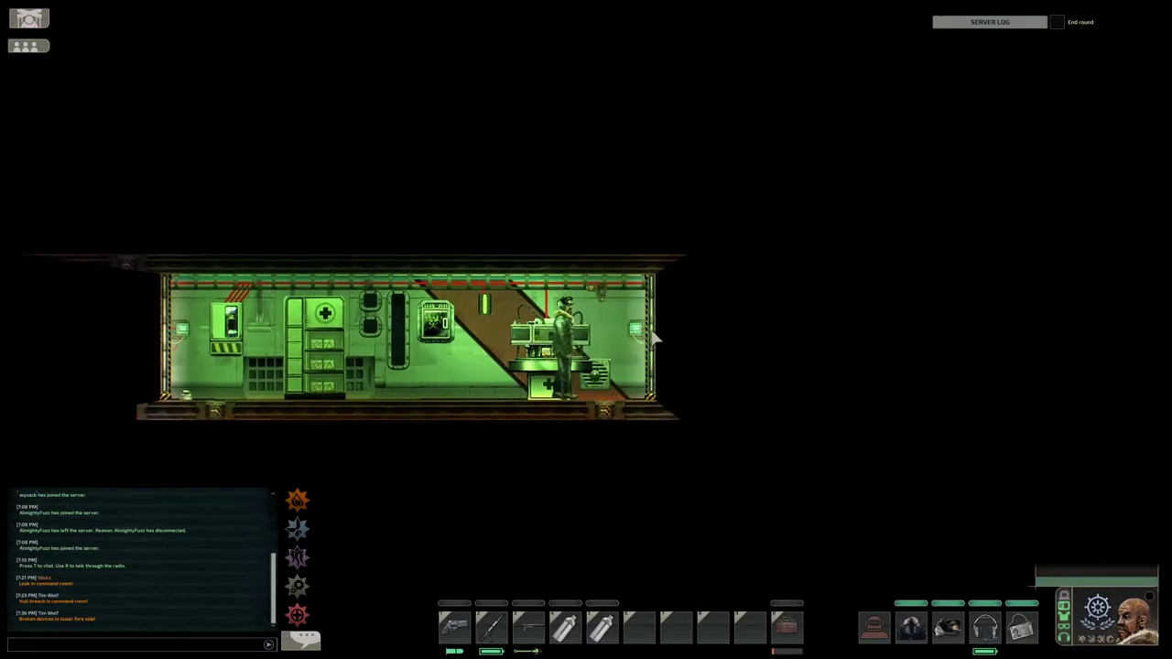
key(a)
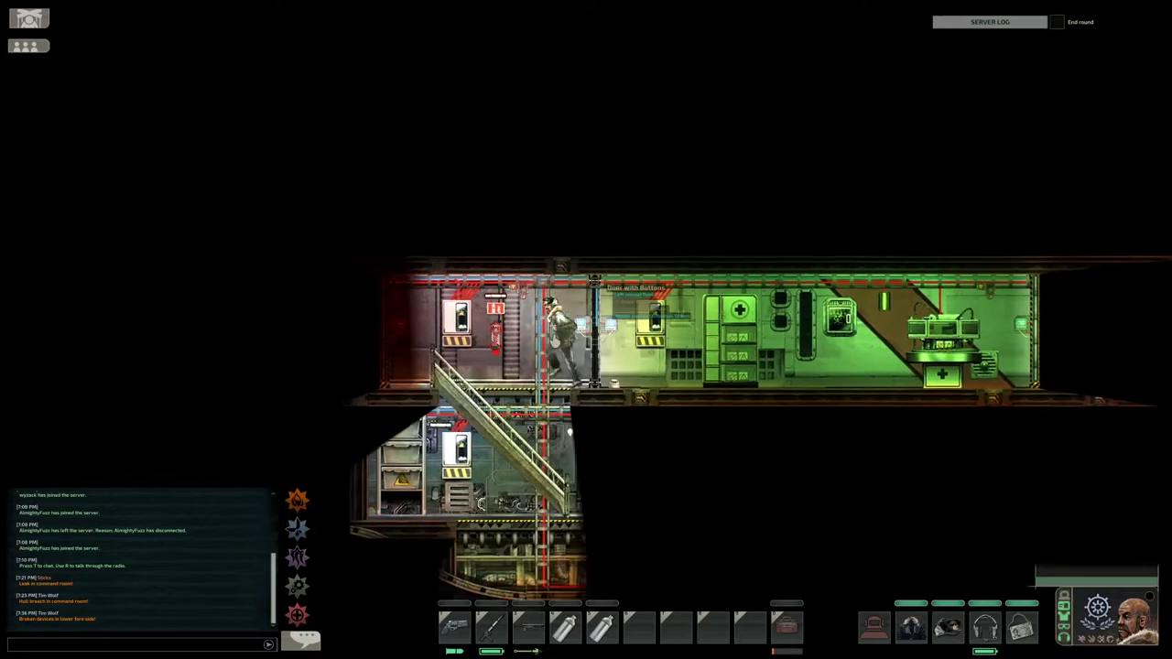
key(s)
key(d)
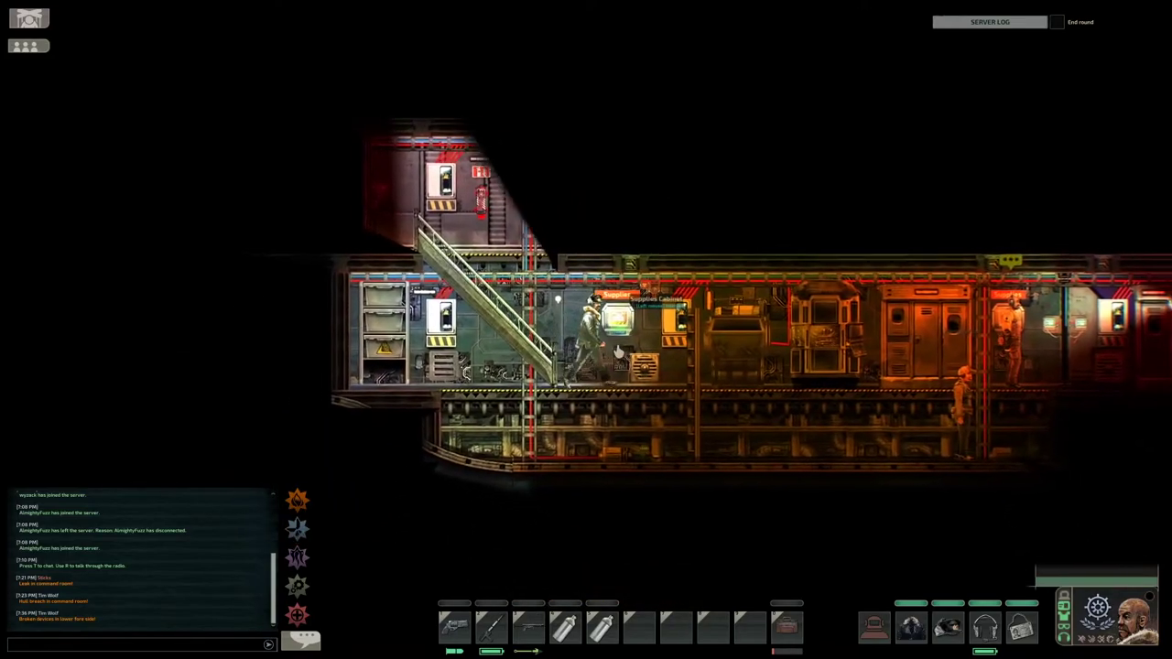
key(d)
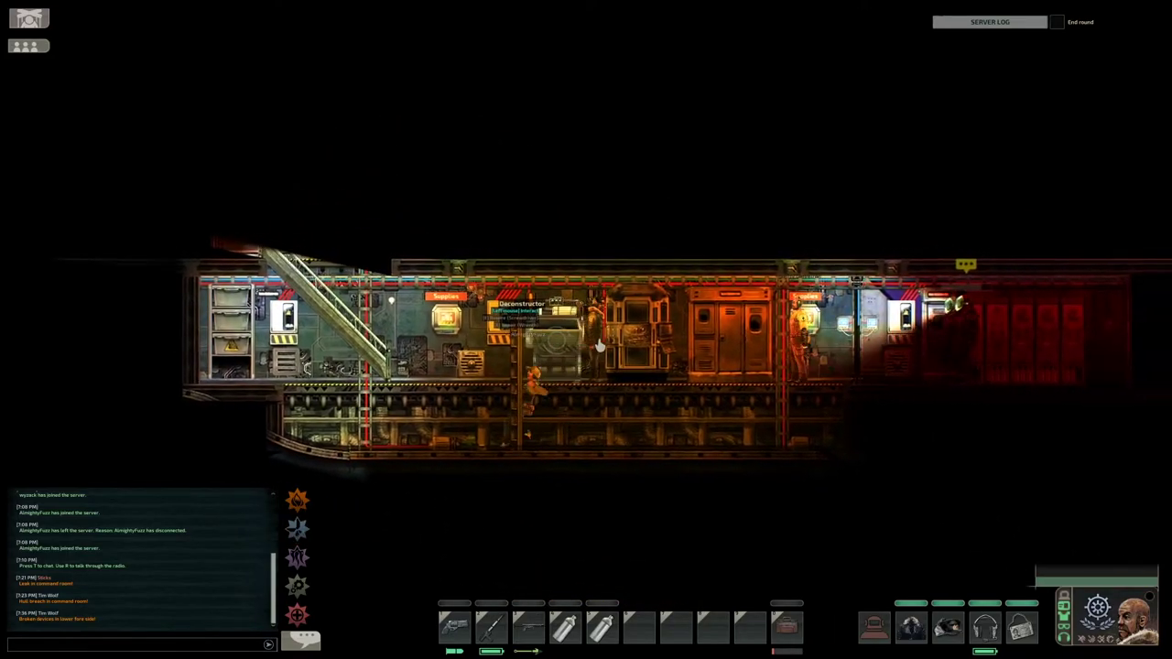
key(d)
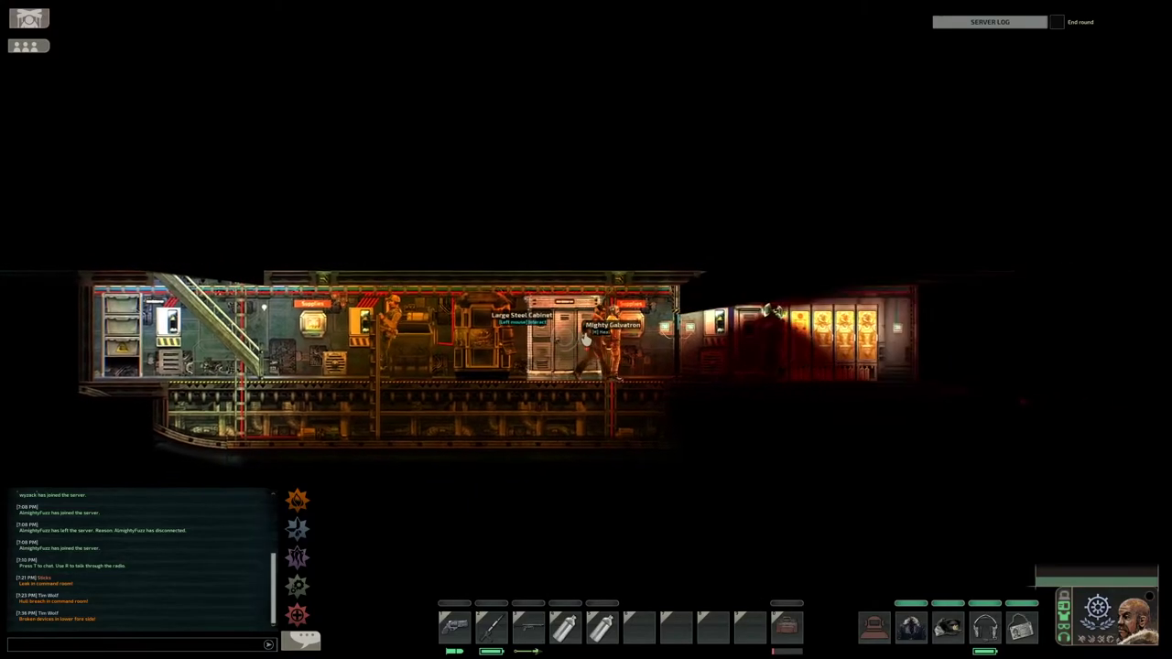
key(d)
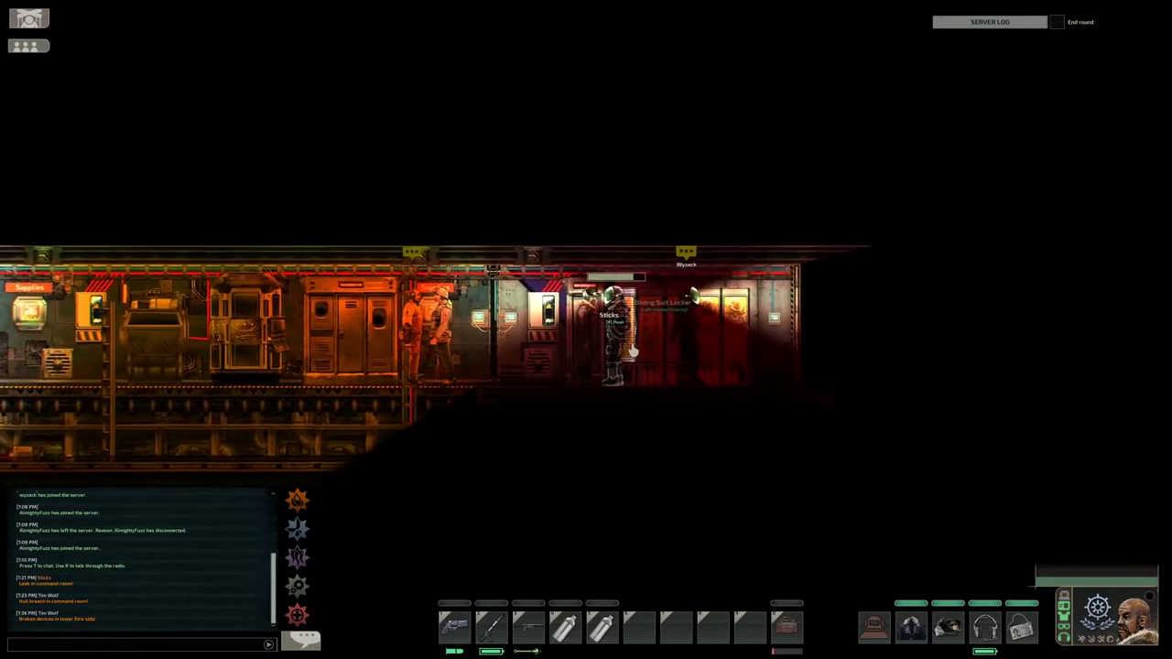
- Put on the diving suit from the Diving Suit Locker and stow an oxygen tank in the toolbox
key(e)
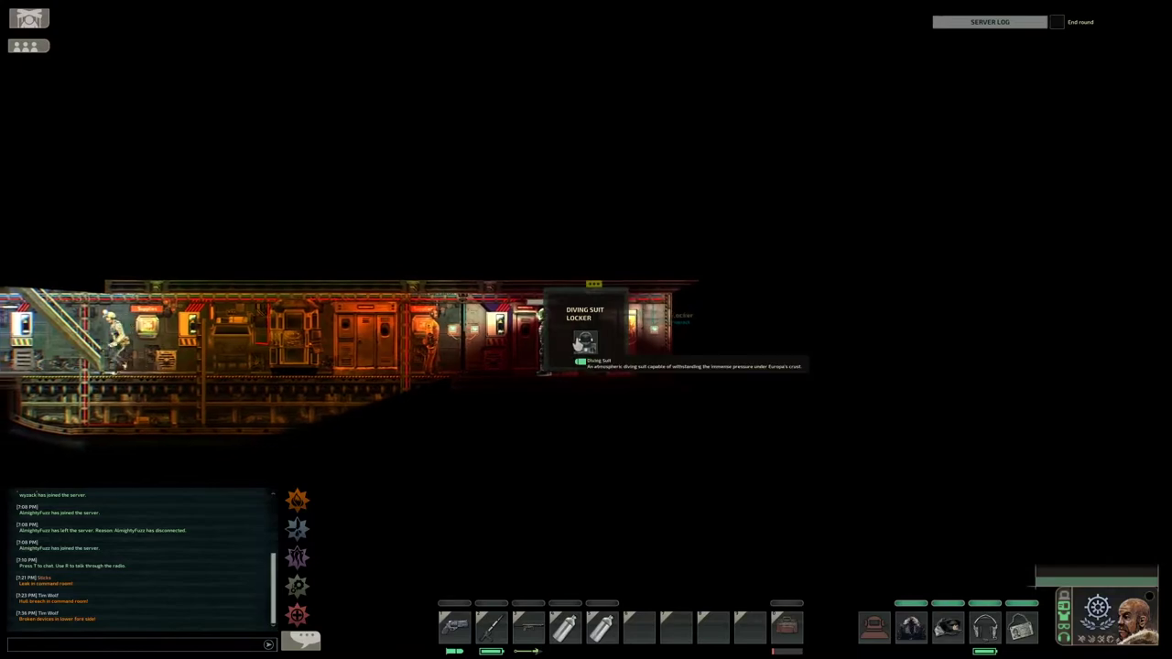
double_click(586, 344)
click(785, 626)
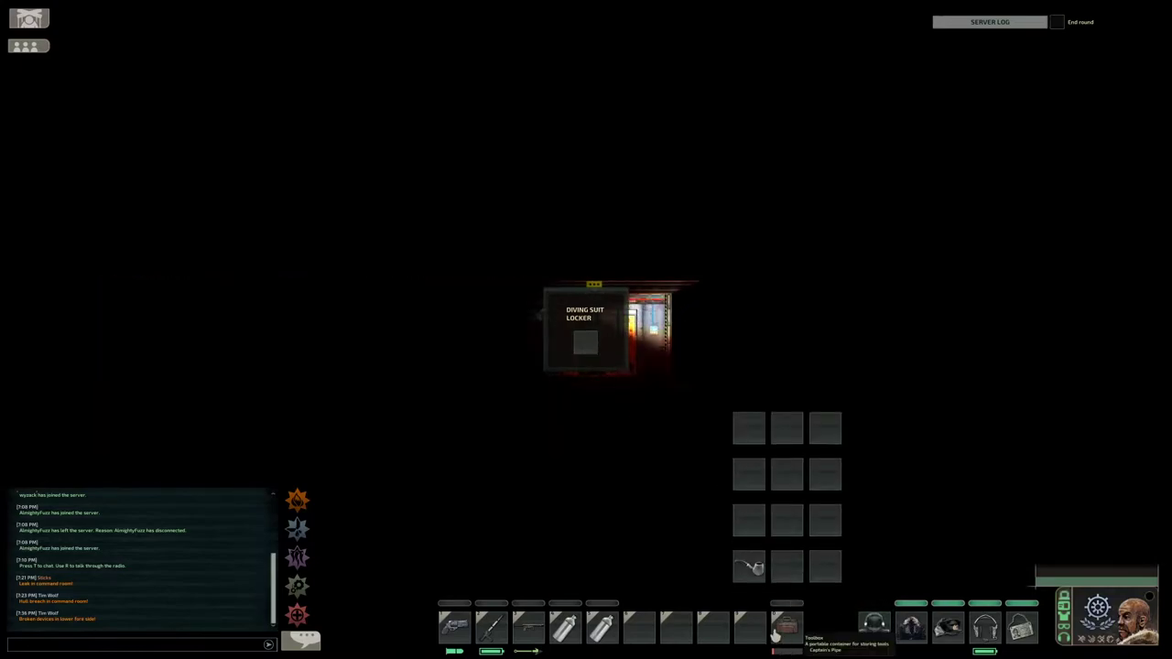
drag(603, 626, 789, 606)
click(789, 563)
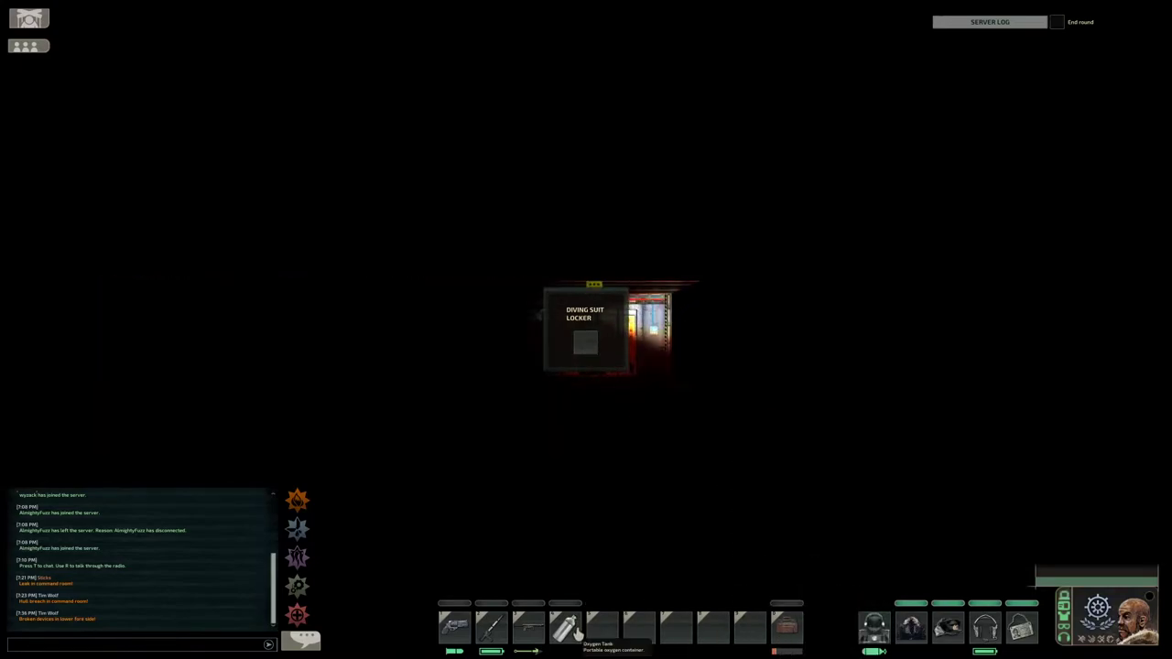
key(Escape)
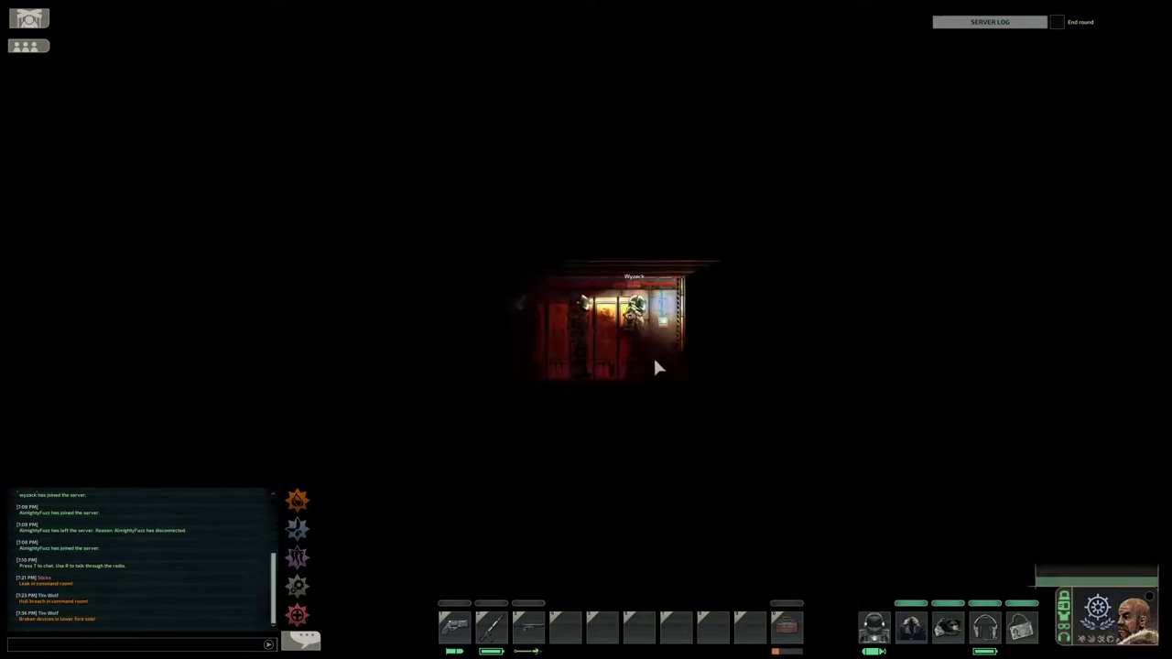
- Move an oxygen tank from the Oxygen Tank Shelf into the toolbox
click(628, 367)
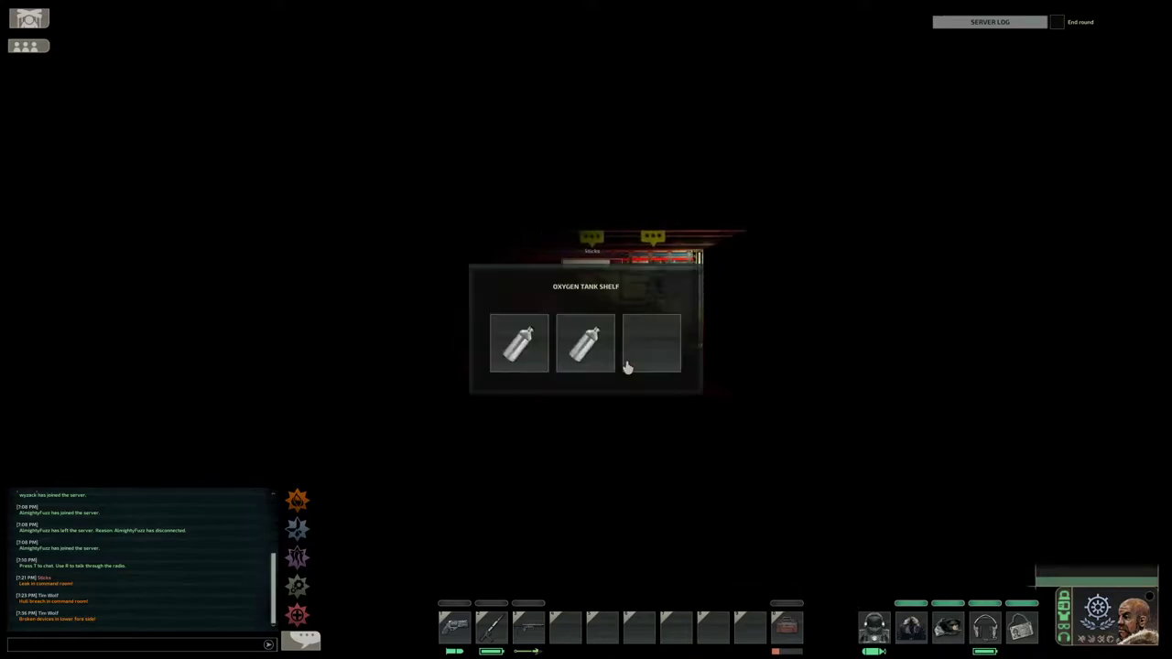
drag(784, 552, 786, 626)
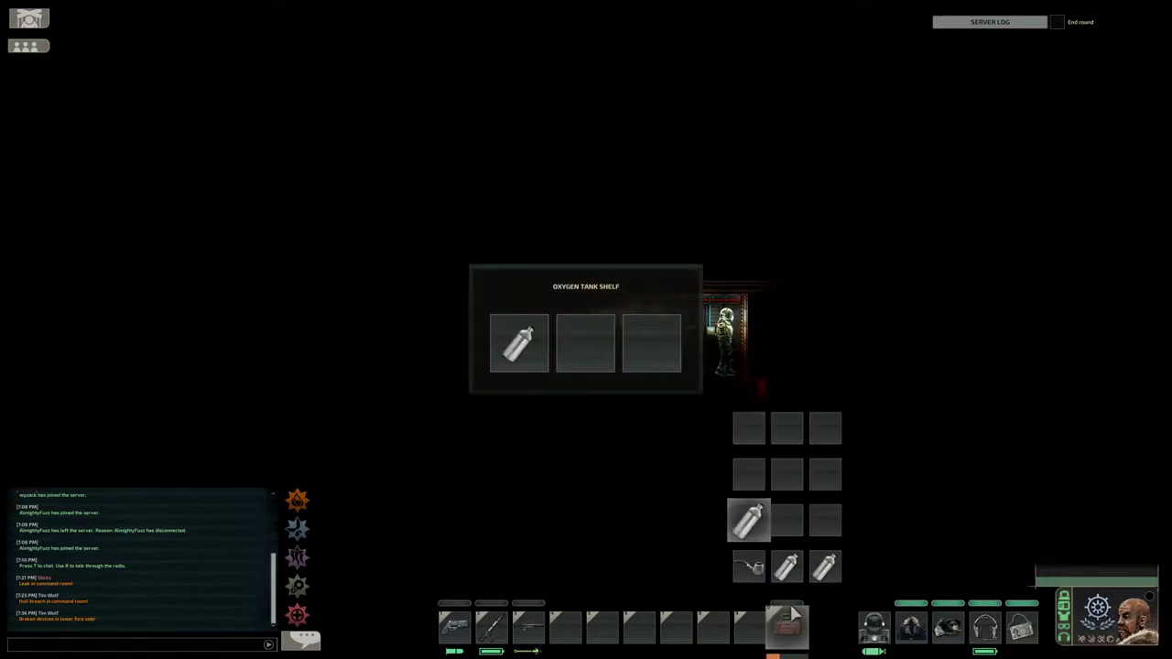
key(Escape)
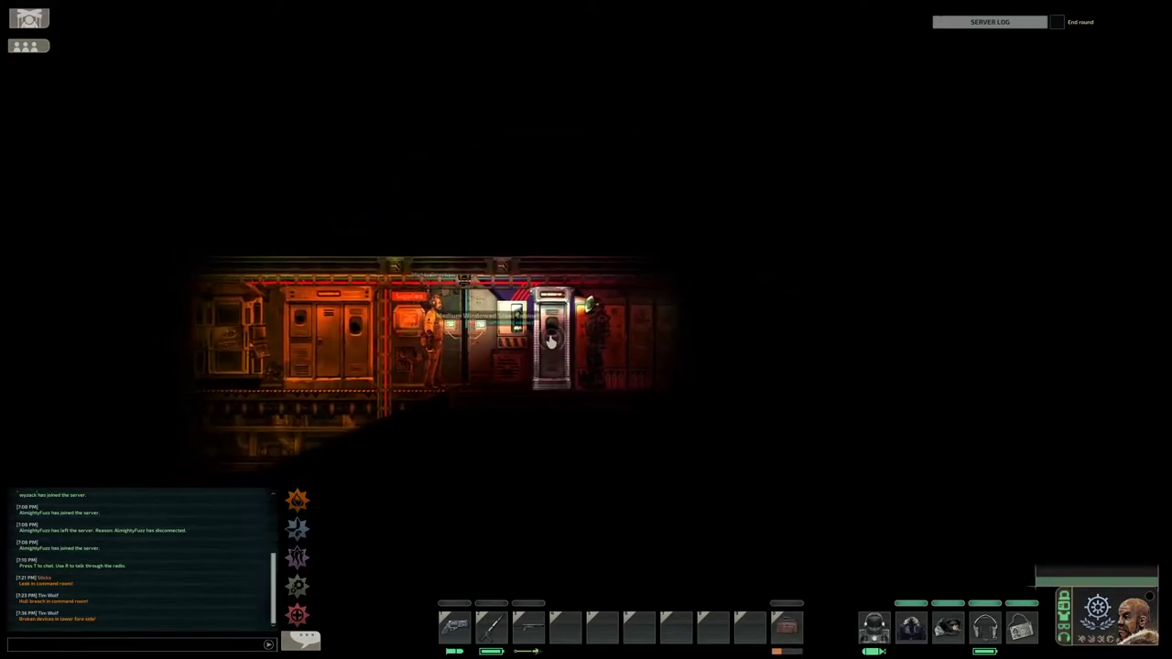
- Take the underwater scooter from the windowed steel cabinet and walk back toward the lit corridor
click(550, 325)
double_click(534, 343)
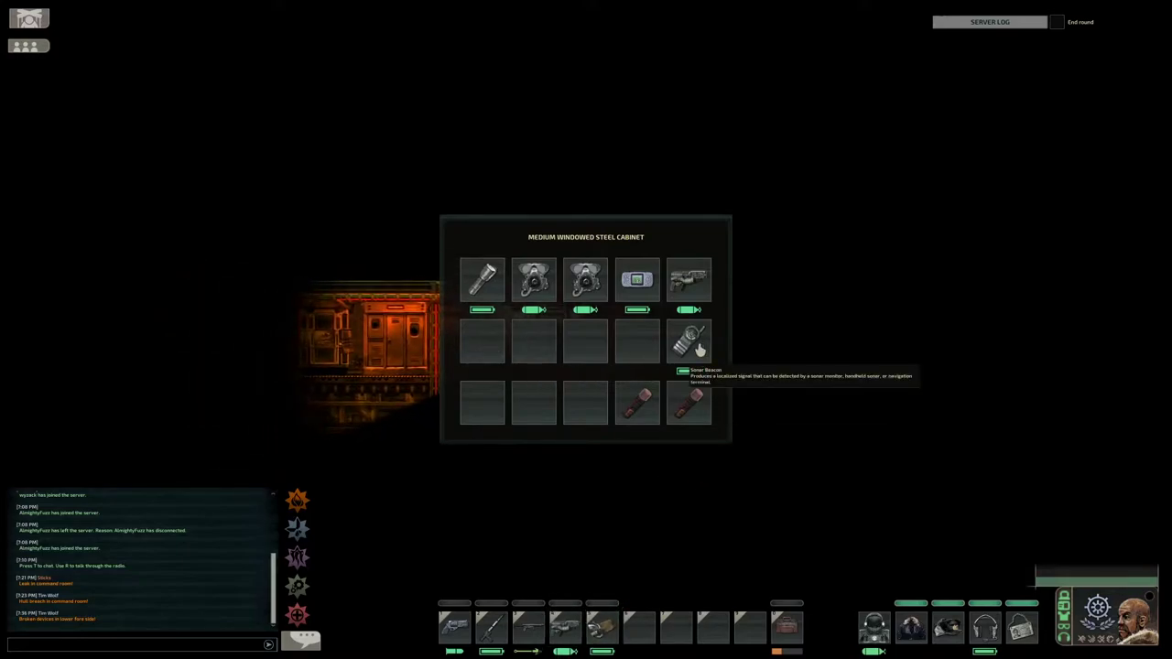
key(Escape)
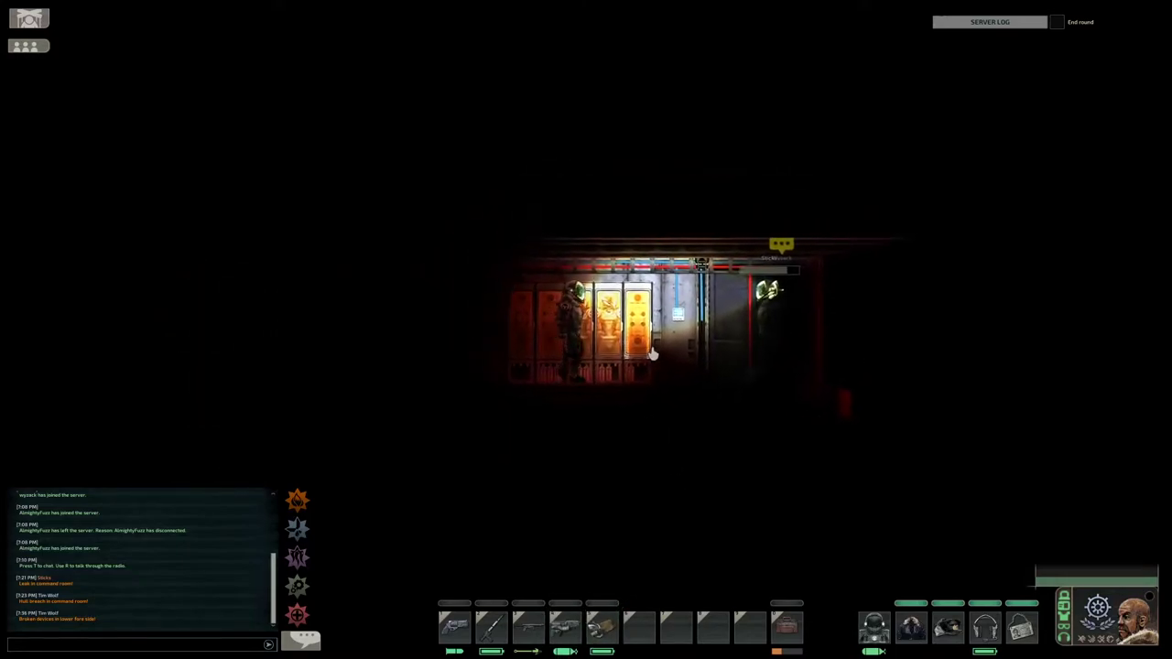
key(a)
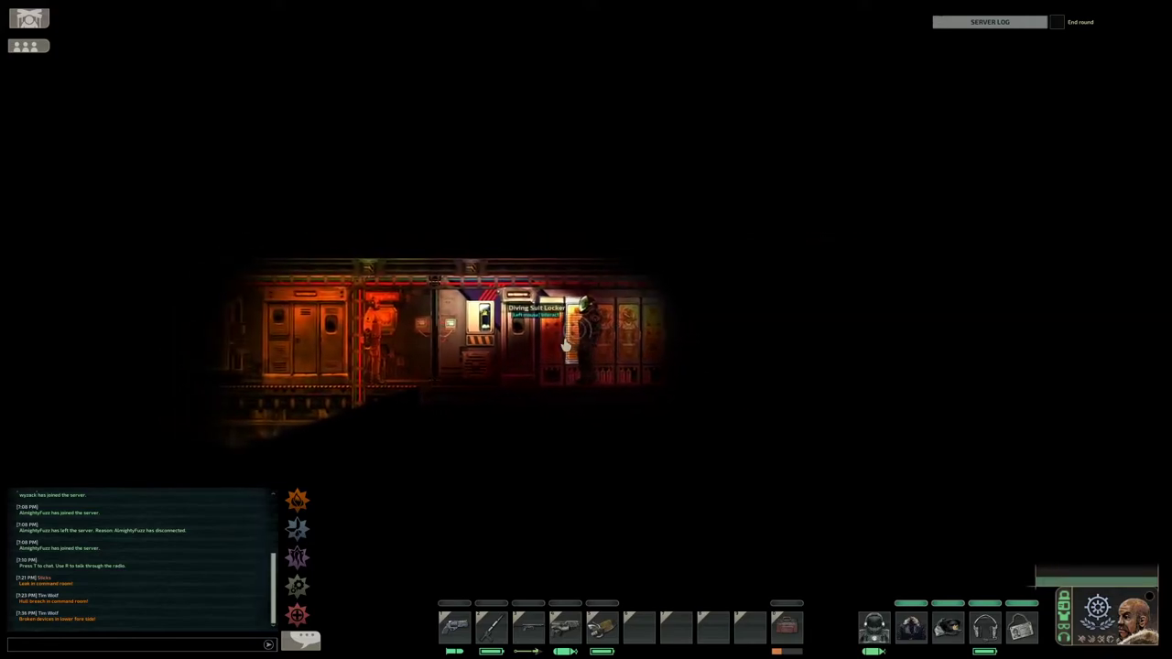
key(d)
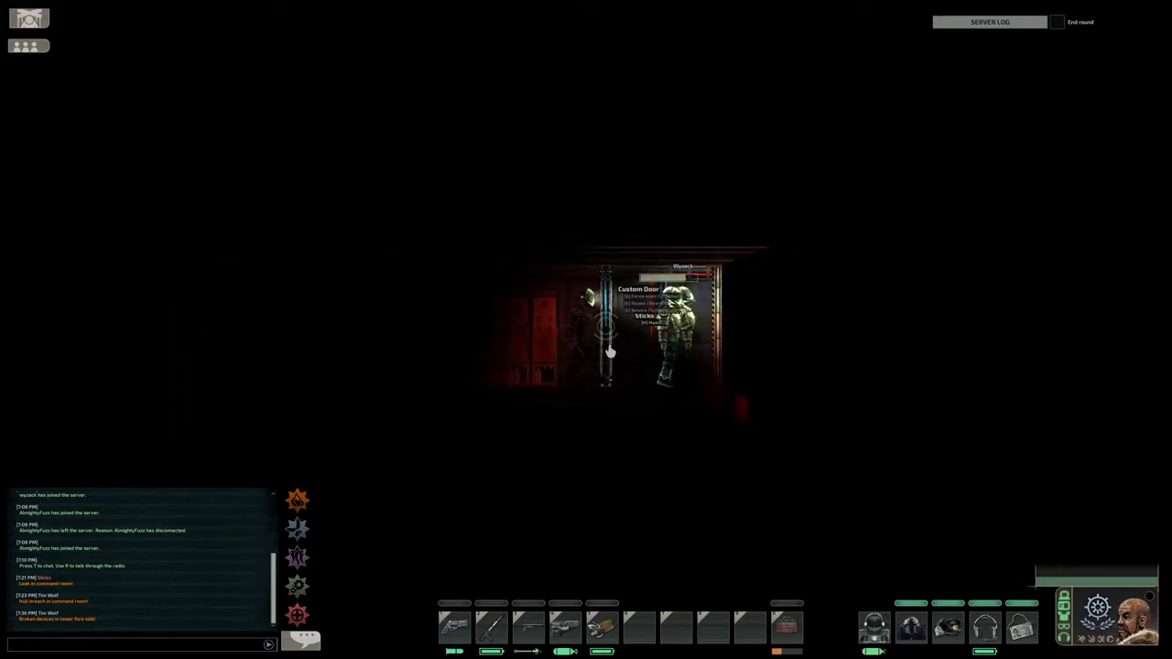
key(a)
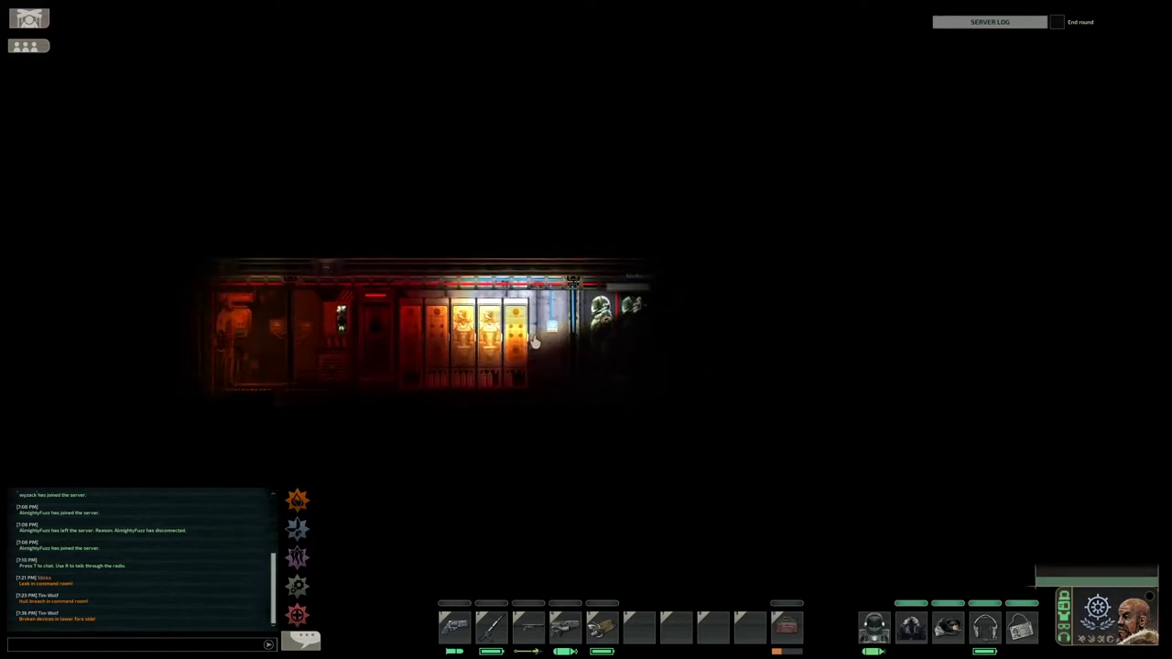
- Pass the button-operated door, climb down out of the sub, and hold the scooter (slot 5)
key(e)
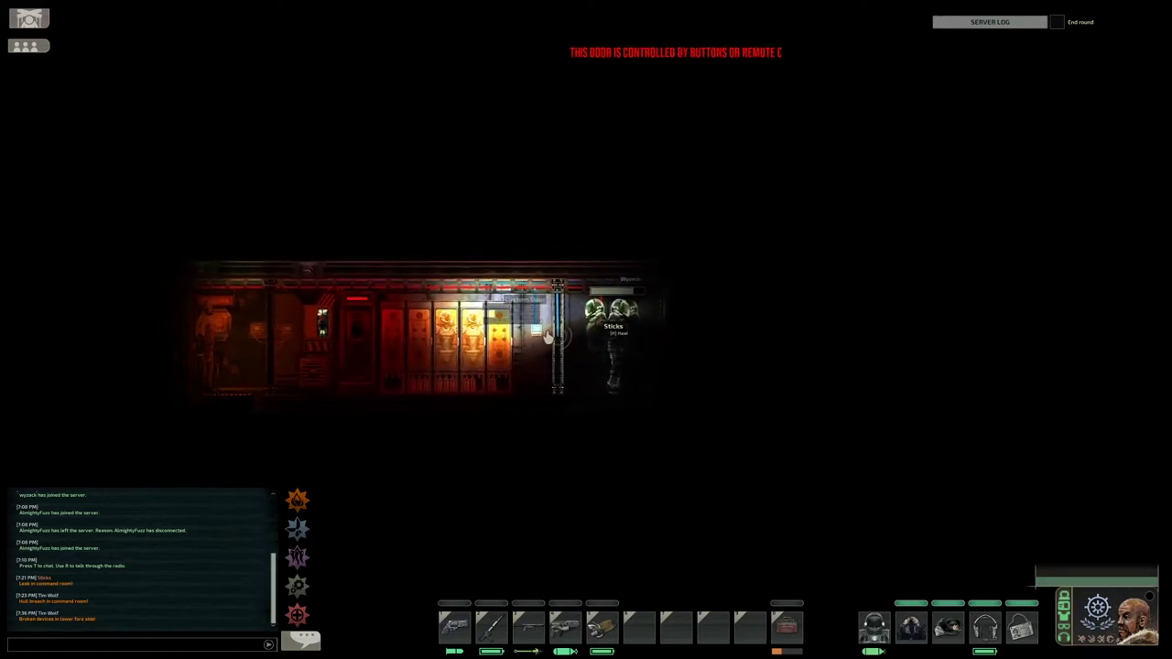
key(d)
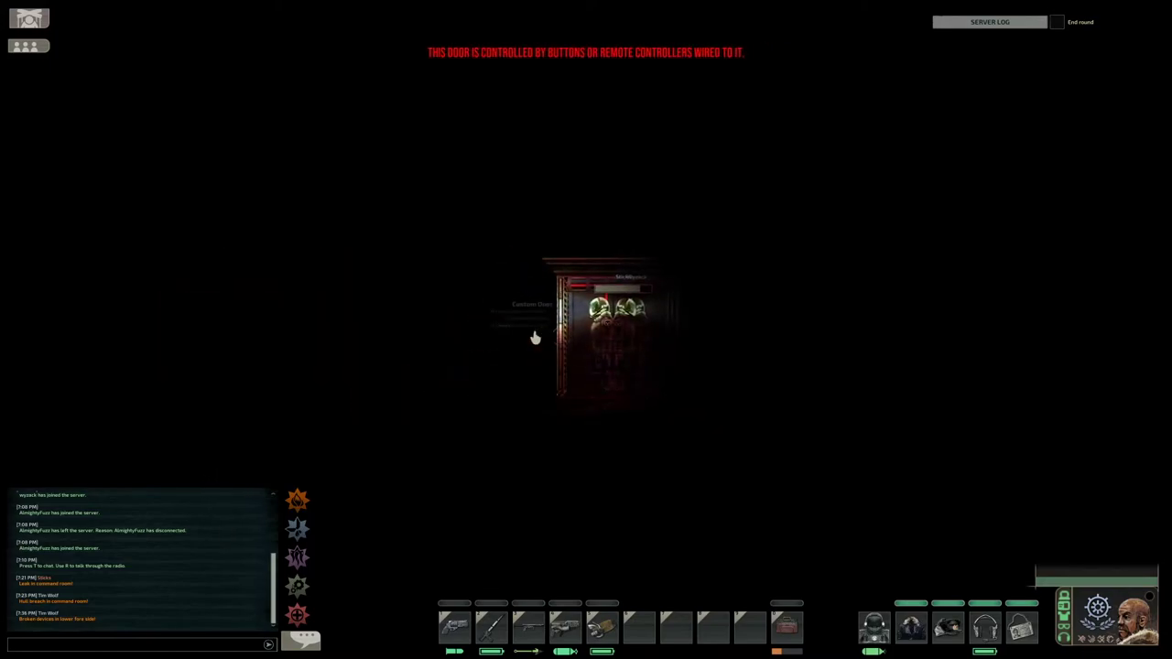
key(a)
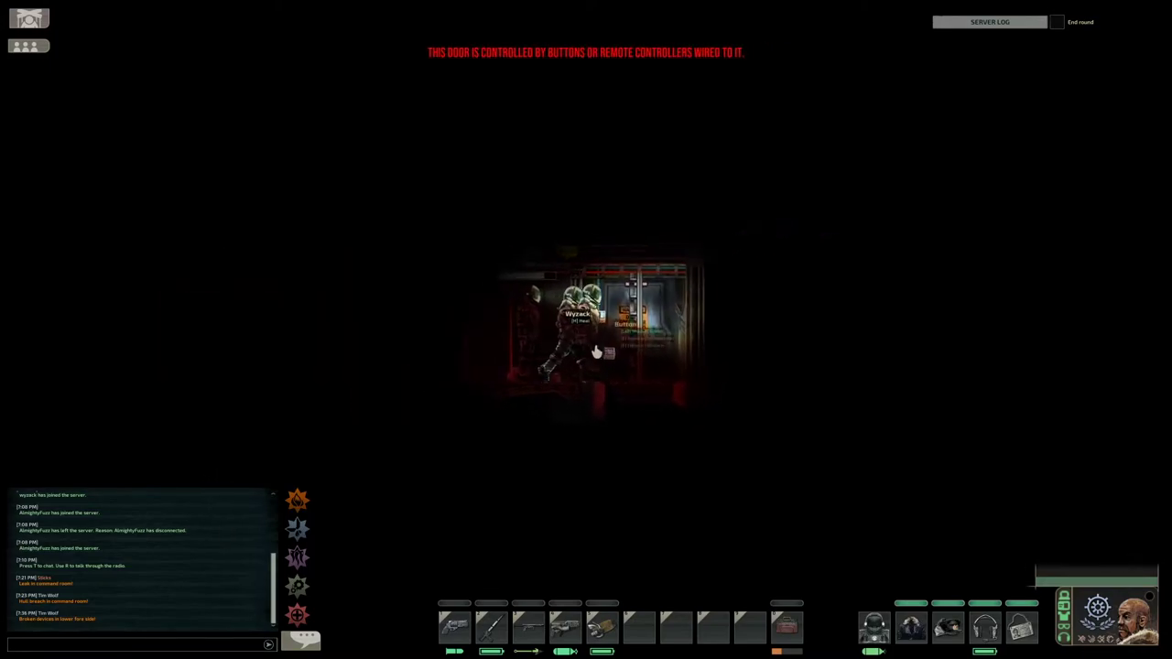
key(a)
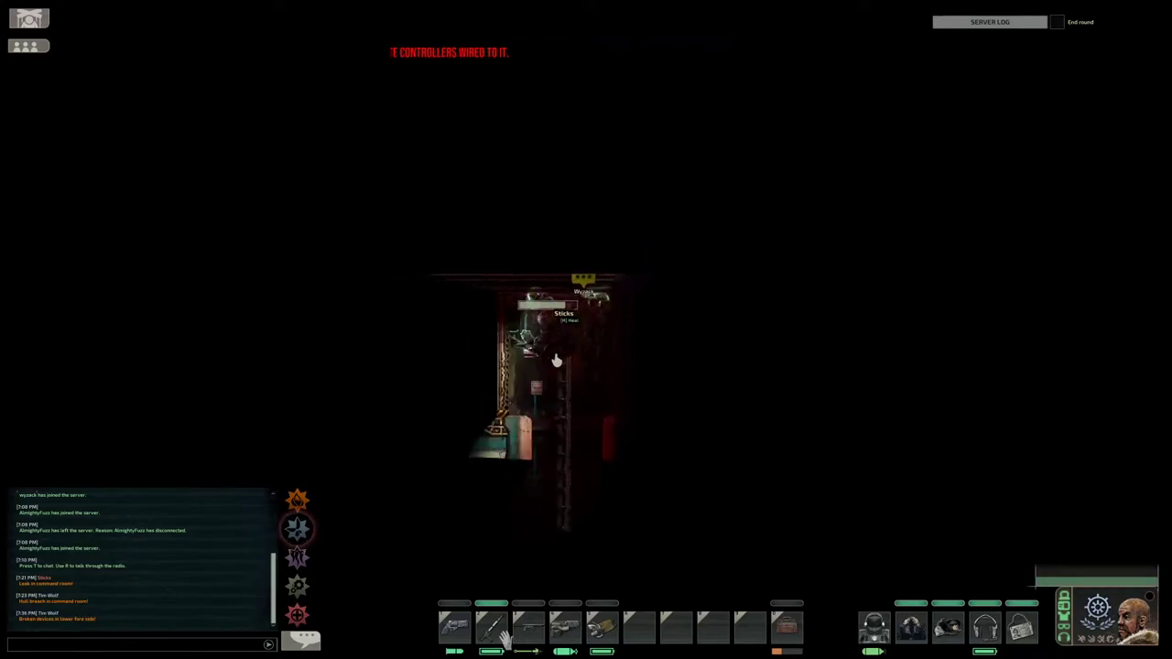
key(s)
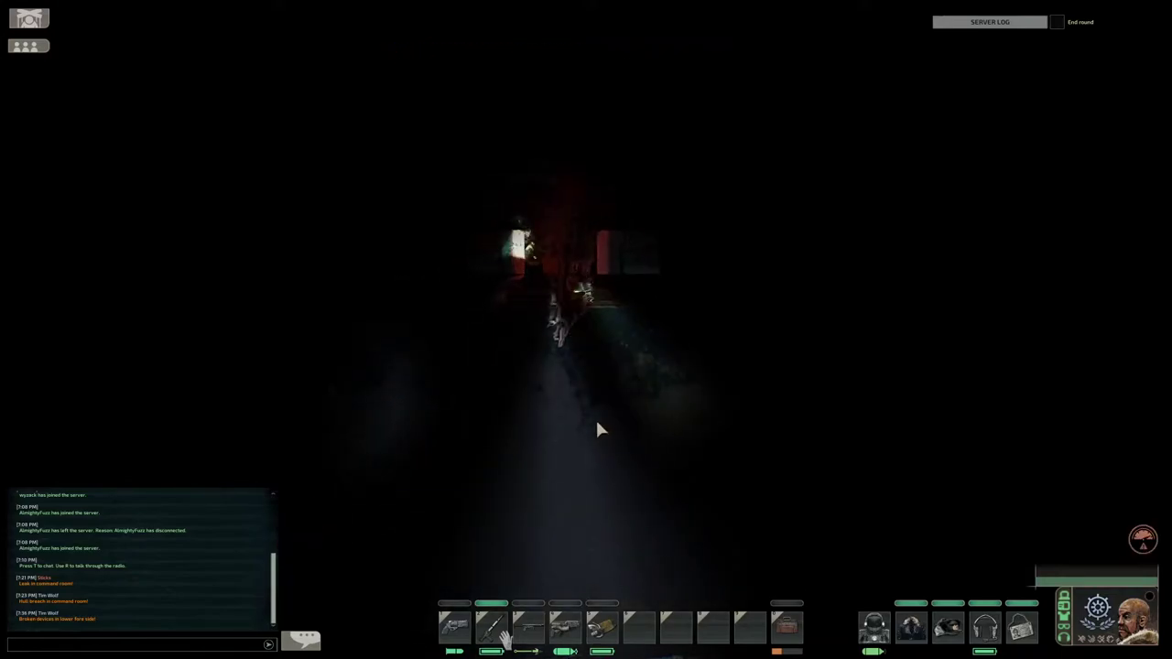
key(s)
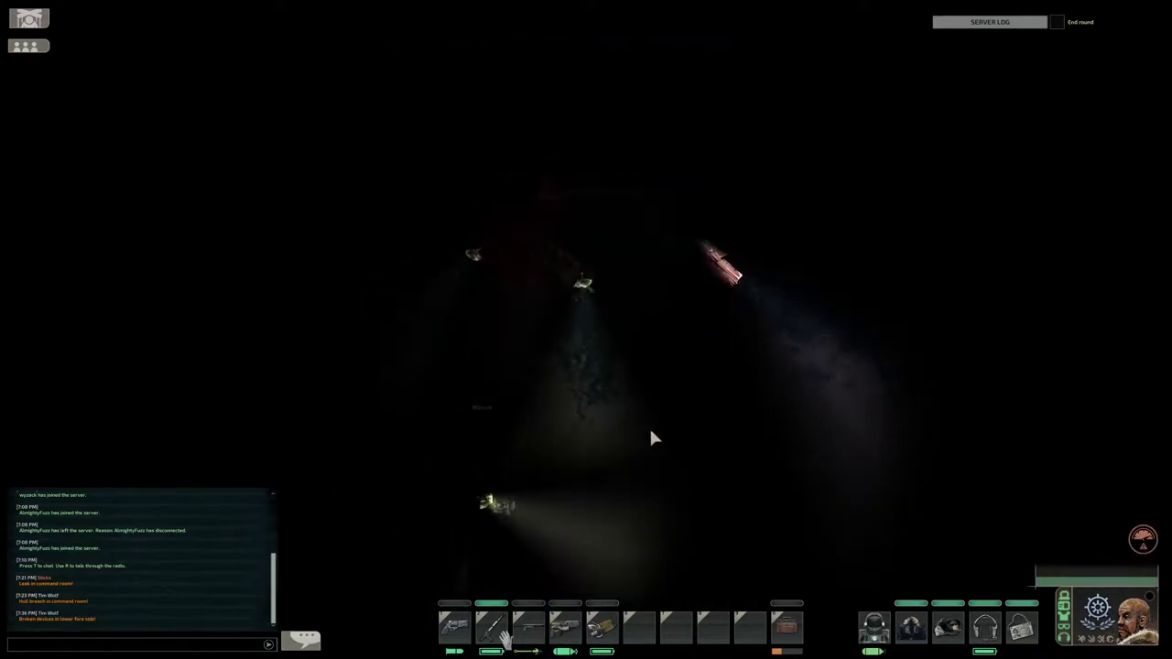
key(s)
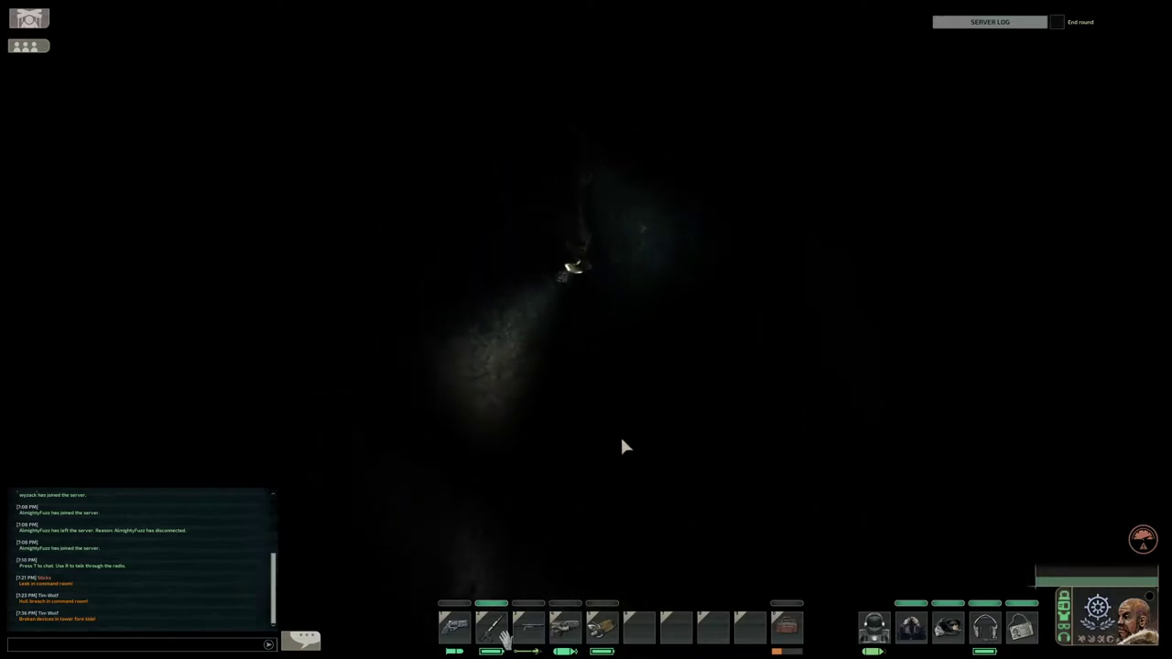
key(5)
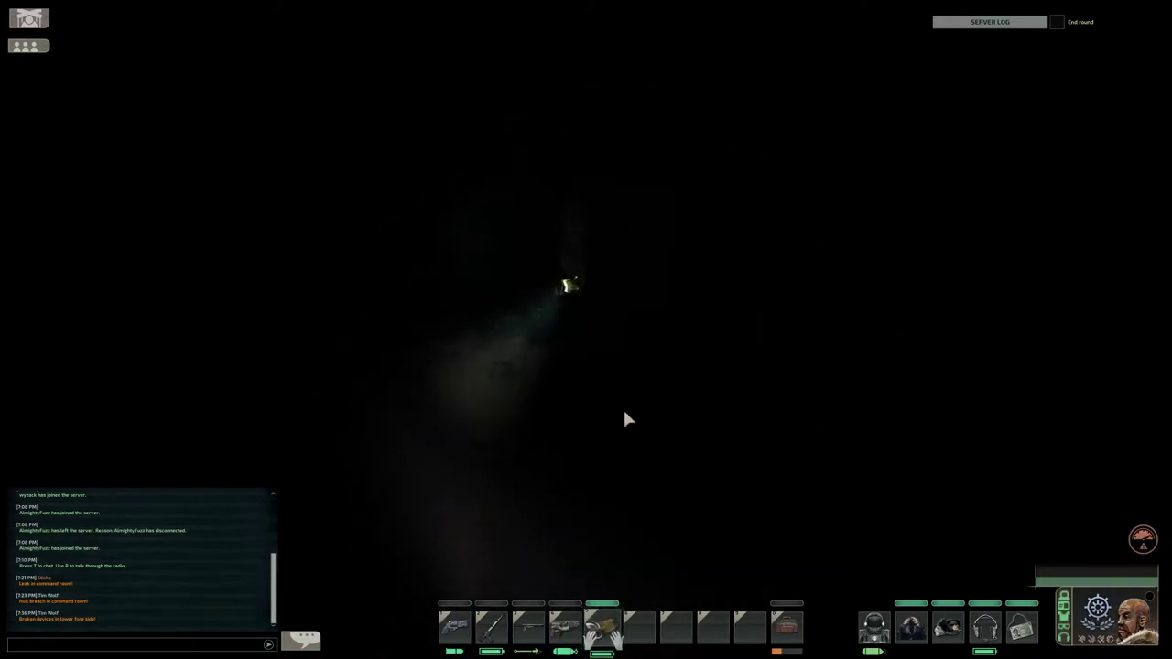
- Swim with the crew right and down toward the outpost
key(s)
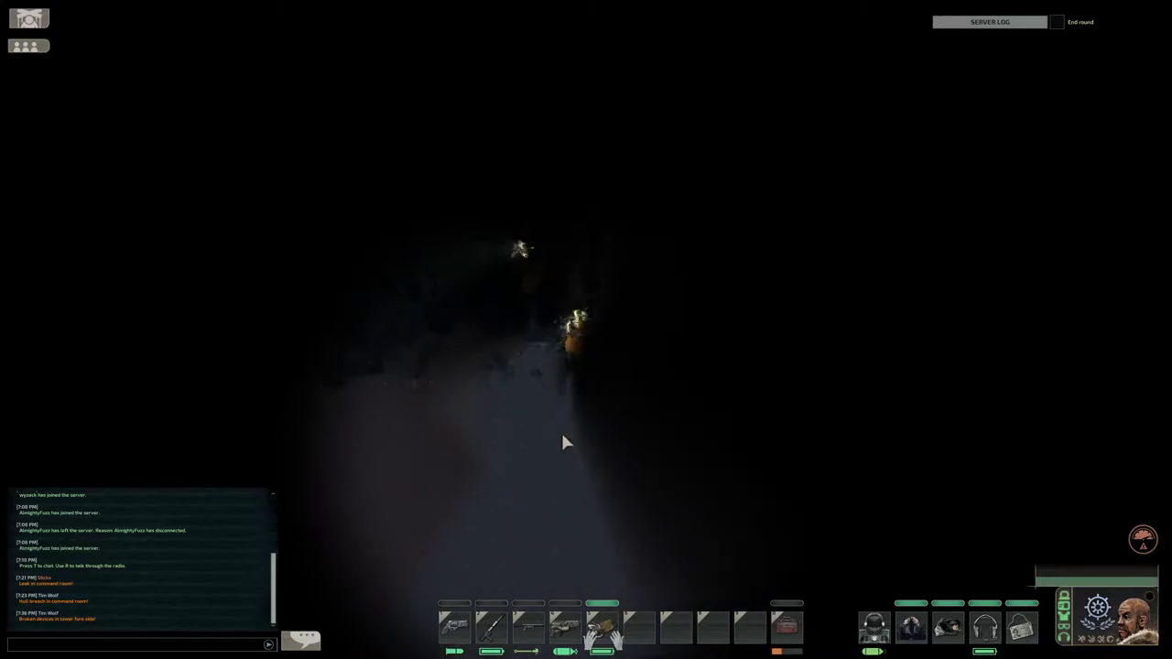
key(s)
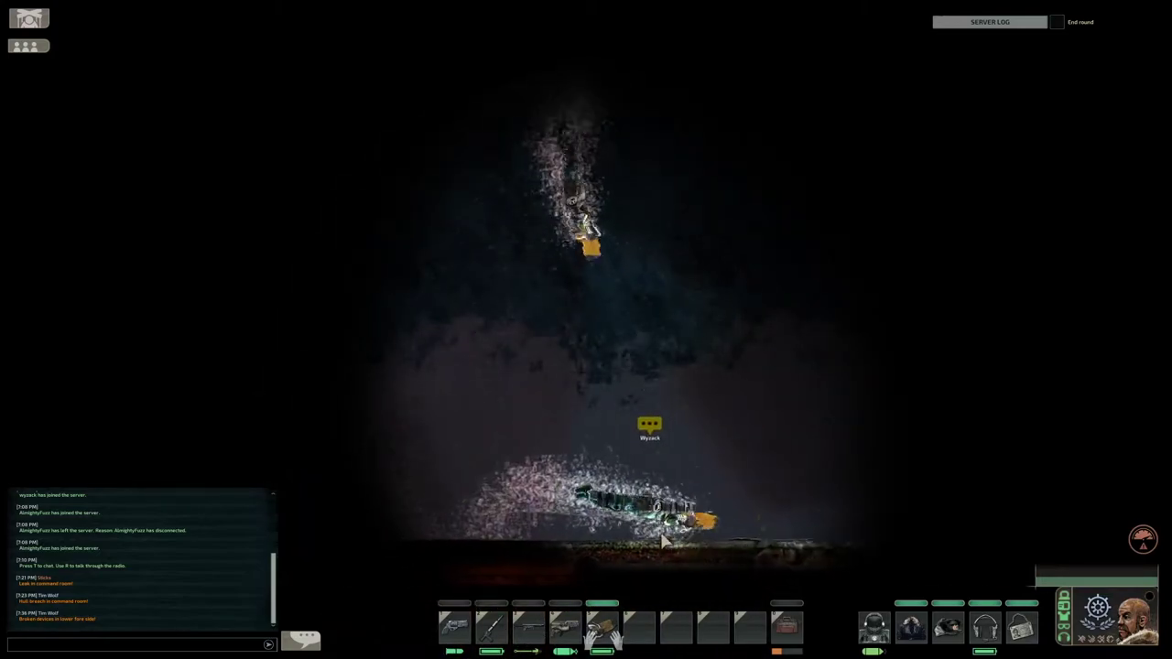
key(s)
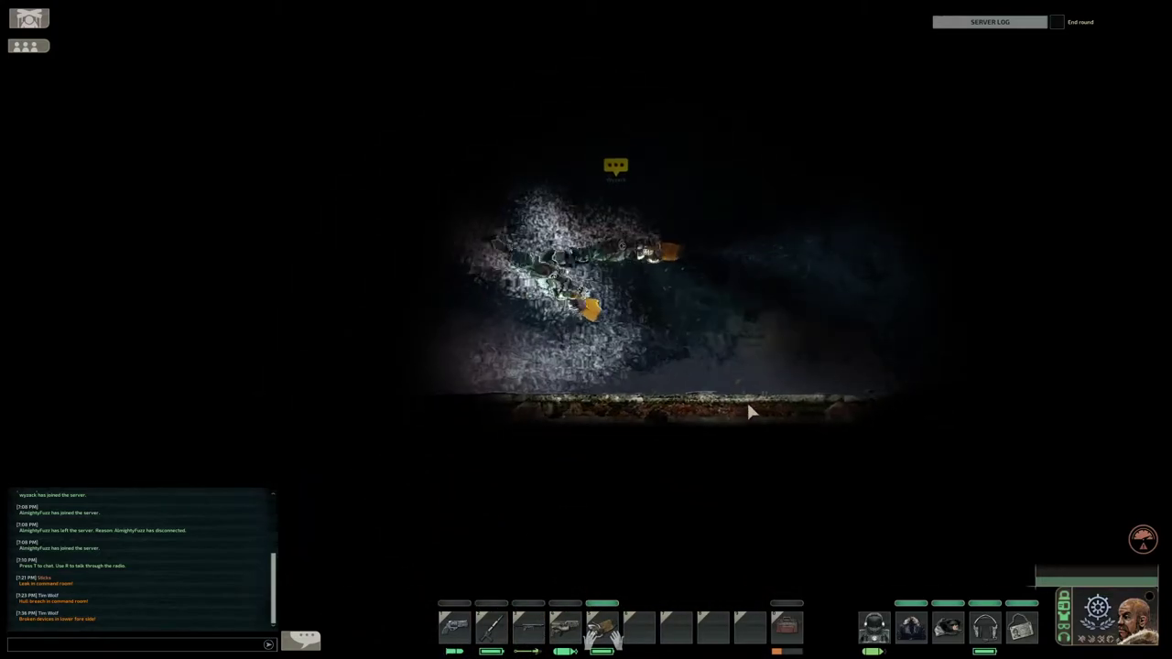
key(d)
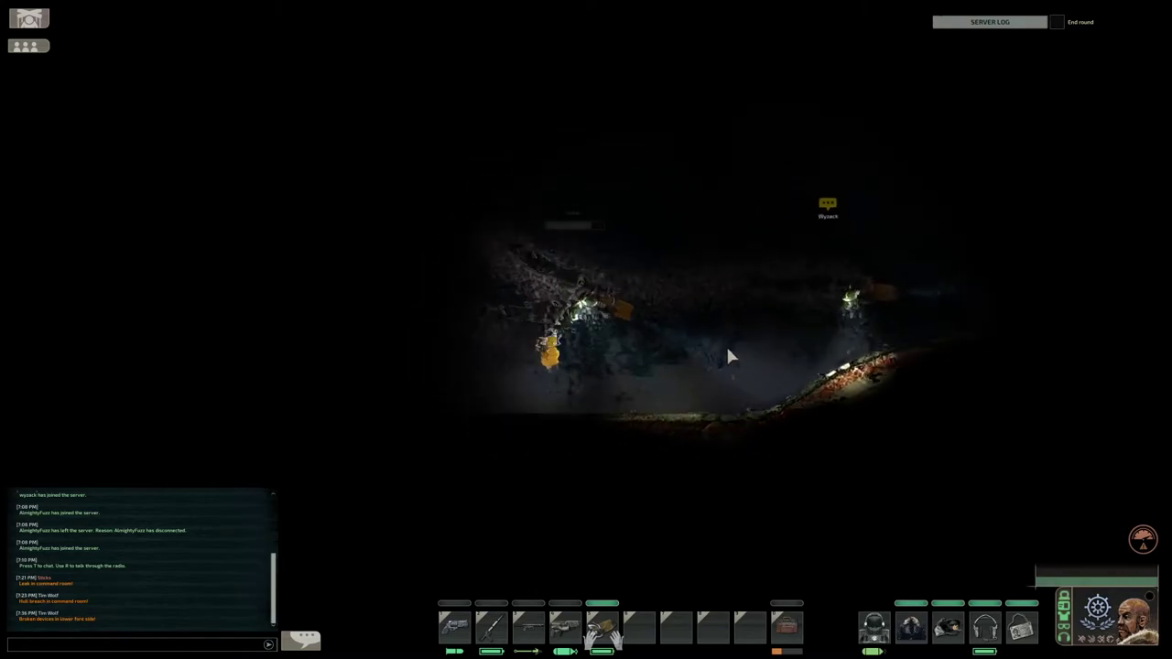
- Equip the slot 4 tool and work on the wrecked docking hatch
key(2)
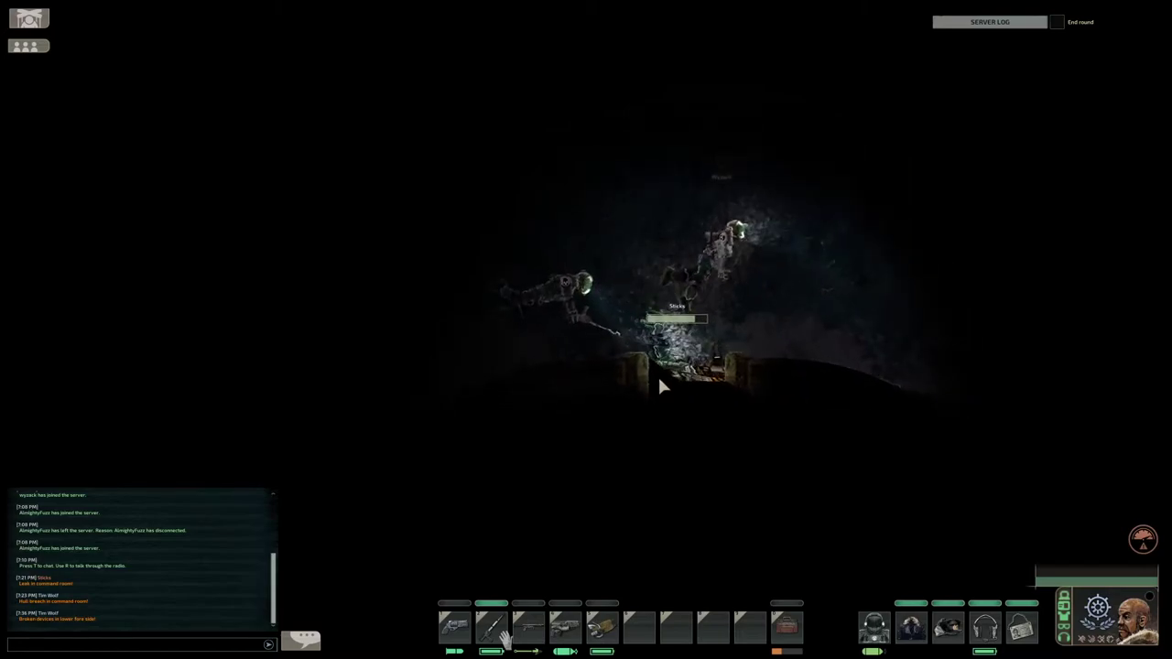
key(4)
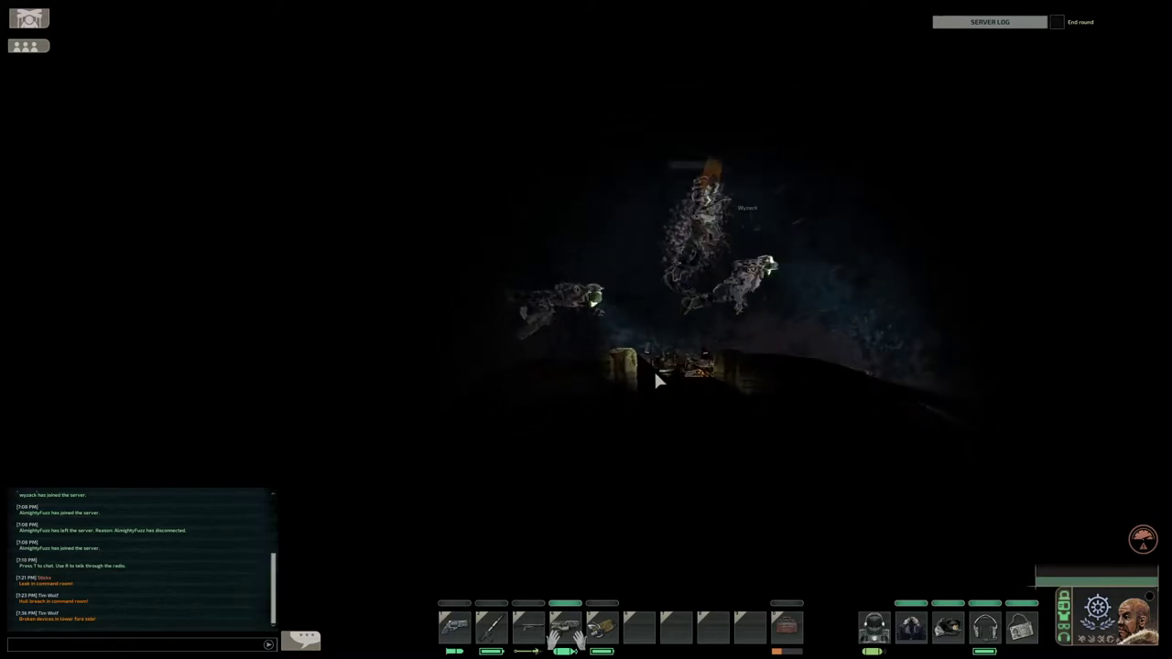
drag(654, 369, 630, 399)
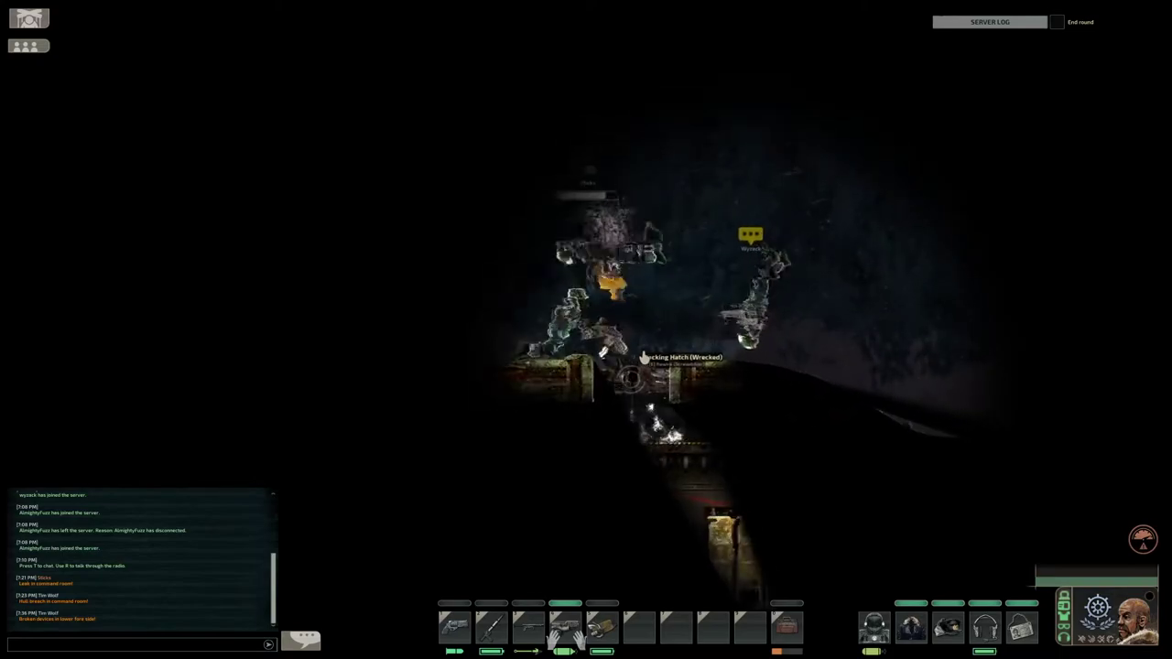
- Switch to the item in hotbar slot 2 before entering the wrecked outpost
click(491, 627)
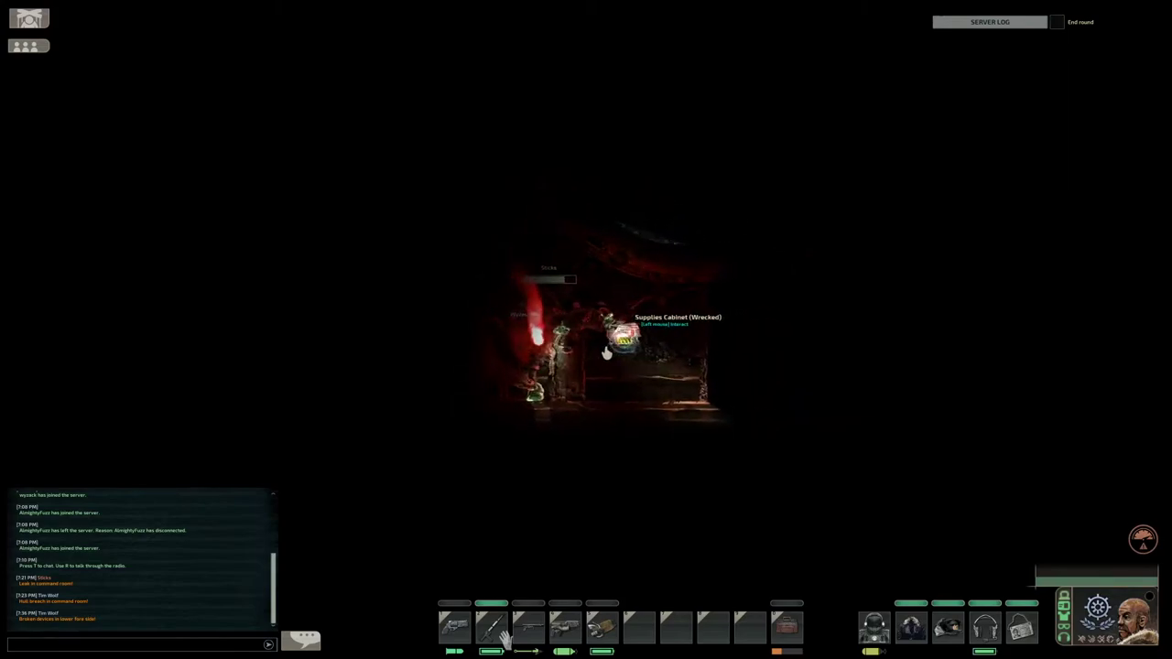
- Empty the wrecked supplies cabinet's items into the toolbox and close the cabinet
click(578, 355)
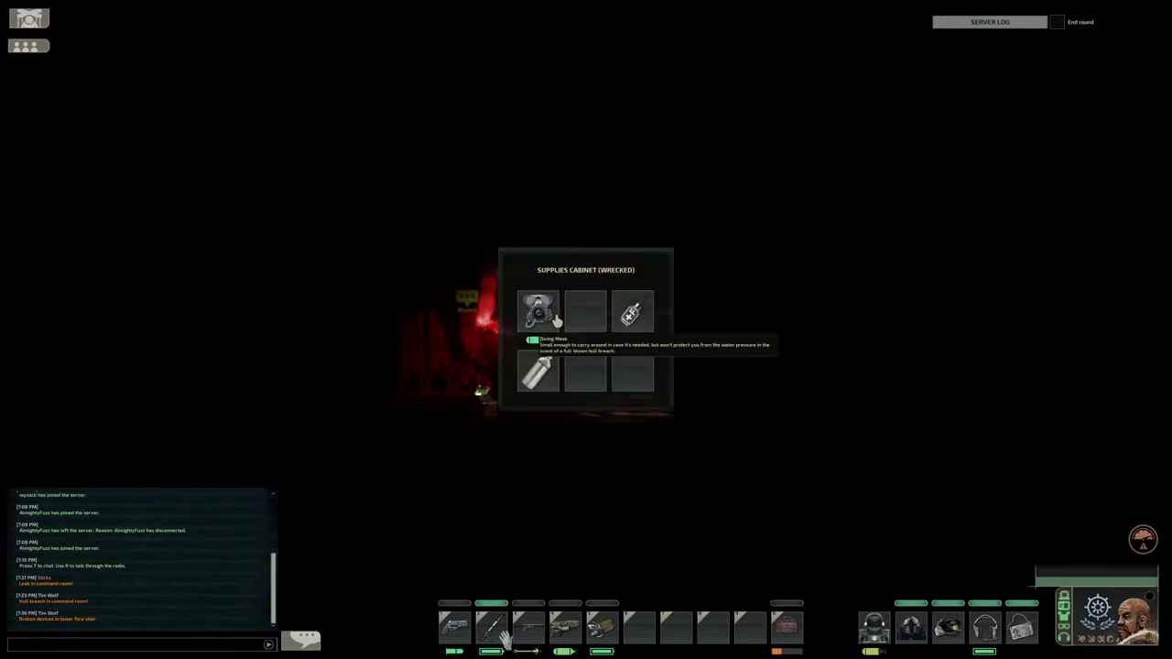
drag(720, 531, 784, 626)
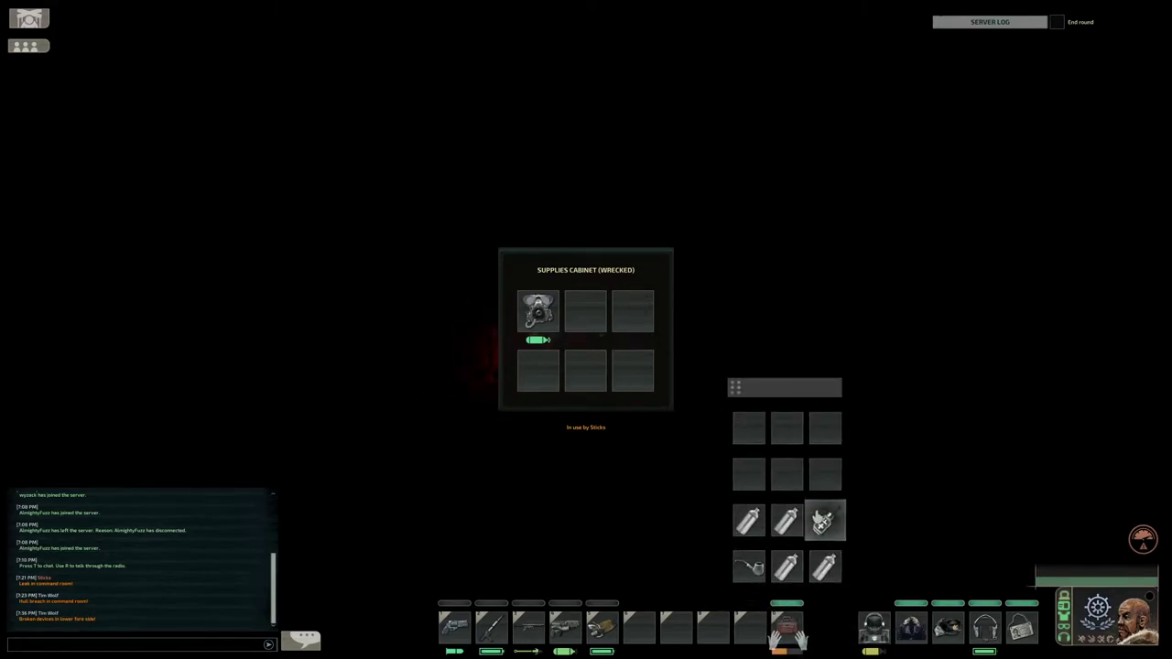
click(643, 492)
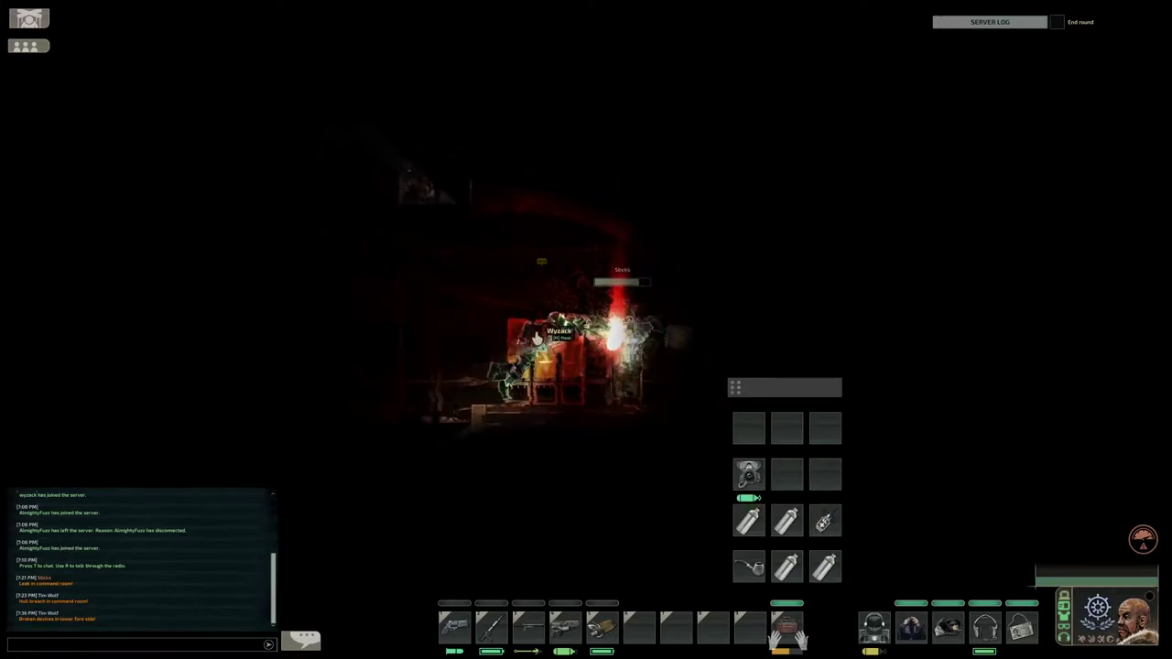
- Walk left through the burning wreck and close the toolbox grid
key(a)
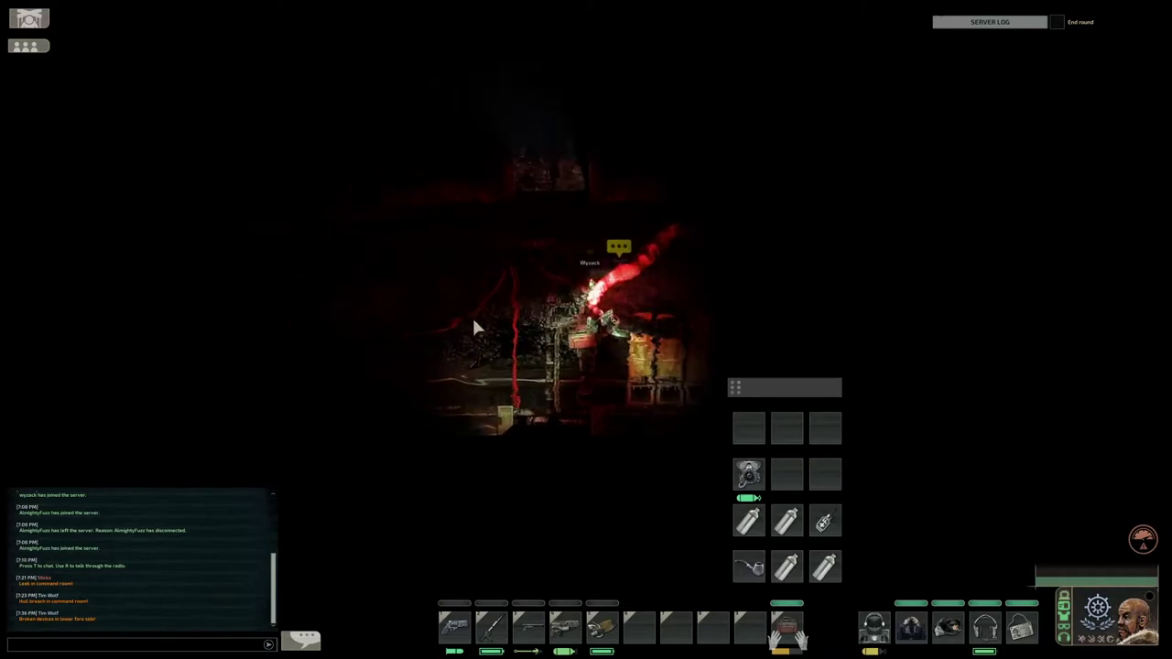
key(a)
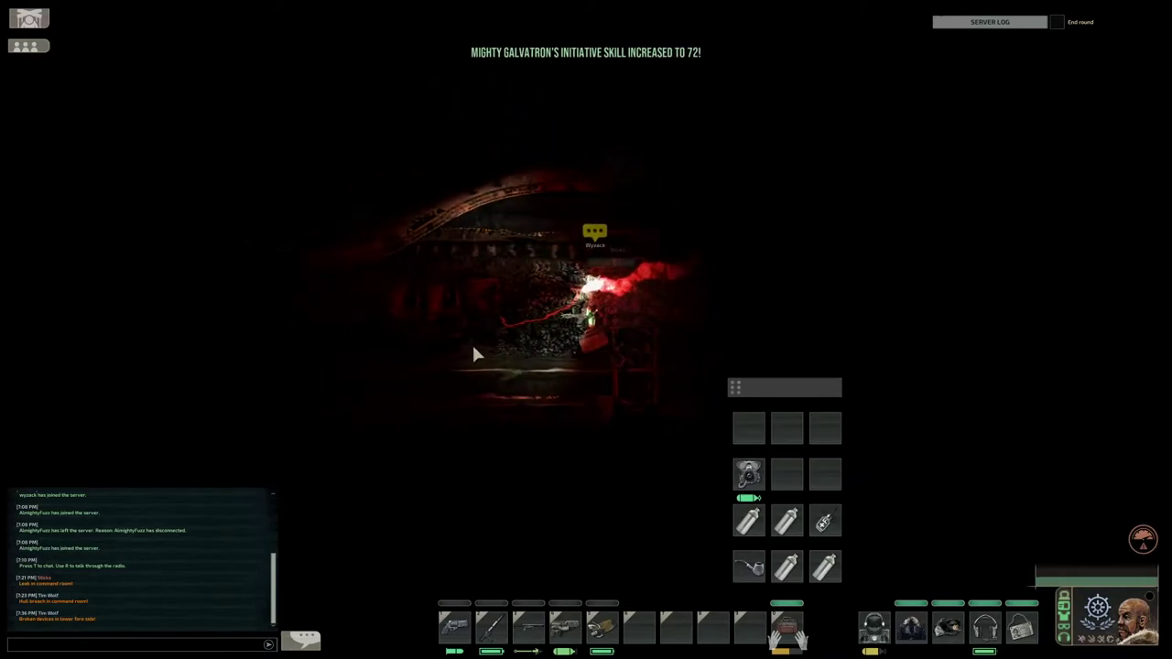
key(a)
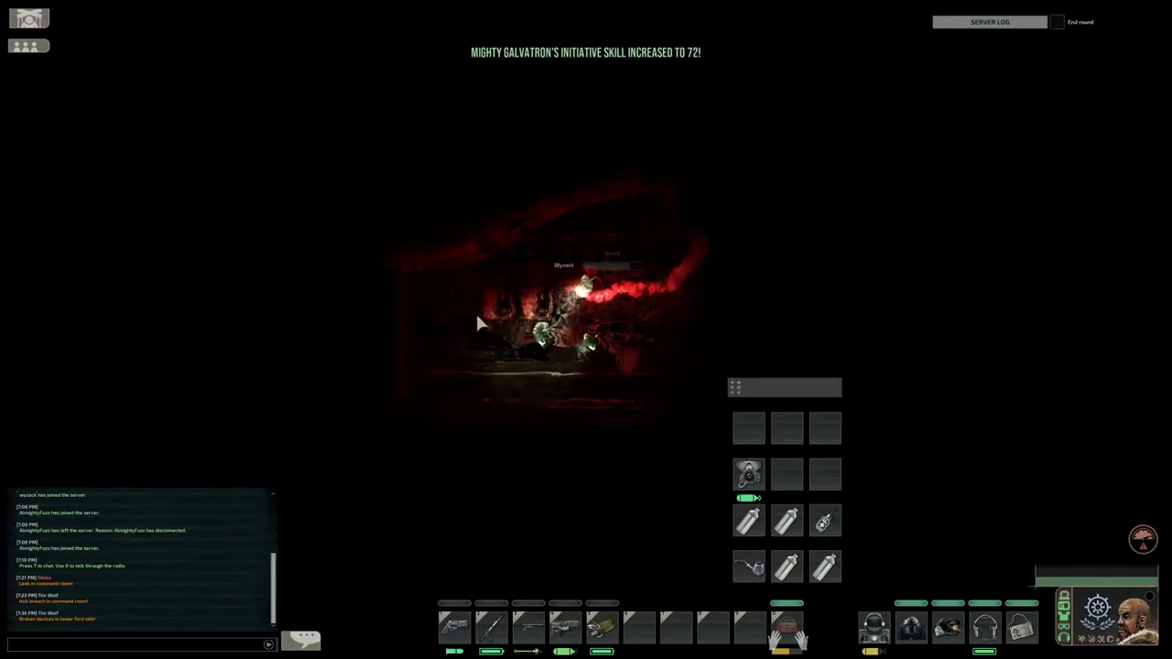
key(a)
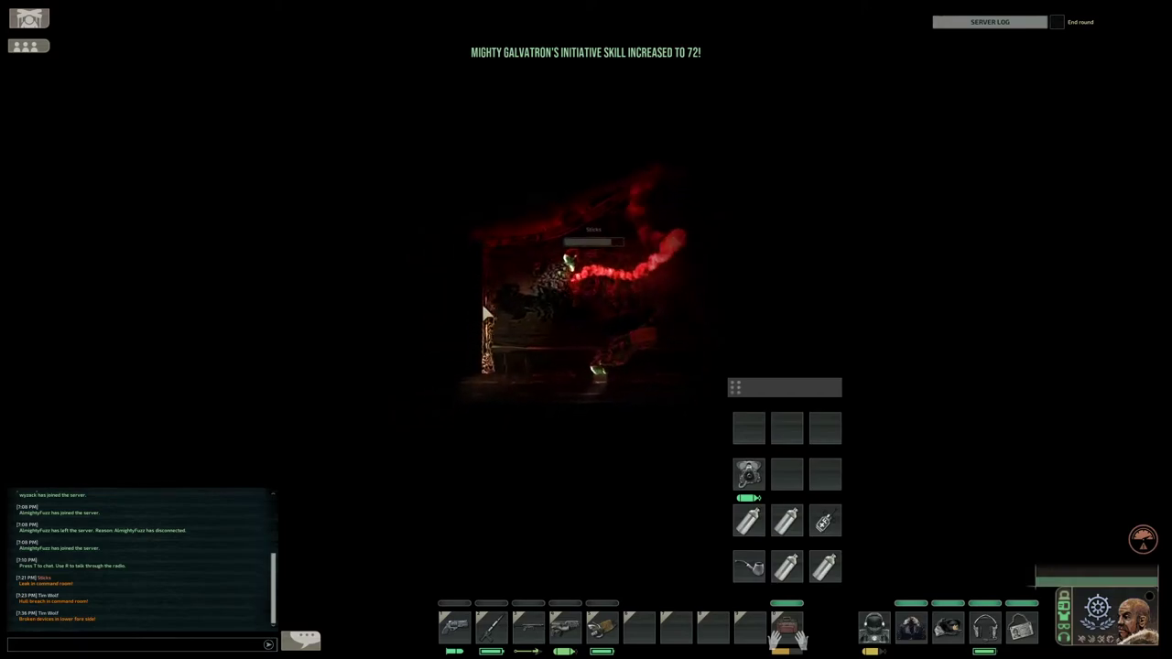
key(a)
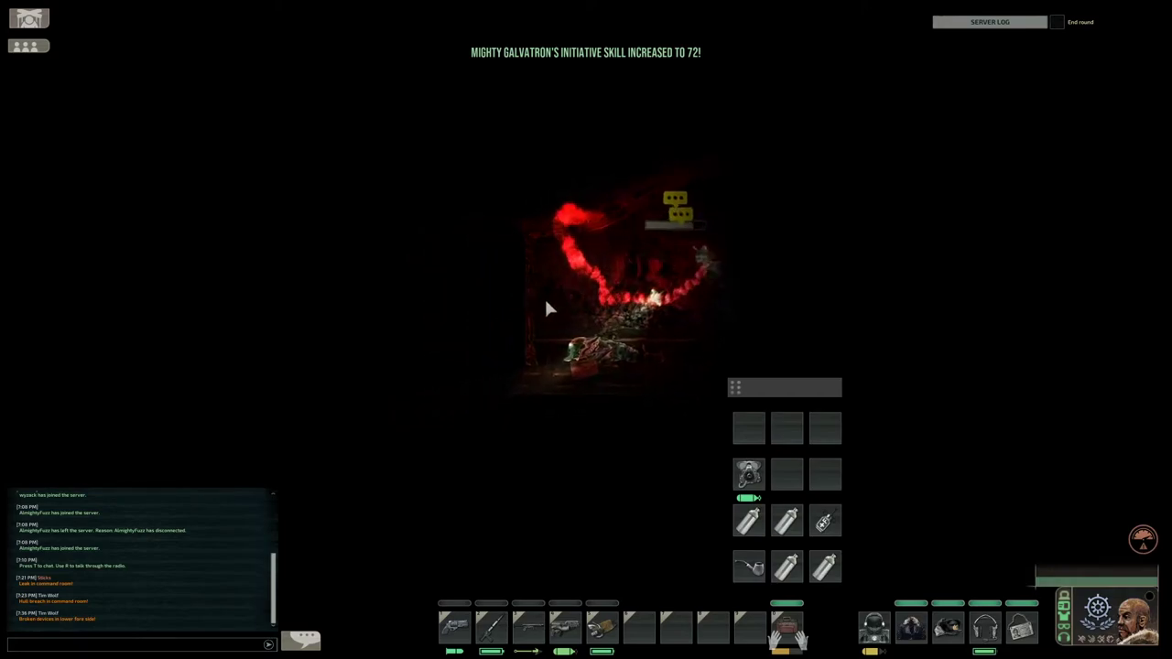
key(a)
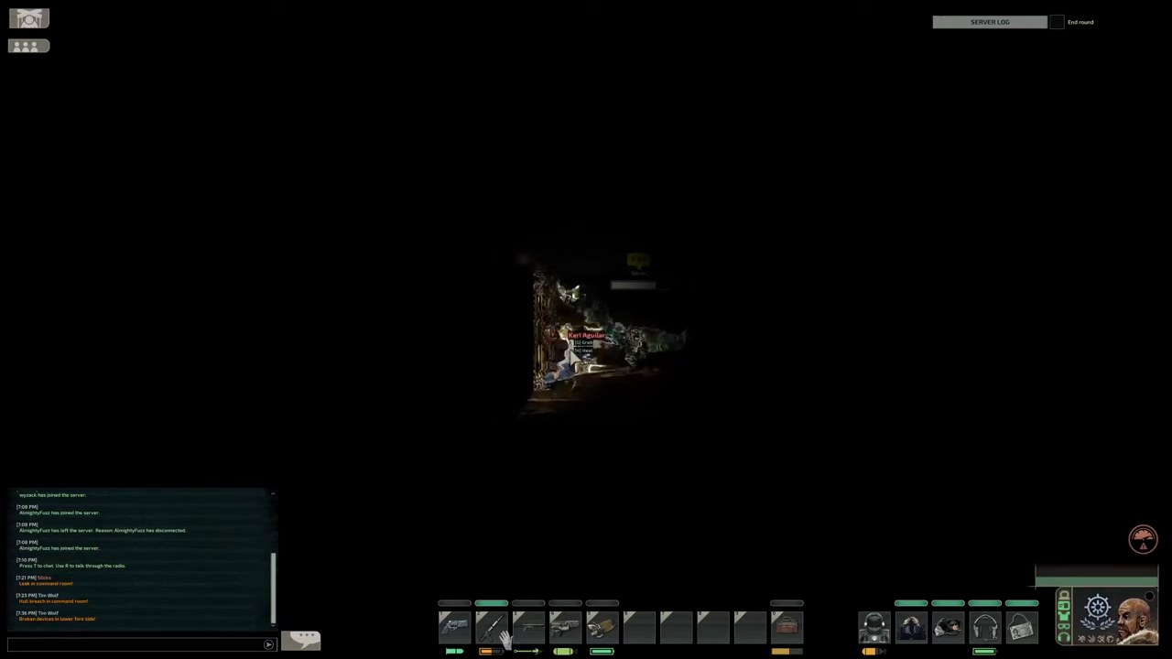
- Move the plasma cutter from the toolbox into a hotbar quick slot
key(g)
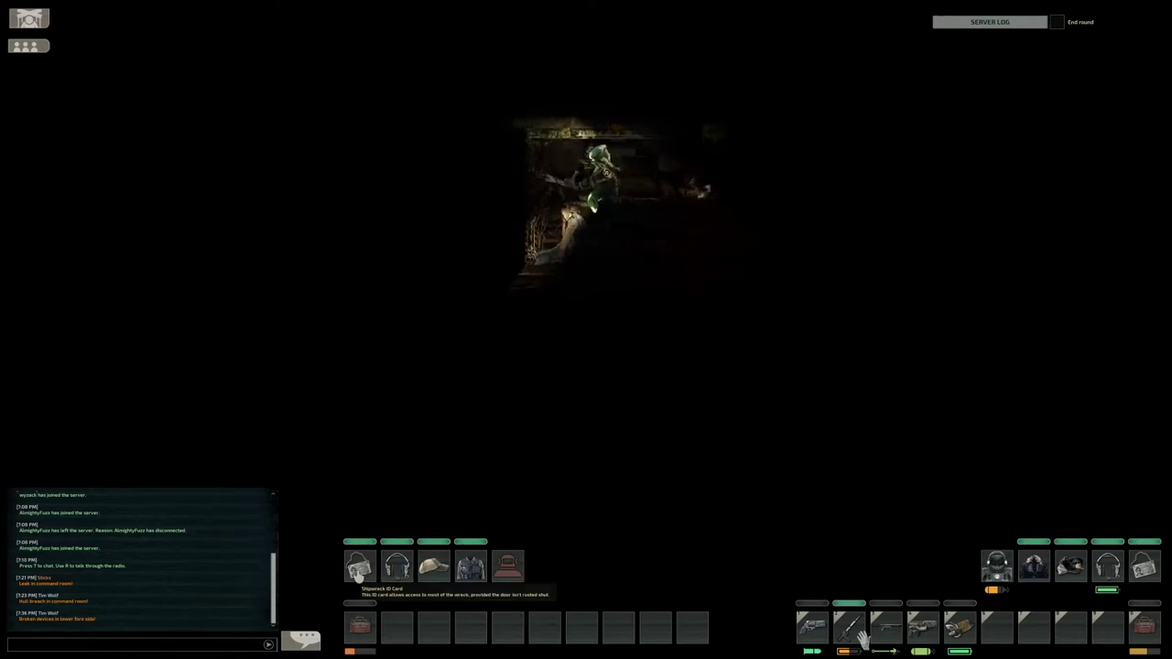
click(359, 627)
click(397, 568)
mouse_move(396, 504)
mouse_down()
mouse_move(545, 627)
mouse_move(691, 627)
mouse_up()
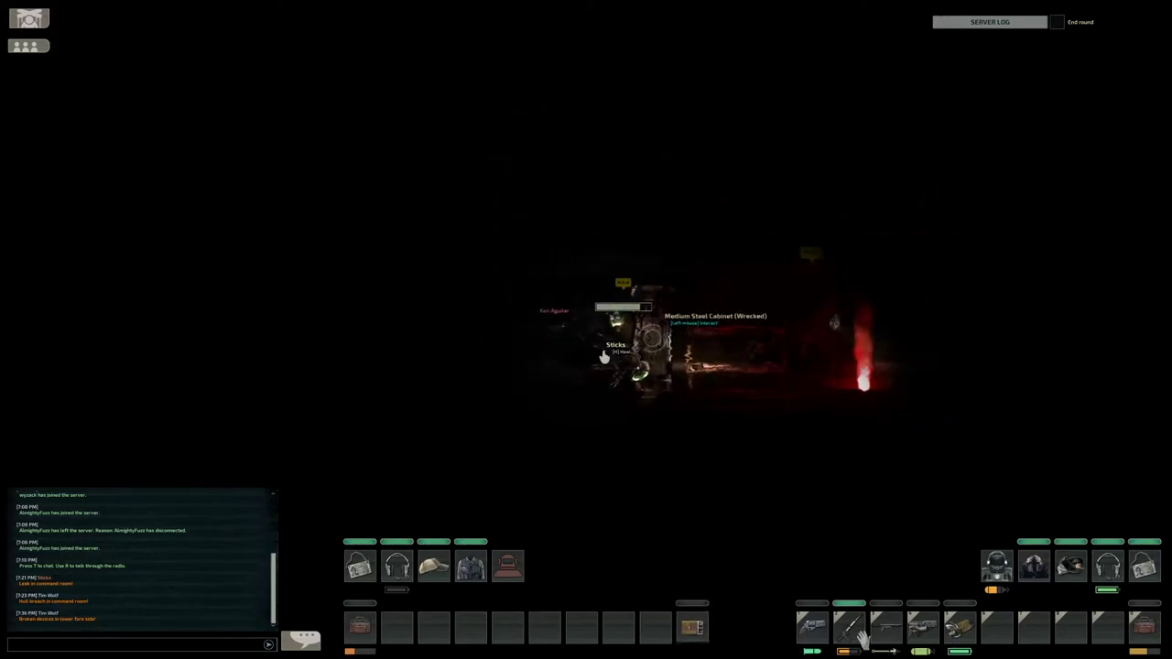
- Check the wrecked steel cabinet, find it empty, and walk on through the wreck
click(630, 353)
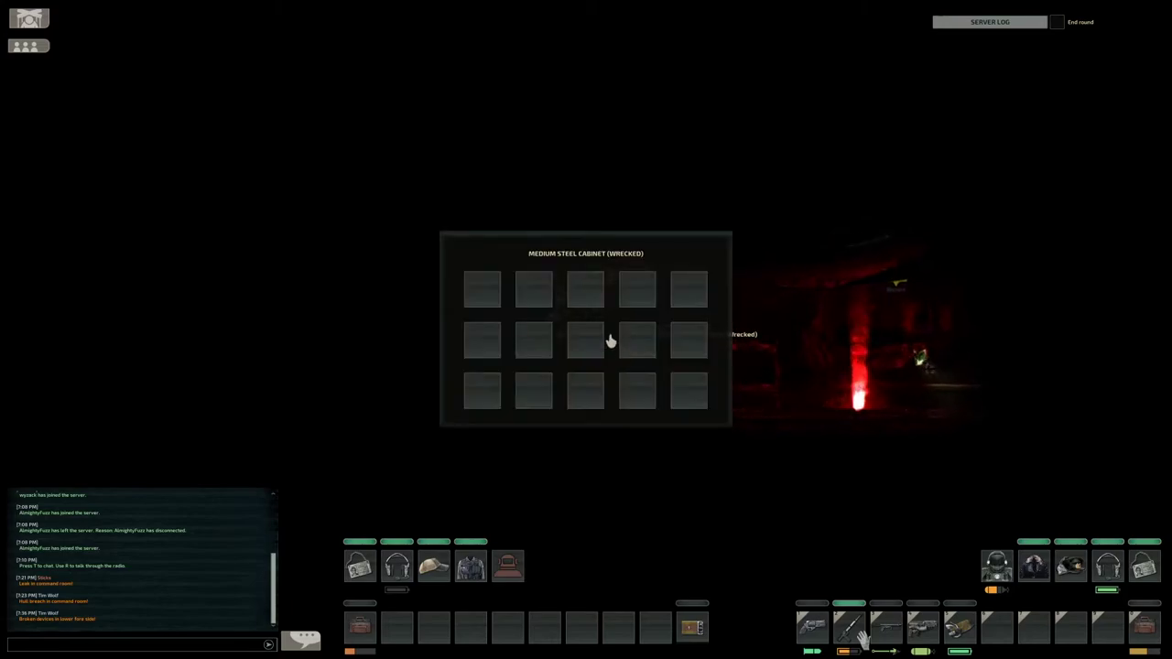
key(a)
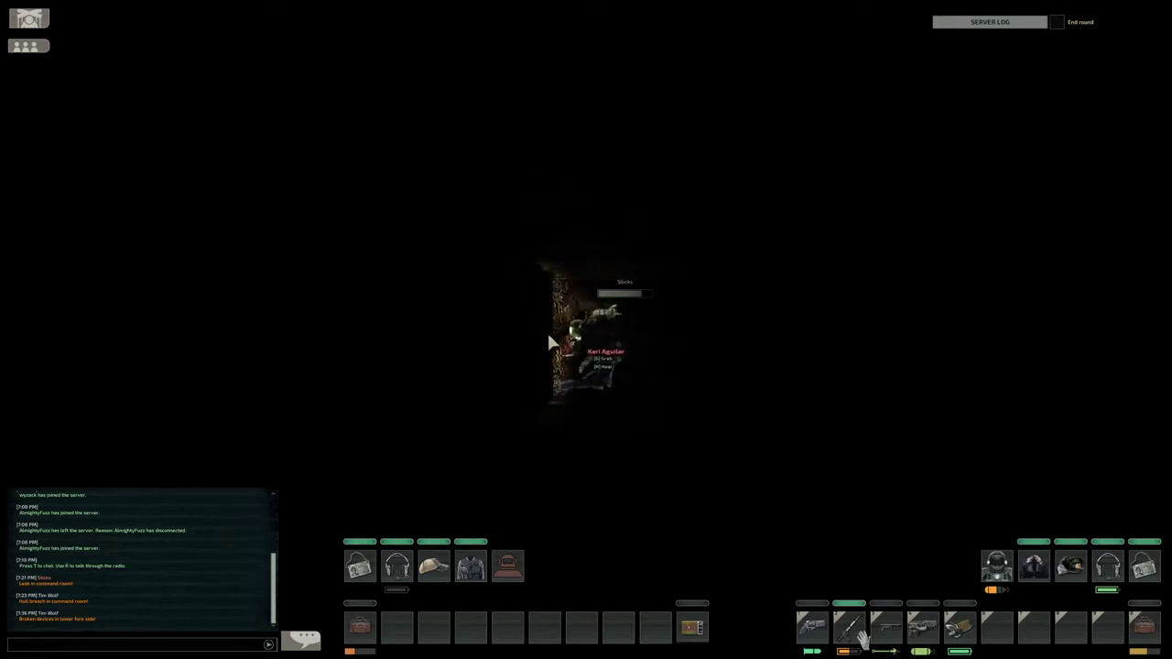
key(a)
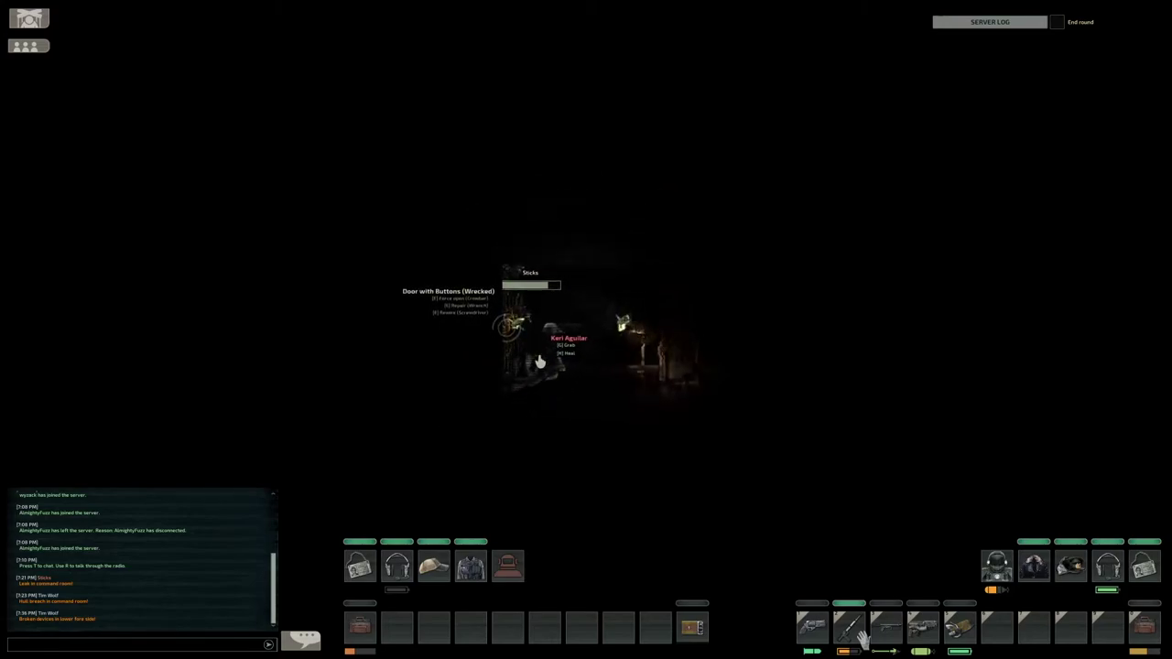
- Walk right toward the wrecked junction box, briefly checking a cabinet on the way
key(d)
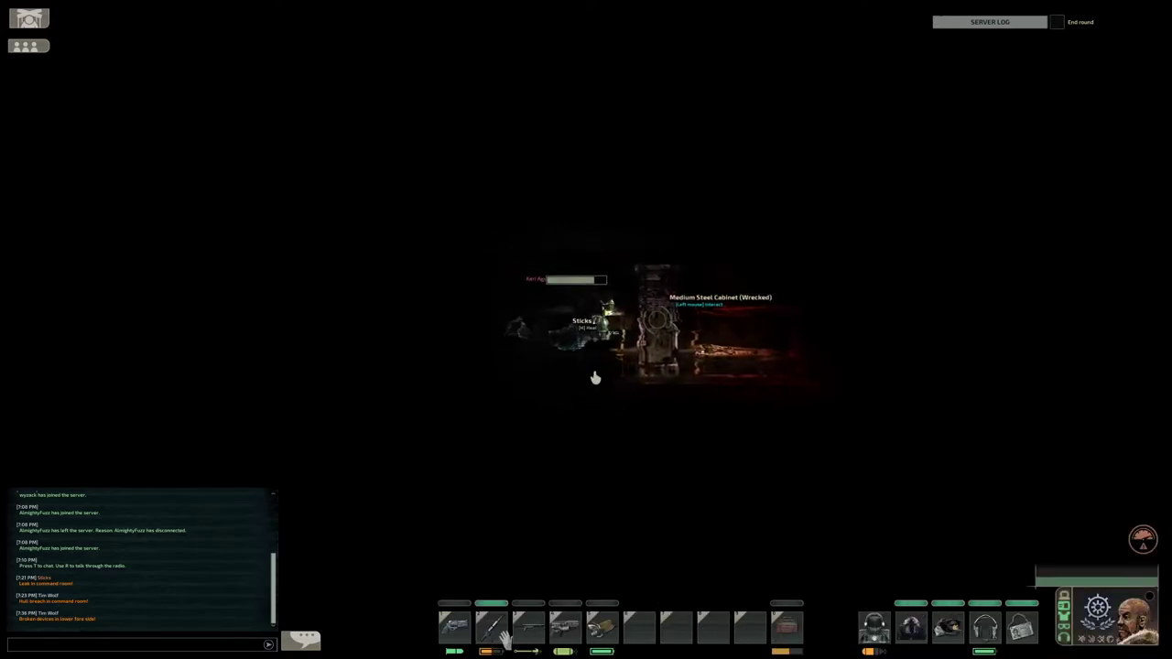
key(d)
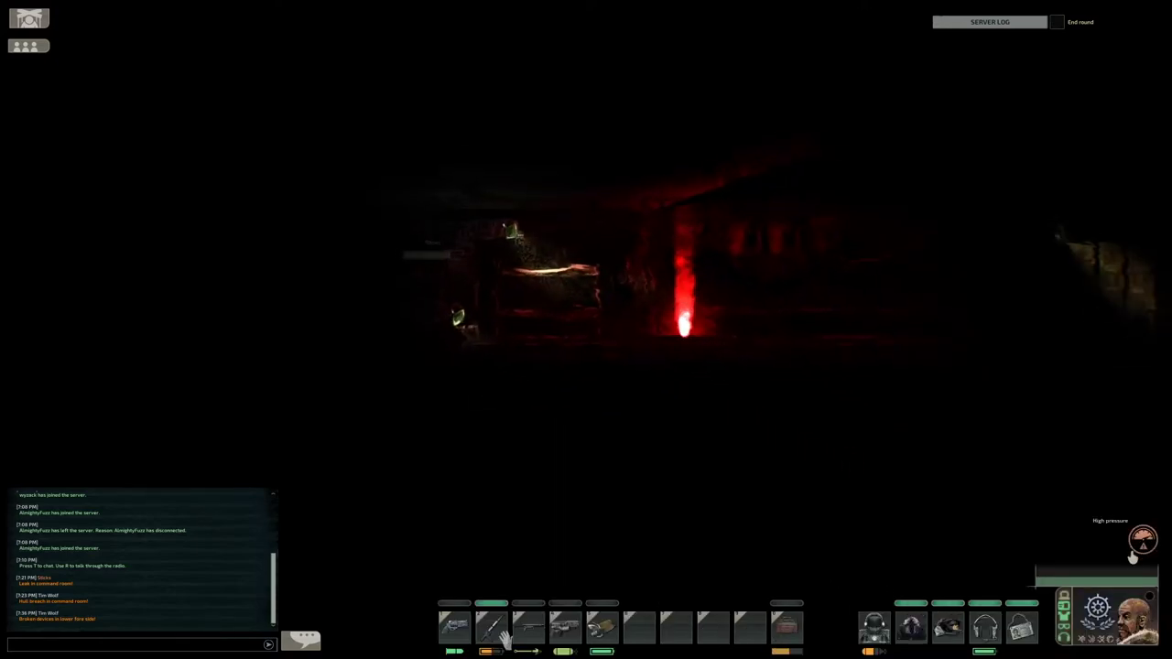
key(d)
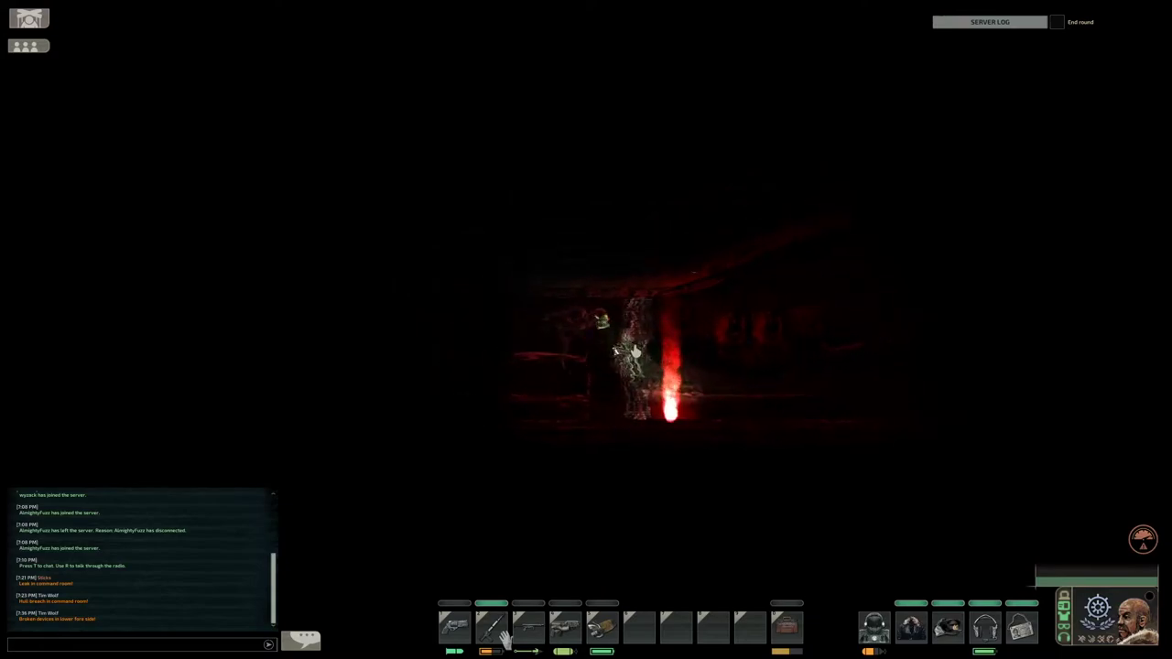
key(d)
key(d)
key(d)
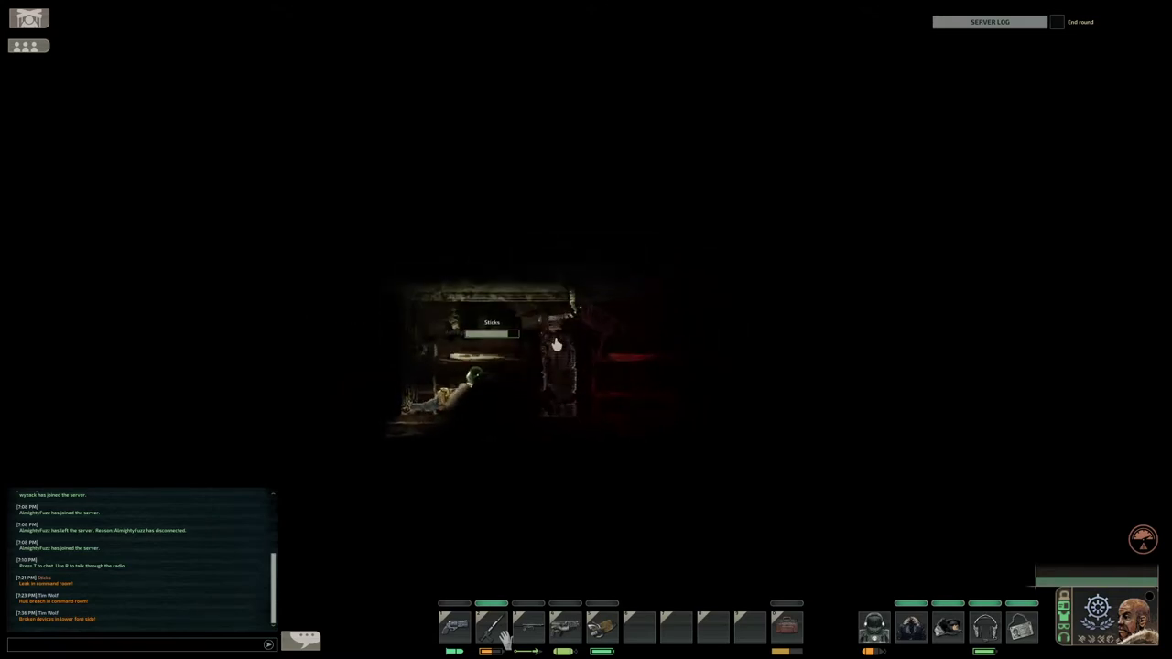
click(556, 345)
click(636, 463)
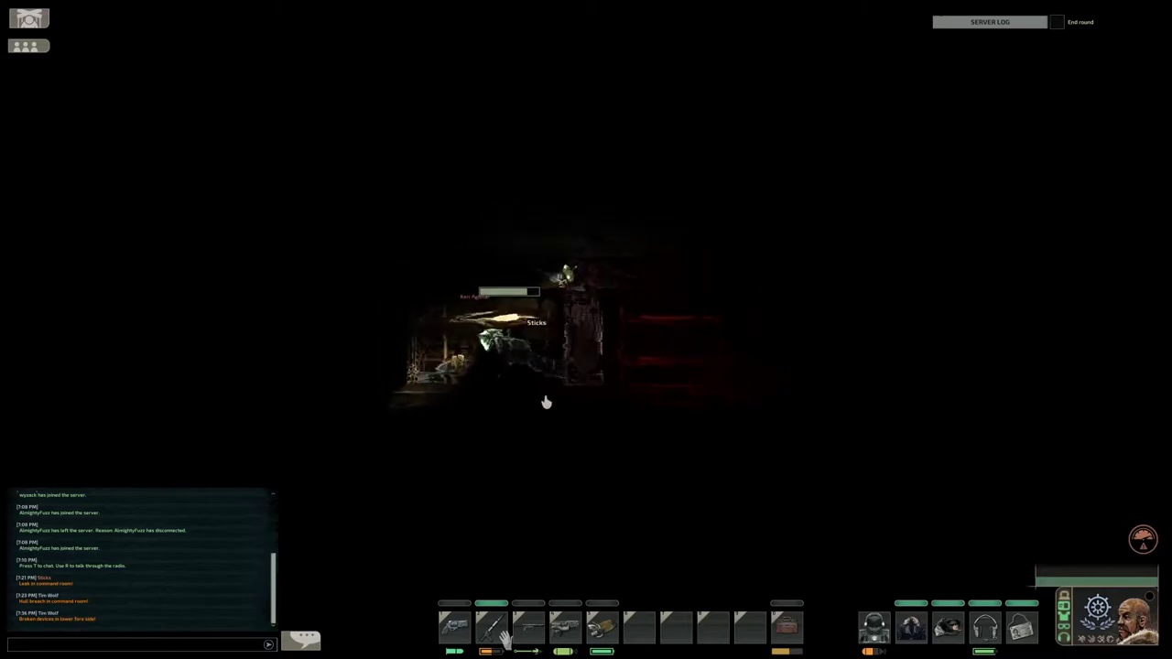
- Move past the dead crew member and start cutting with the plasma cutter
key(d)
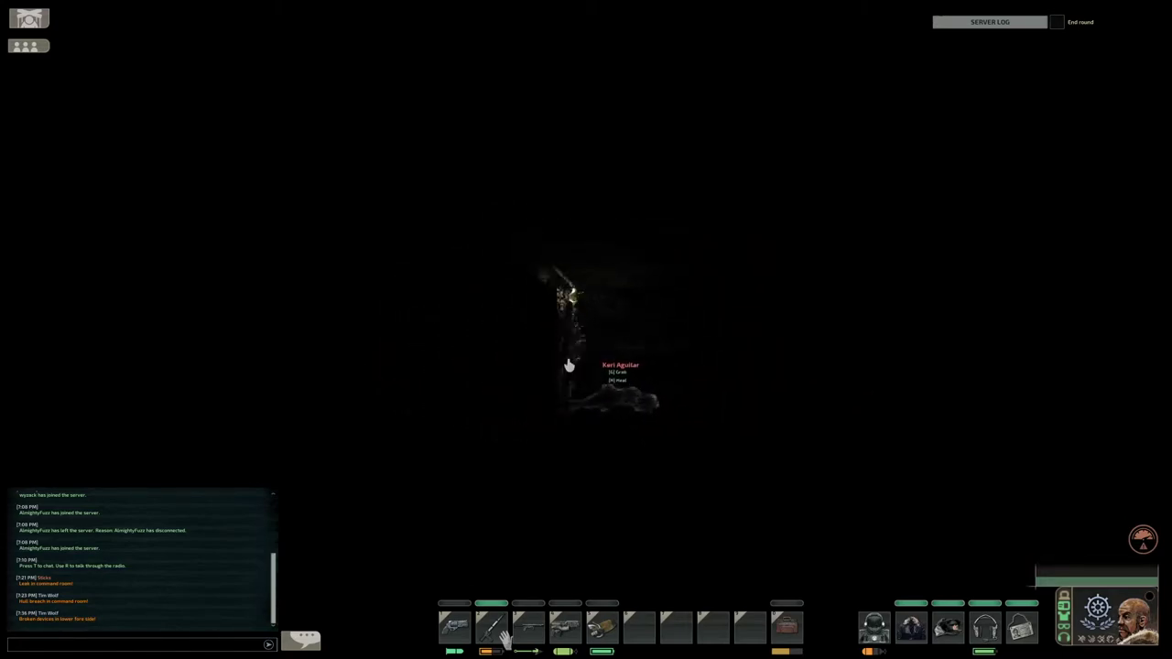
key(w)
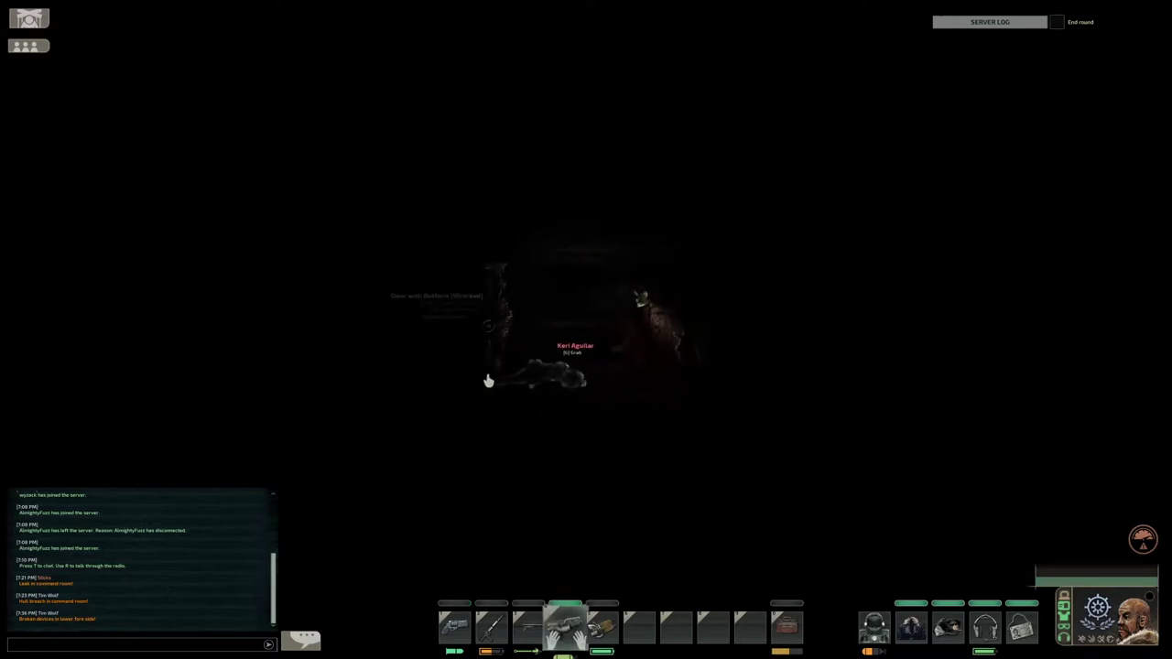
key(d)
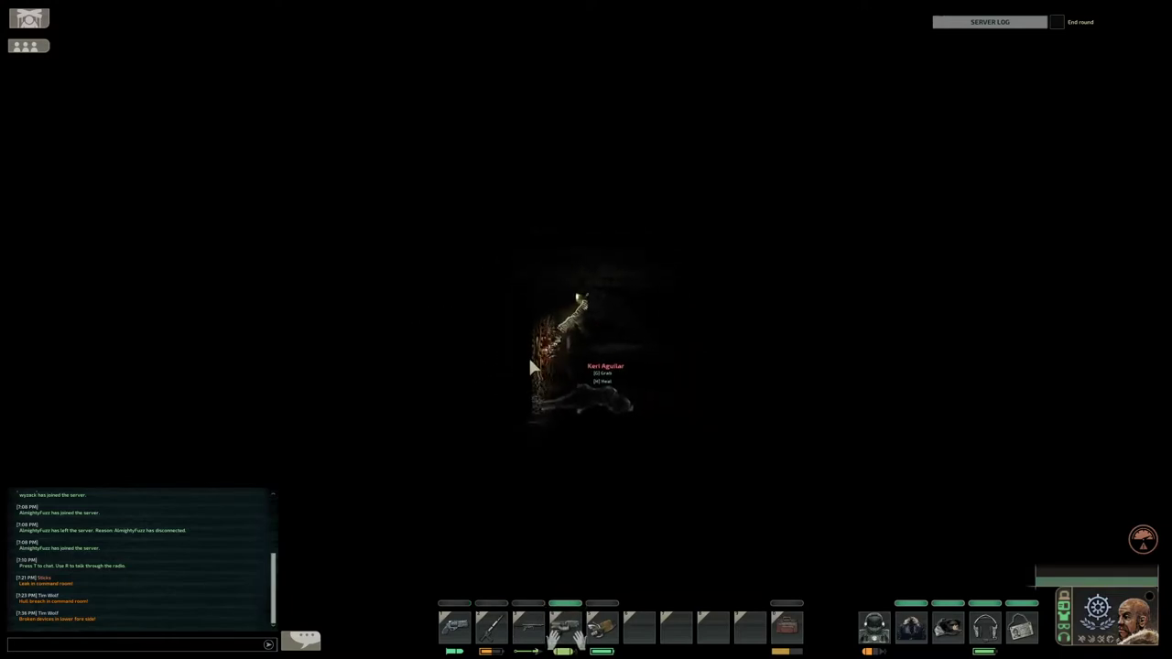
drag(524, 354, 506, 328)
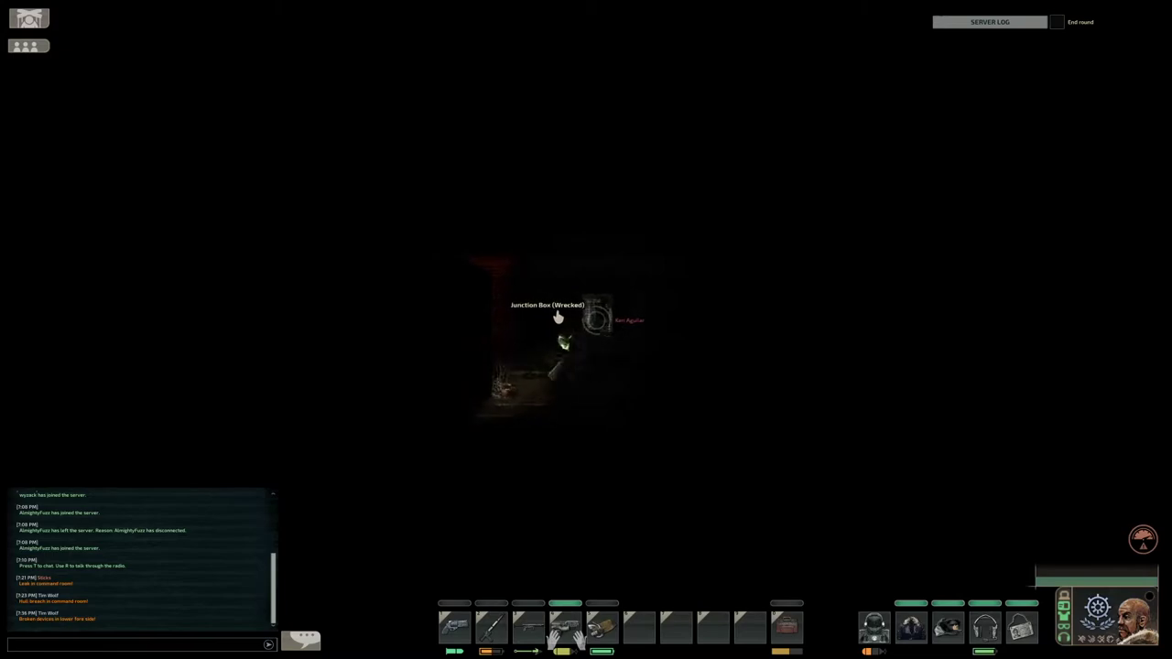
- Finish cutting the wreckage, switch to hotbar slot 2, and walk to the other crew
drag(526, 356, 515, 341)
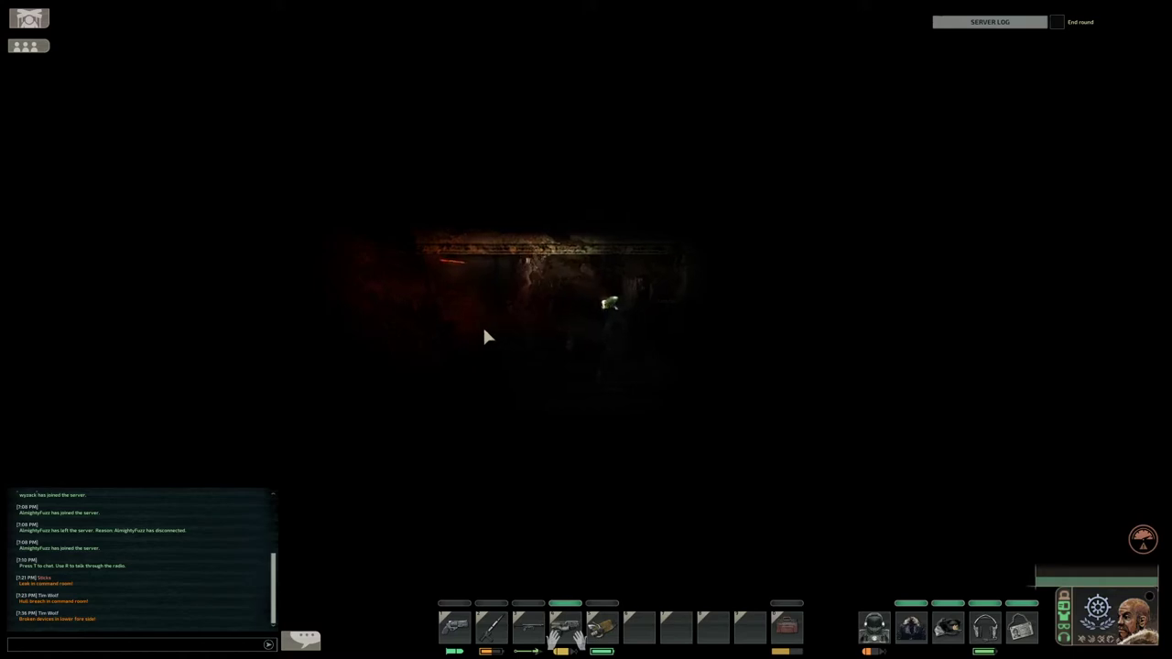
key(2)
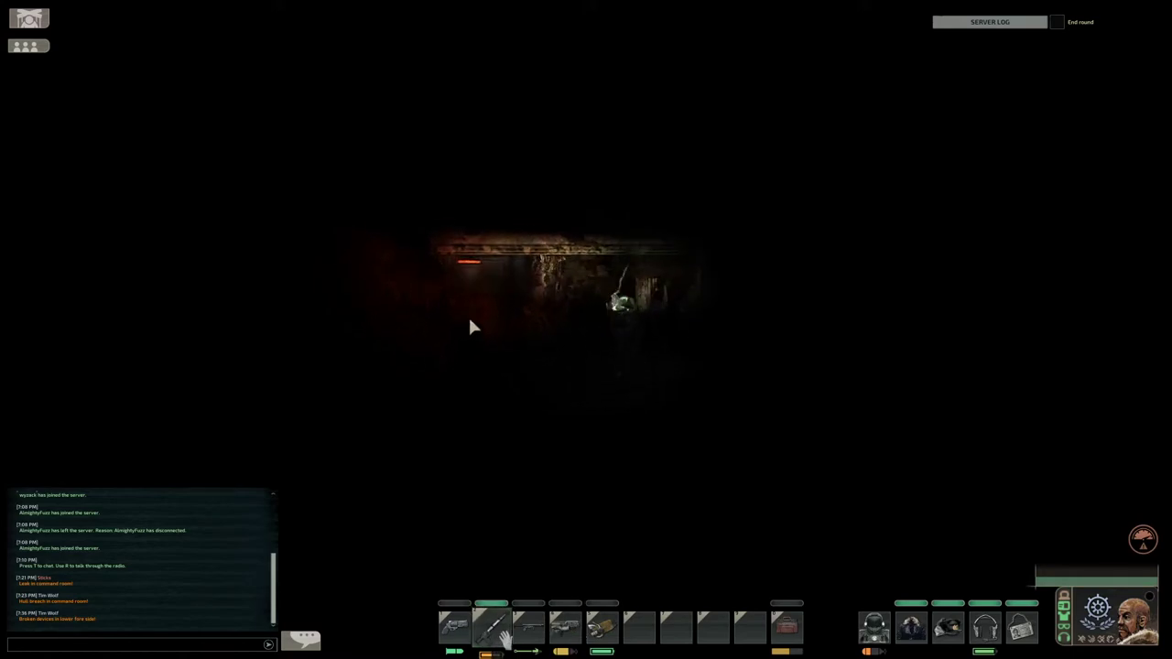
key(s)
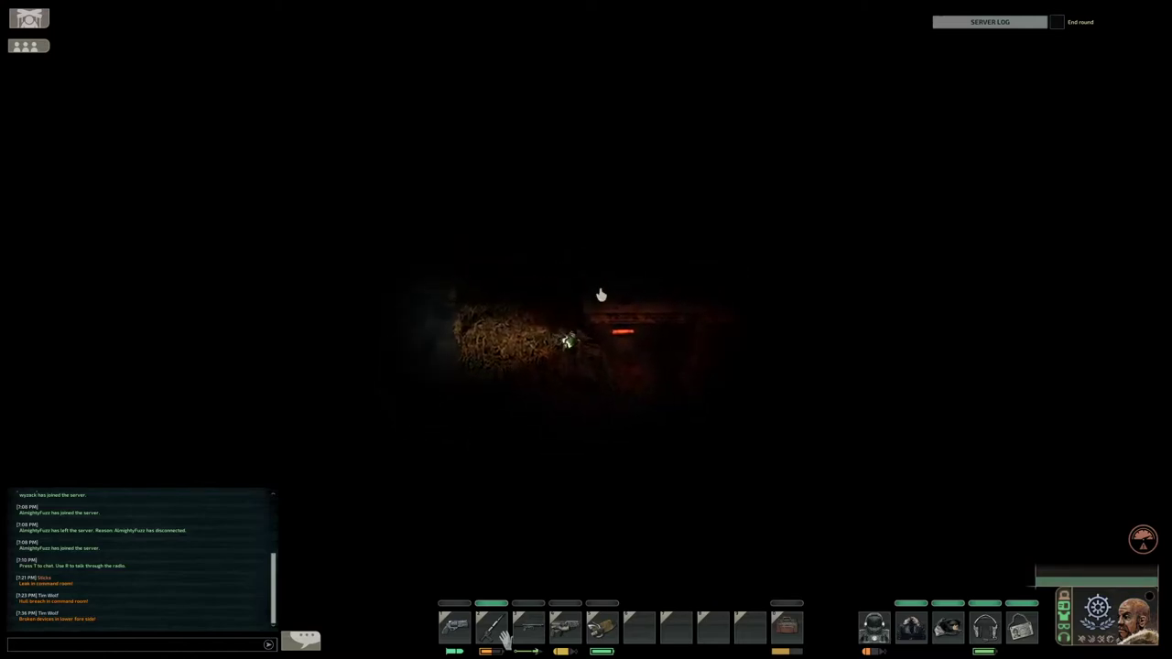
key(d)
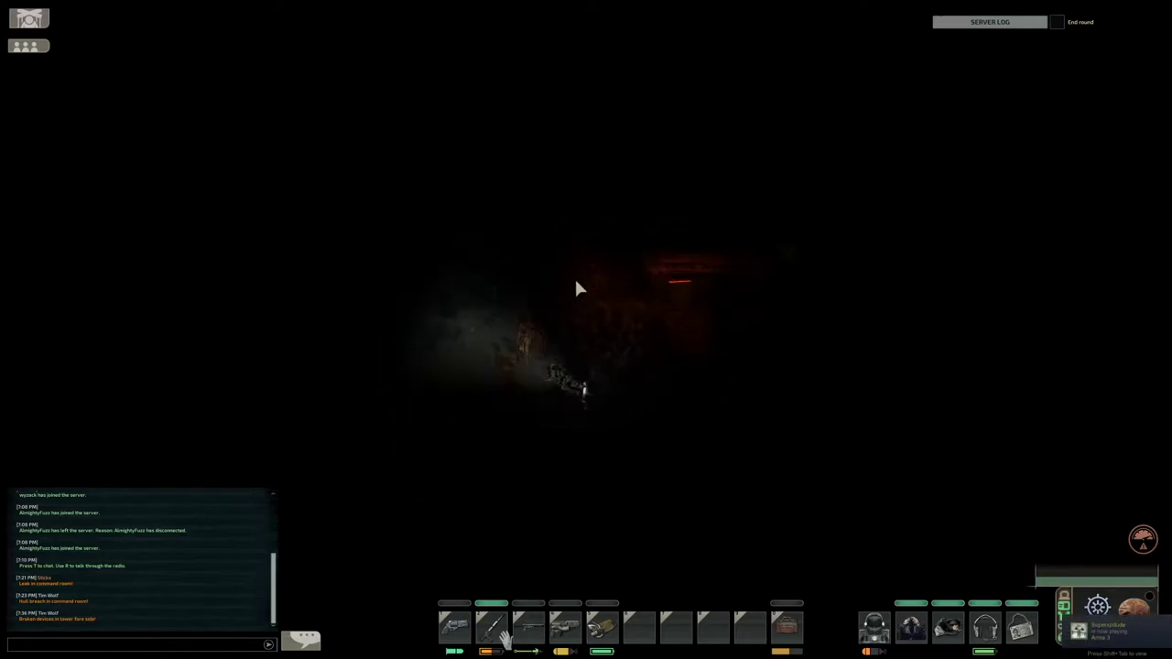
key(d)
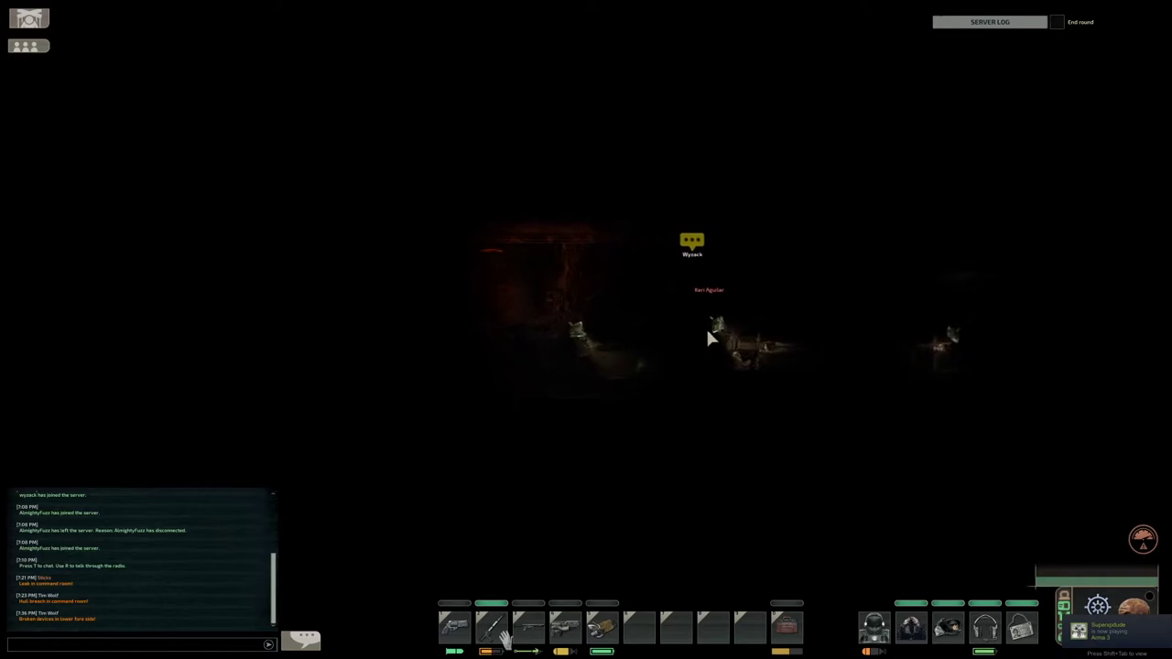
key(a)
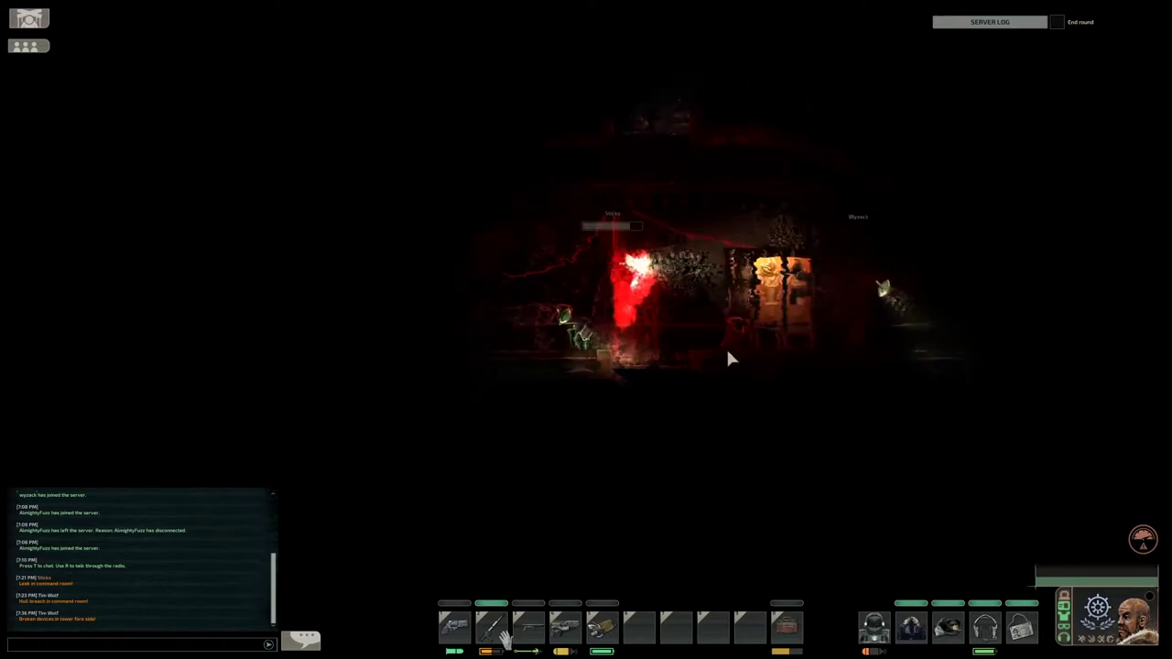
- Rearrange the diving suit's oxygen tanks, putting a fresh tank in the top slot
click(874, 627)
drag(875, 567, 825, 428)
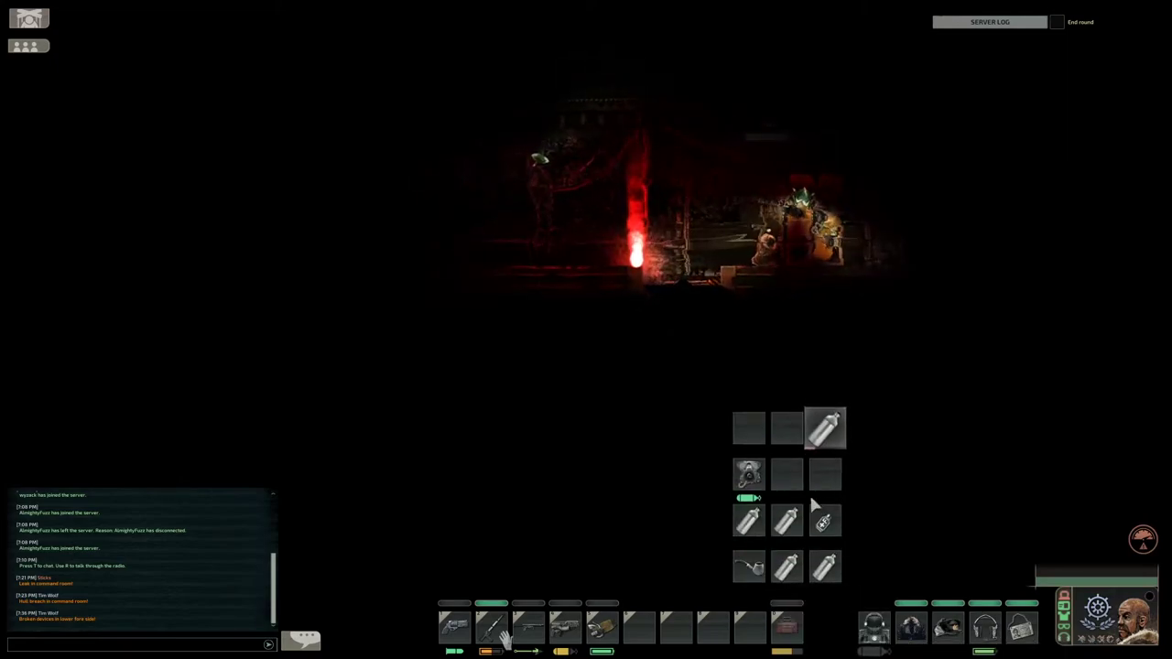
drag(787, 524, 875, 570)
drag(749, 524, 749, 524)
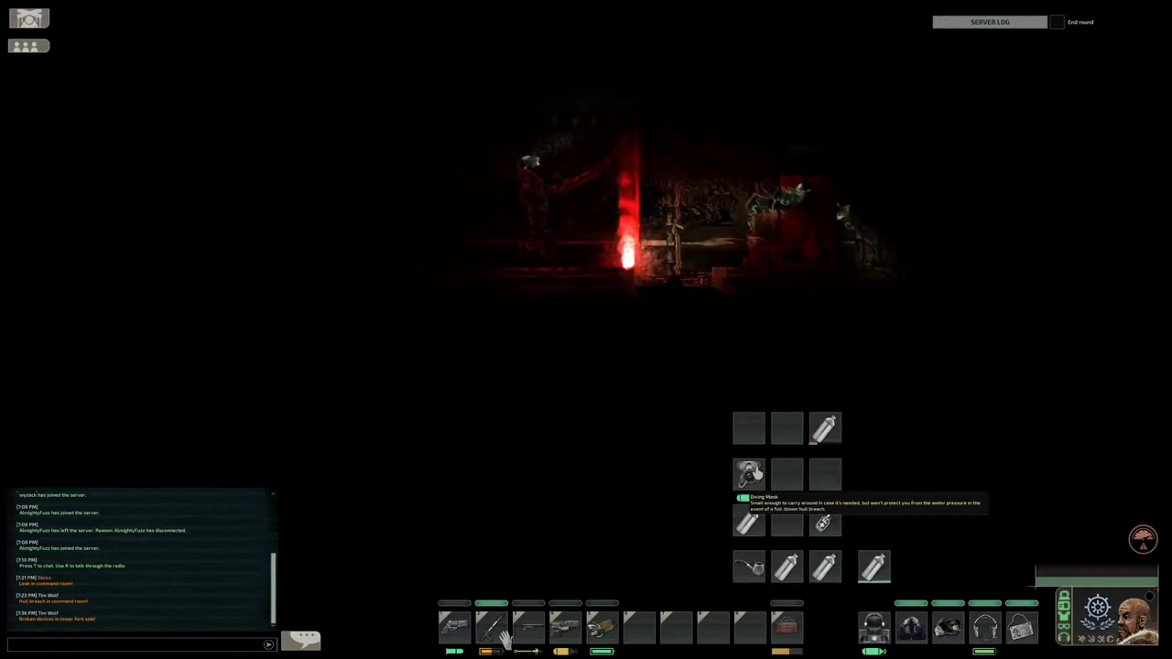
click(627, 360)
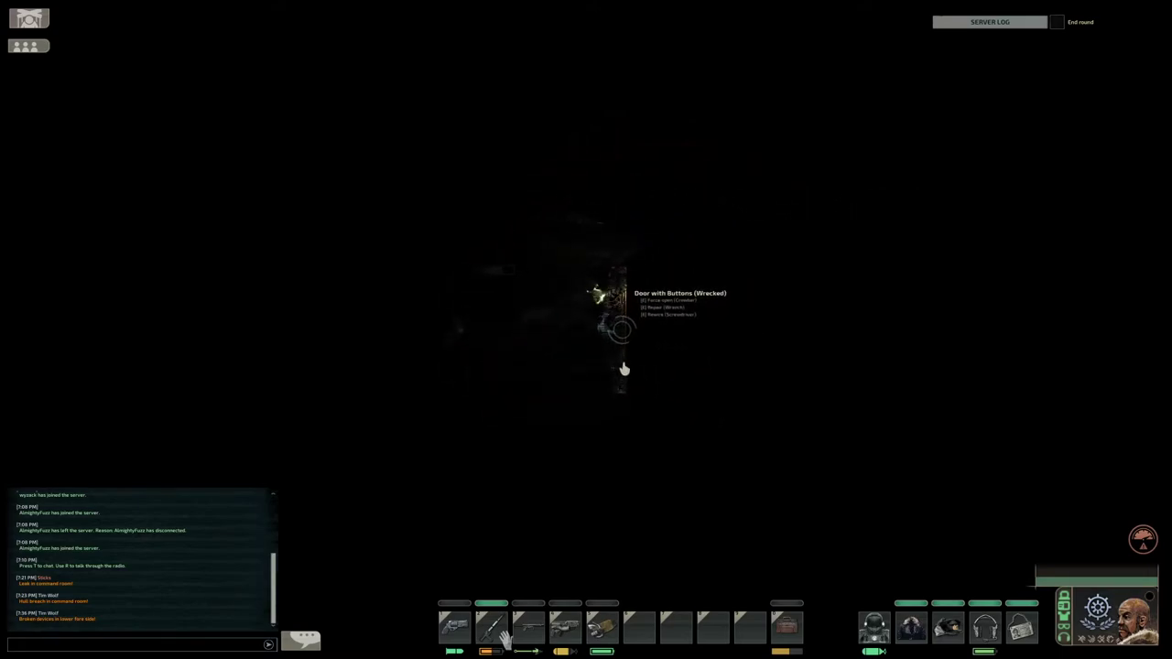
- Cut at the wrecked door with the slot-4 plasma cutter, then grab the dead crew member's body
key(4)
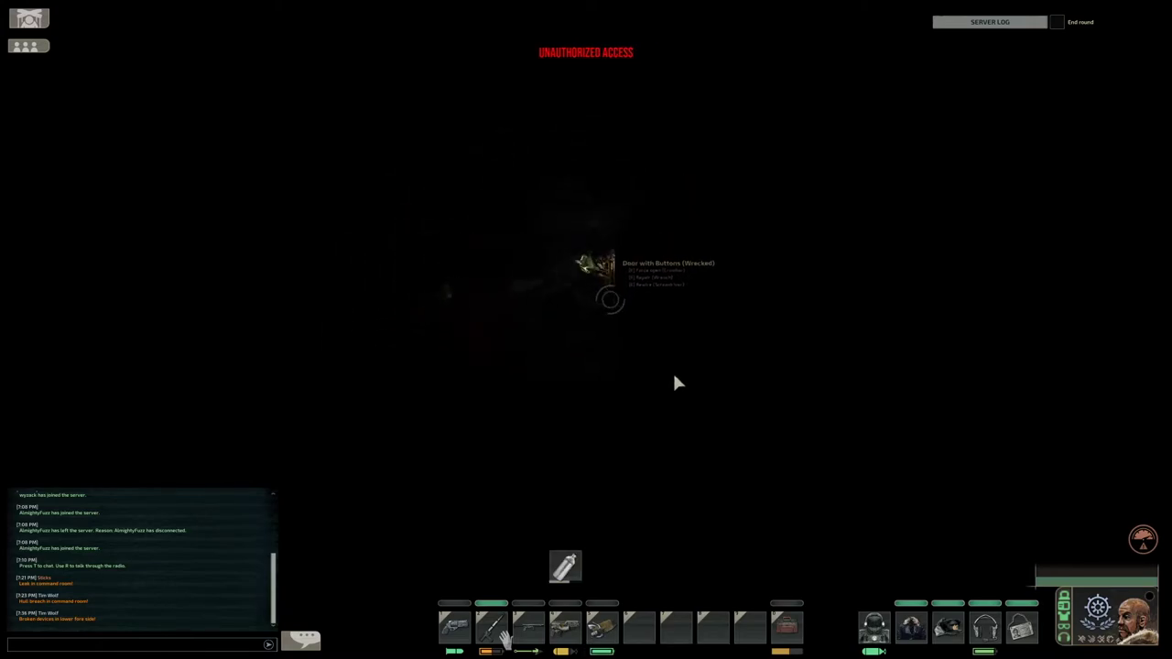
drag(643, 349, 654, 342)
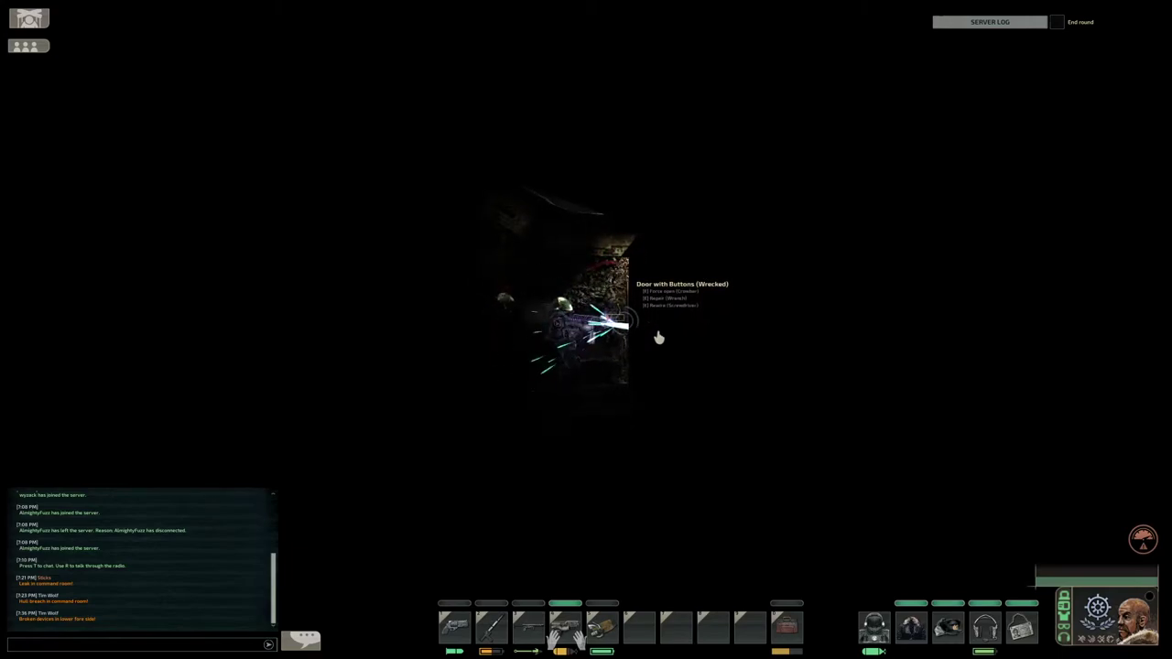
key(2)
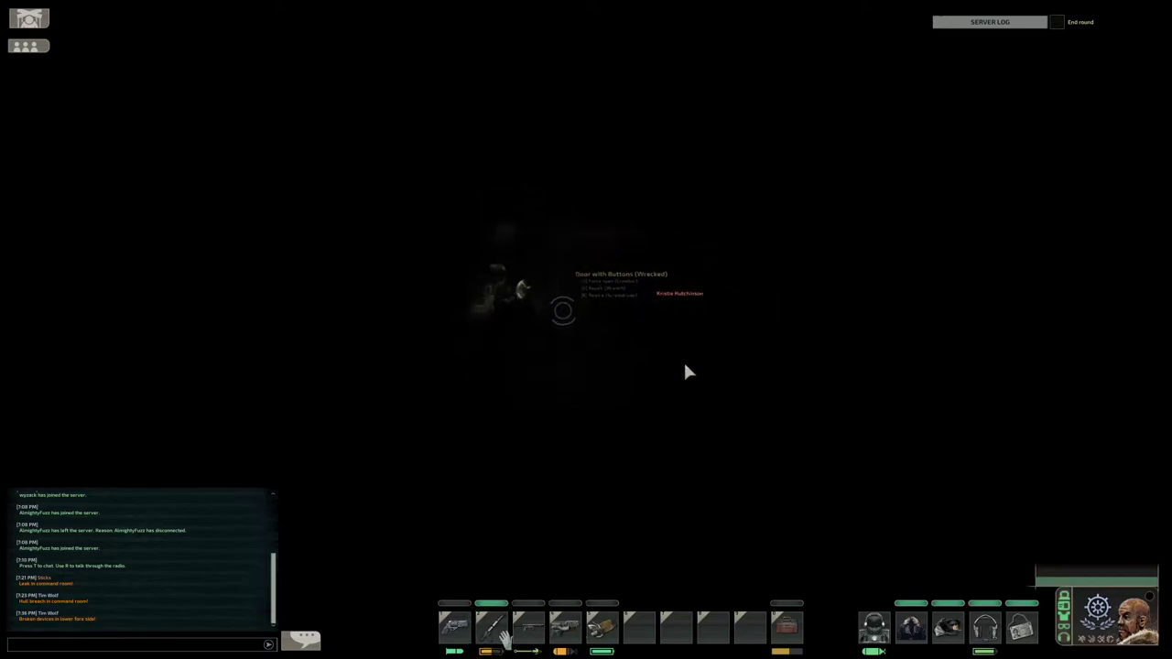
key(w)
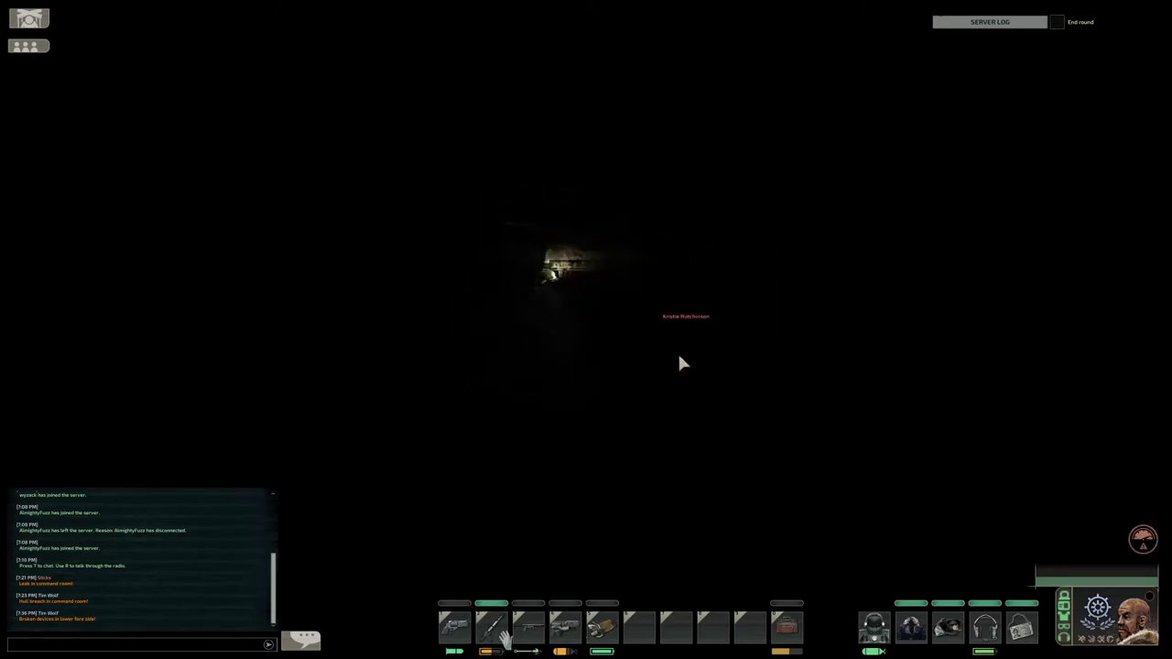
key(w)
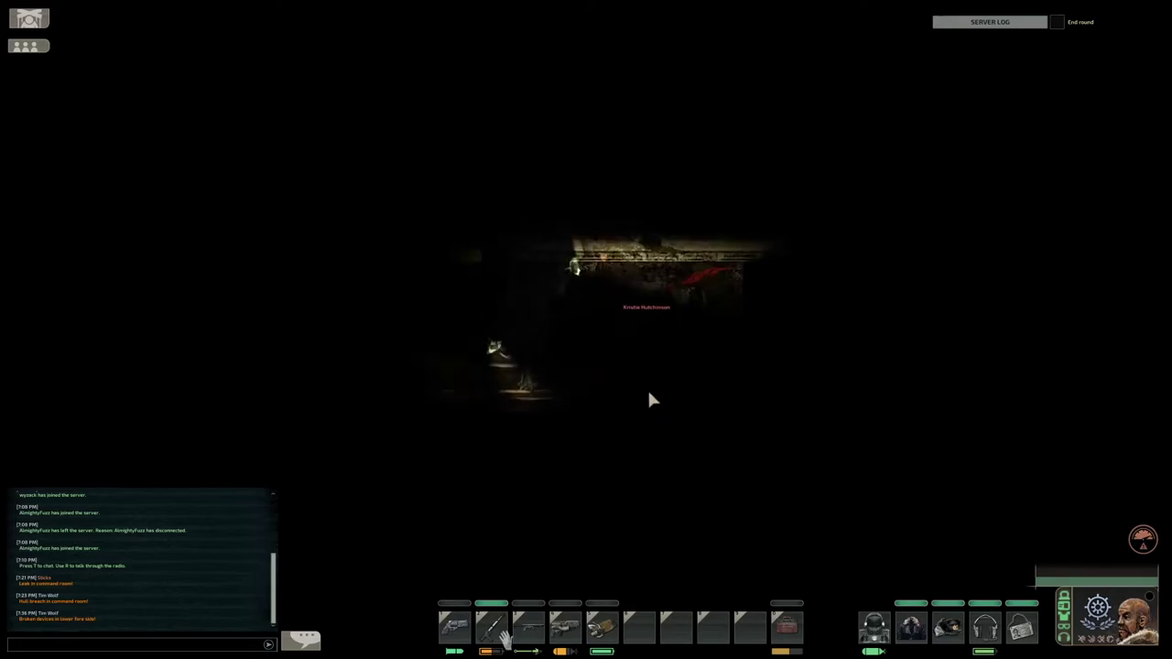
key(s)
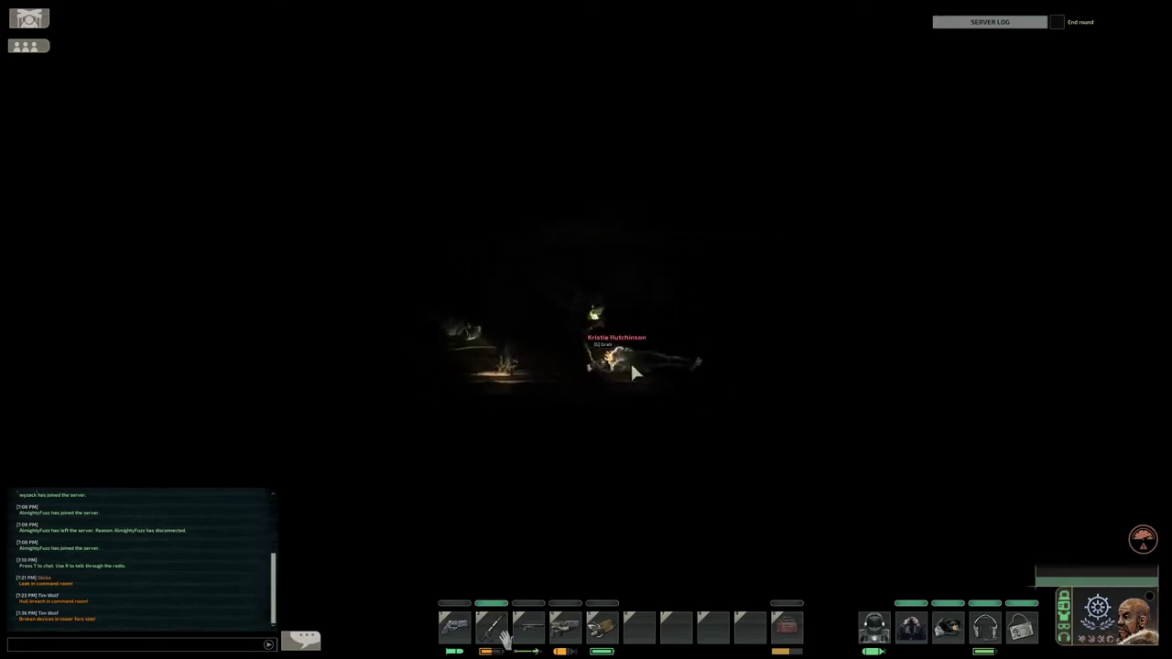
key(g)
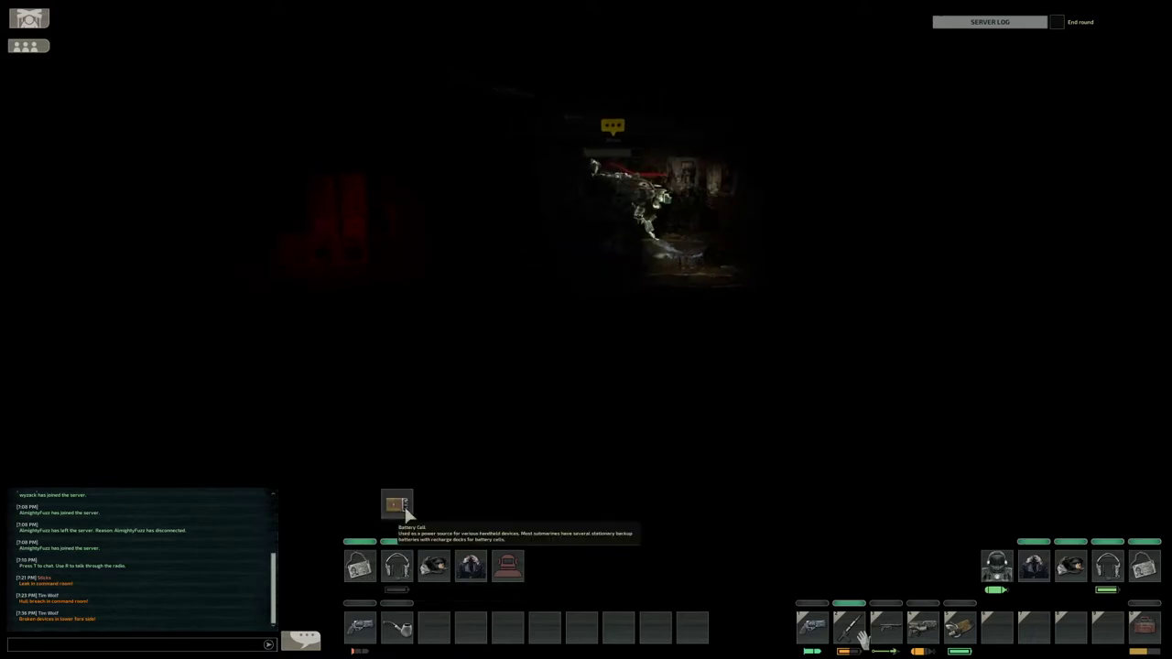
- Move the battery cell to an empty slot, release the body, and head back toward the door
drag(396, 504, 691, 627)
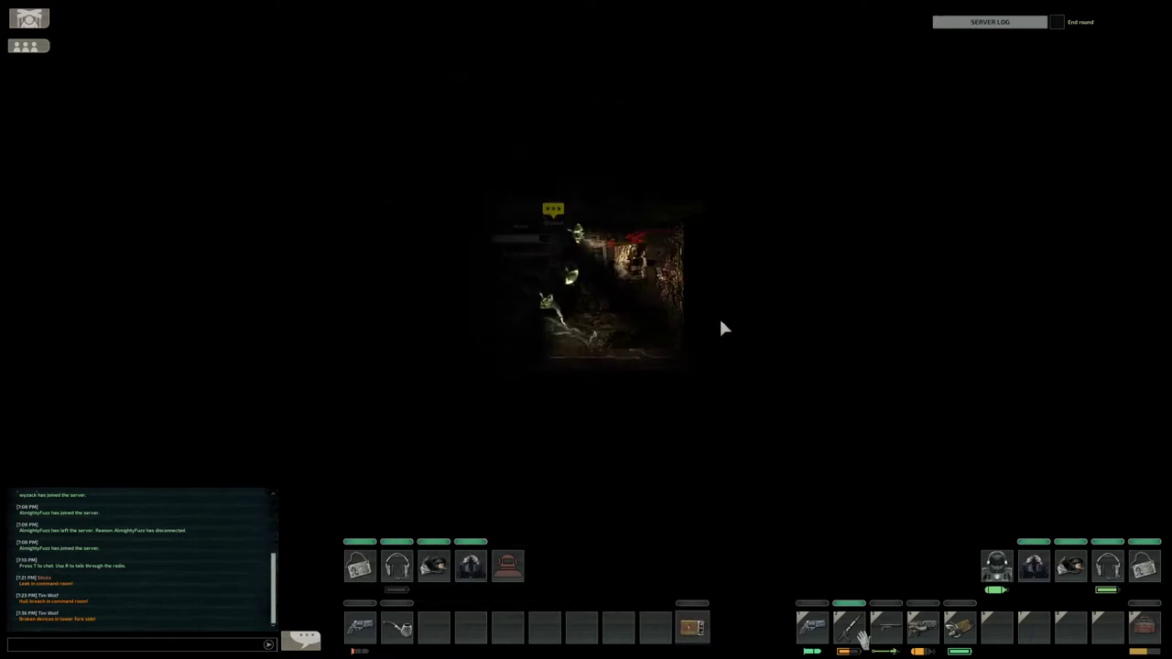
key(g)
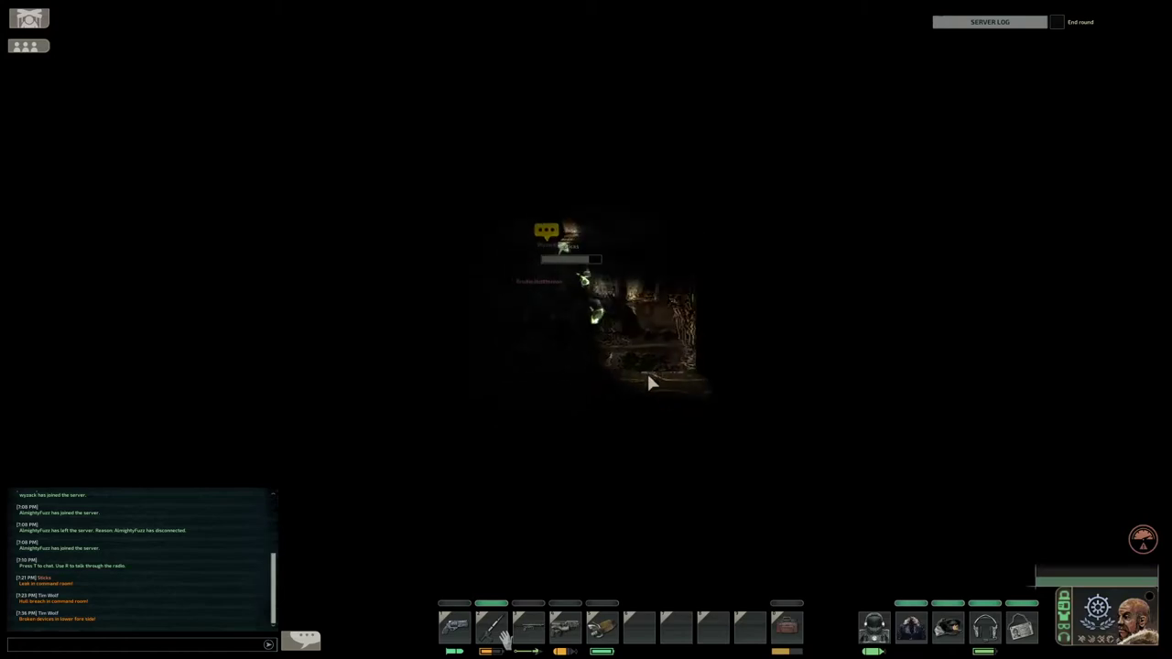
key(a)
key(d)
key(d)
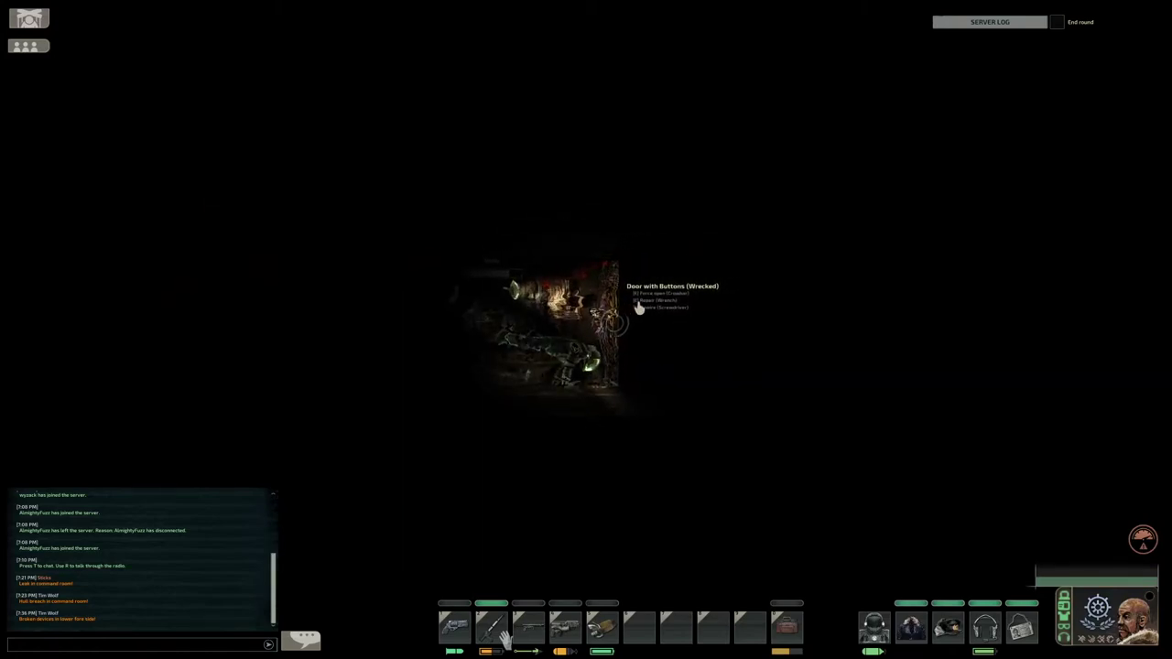
- Work briefly on the wrecked door with the slot-4 tool, then head onward through the wreck
key(4)
click(645, 318)
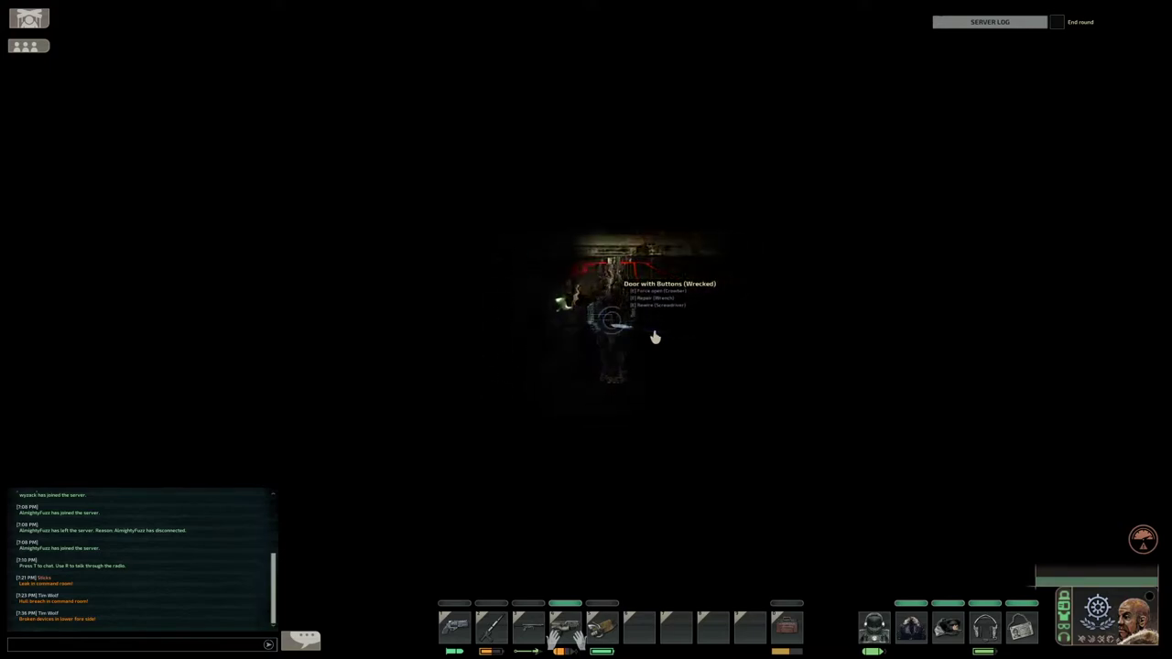
key(2)
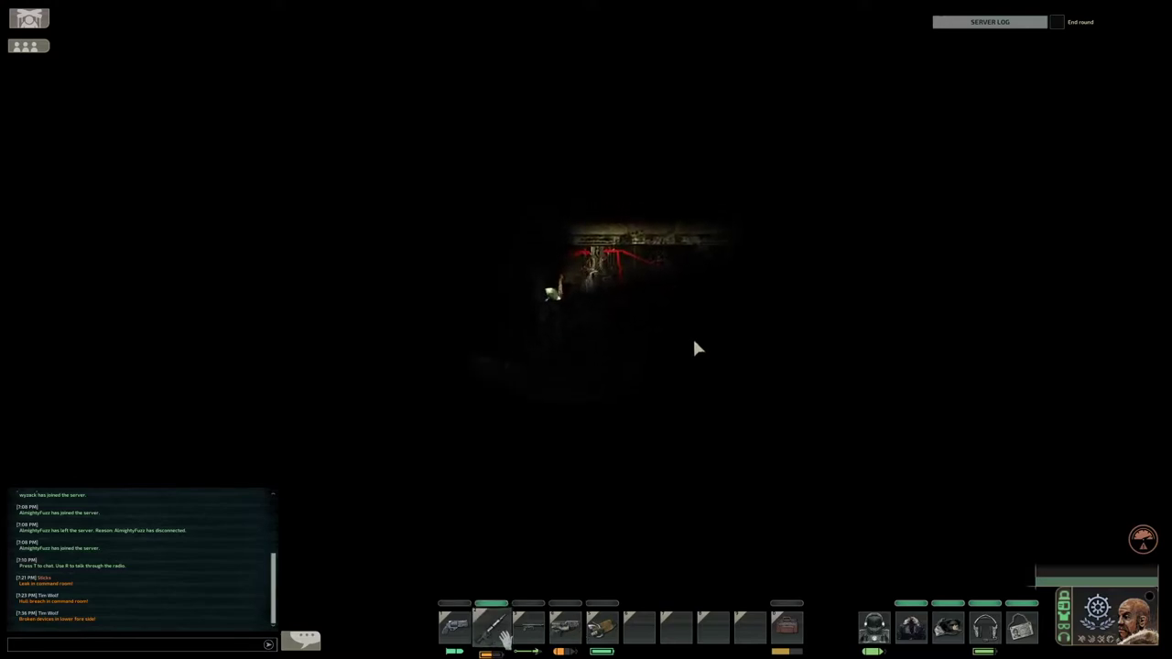
key(w)
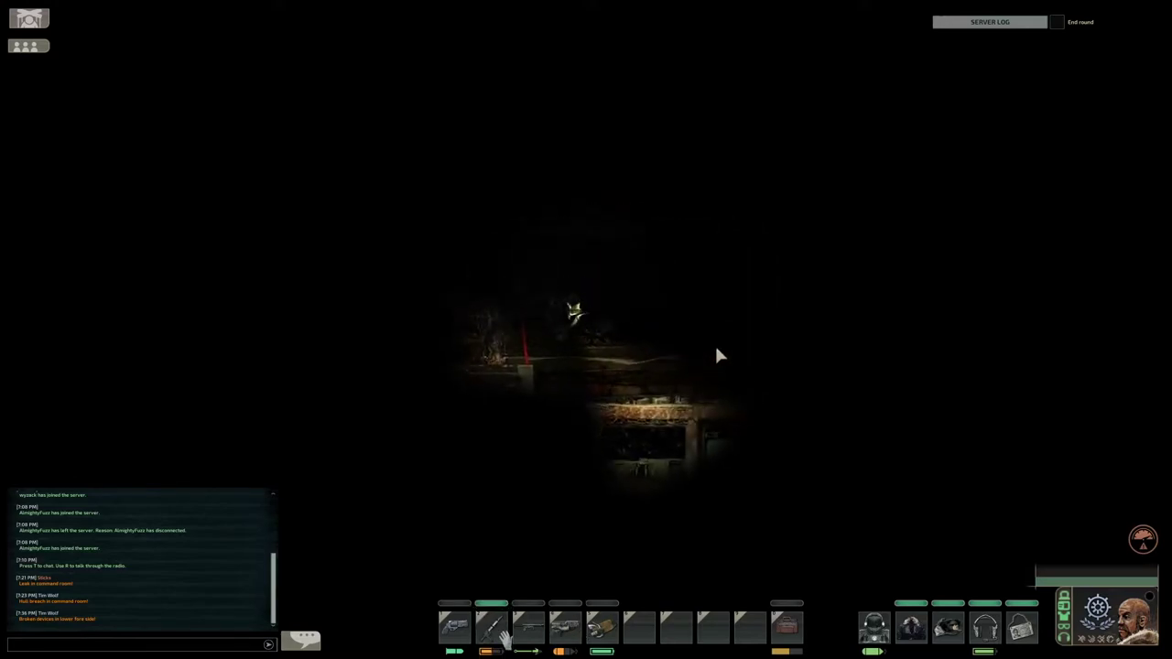
key(w)
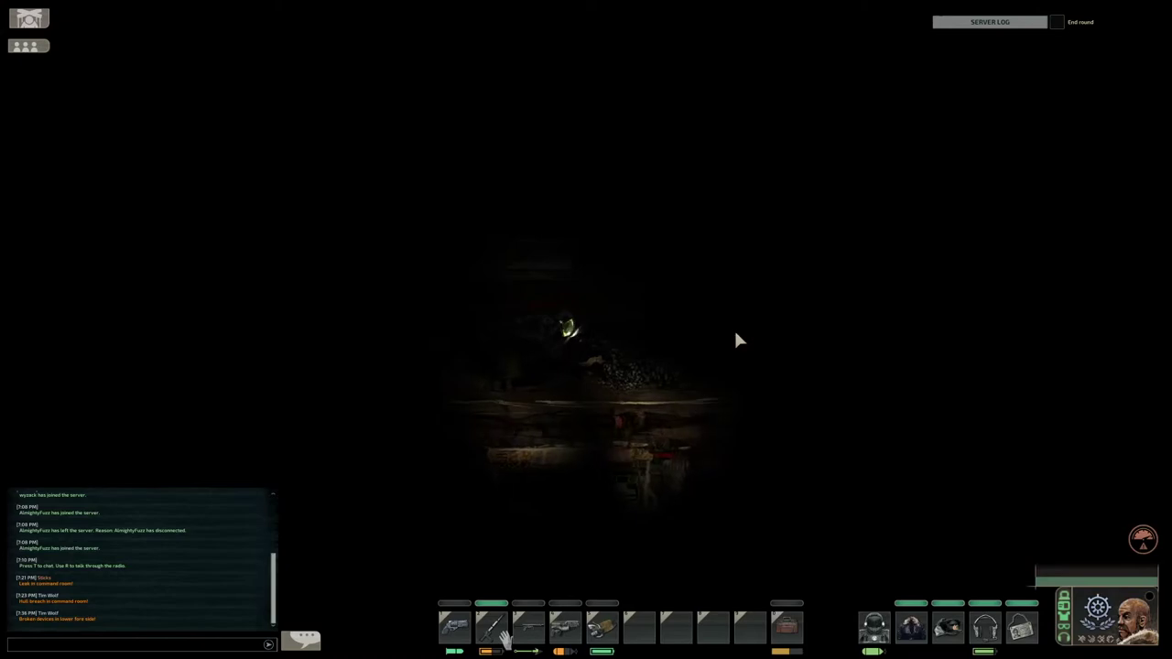
key(w)
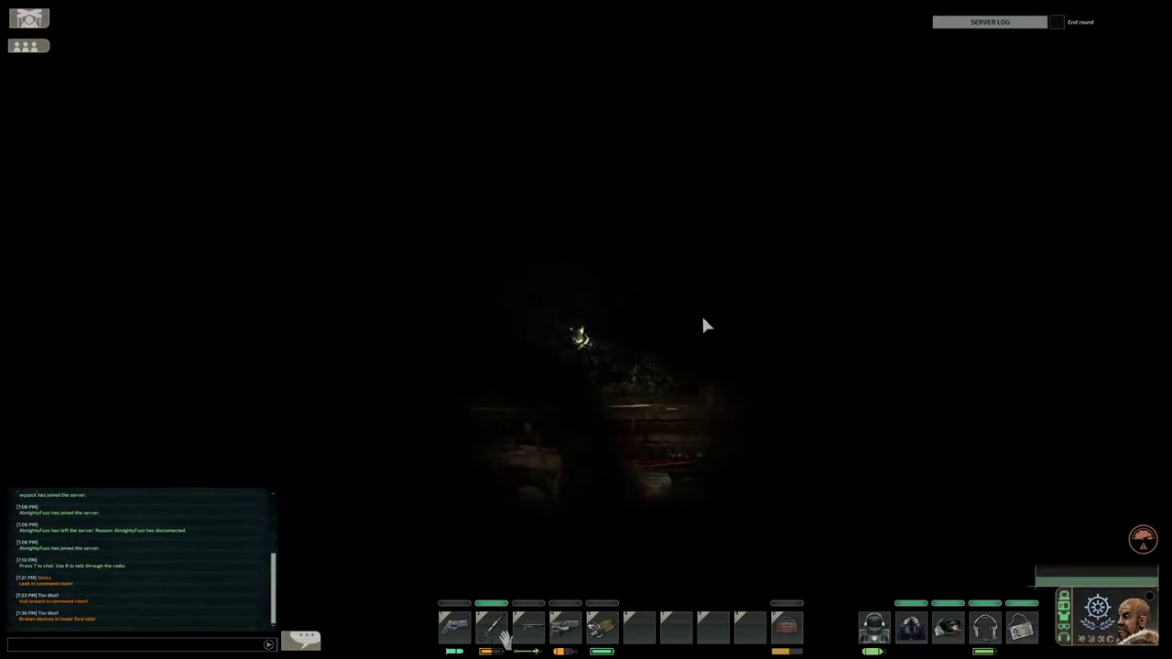
key(w)
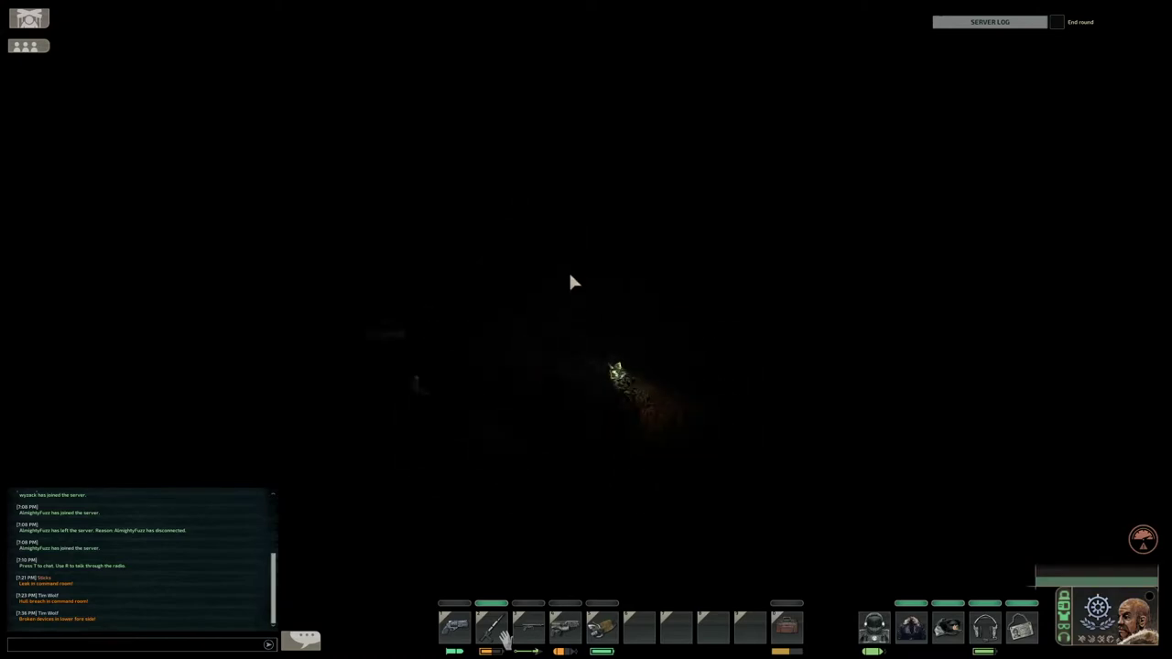
key(w)
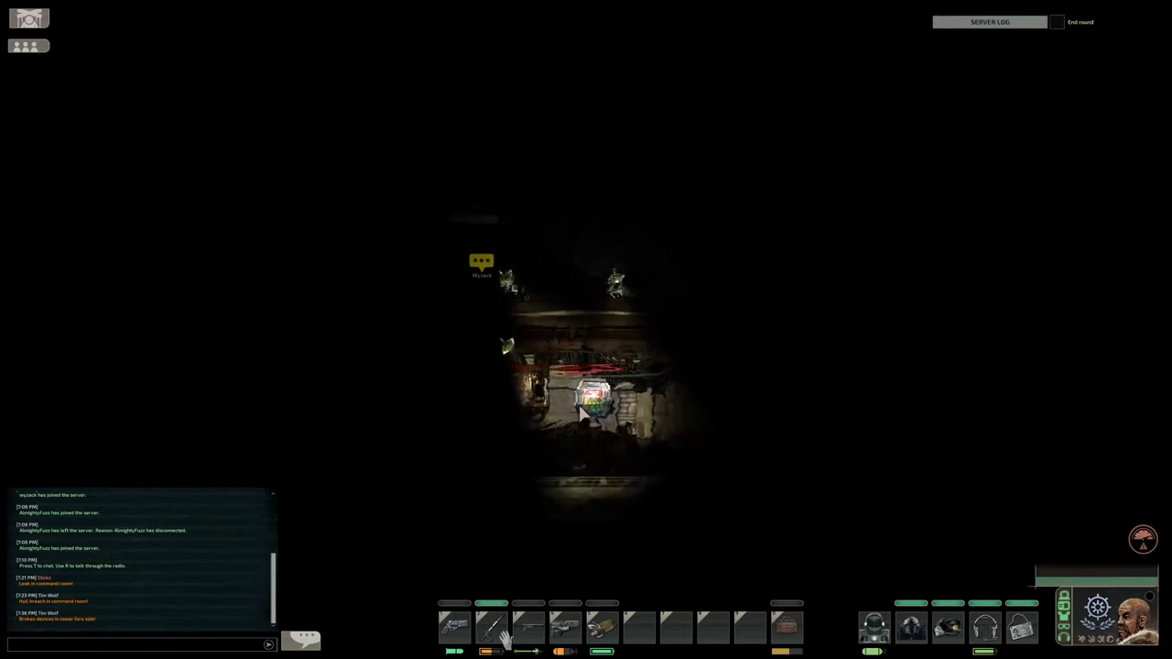
- Move past the navigation terminal and weld at the wrecked door with the slot-4 tool
key(w)
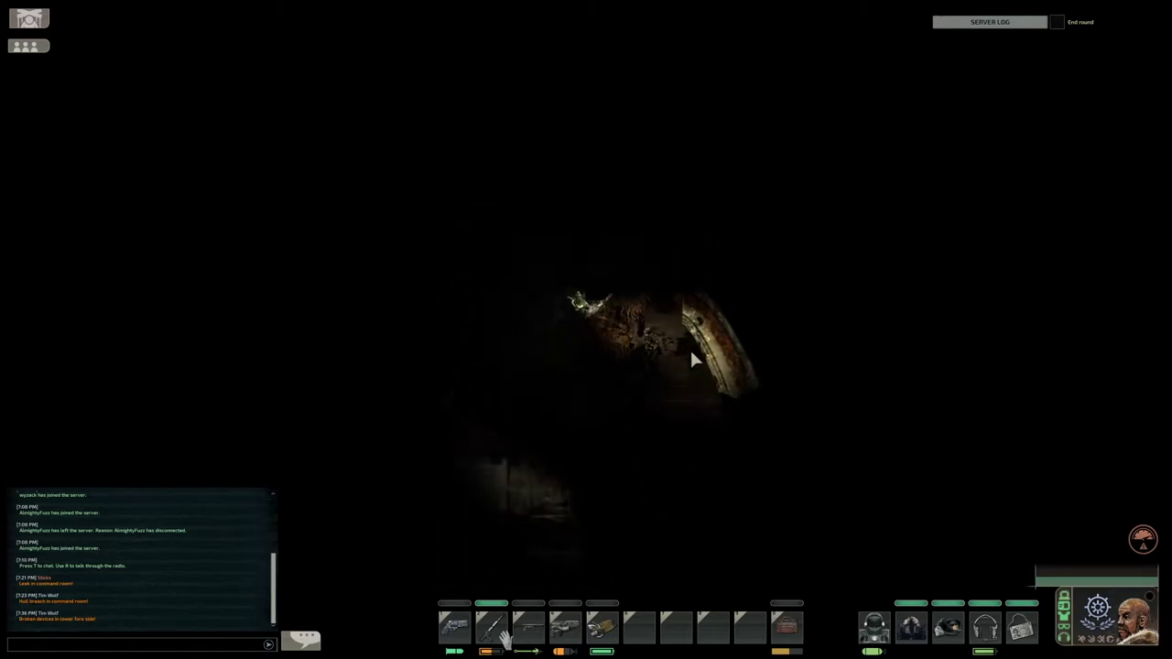
key(w)
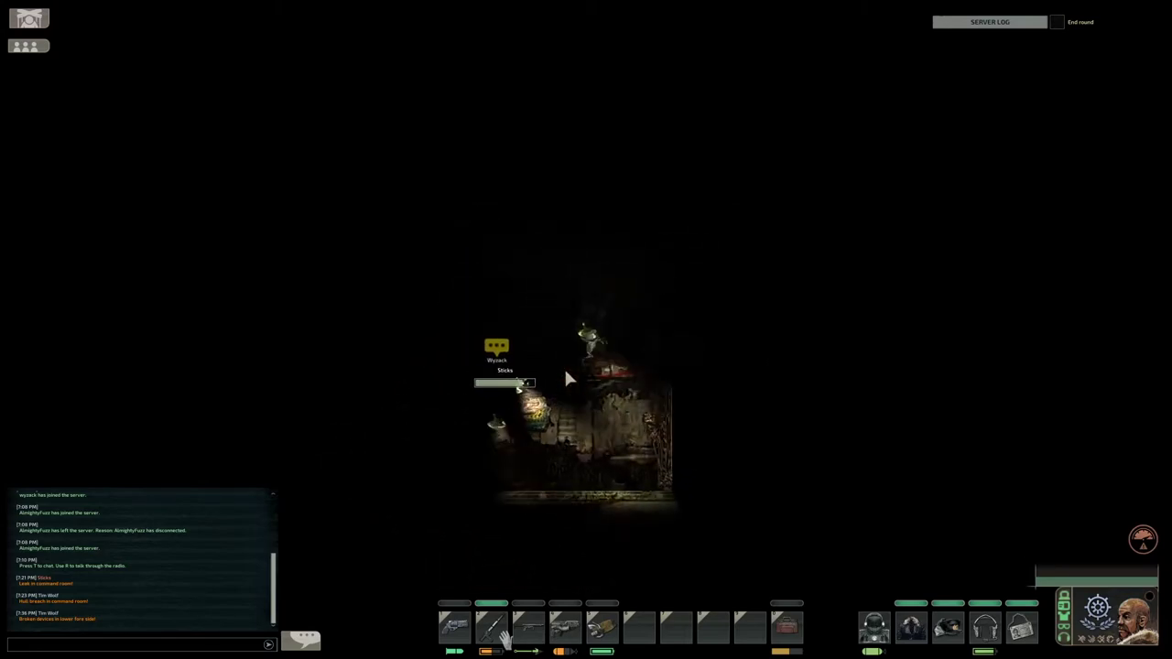
key(w)
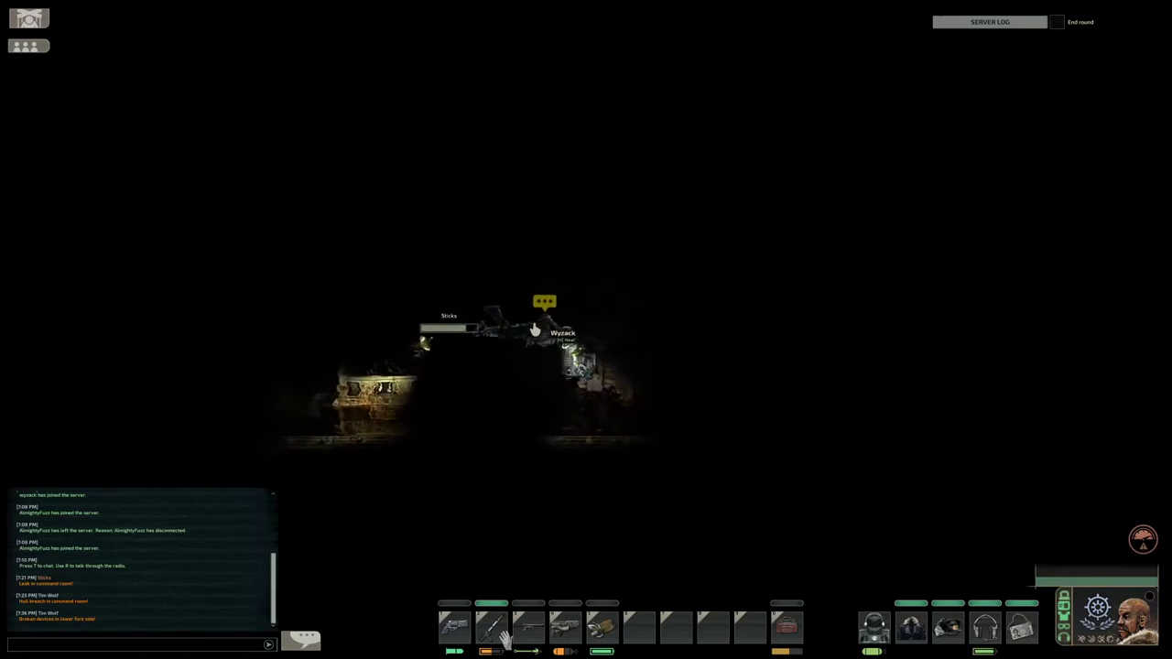
key(w)
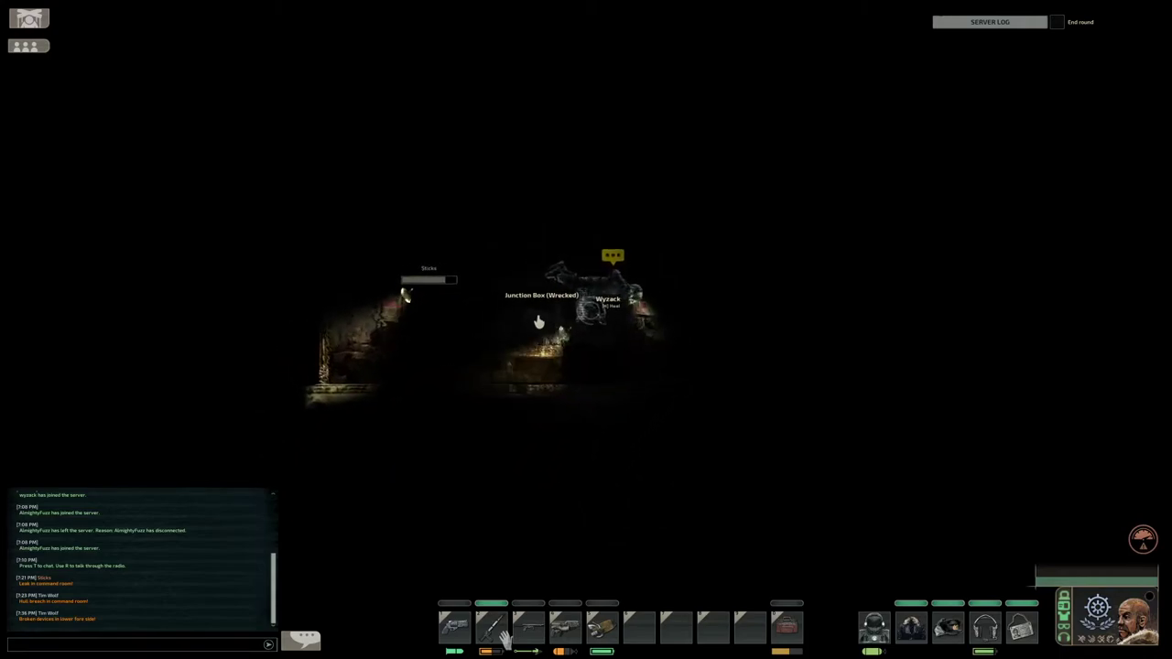
key(d)
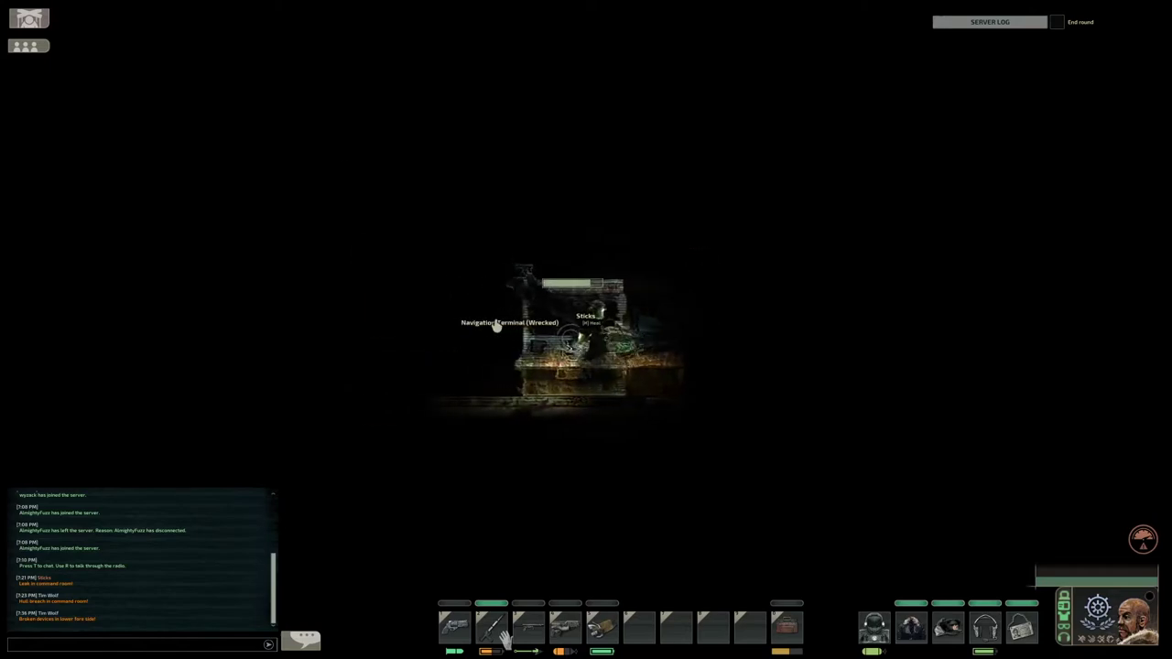
key(d)
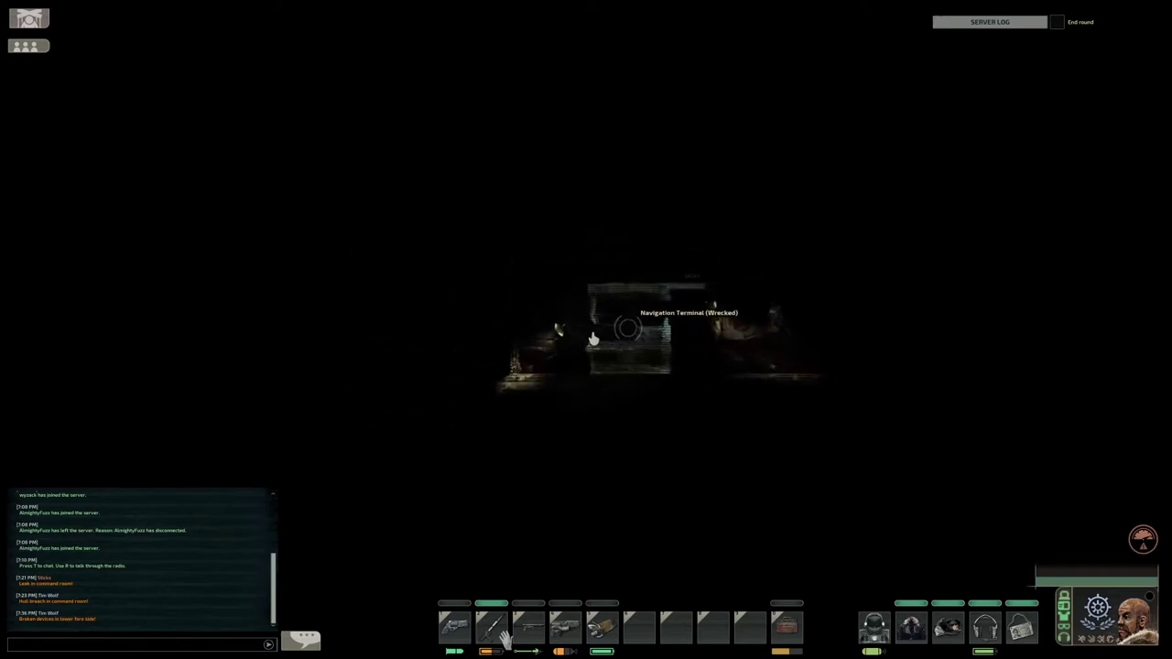
key(a)
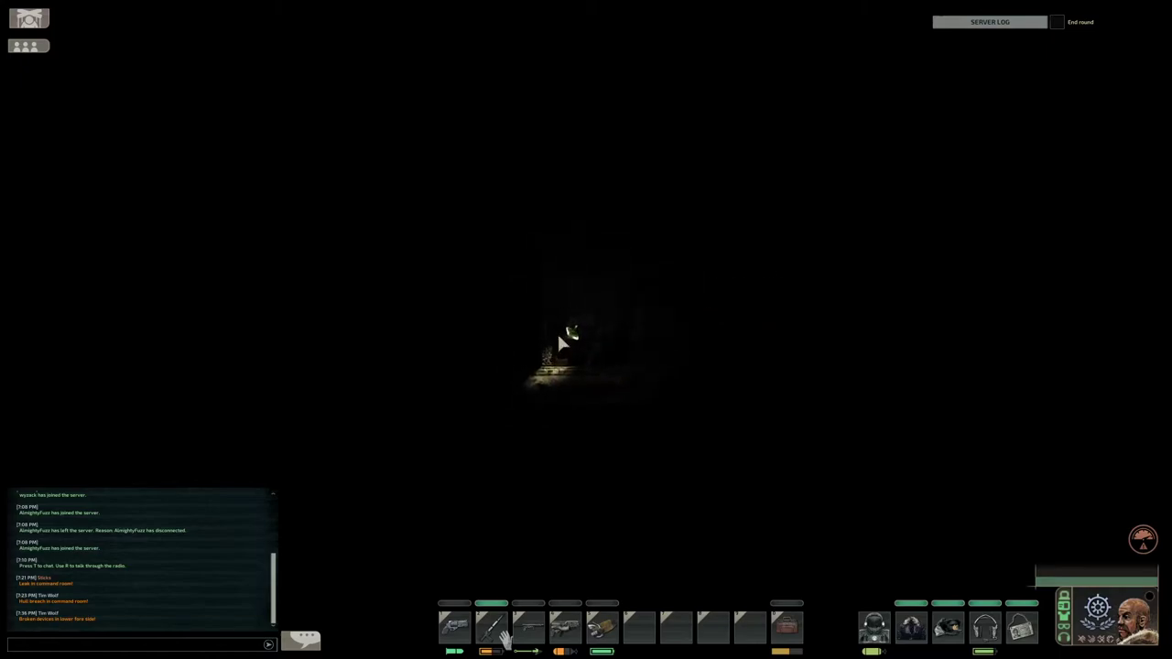
key(4)
click(523, 315)
mouse_move(523, 339)
mouse_down()
mouse_move(513, 345)
mouse_move(514, 333)
mouse_move(522, 348)
mouse_up()
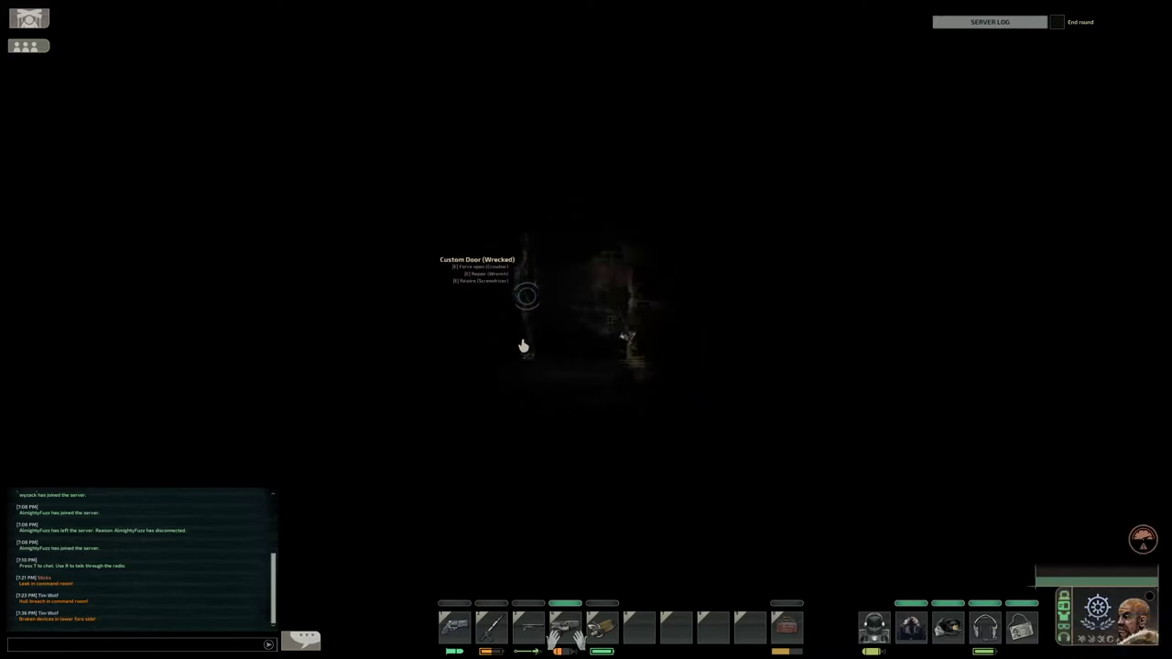
- Put the tool away and move left through the submarine, climbing the ladder
key(2)
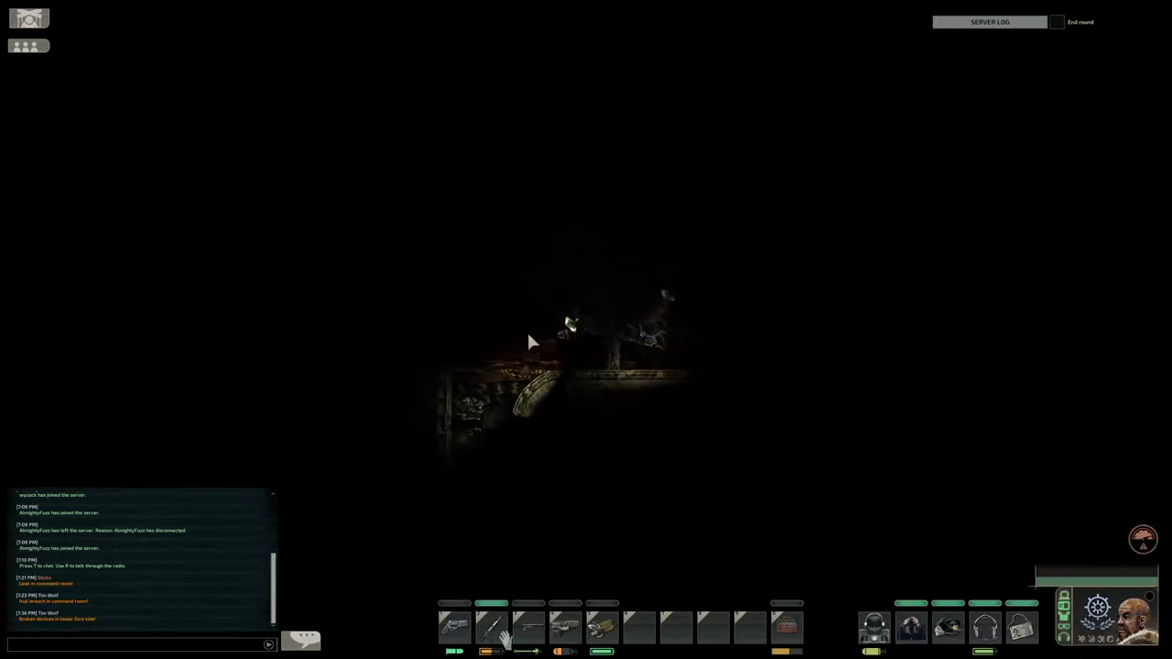
key(a)
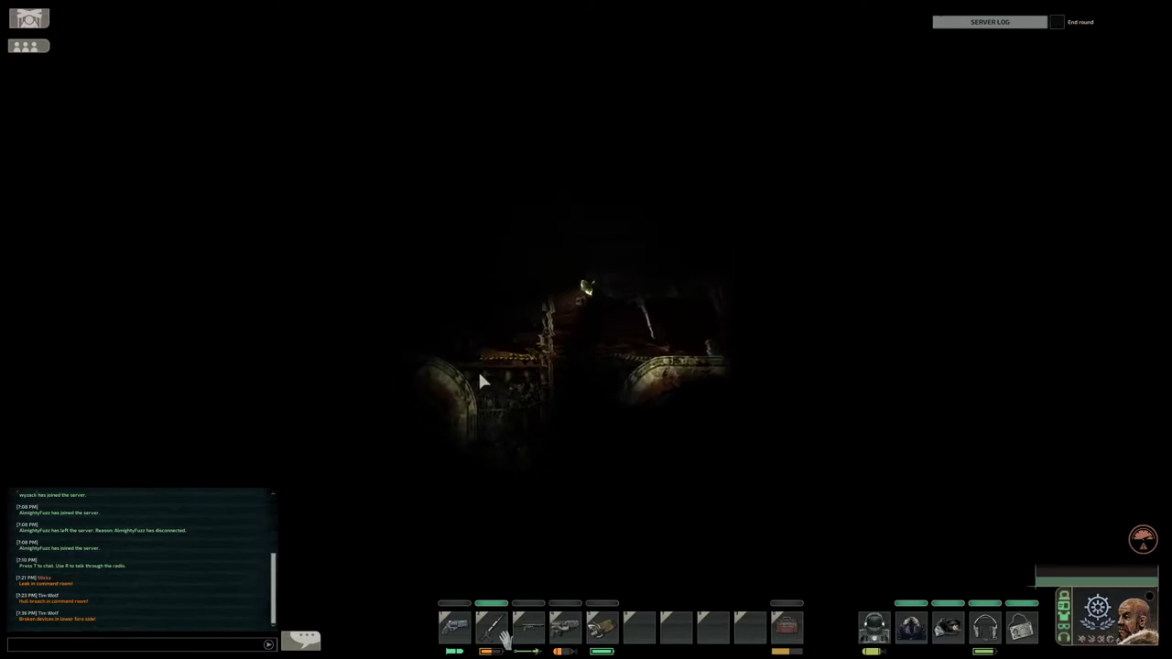
key(a)
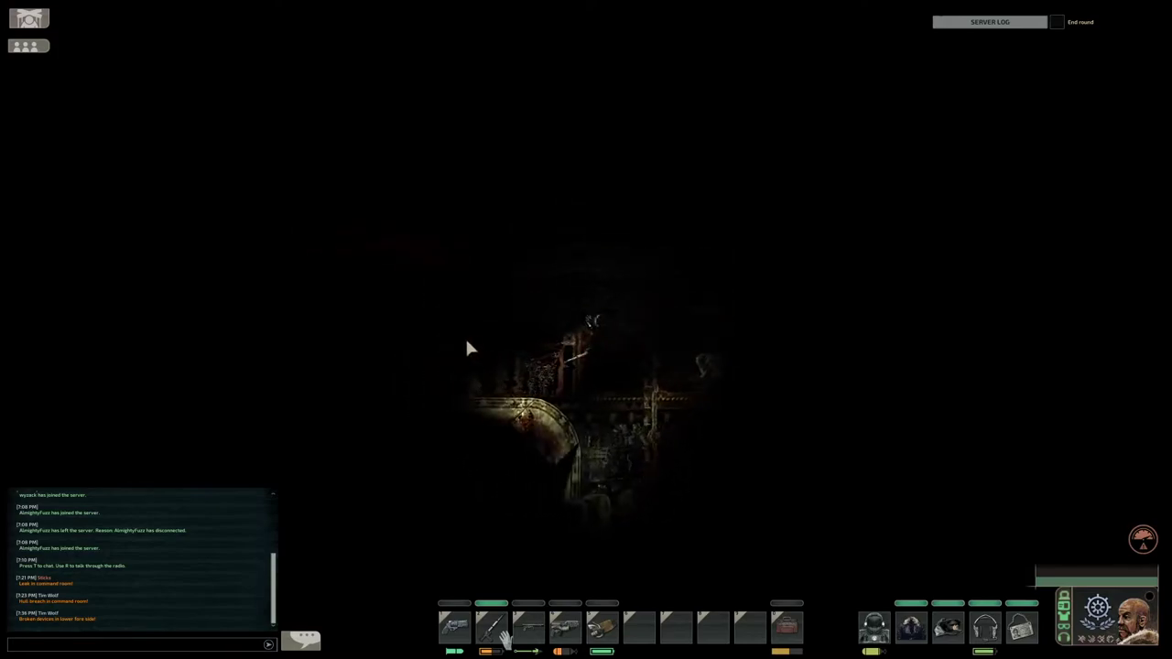
key(w)
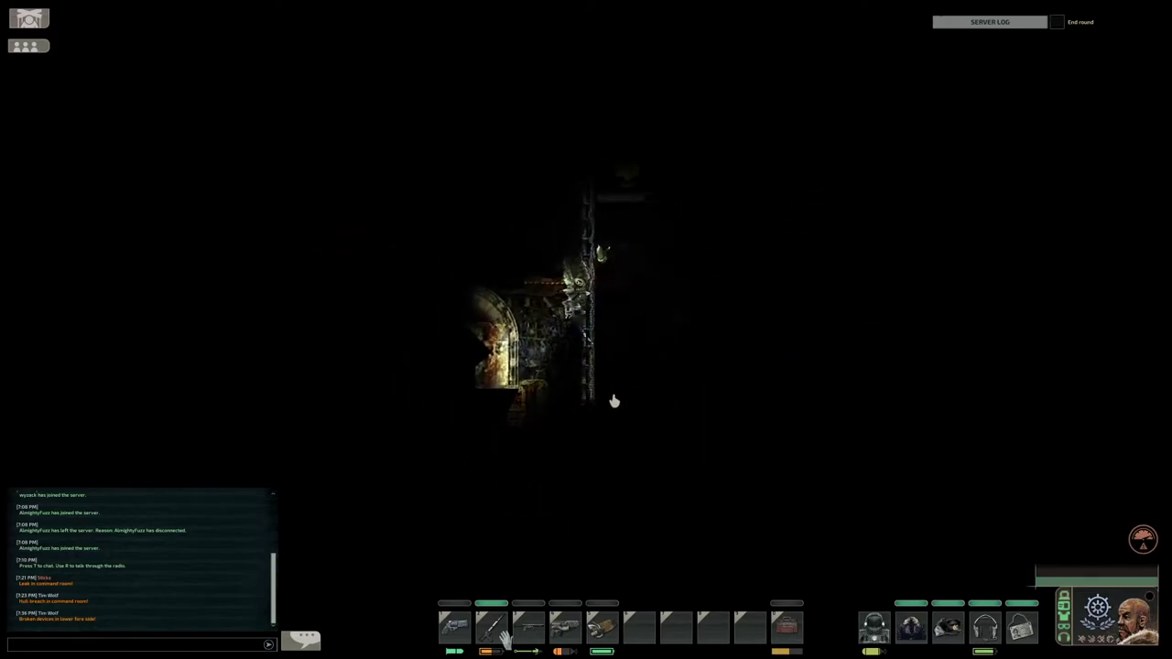
key(a)
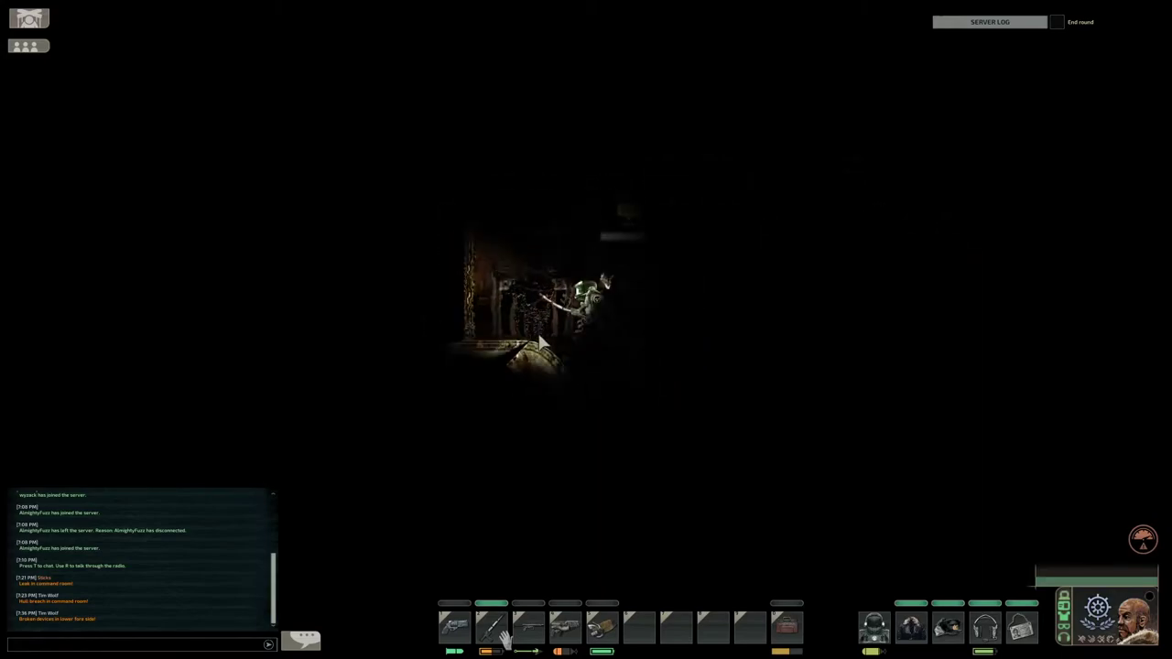
key(s)
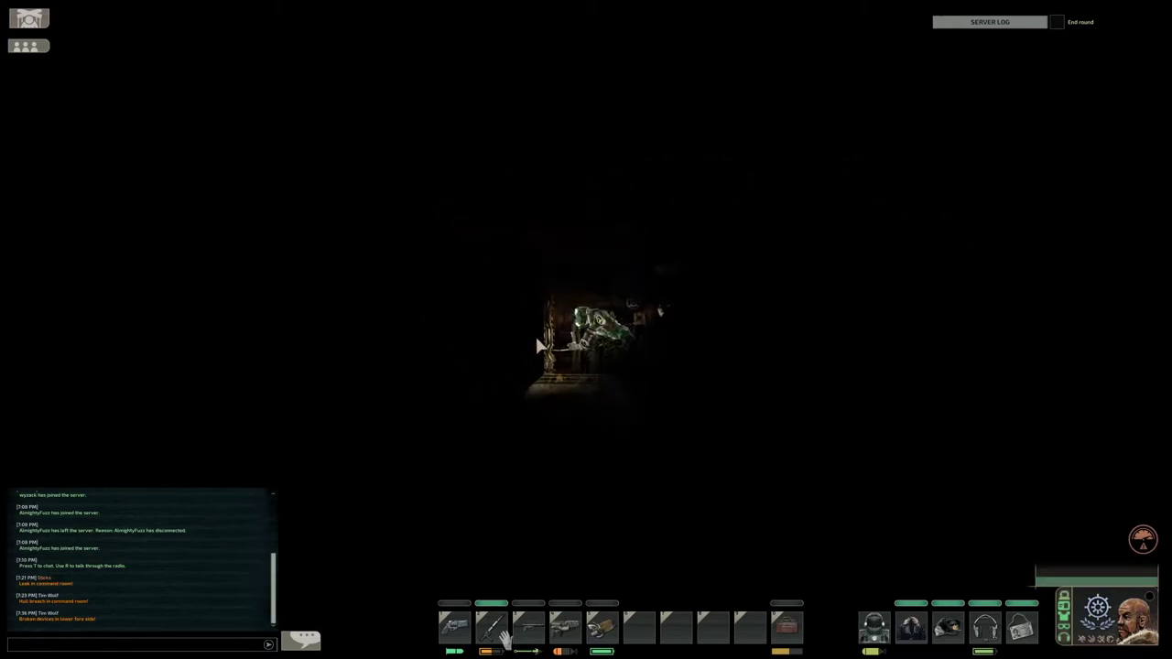
- Use the slot-4 tool on the nearby wrecked door, then walk left through the rooms
key(4)
key(w)
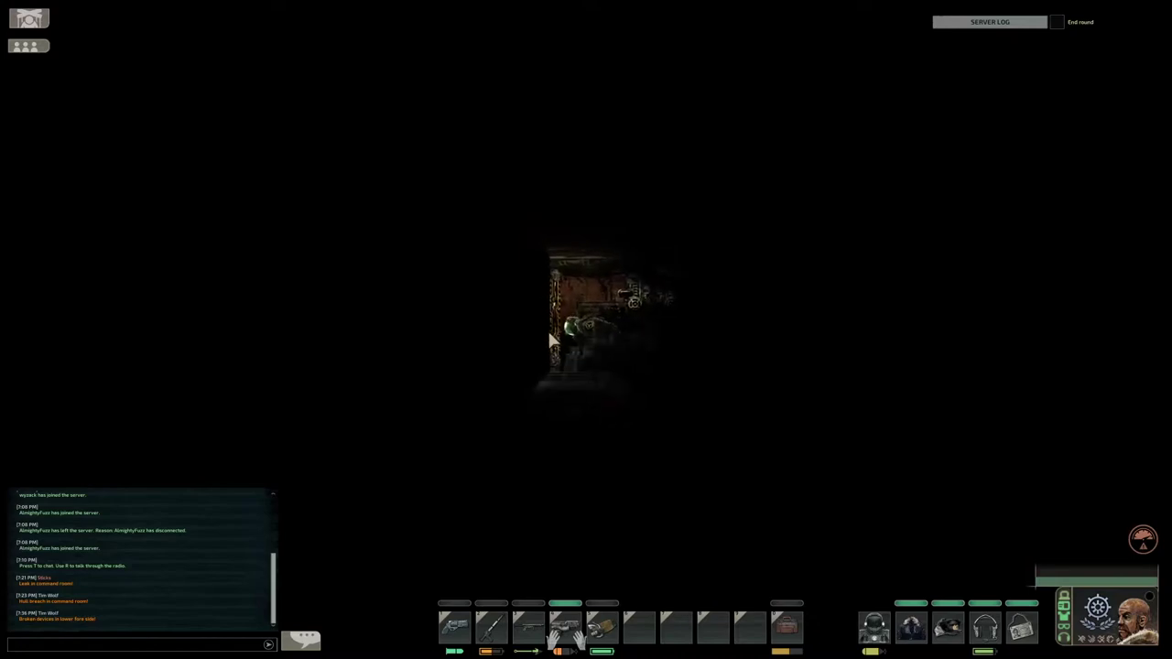
key(a)
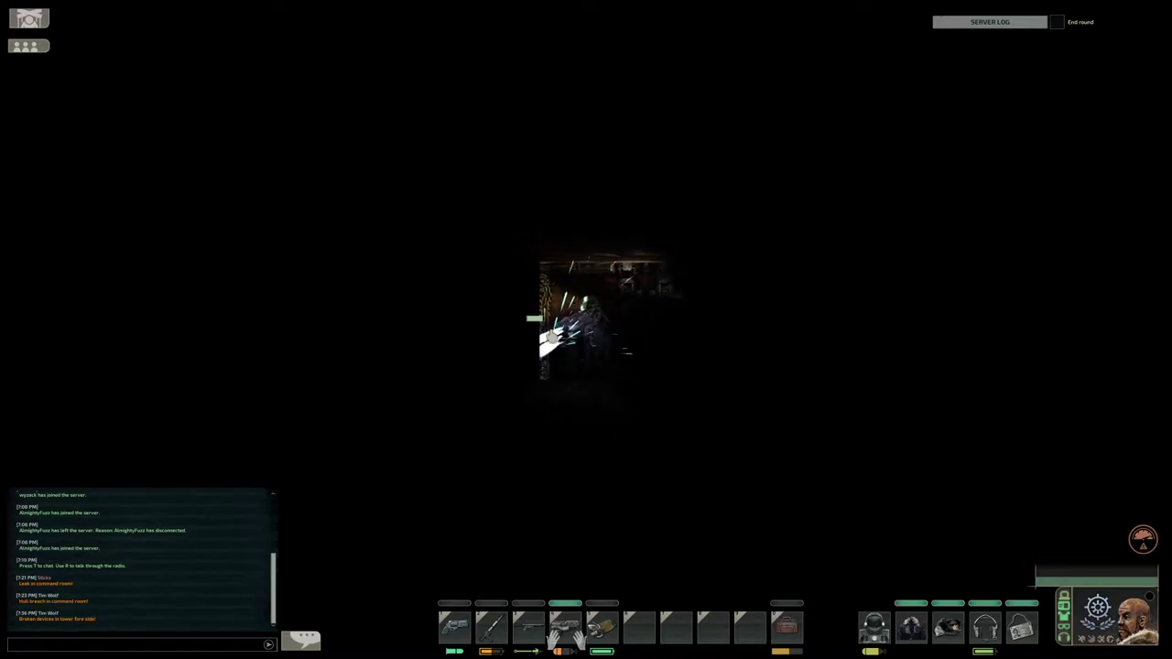
key(a)
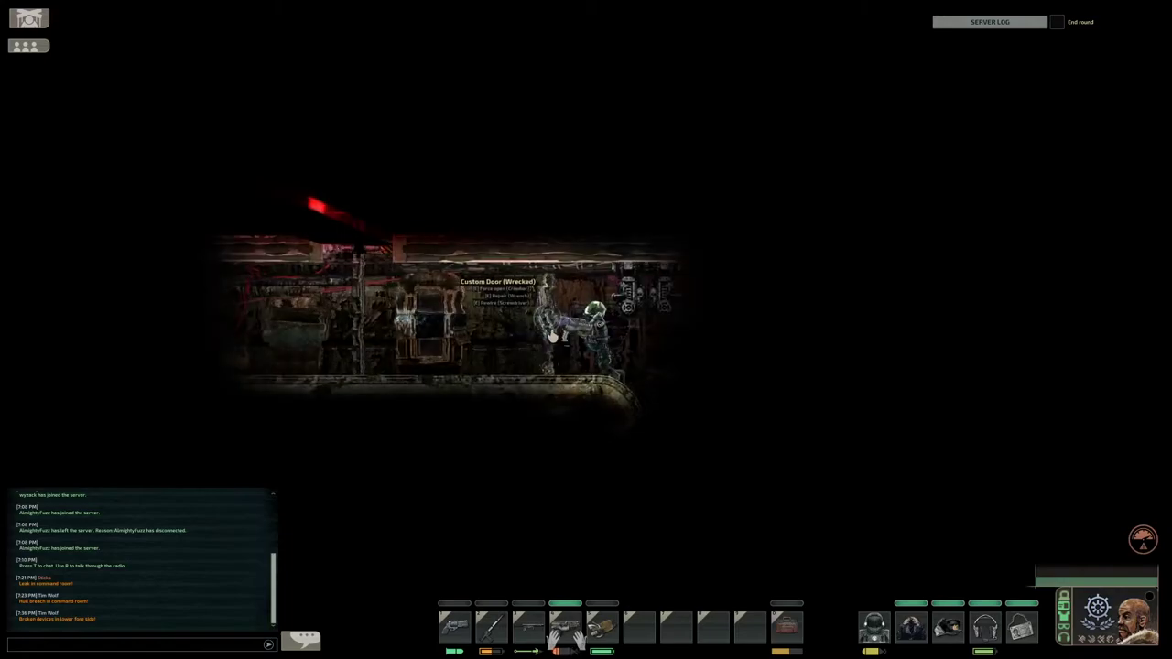
key(2)
key(a)
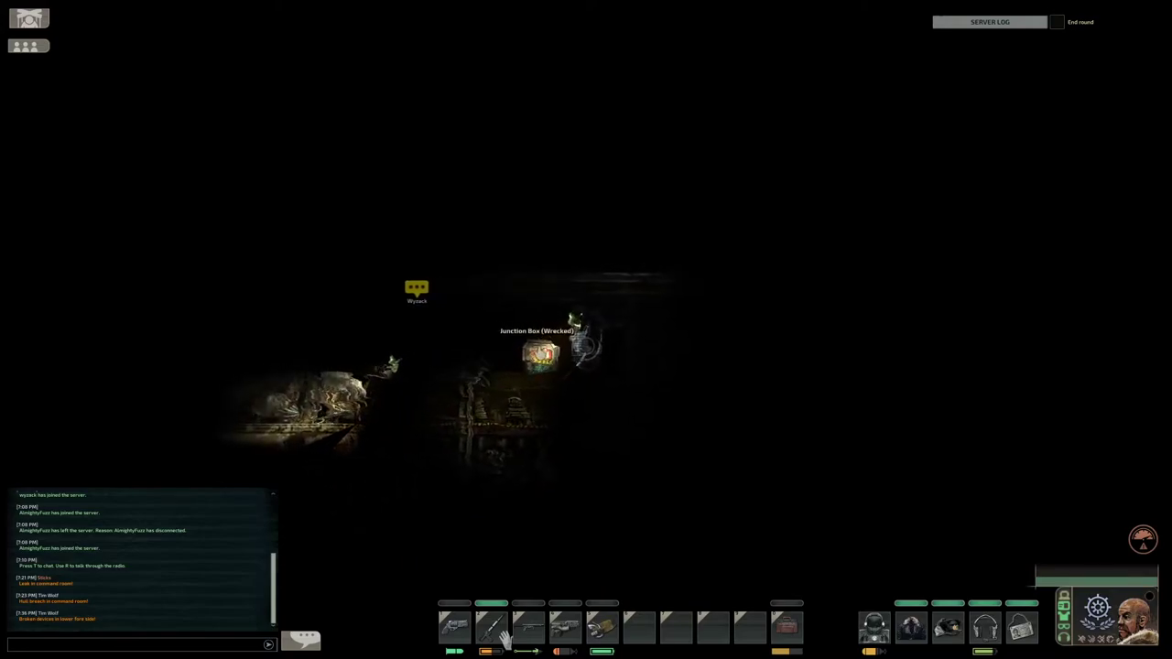
- Take the oxygen tank and blood pack from the supplies cabinet into the toolbox
click(572, 362)
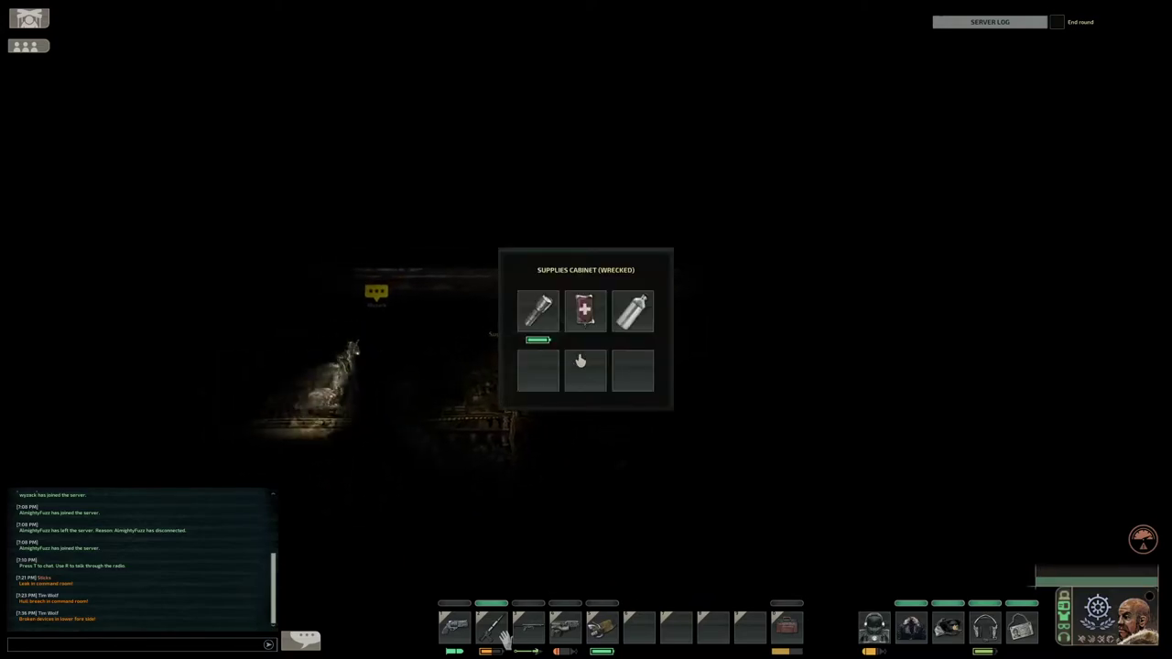
mouse_move(785, 626)
drag(631, 311, 805, 630)
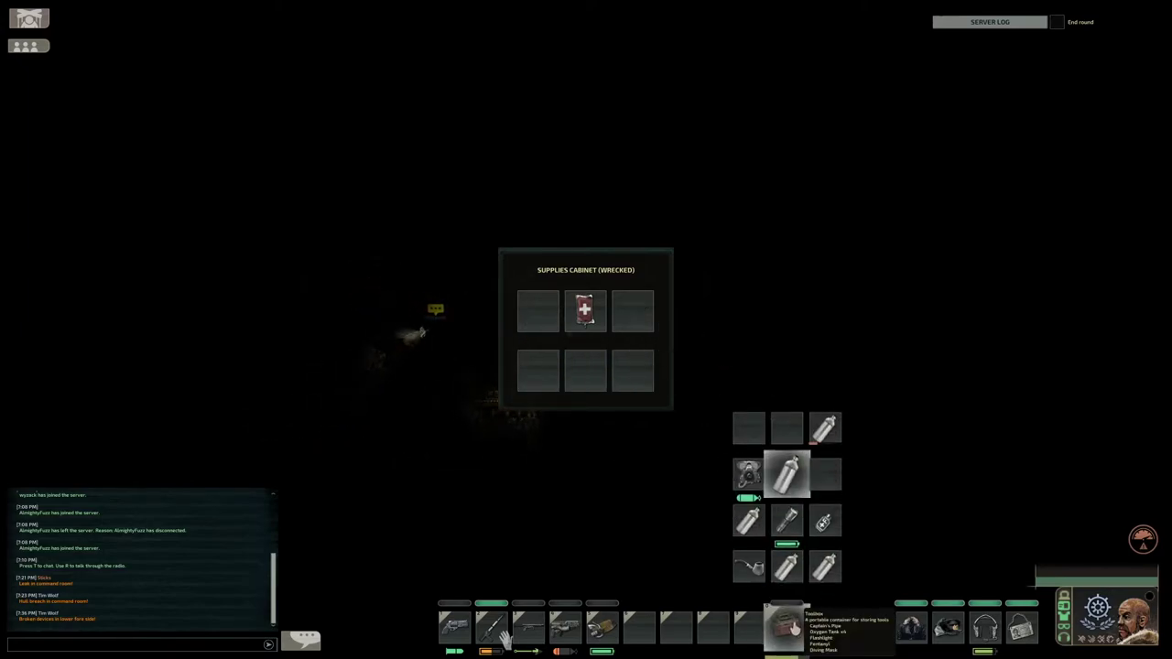
drag(585, 311, 786, 627)
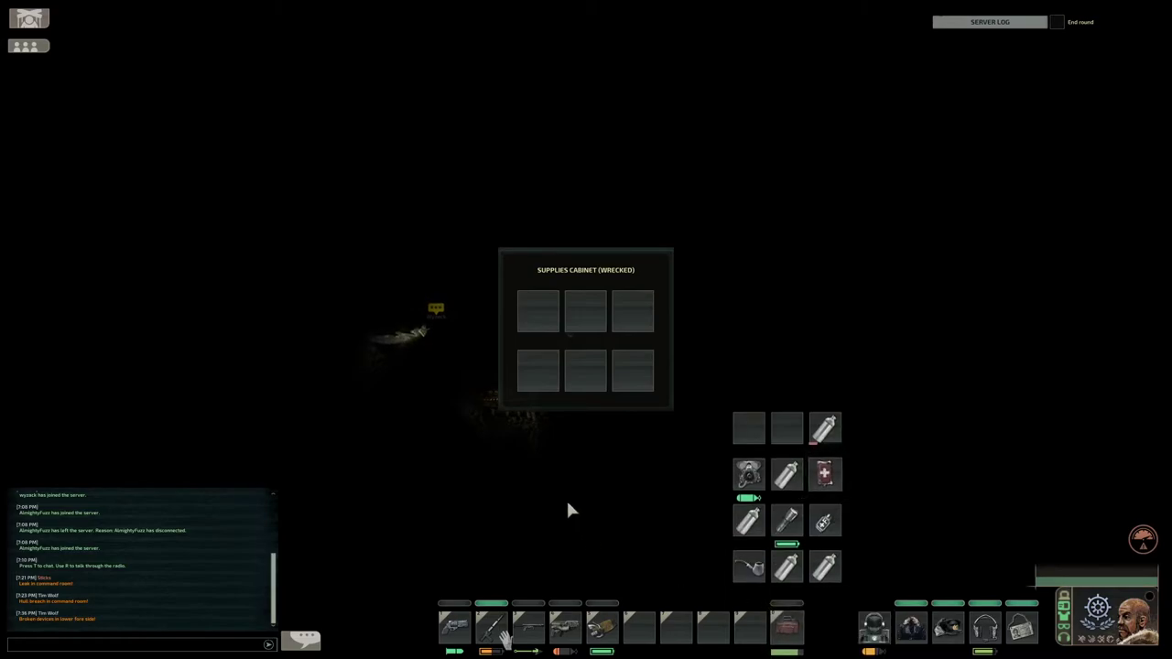
- Leave the cabinet and equip the flashlight from the storage grid
key(d)
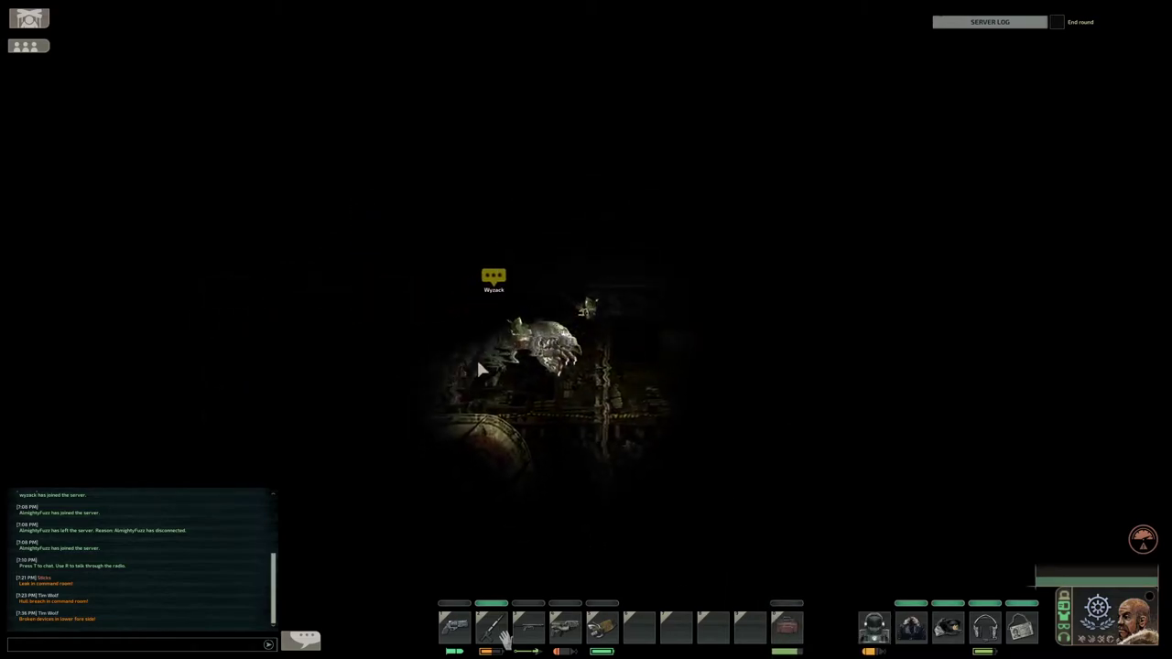
key(a)
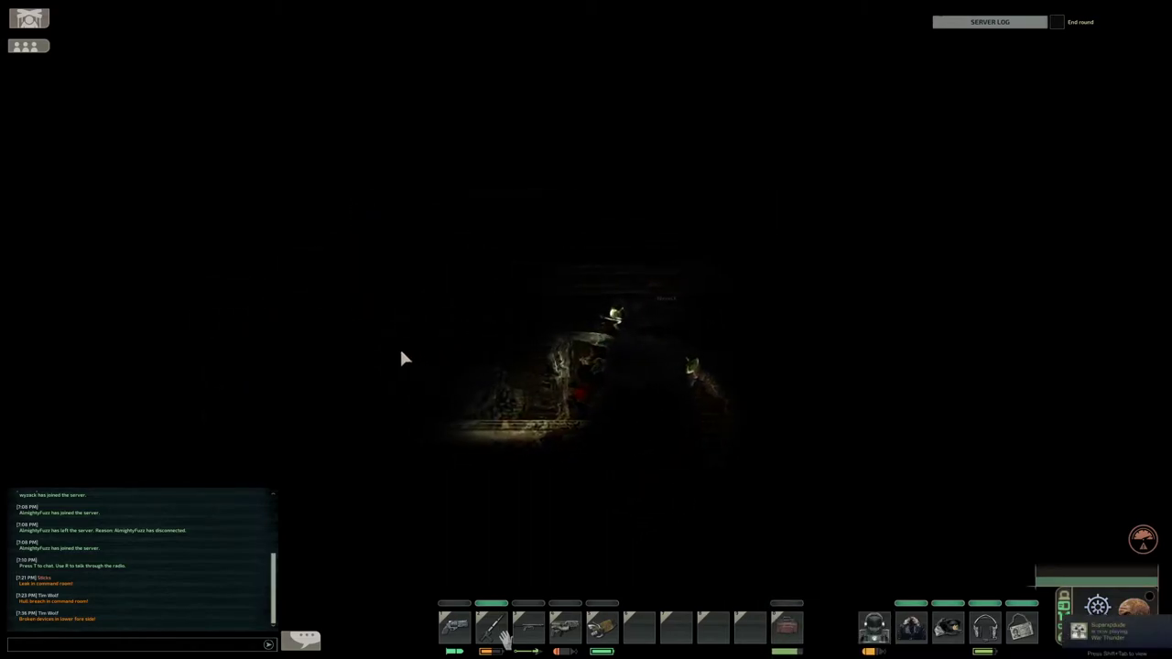
key(a)
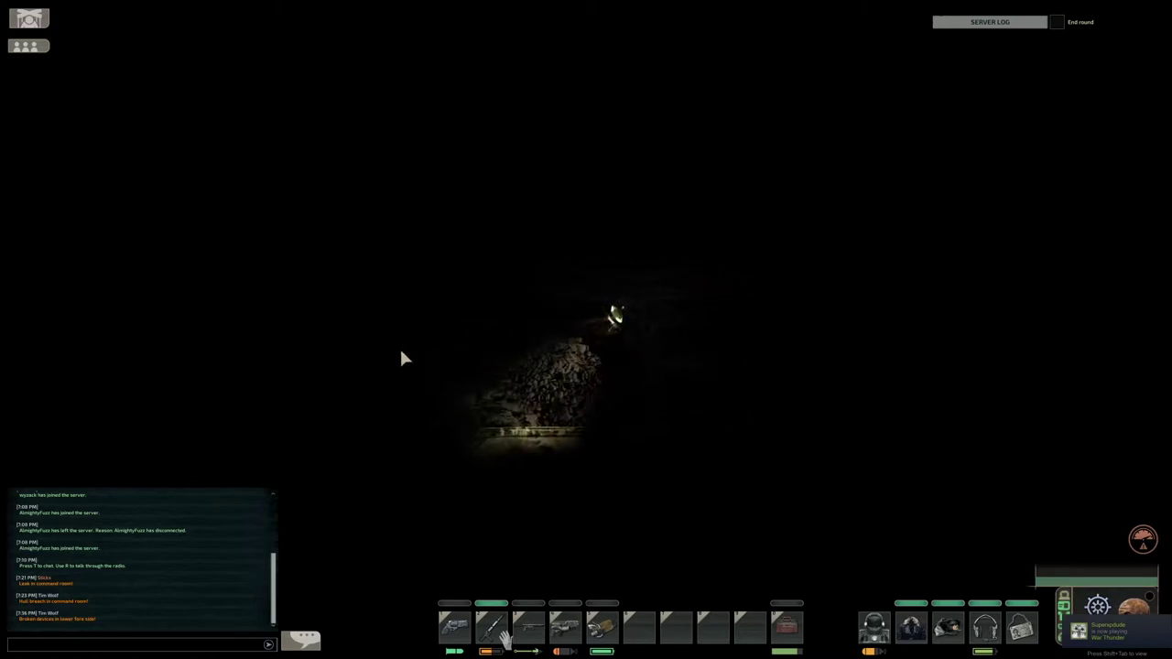
key(a)
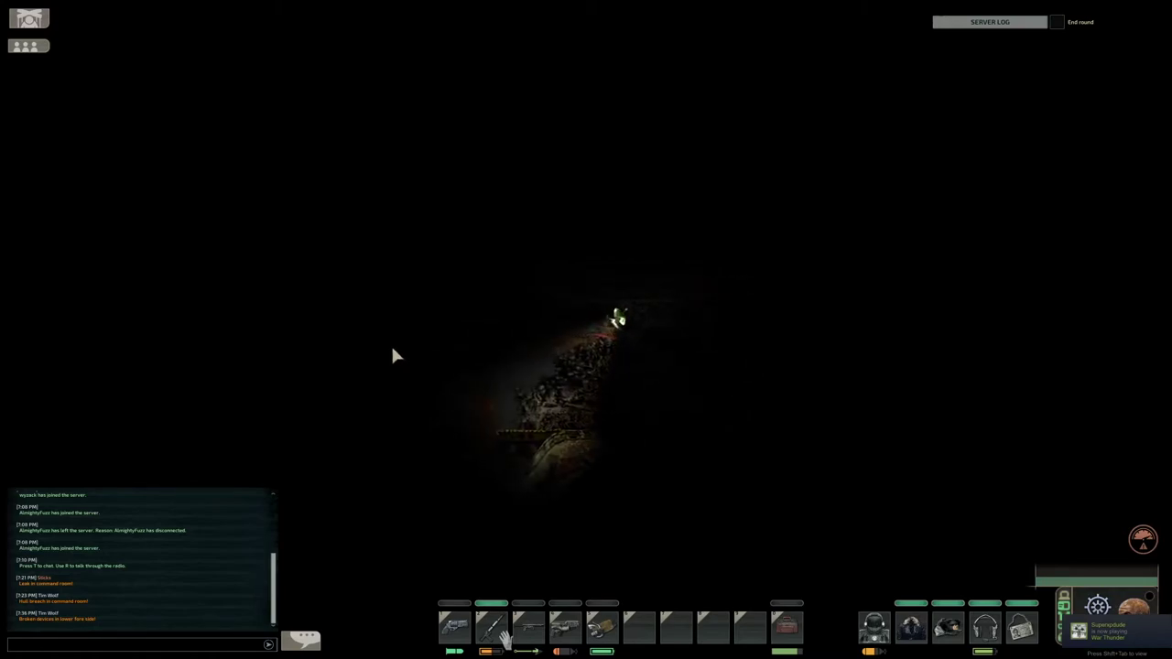
click(784, 626)
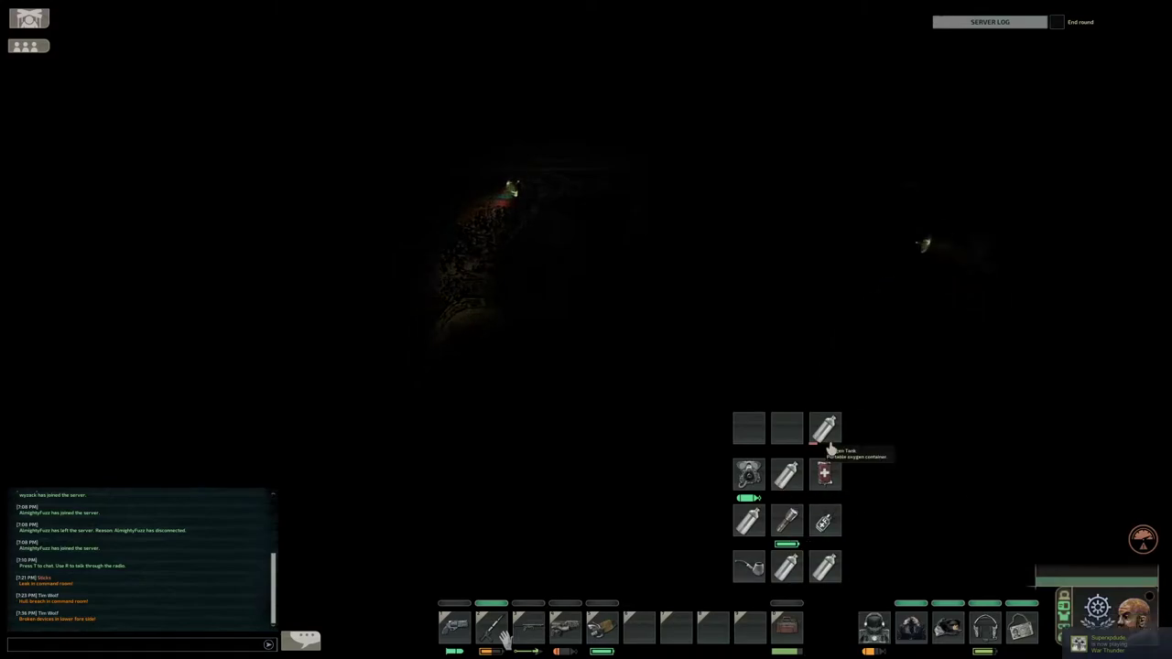
click(639, 626)
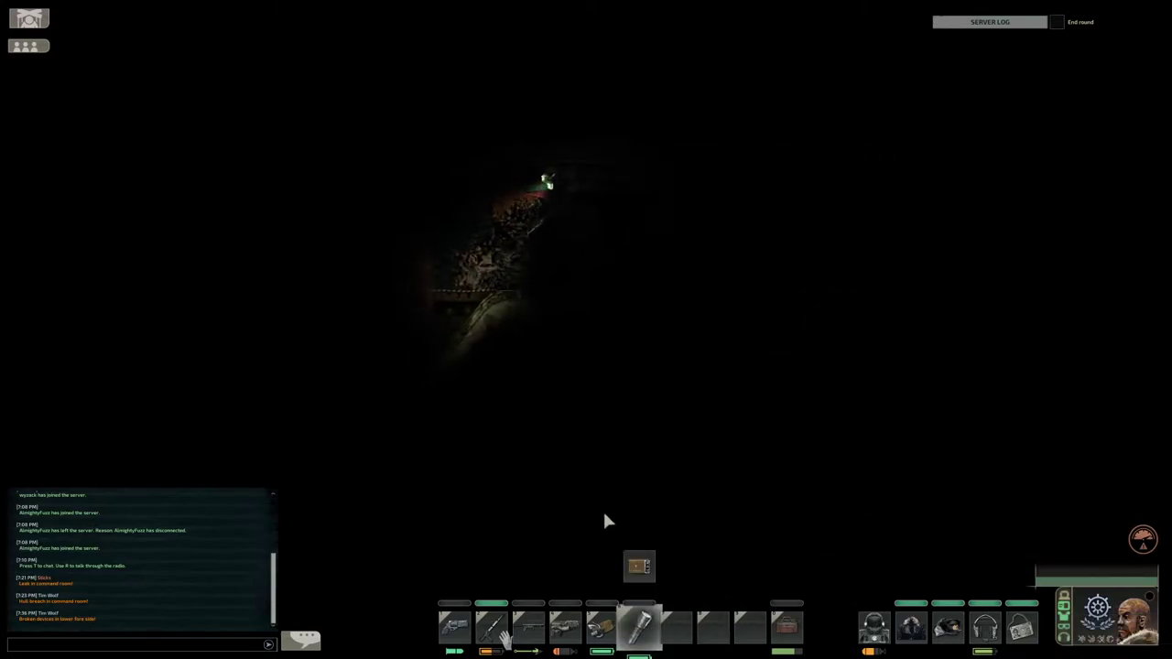
- Walk through the dark wreck along the corridor into the red-stained section
key(a)
key(a)
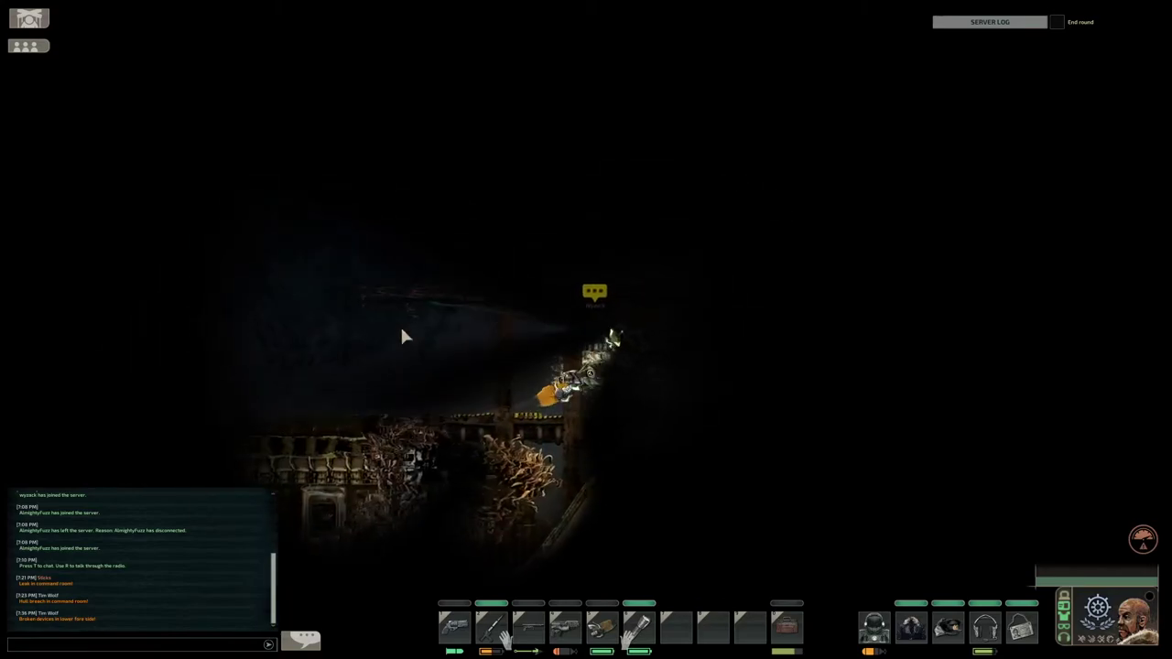
key(a)
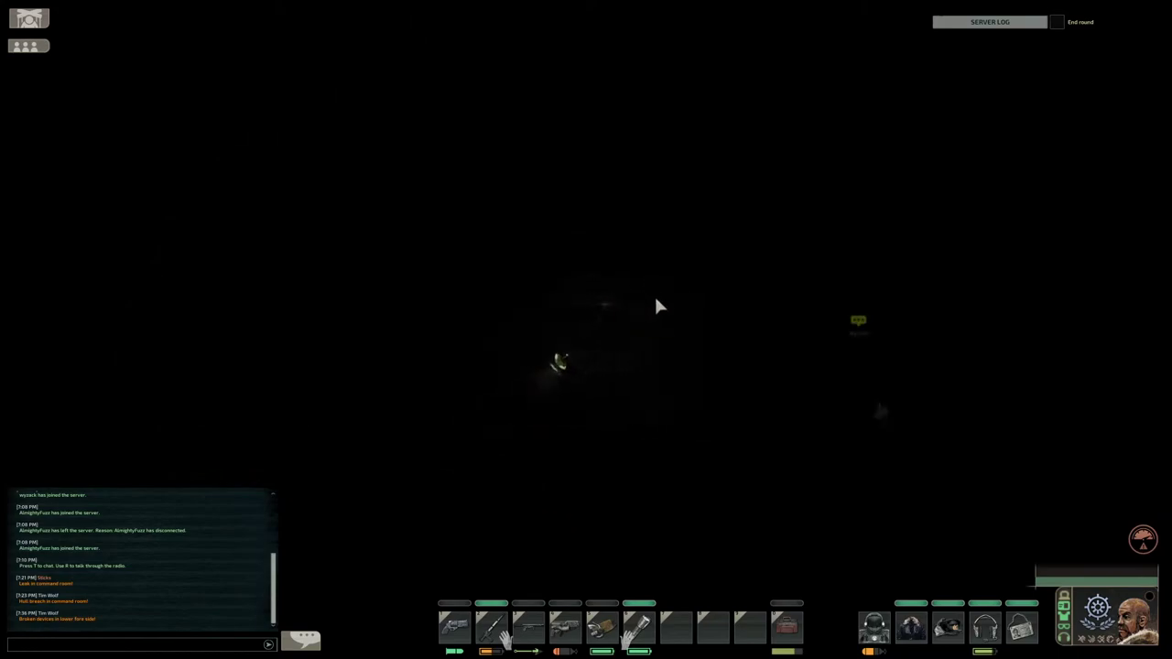
key(d)
key(d)
key(a)
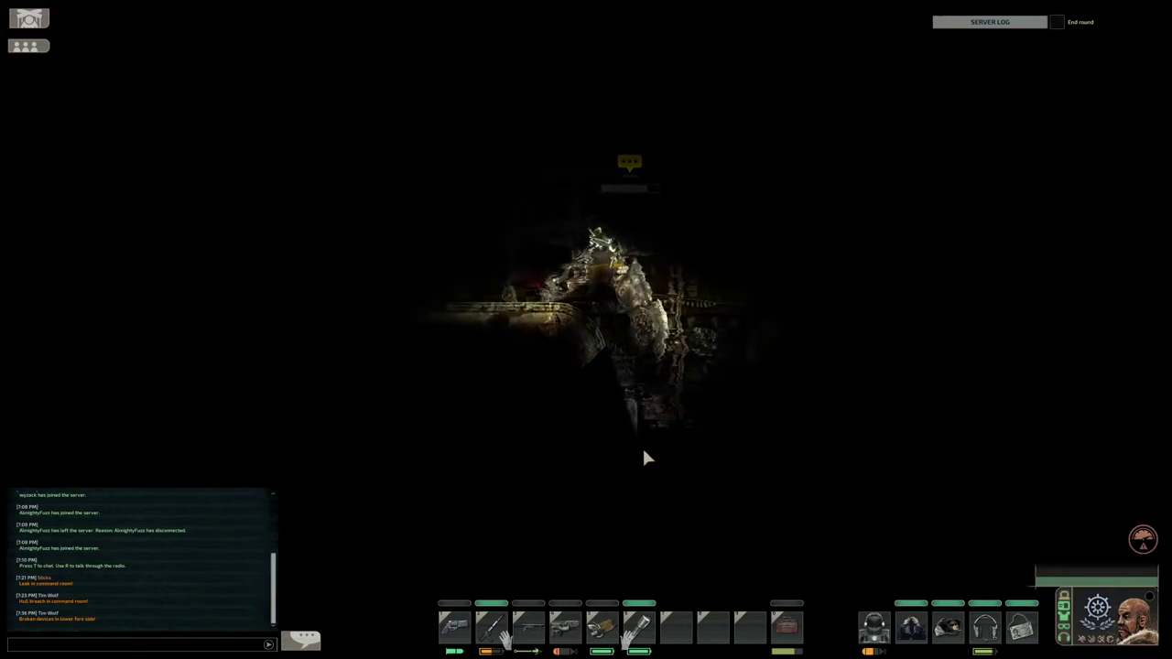
key(d)
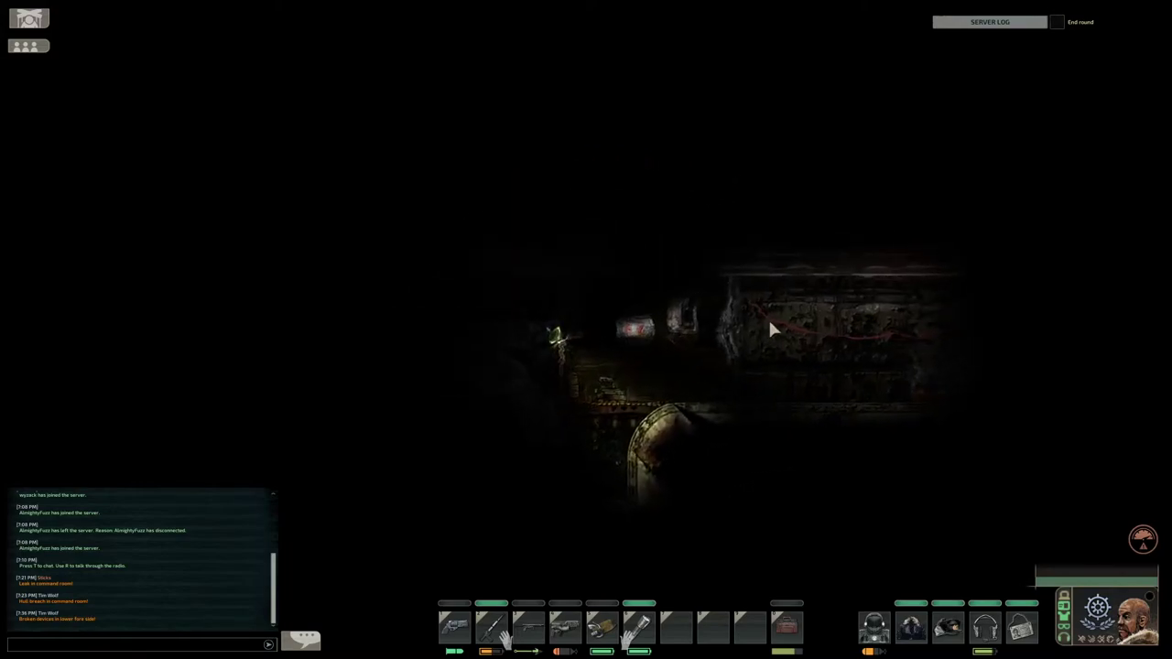
key(d)
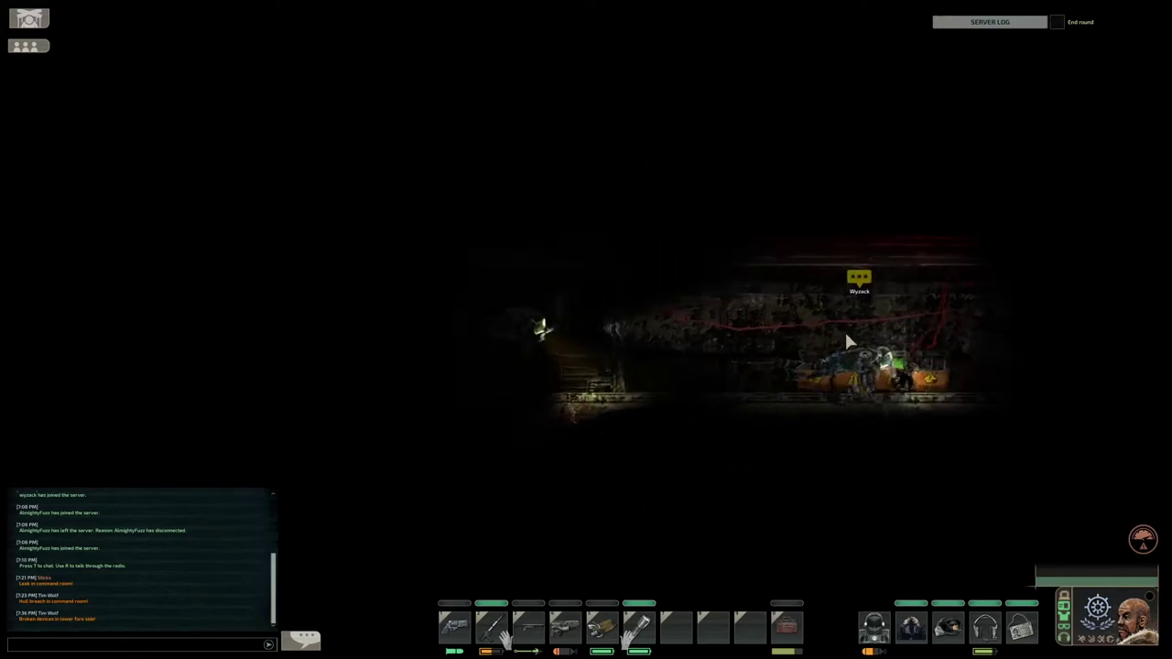
key(d)
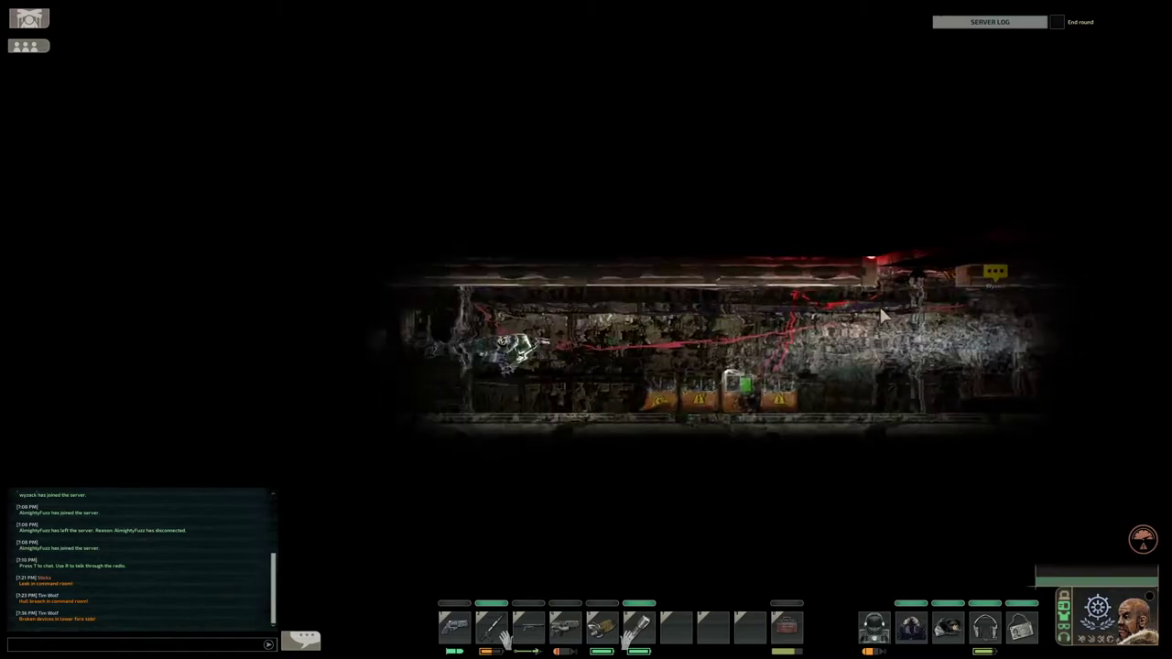
key(d)
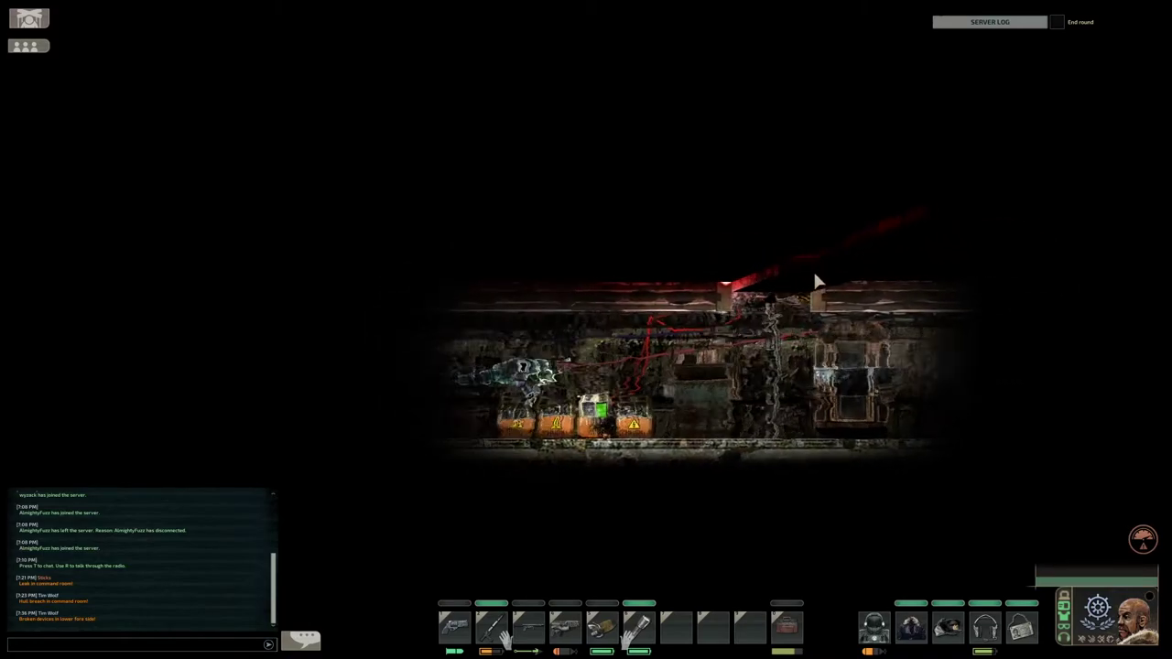
key(d)
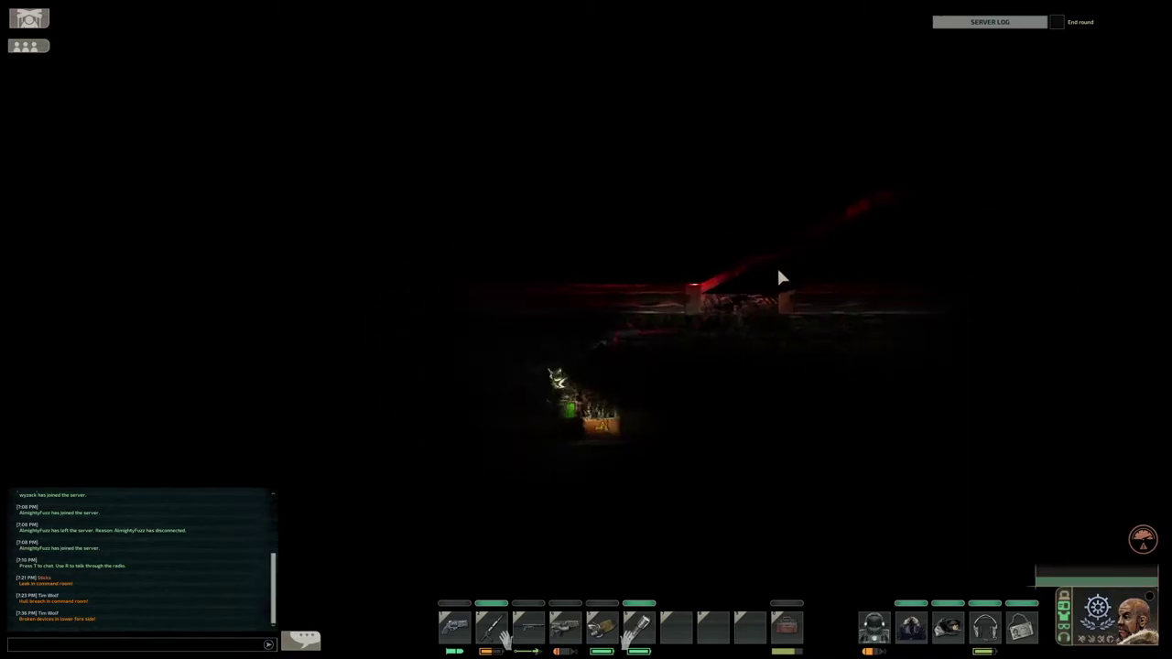
key(d)
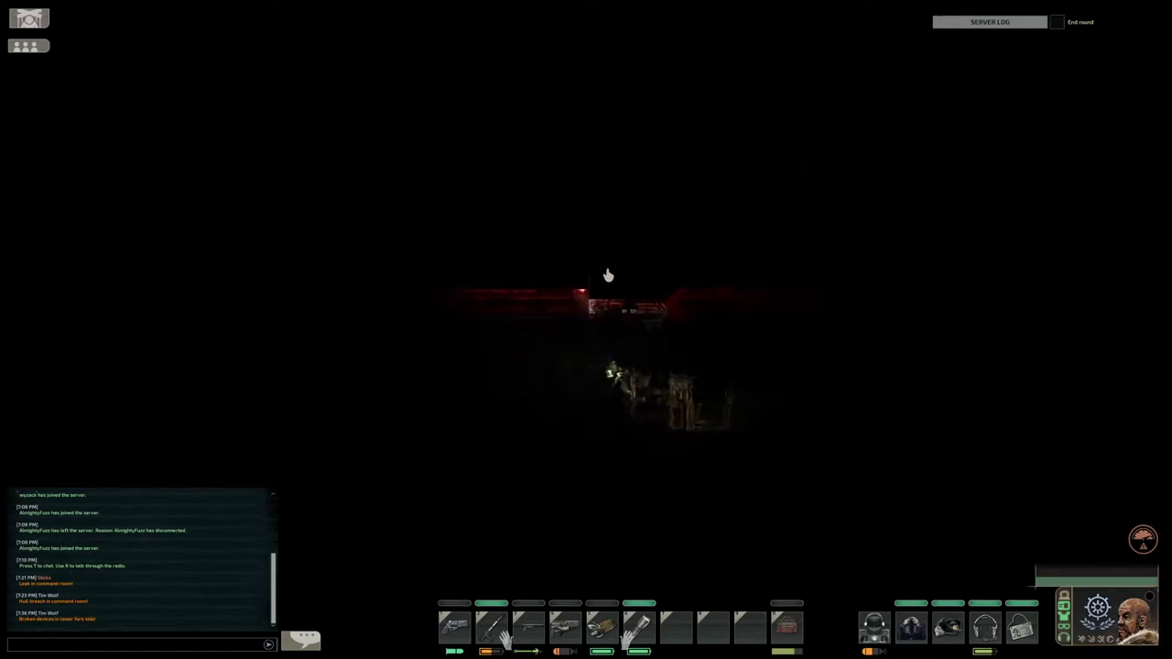
- Climb up through the wrecked hatch, head right, and ready the slot-4 sparking tool
key(w)
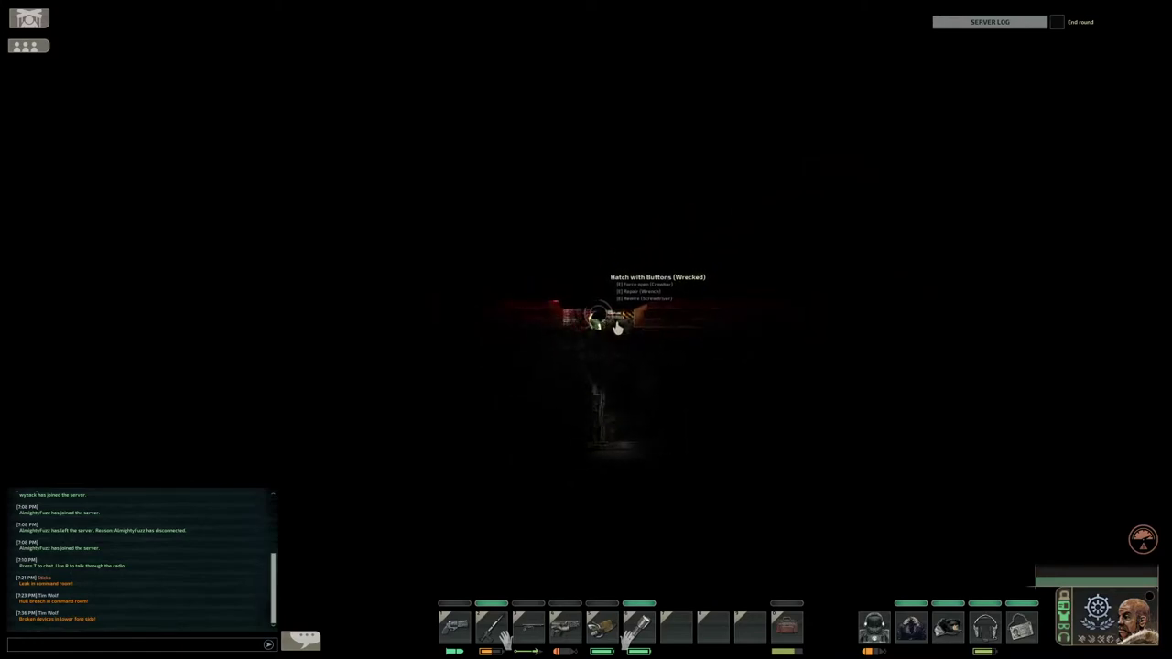
key(w)
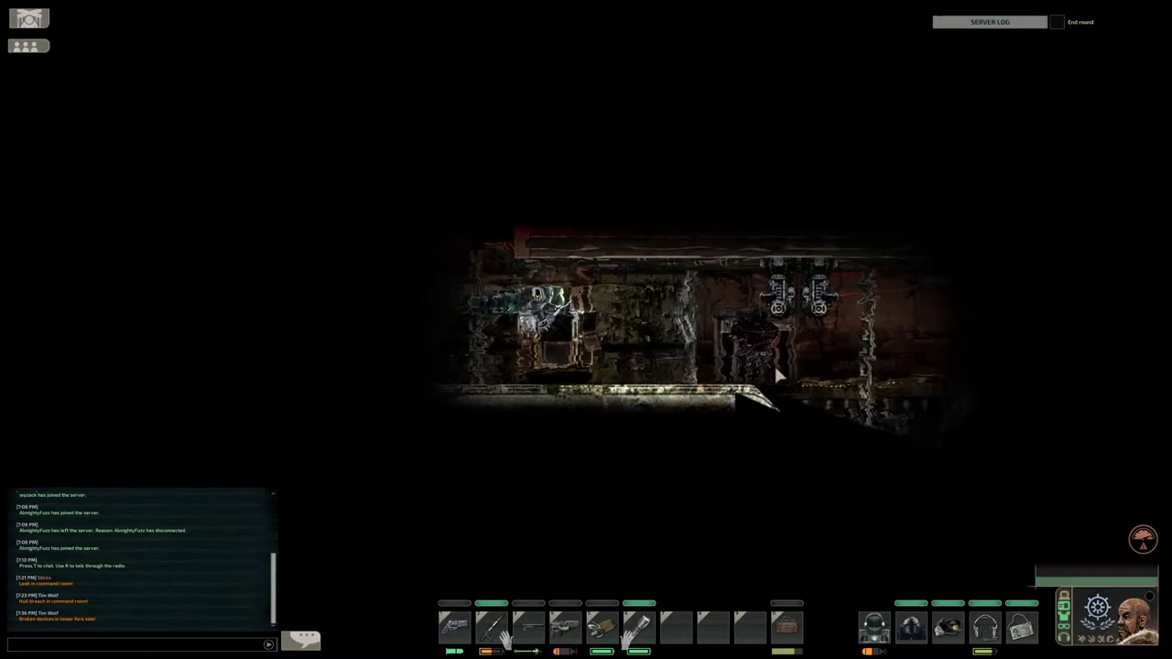
key(d)
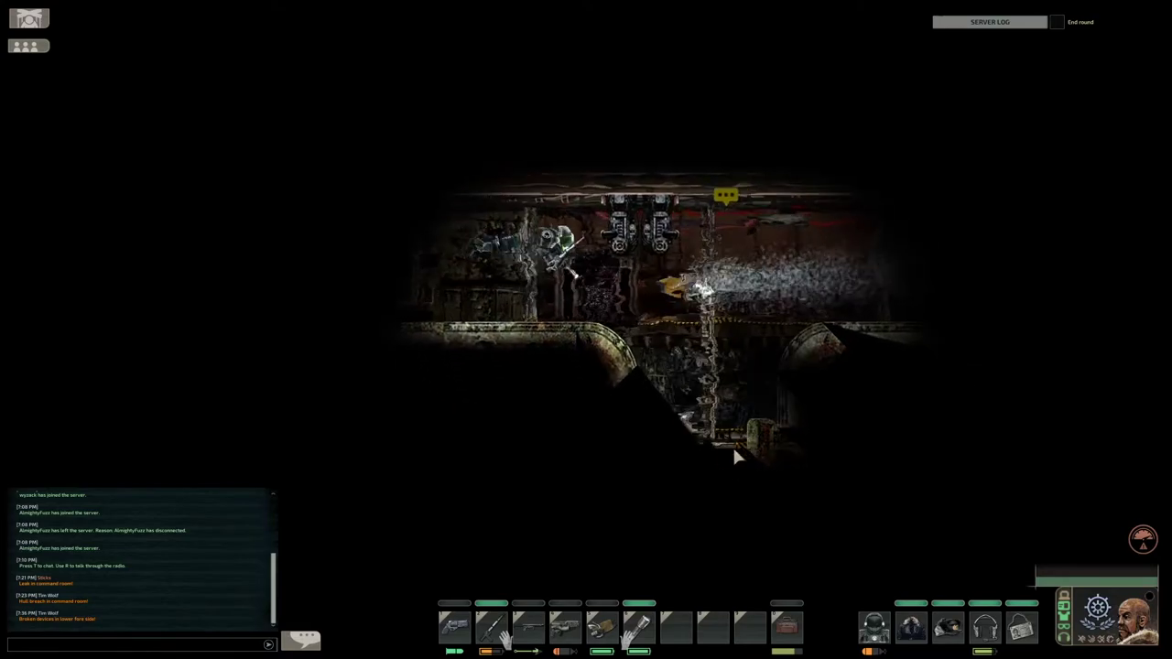
key(d)
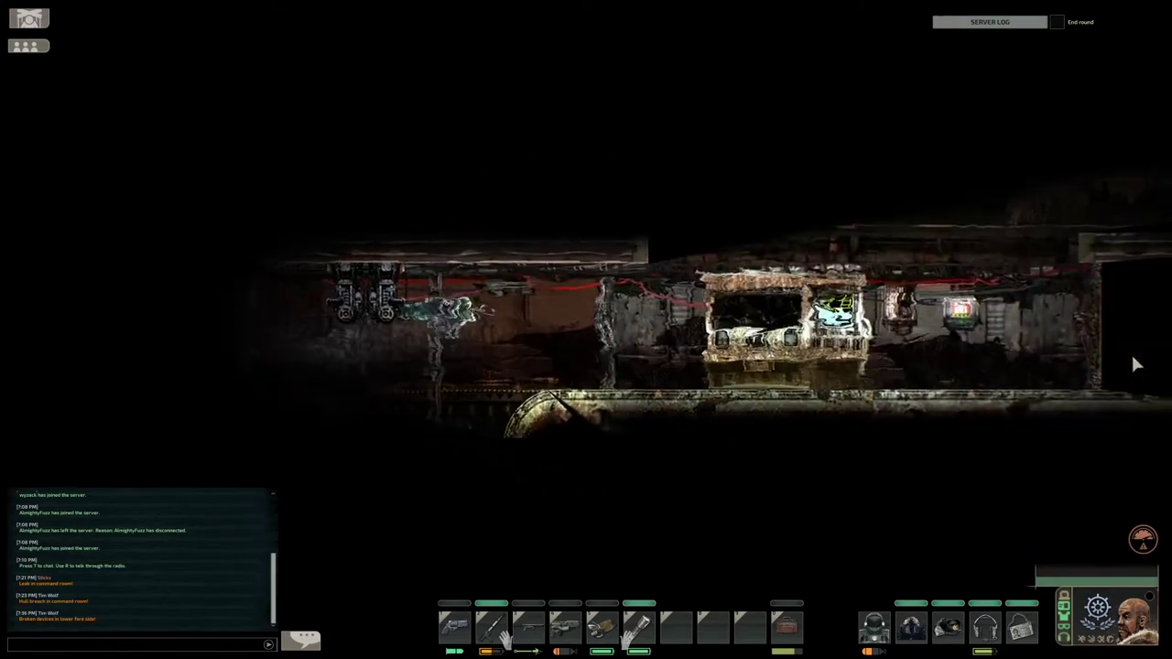
key(d)
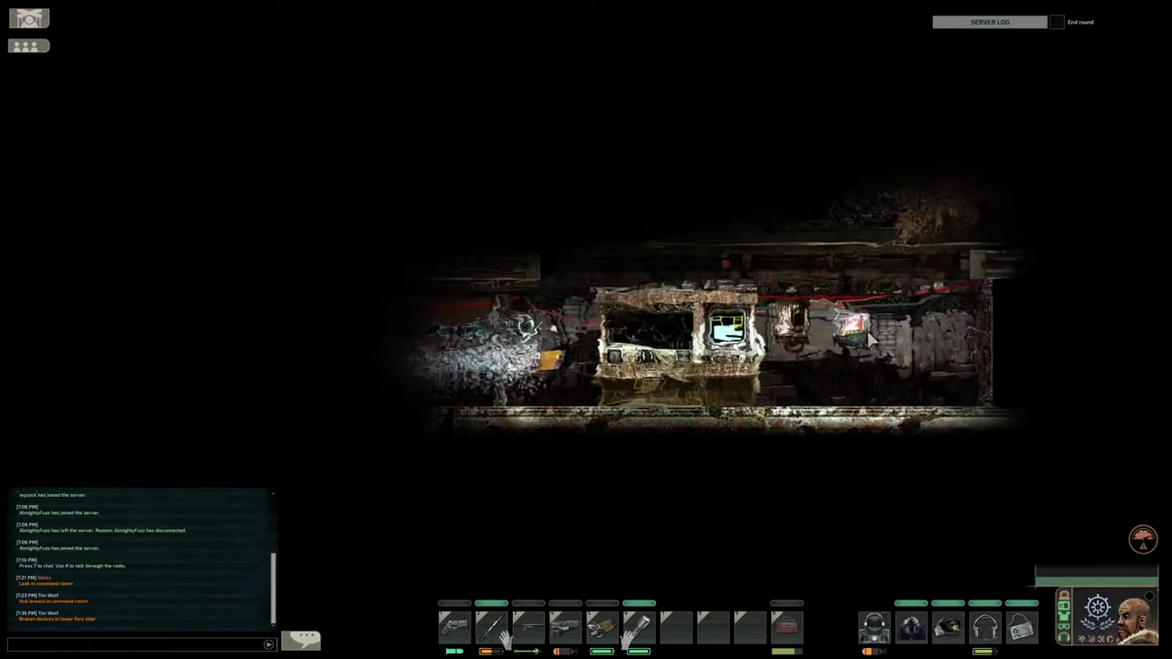
key(d)
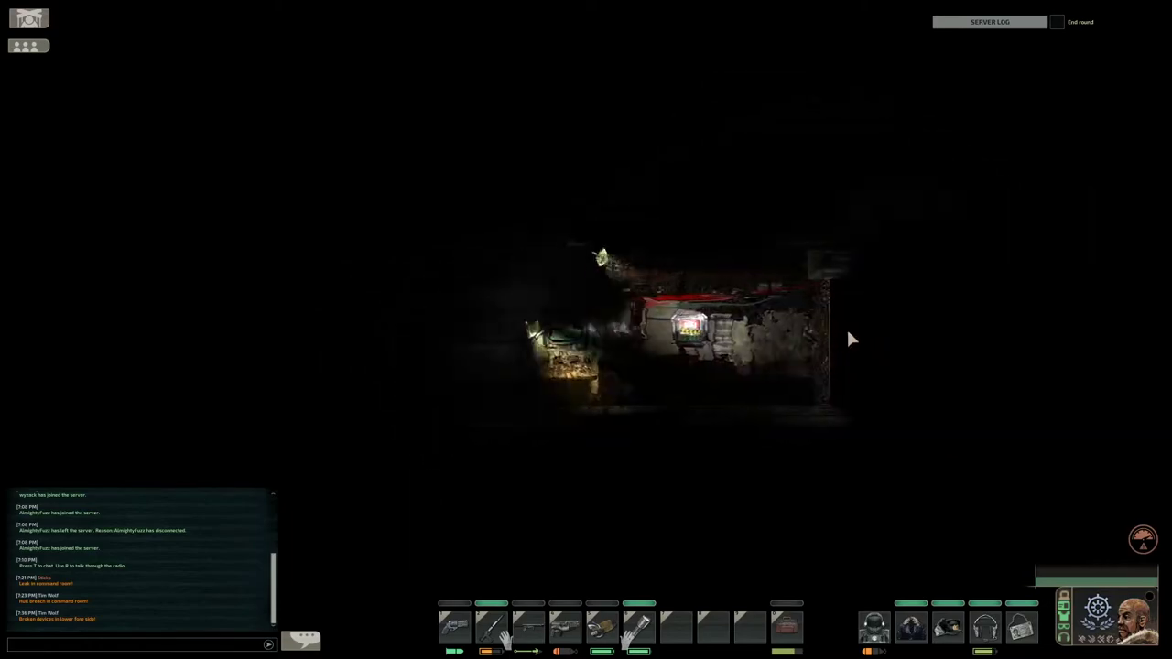
key(d)
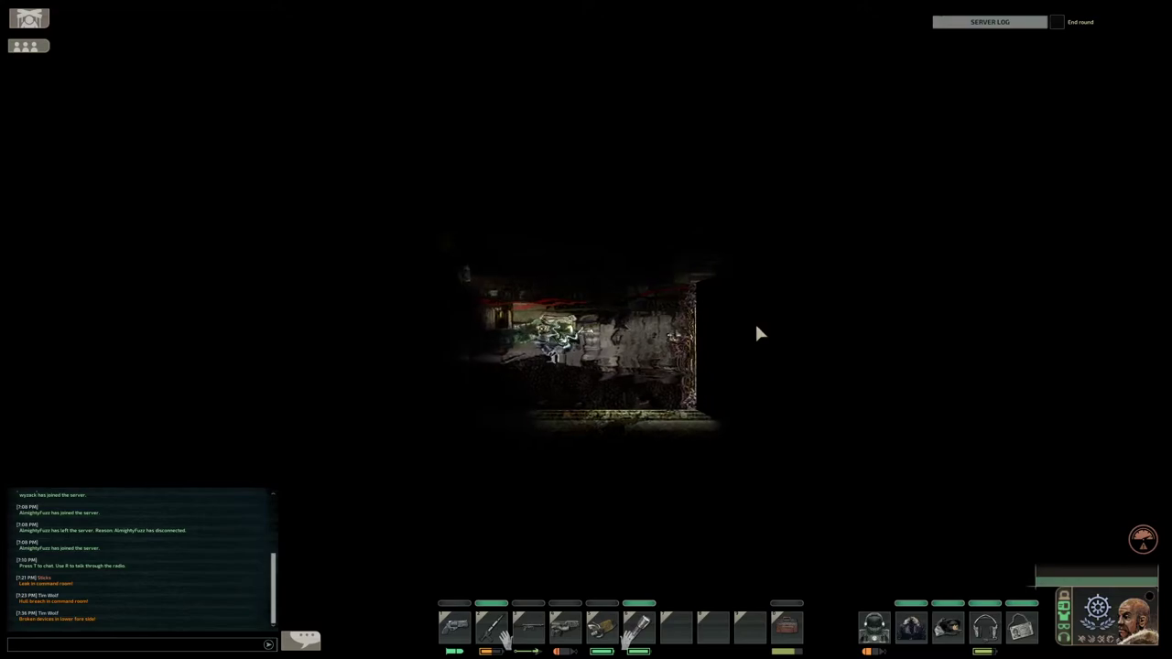
key(4)
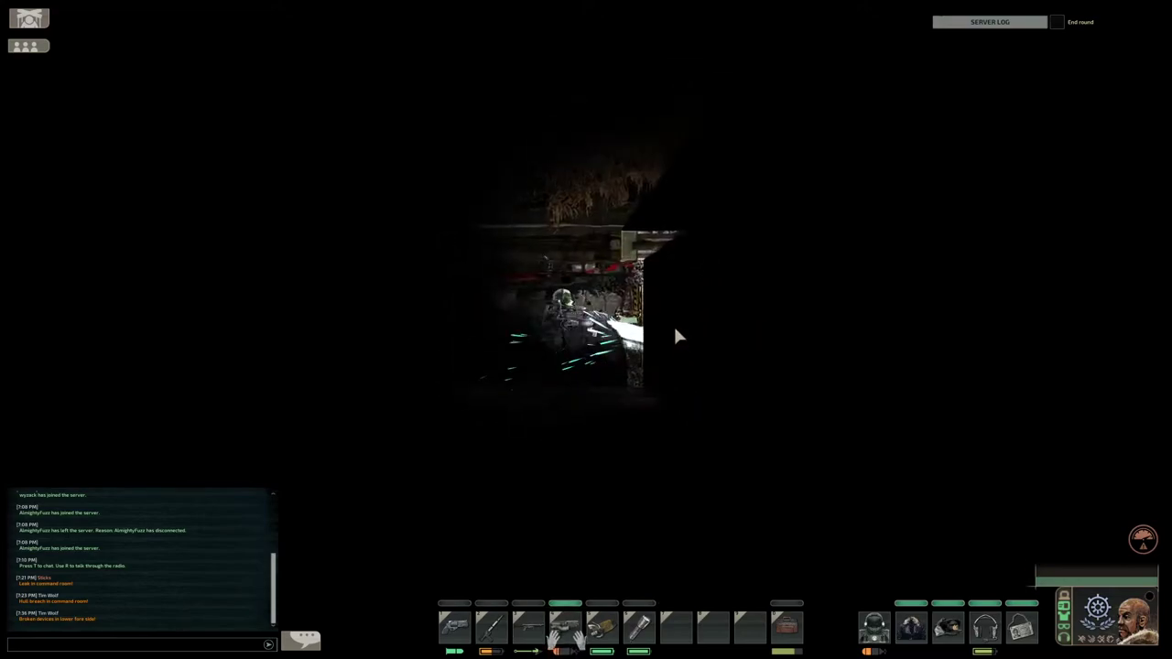
- Spark the wreckage, then grab the fallen body and move its Battery Cell into your toolbelt
drag(676, 336, 677, 343)
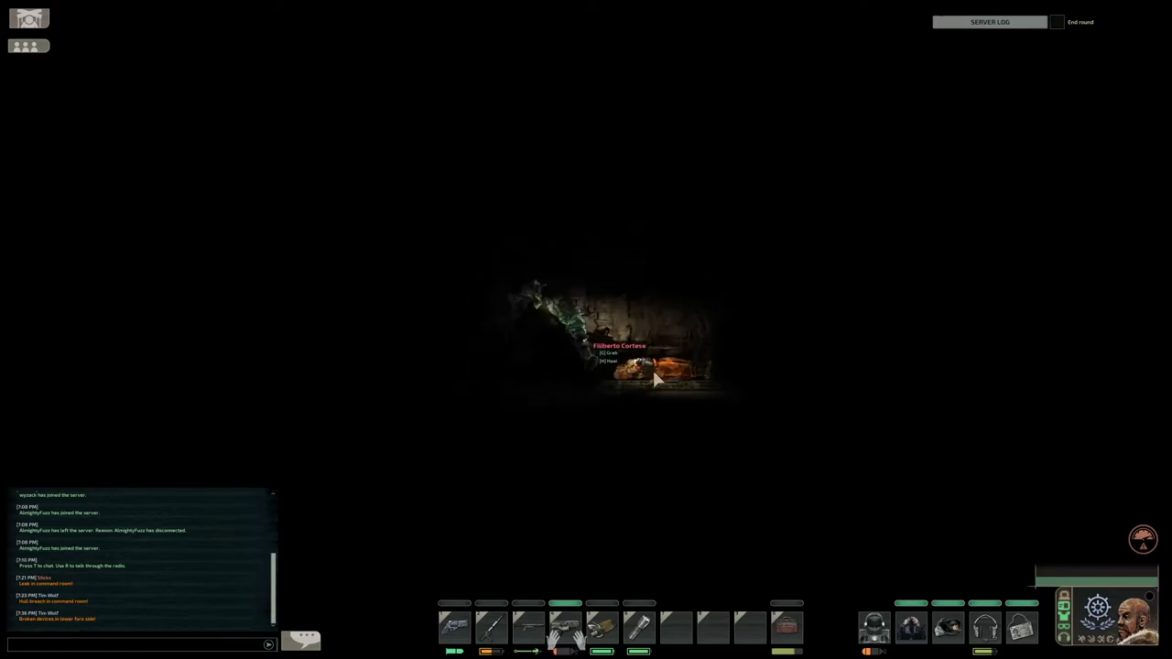
key(g)
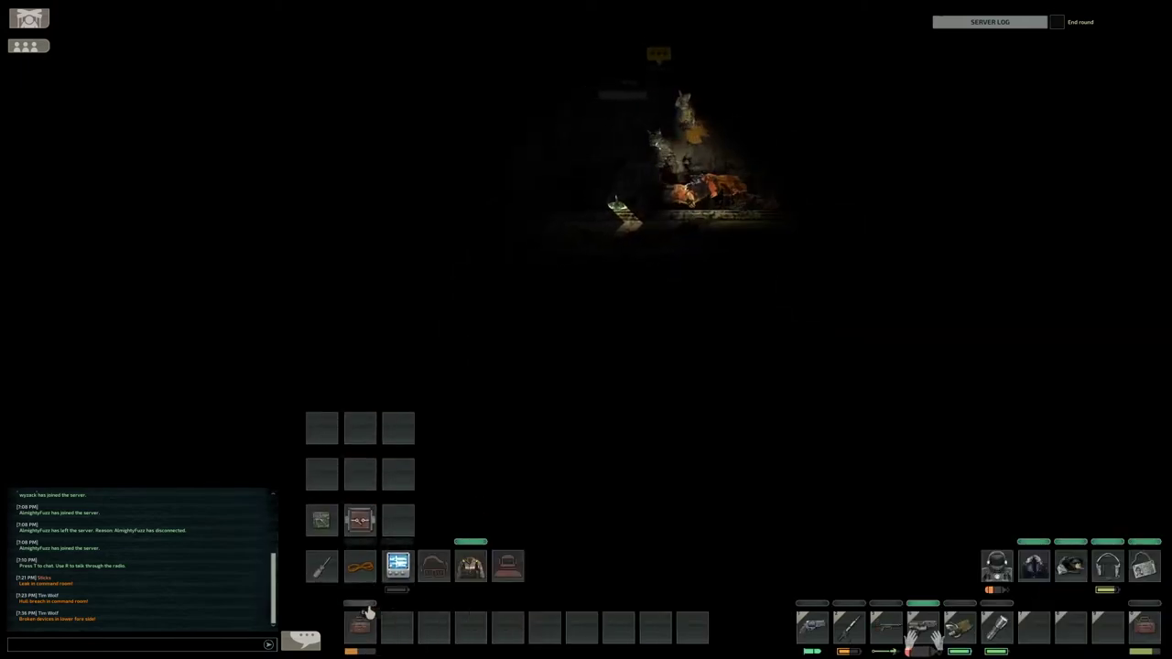
click(529, 571)
click(359, 630)
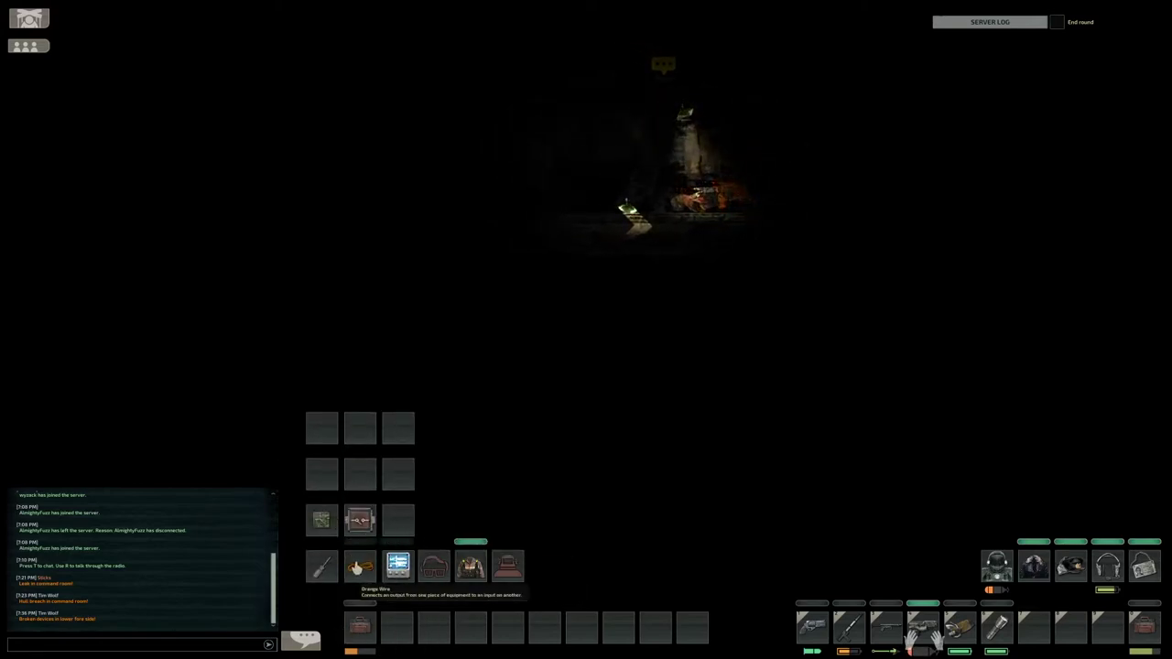
click(602, 632)
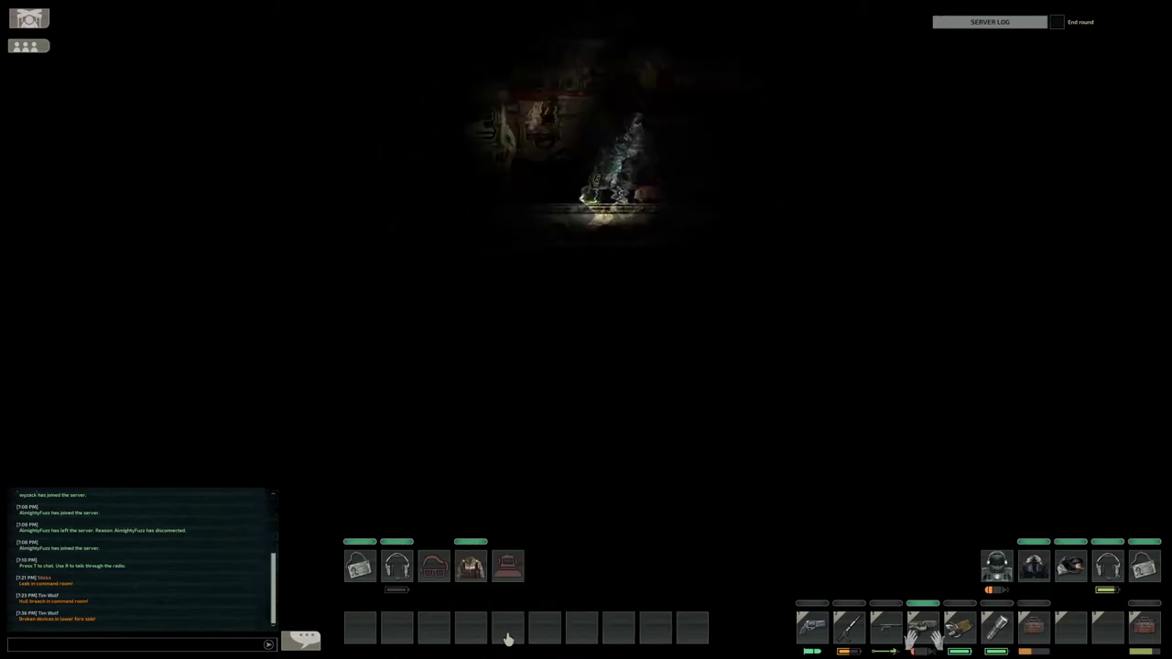
mouse_move(360, 565)
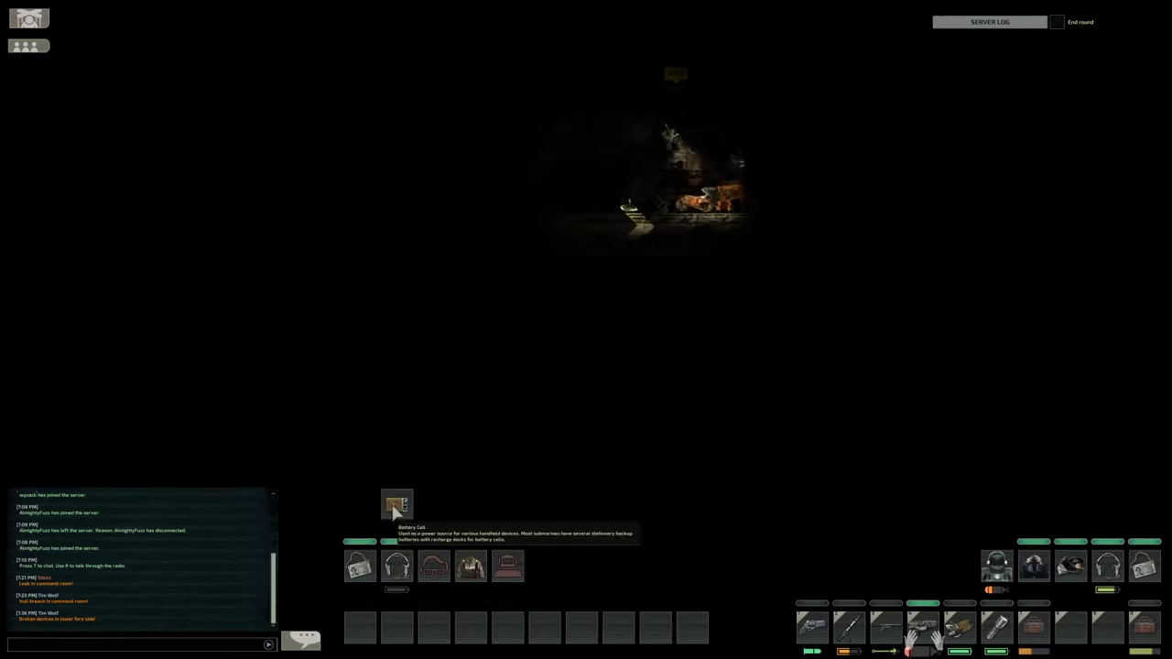
drag(395, 507, 996, 566)
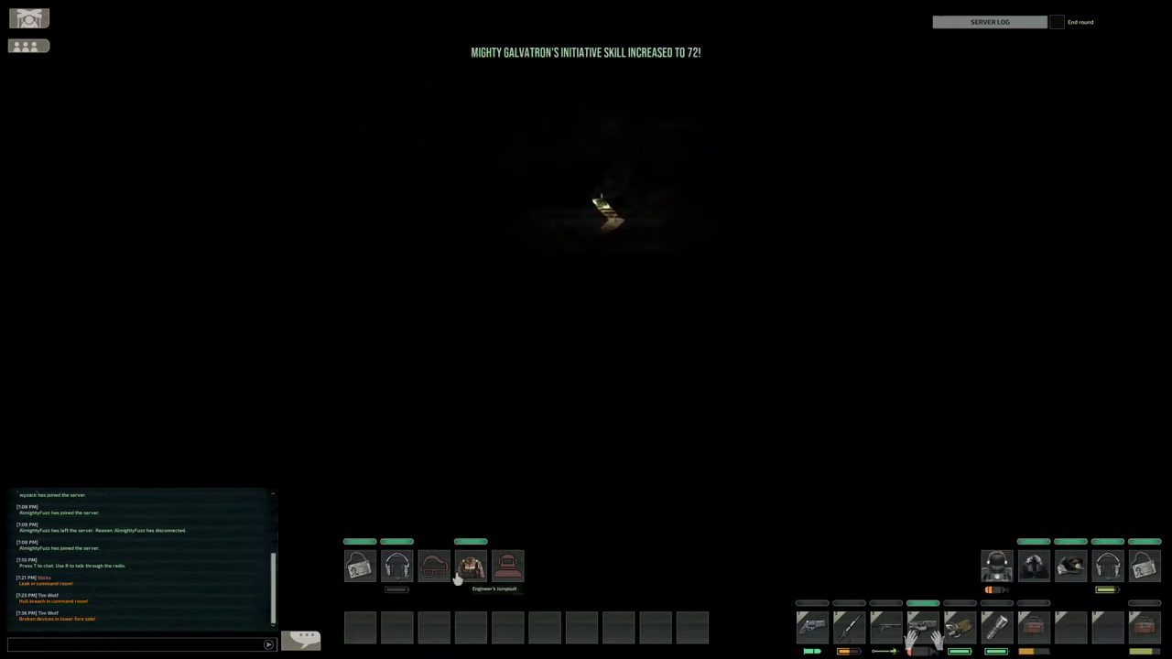
mouse_move(396, 565)
key(Tab)
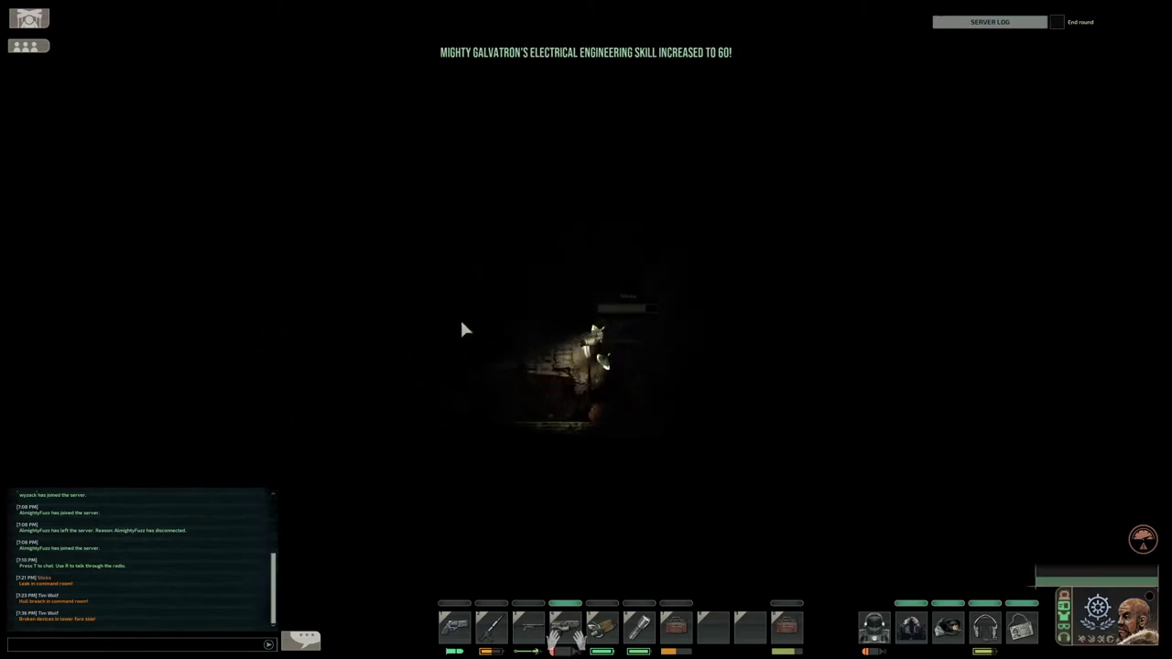
- Fit a fresh oxygen tank from storage into your gear, then ready the plasma cutter
key(6)
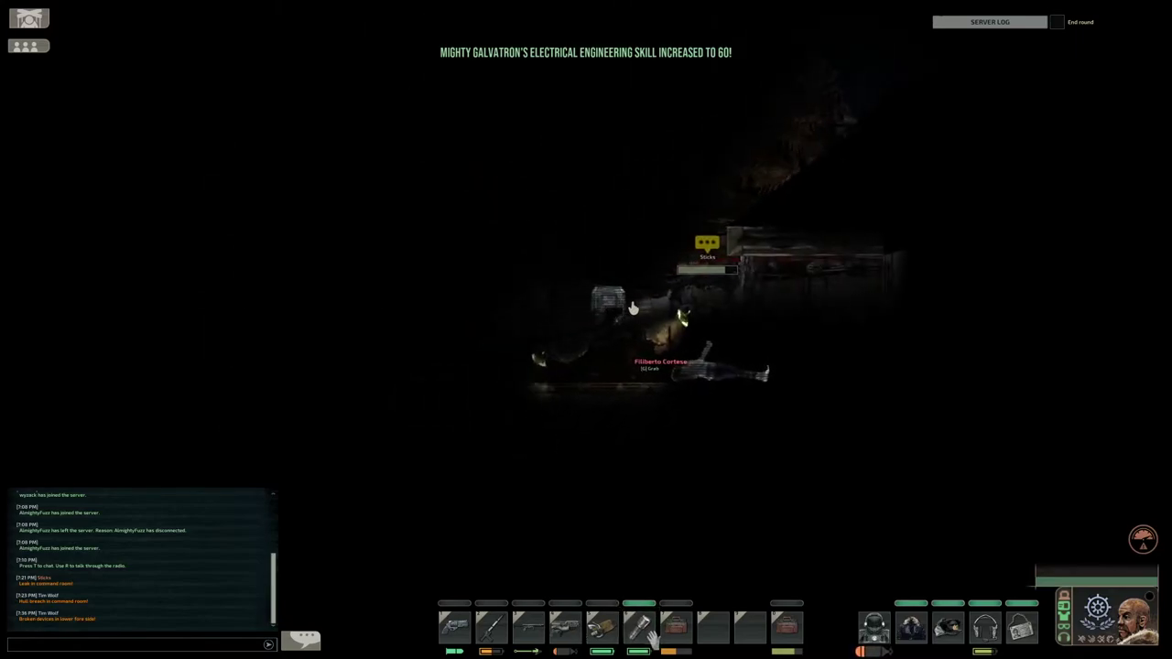
mouse_move(785, 627)
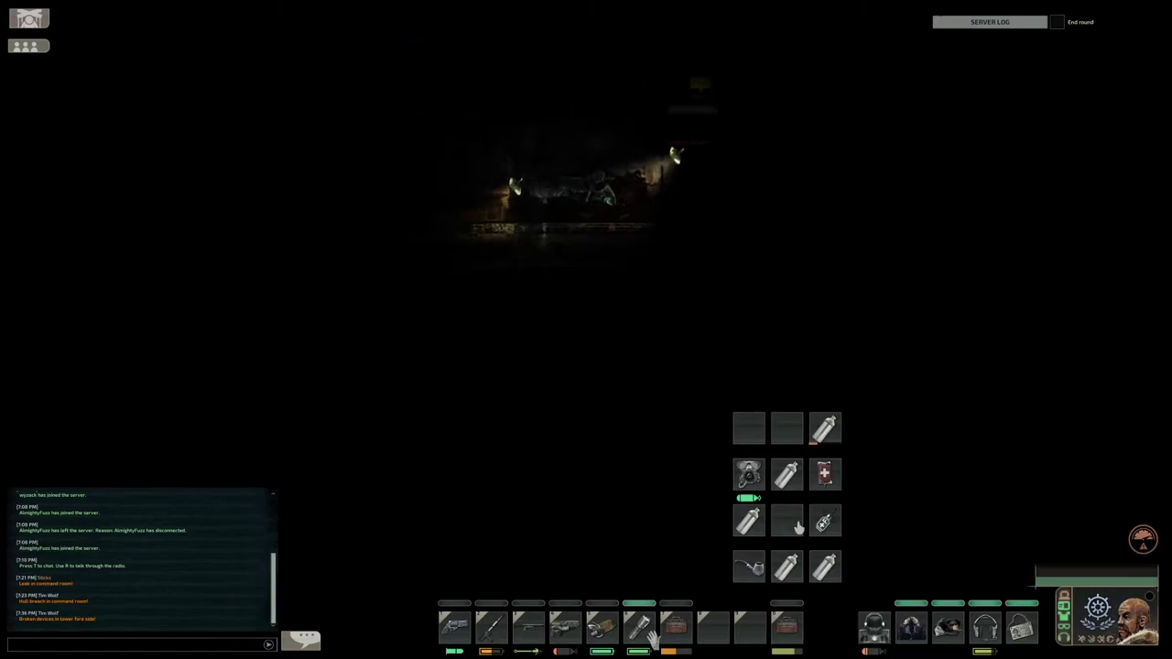
drag(874, 627, 788, 430)
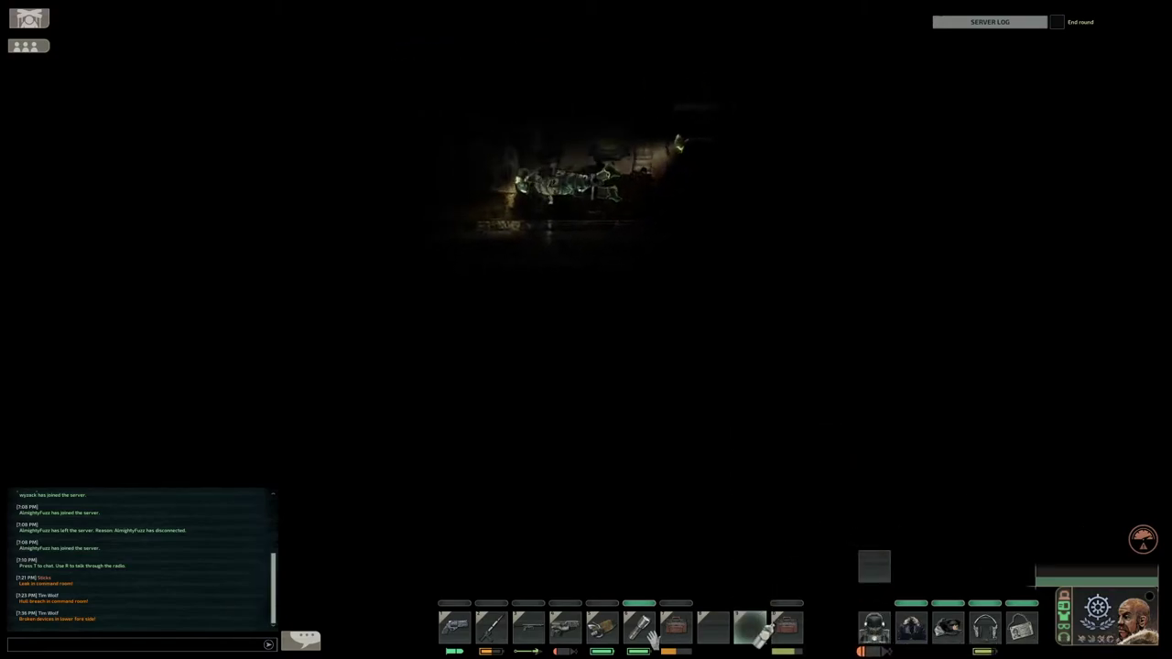
drag(788, 476, 874, 627)
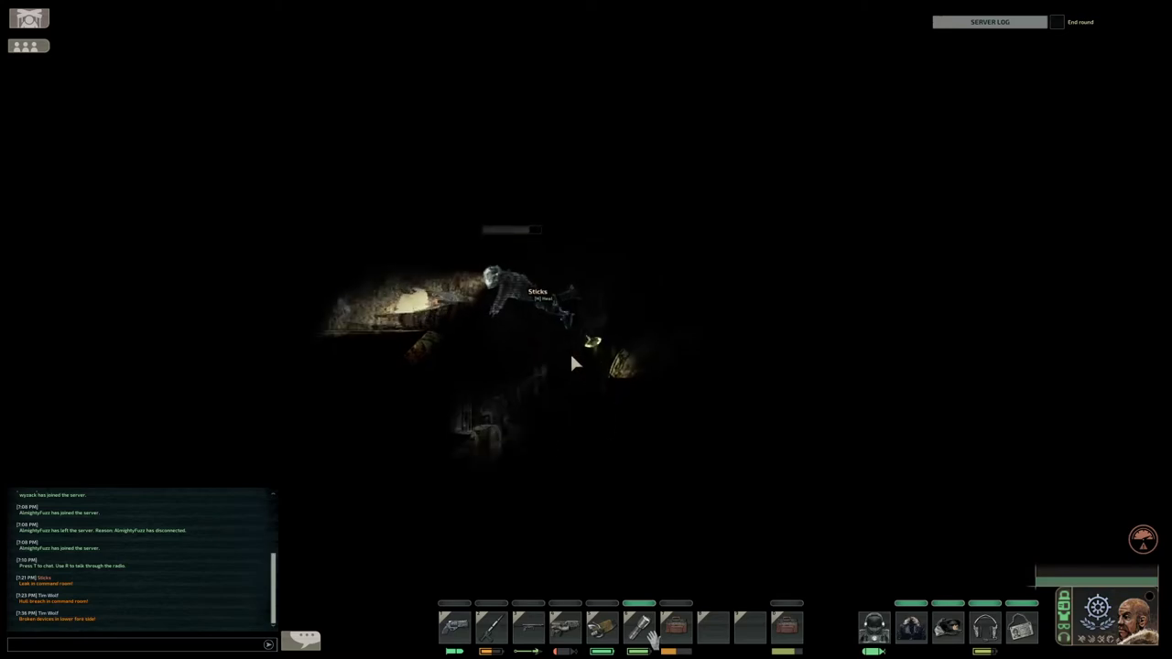
key(4)
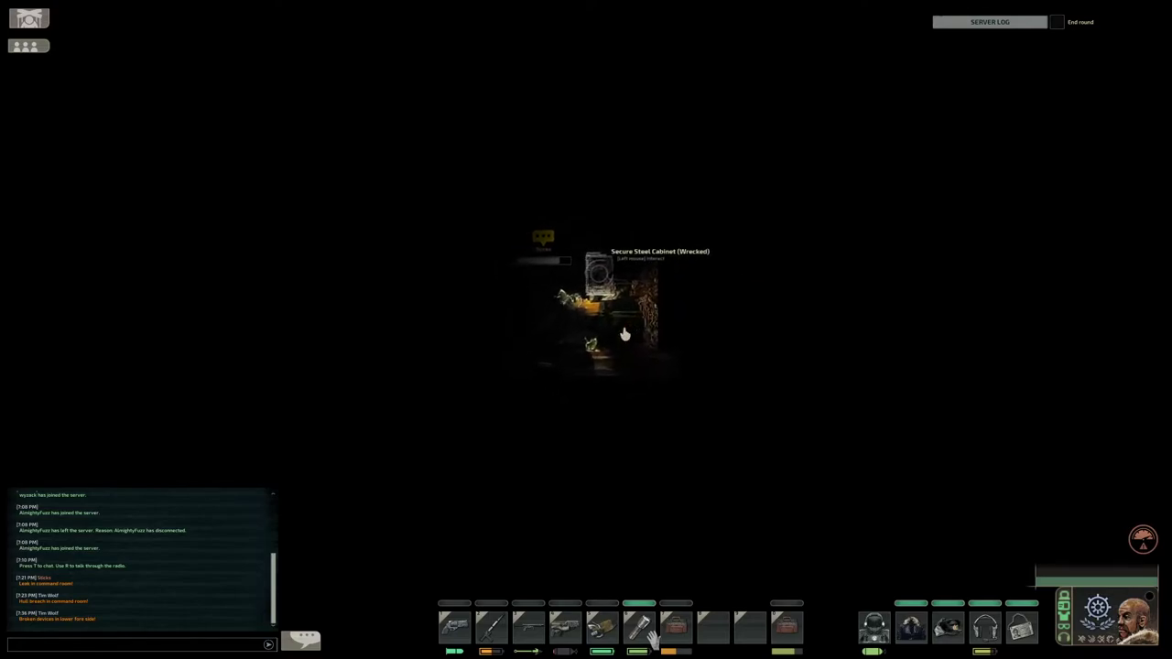
- Return the oxygen tank to the storage grid
click(784, 627)
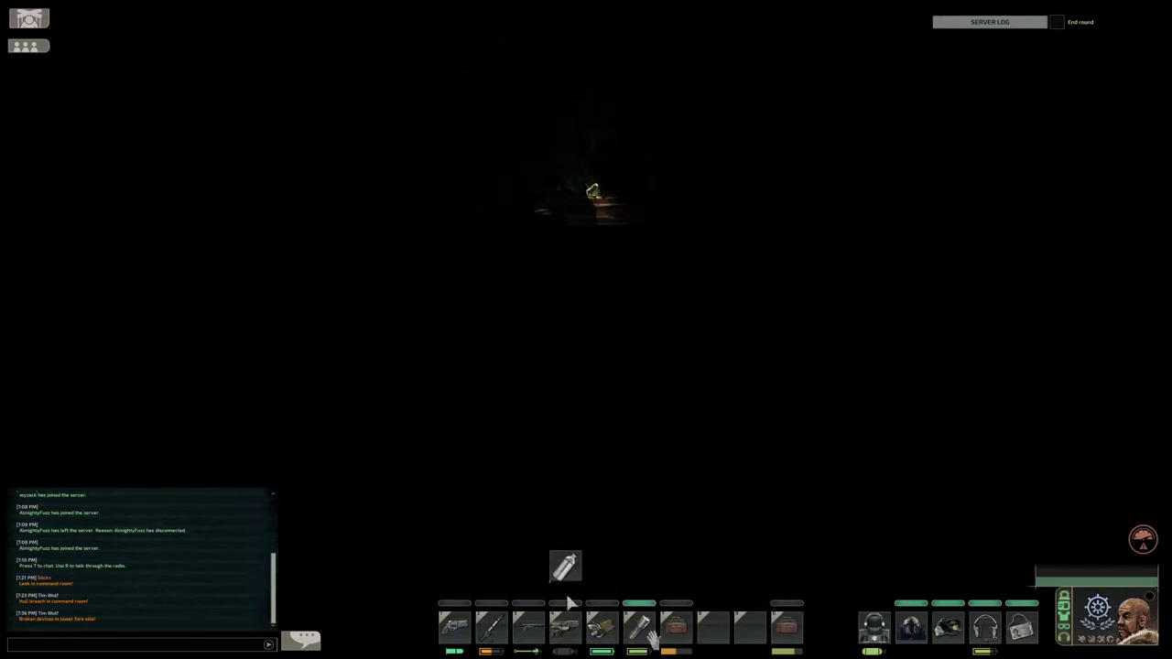
drag(564, 568, 769, 569)
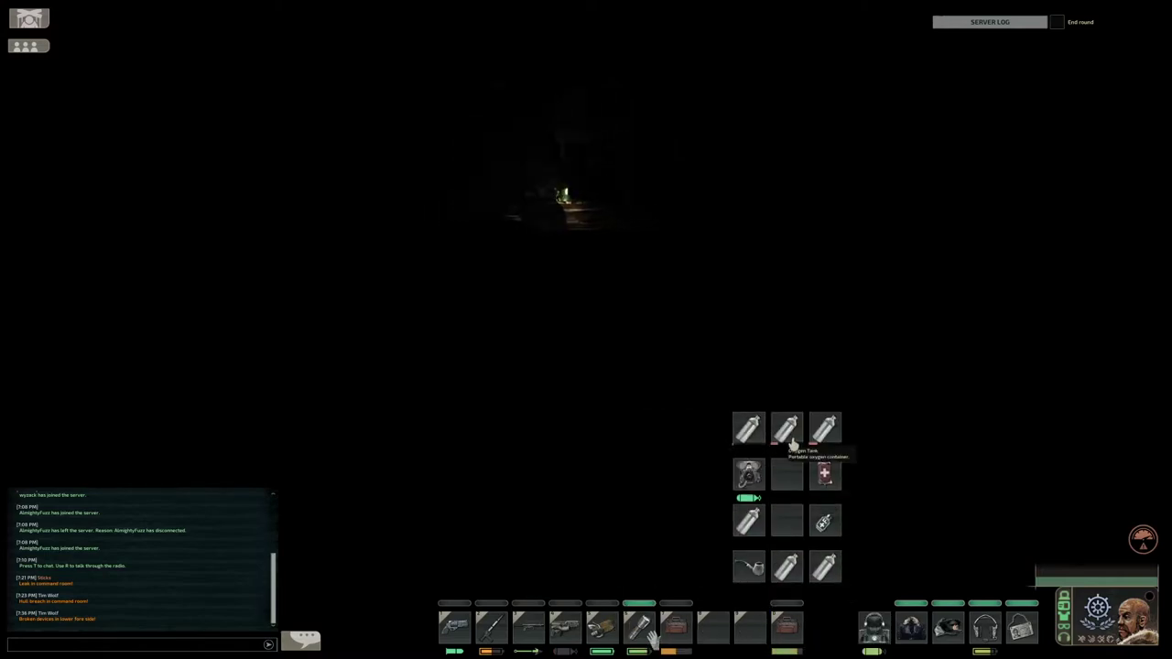
click(565, 627)
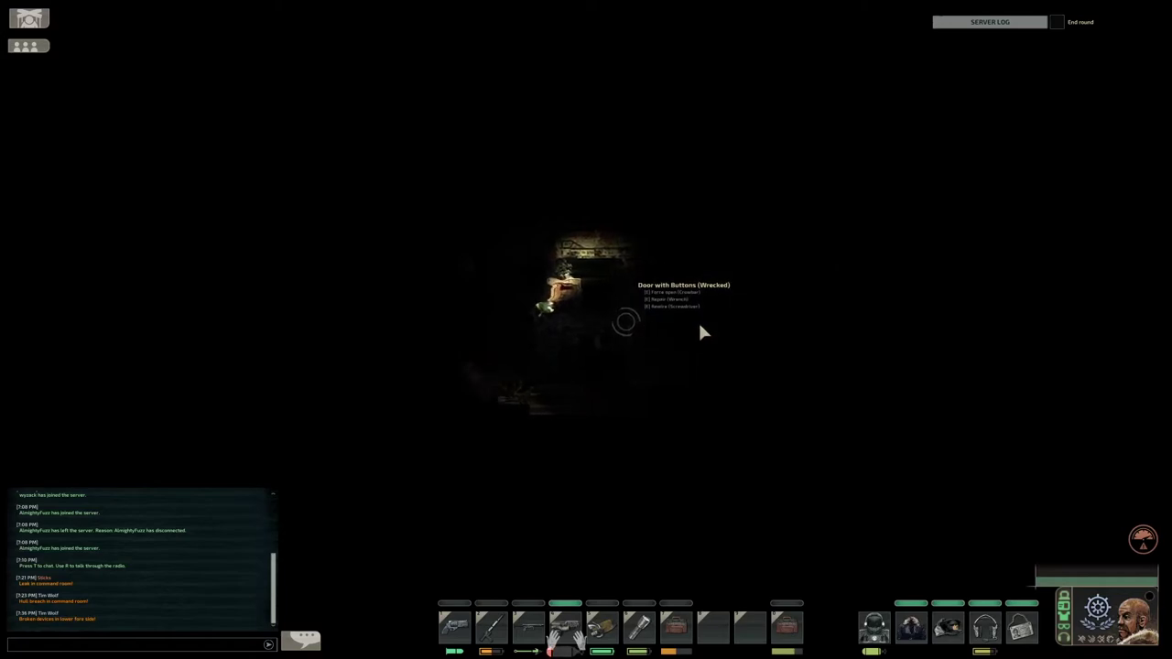
- Get the wrecked door open and walk through the rooms toward the wrecked ladder
key(number)
key(key)
key(6)
key(d)
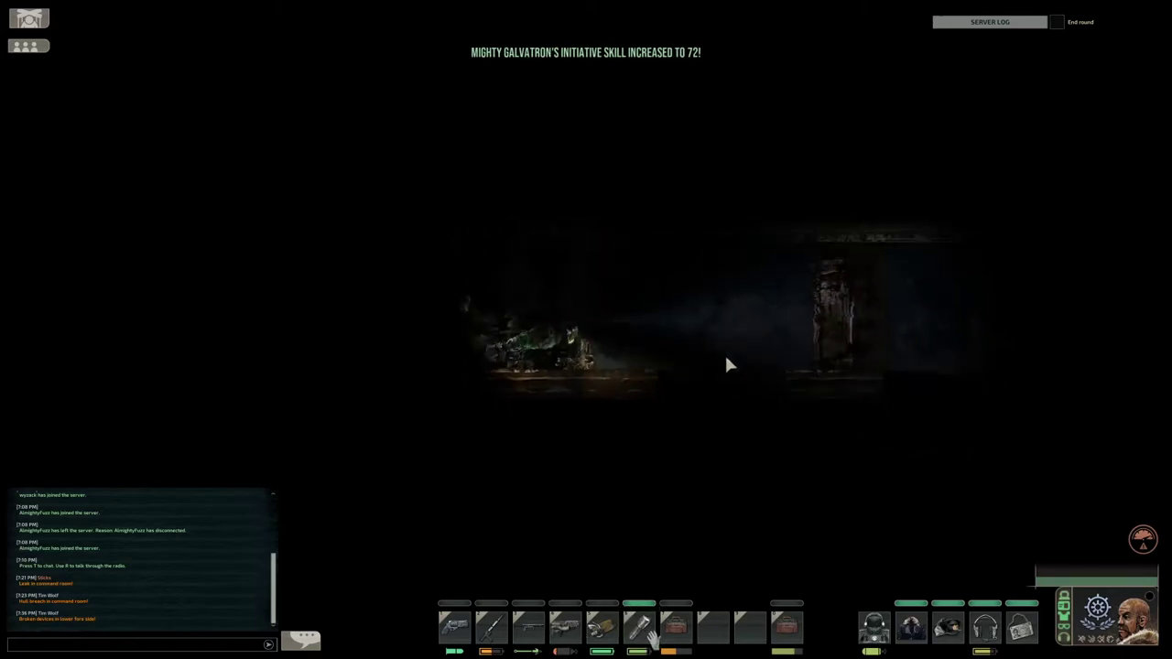
key(a)
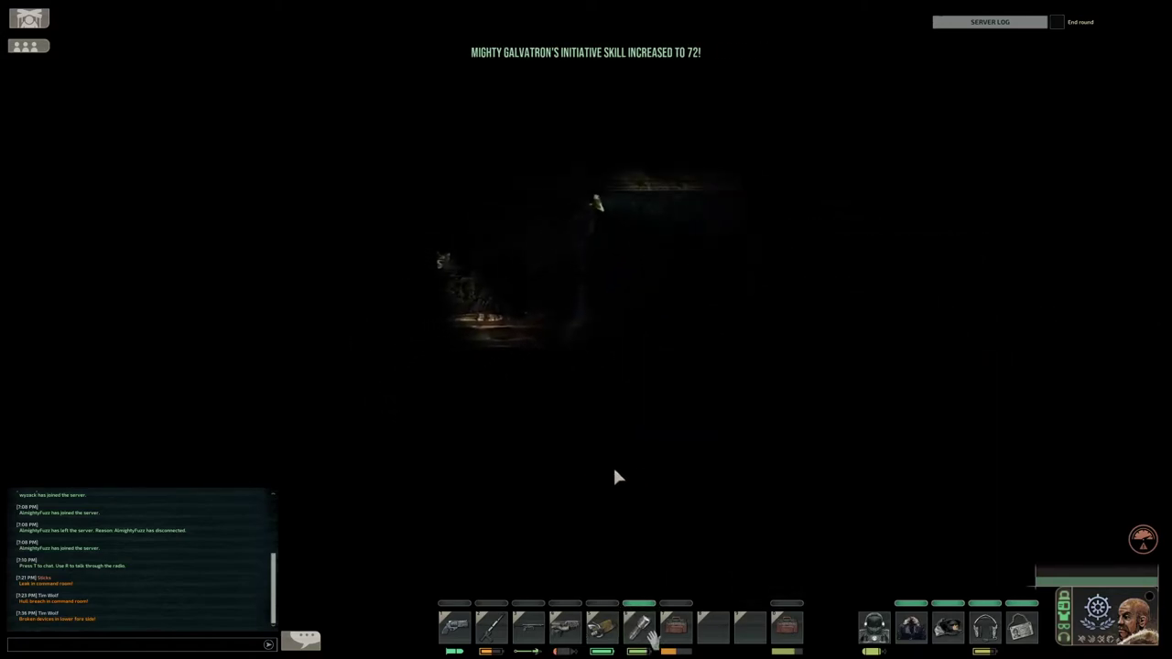
key(d)
key(a)
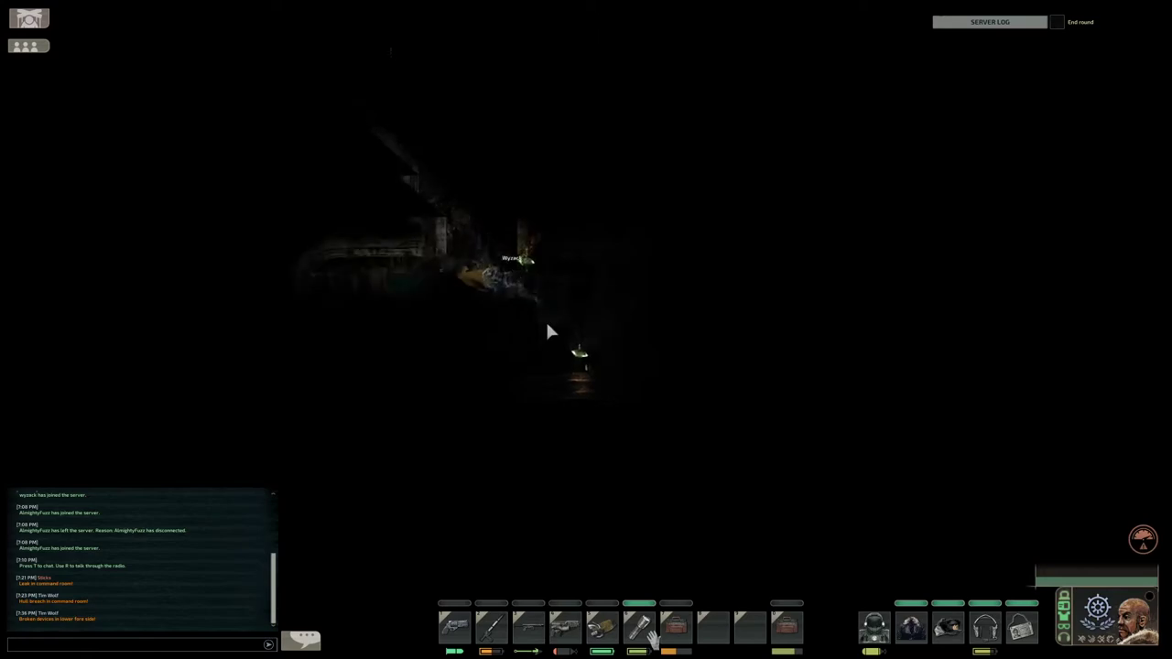
key(d)
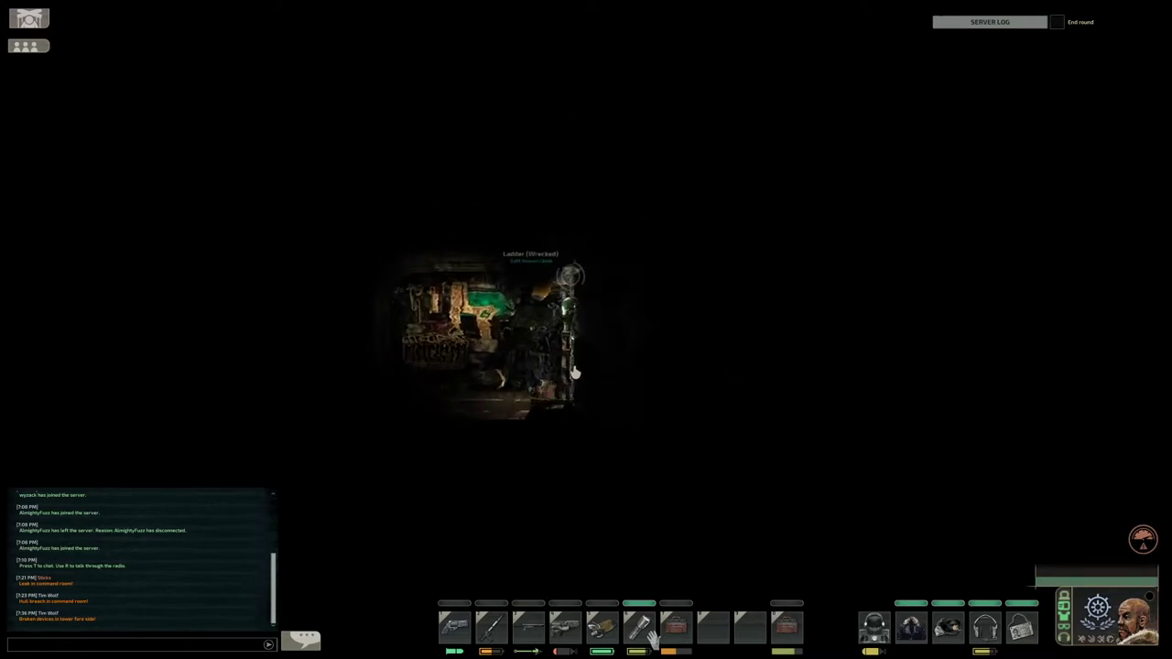
- Try the wrecked ladder, then close the fallen crewmate's inventory
key(w)
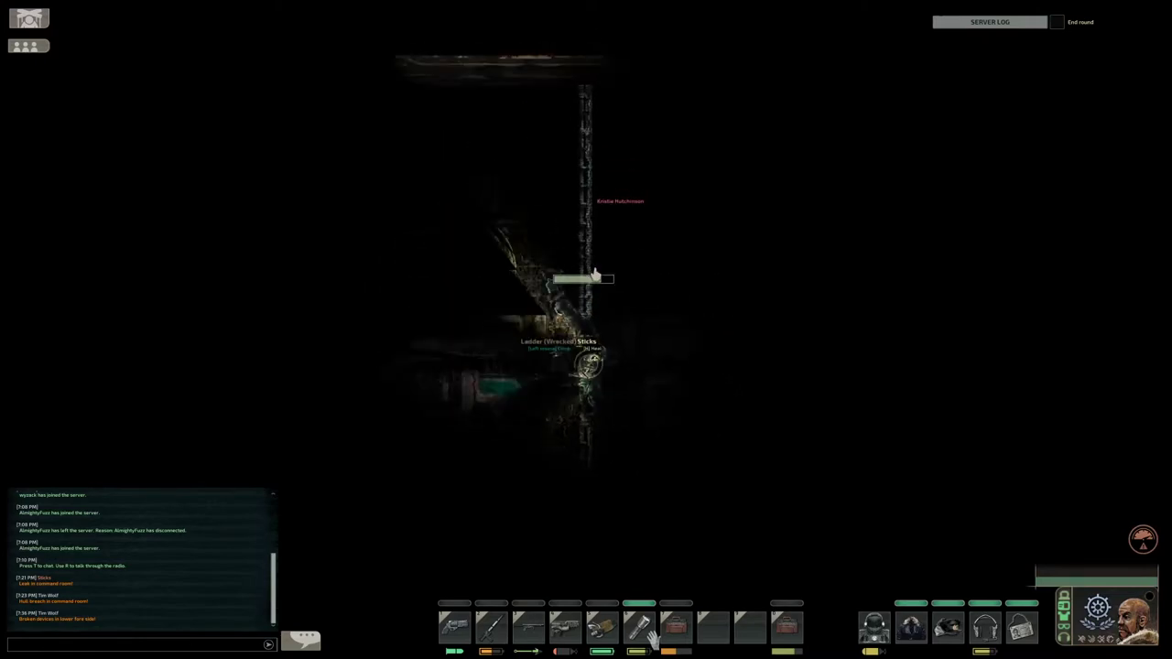
key(s)
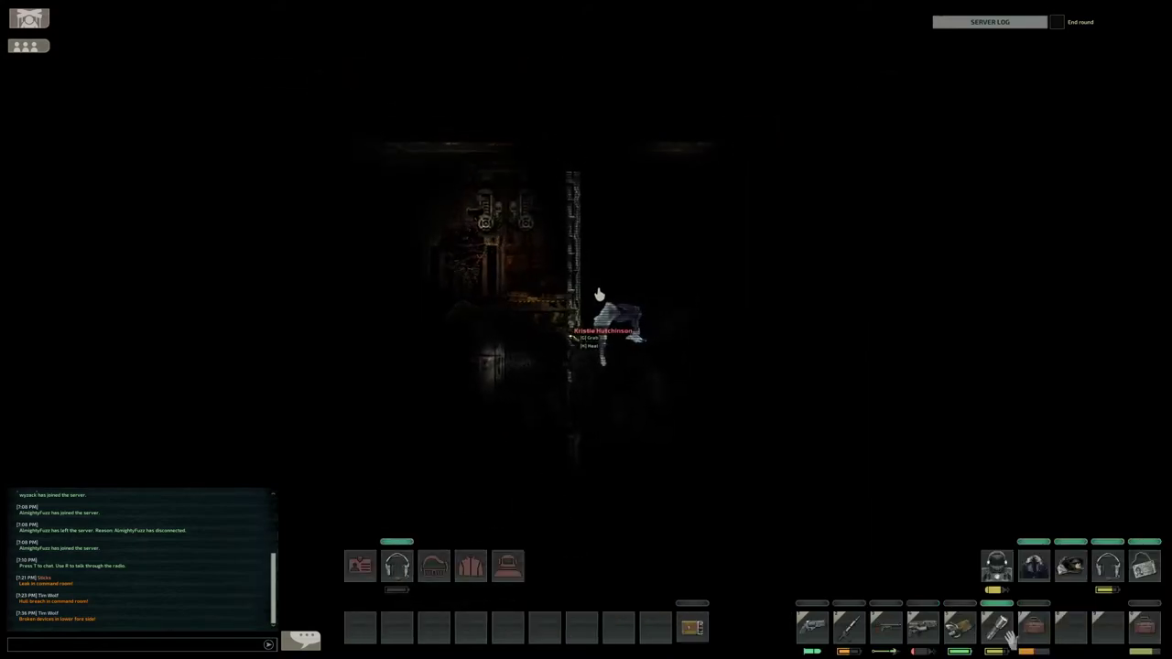
key(Escape)
- Walk through the dark submarine rooms to the Ladder (Wrecked) by the hatch buttons
key(d)
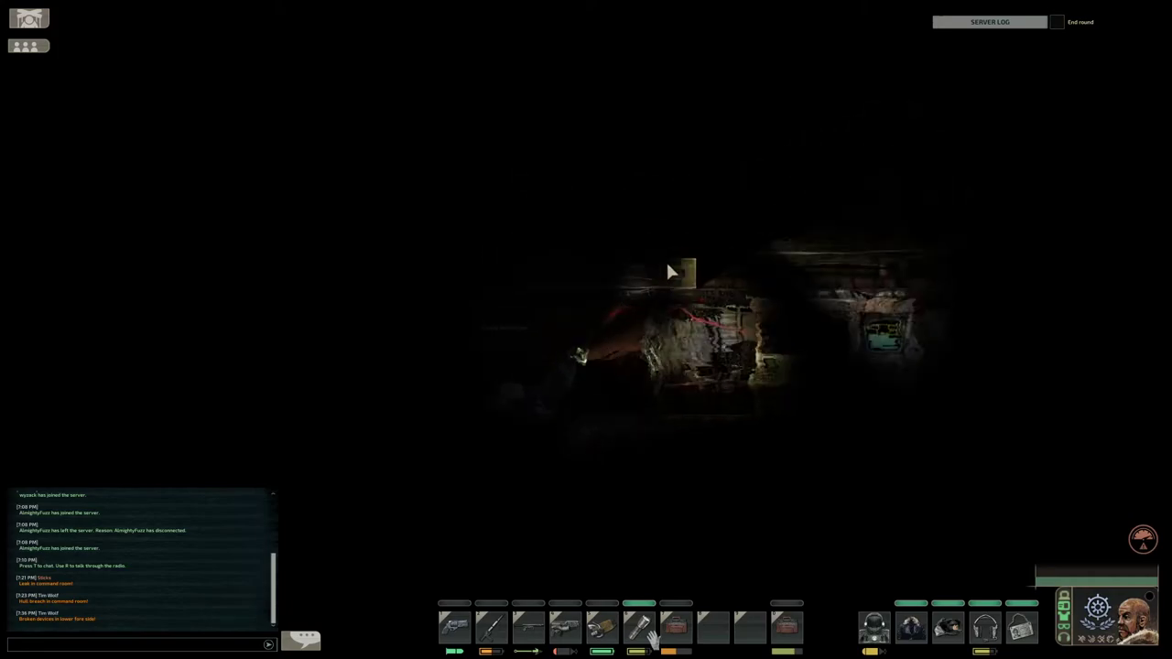
key(a)
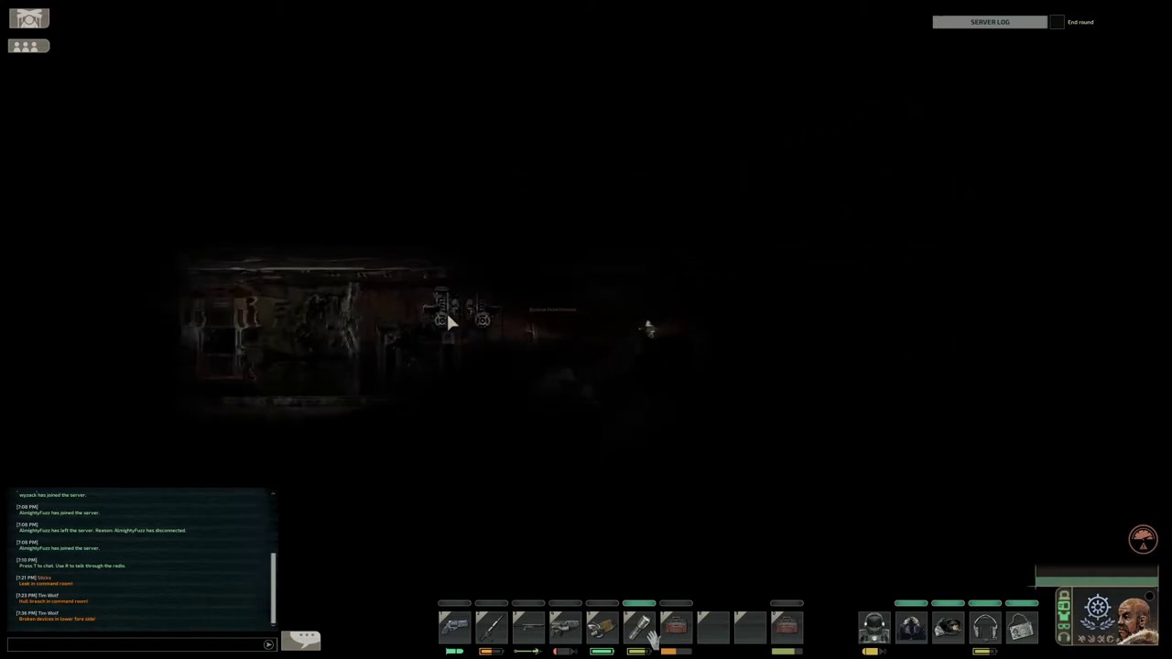
key(a)
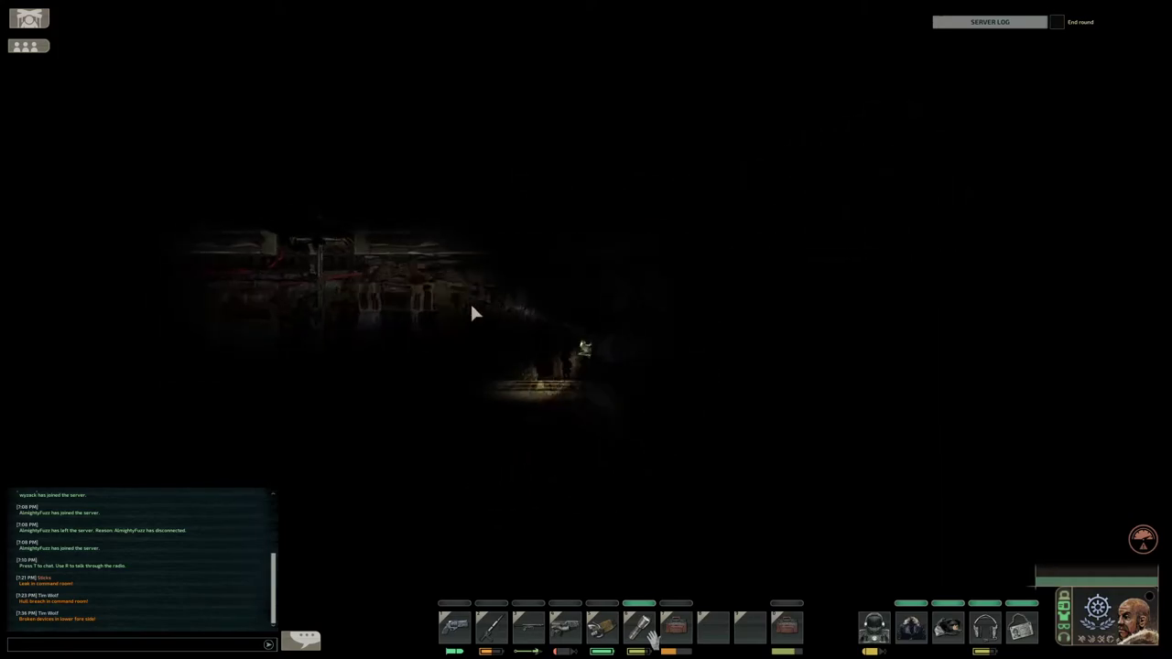
key(d)
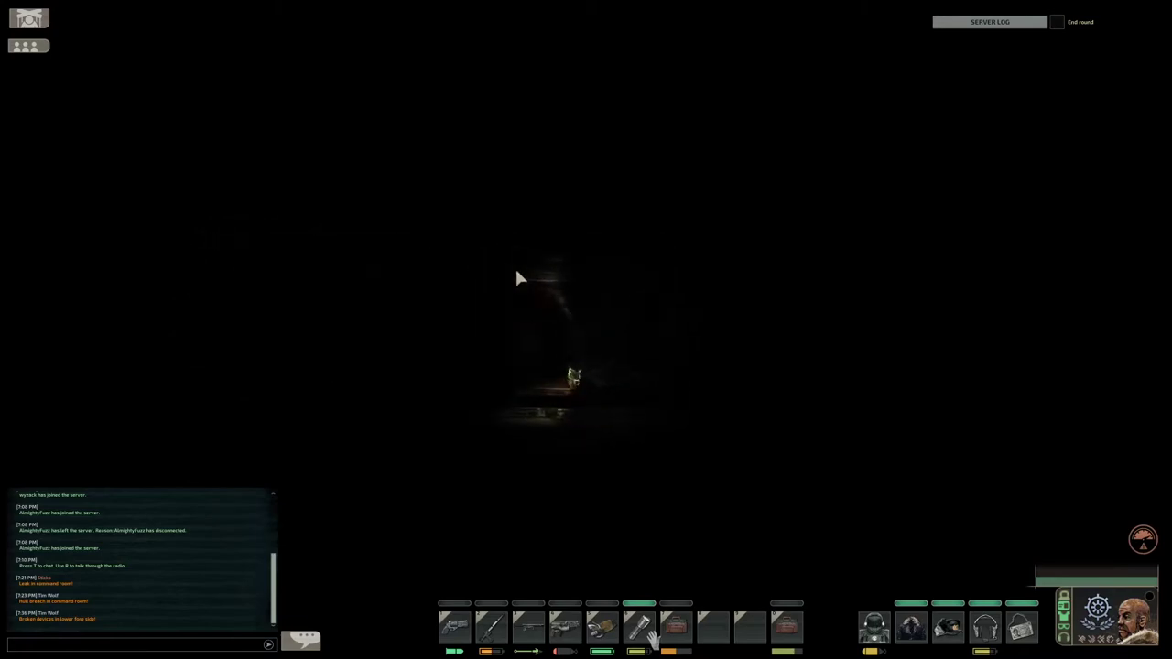
key(d)
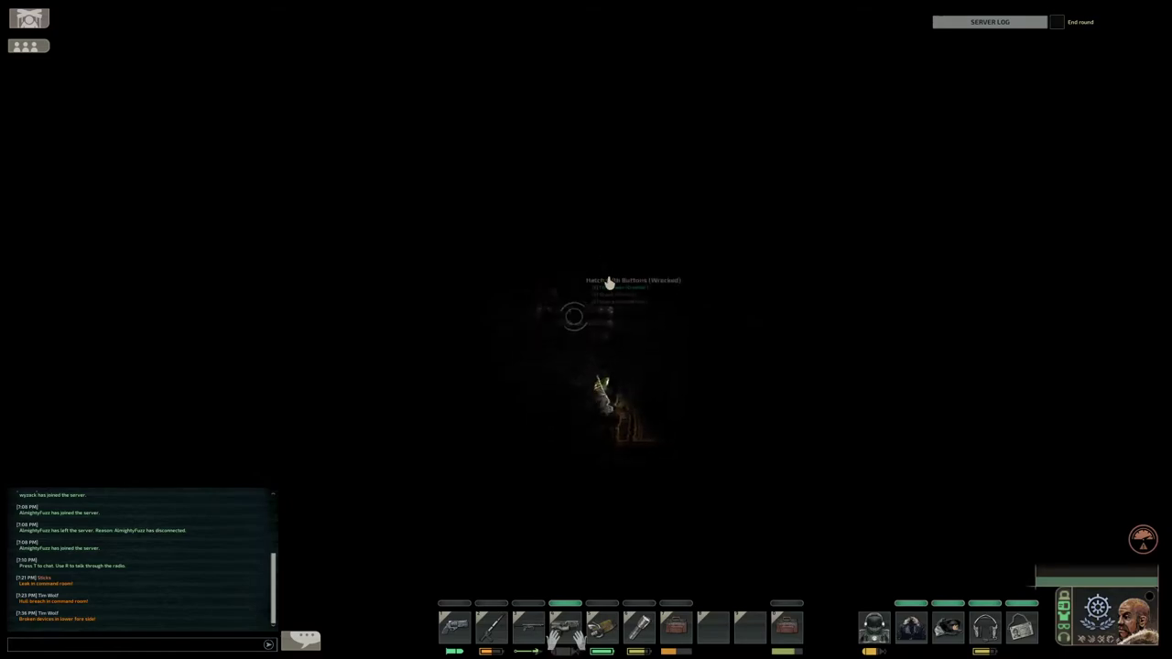
- Climb the ladder, walk left along the deck, then head back right
key(w)
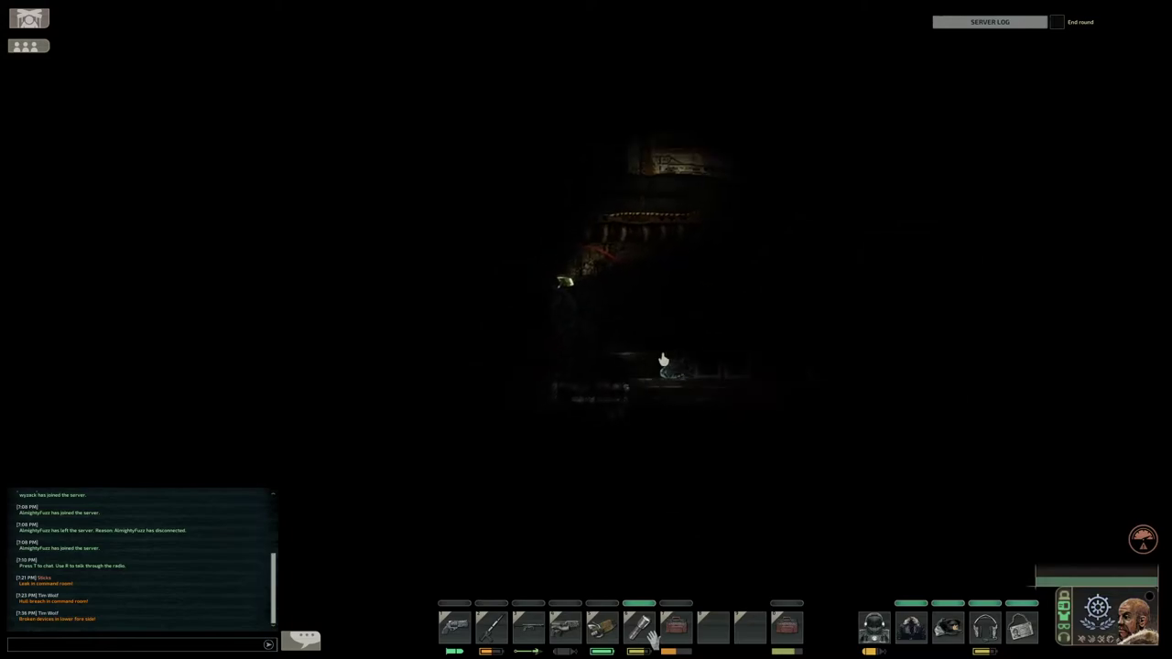
key(a)
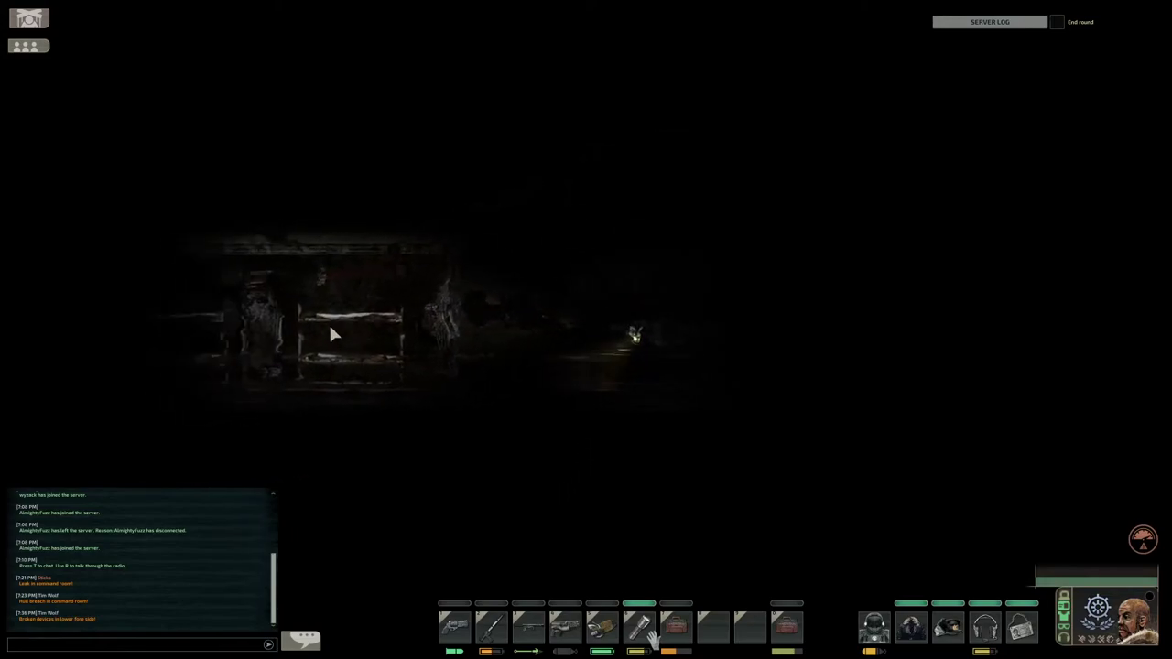
key(a)
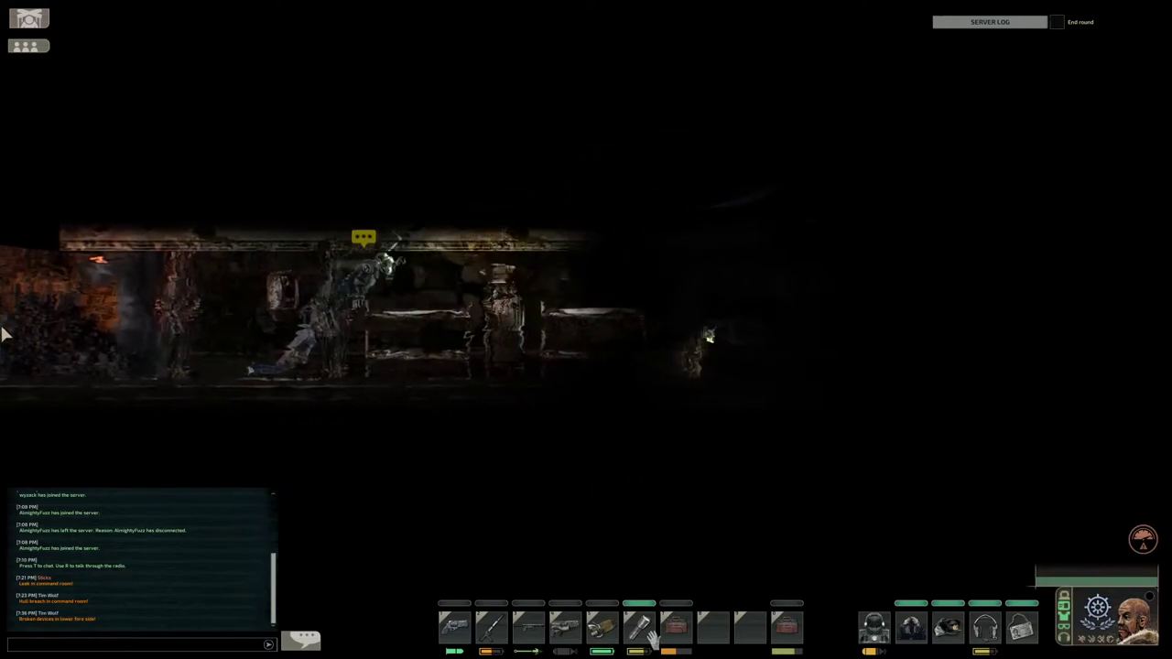
key(a)
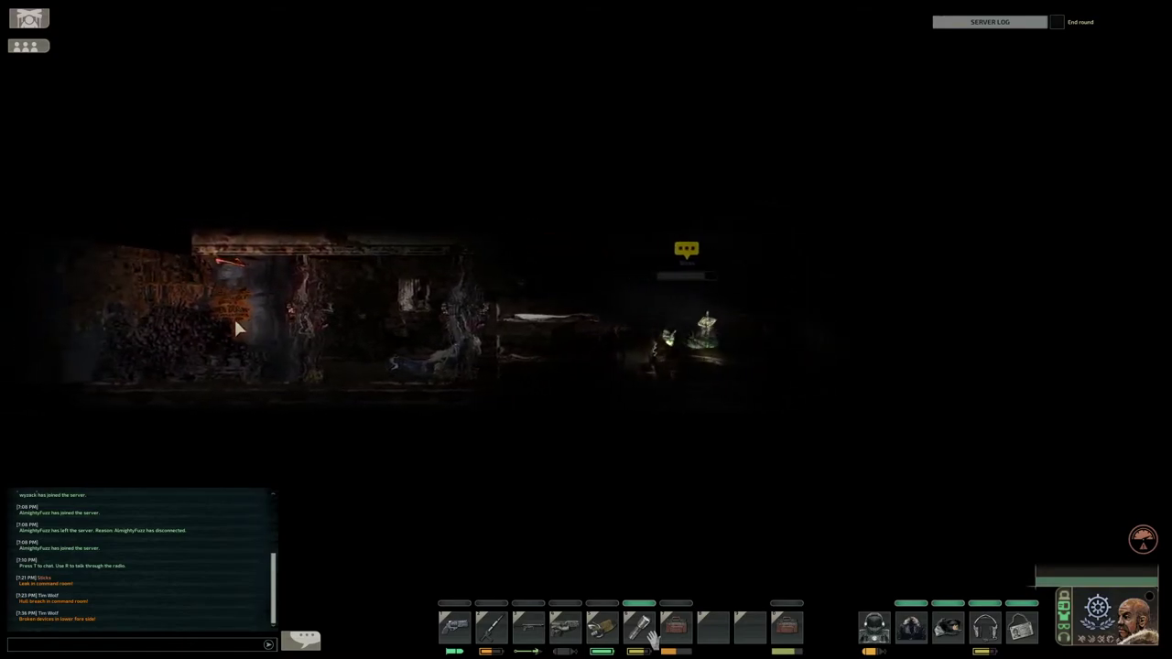
key(d)
key(d)
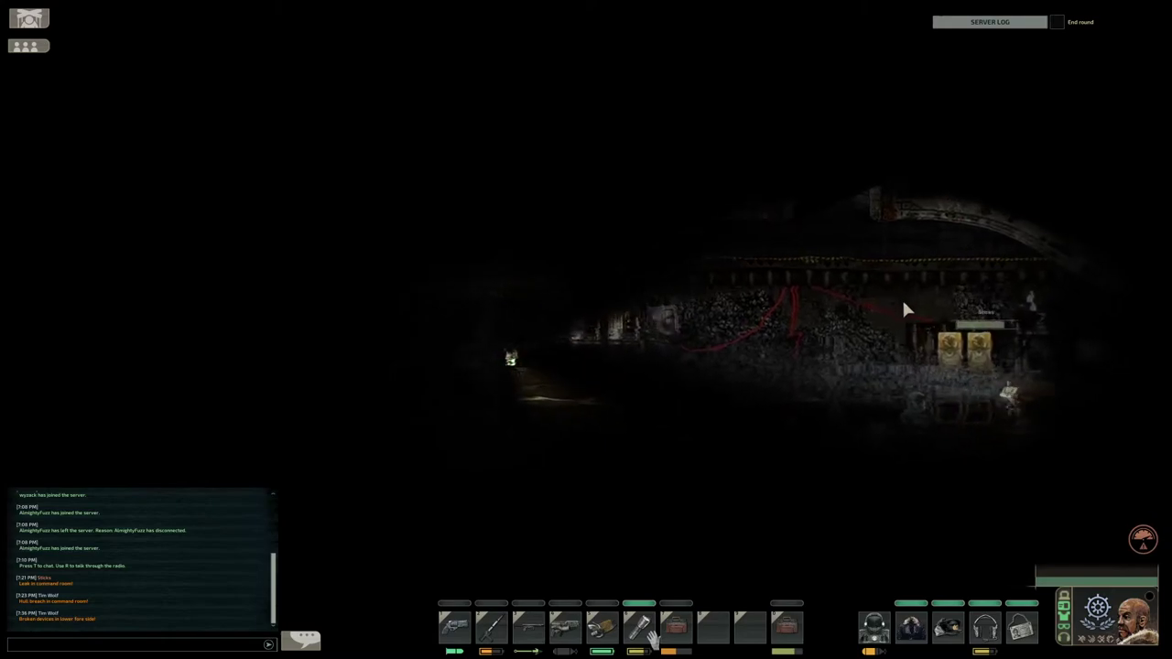
key(d)
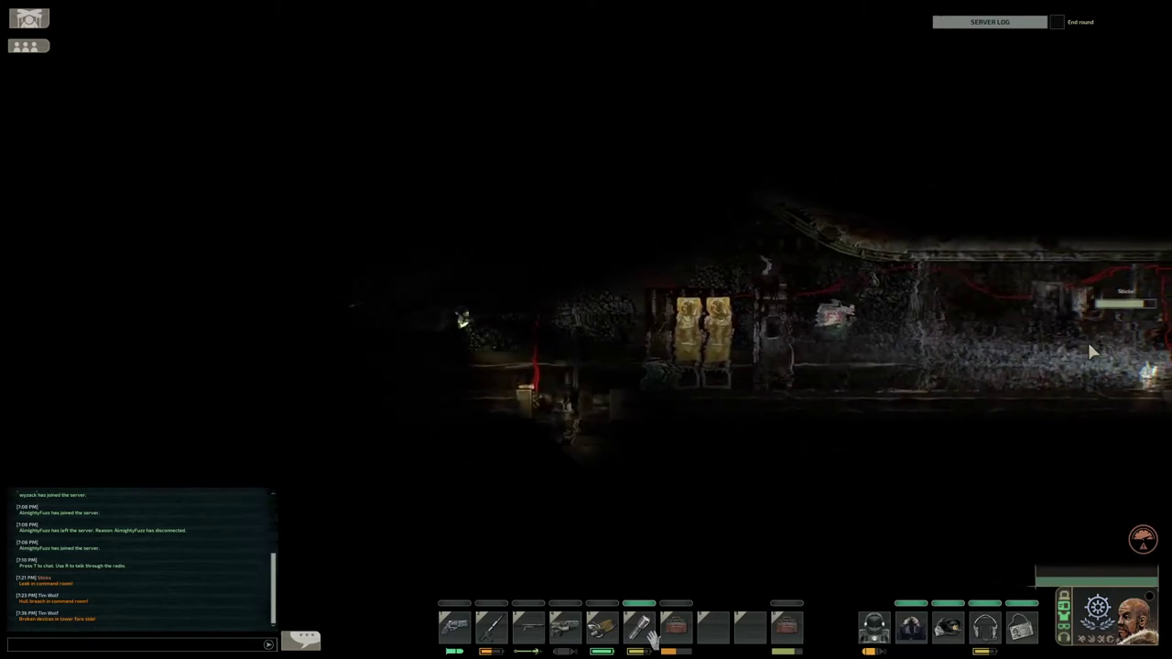
key(d)
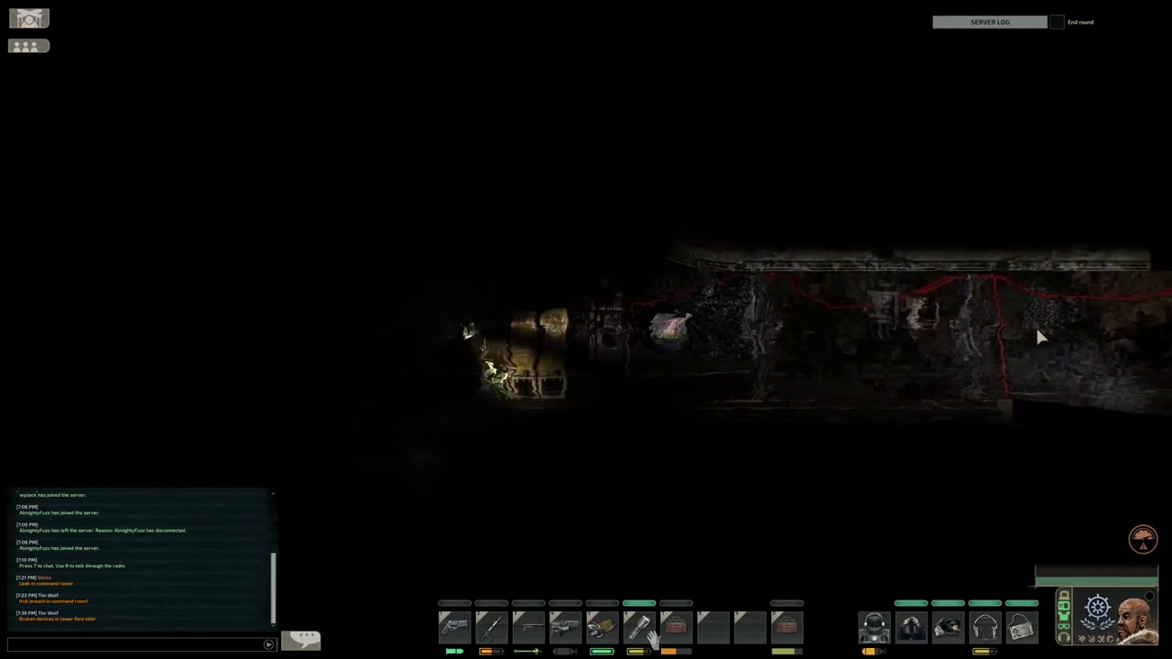
key(d)
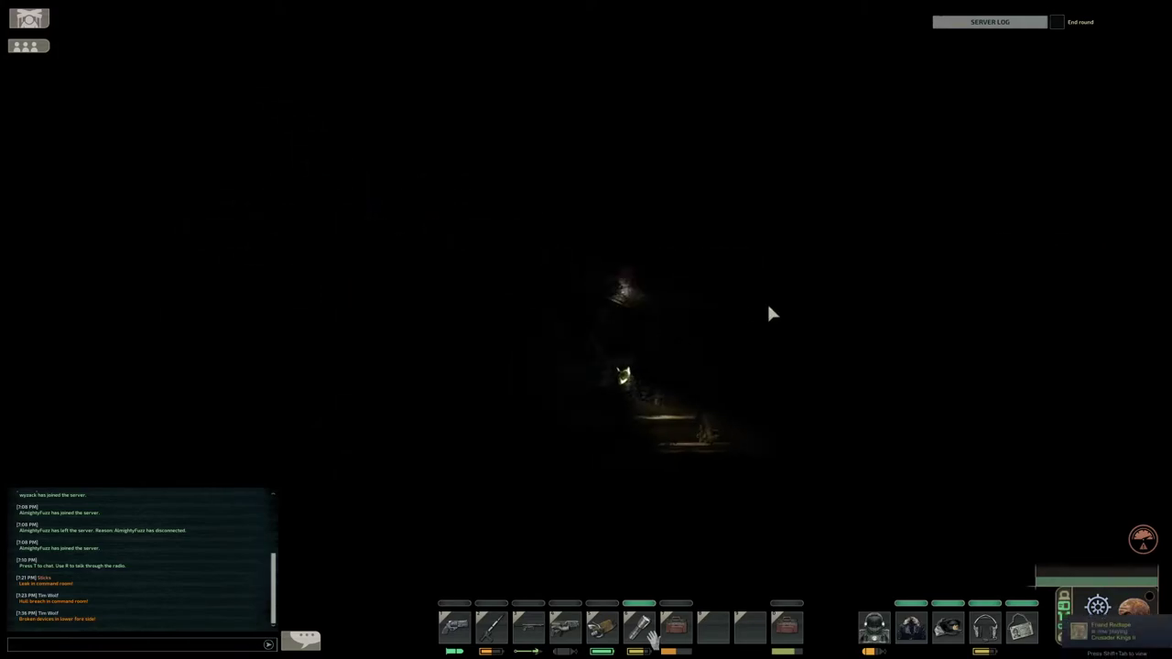
key(d)
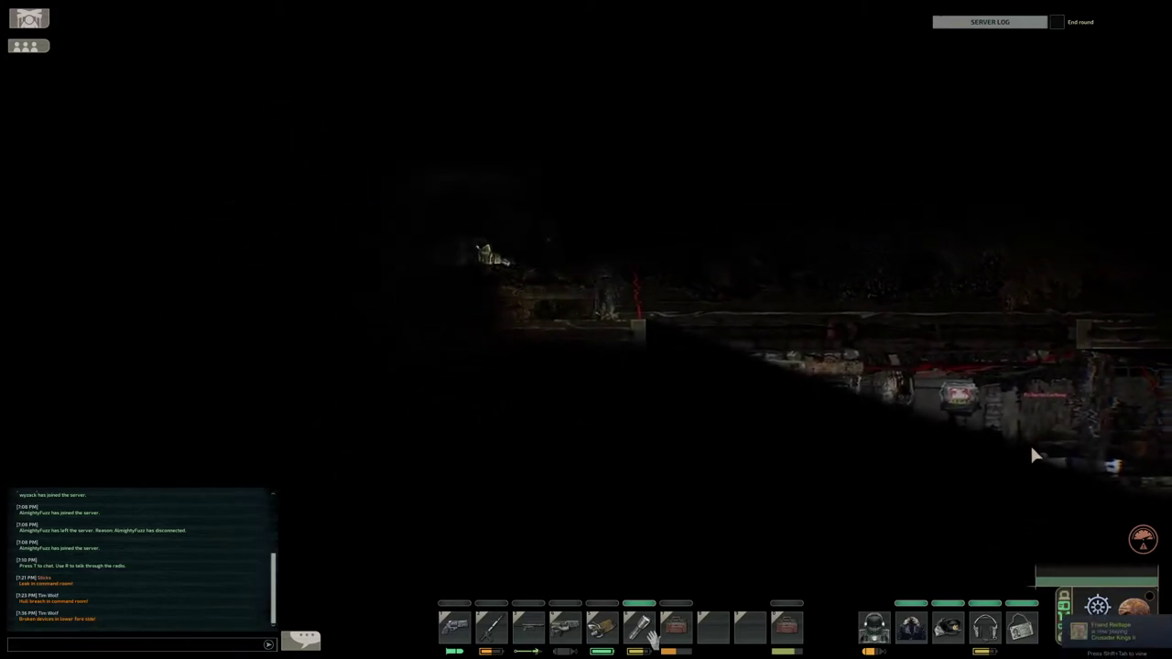
- Pass the terminal room, climb the shaft, and reach the Door with Buttons (Wrecked)
key(d)
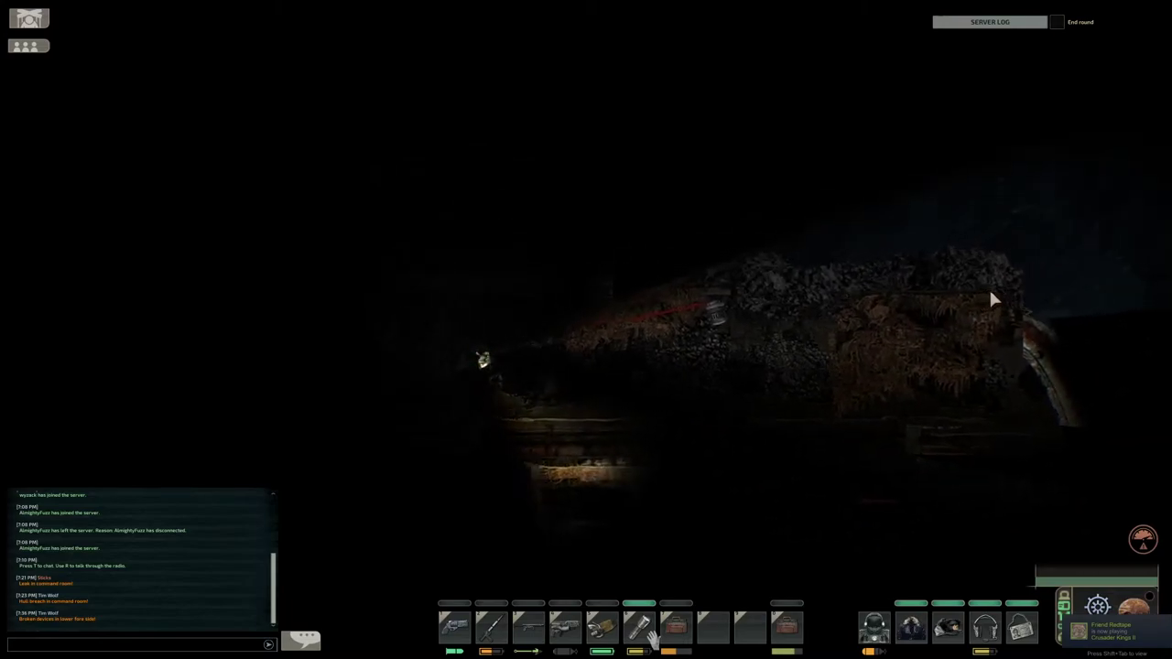
key(d)
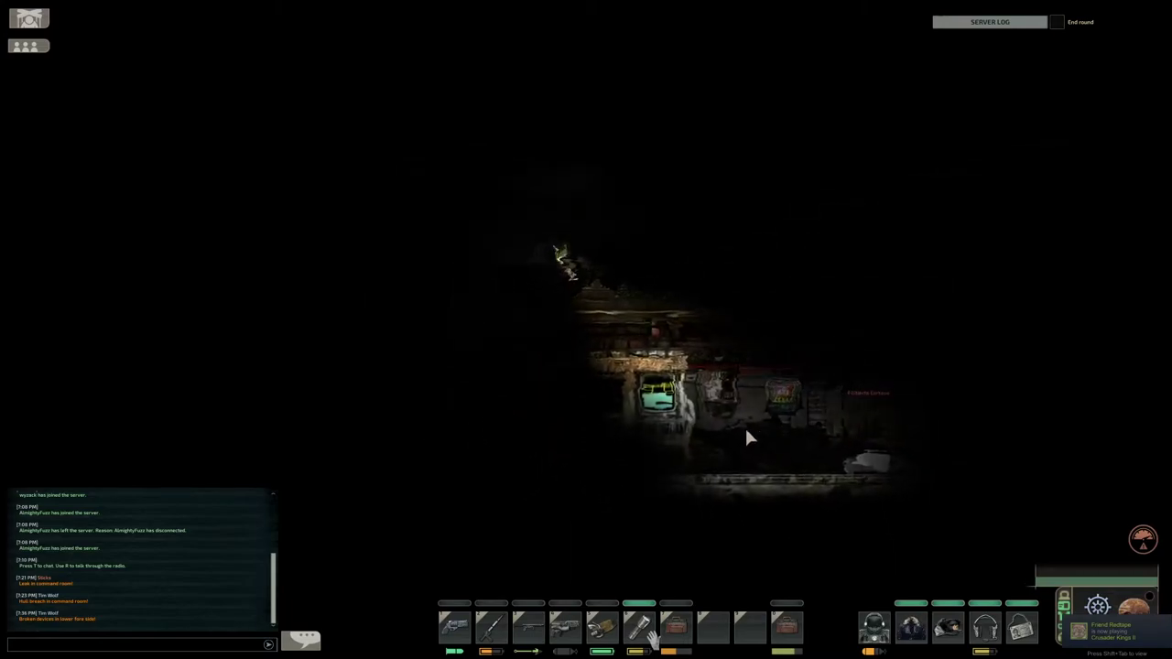
key(a)
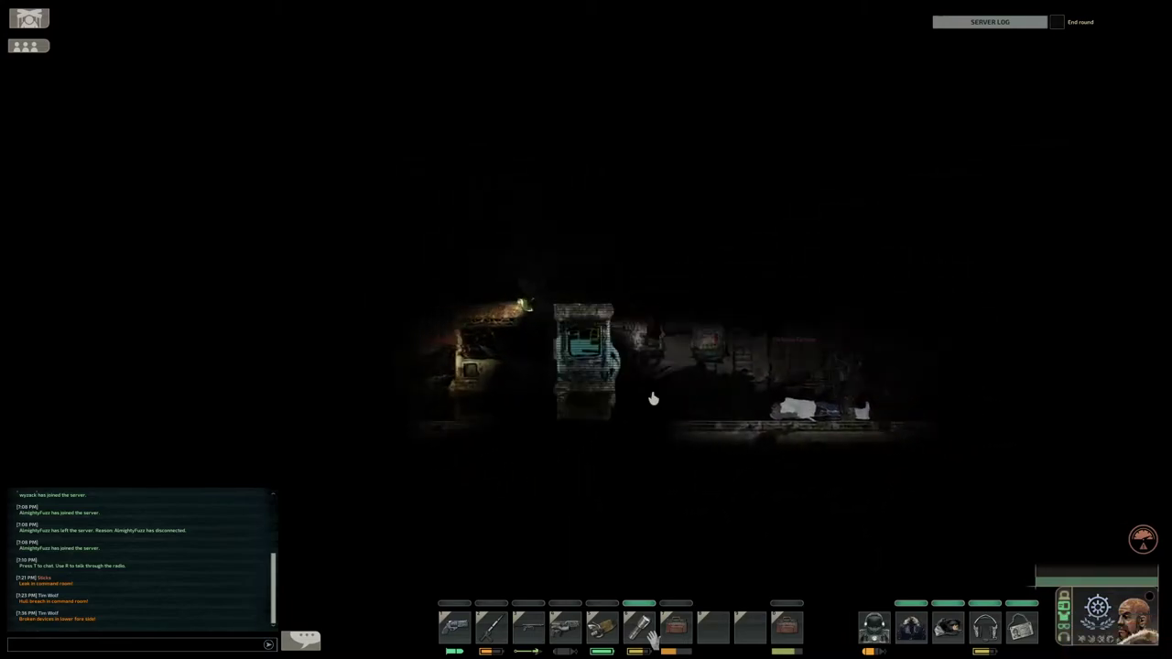
key(a)
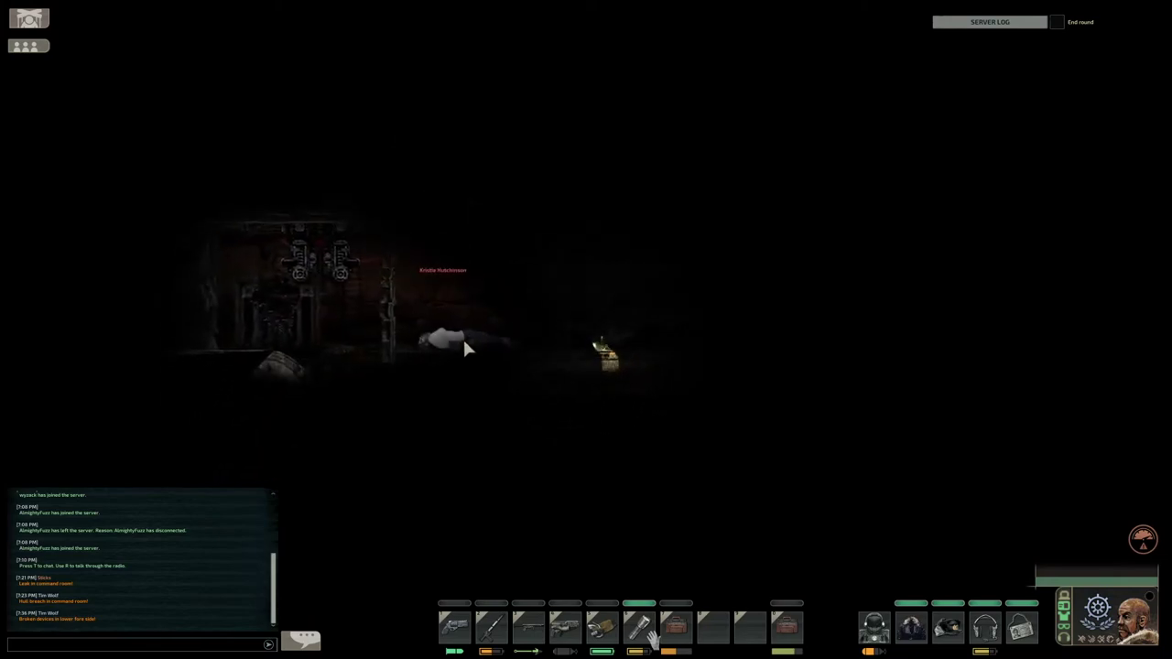
key(w)
key(d)
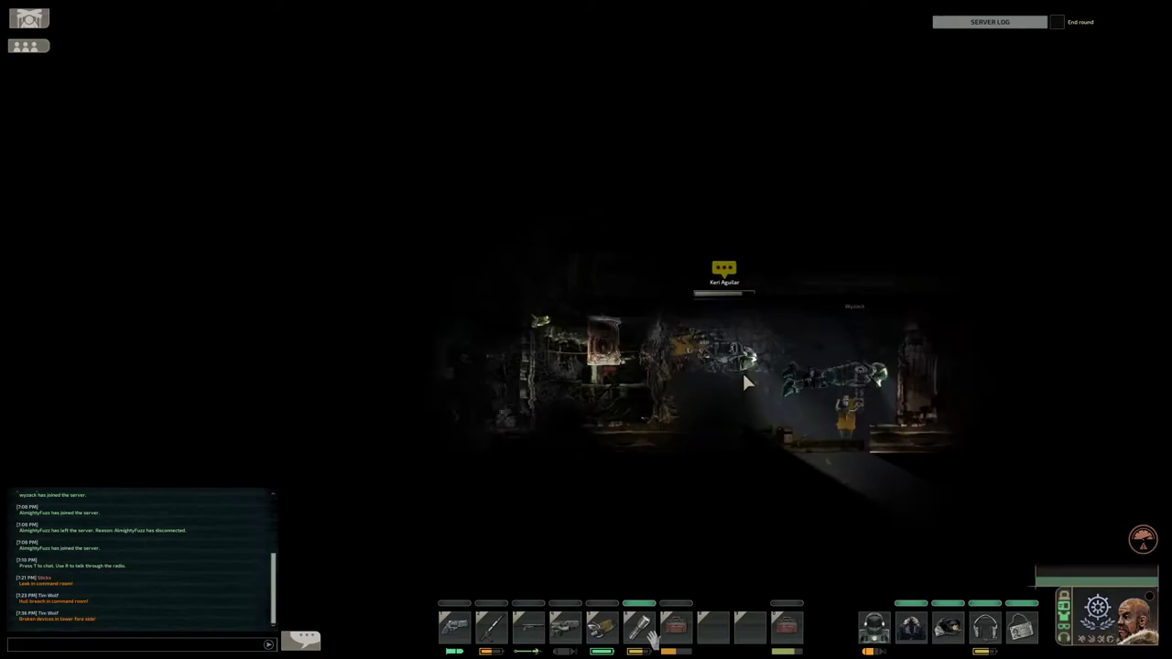
key(a)
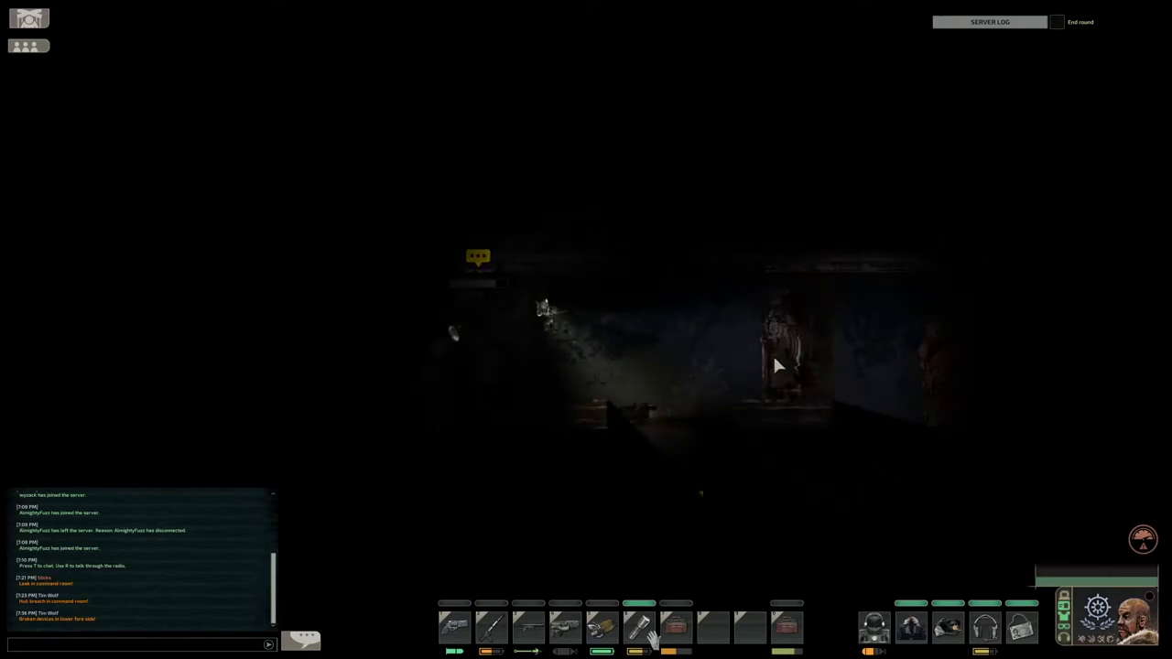
key(d)
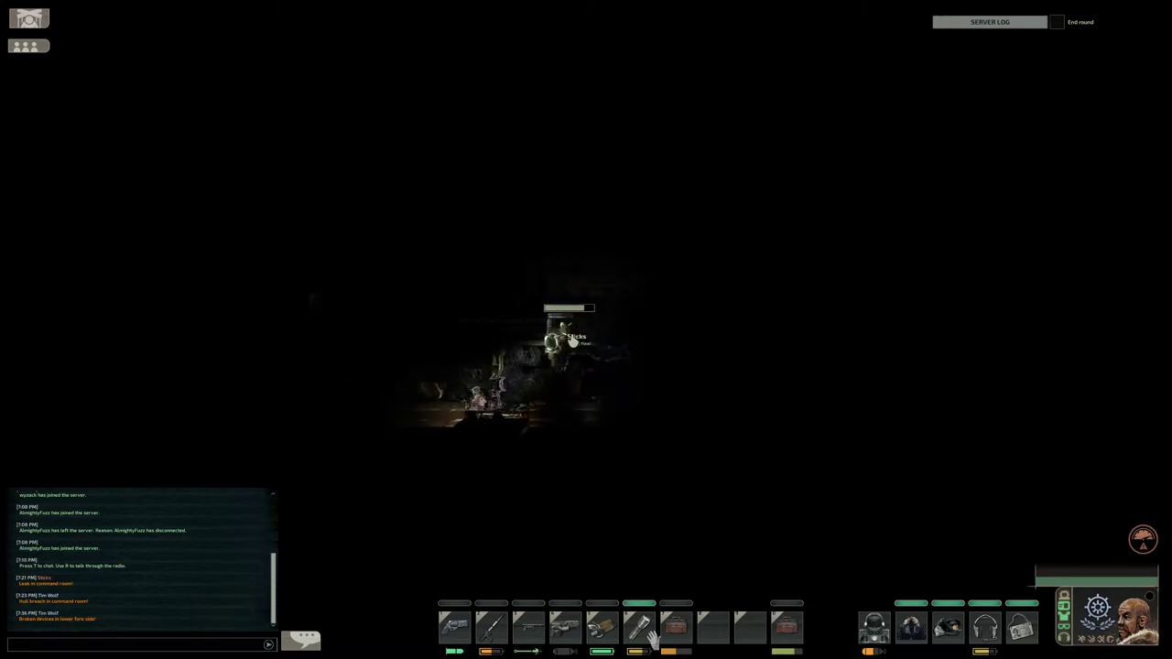
- Try the Secure Steel Cabinet (Wrecked), which reports unauthorized access
key(d)
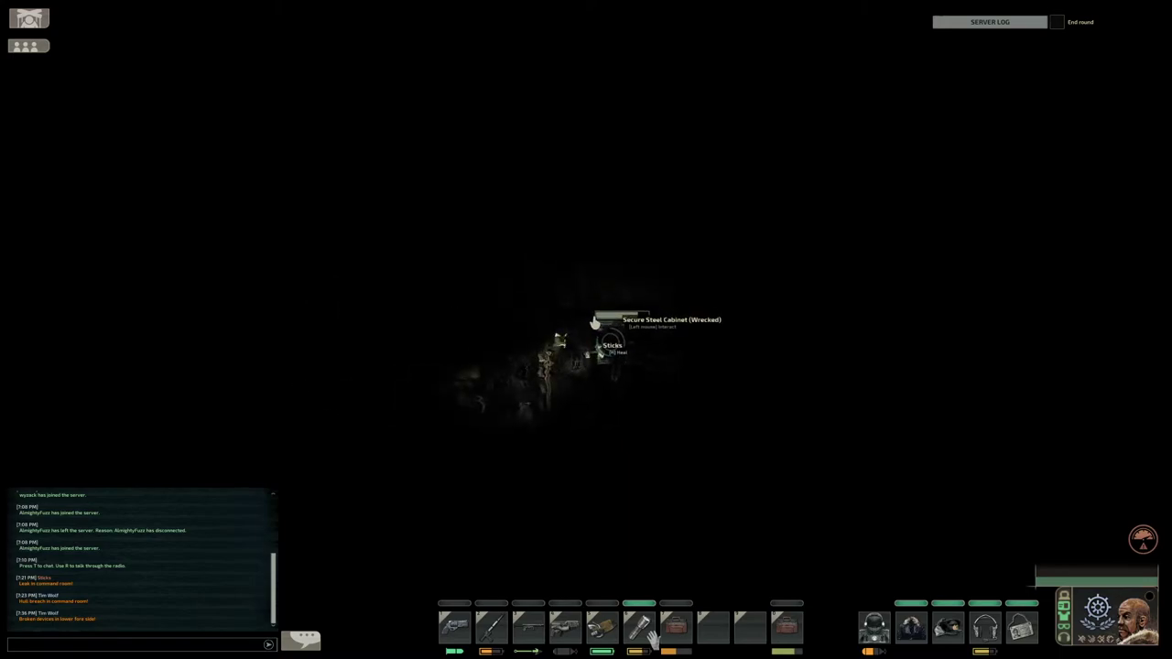
key(w)
key(w)
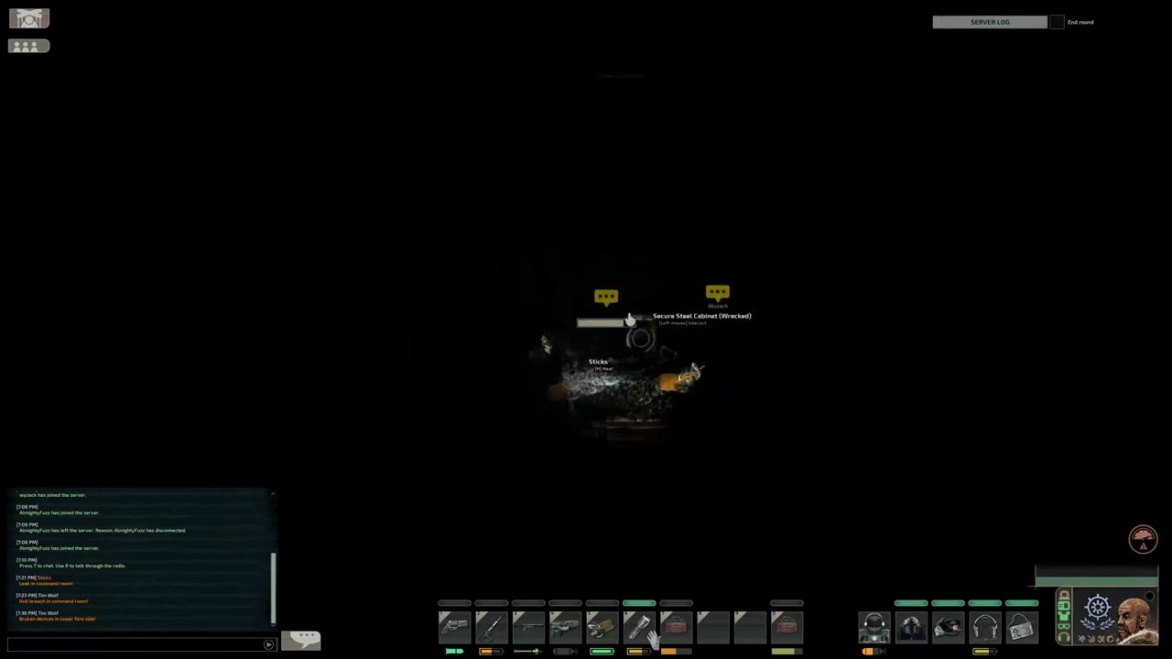
key(w)
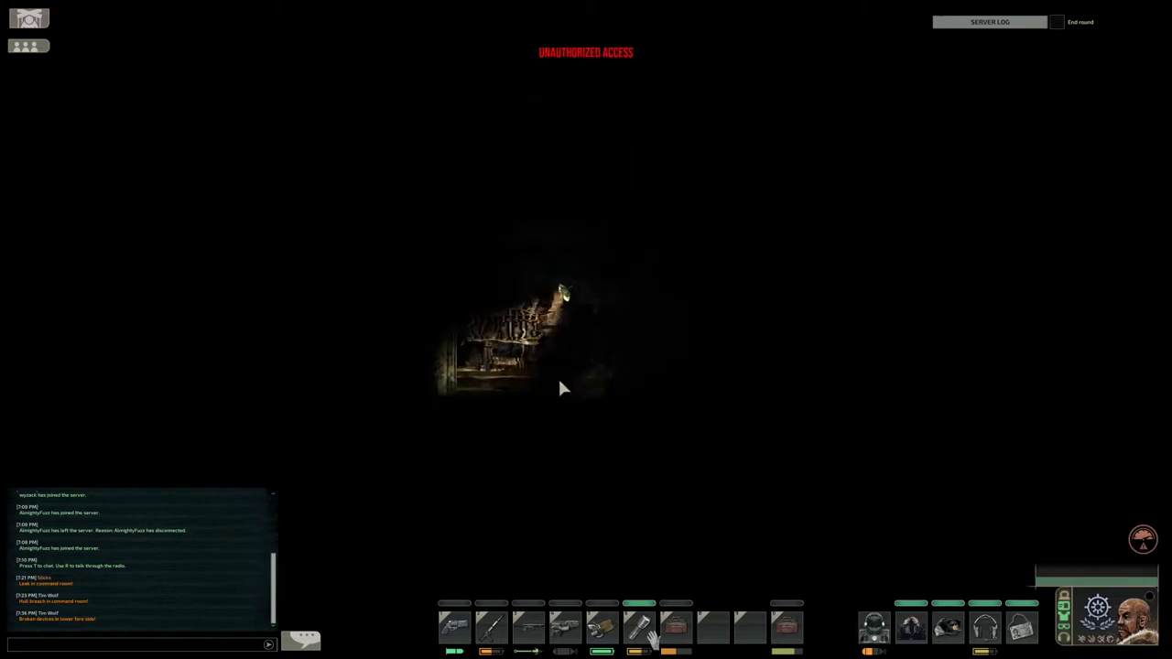
- Climb the ladder past the fallen crewmate's body into the dark area beyond
key(w)
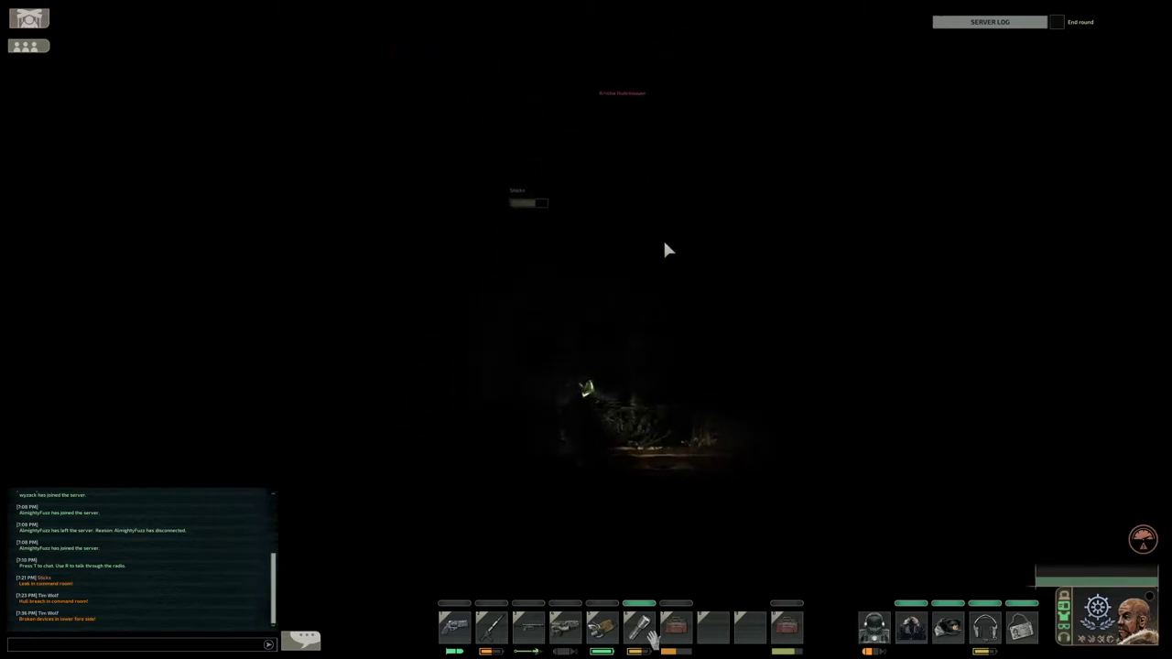
key(w)
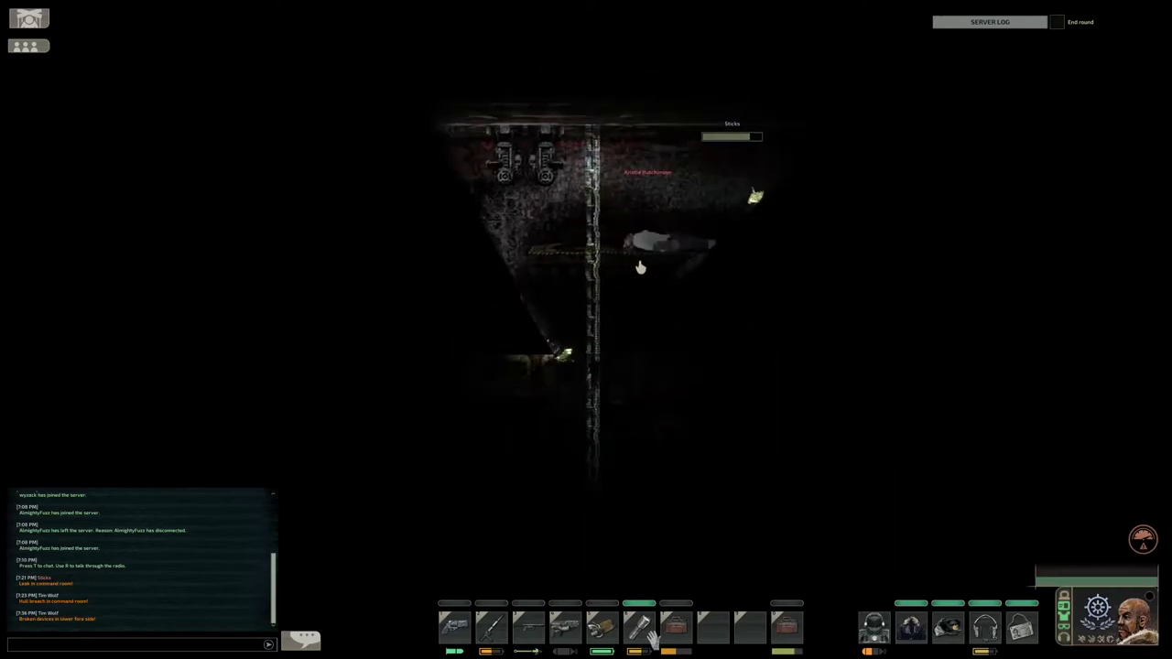
key(w)
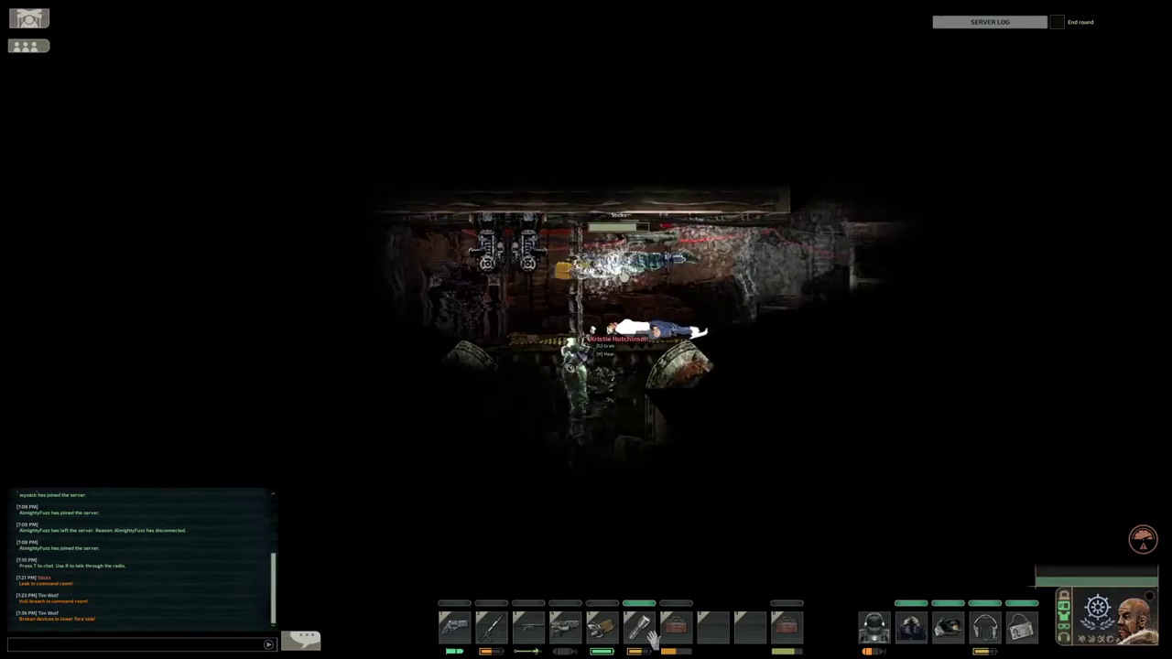
key(a)
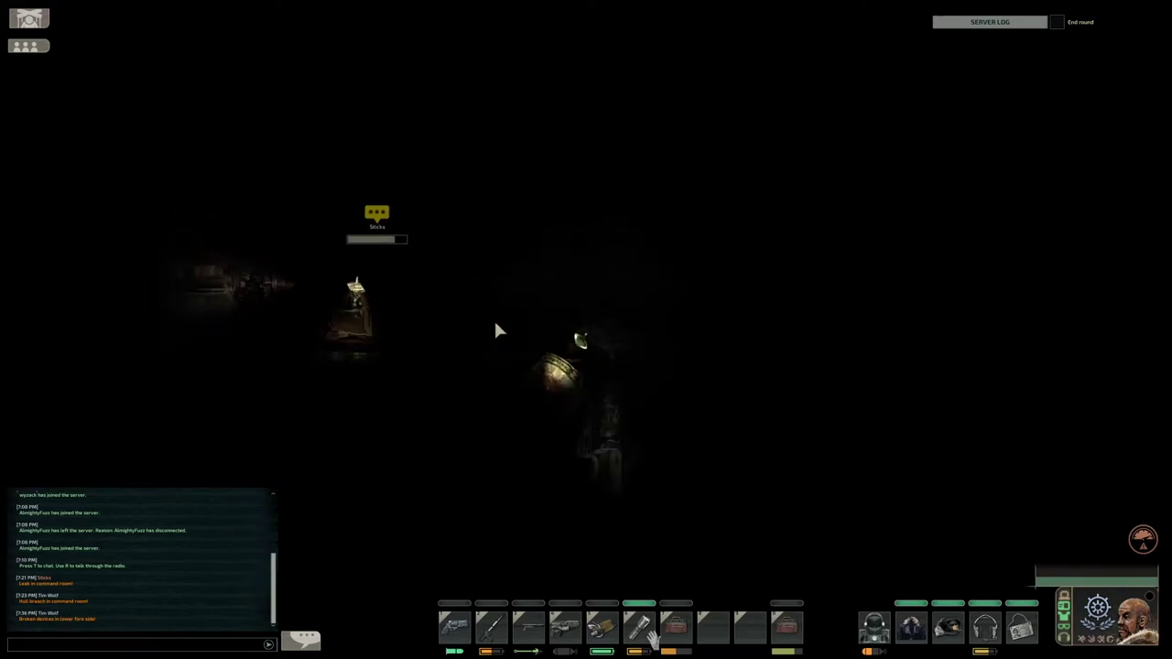
- Dismiss the data retrieved notification and move through the corridor into the shaft
key(a)
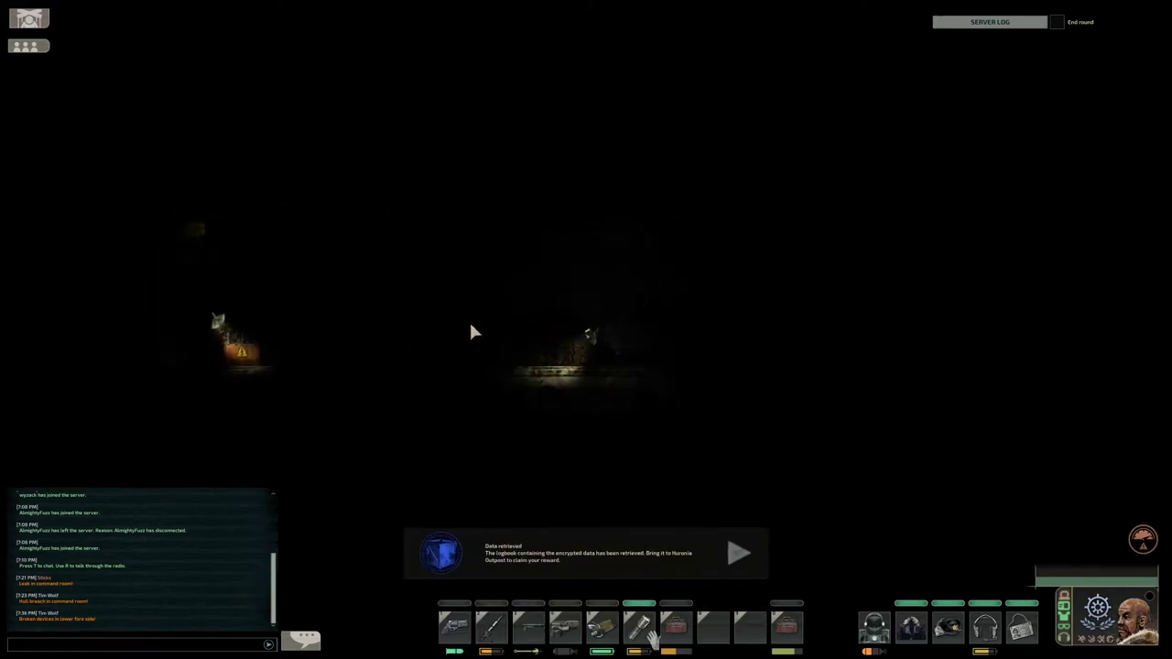
click(737, 553)
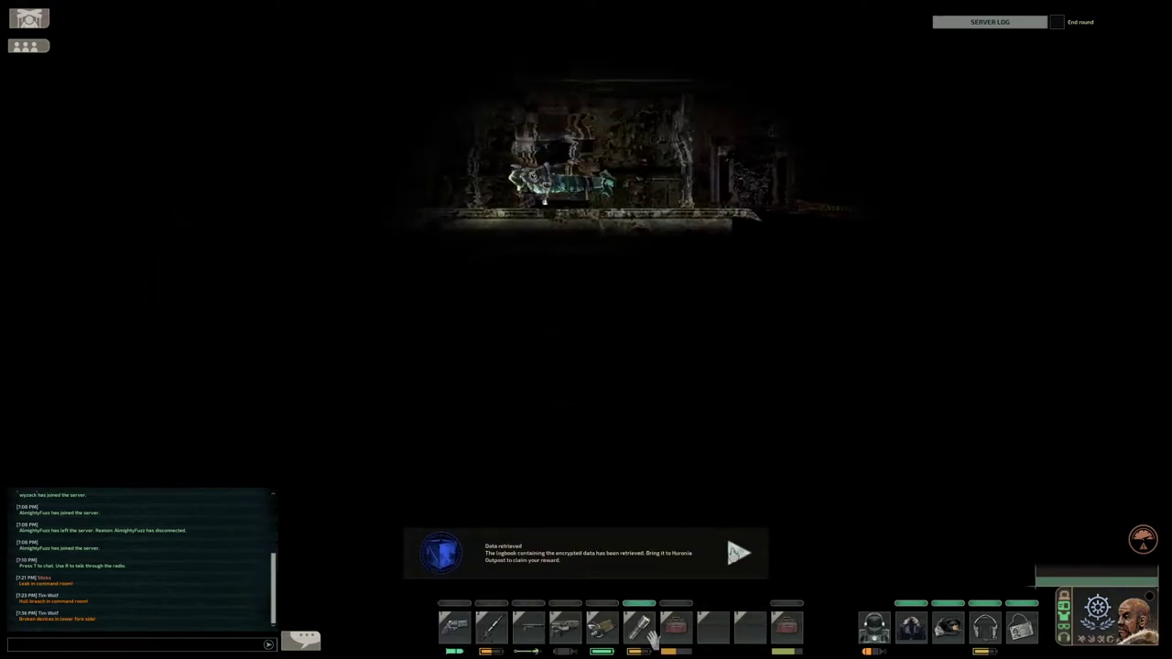
key(a)
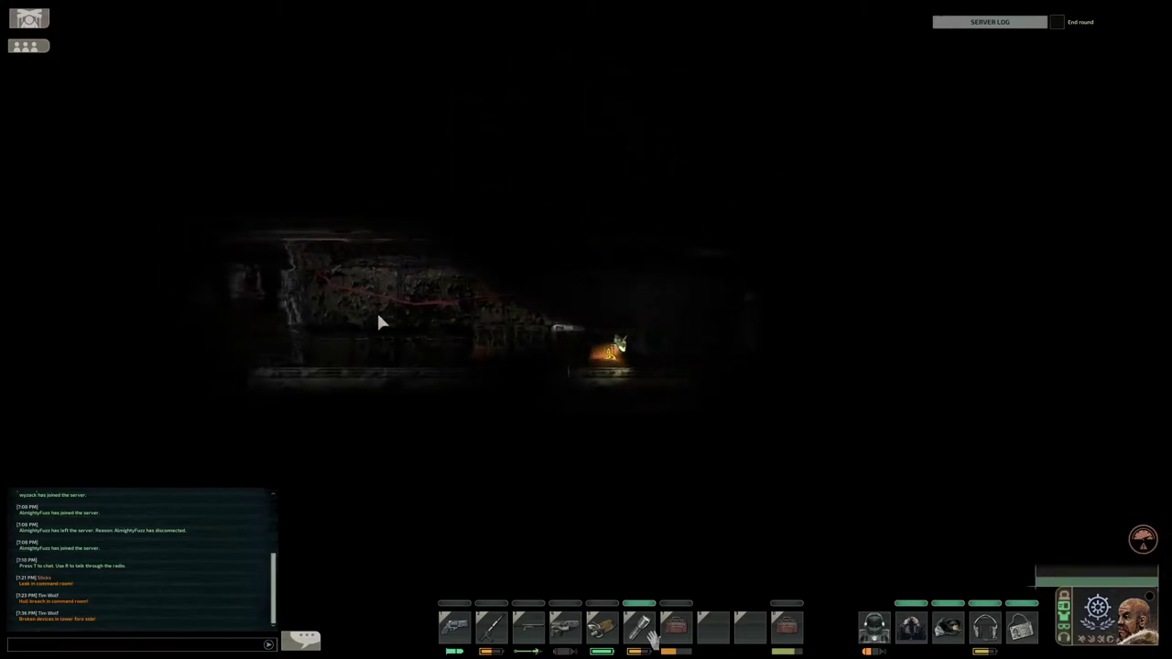
key(w)
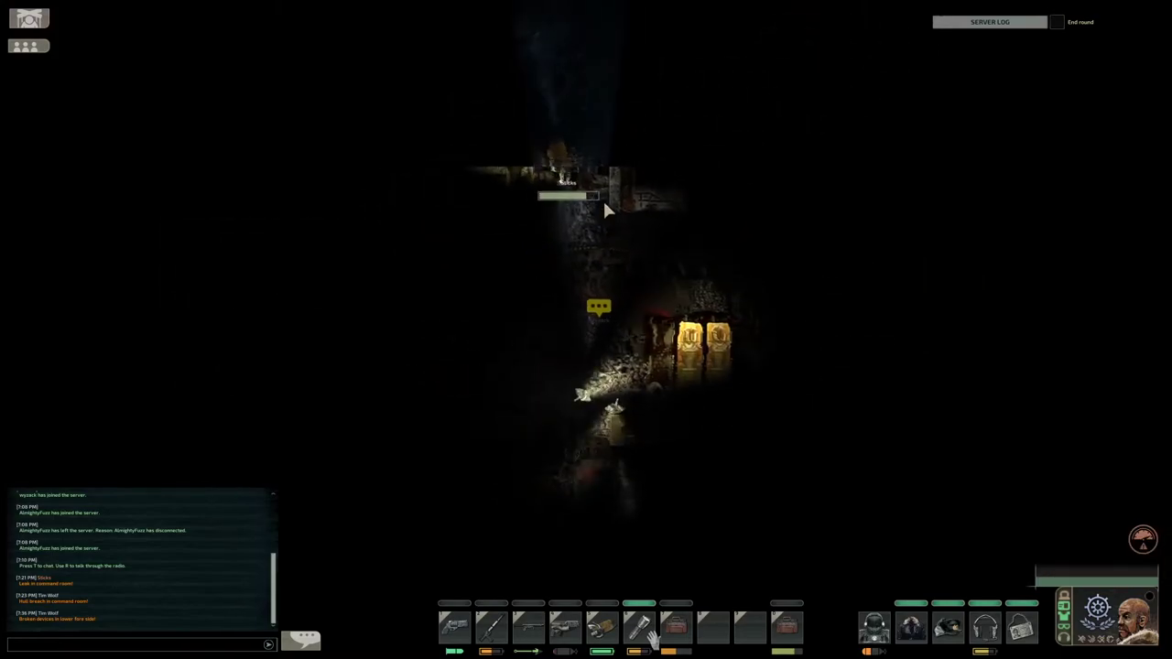
key(w)
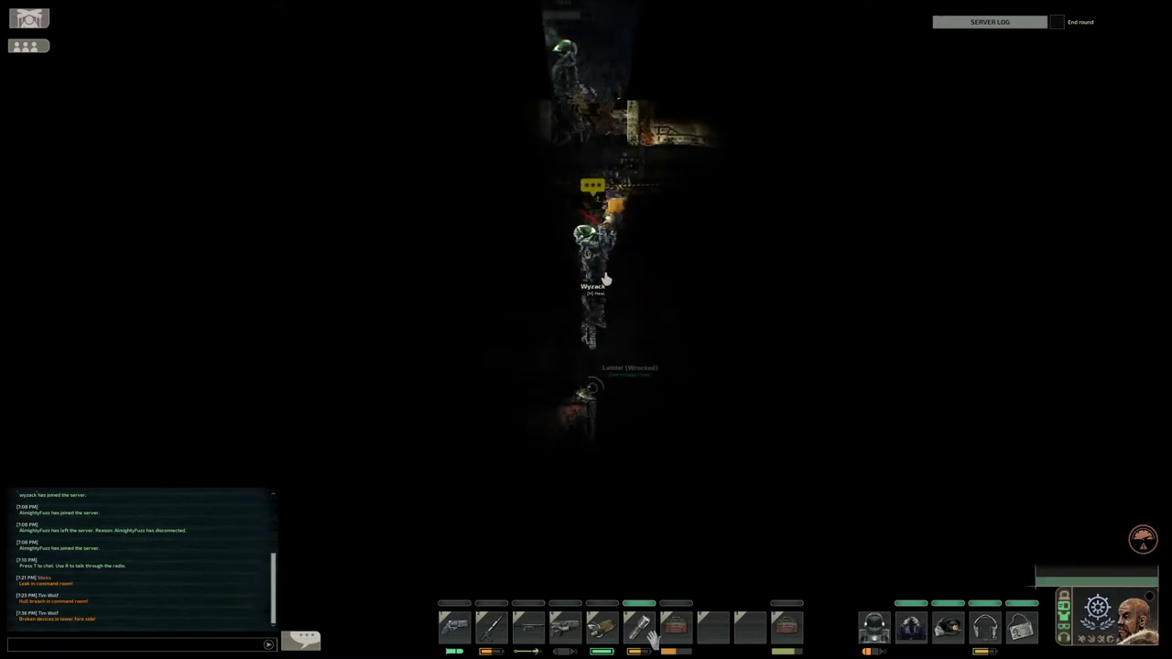
key(s)
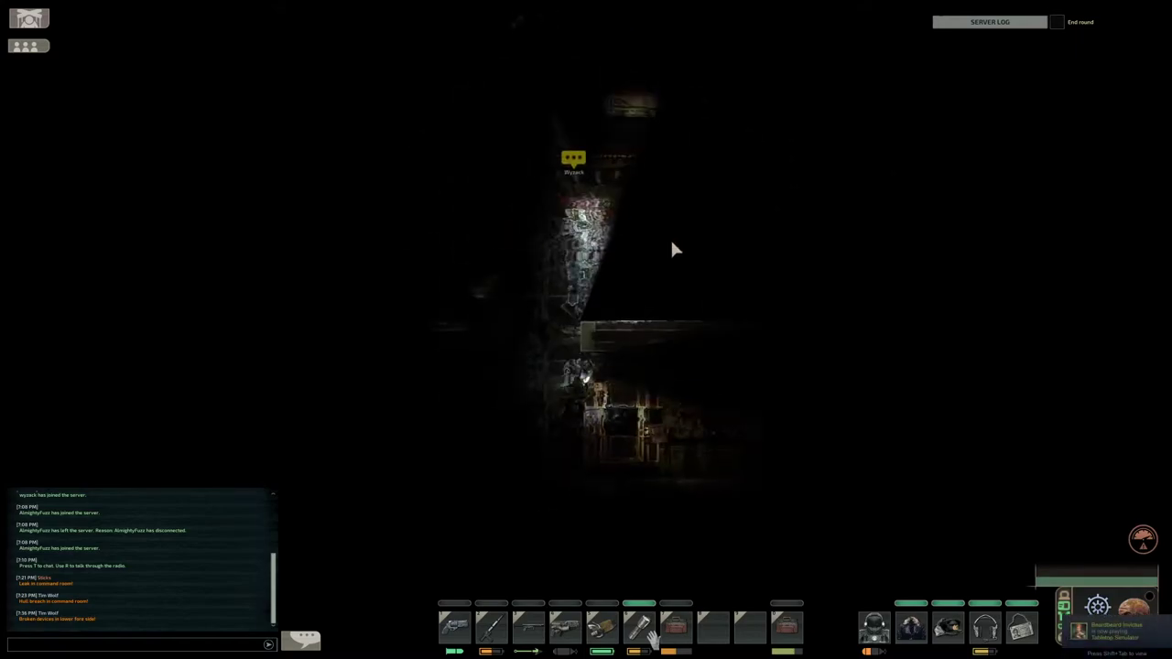
- Walk left through the corridor and equip the plasma cutter, which needs an oxygen tank
key(a)
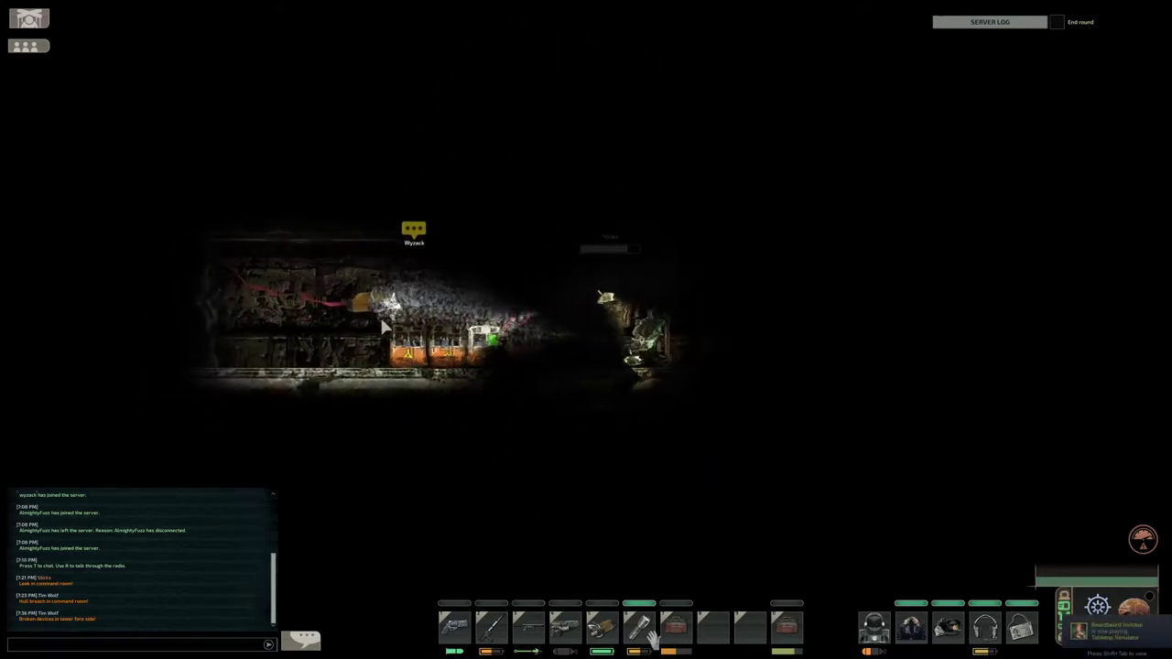
key(a)
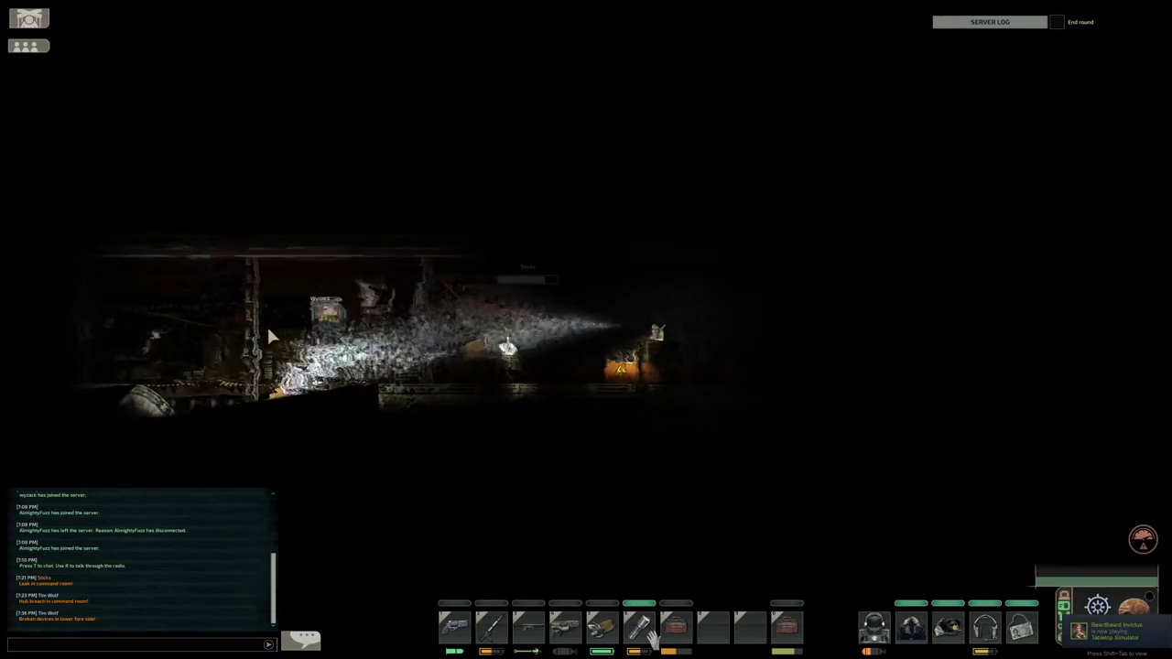
key(a)
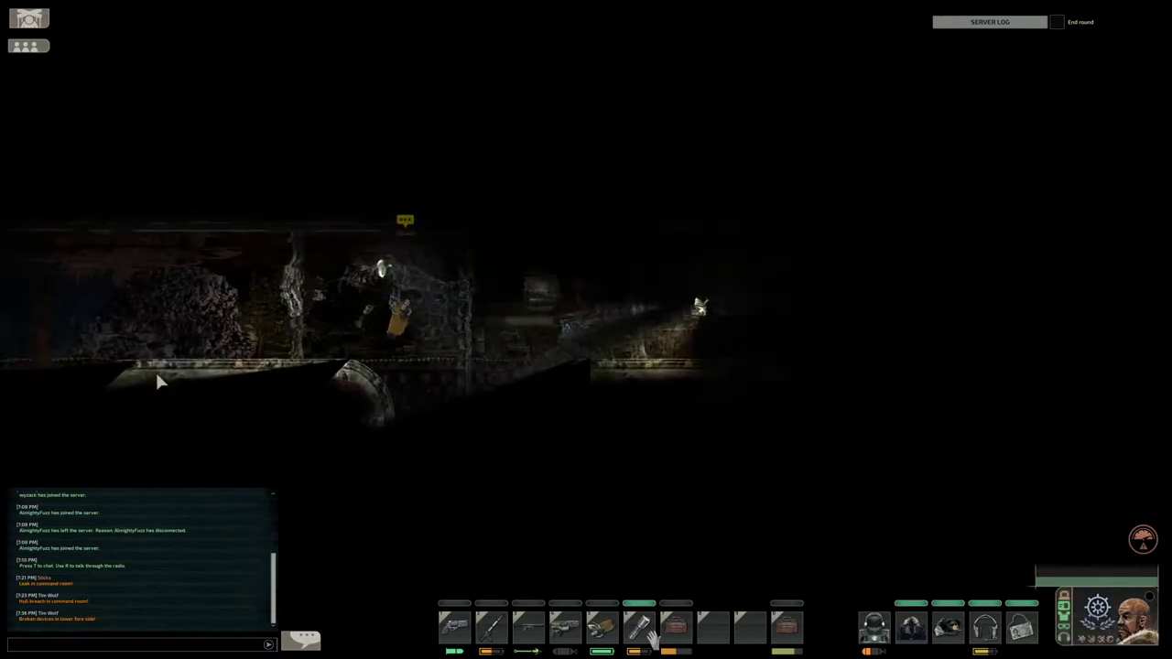
scroll(362, 408, down, 4)
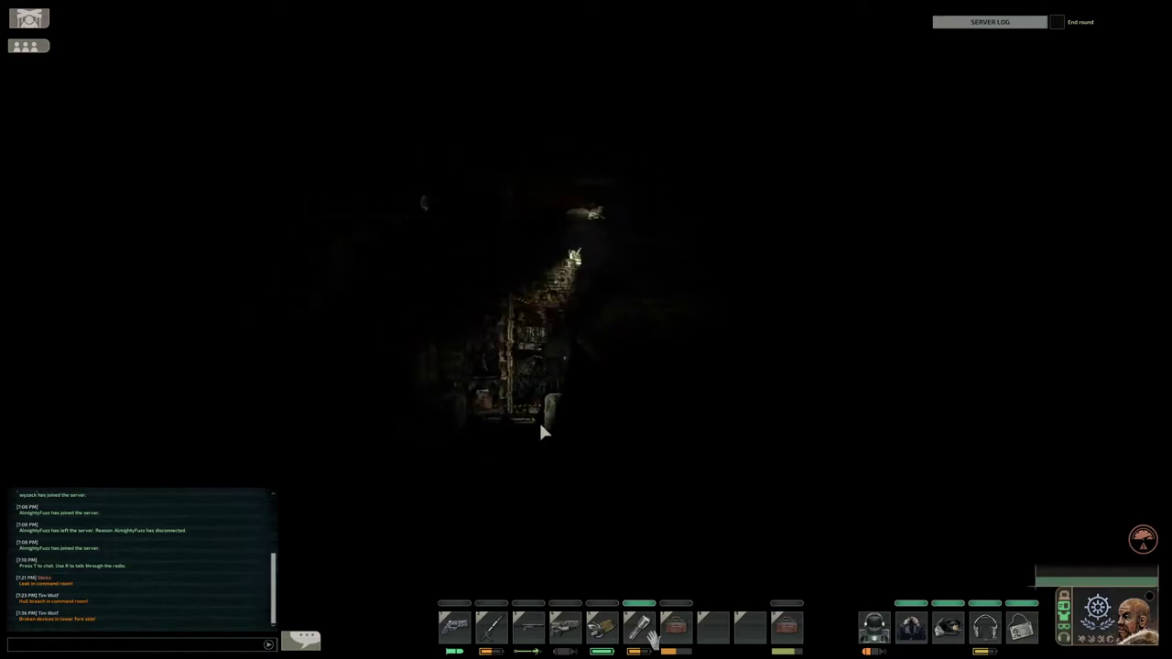
key(4)
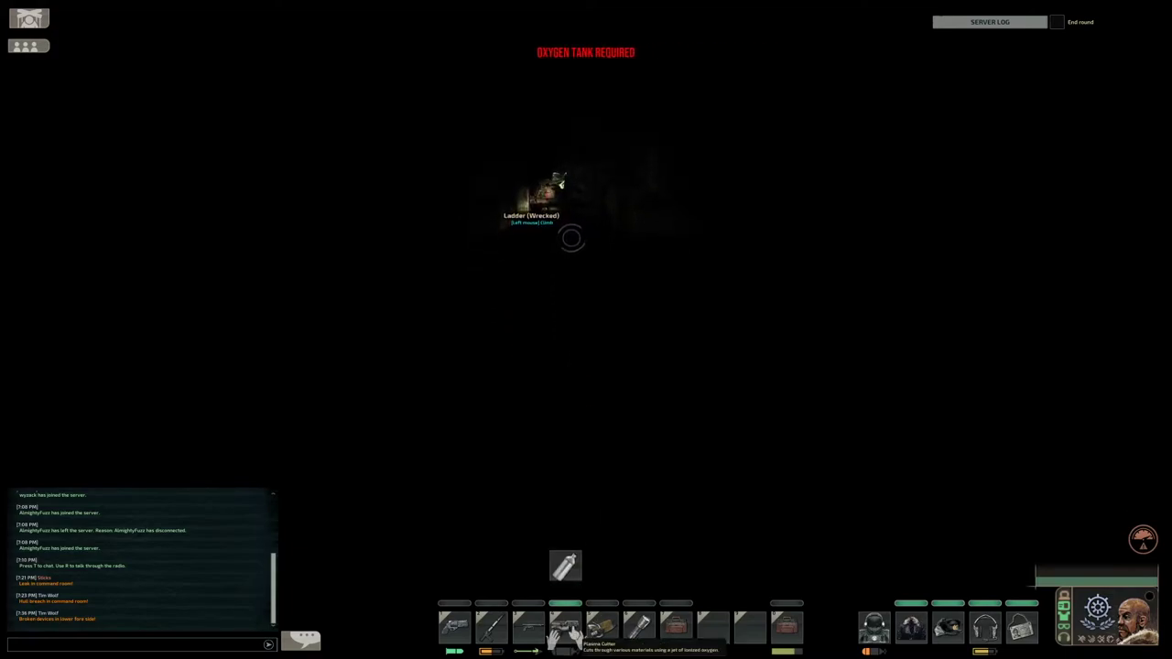
- Move the plasma cutter from the toolbox to the hotbar and insert an oxygen tank
click(784, 627)
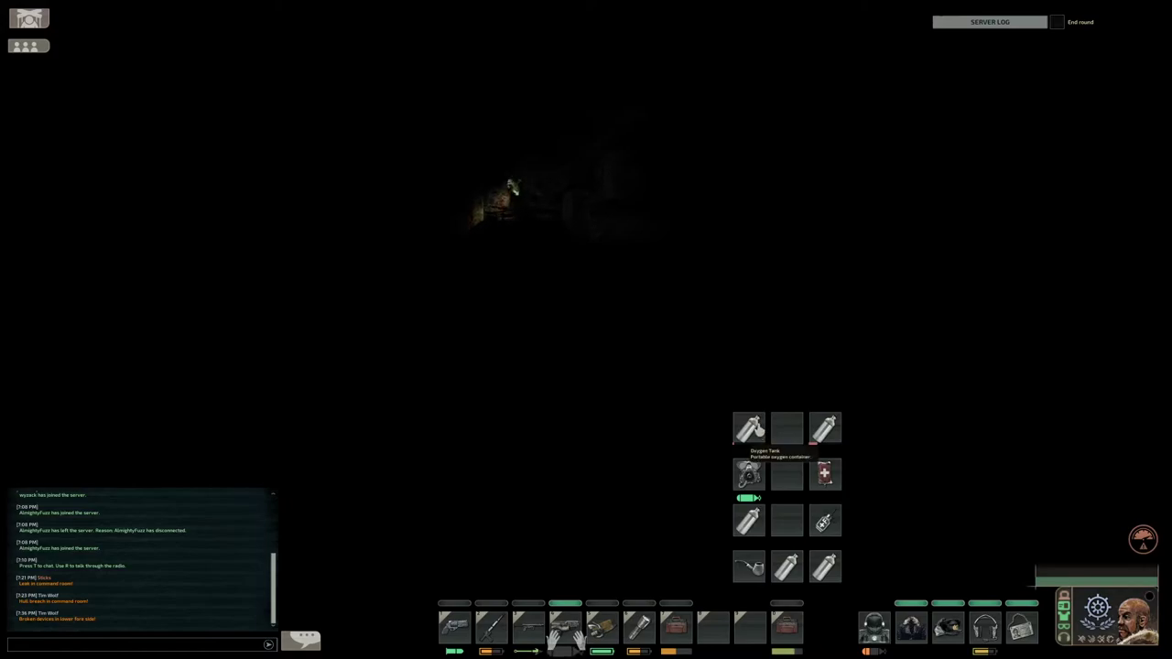
click(565, 627)
click(602, 566)
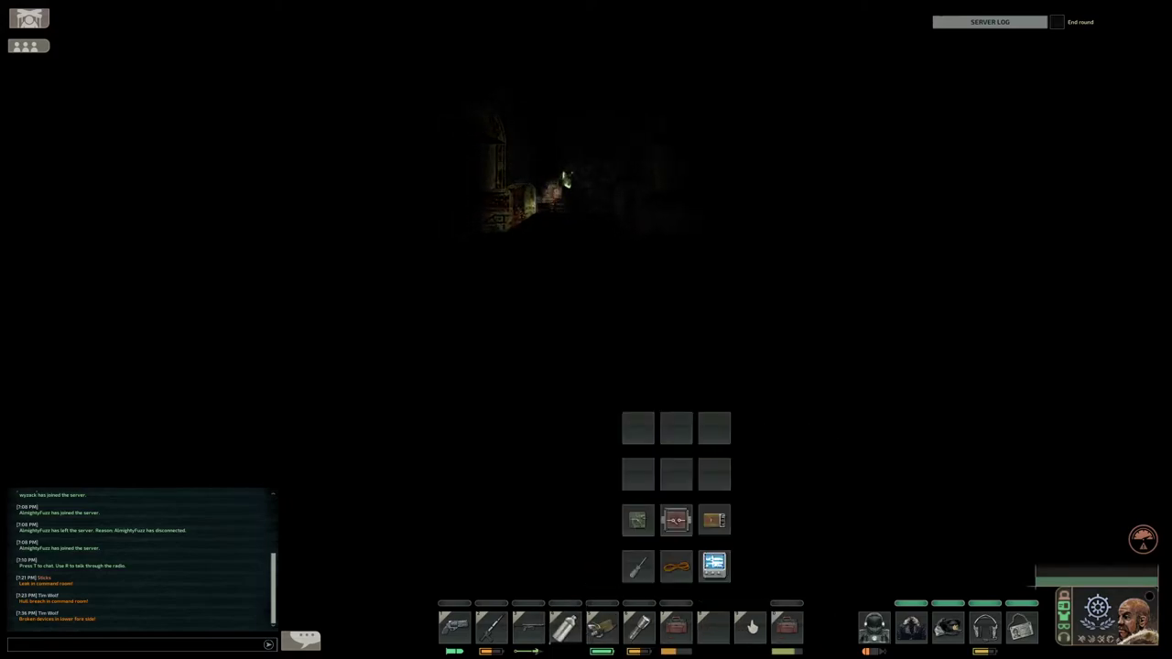
click(785, 627)
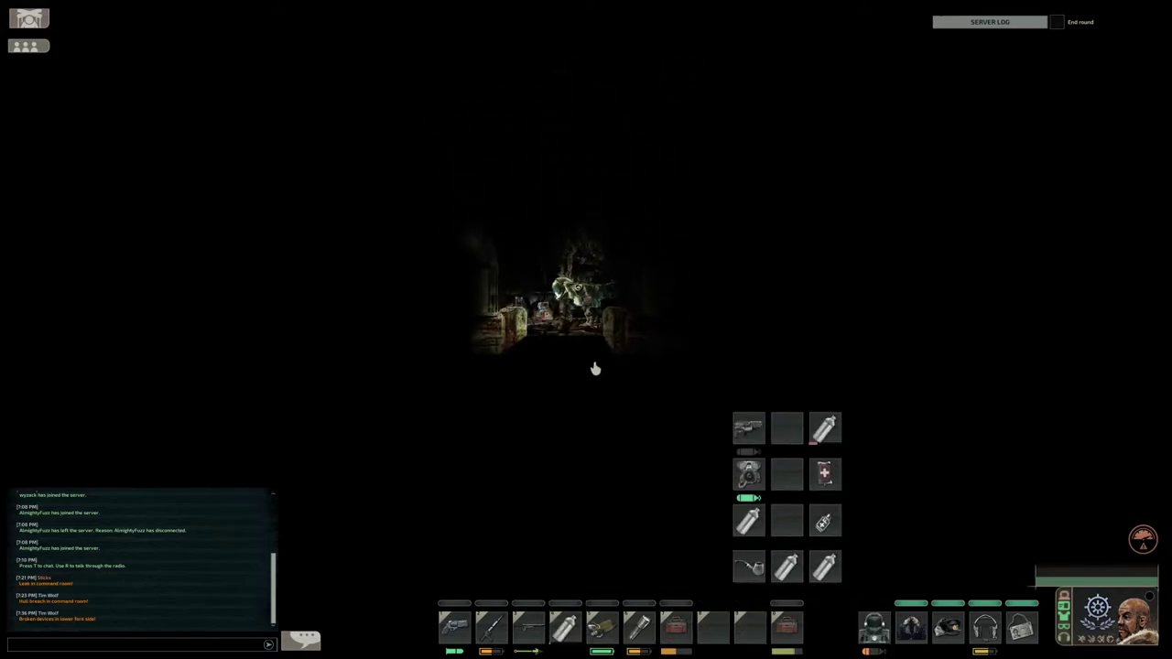
click(583, 350)
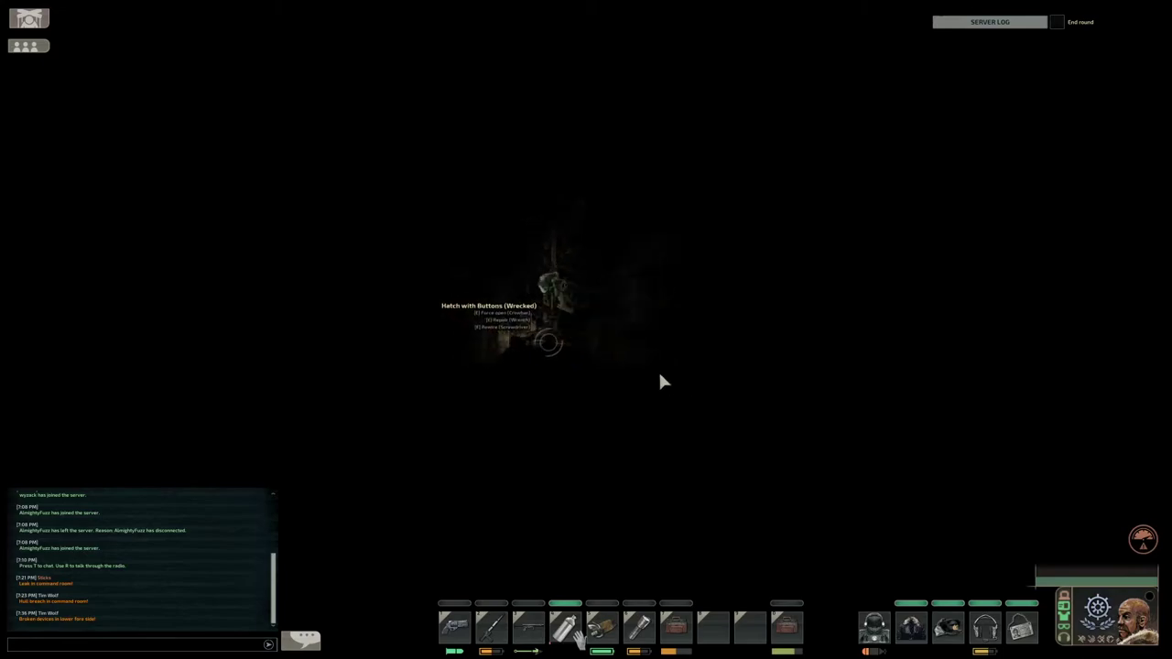
click(785, 627)
mouse_move(748, 427)
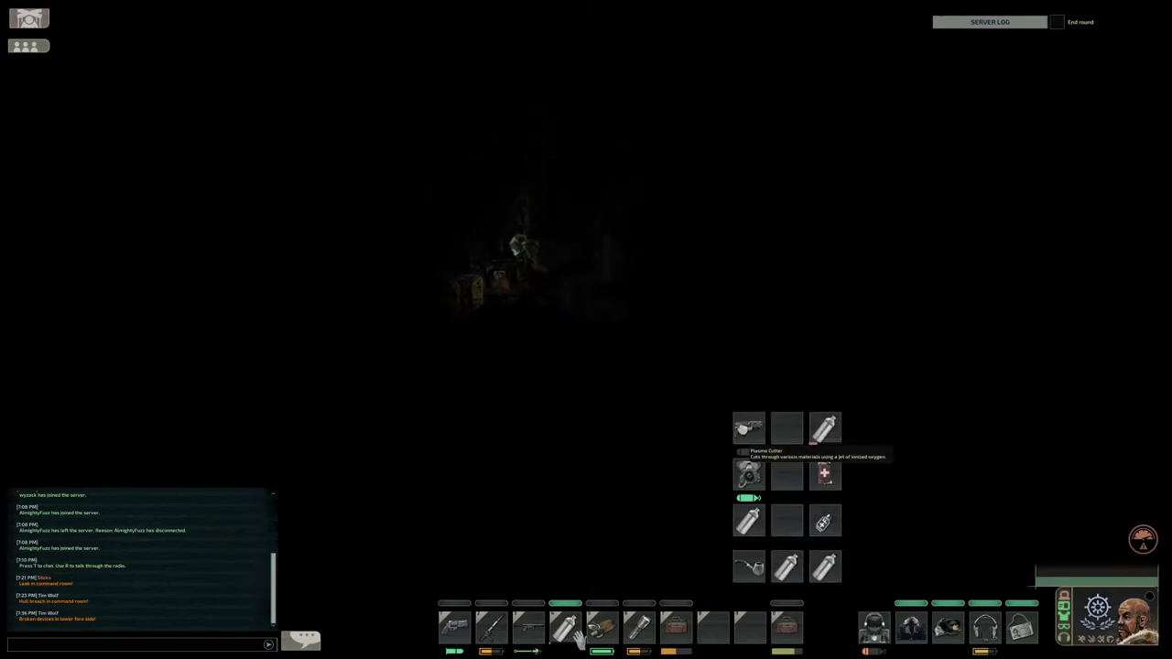
drag(823, 428, 712, 627)
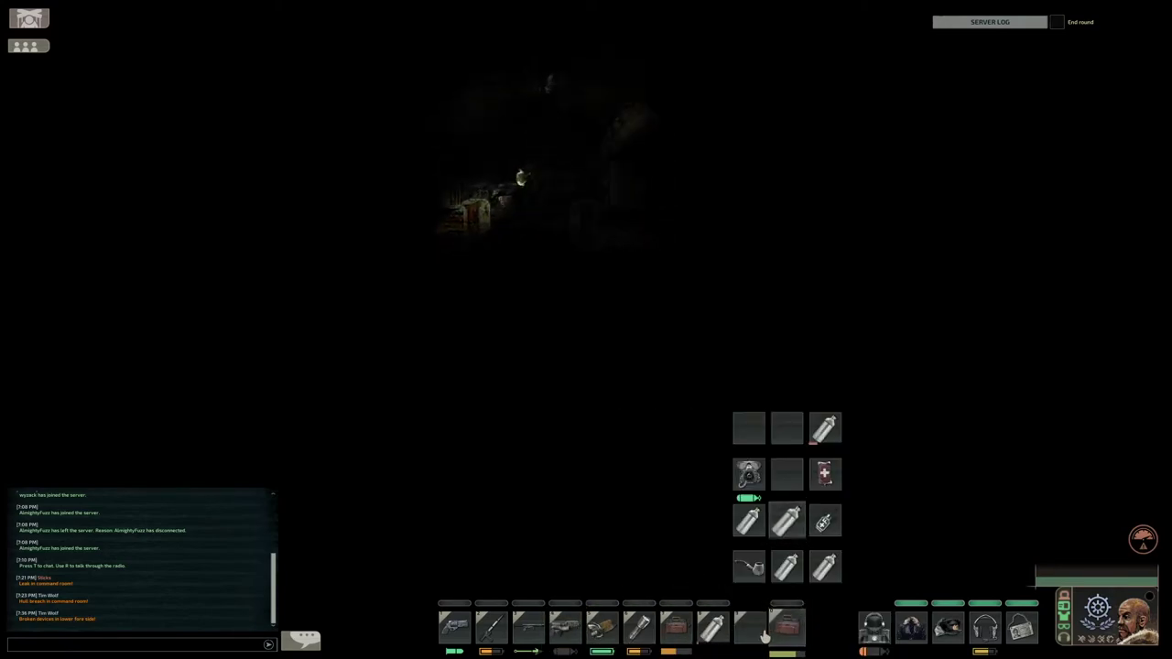
drag(749, 627, 565, 567)
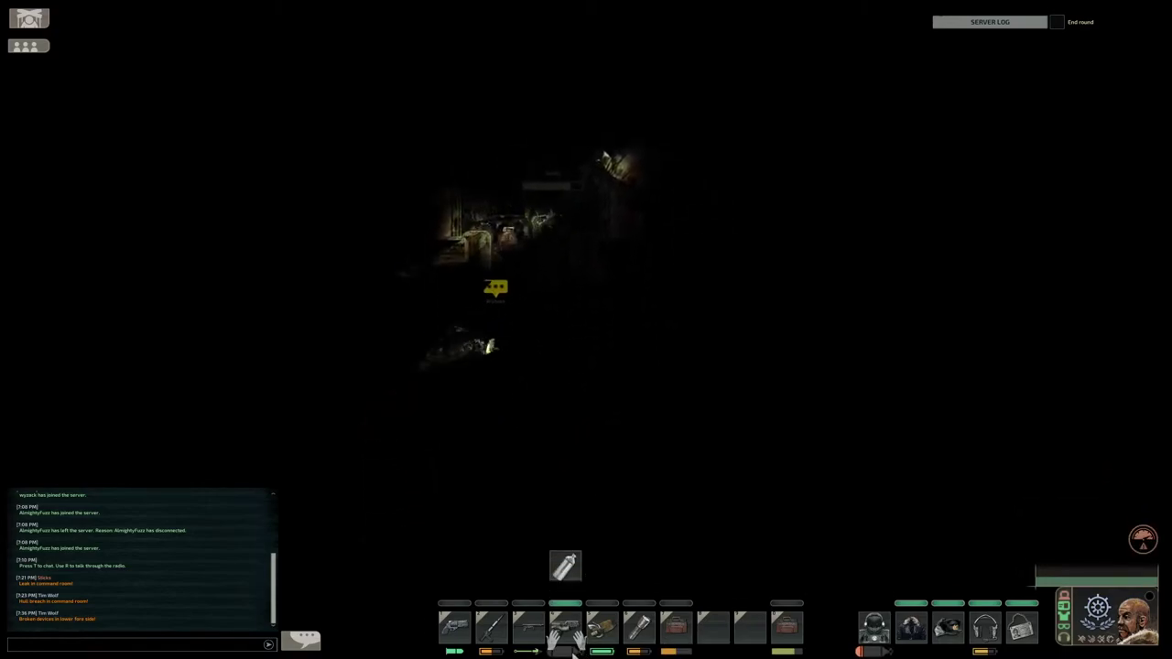
- Inspect the carried containers, the underwater scooter slot and the equipped gear
click(675, 627)
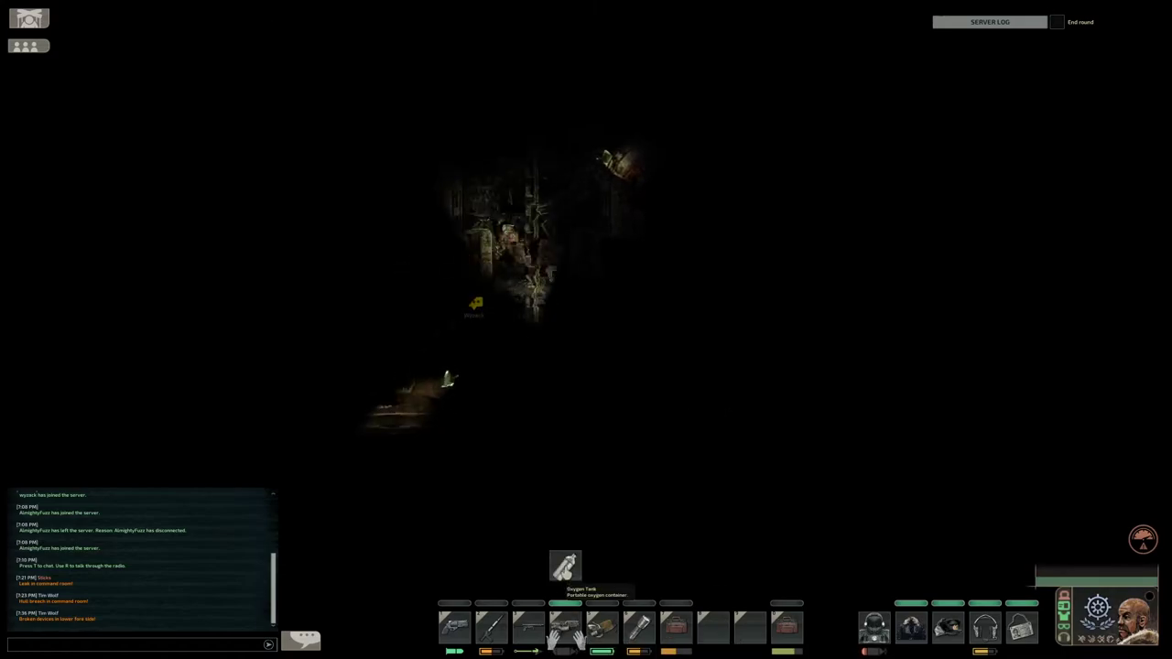
click(751, 627)
click(604, 630)
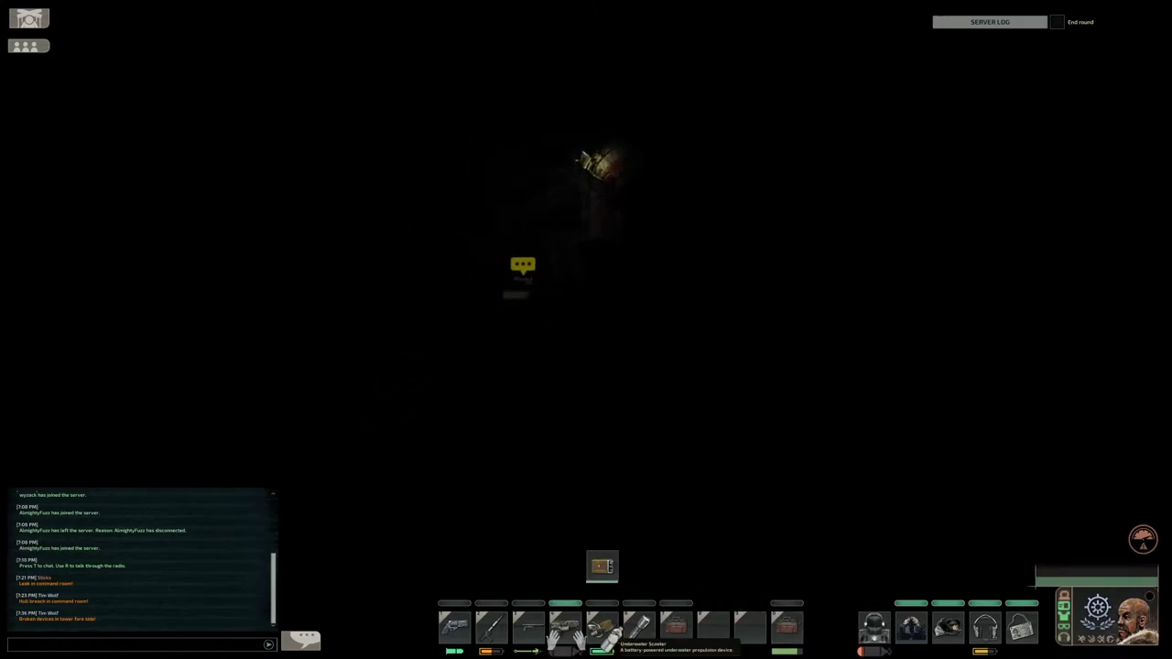
click(675, 628)
click(874, 627)
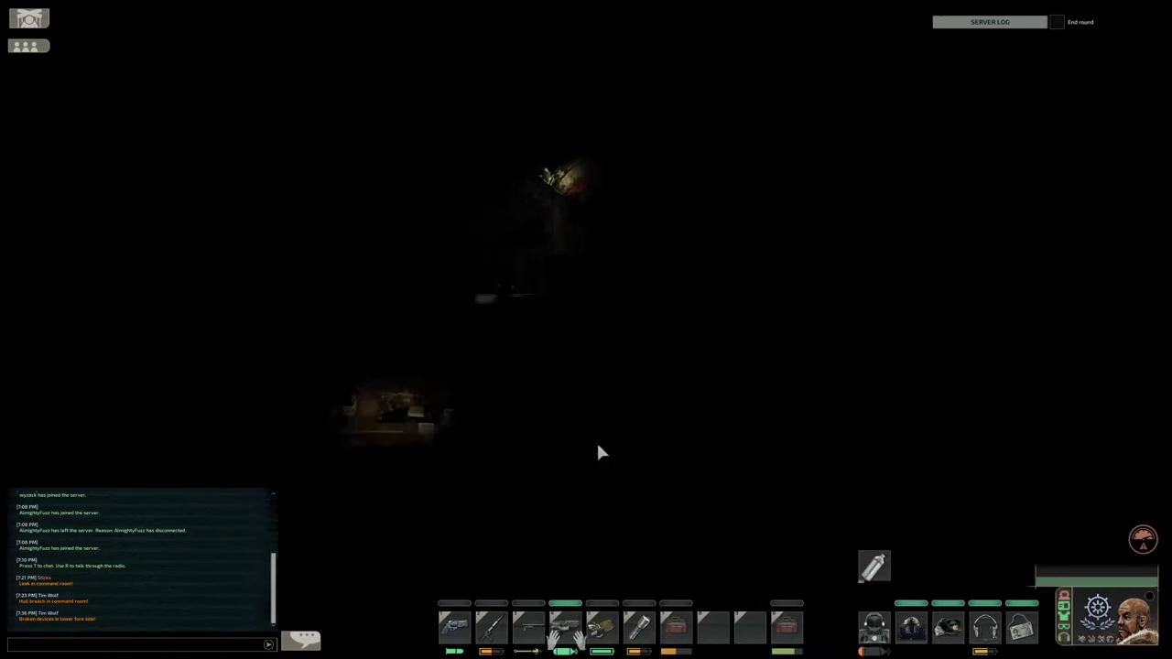
- Climb down into the lit room and walk through the dark rooms to the fallen character
key(s)
key(a)
key(d)
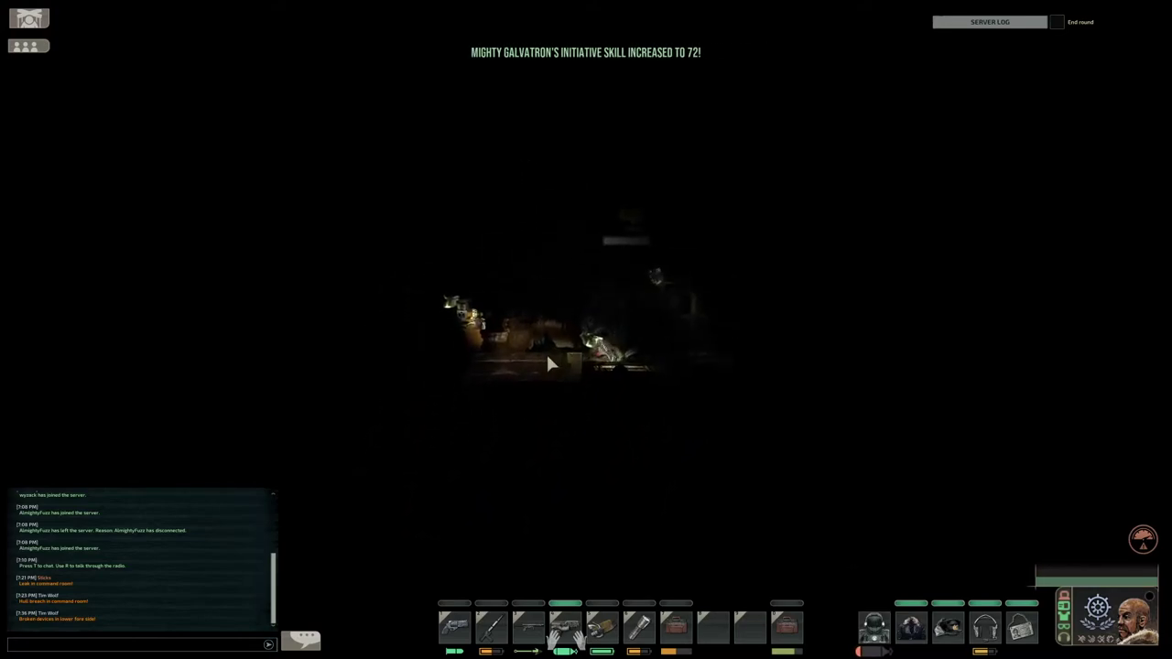
key(d)
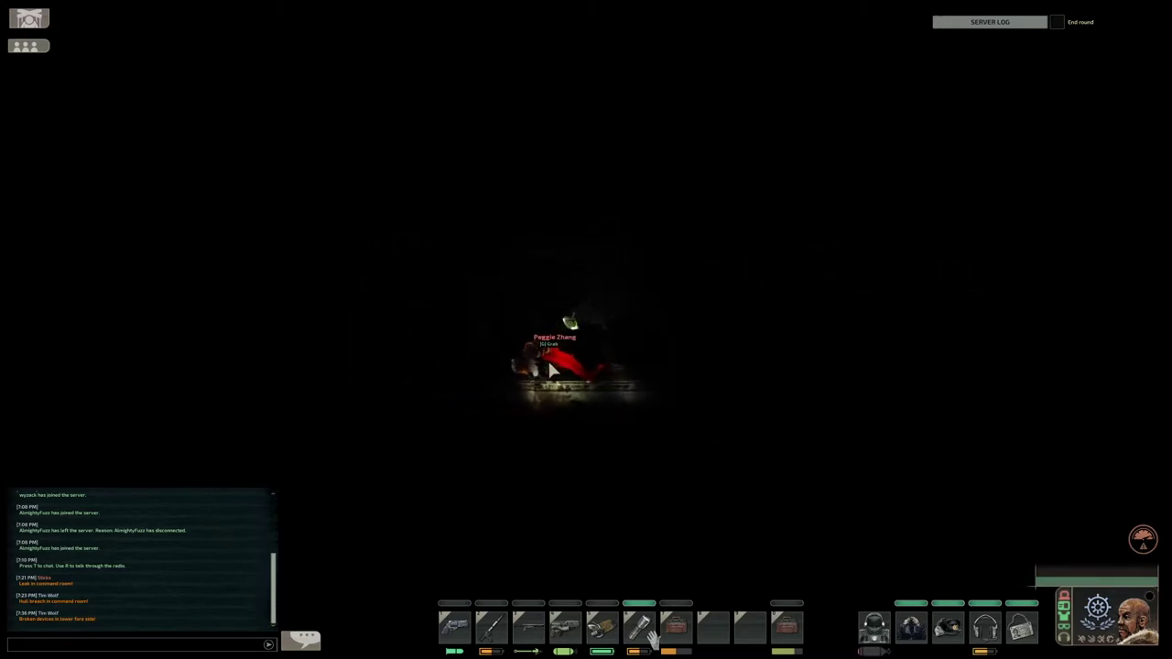
- Open the cabinet, store the Alien Power Cell in the toolbox and load the harpoon gun
click(550, 346)
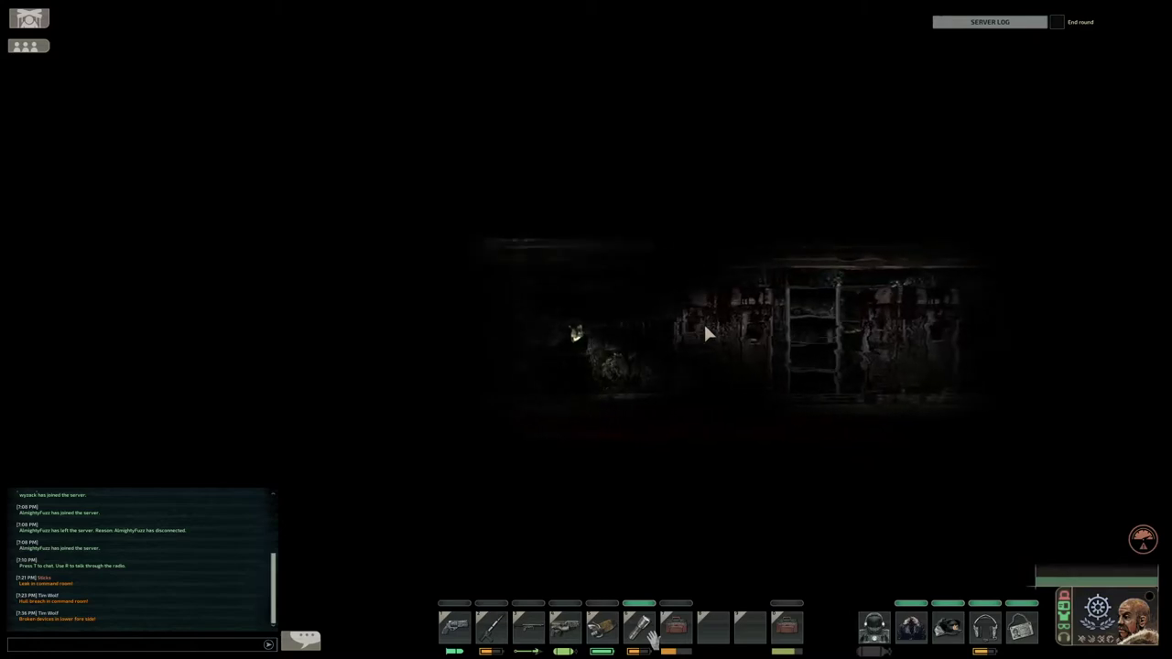
click(659, 341)
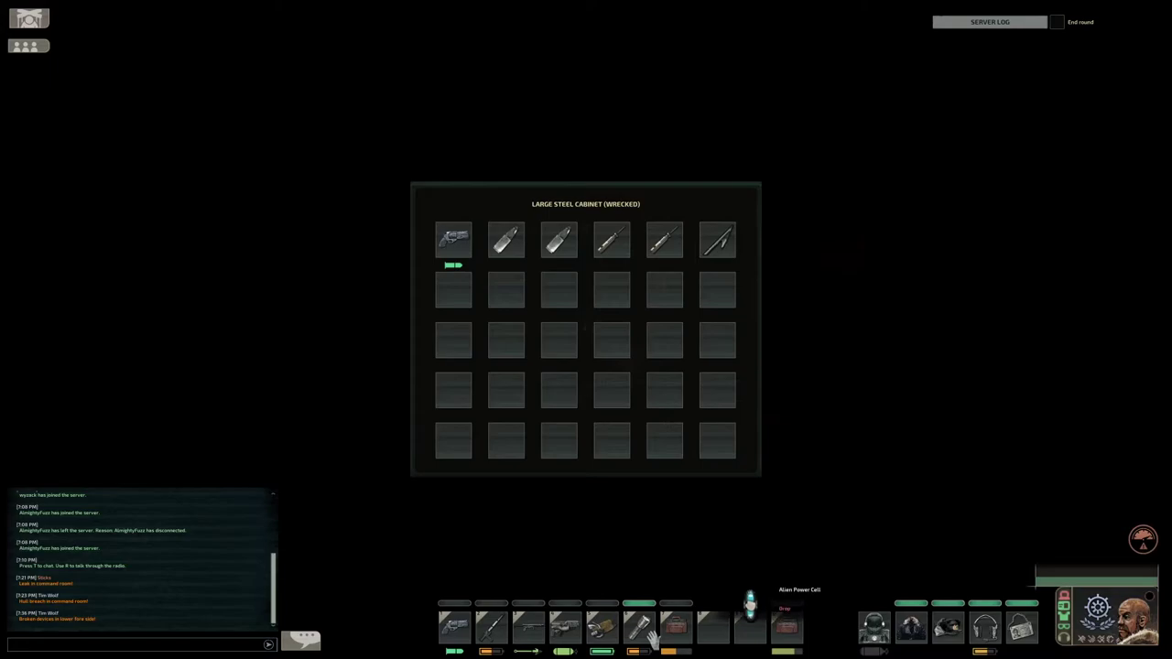
drag(749, 603, 786, 628)
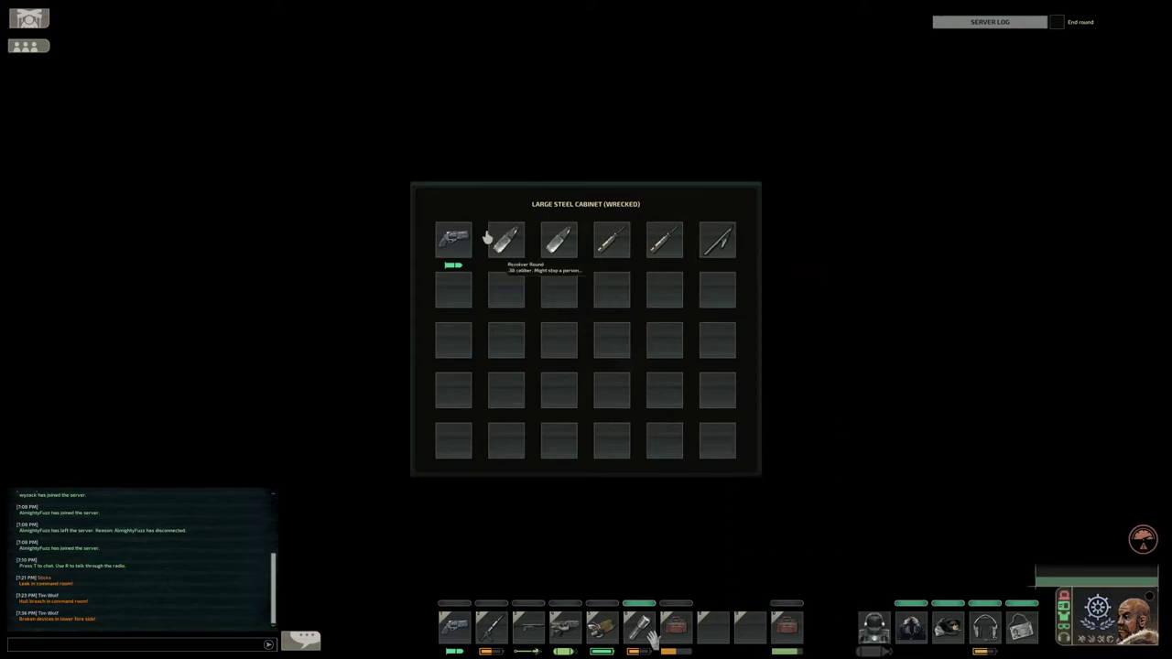
drag(653, 637, 528, 628)
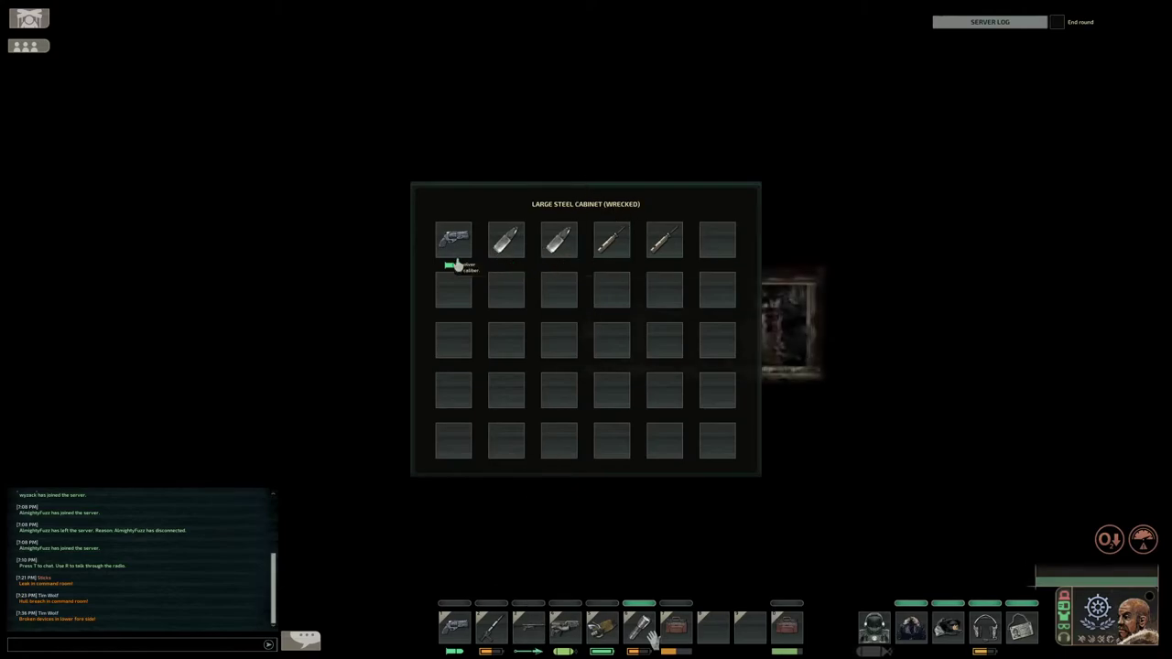
- Take the revolver, two stun gun darts and the revolver round, then close the cabinet
double_click(453, 240)
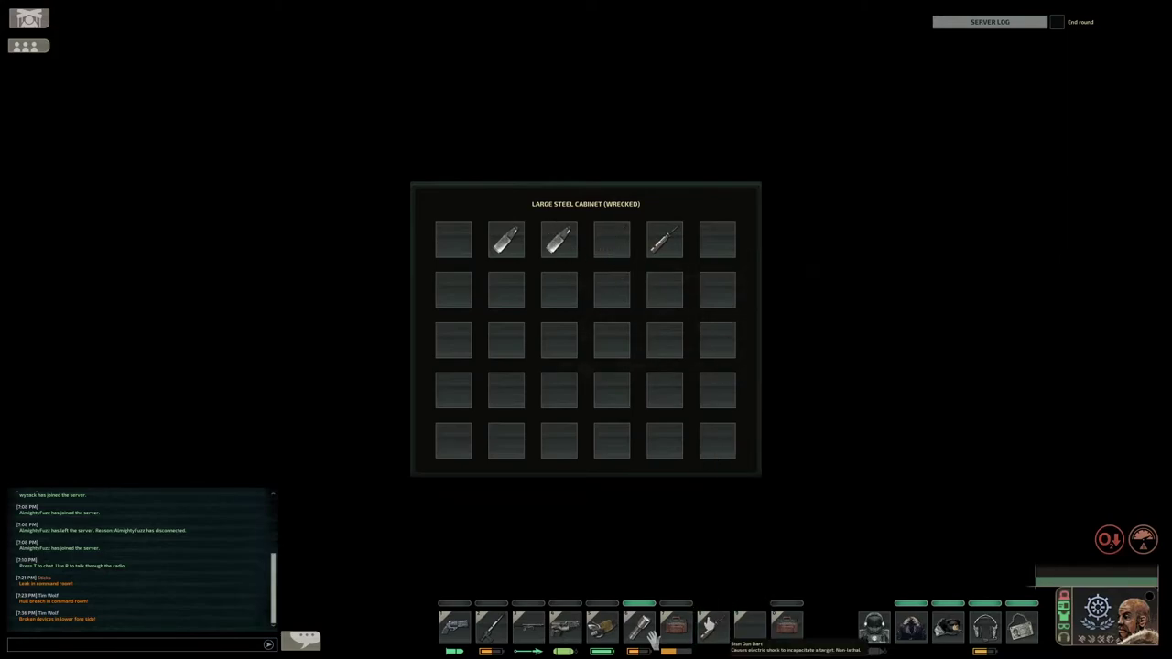
double_click(665, 240)
double_click(559, 240)
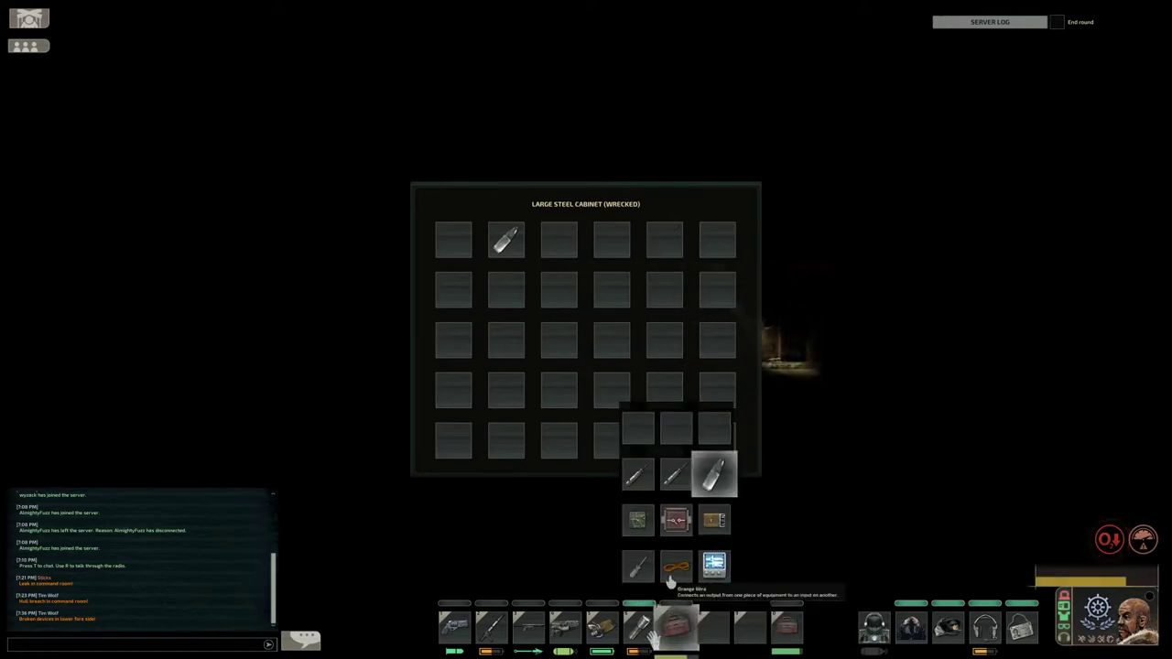
double_click(699, 577)
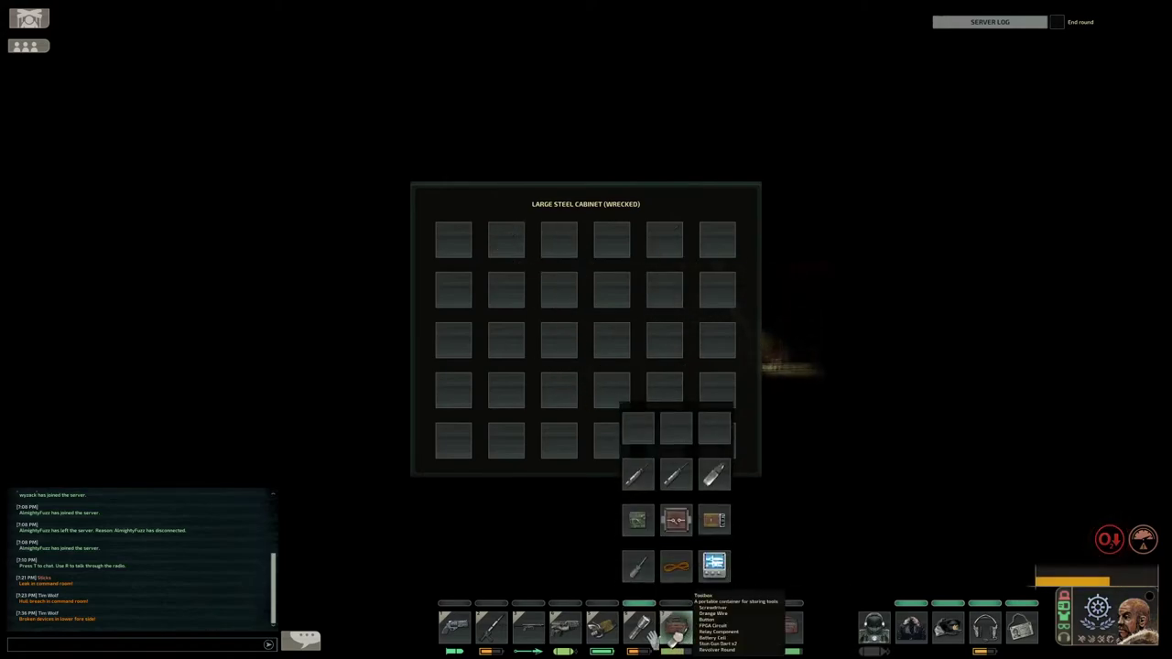
key(Escape)
click(786, 626)
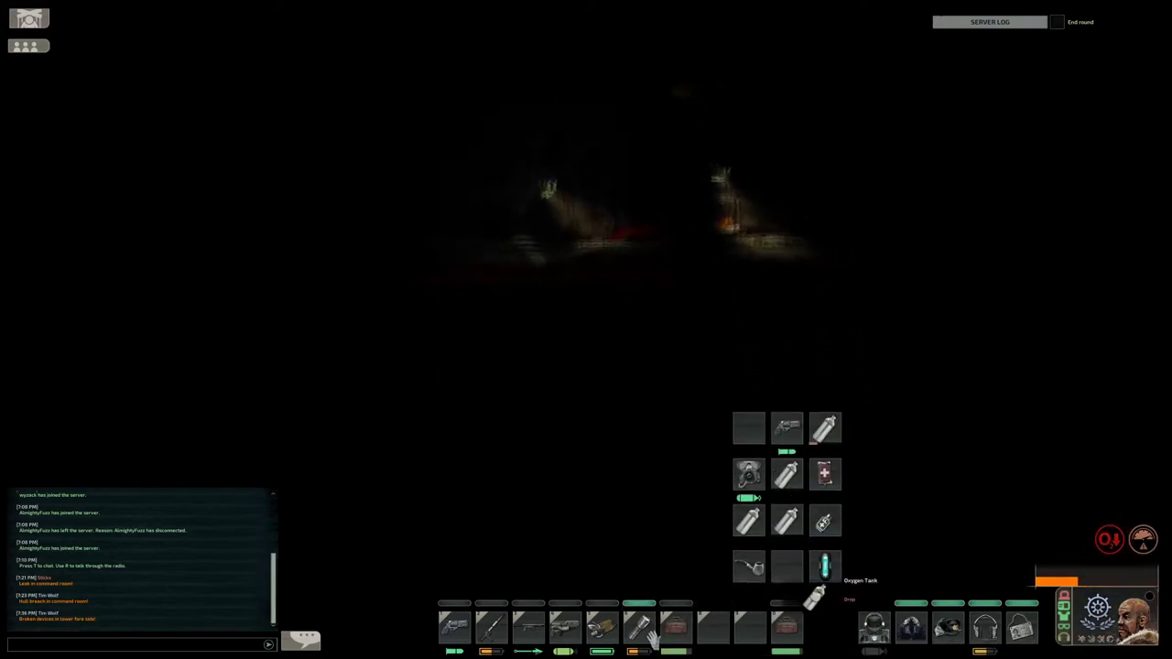
- Fit an oxygen tank into the equipment slot and check the crate shelf
drag(854, 615, 875, 627)
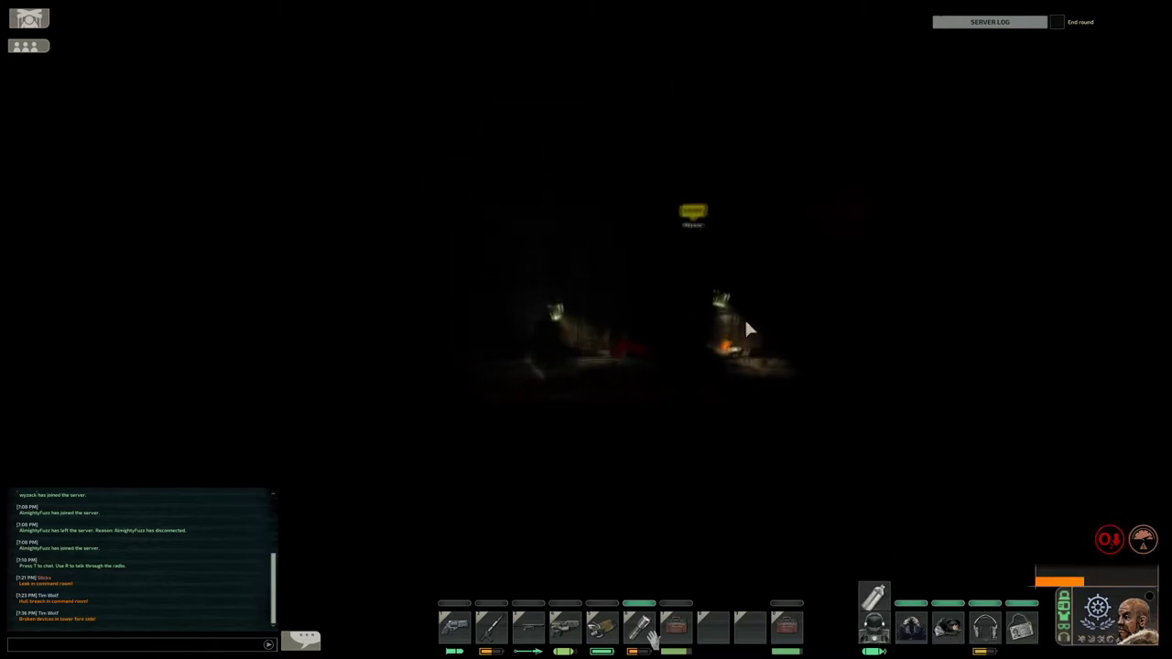
key(a)
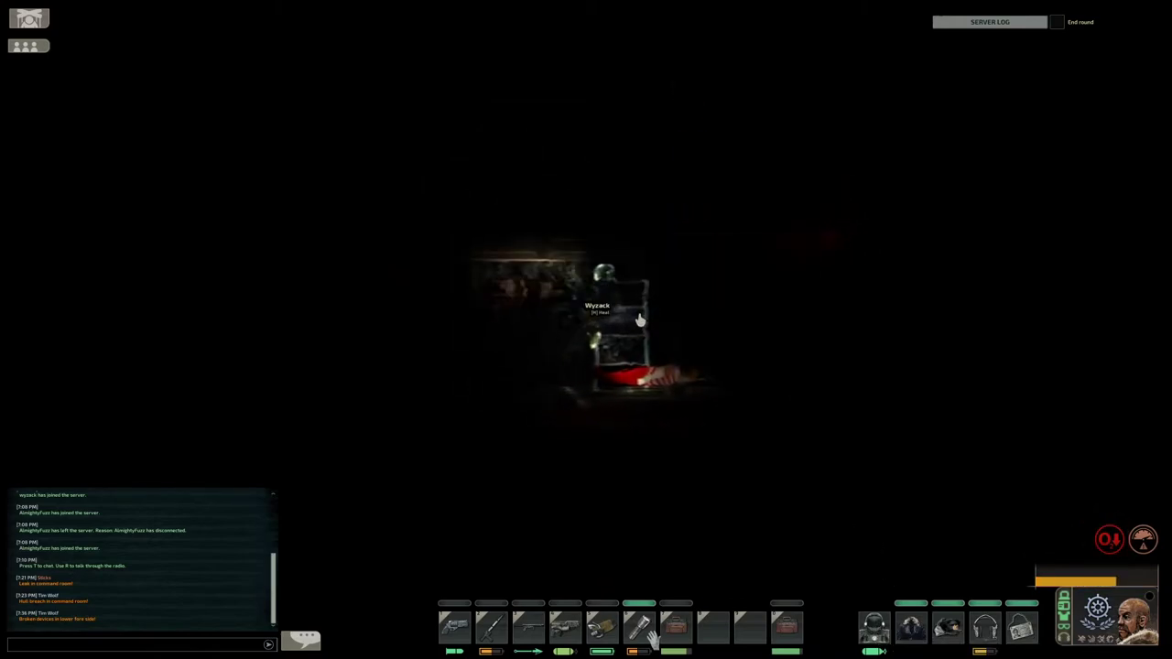
key(e)
key(Escape)
- Take the purple and Tan Components from the wrecked large steel cabinet, then walk away
key(d)
key(e)
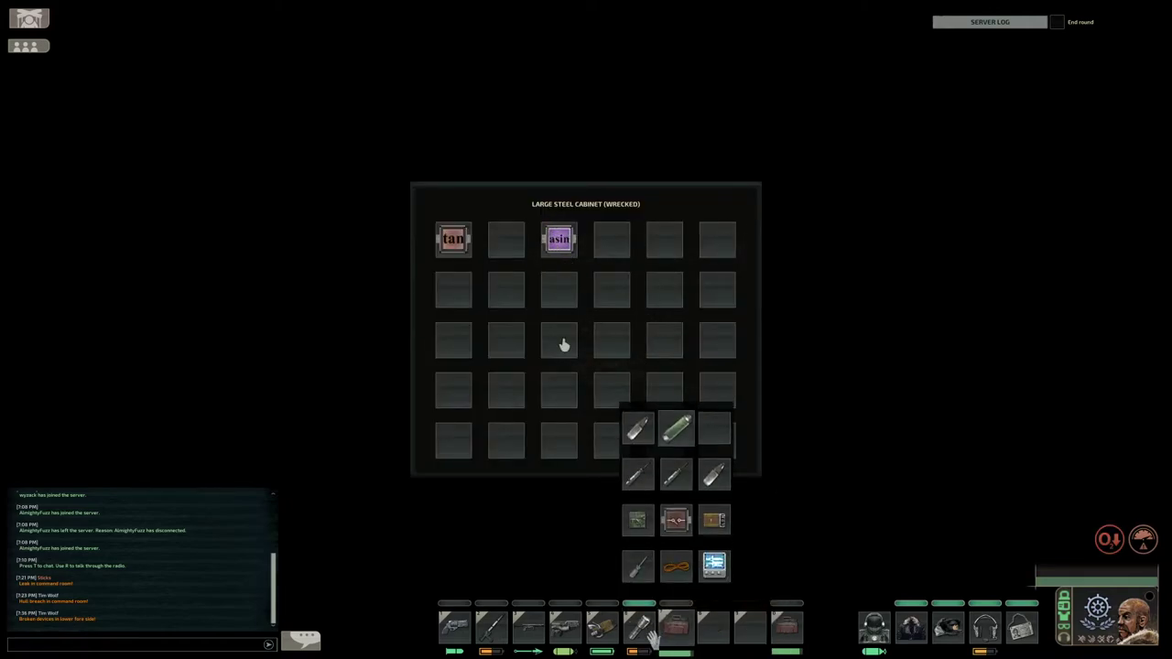
double_click(558, 240)
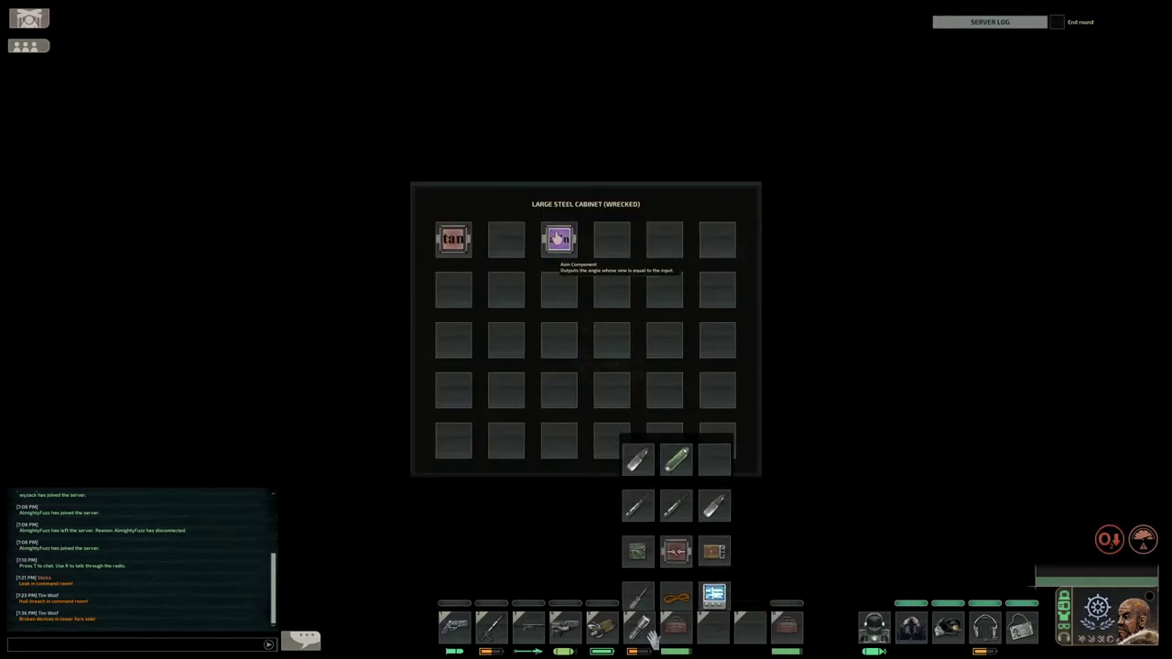
double_click(454, 240)
key(Escape)
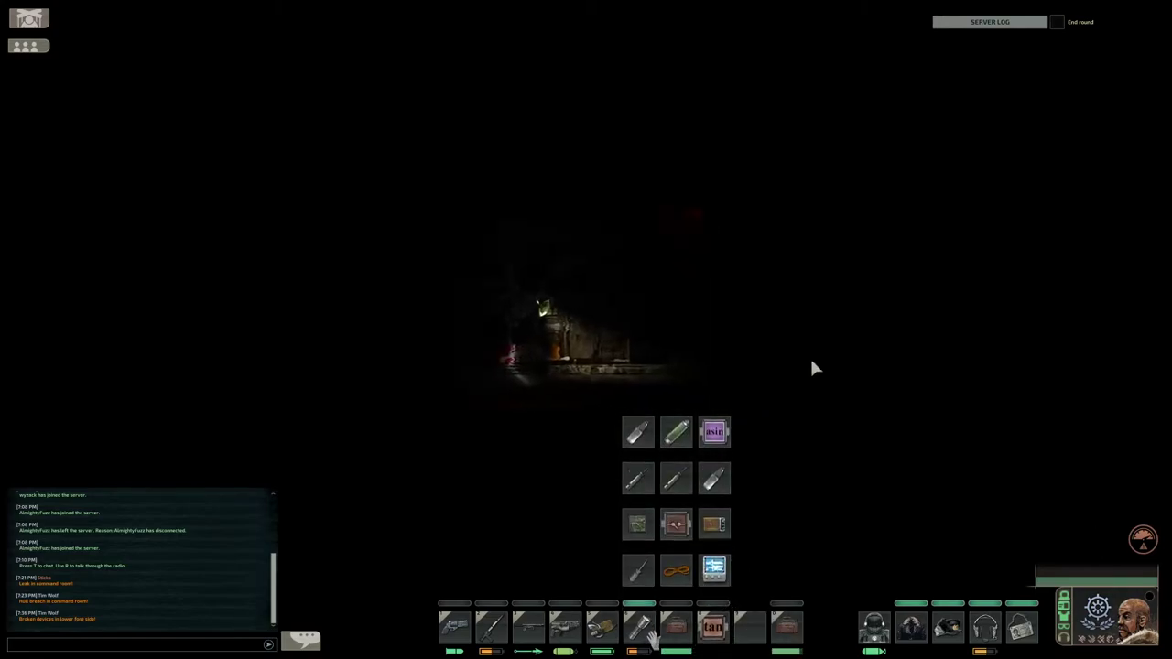
key(d)
key(d)
- Walk left through the wreck, then climb up into the horizontal corridor
key(w)
key(a)
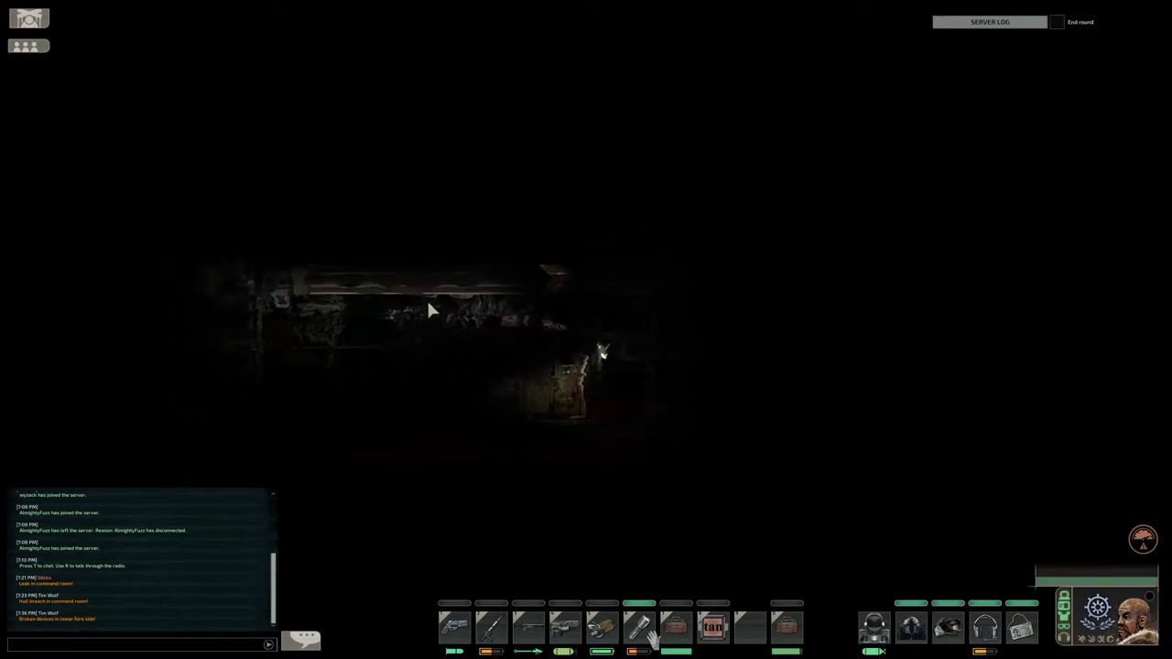
key(a)
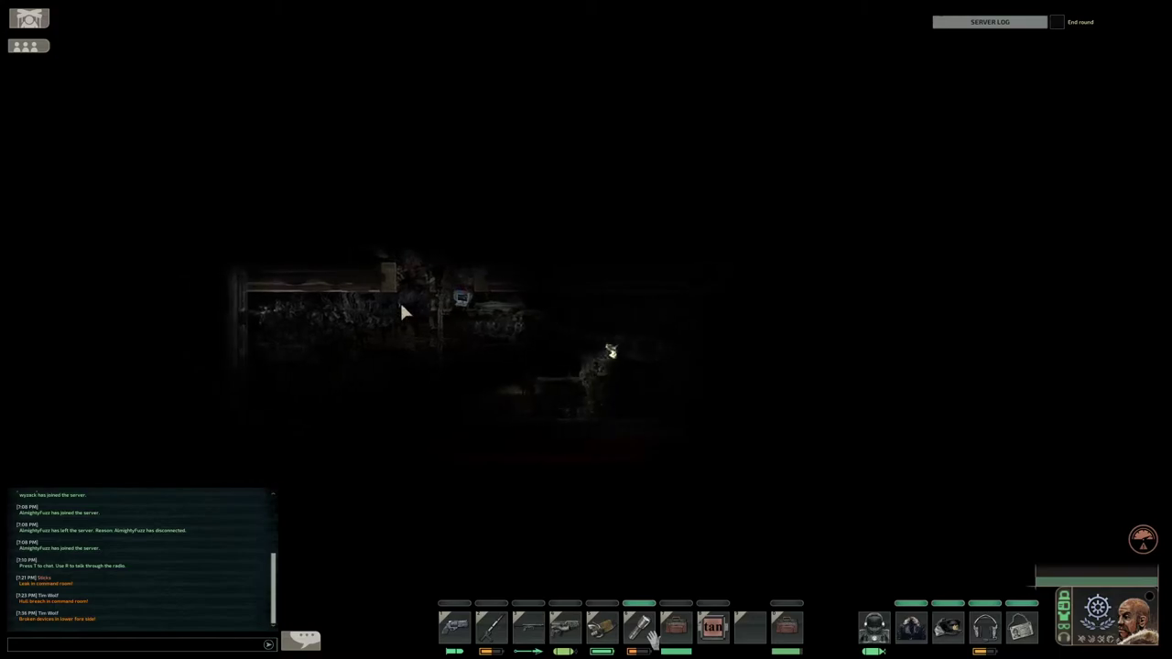
key(d)
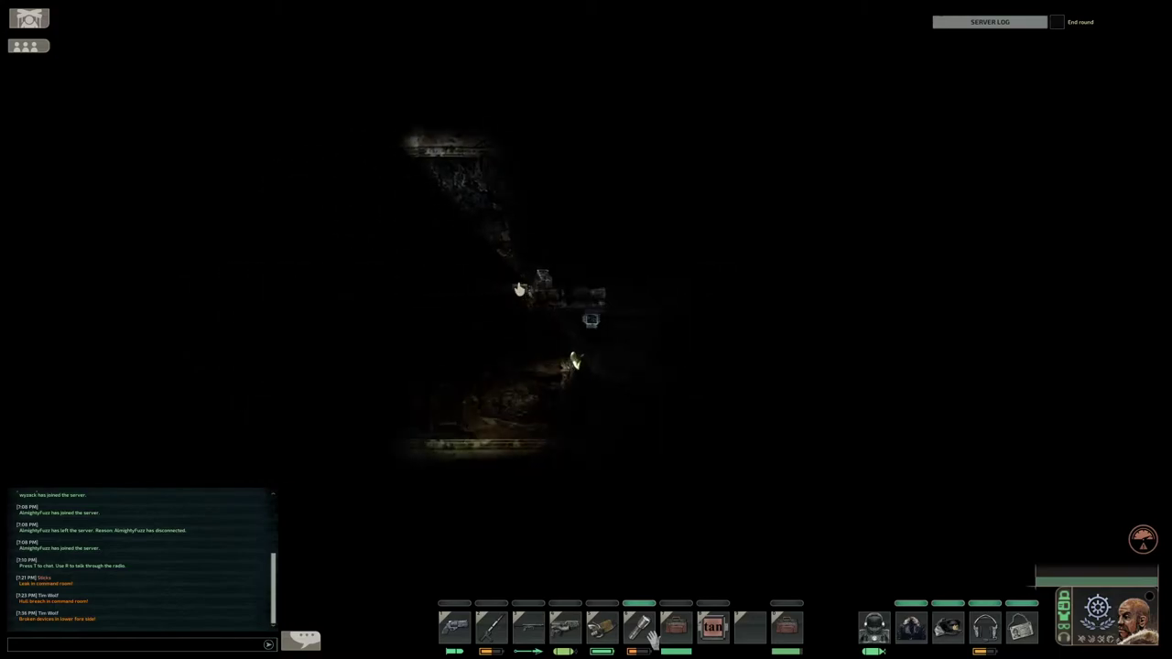
key(d)
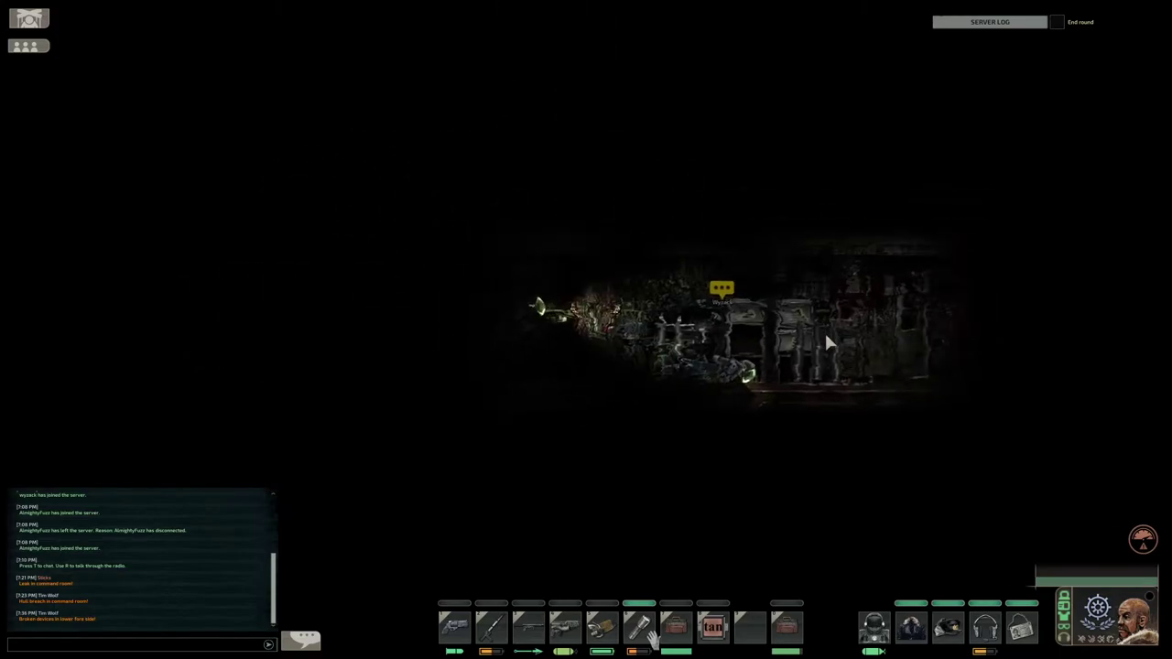
- Walk right along the corridor to the Coilgun Ammunition Shelf and open it
key(d)
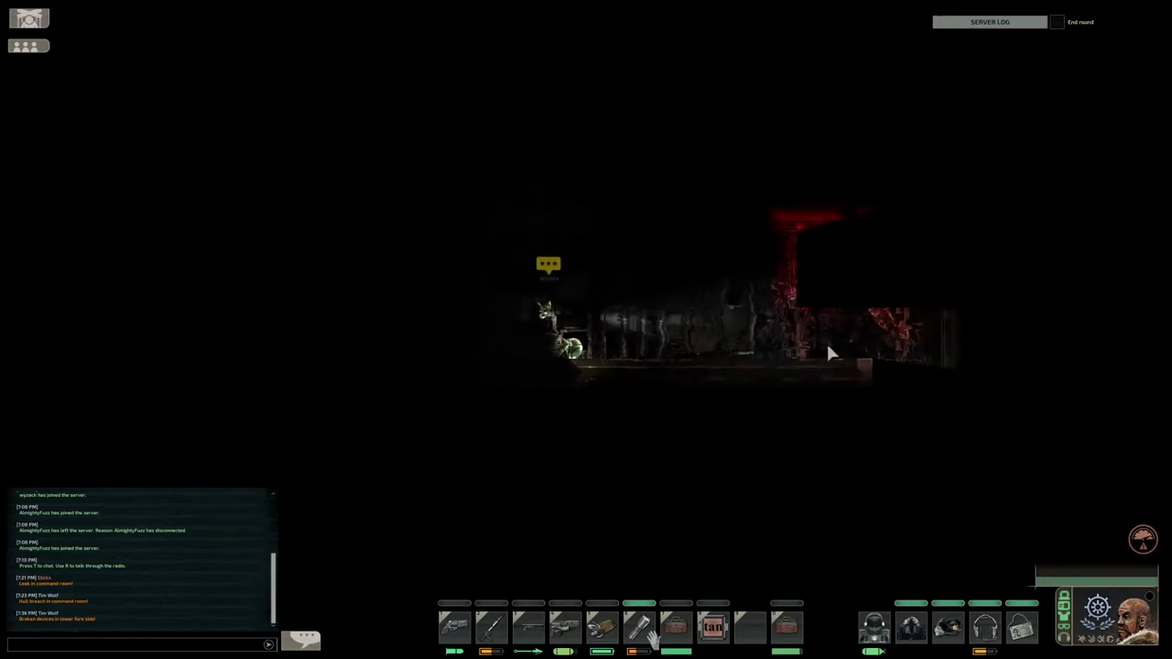
key(d)
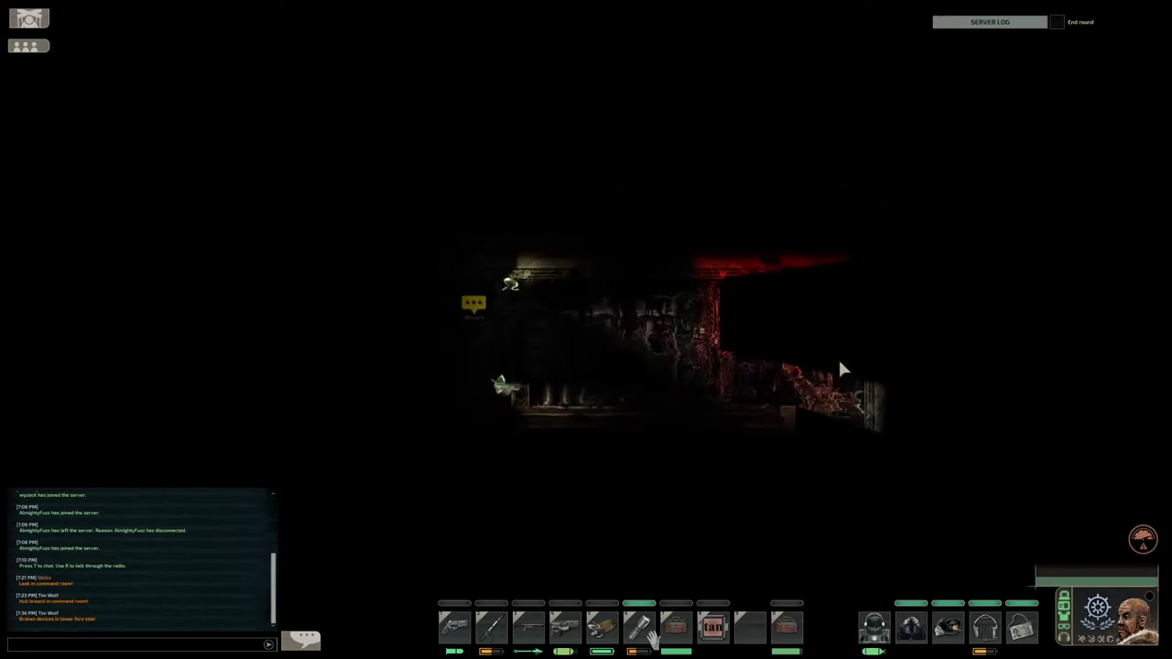
key(d)
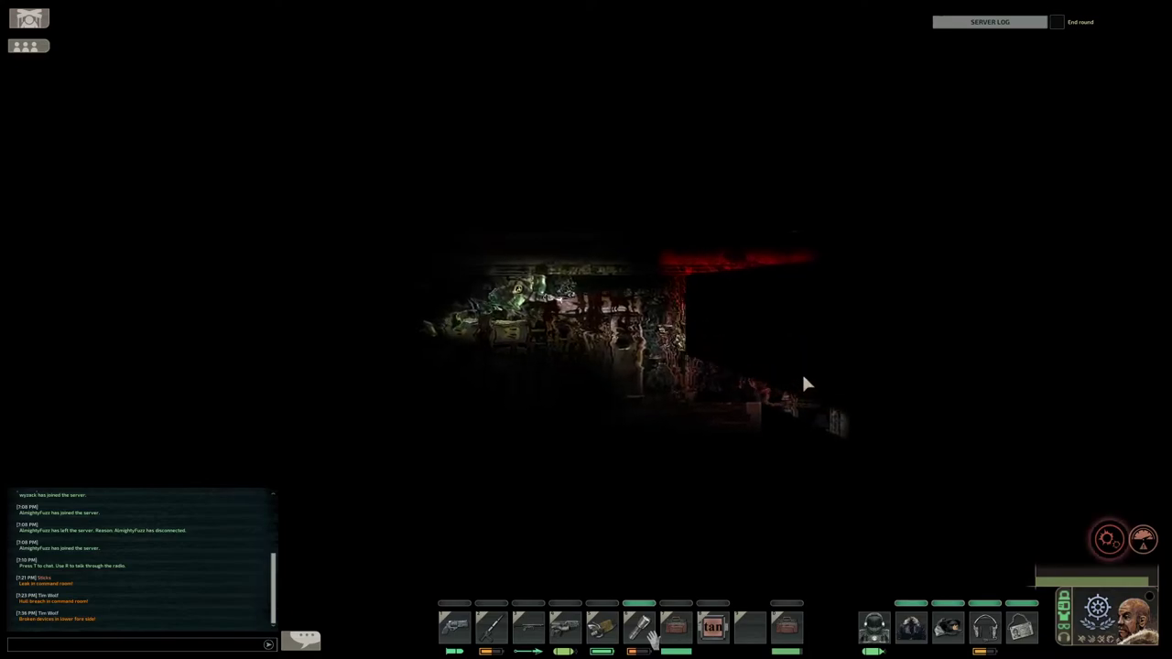
key(d)
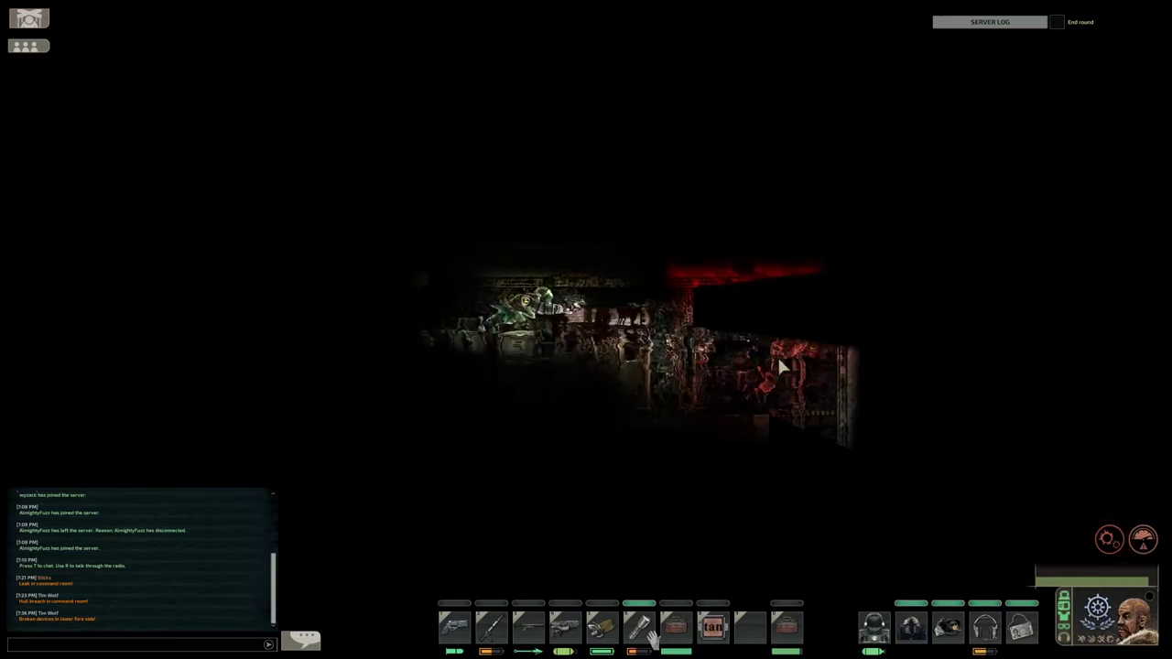
key(d)
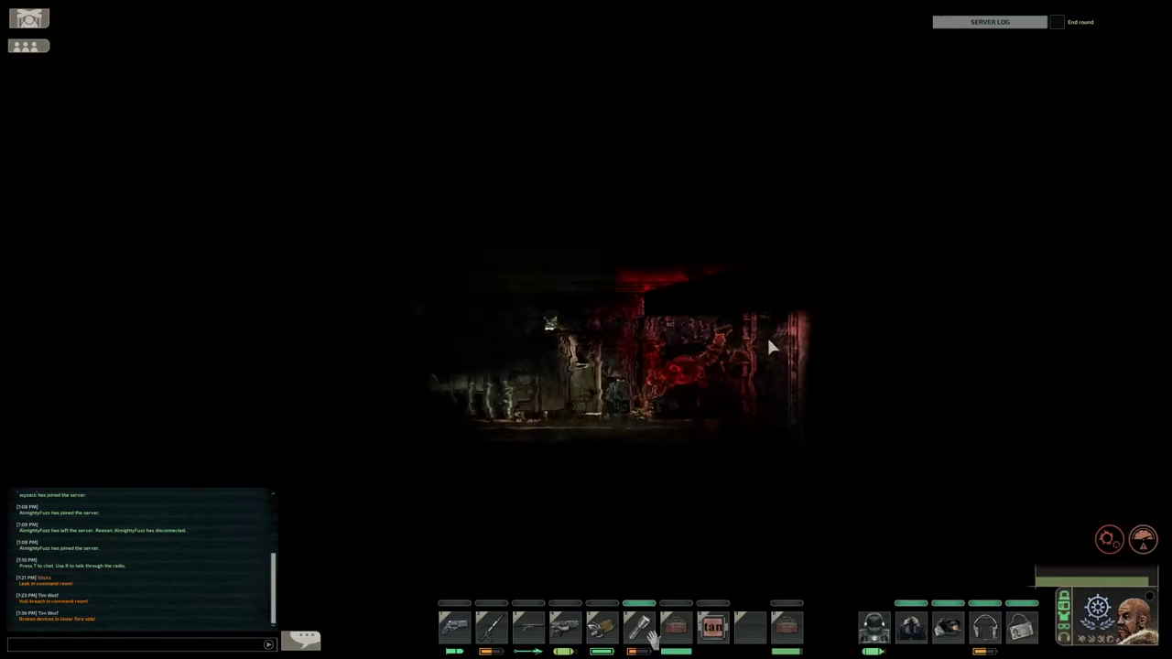
key(d)
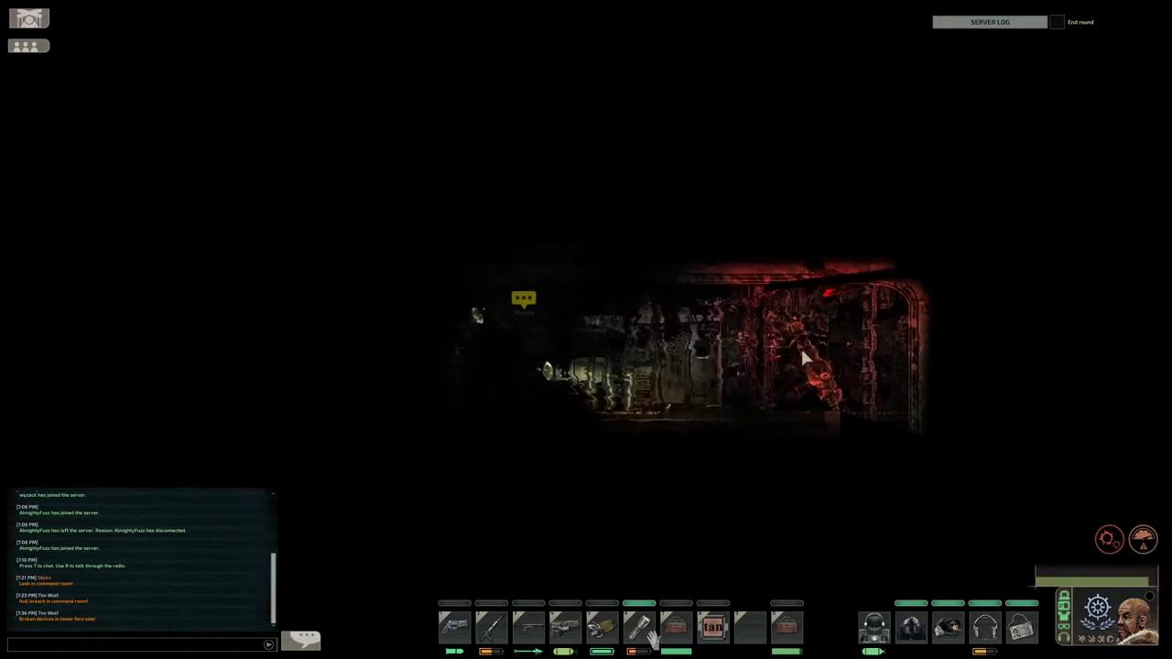
key(d)
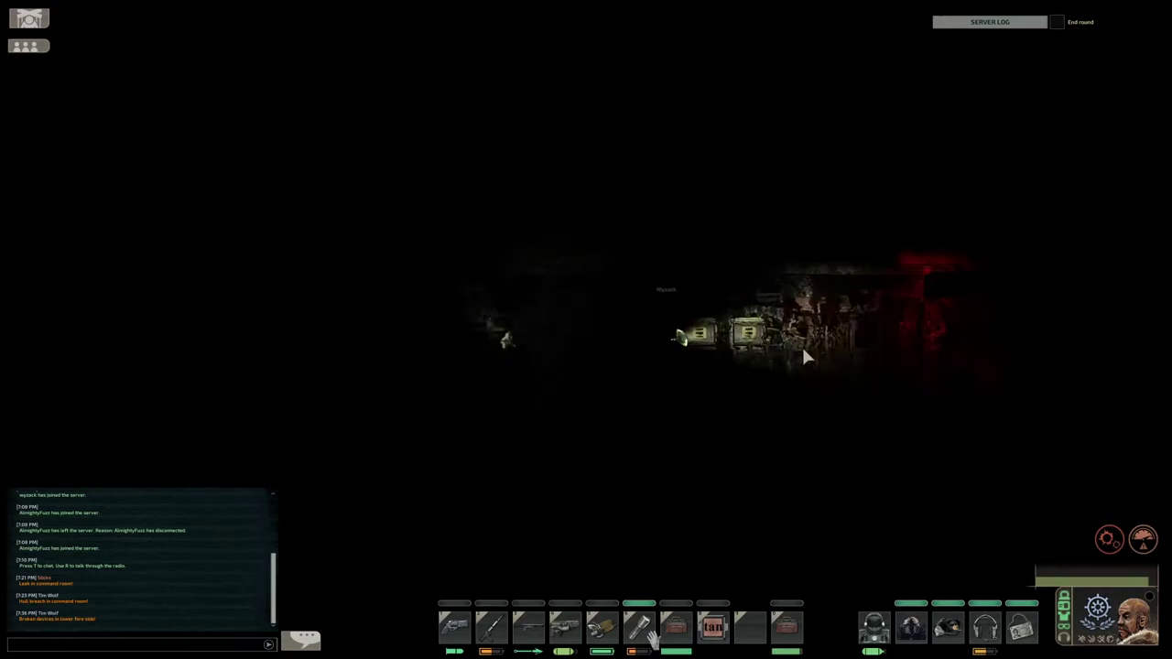
key(d)
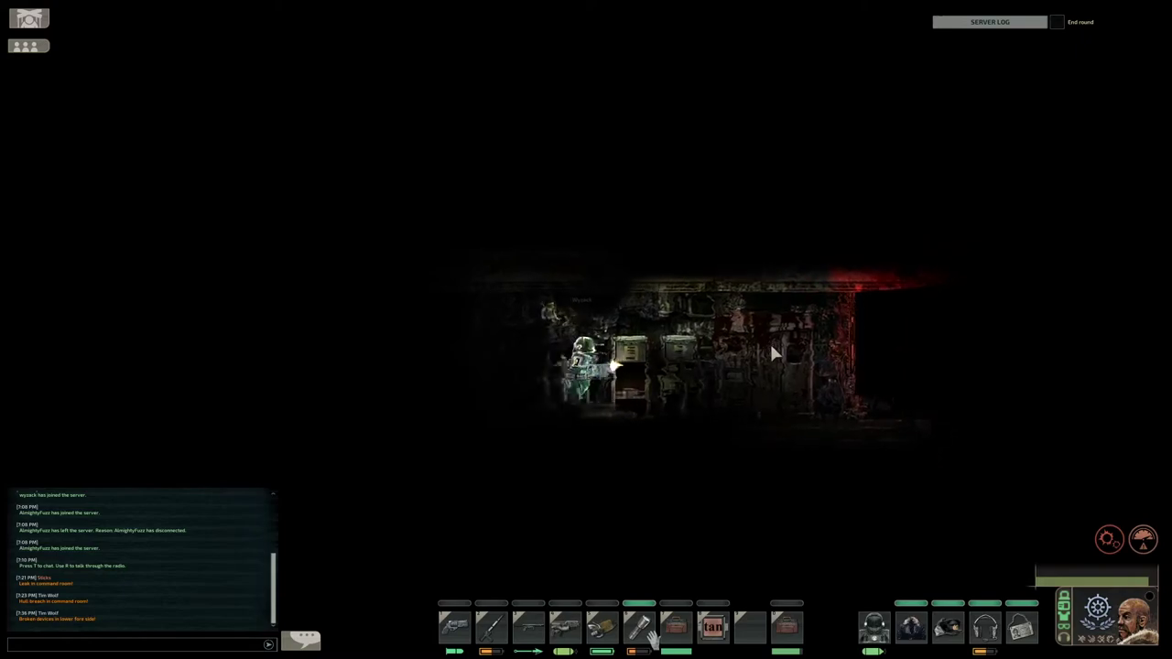
key(d)
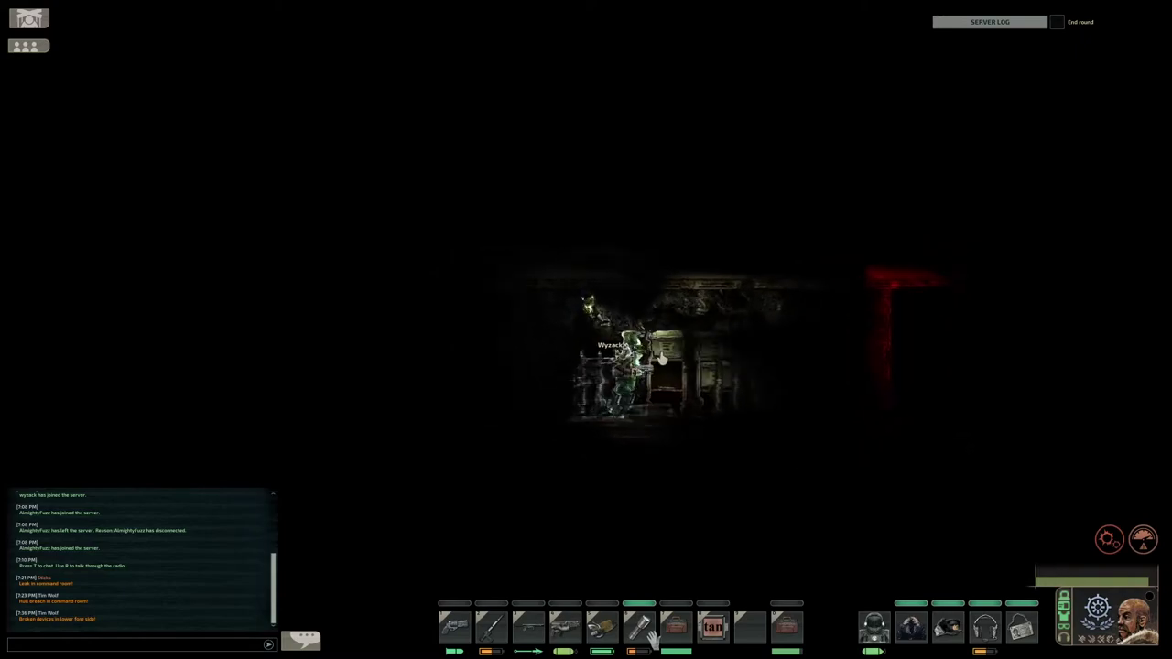
key(d)
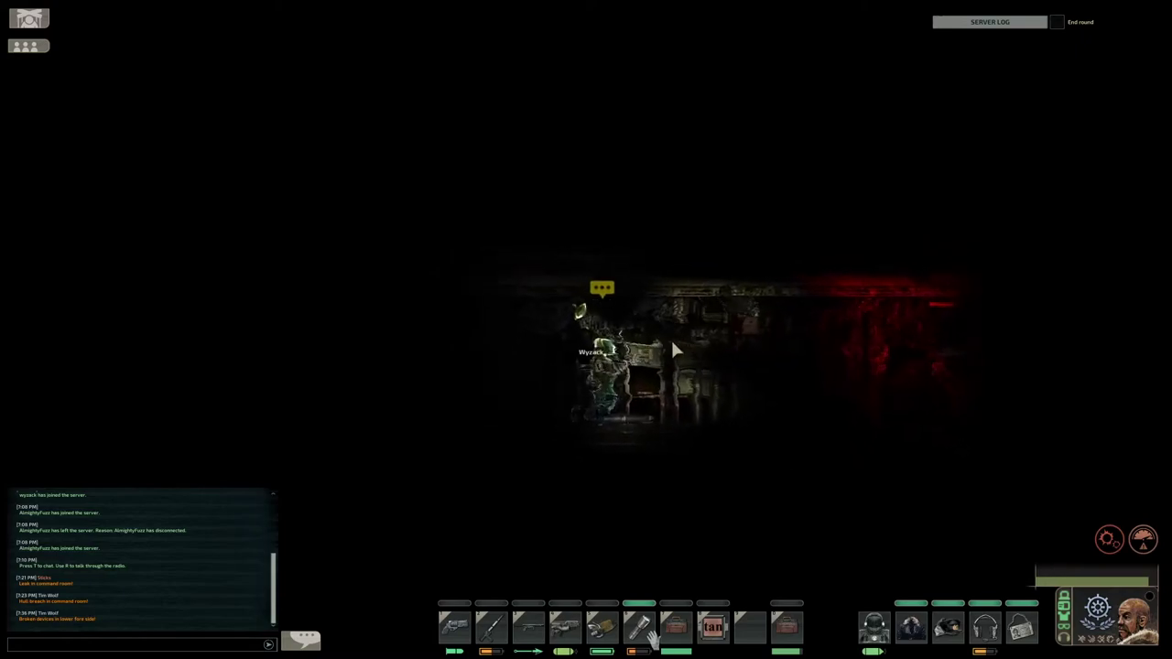
key(d)
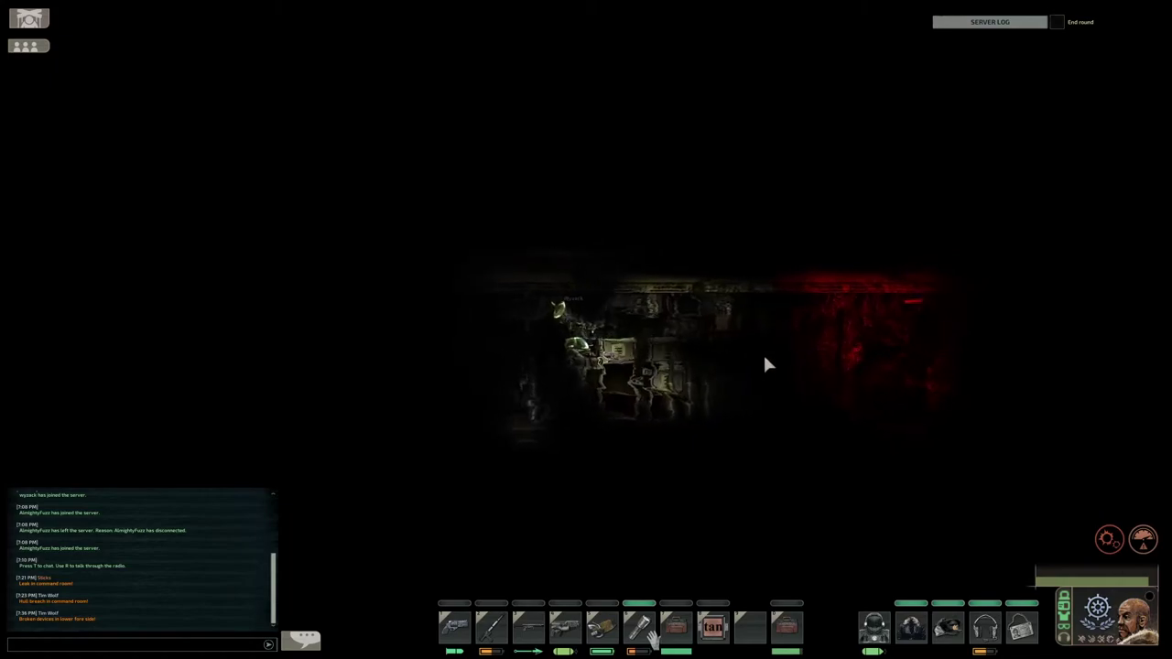
key(d)
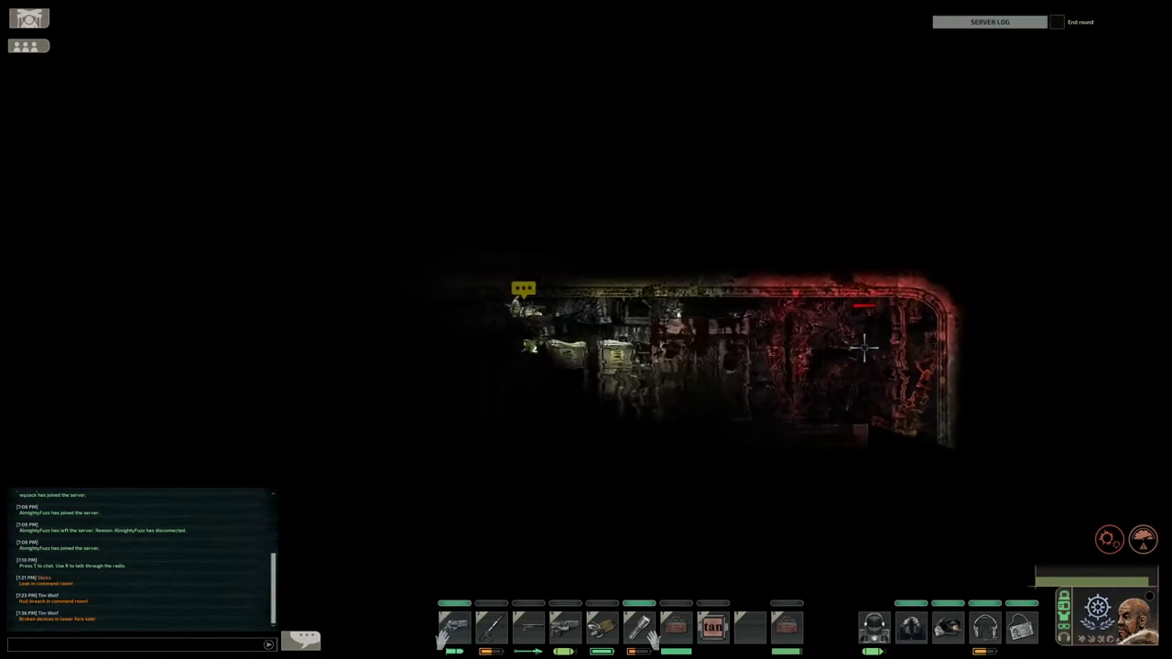
key(d)
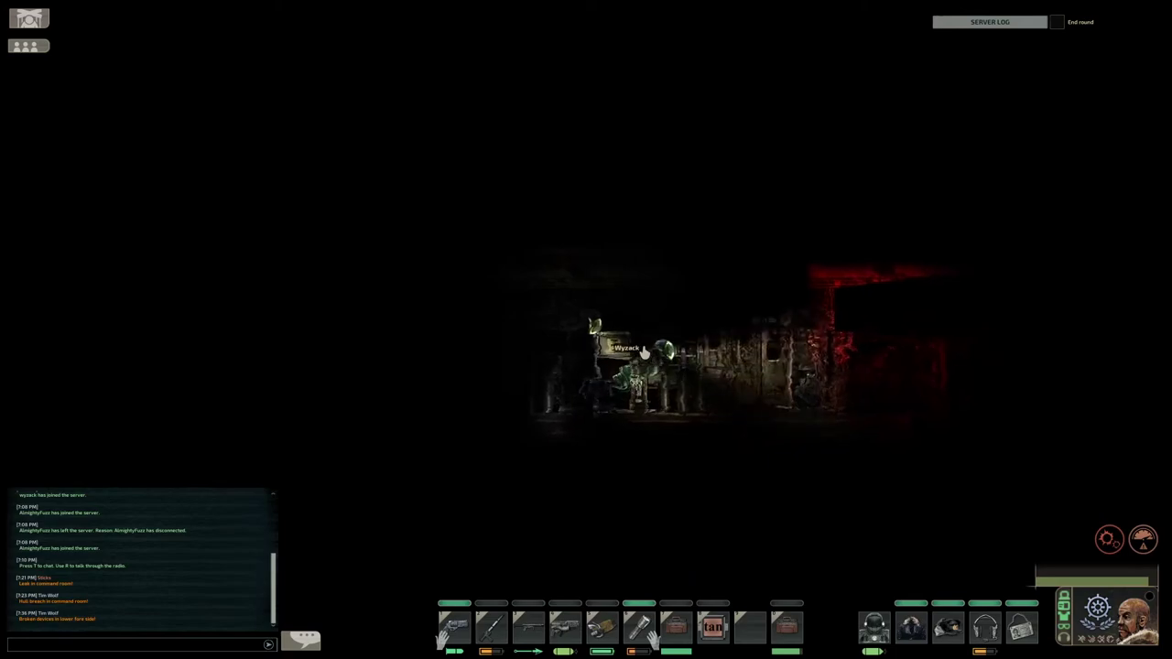
key(d)
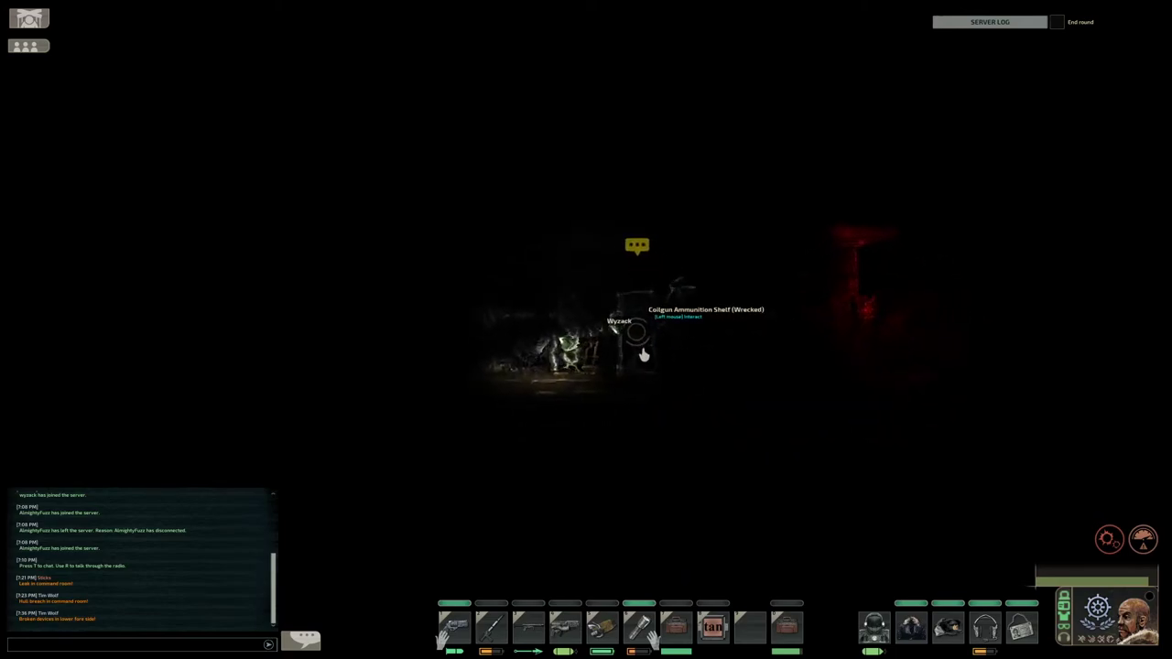
click(638, 359)
mouse_move(785, 628)
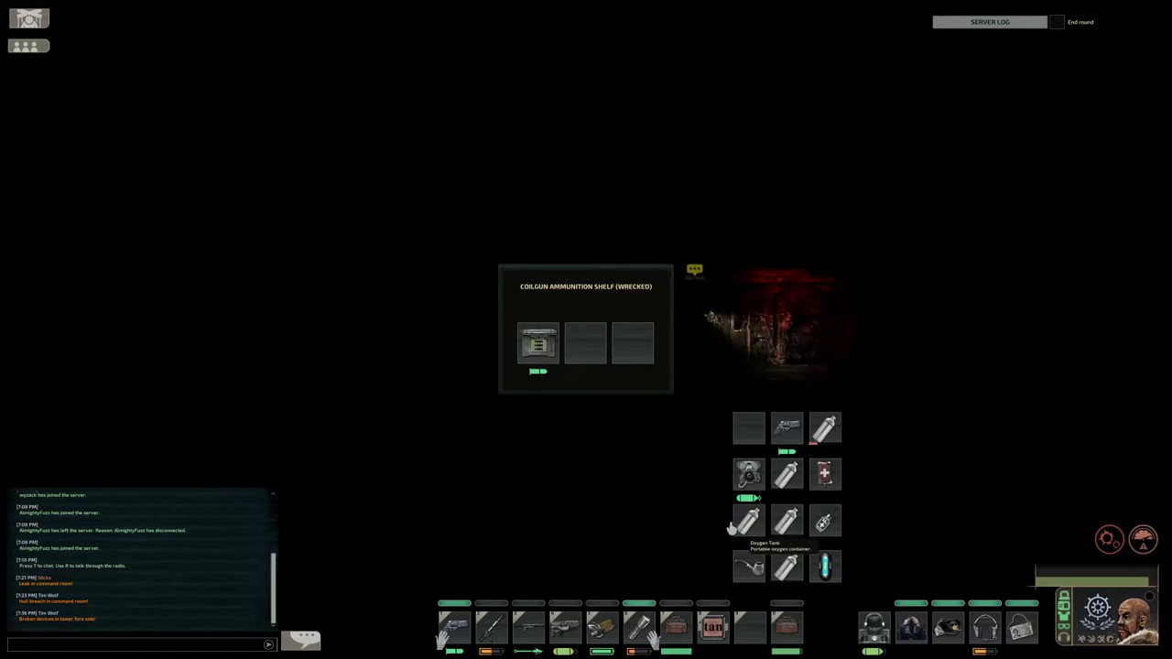
- Open the wrecked Large Steel Cabinet, move the device into its top row, and close it
key(d)
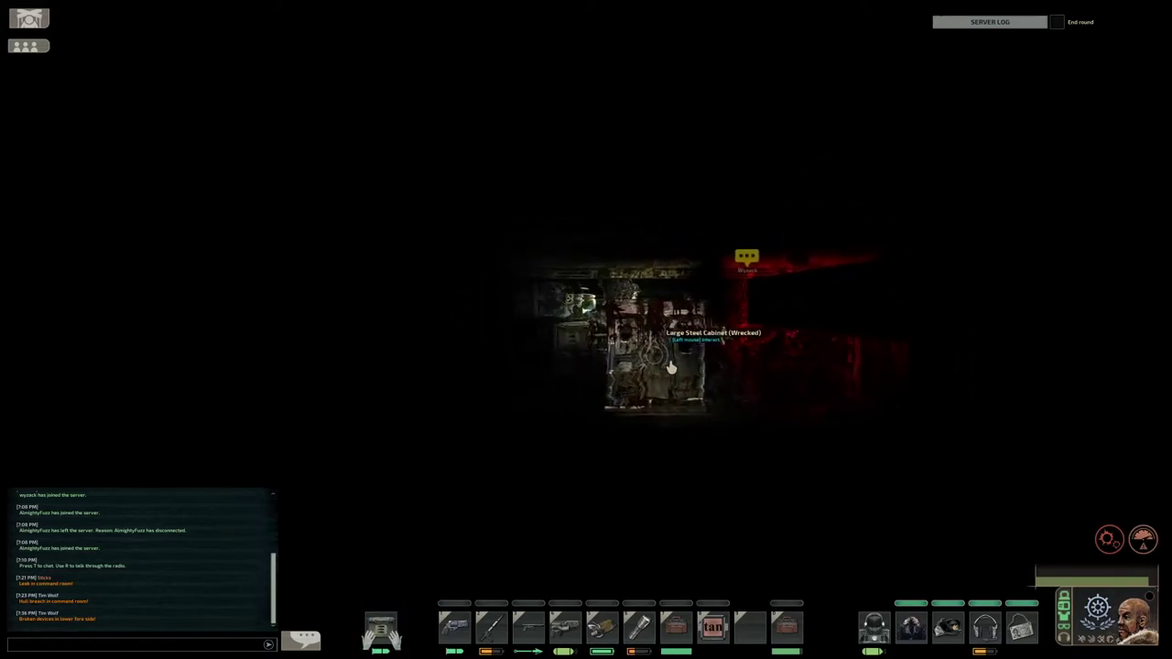
key(e)
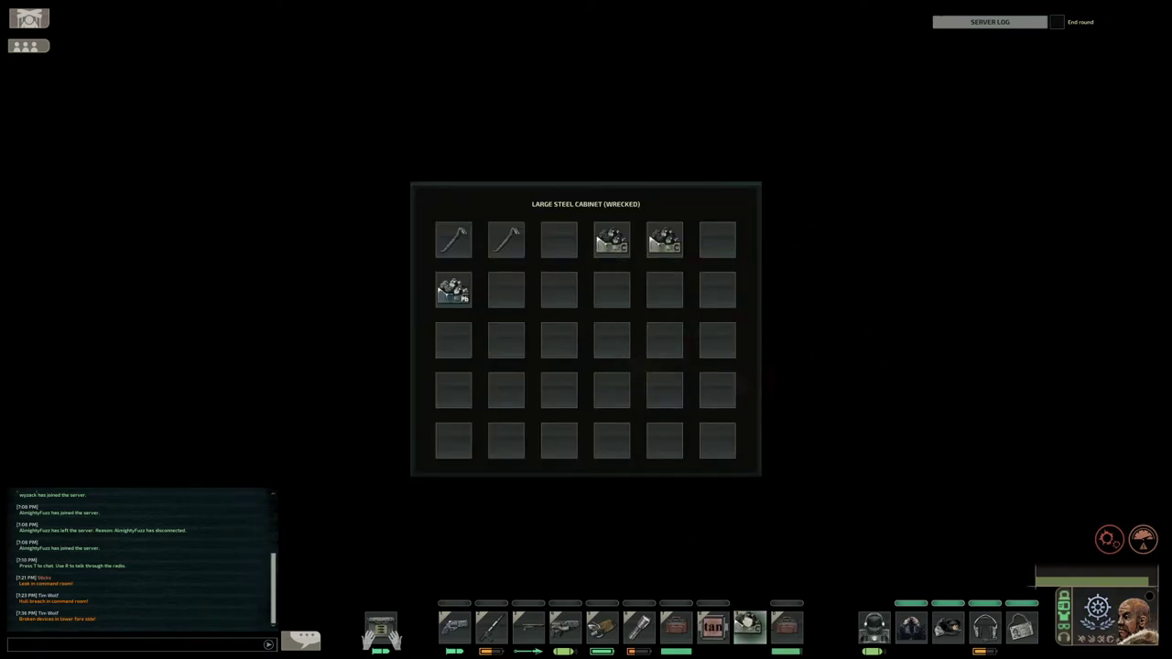
mouse_move(676, 627)
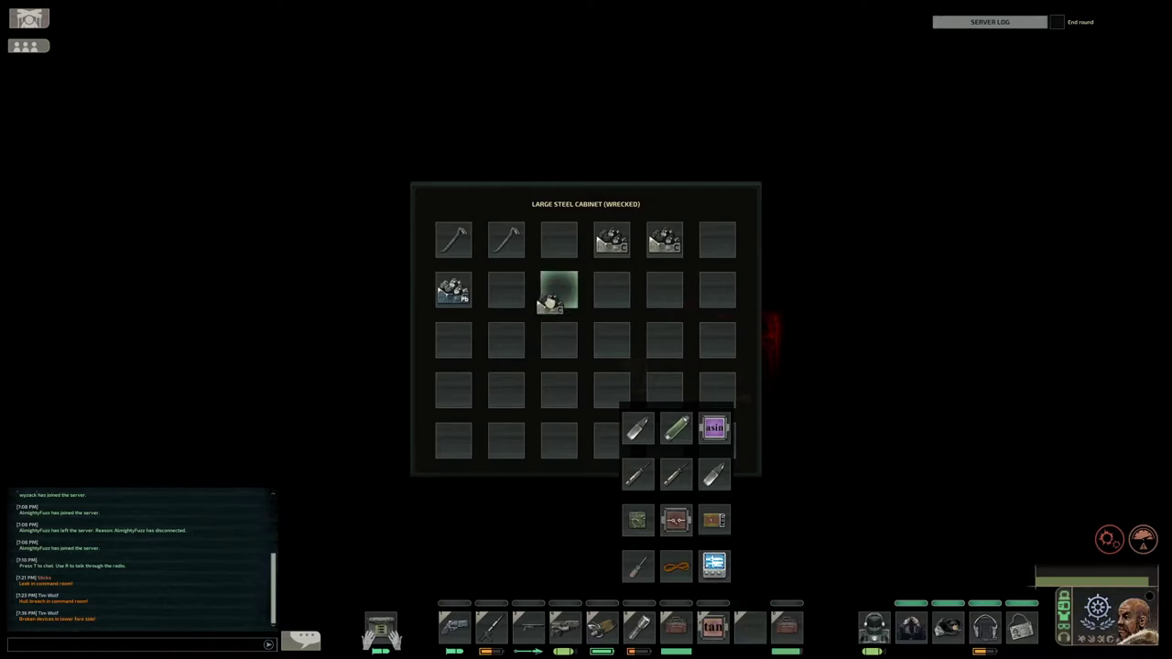
drag(549, 300, 558, 292)
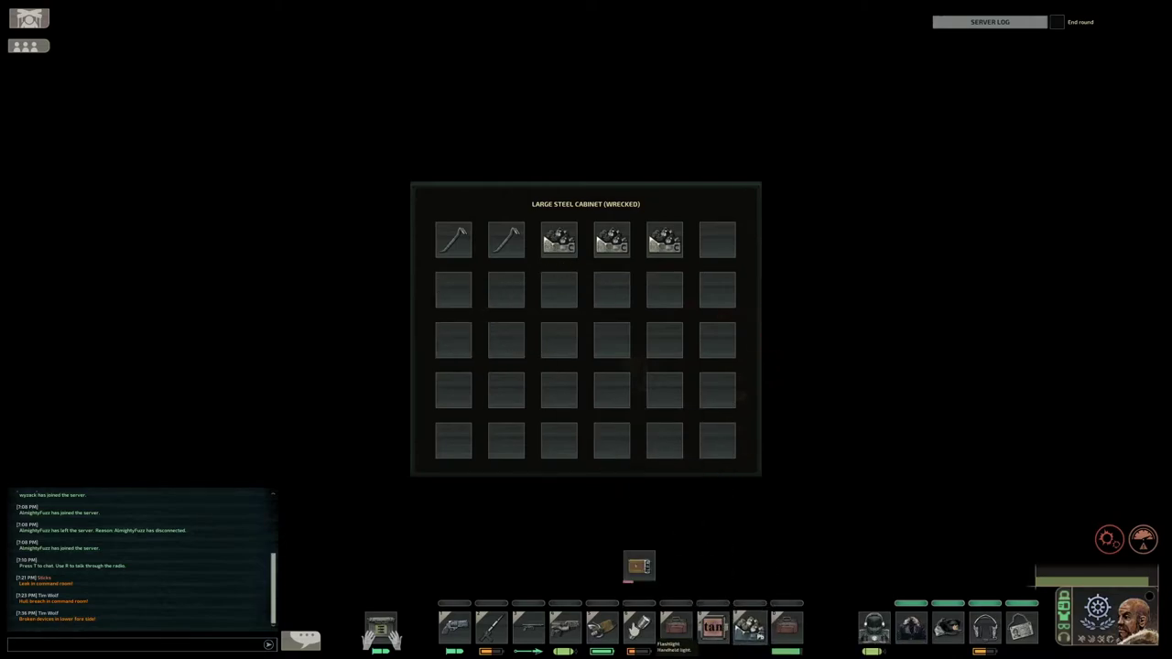
click(396, 540)
- Walk toward the door and back, then reopen and close the steel cabinet
key(a)
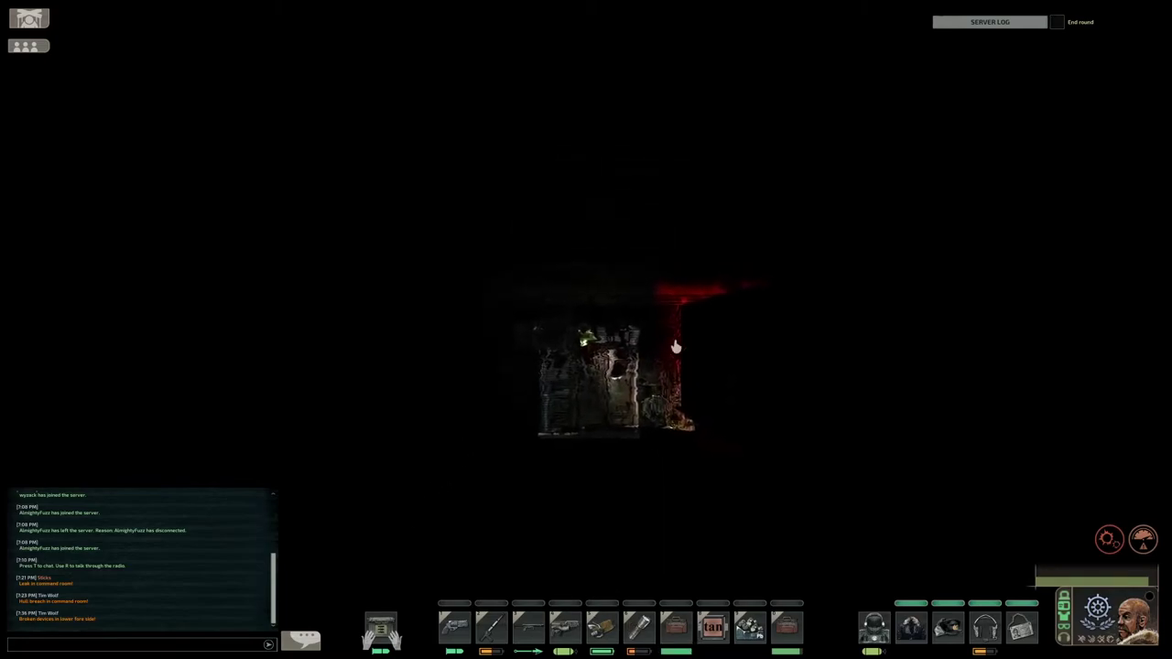
key(d)
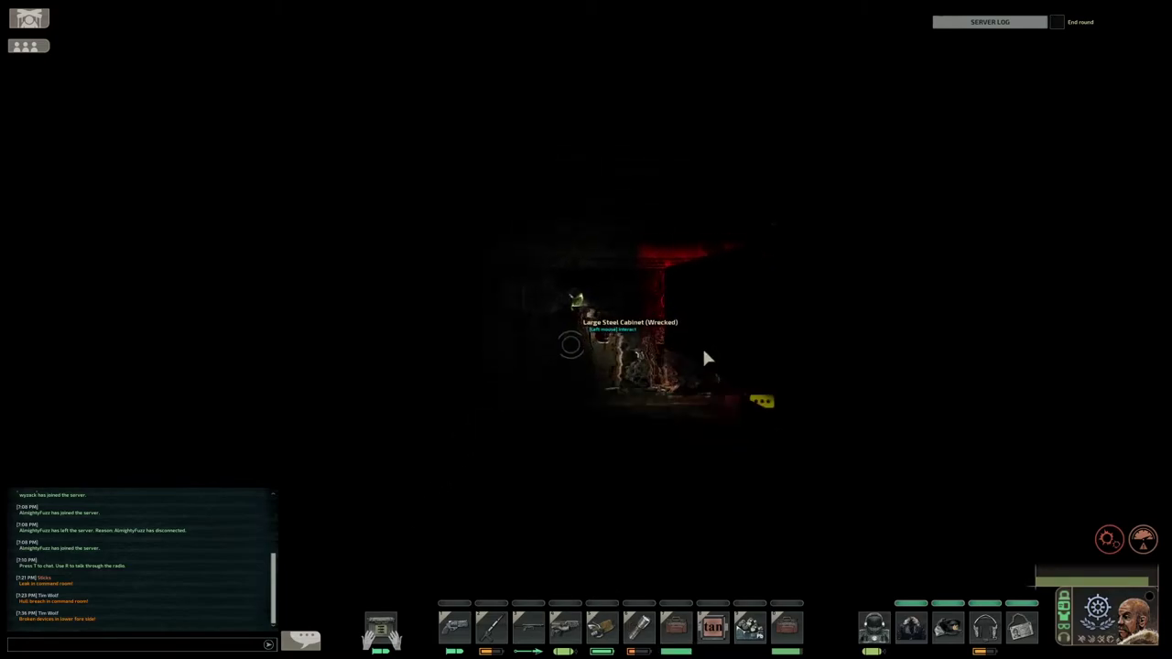
key(d)
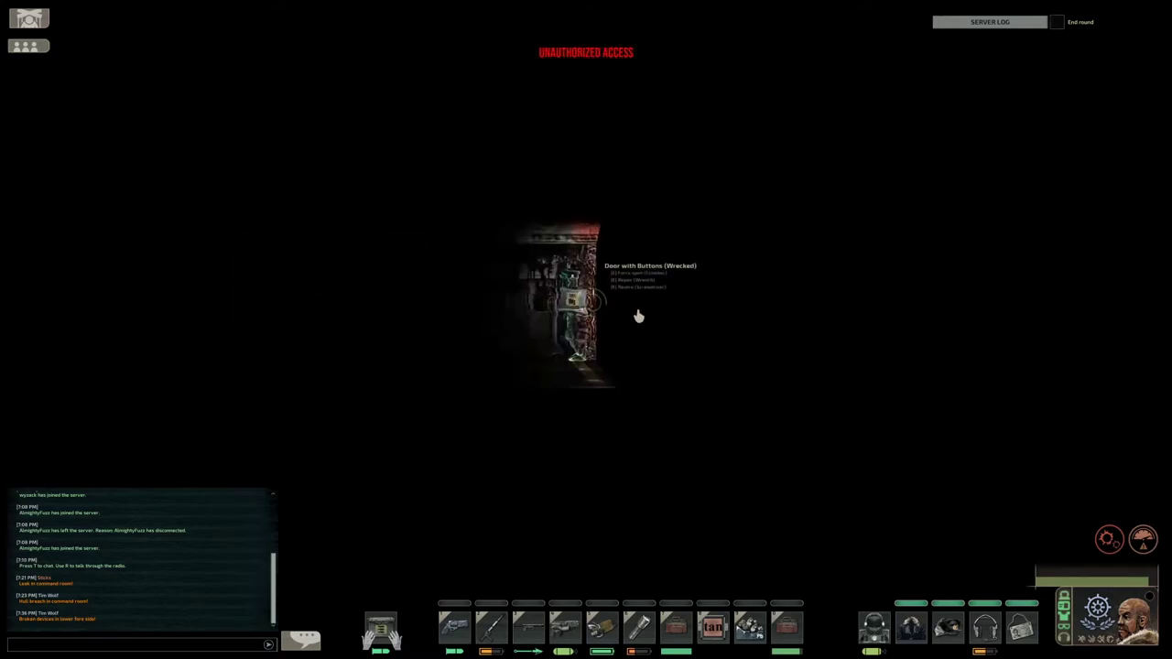
key(a)
click(592, 363)
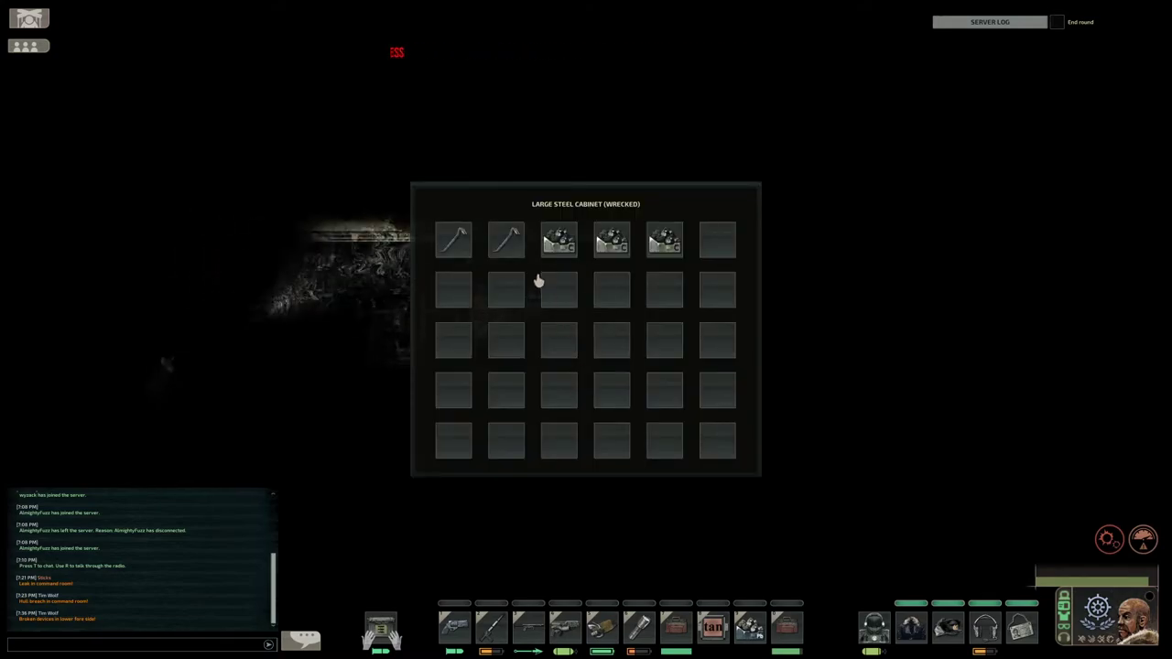
click(858, 339)
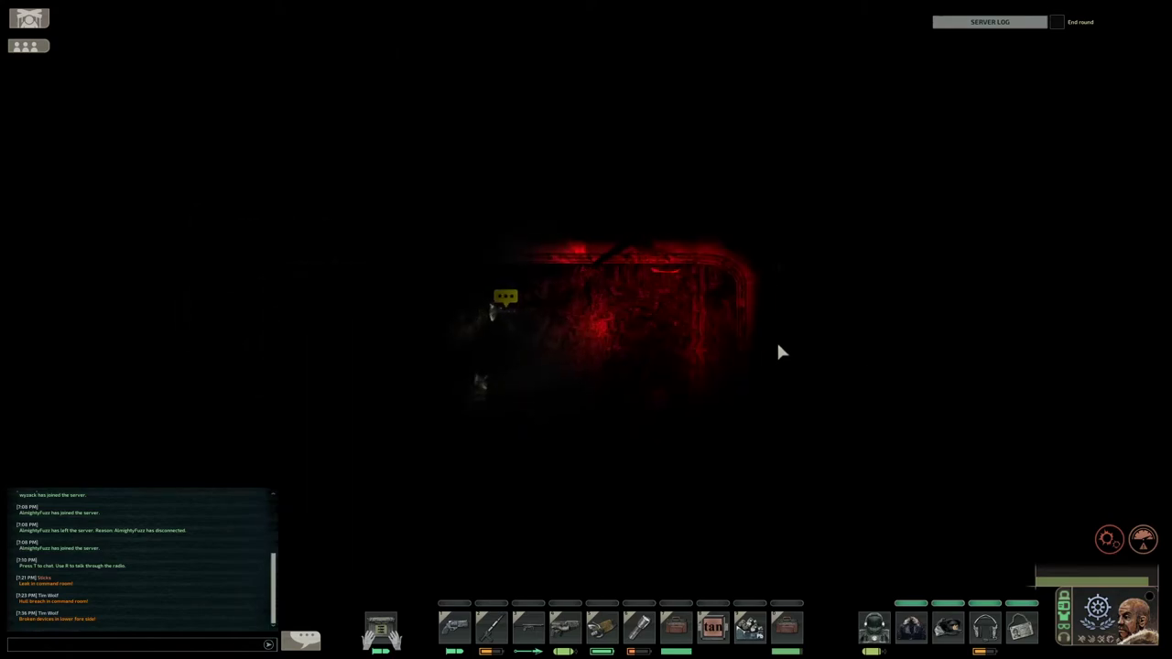
- Check the wrecked railgun shell rack in the red-lit rooms and close it
key(d)
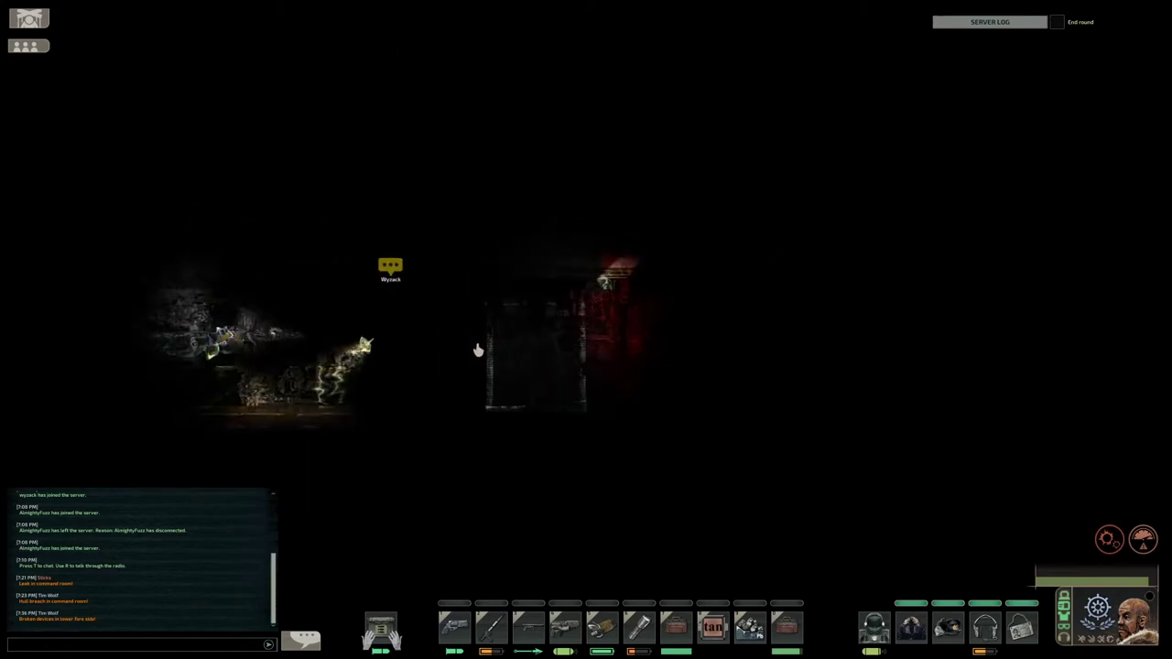
key(d)
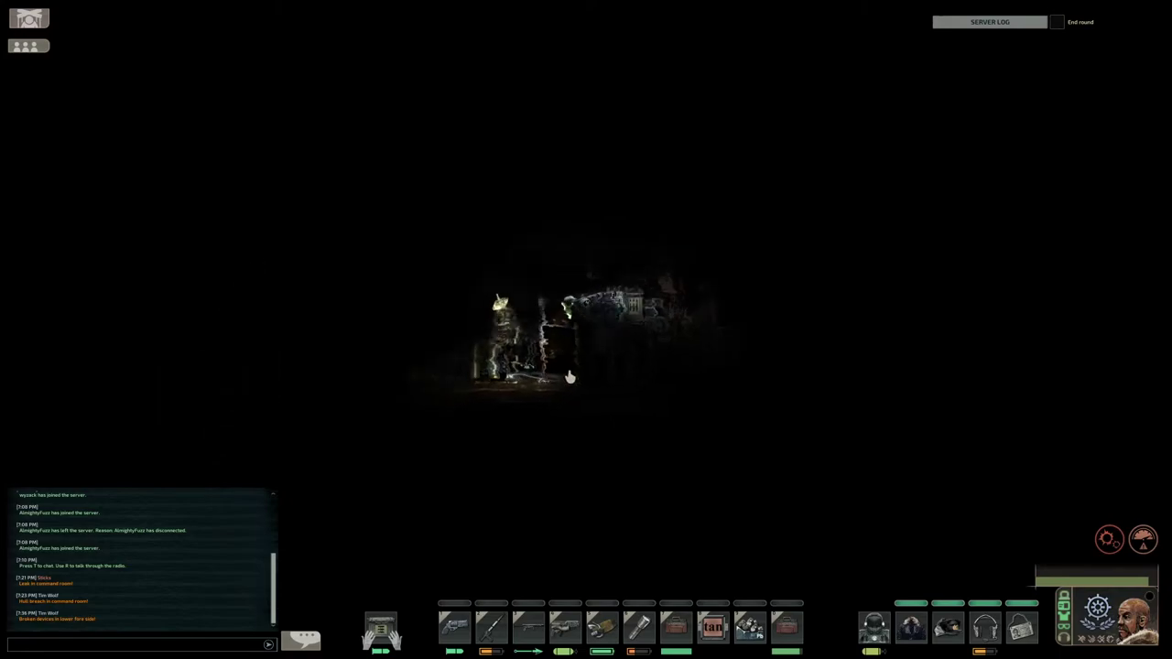
key(d)
click(577, 366)
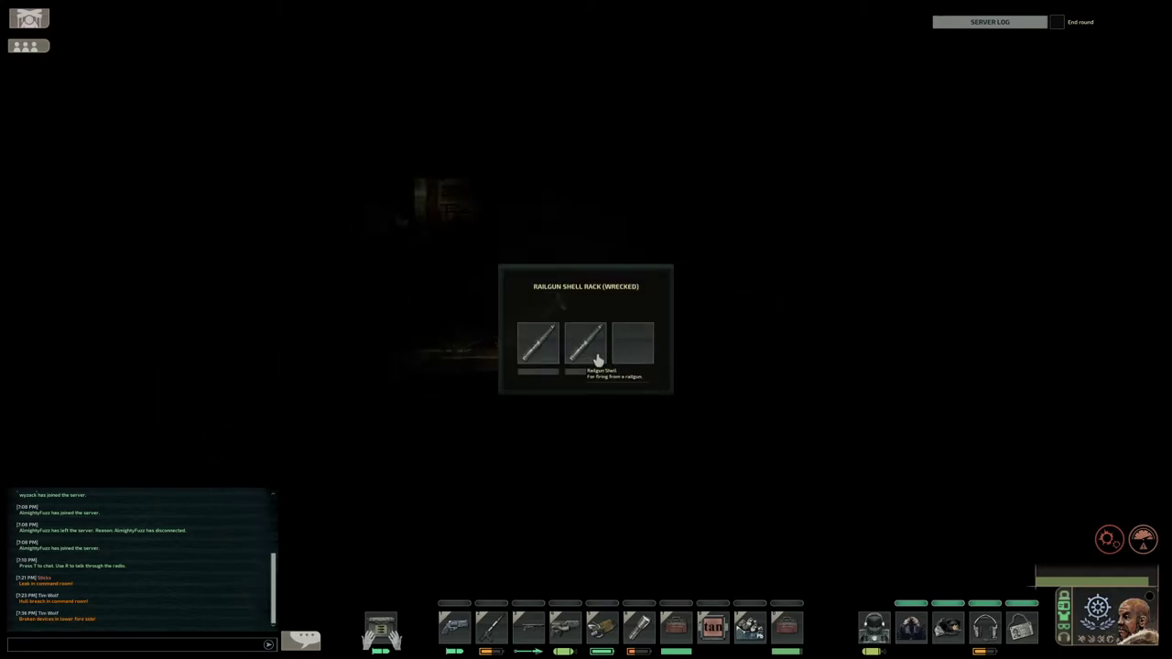
key(Escape)
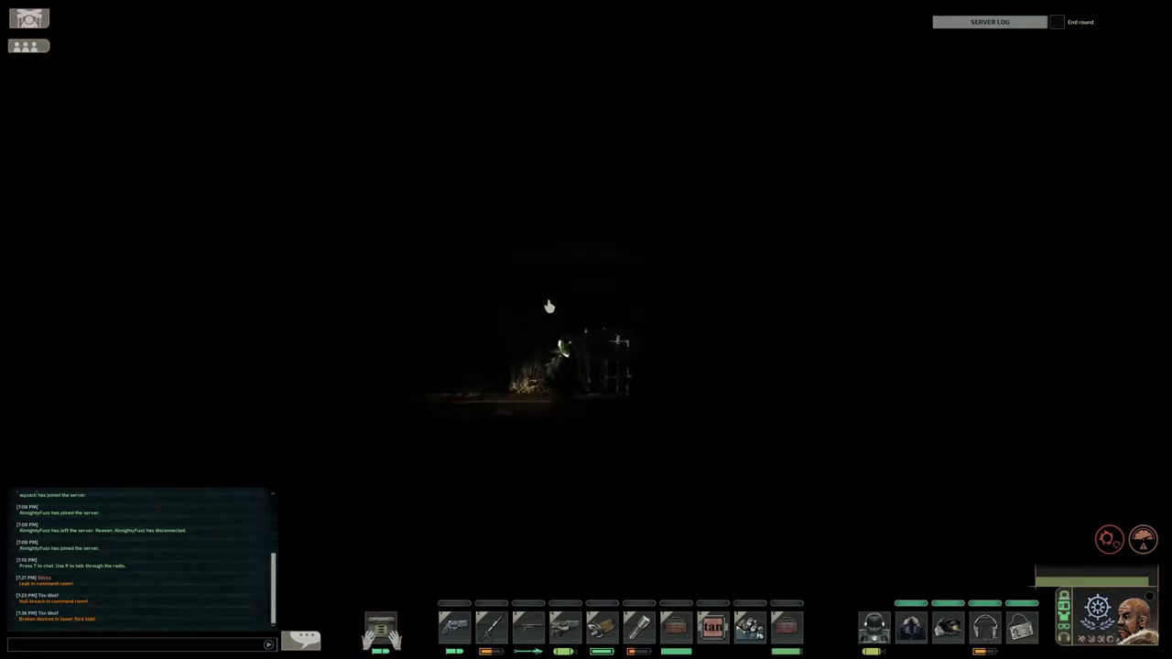
key(a)
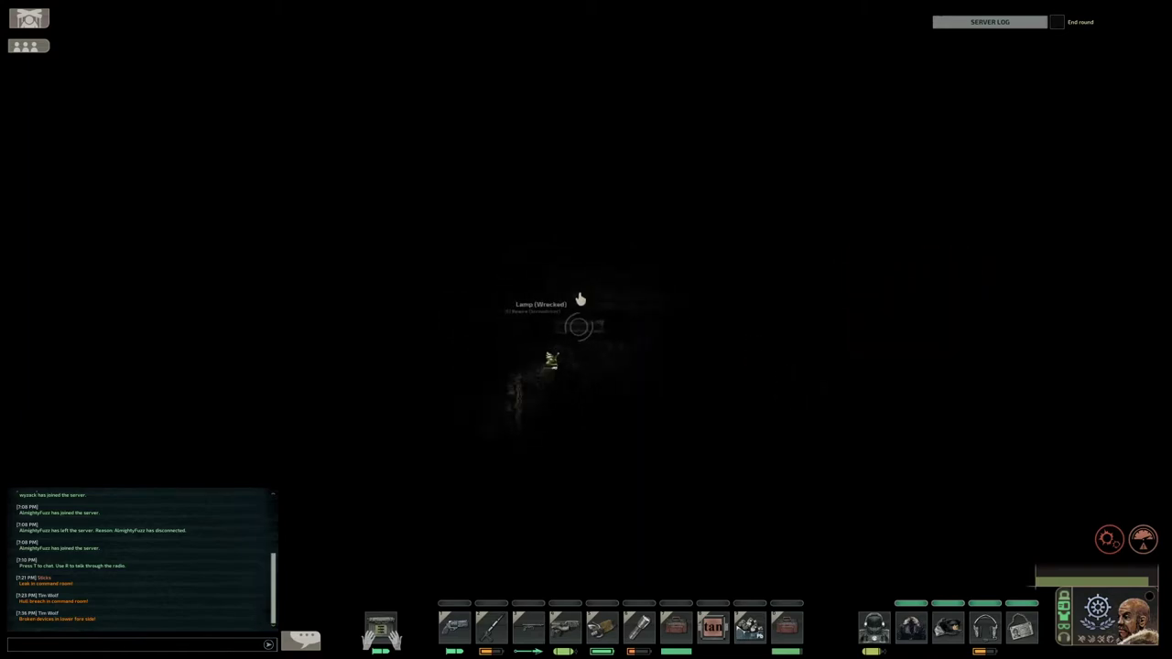
- Climb the wrecked ladder and leave the wreck into open water
key(w)
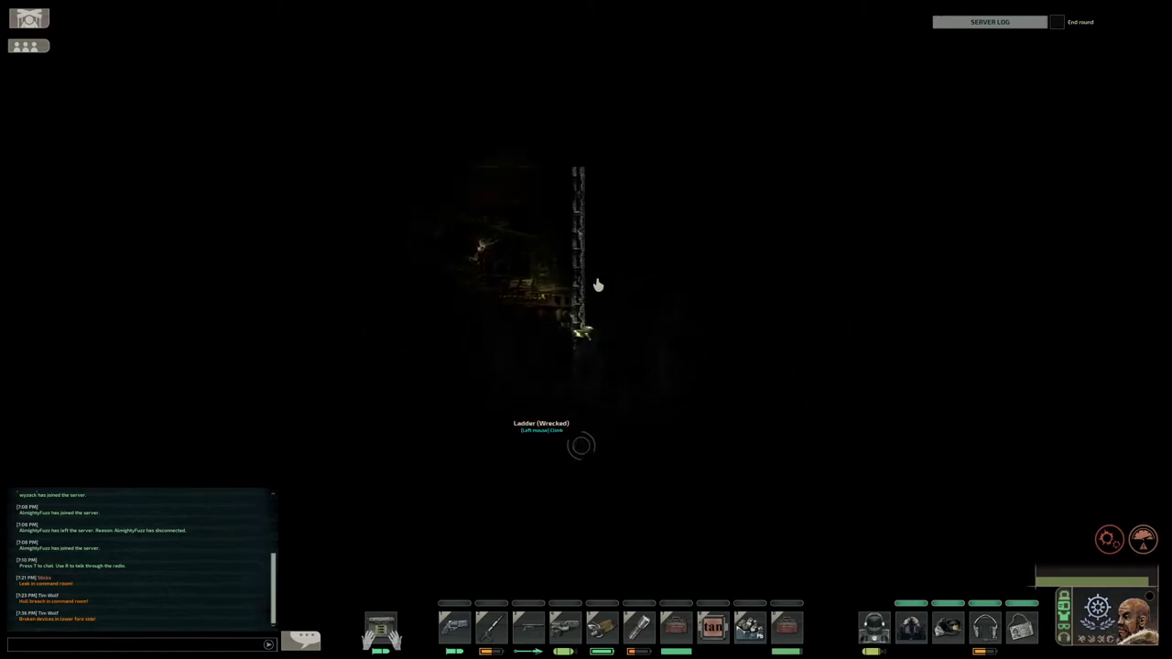
key(s)
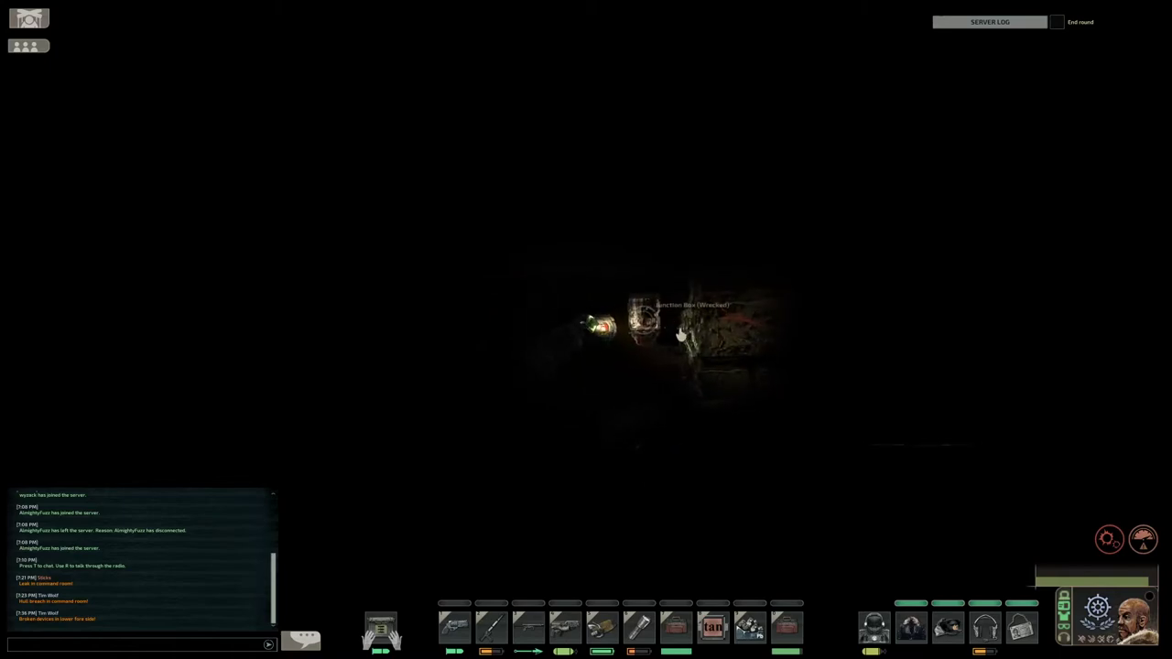
key(s)
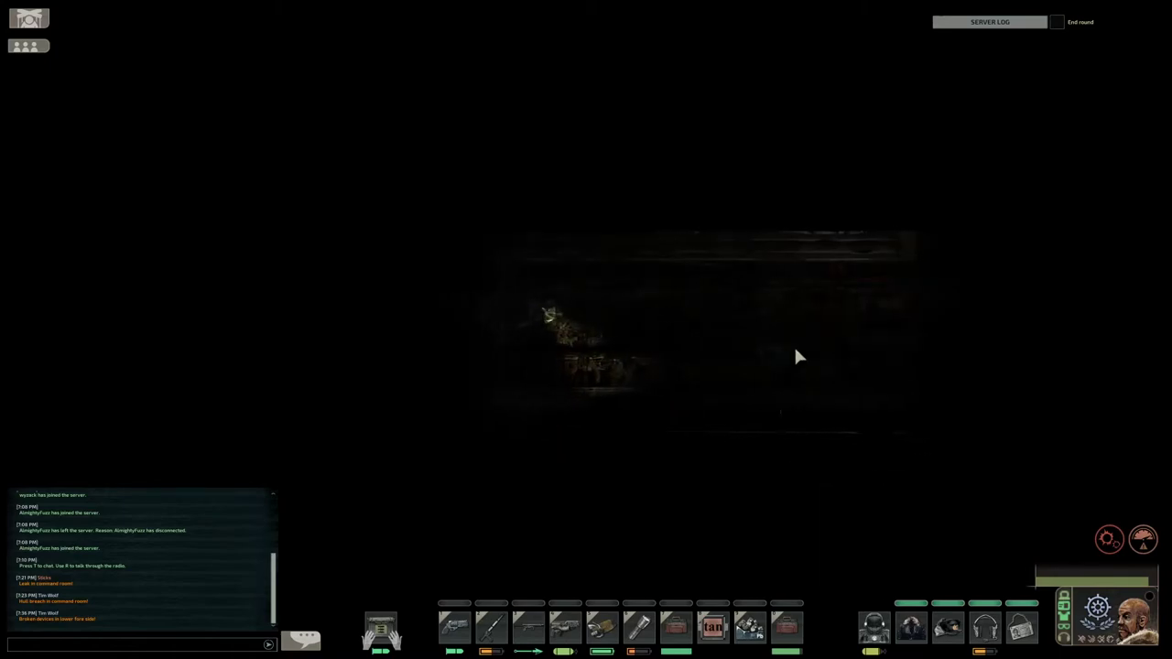
key(s)
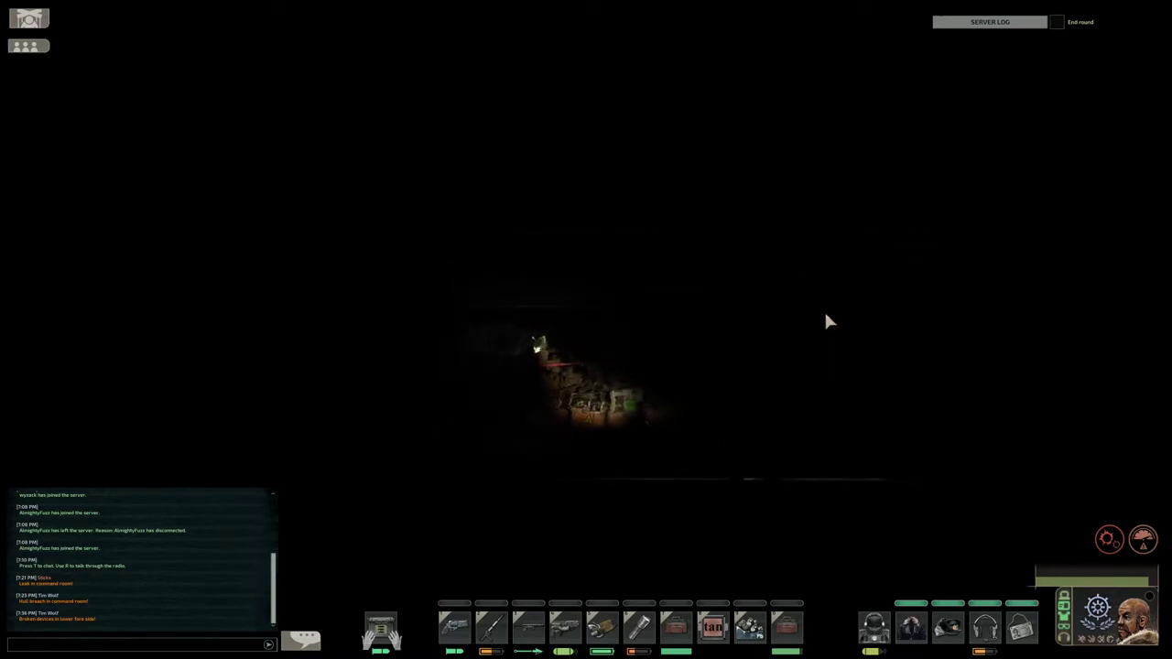
key(w)
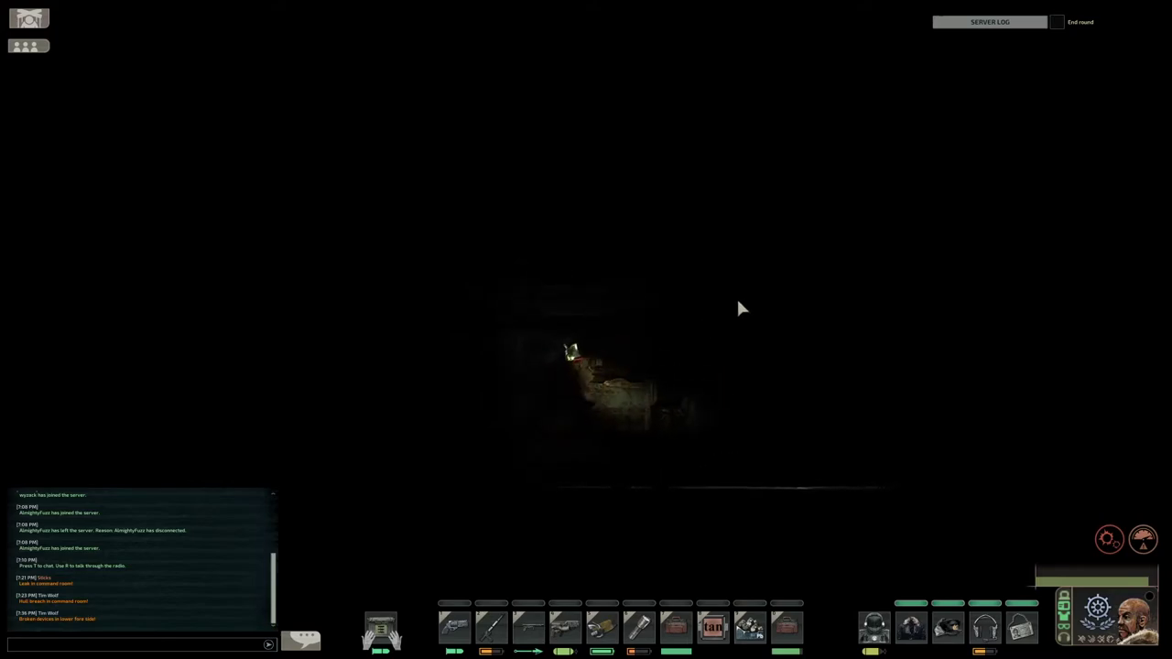
key(s)
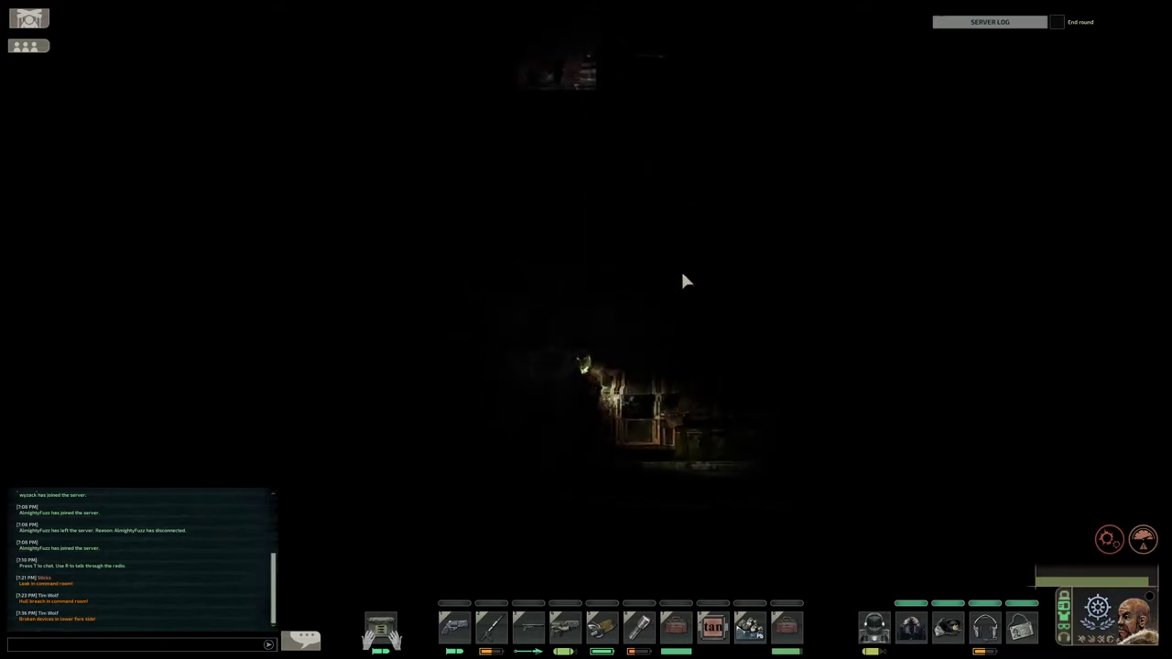
key(w)
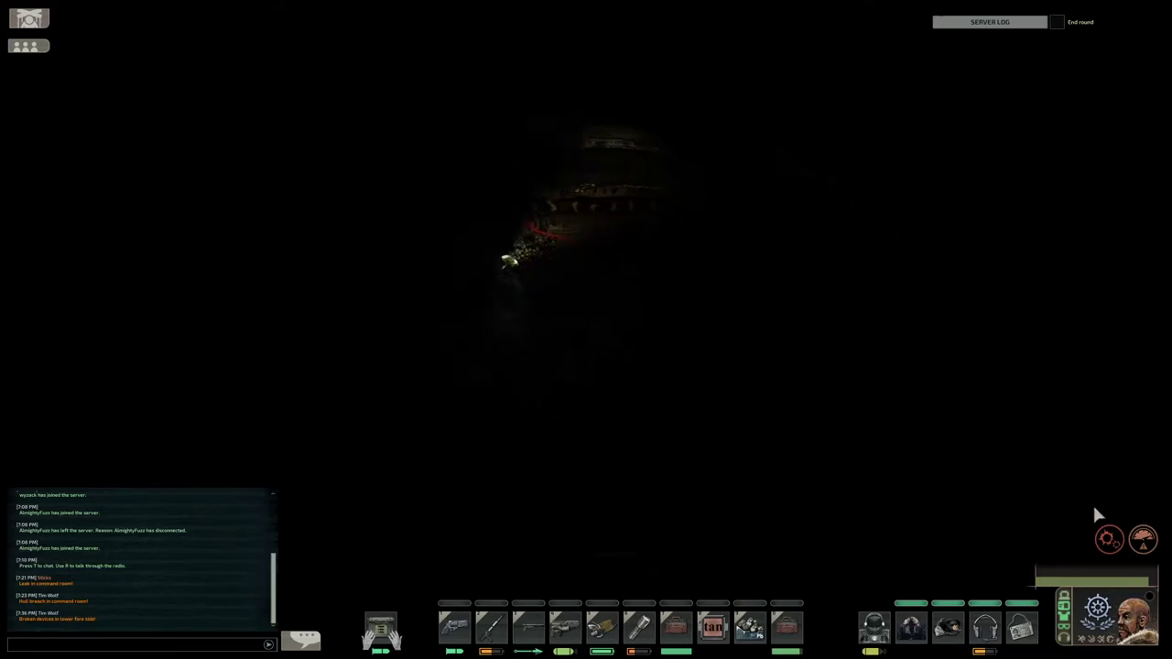
key(w)
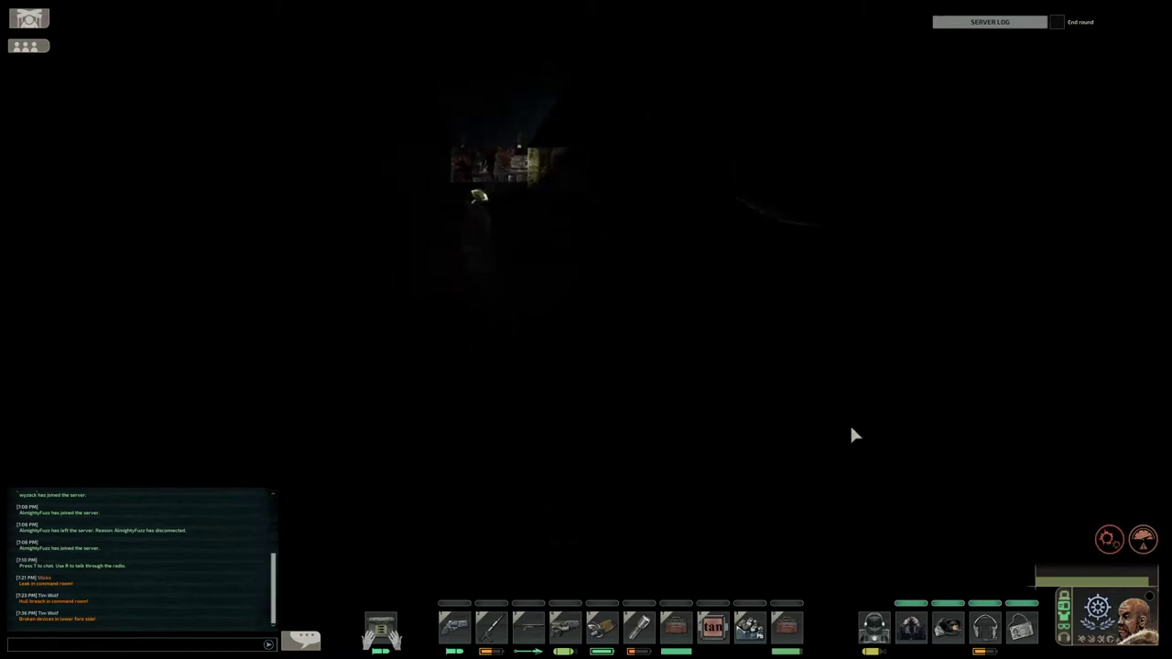
- Swim alongside the crewmate past the cave rock to the submarine hull
key(w)
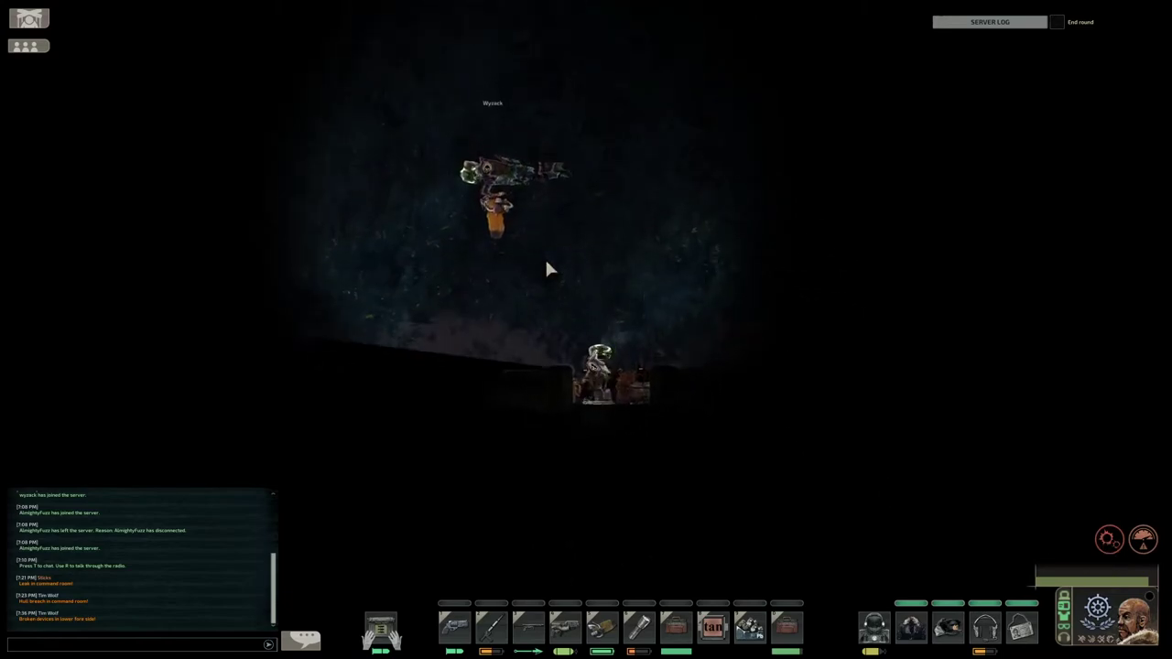
key(w)
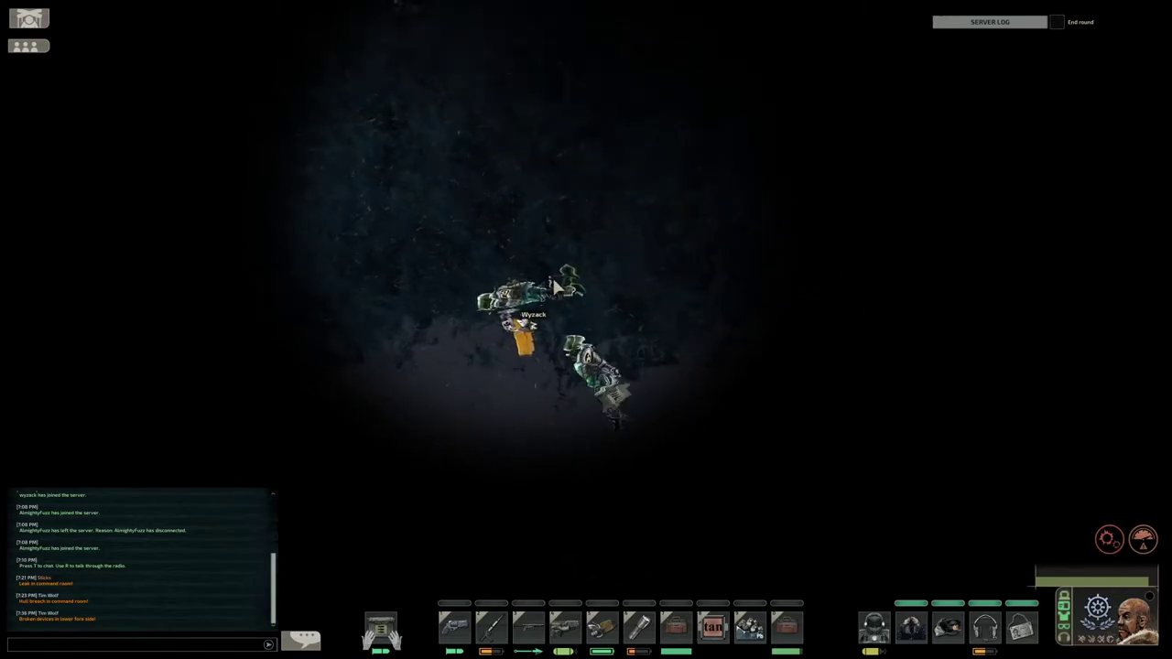
key(w)
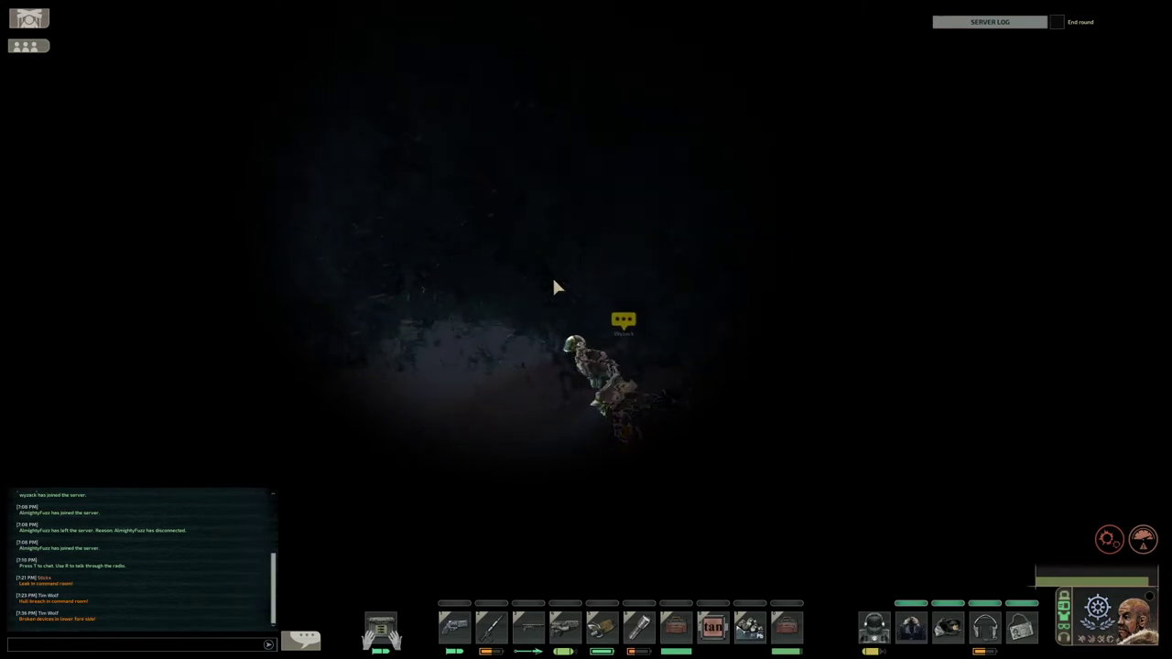
key(w)
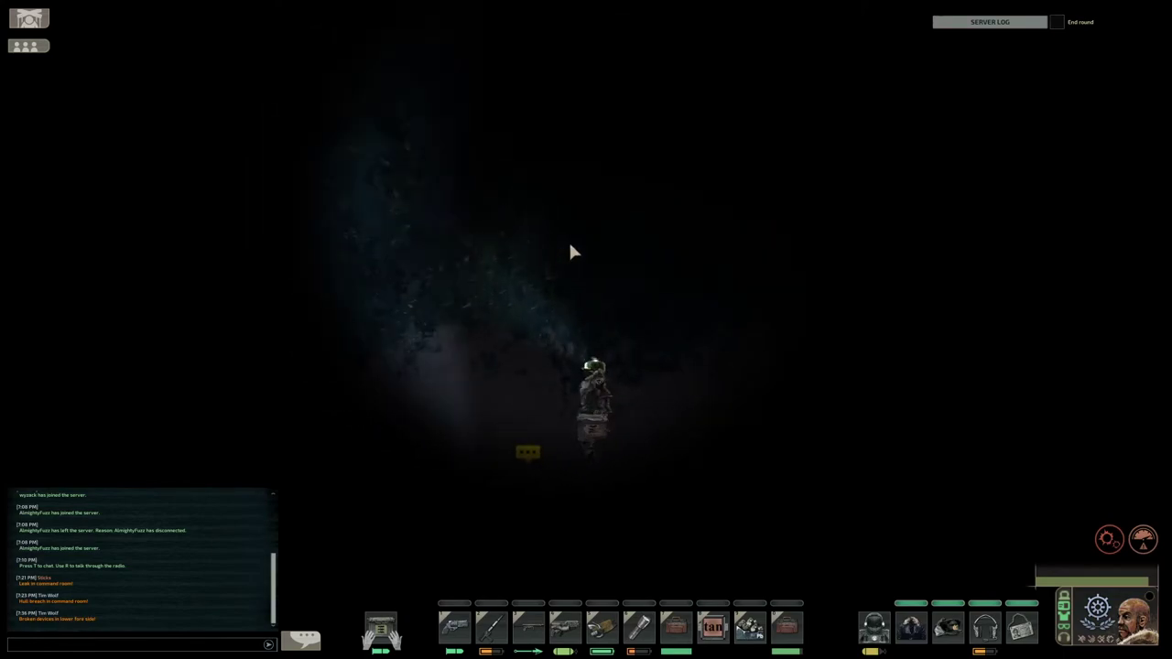
key(w)
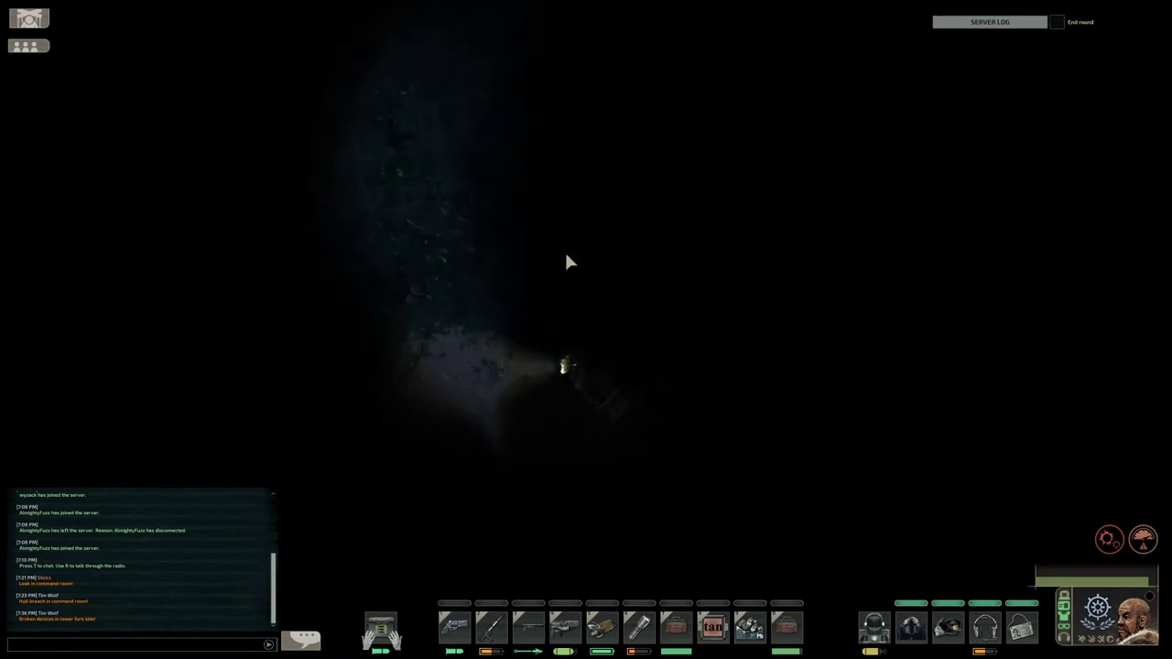
key(w)
key(w)
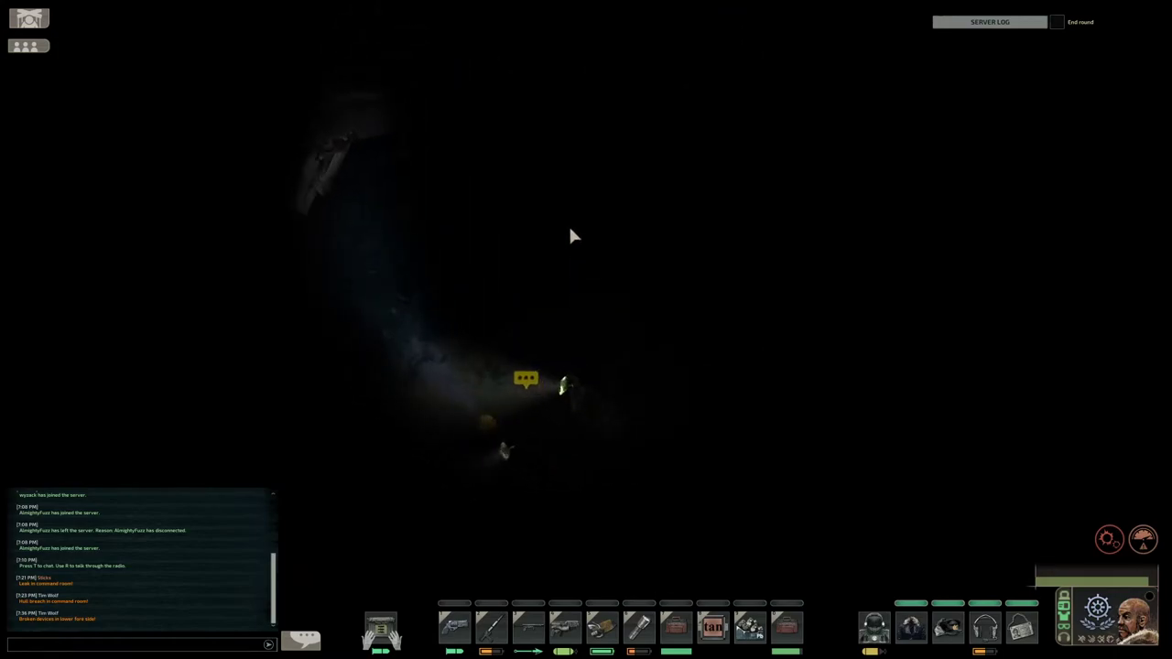
key(s)
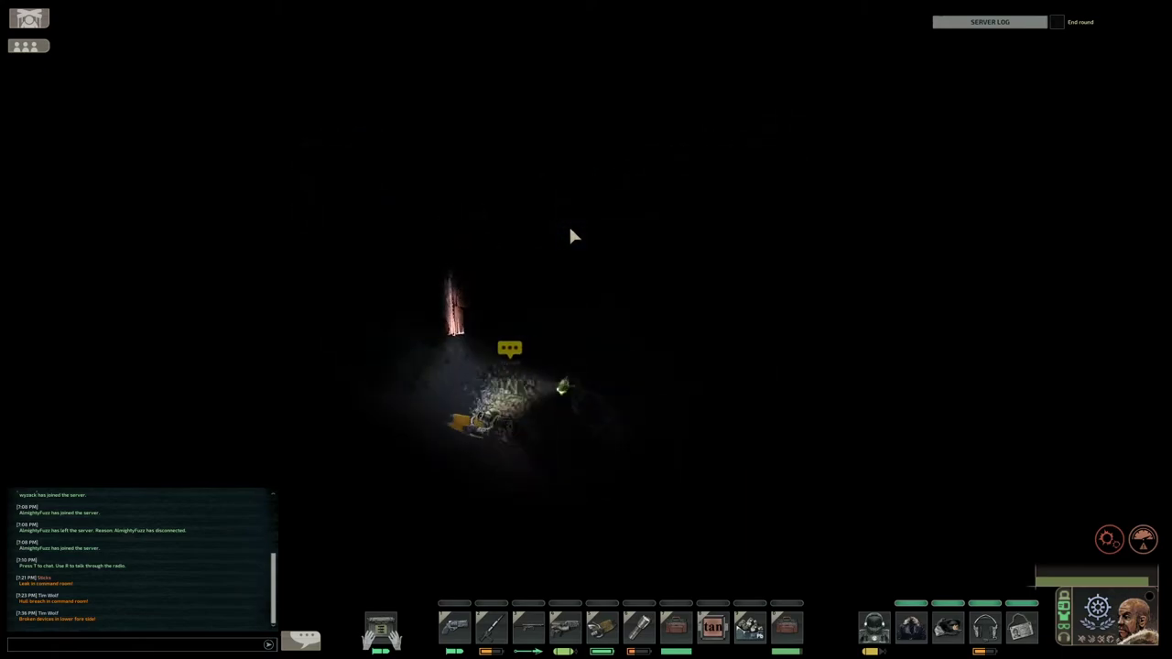
key(w)
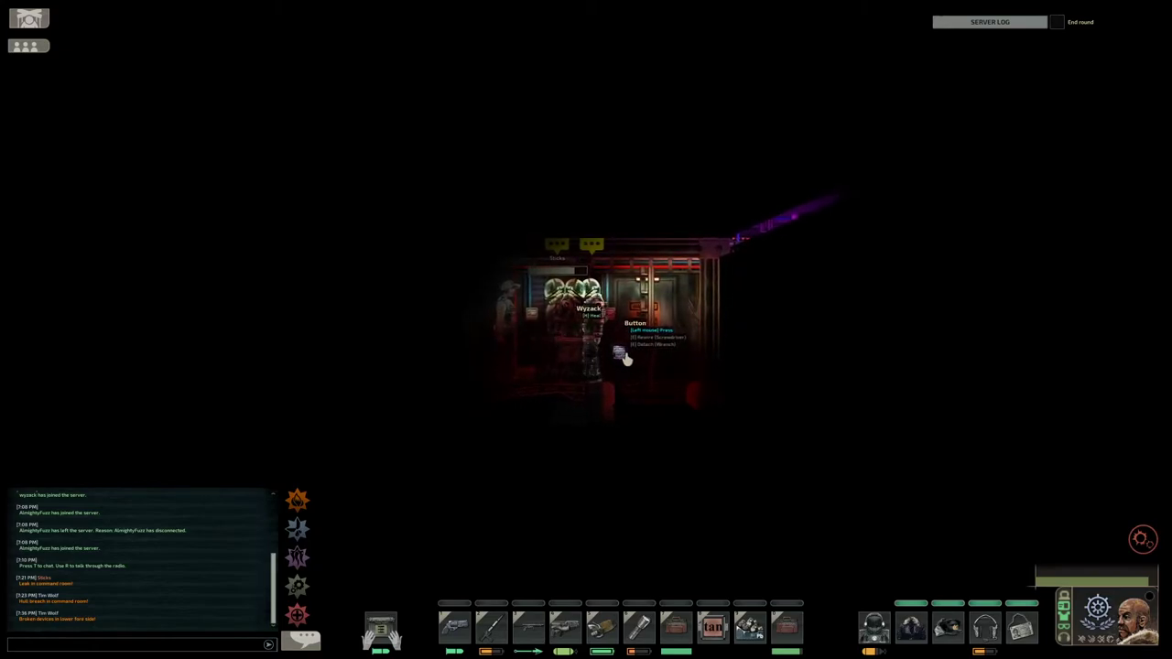
- Open the outer airlock door and the inner door into the diving suit room
click(623, 357)
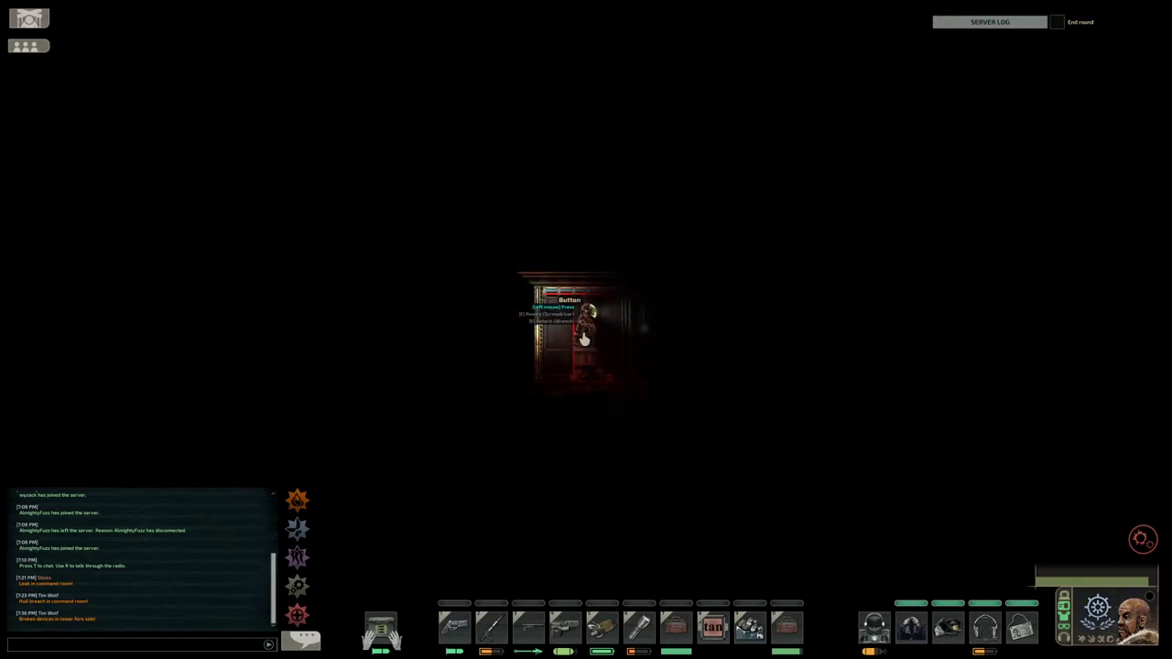
click(585, 339)
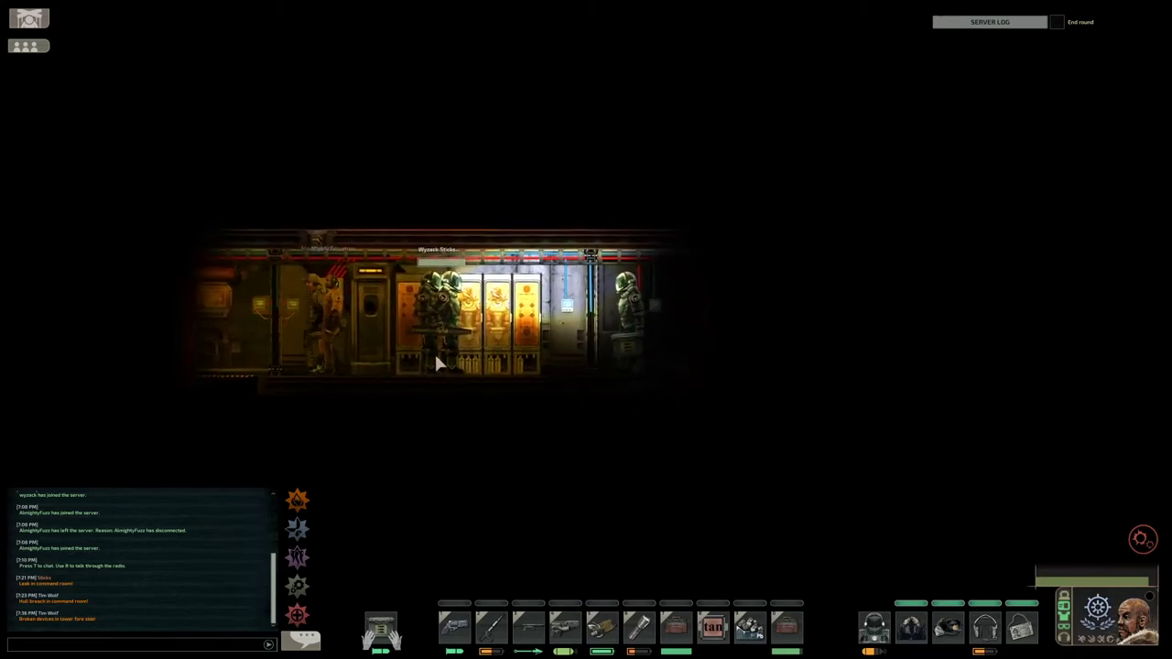
- Put the oxygen tank on the Oxygen Tank Shelf and store the diving suit in its locker
click(630, 371)
click(784, 627)
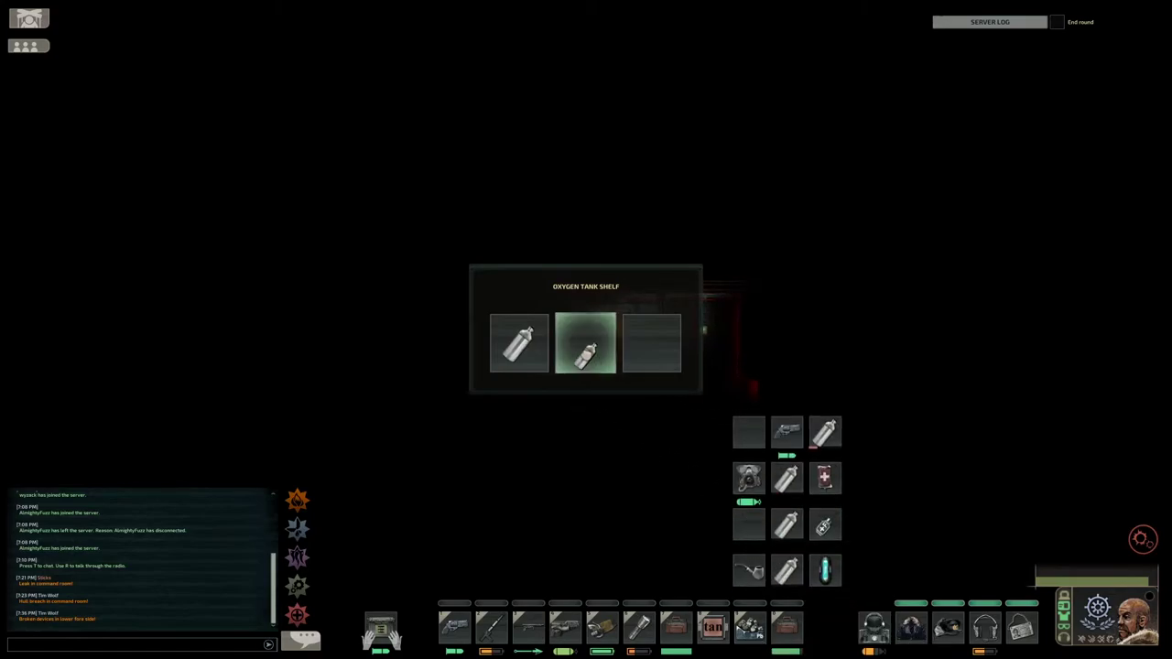
drag(675, 451, 584, 344)
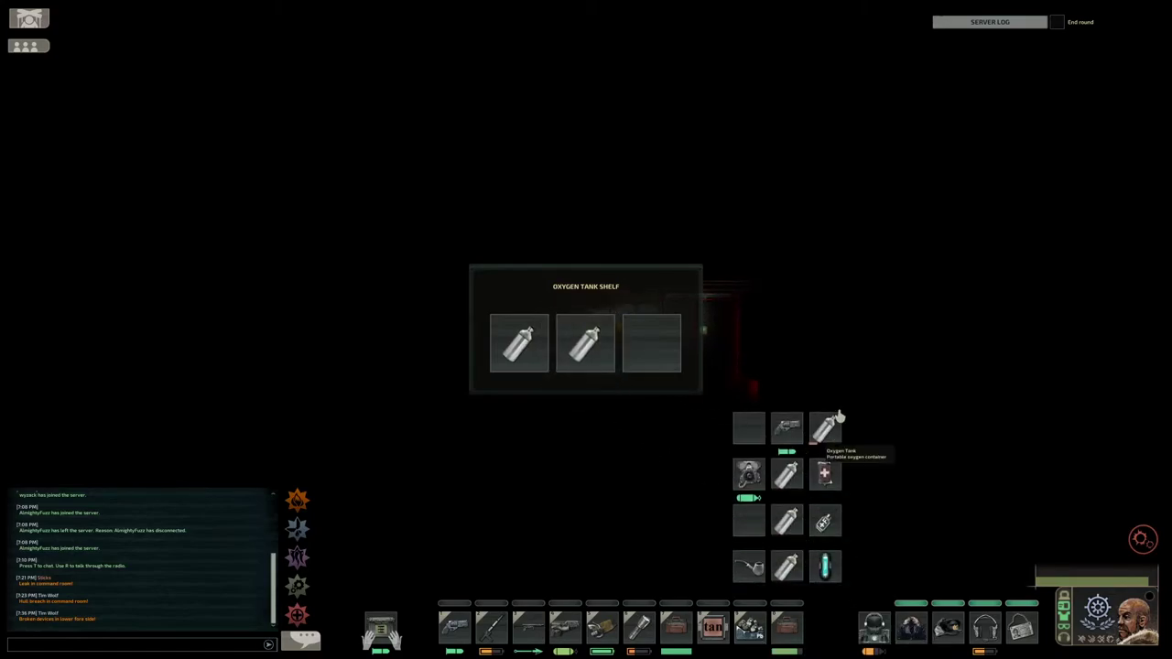
click(877, 630)
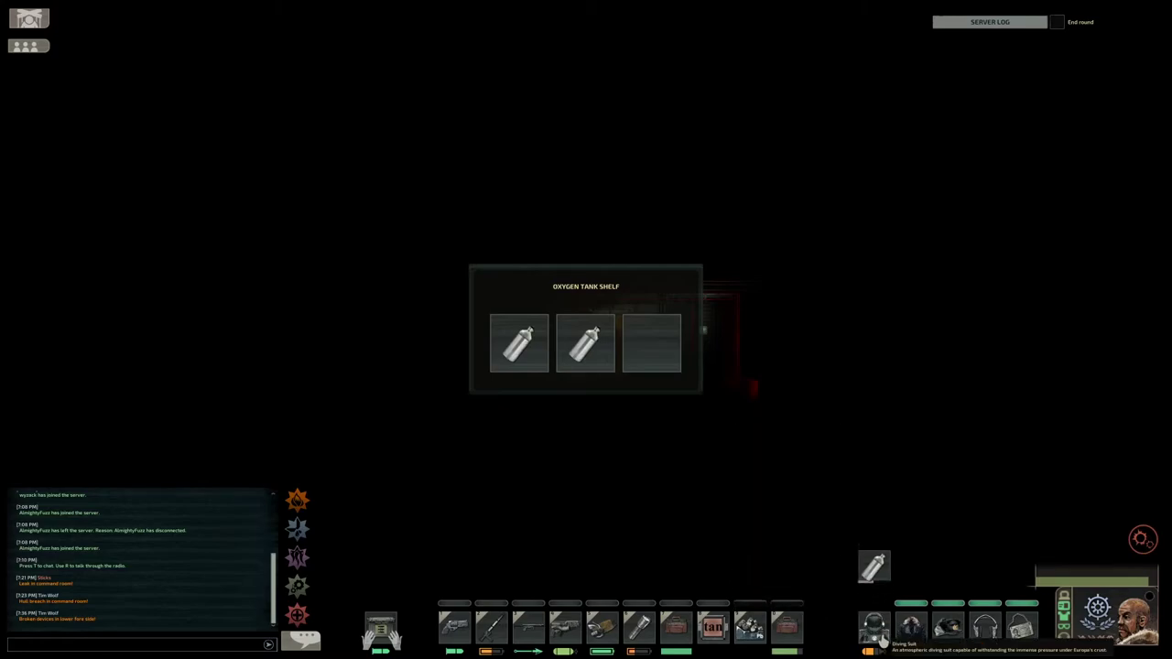
key(d)
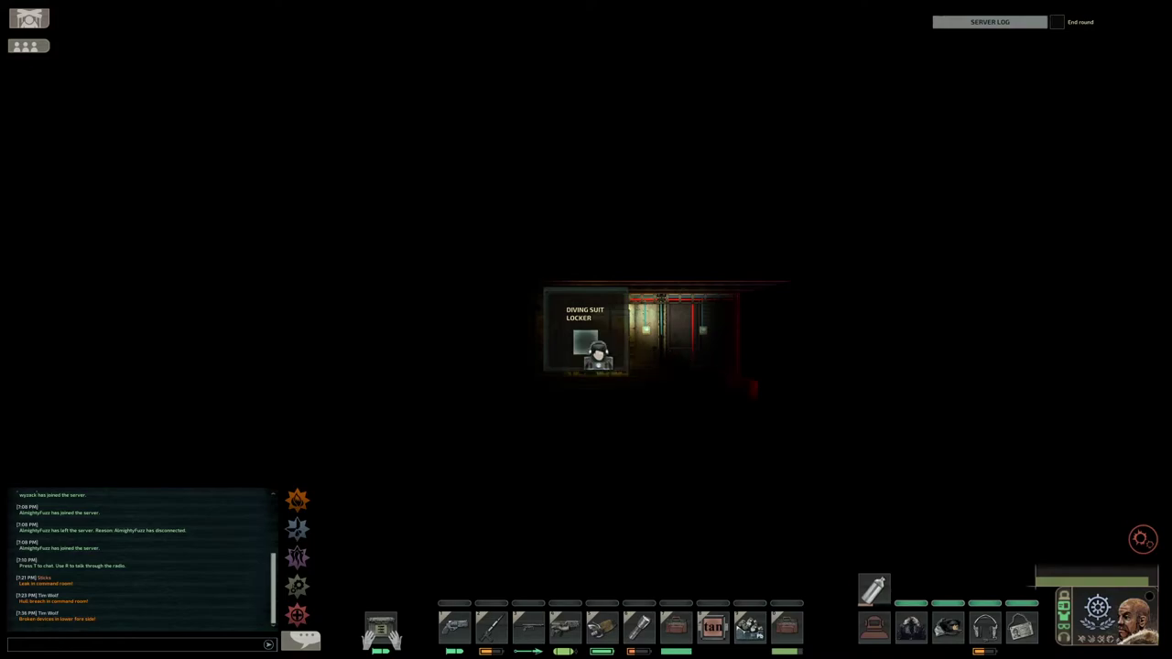
drag(600, 355, 596, 352)
- Walk through the medical room and climb the ladder to the Supplies deck's steel cabinet
key(a)
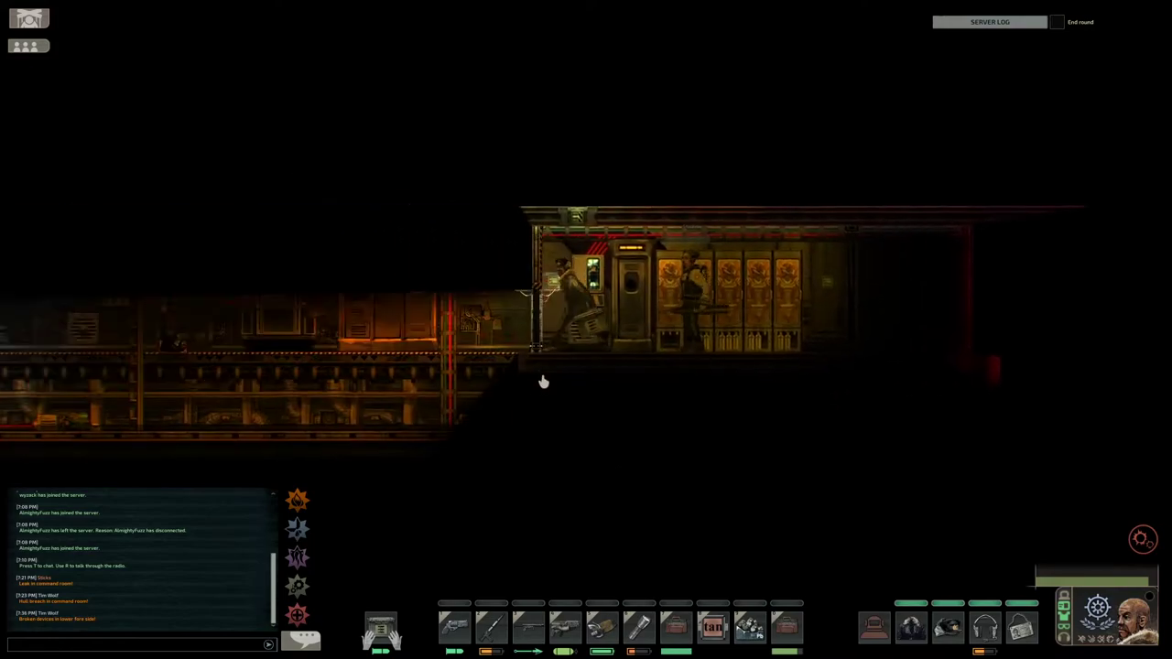
key(a)
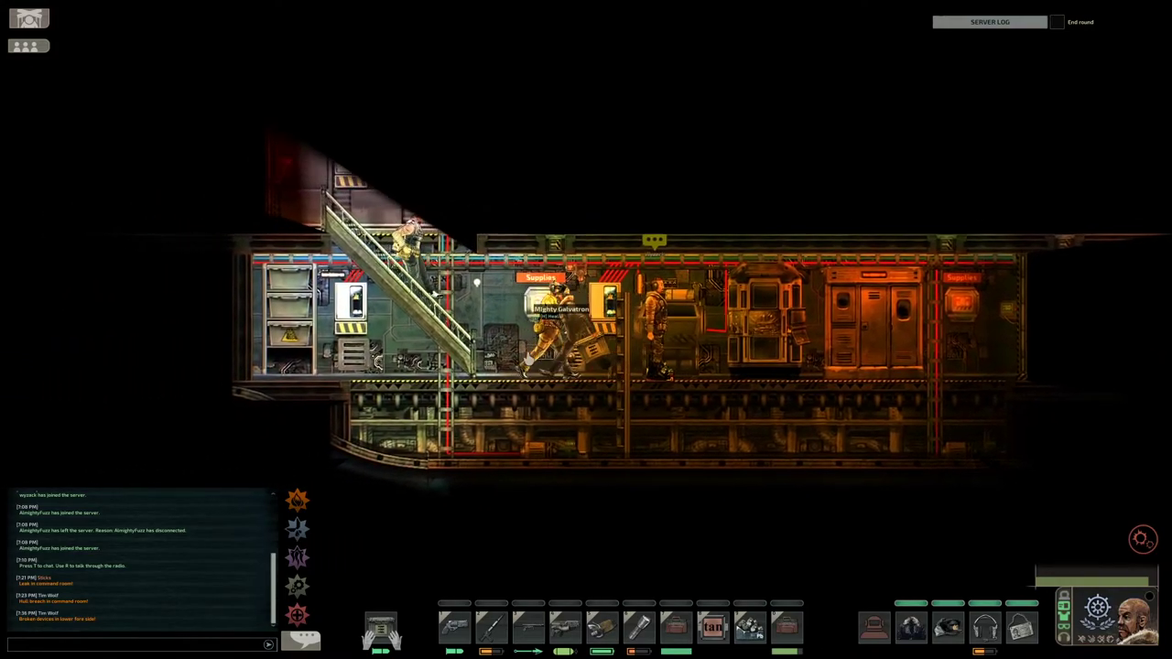
key(a)
key(w)
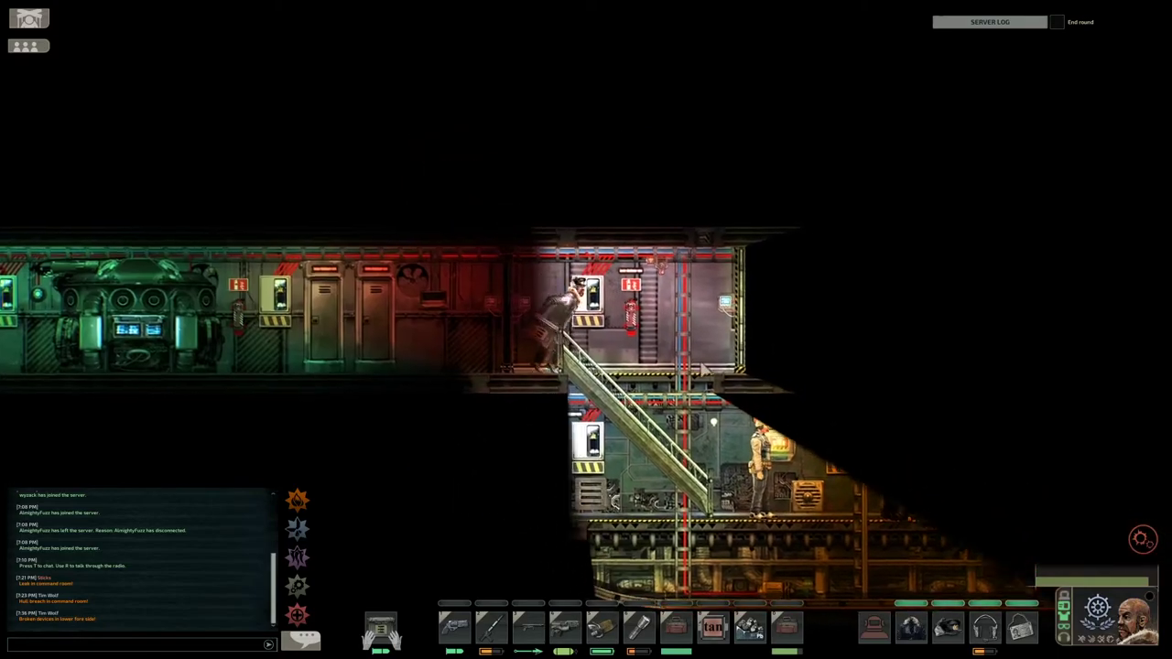
key(d)
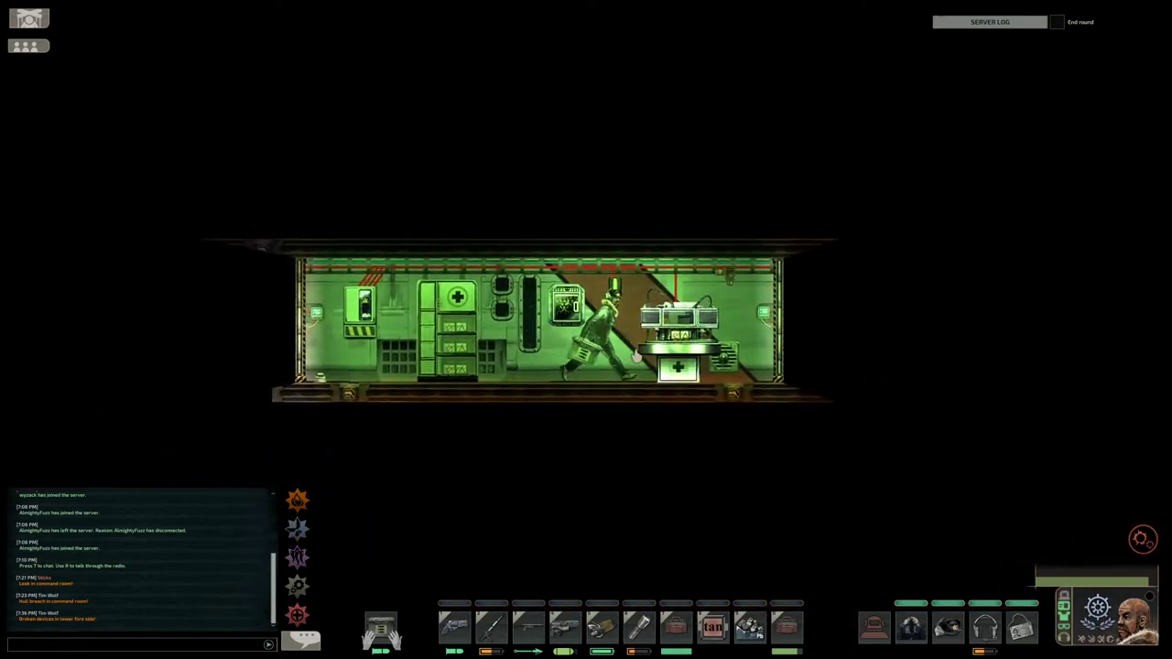
key(d)
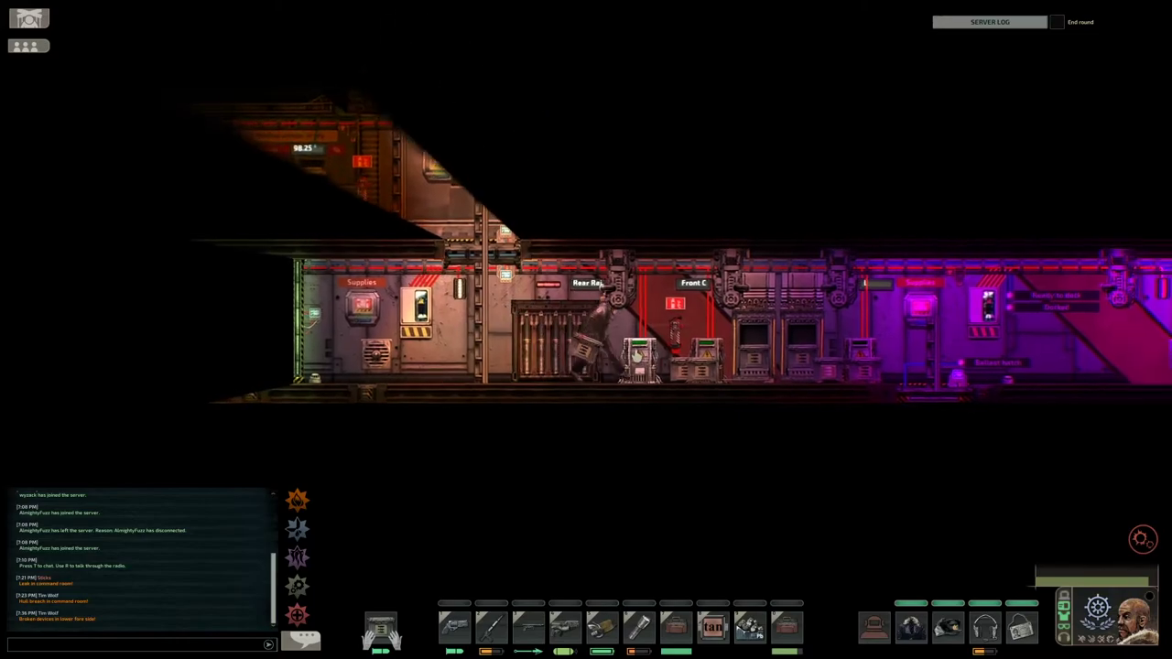
key(a)
key(w)
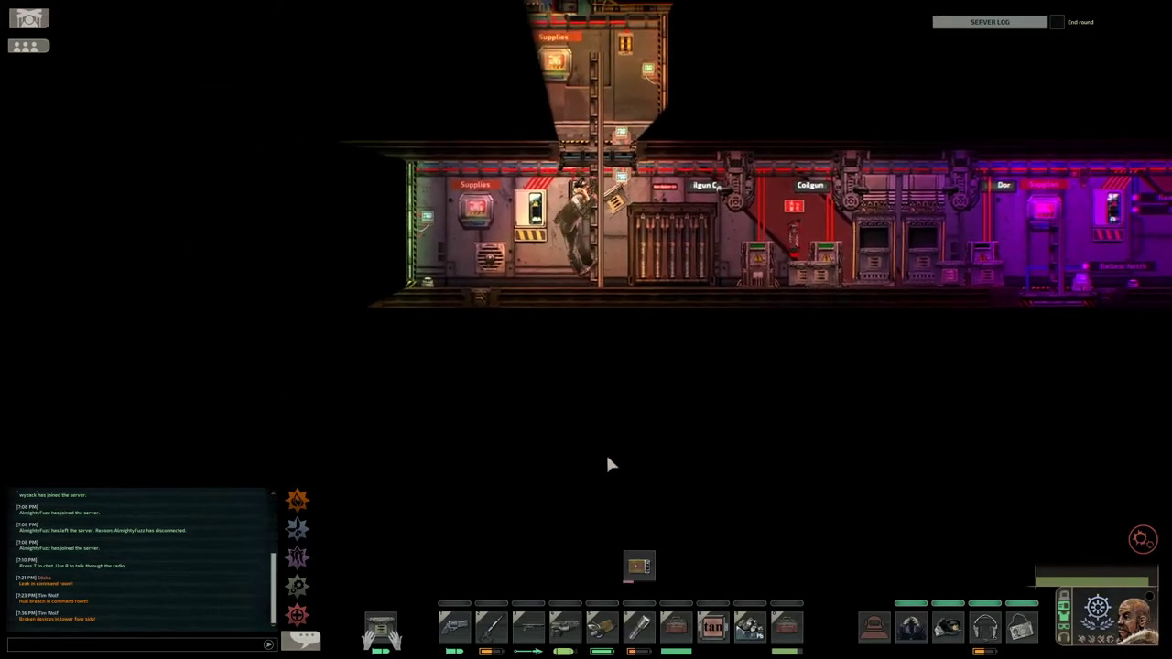
key(w)
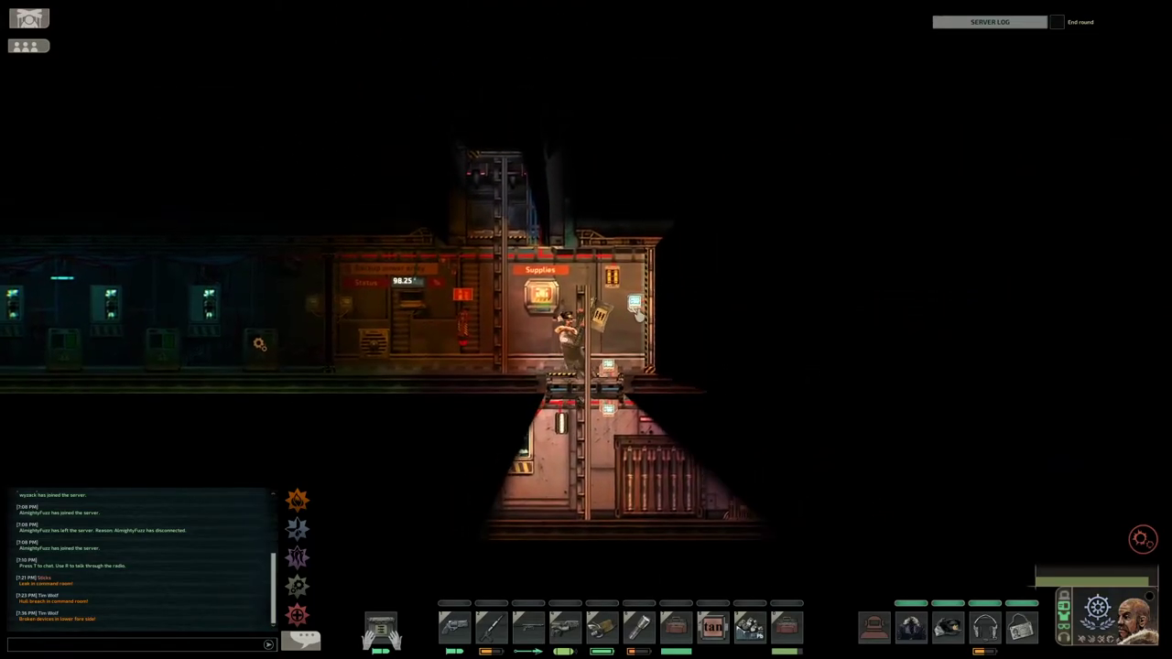
key(d)
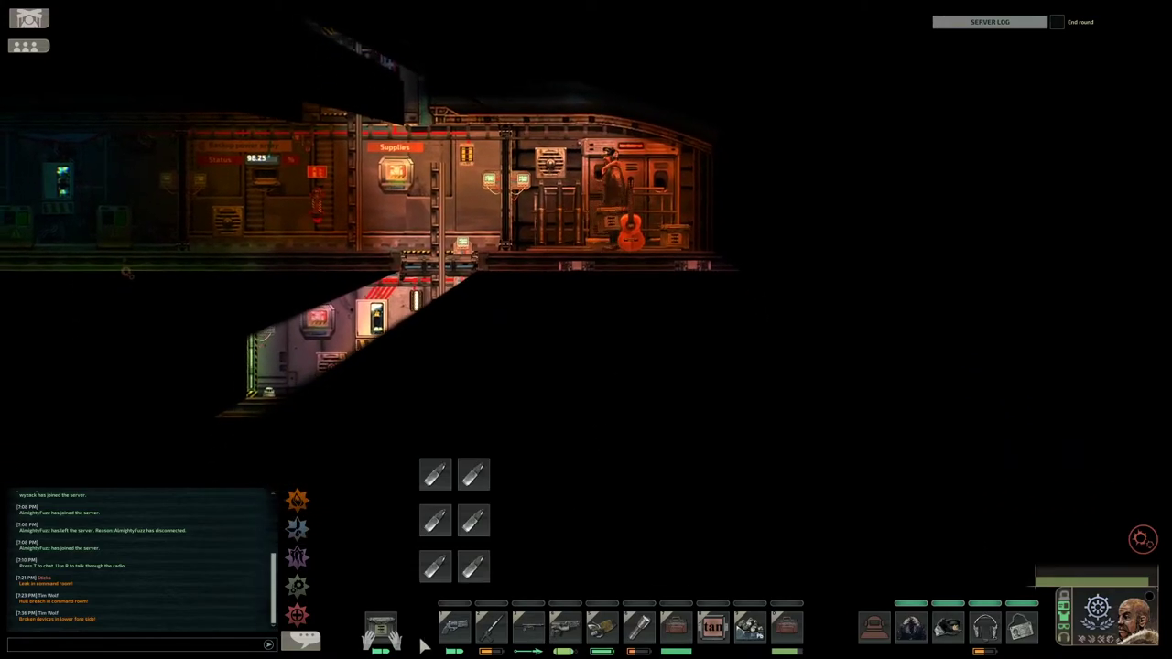
key(d)
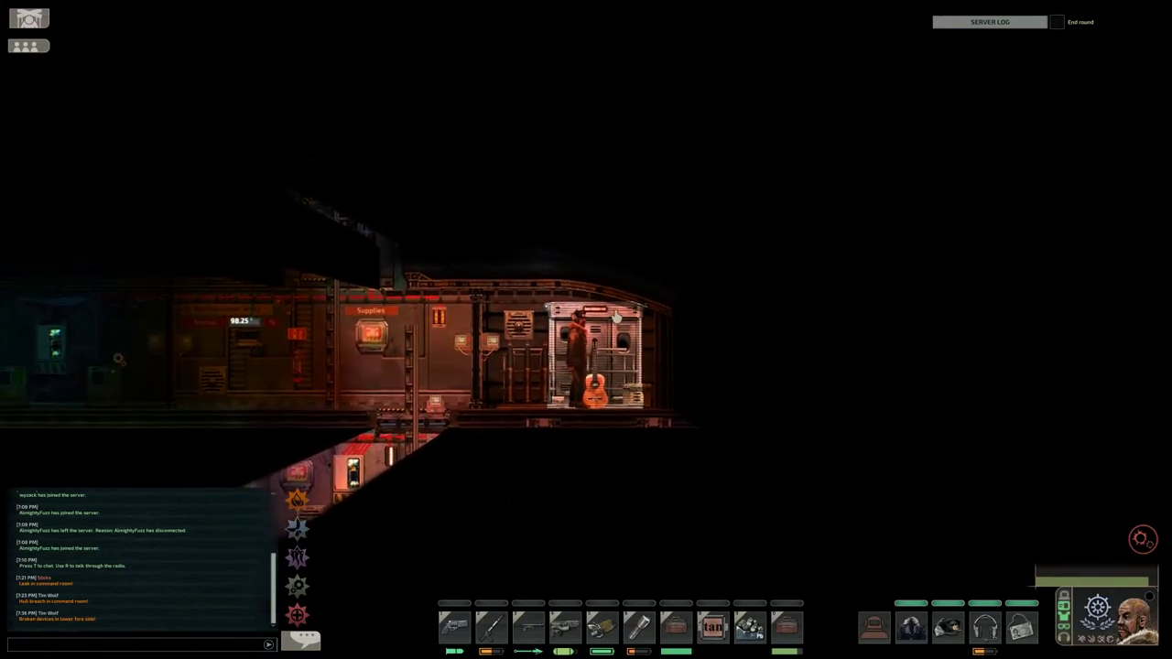
- Store the glowing power cell and revolver in the large steel cabinet, then walk left
click(616, 318)
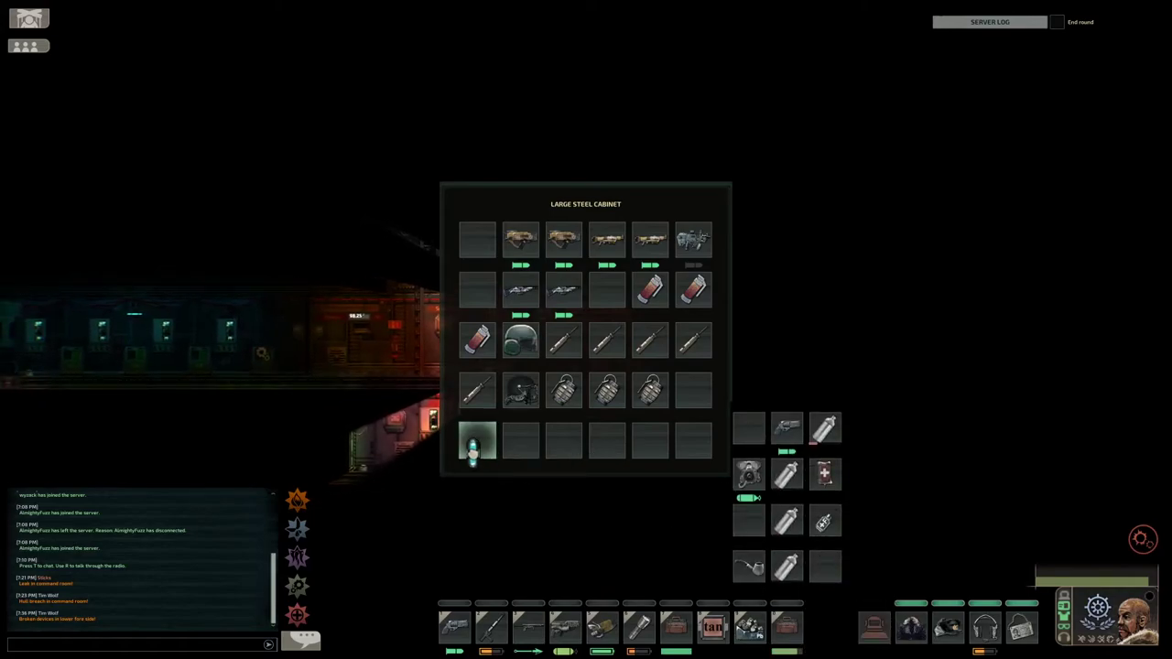
drag(473, 451, 477, 443)
click(783, 627)
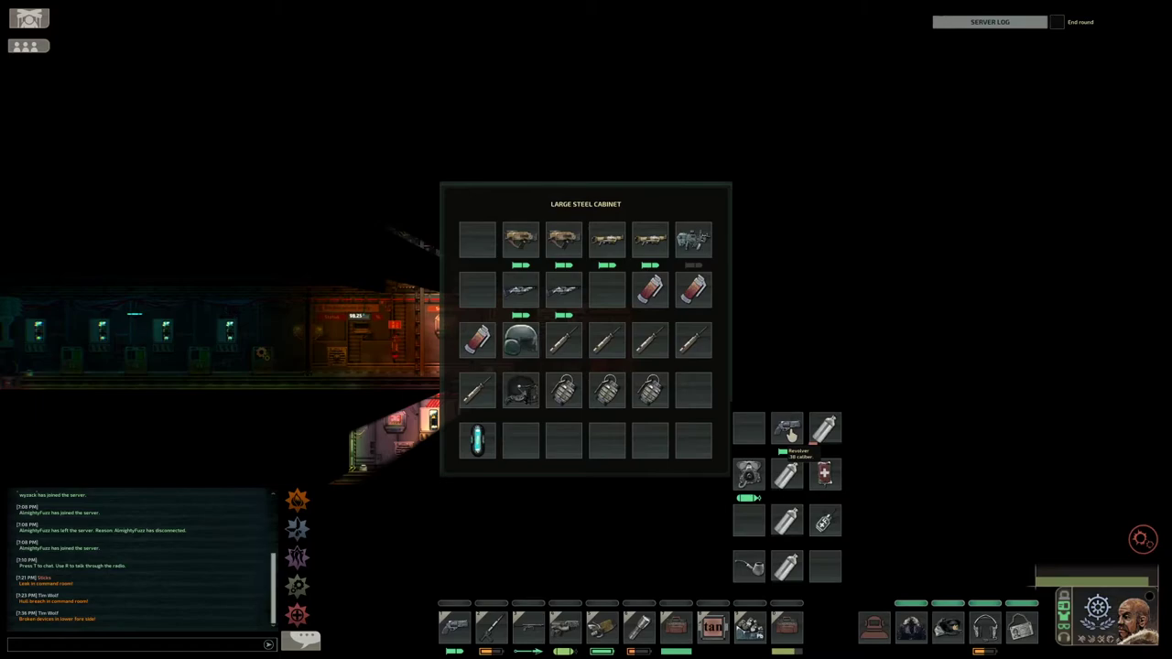
click(551, 273)
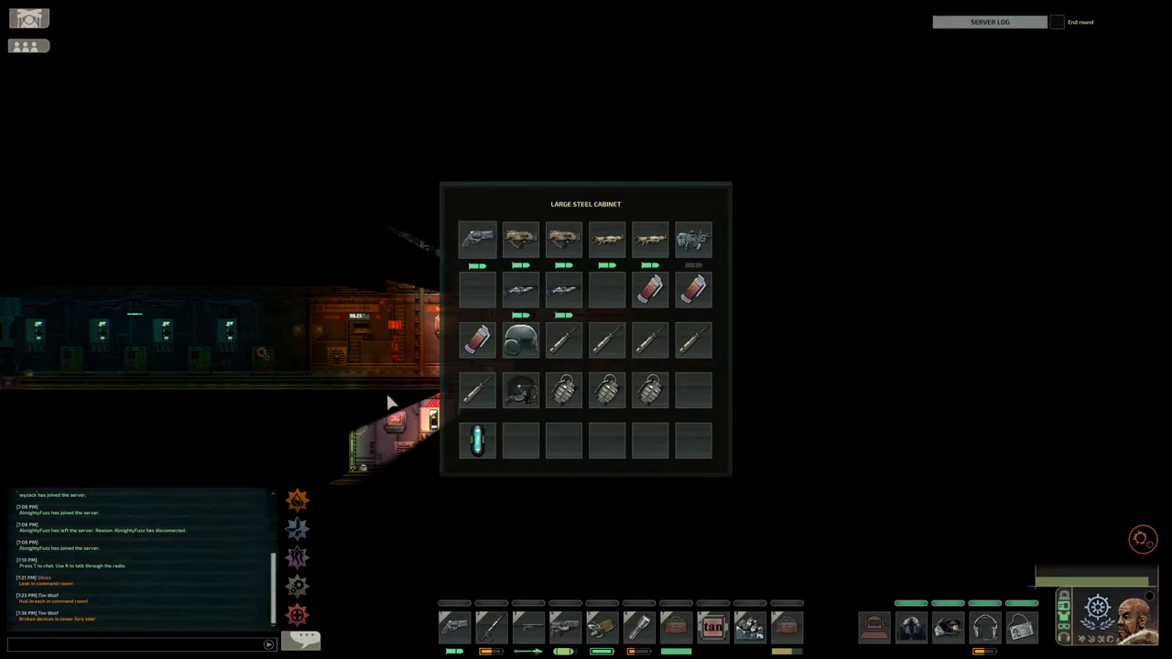
key(a)
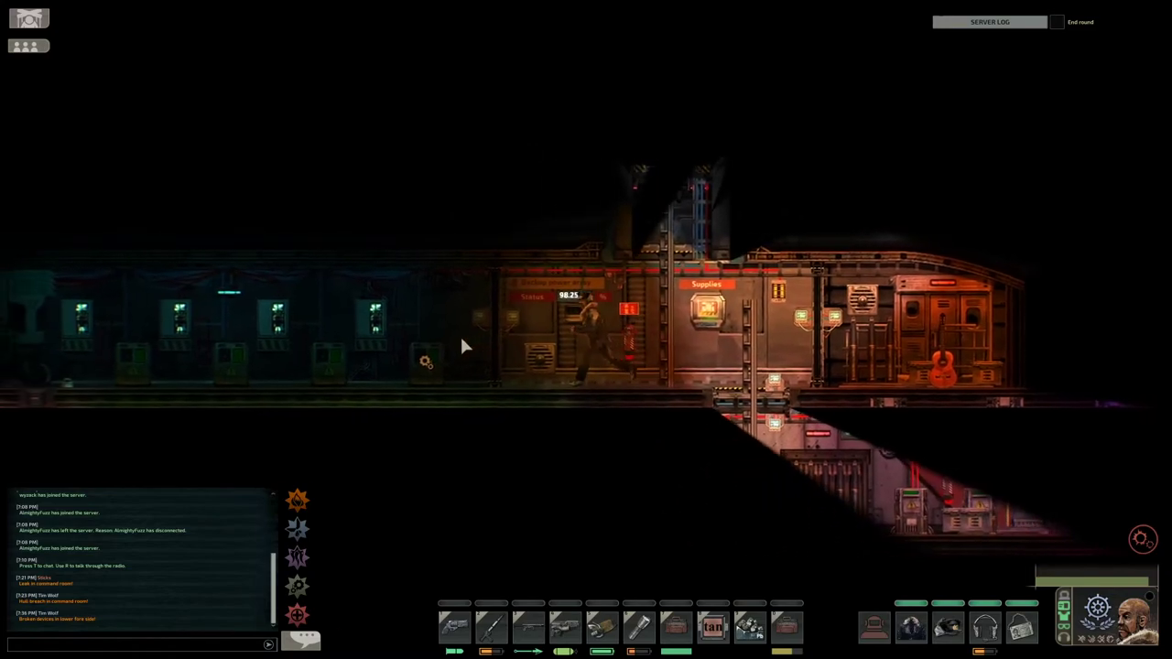
key(a)
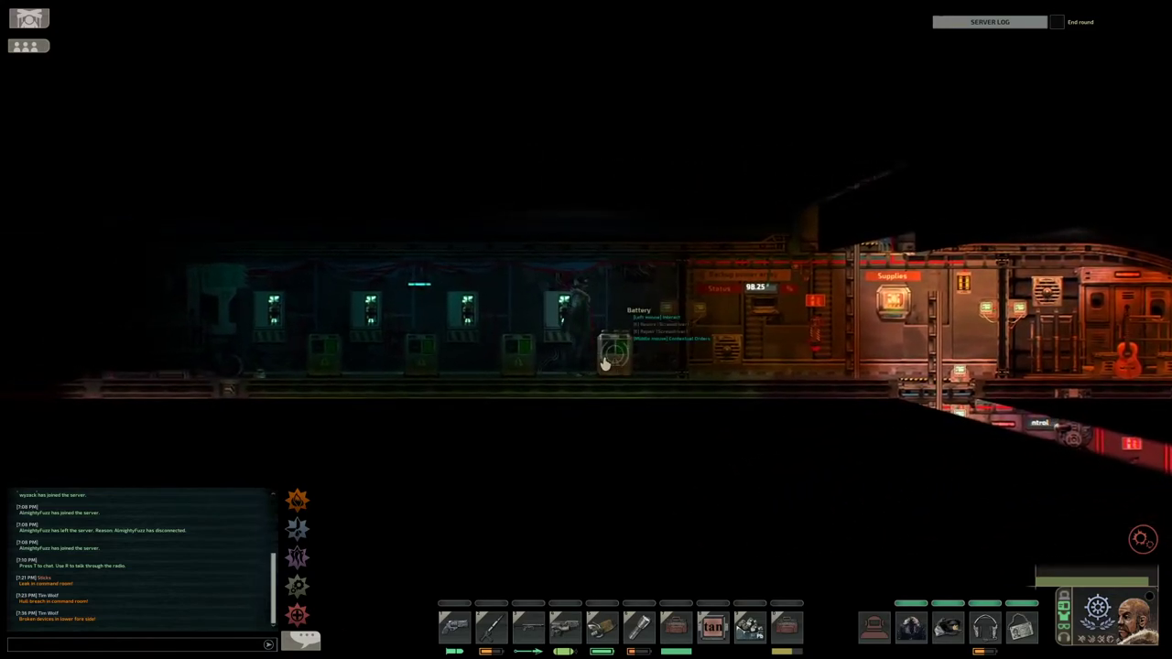
- Insert battery cells from the toolbox into the battery's charging dock slots
click(612, 355)
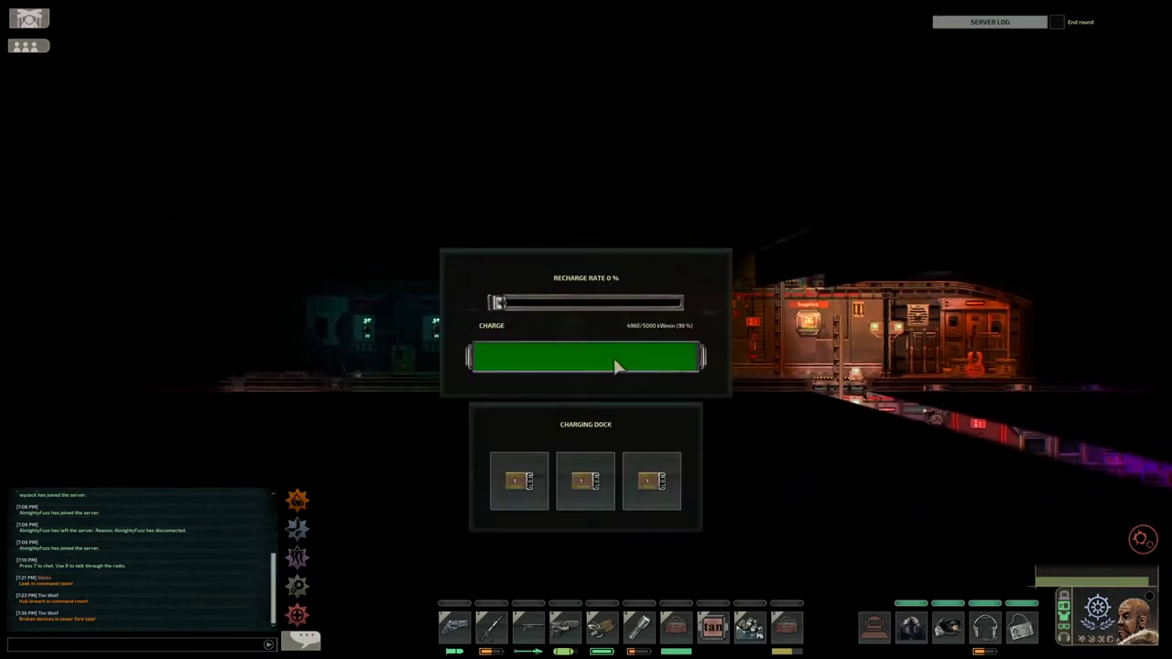
click(786, 627)
click(678, 628)
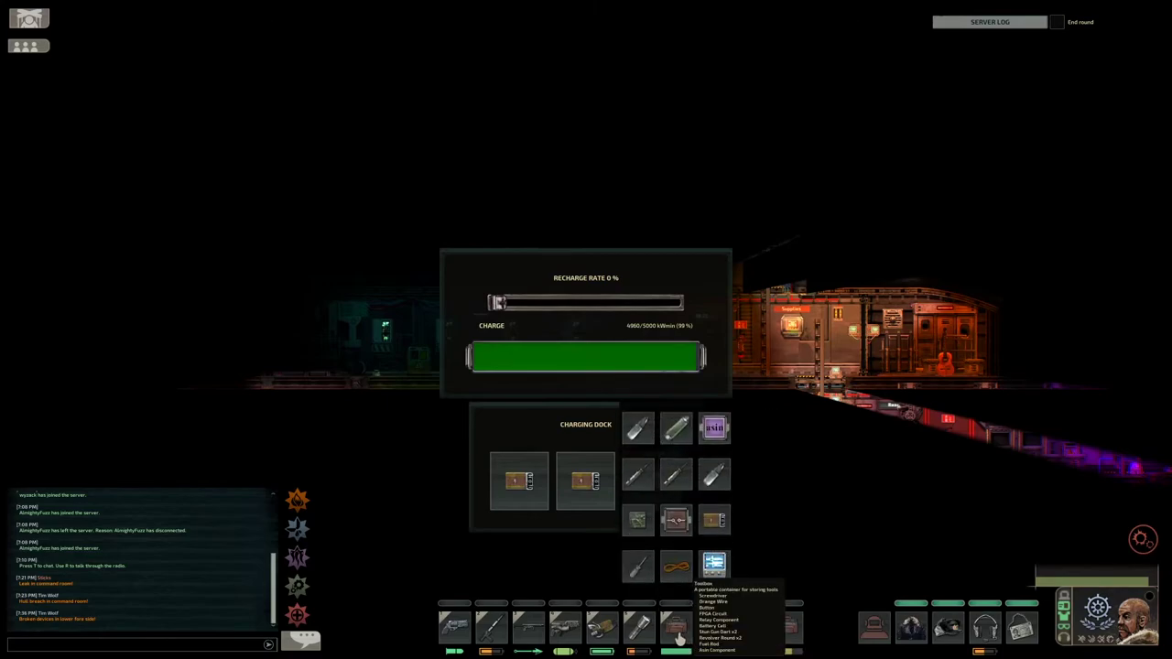
double_click(714, 520)
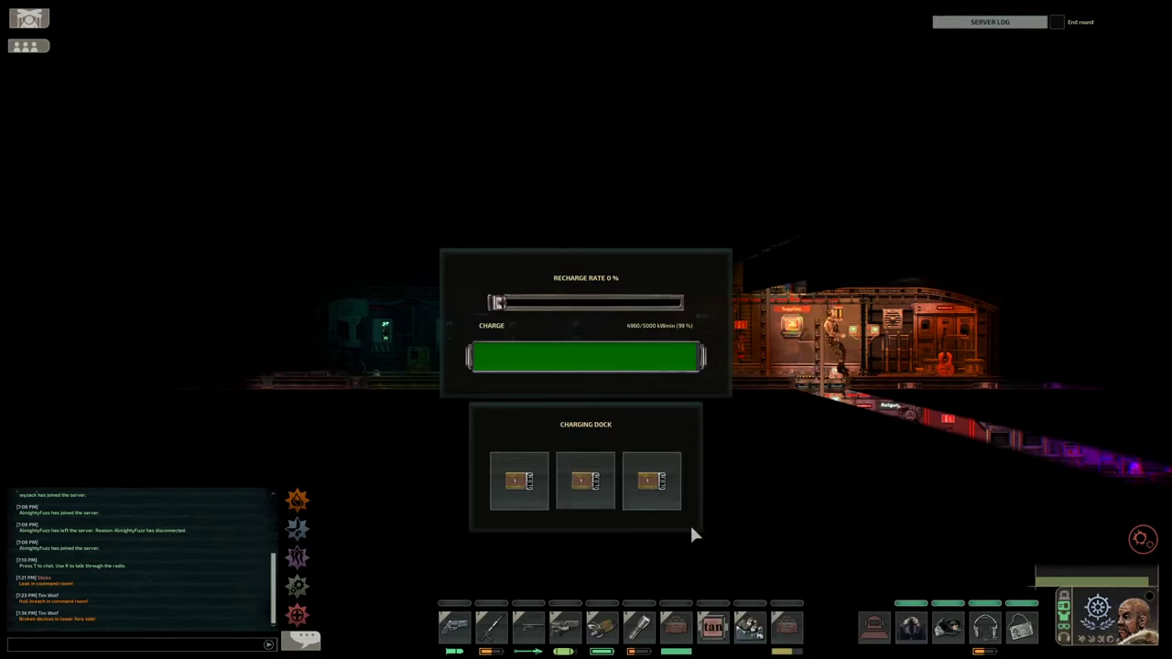
click(678, 628)
double_click(651, 481)
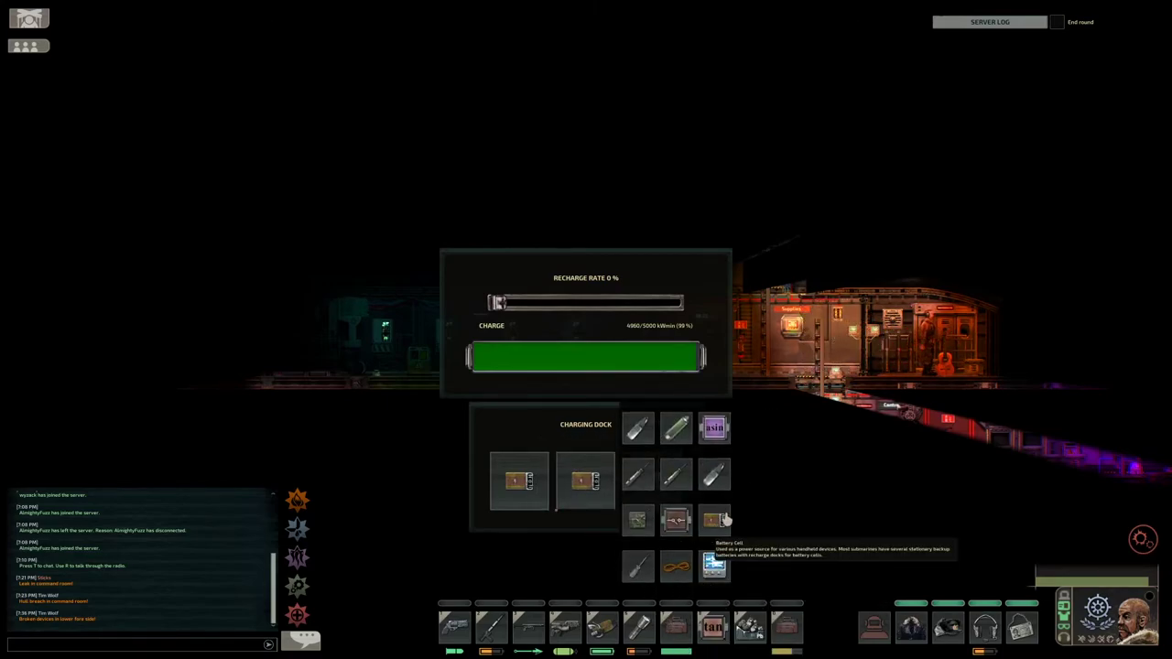
double_click(714, 520)
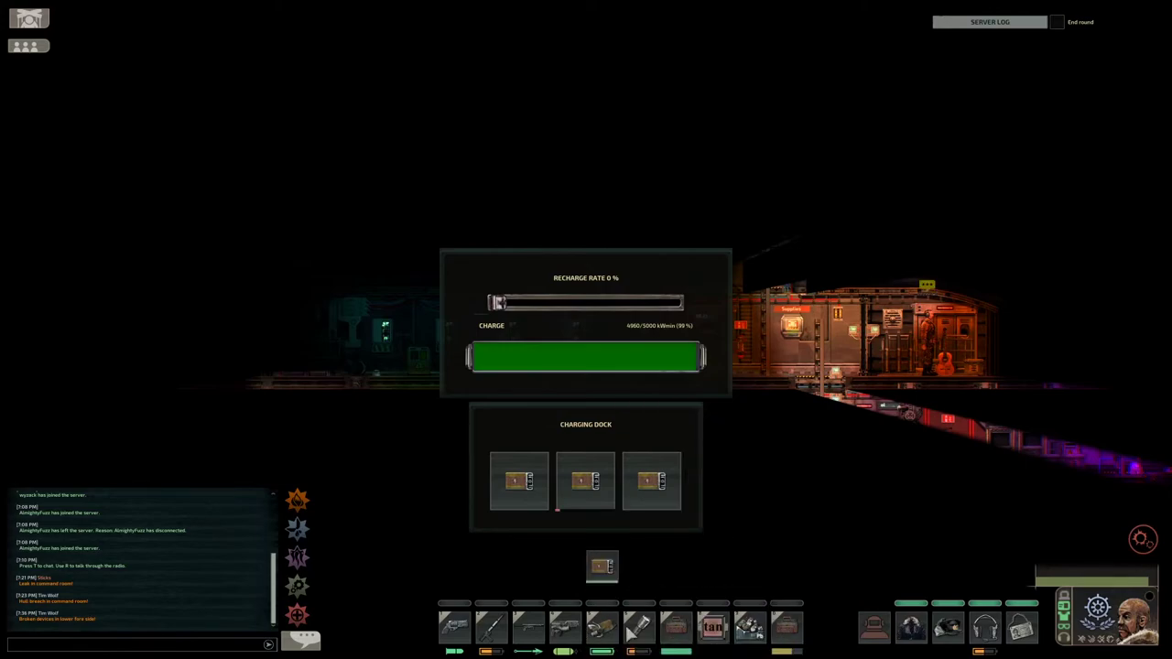
drag(638, 568, 651, 481)
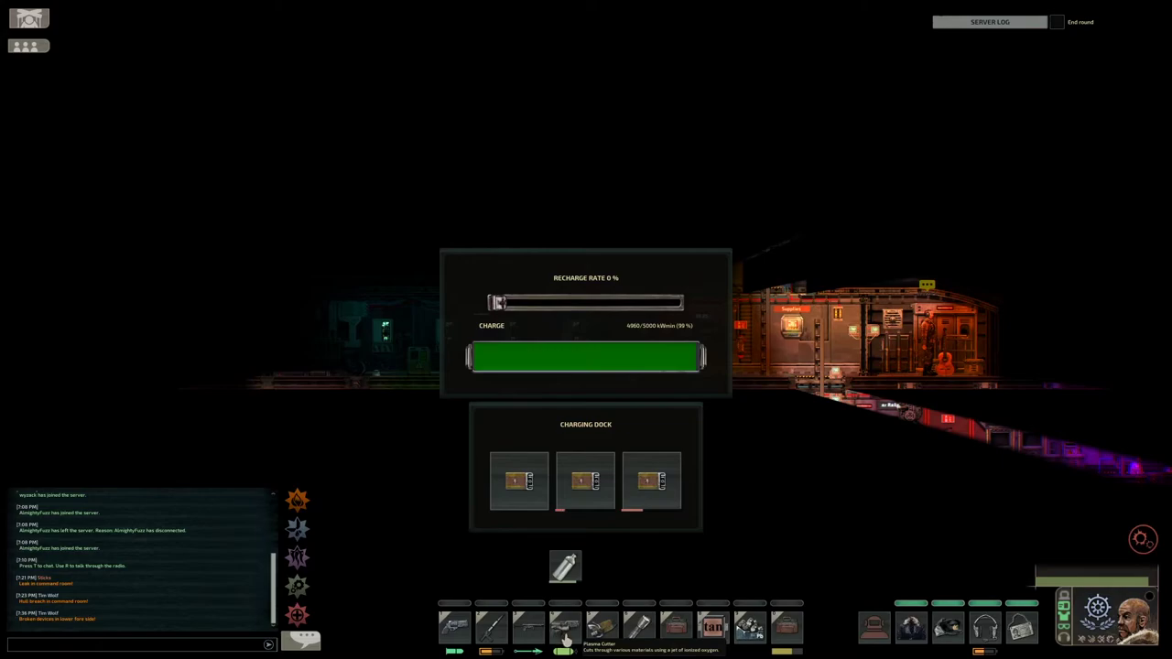
- Reseat the third cell so all three dock slots hold battery cells
click(785, 628)
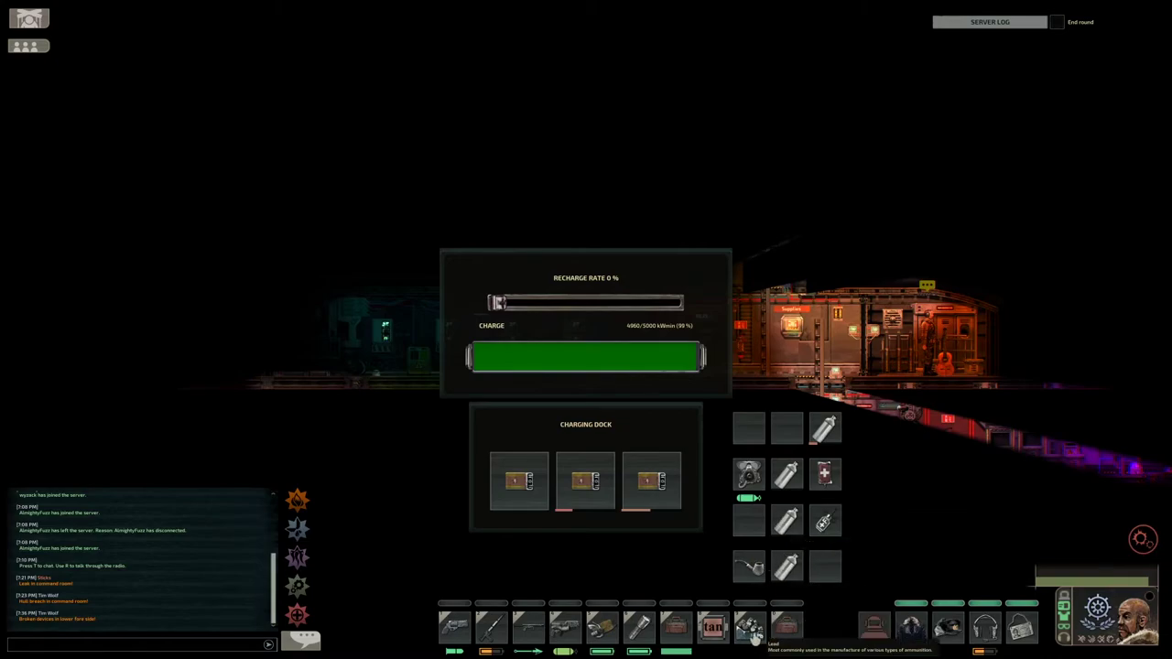
click(673, 628)
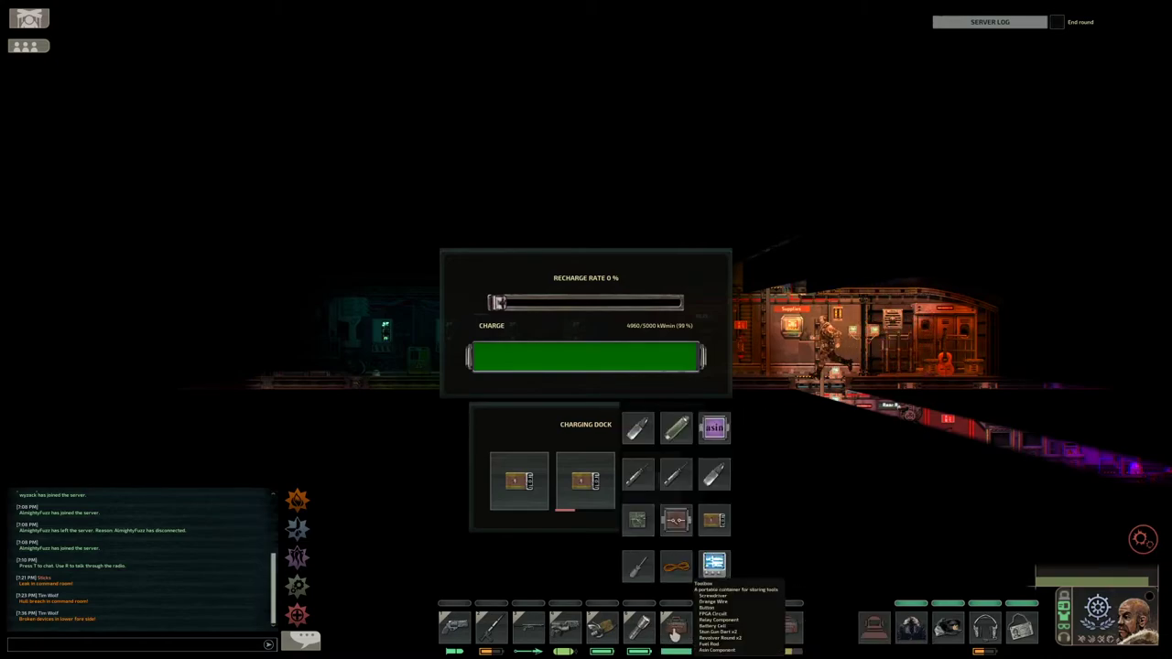
click(674, 631)
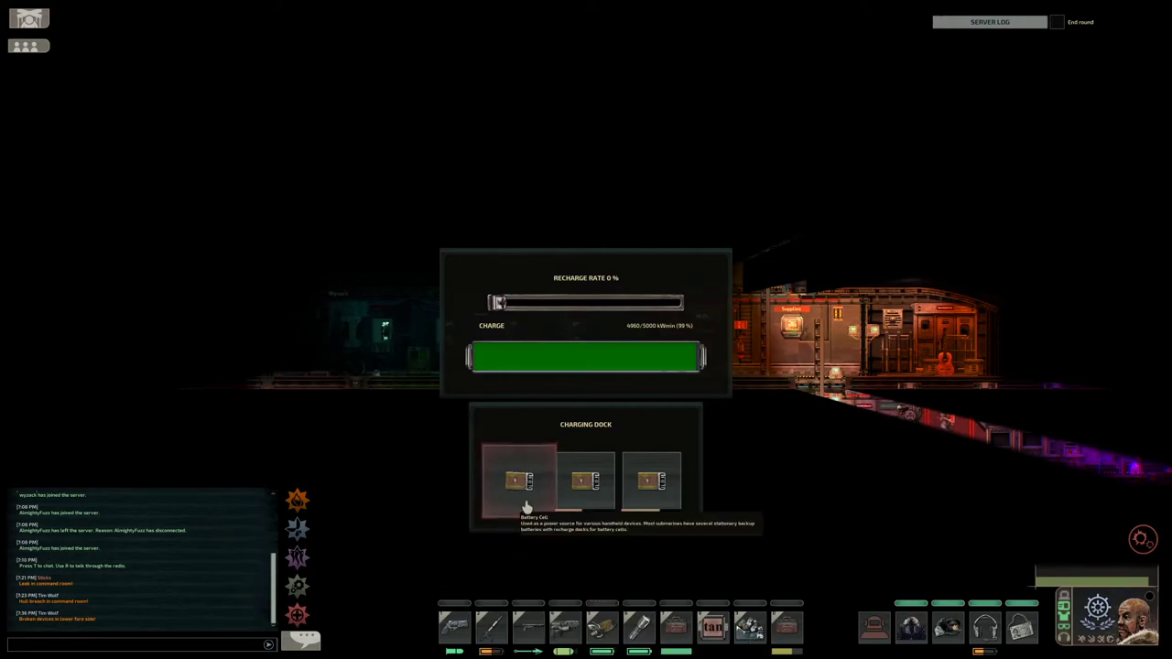
drag(518, 480, 497, 575)
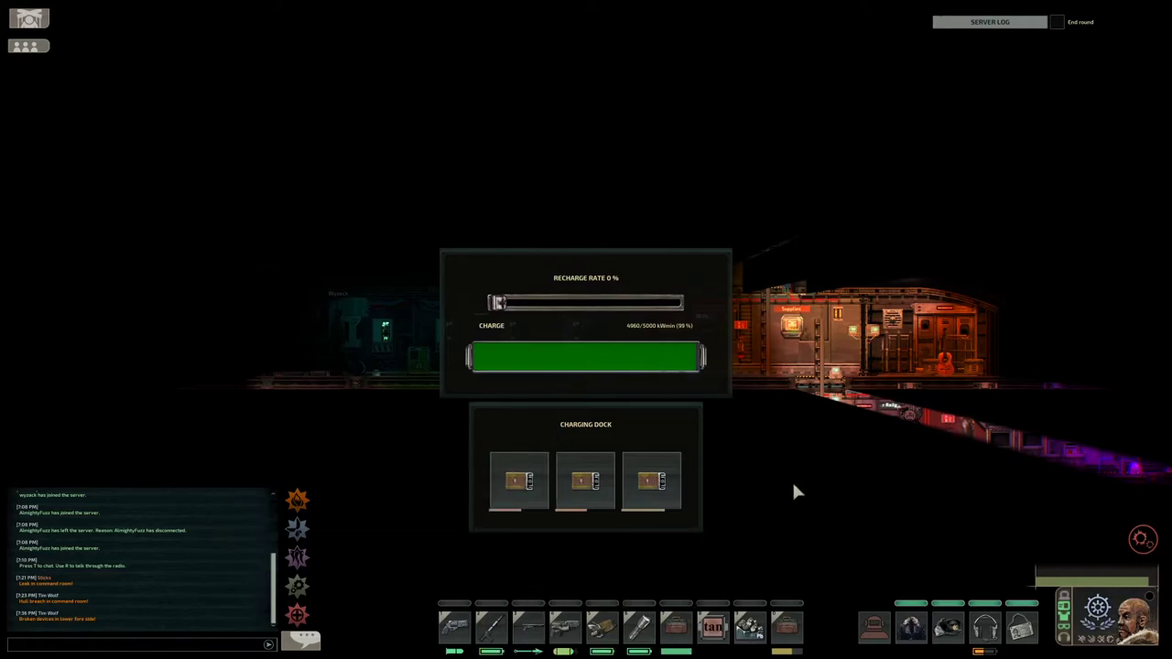
key(Escape)
click(571, 355)
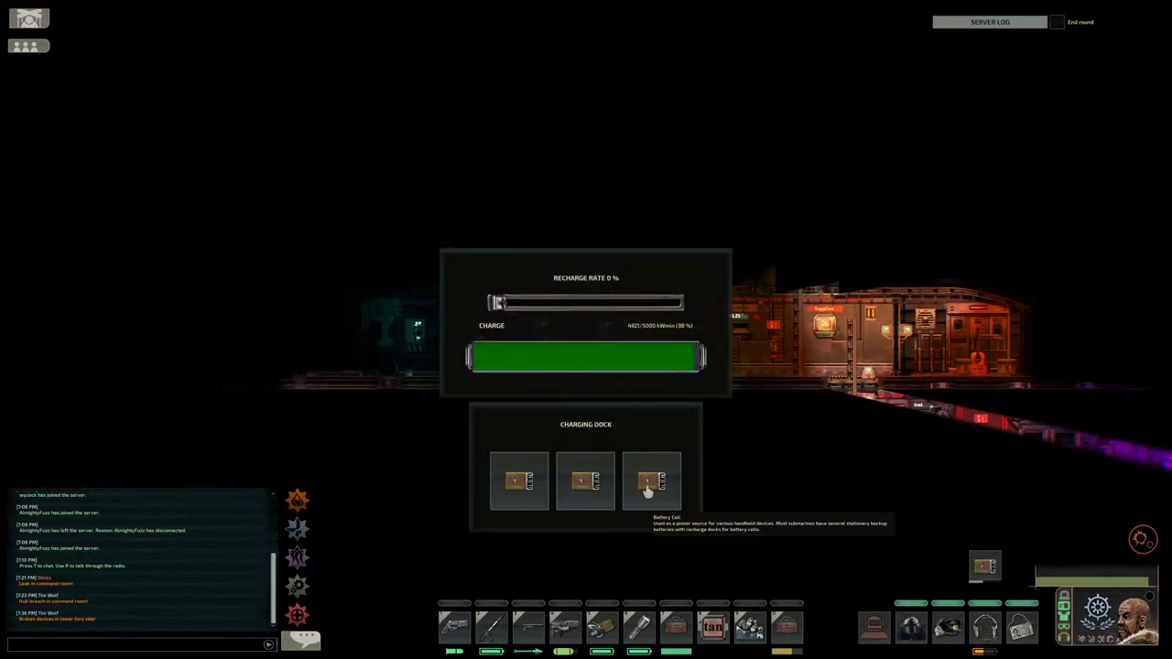
drag(650, 483, 652, 483)
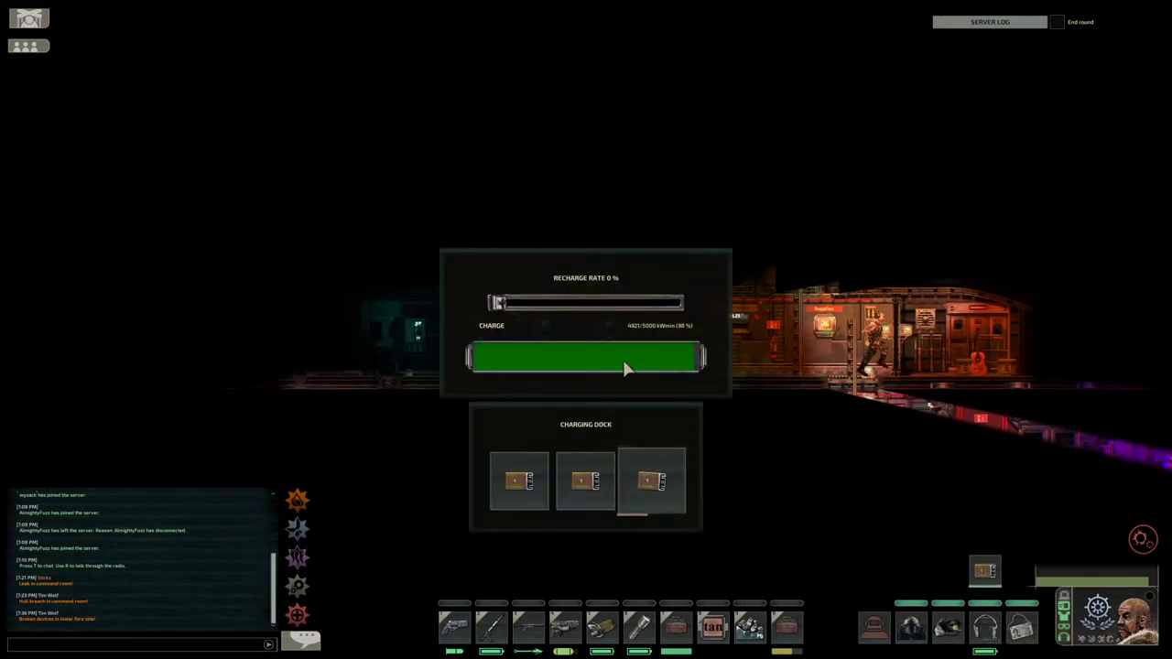
key(Escape)
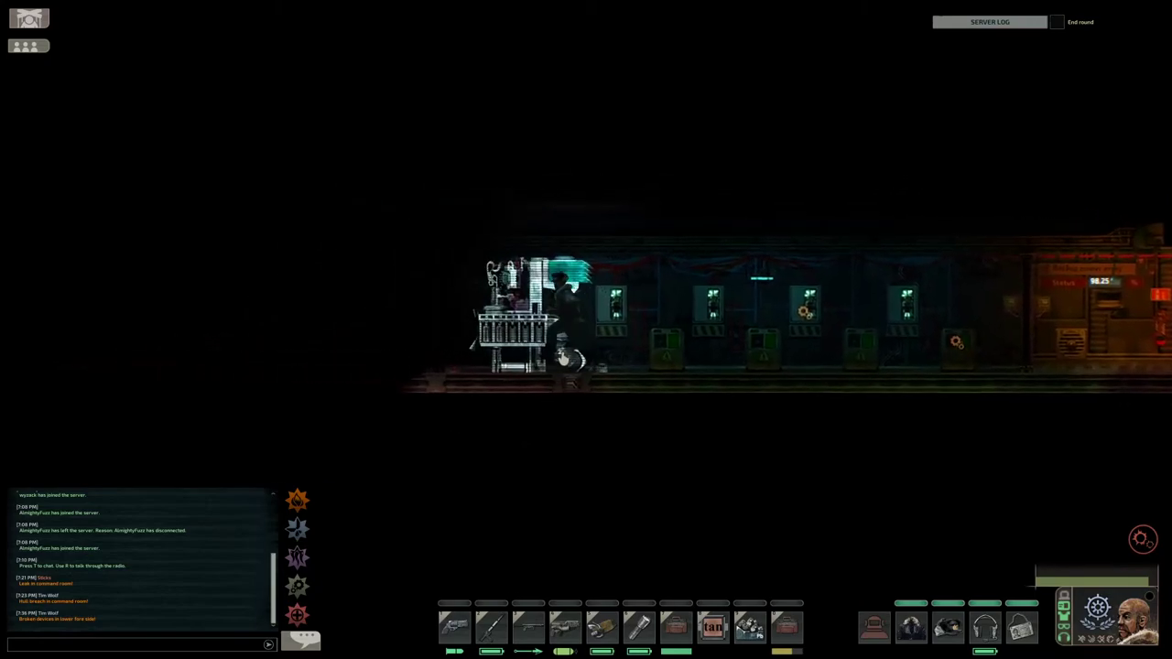
- Load oxygen tanks from the toolbox into all five oxygen generator slots
click(568, 358)
click(676, 627)
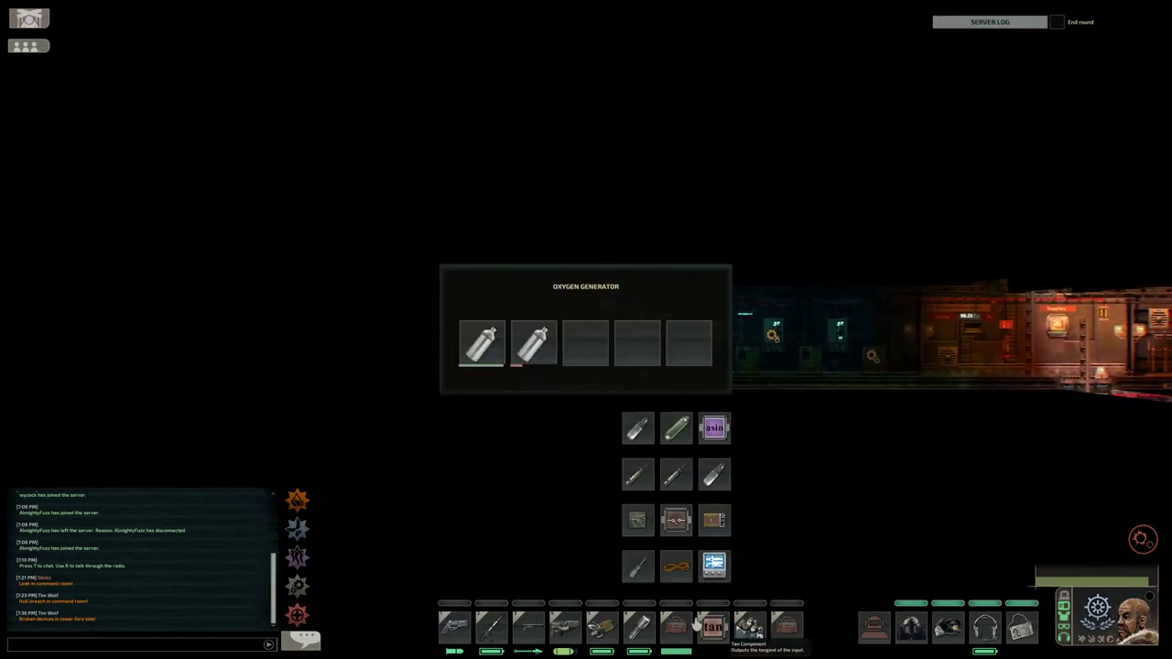
click(785, 626)
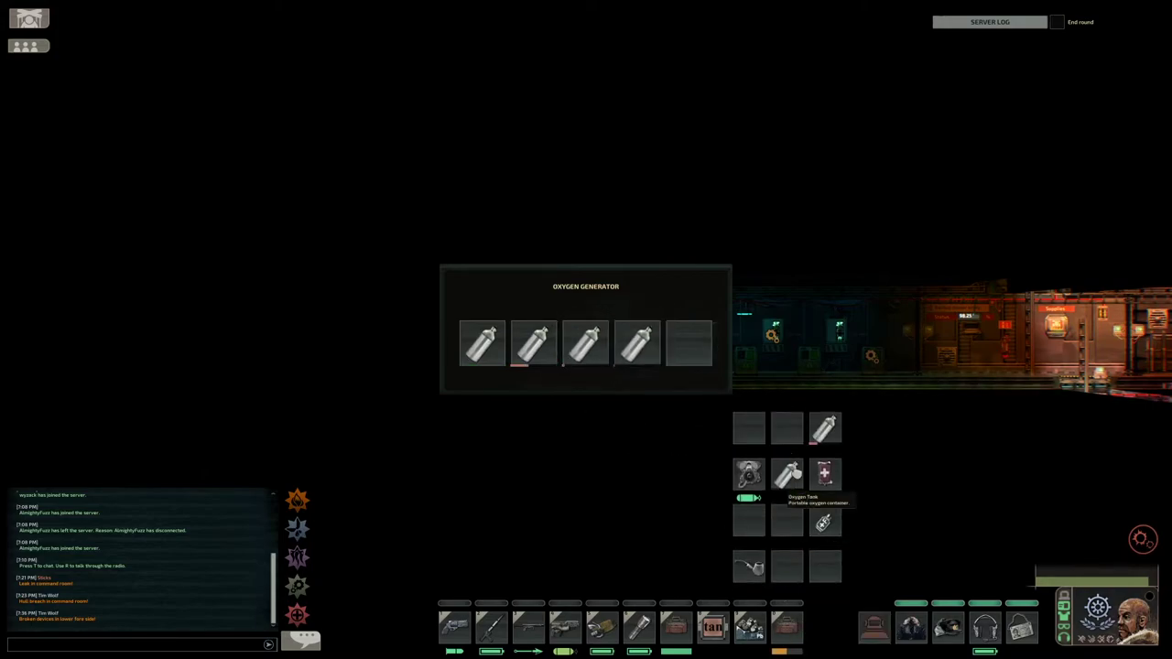
click(772, 623)
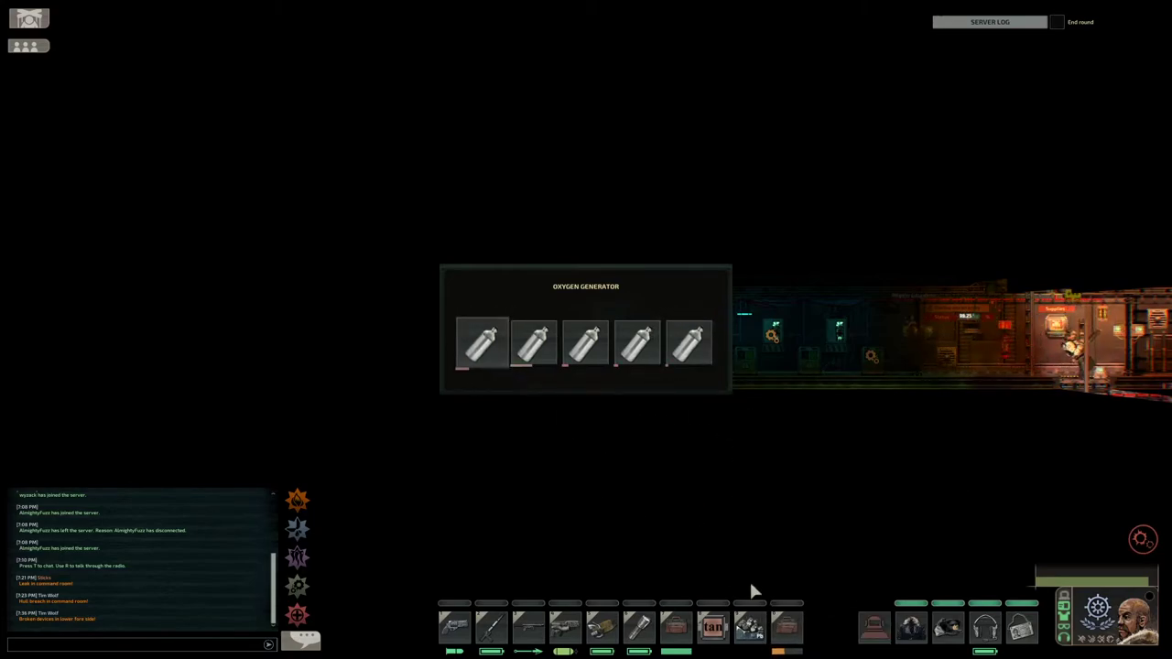
mouse_move(676, 626)
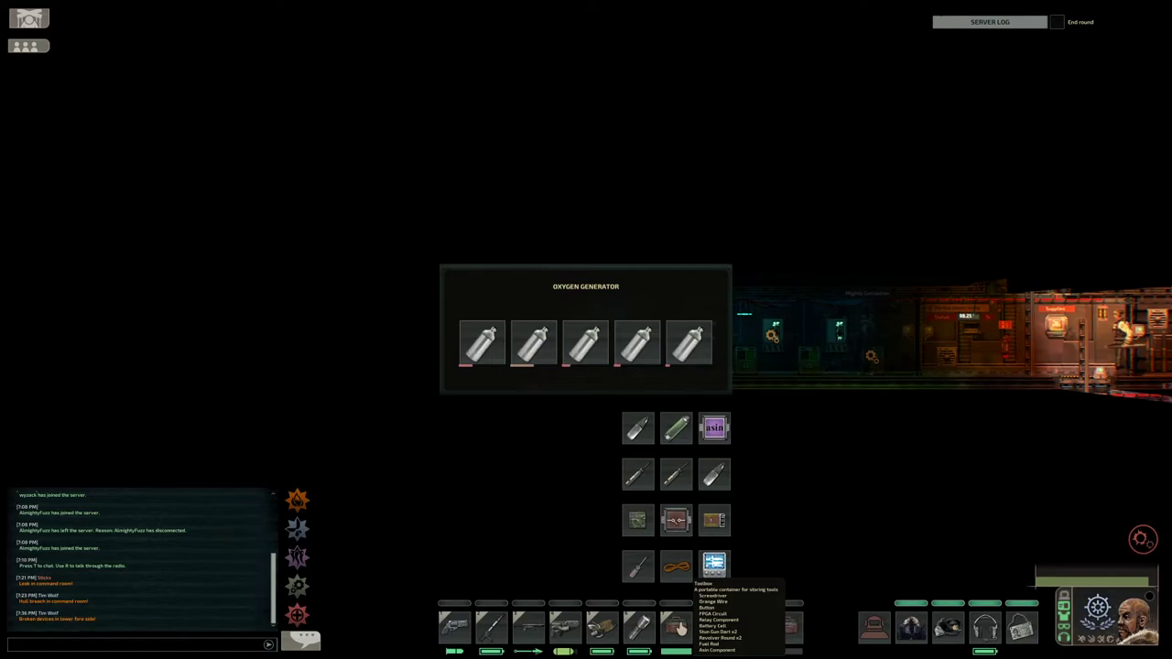
key(a)
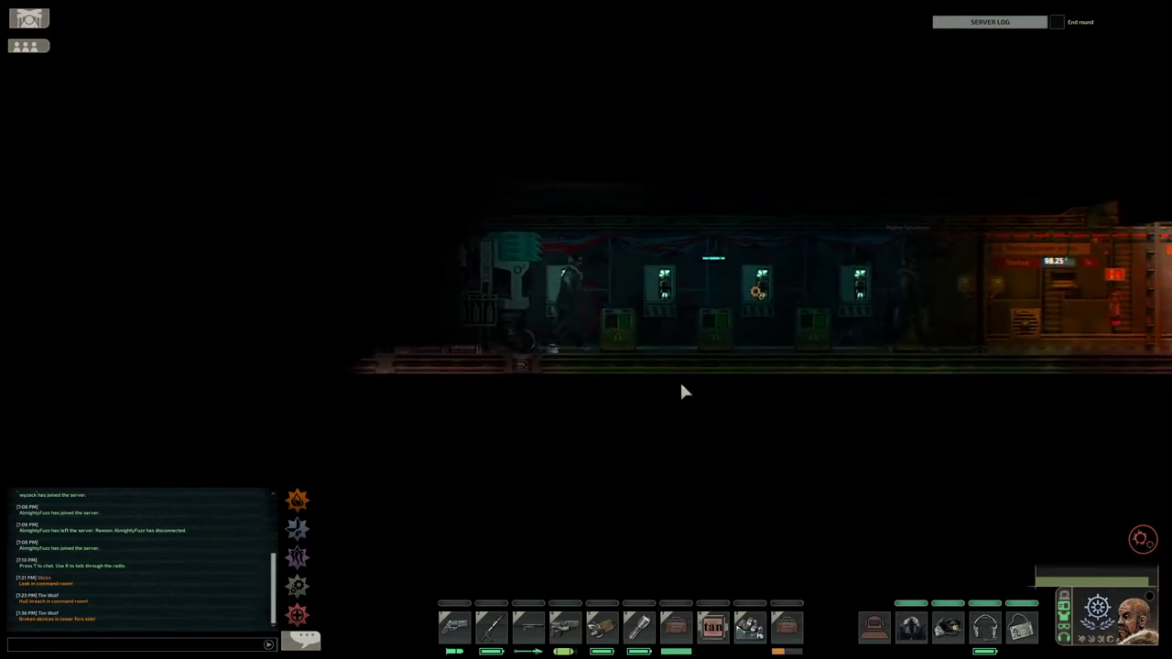
- Walk right, climb down the ladder, and cross the medical room into the red-lit corridor
key(d)
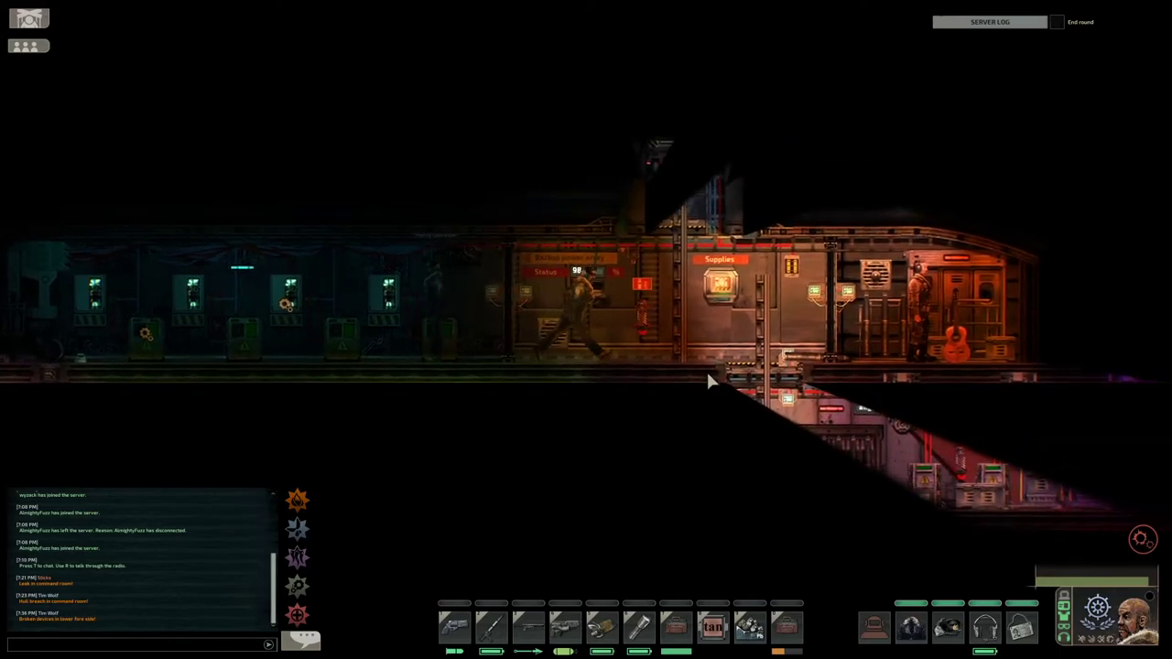
key(d)
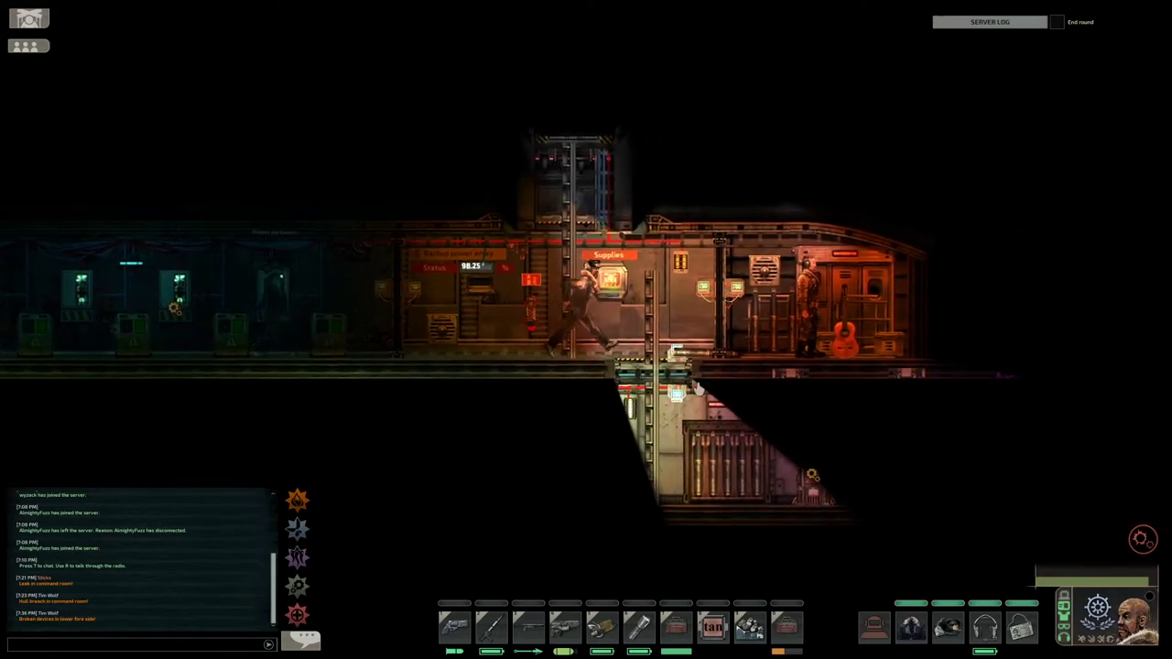
key(s)
key(a)
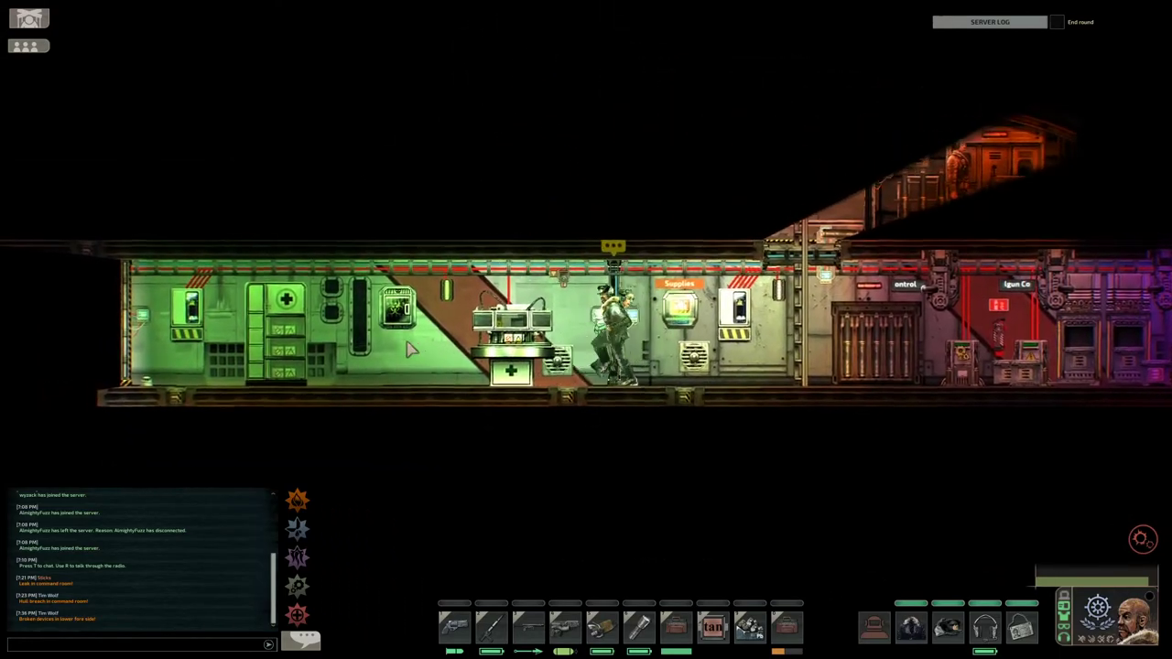
key(a)
- Store the grey tube, orange wire and relay from the toolbox in the Medium Steel Cabinet
click(567, 348)
click(675, 627)
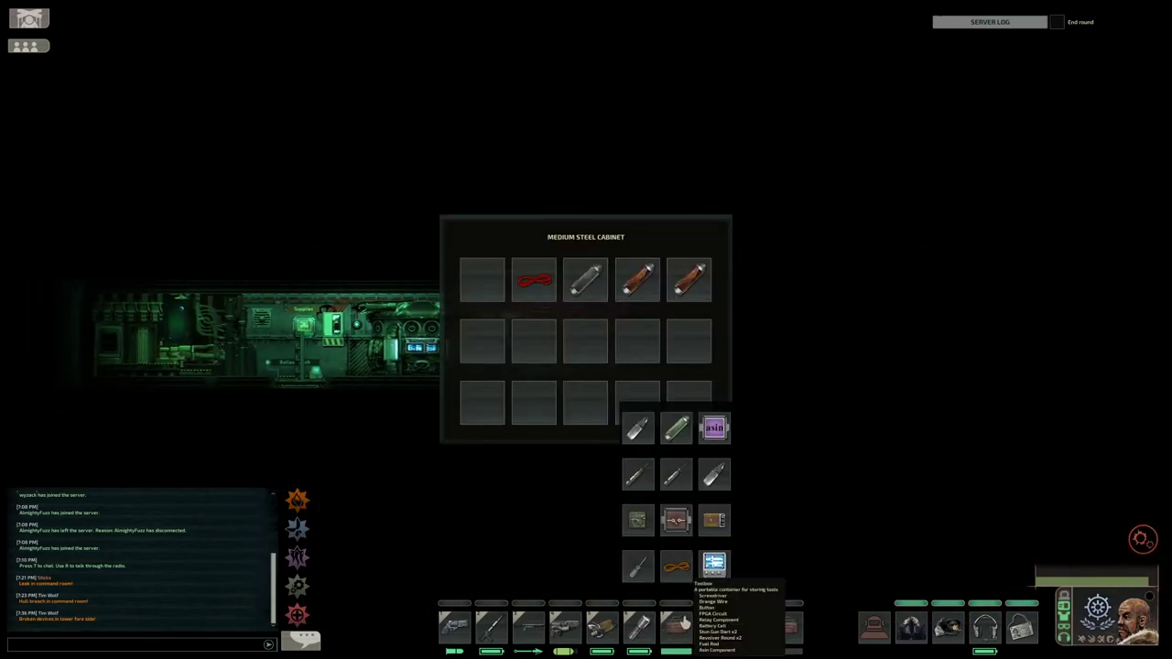
click(585, 311)
click(673, 627)
drag(517, 316, 482, 280)
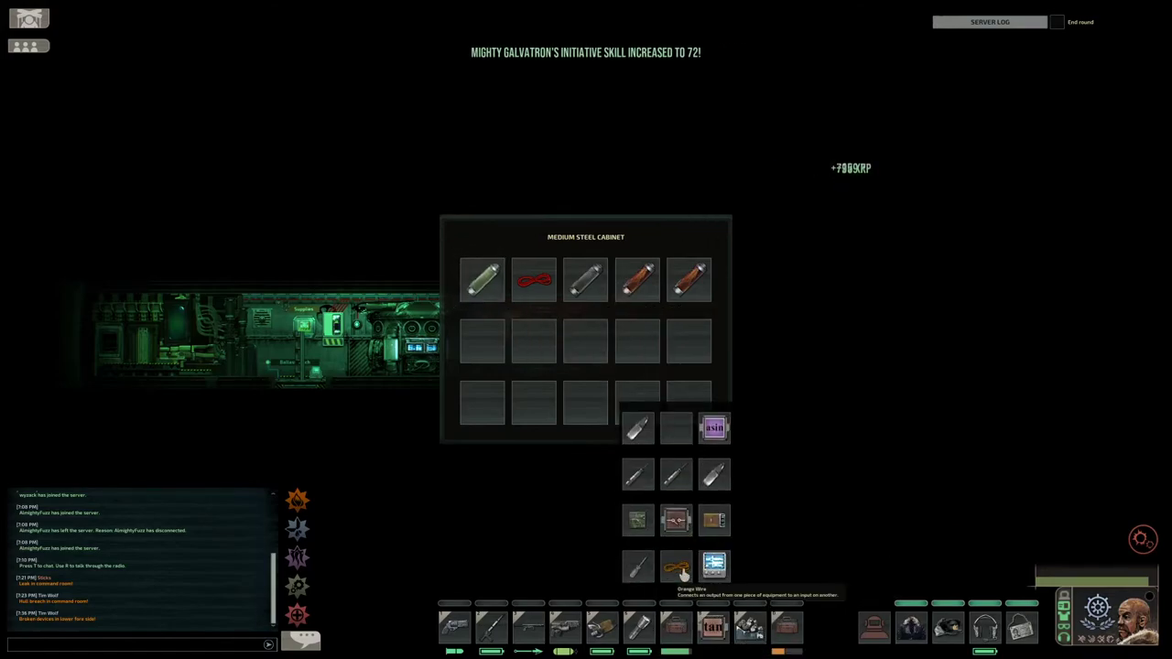
drag(520, 431, 482, 403)
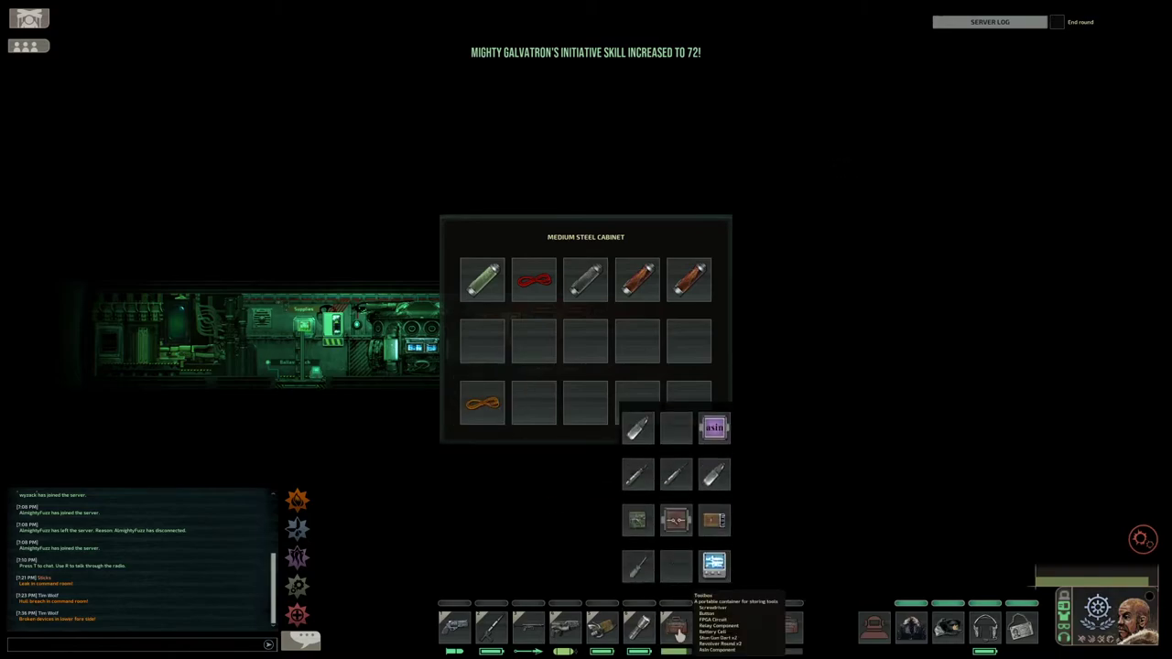
drag(565, 409, 534, 403)
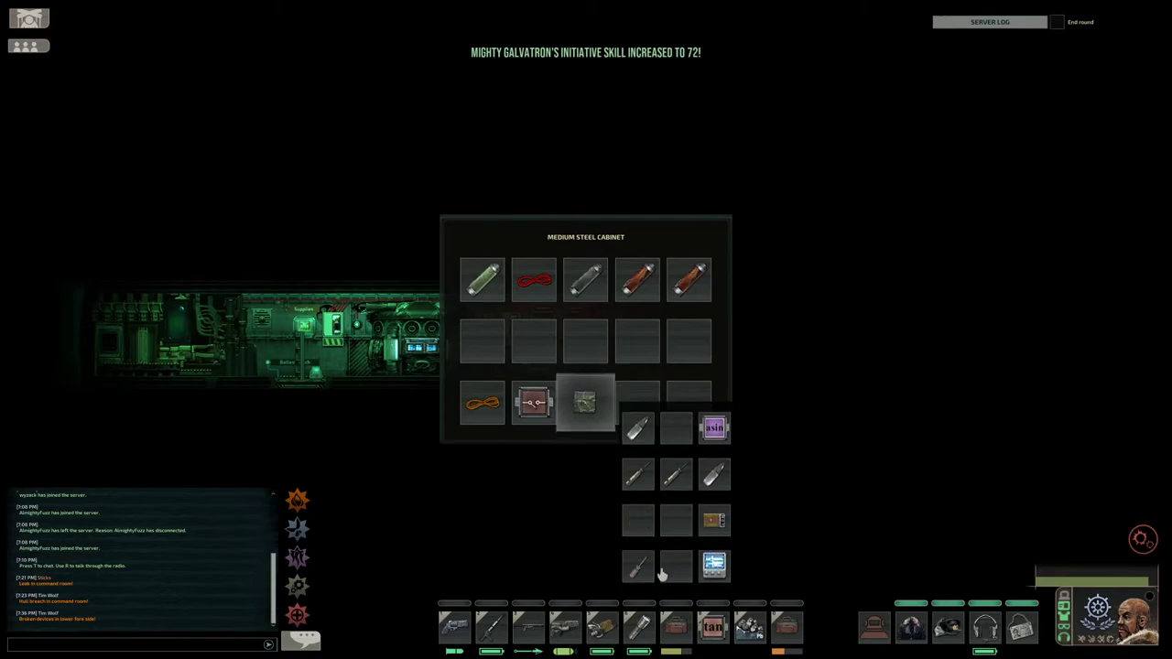
- Store the button in the cabinet and rearrange the remaining toolbox items
drag(714, 565, 672, 457)
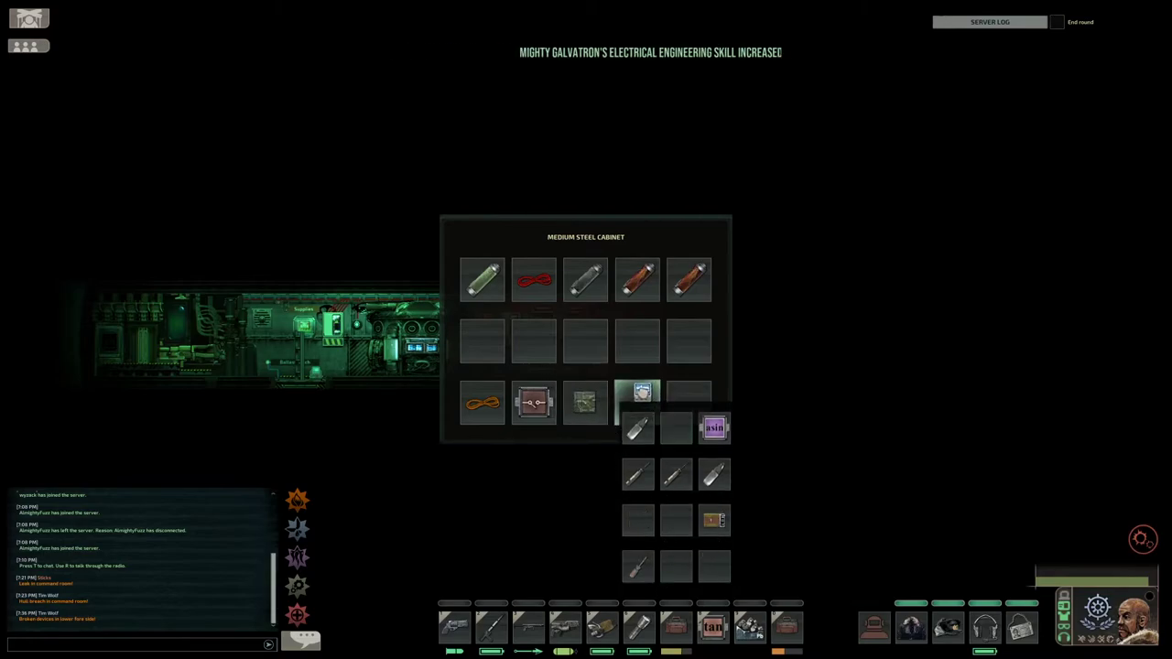
drag(642, 394, 637, 403)
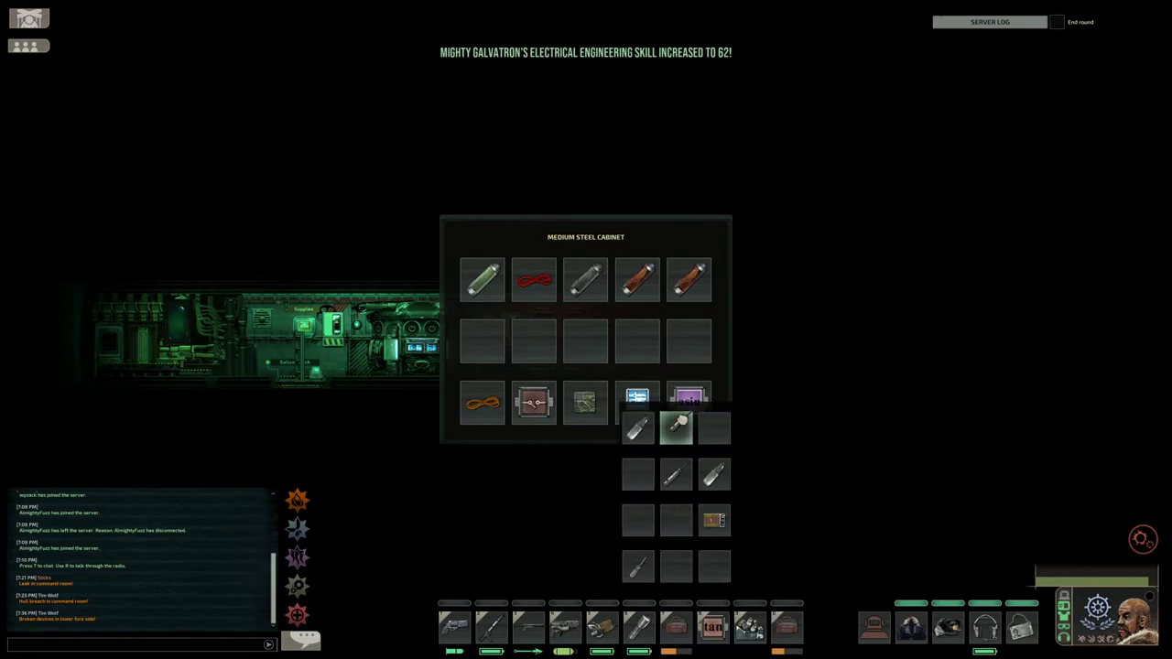
drag(675, 476, 714, 428)
drag(714, 476, 615, 469)
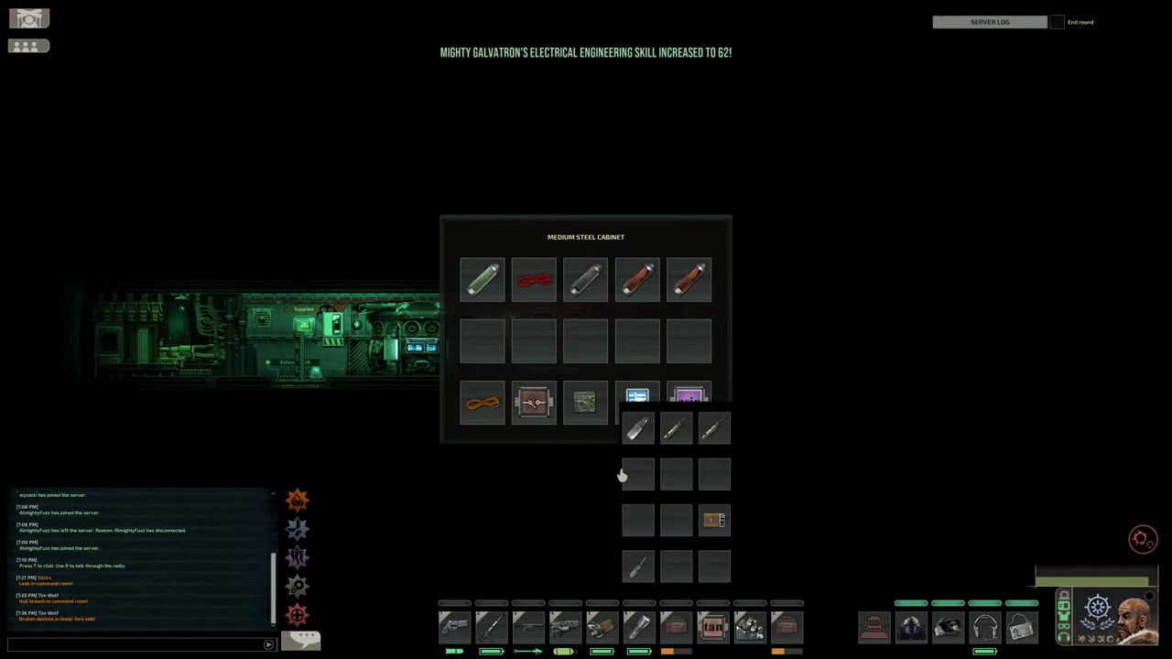
click(557, 530)
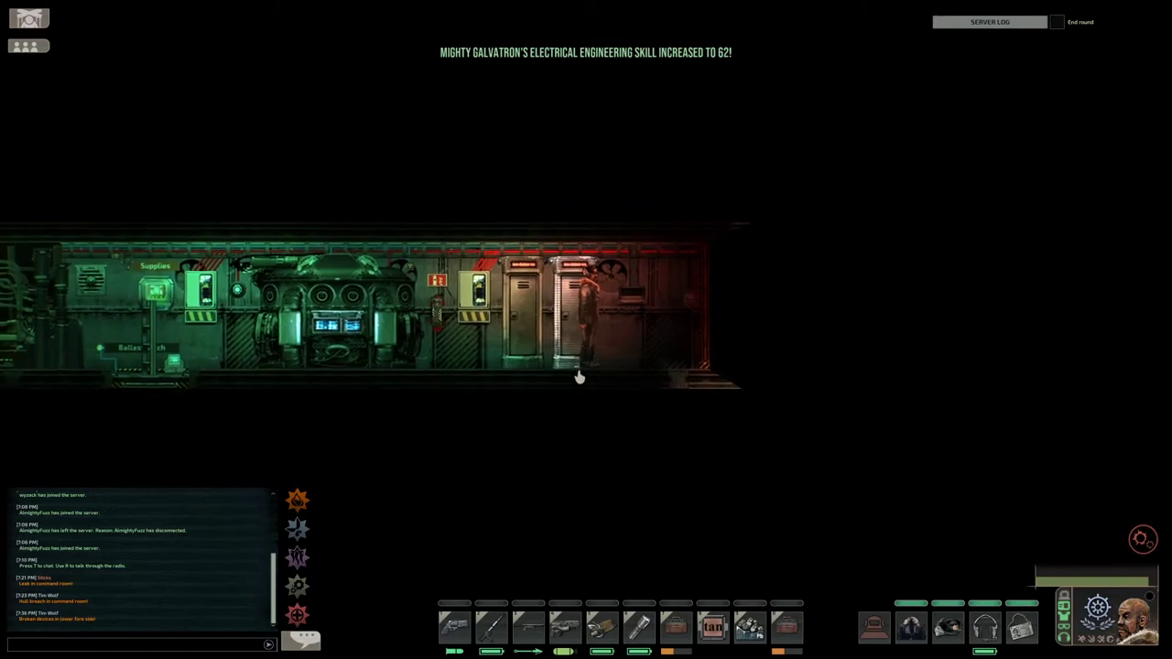
- Check the Medium Steel Cabinets by the doorway and along the deck
key(d)
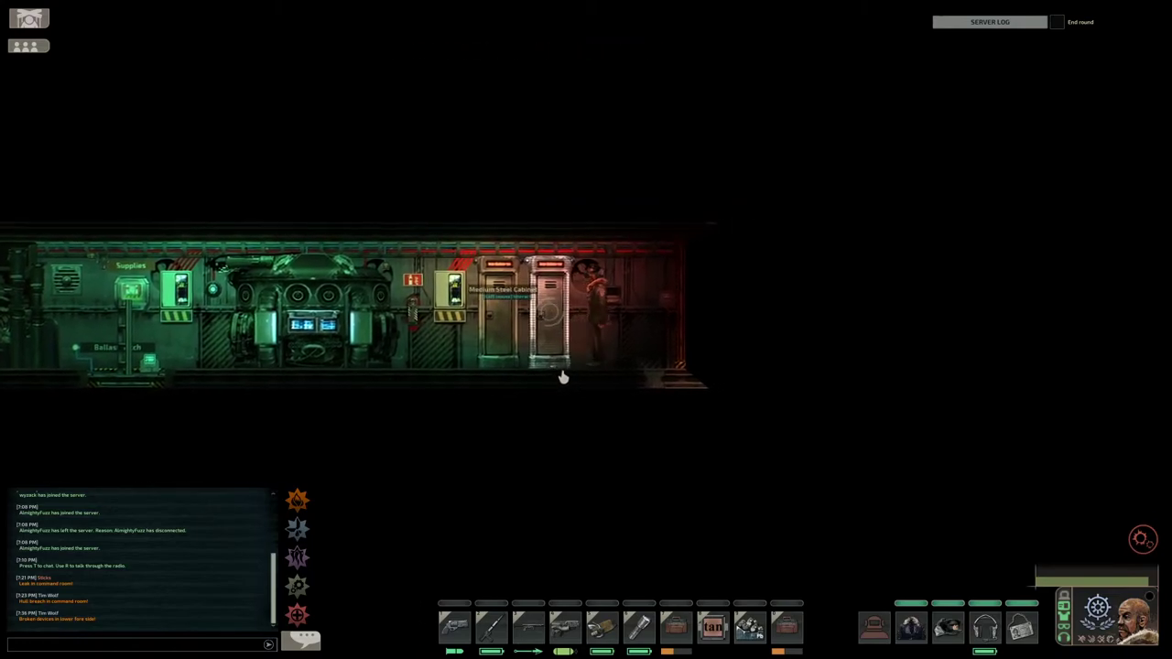
key(d)
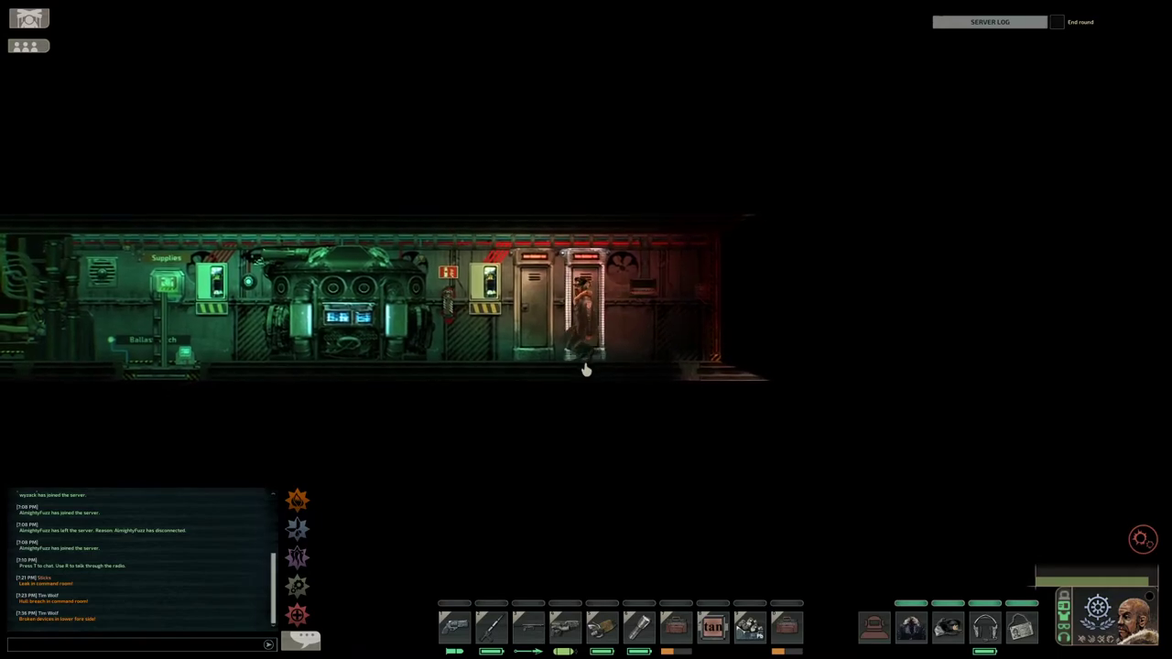
key(e)
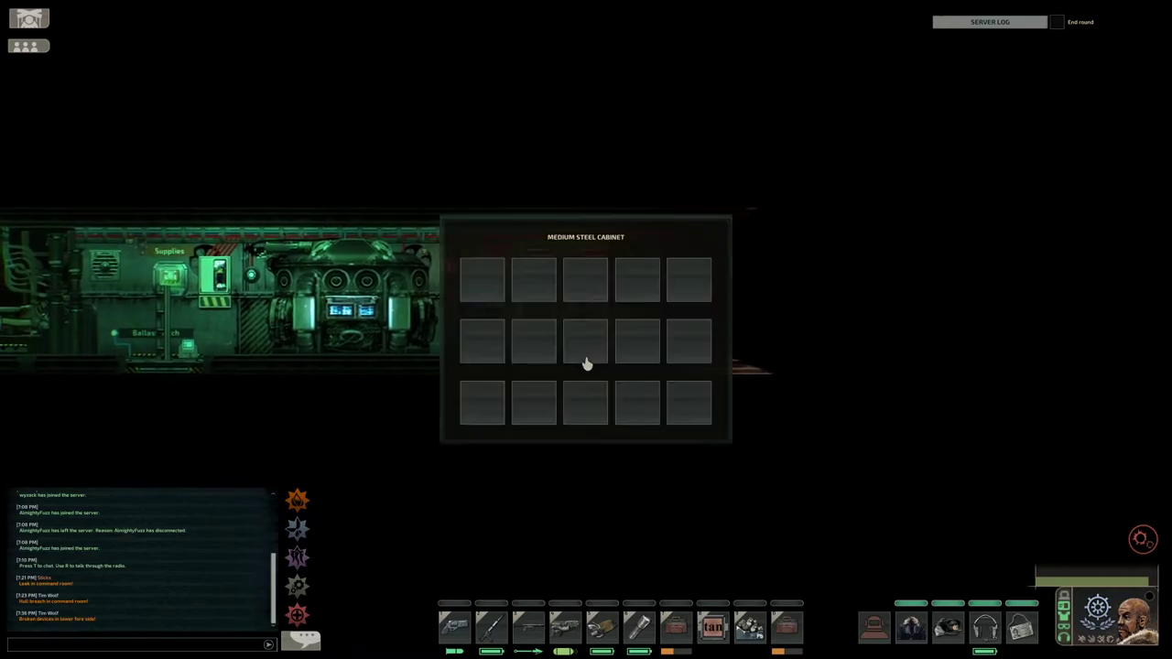
key(e)
key(d)
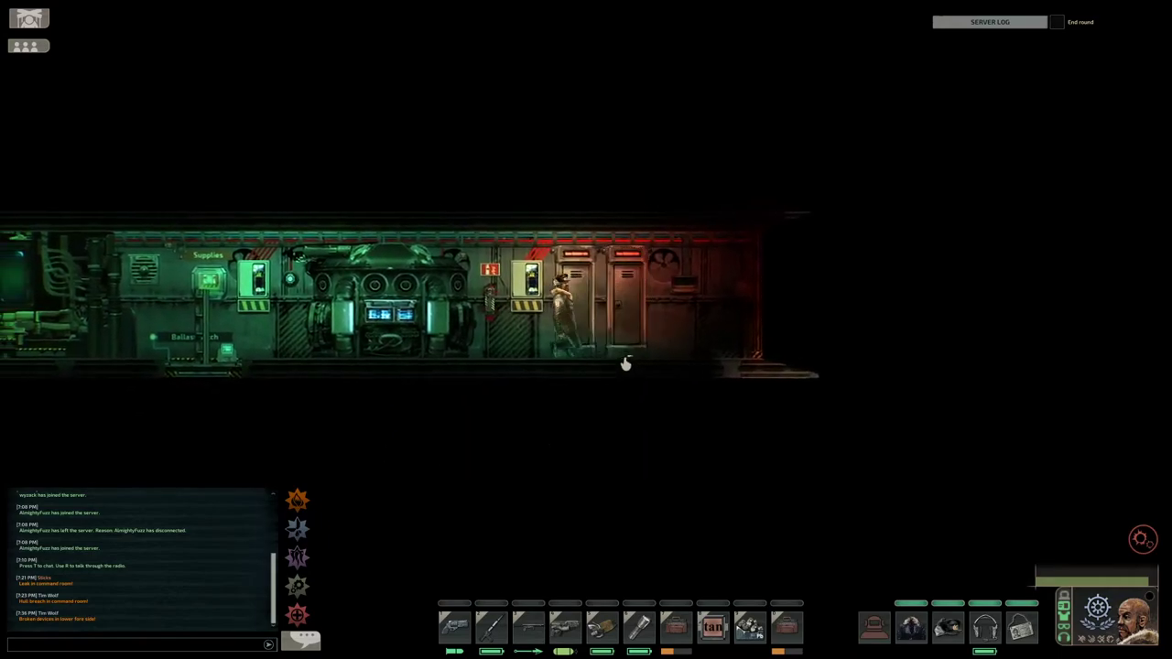
key(e)
key(e)
key(d)
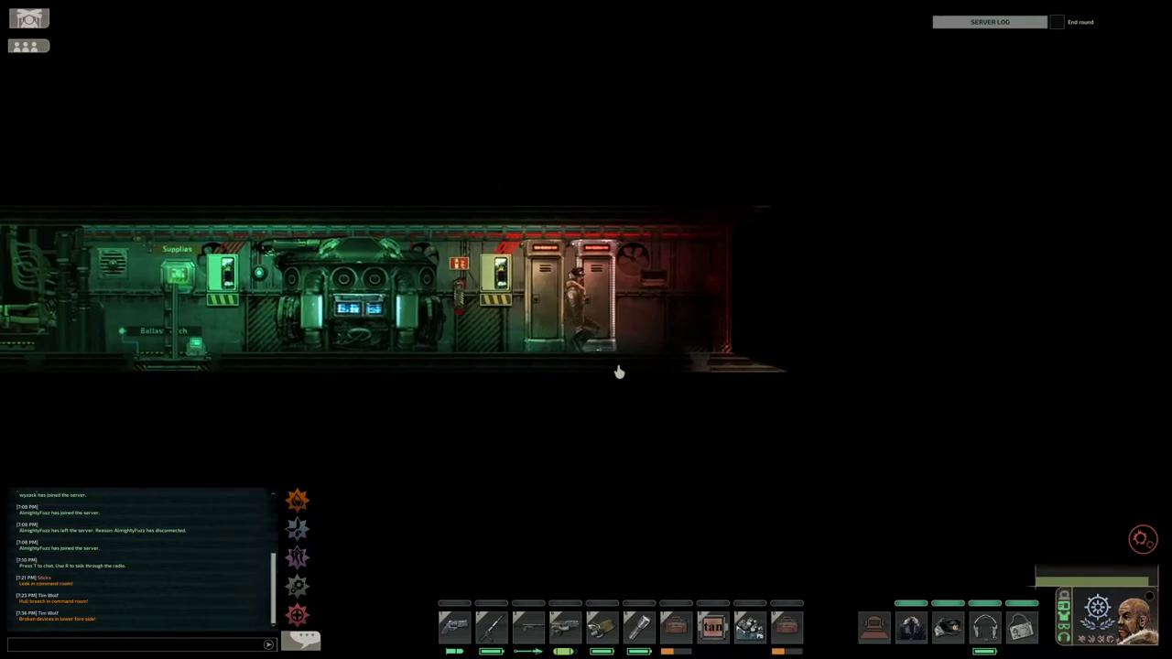
key(e)
key(e)
- Check the empty steel cabinets on the lower deck and look inside the toolbox
key(d)
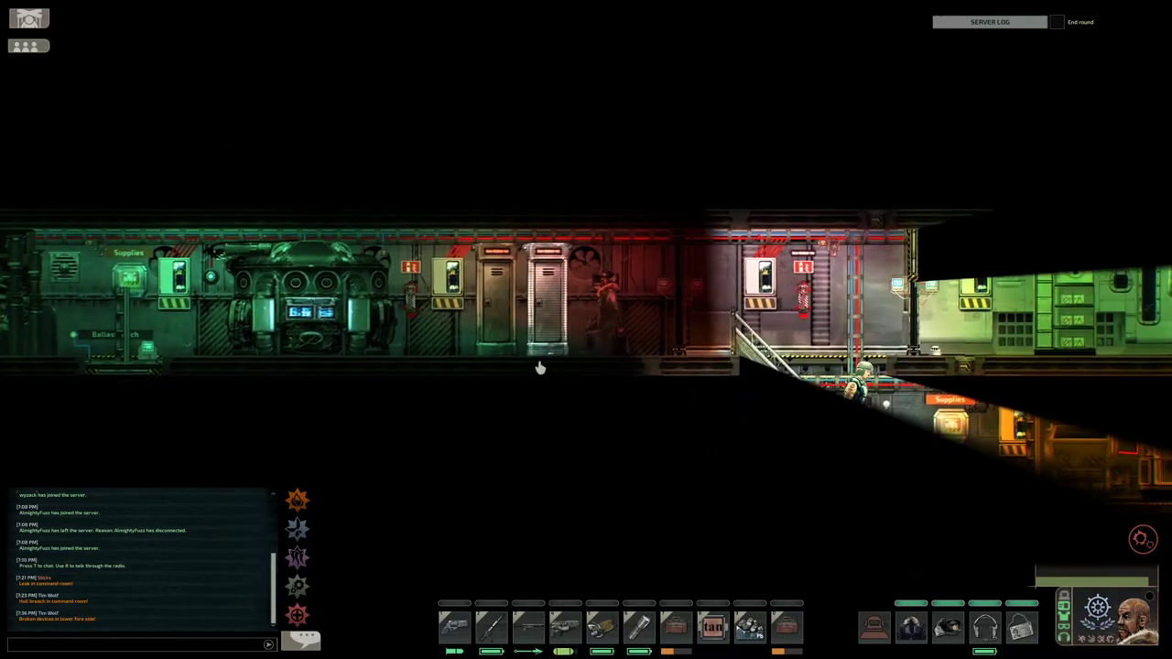
key(d)
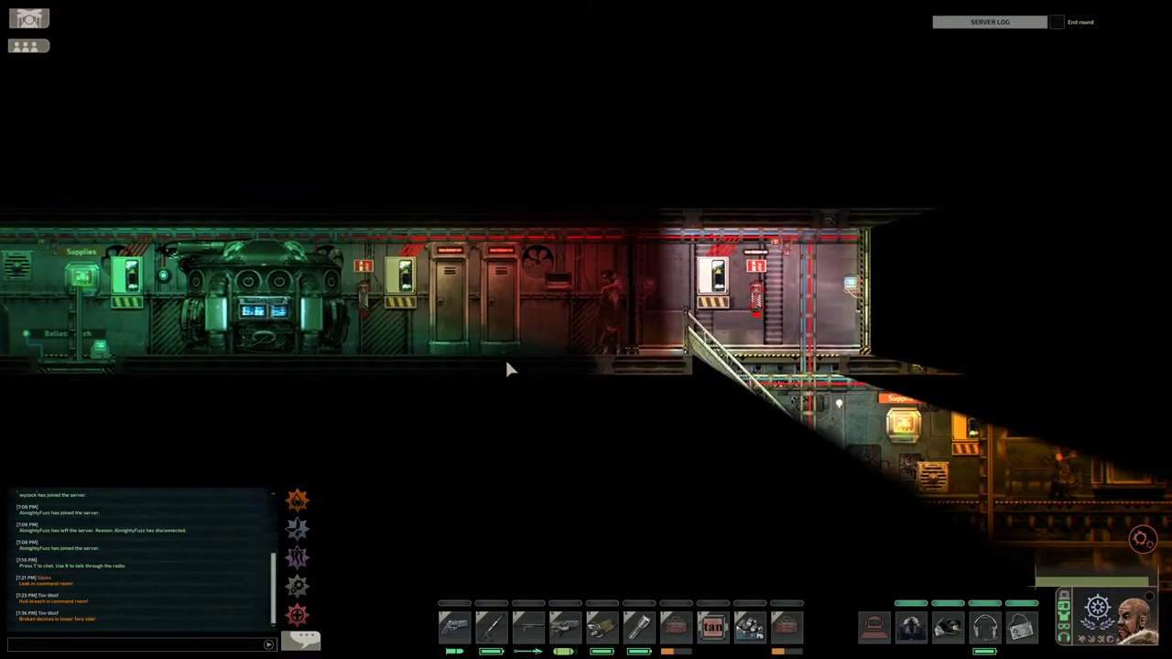
key(d)
key(e)
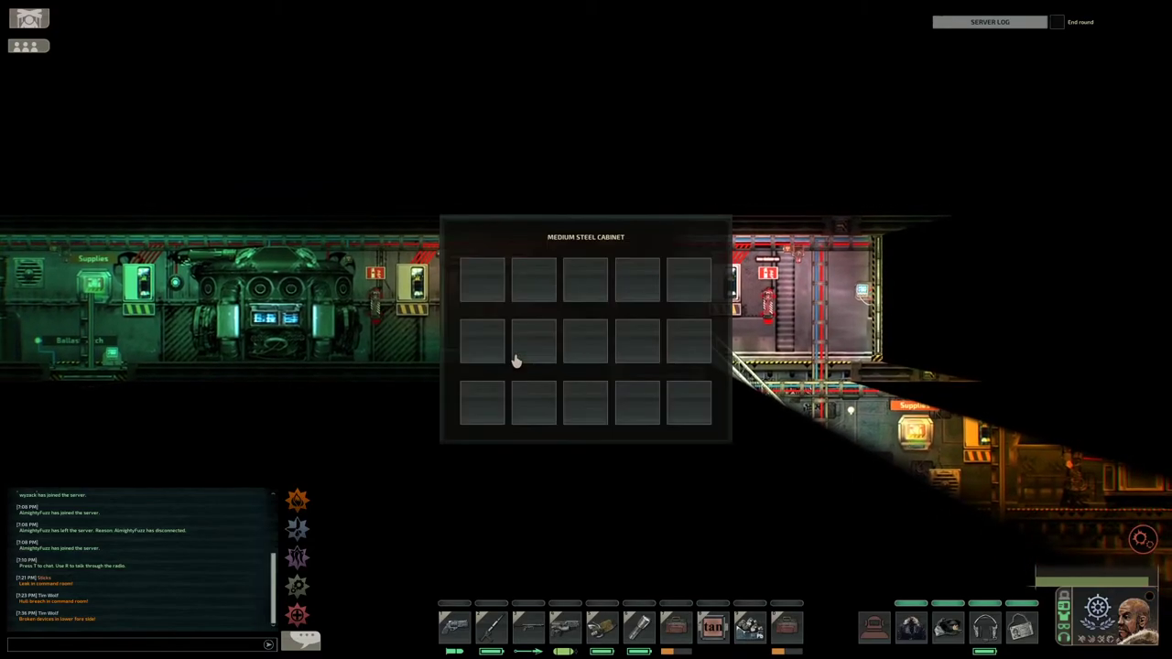
key(Escape)
key(a)
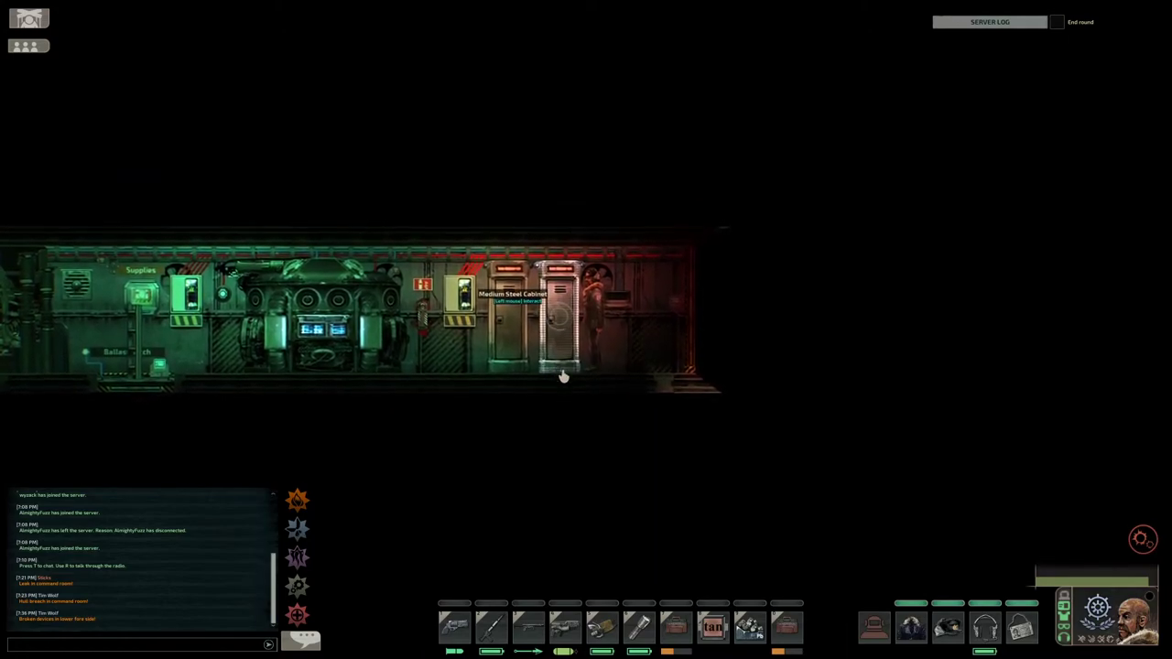
click(563, 376)
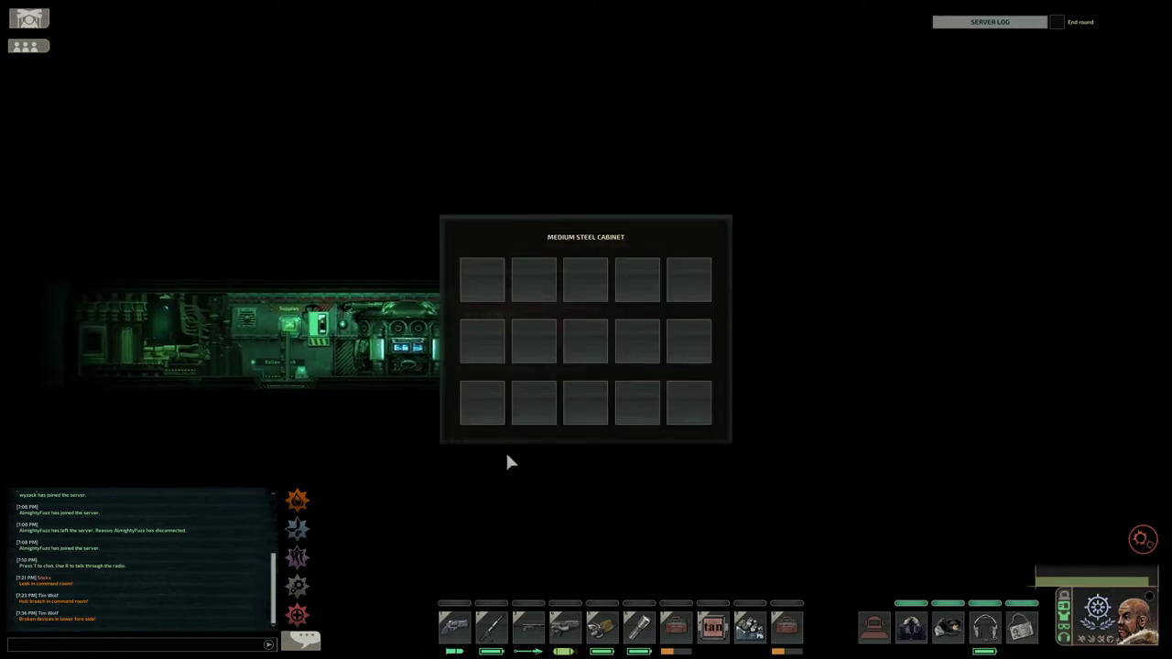
key(d)
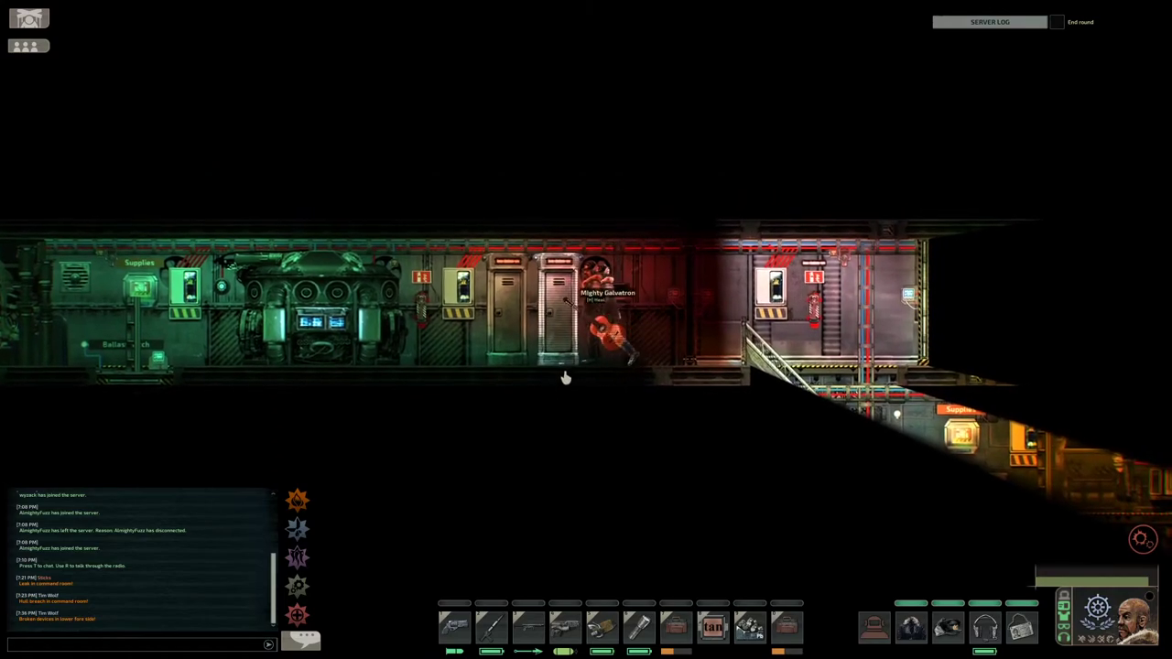
key(a)
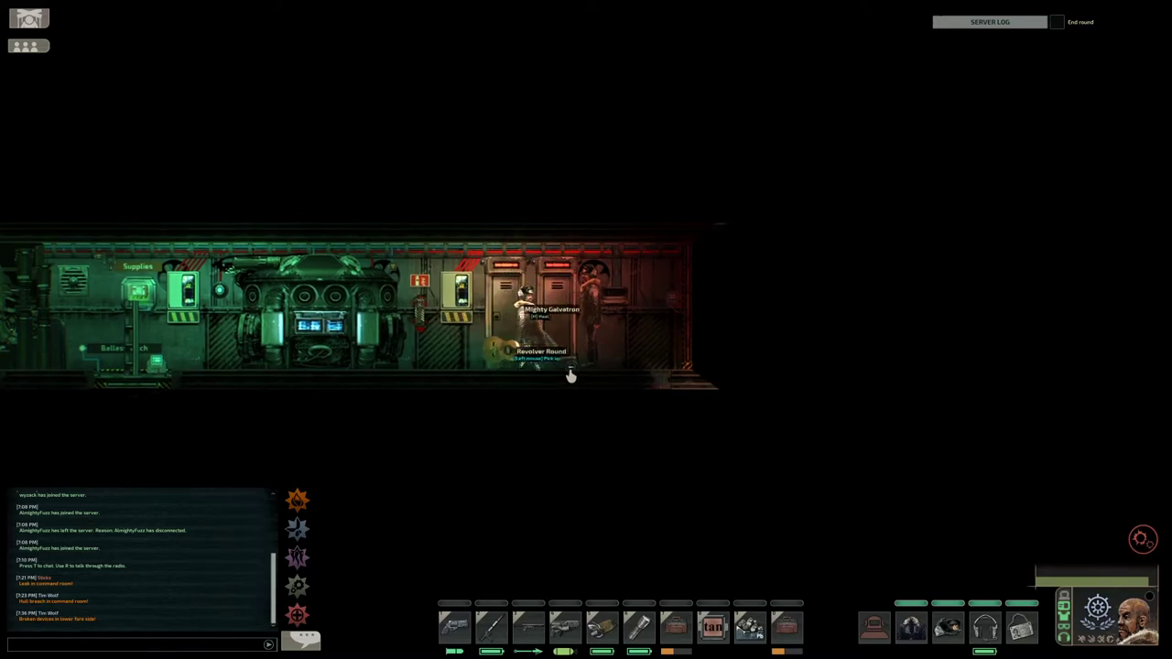
click(571, 377)
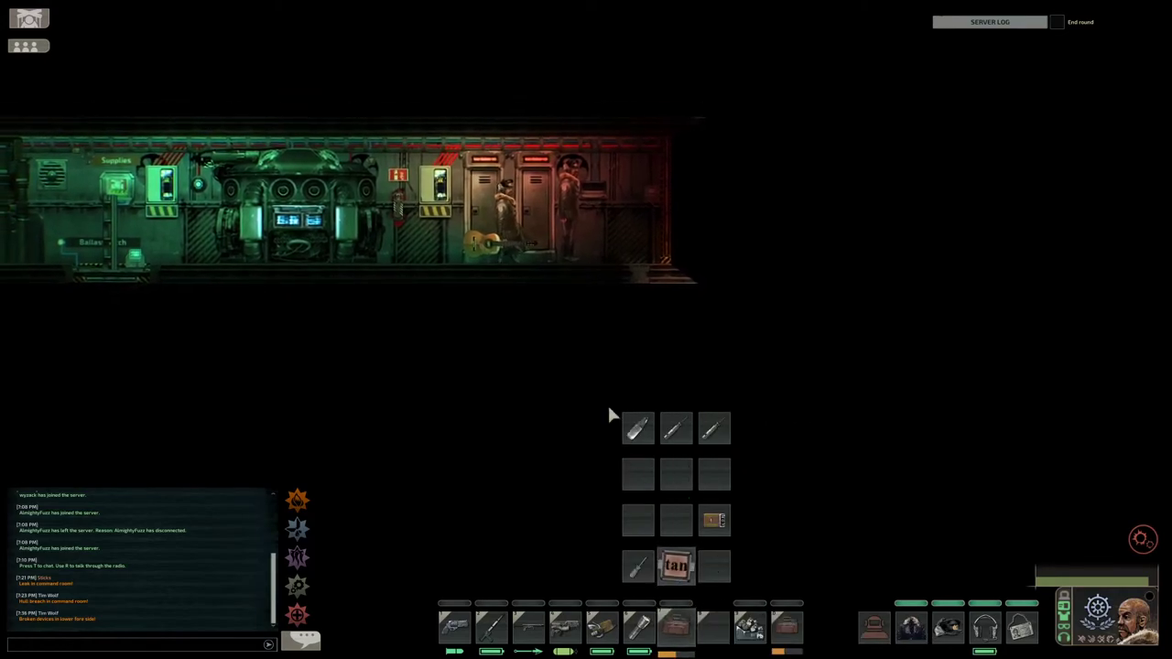
click(571, 376)
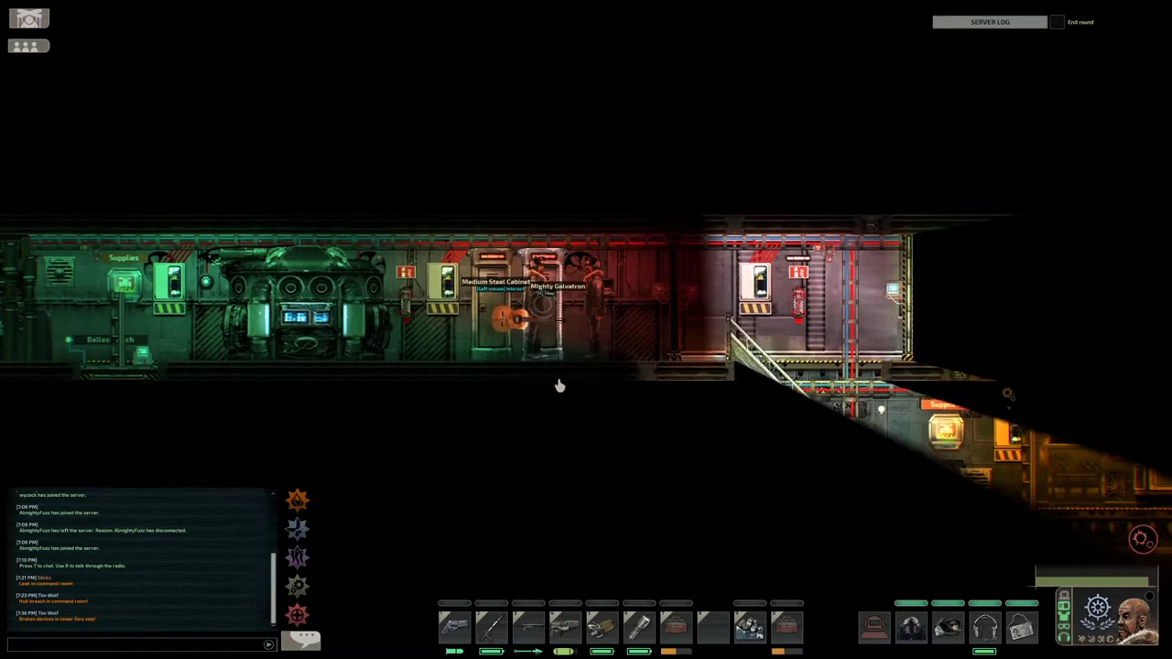
- Move the toolbox's tan component into the stocked cabinet's second-row first slot
click(550, 362)
mouse_move(674, 626)
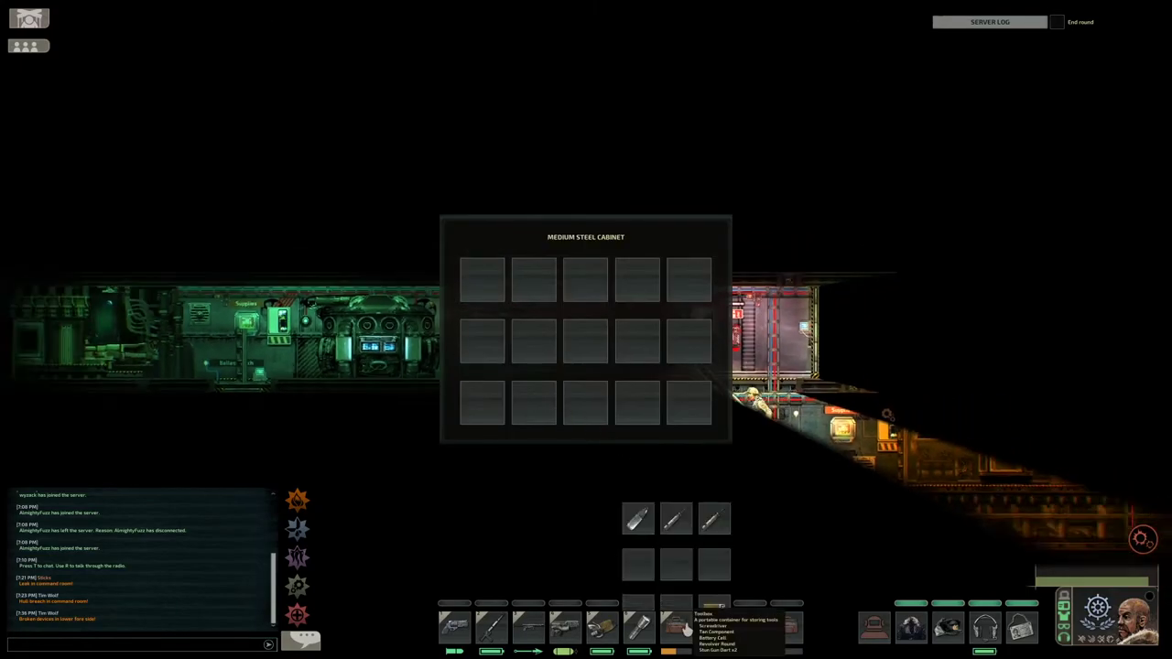
key(d)
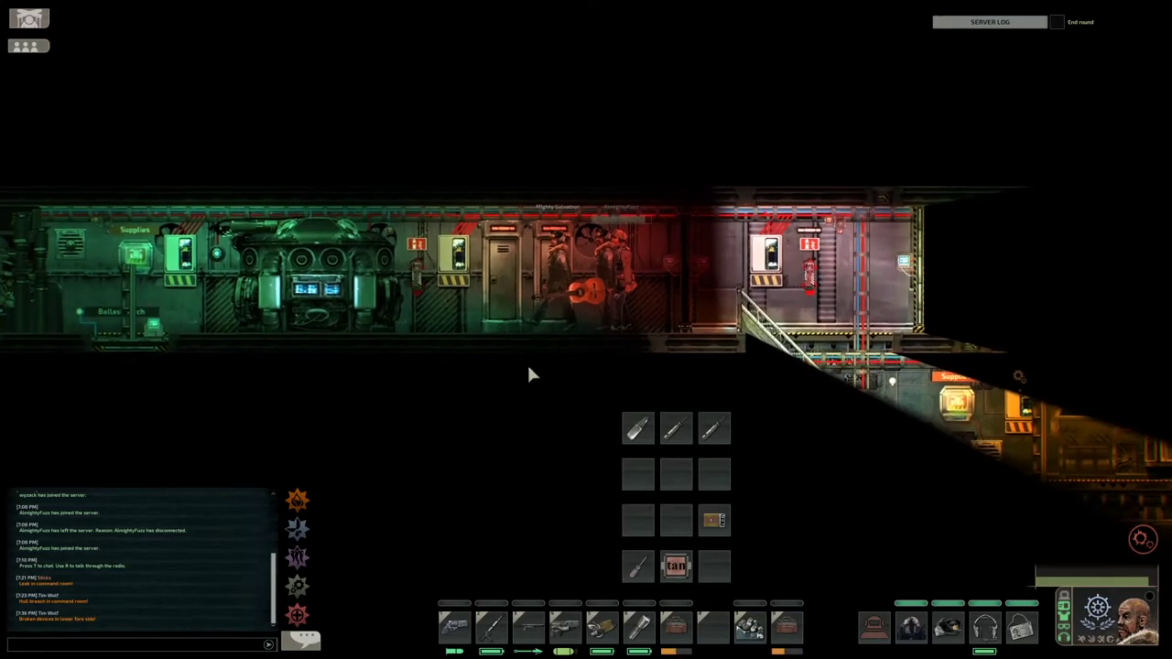
click(586, 348)
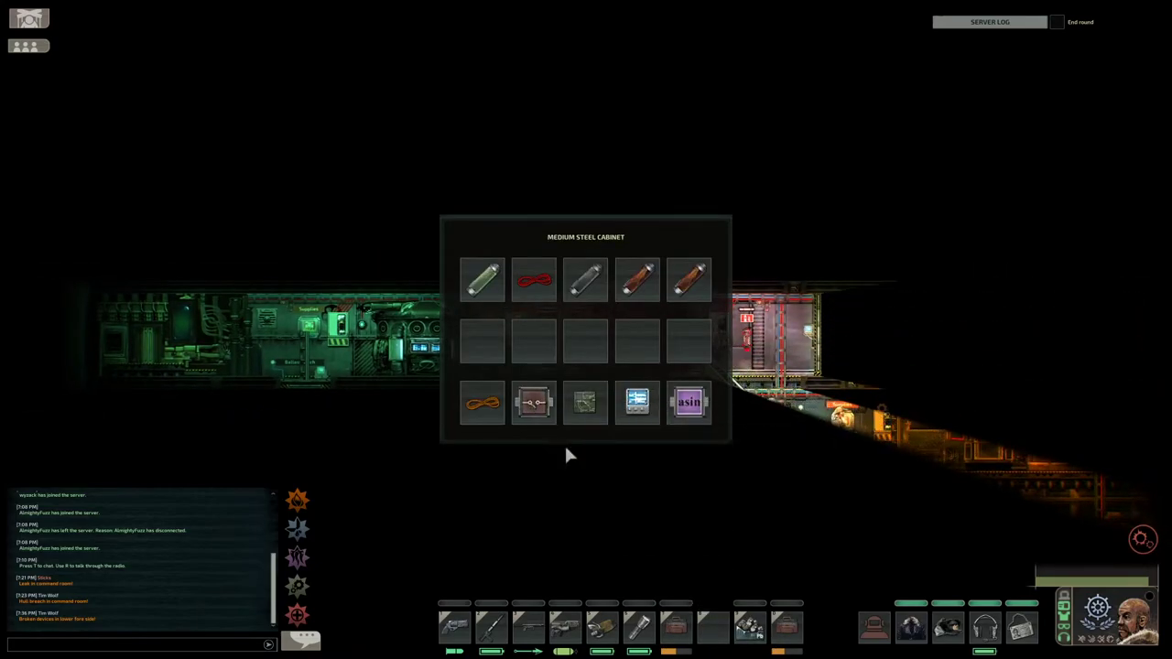
drag(675, 568, 481, 340)
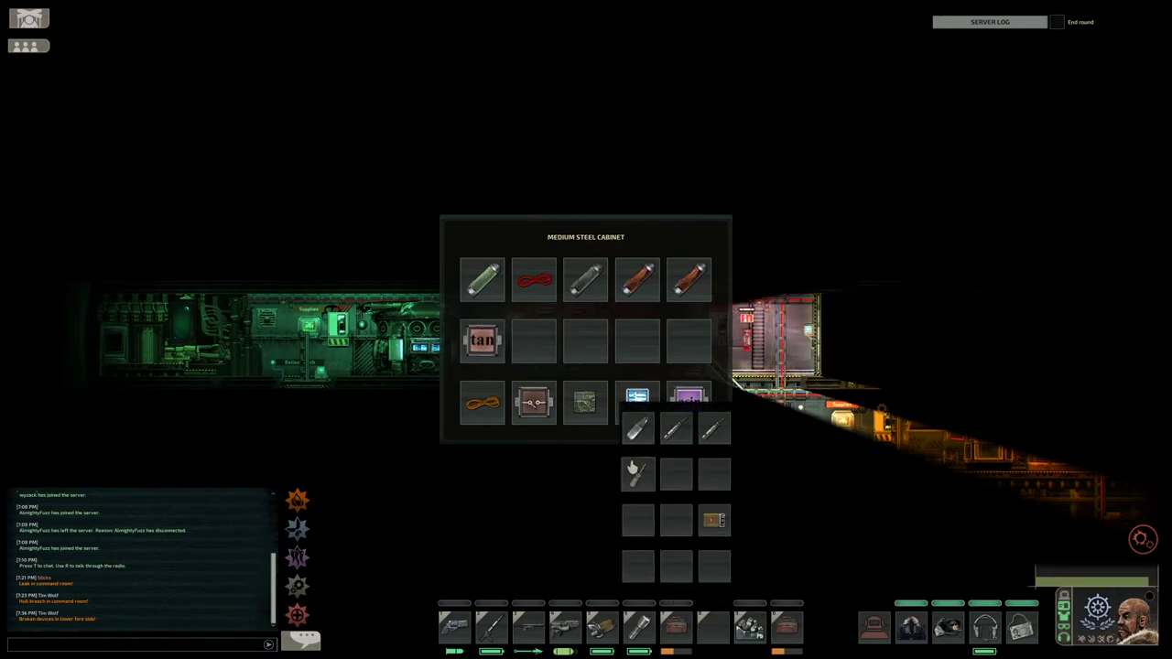
key(d)
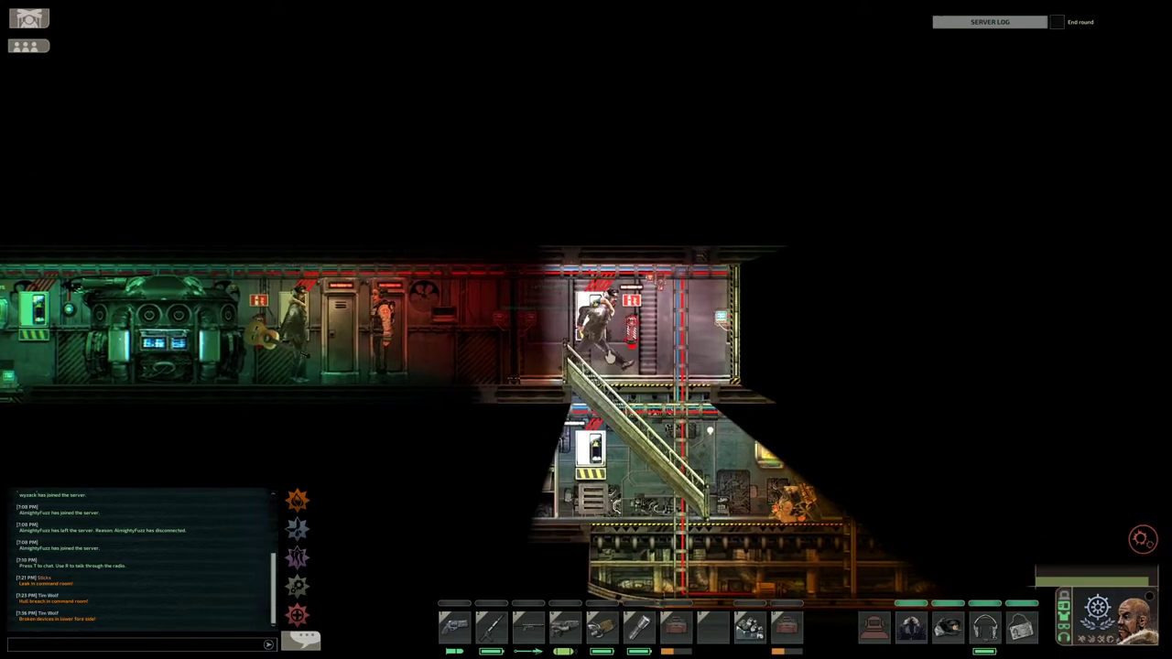
- Take the second crowbar from the steel cabinet and head up toward the medical room
key(d)
key(a)
key(a)
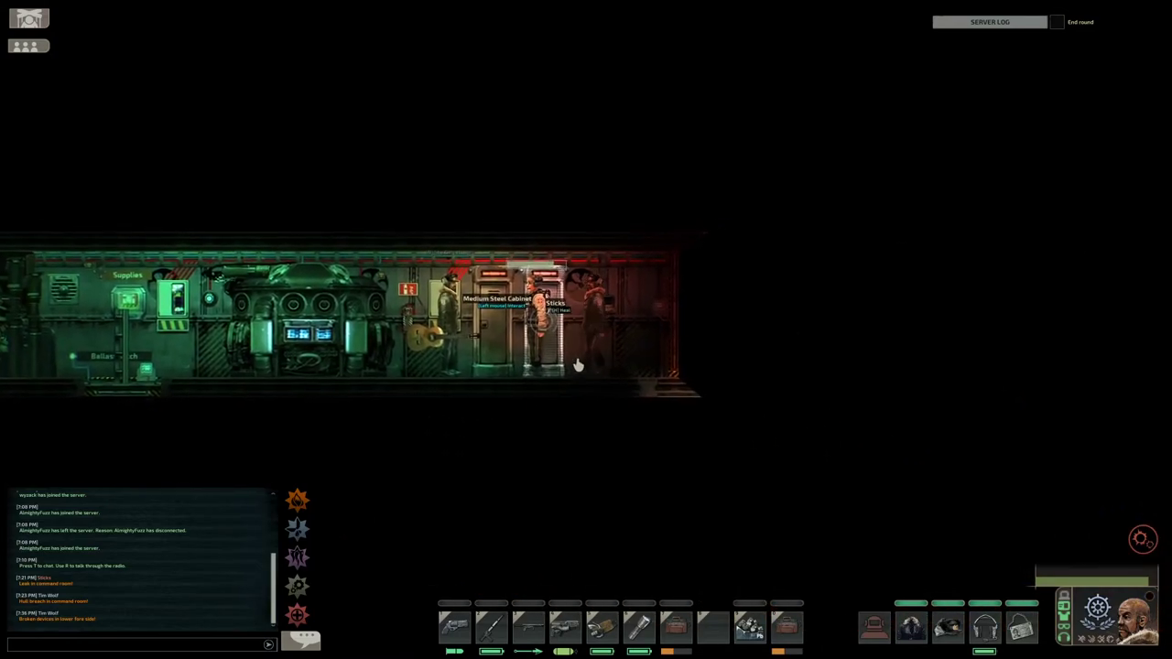
key(d)
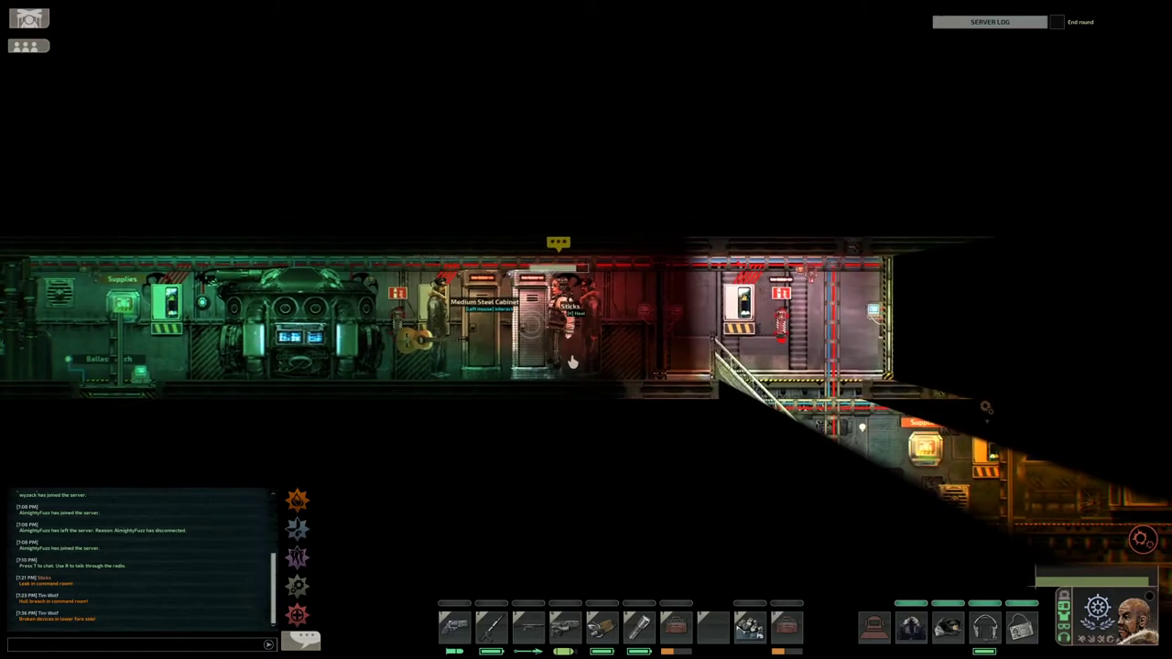
click(569, 363)
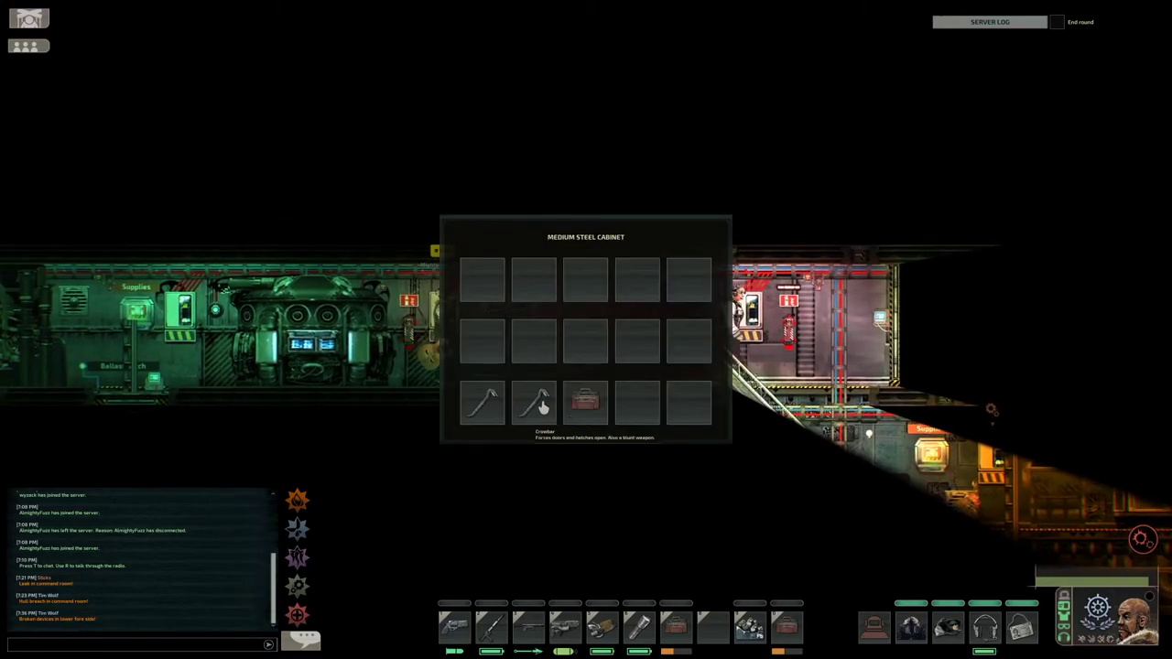
drag(540, 402, 788, 628)
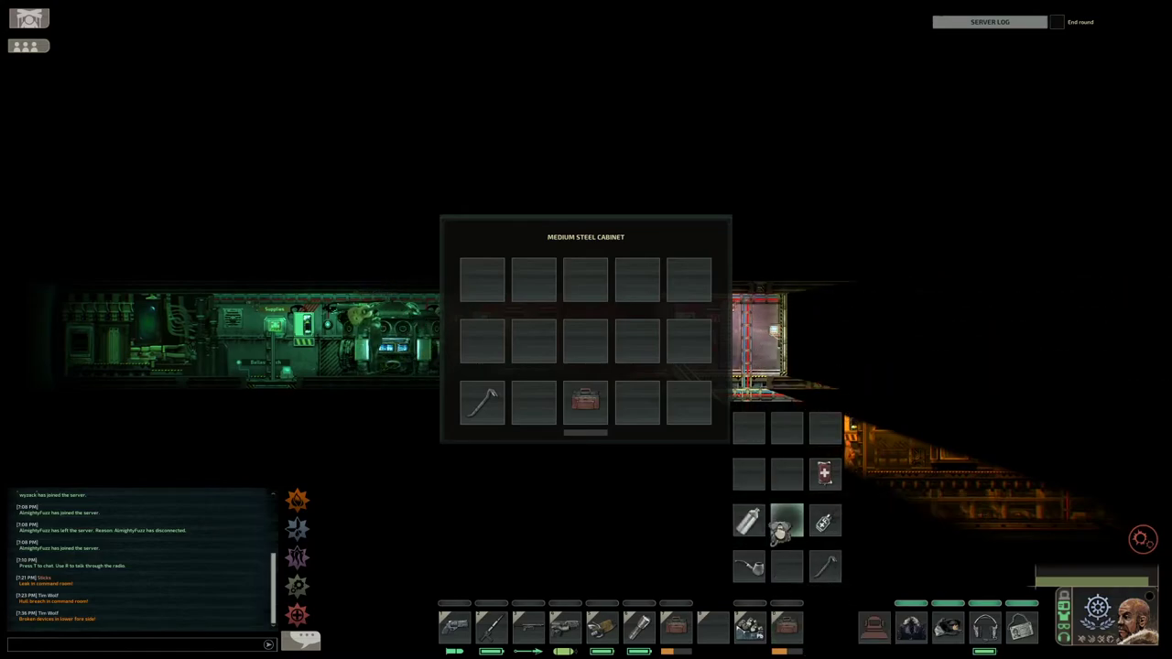
key(d)
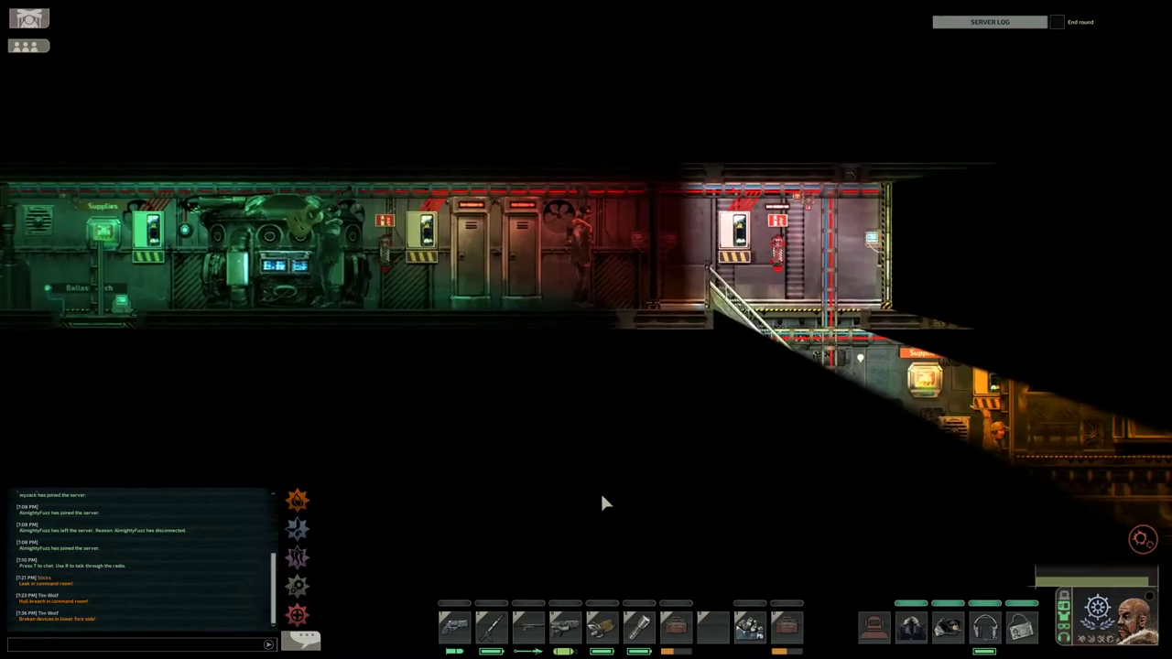
key(d)
- Stock the Medicine Cabinet's empty bottom slots with medical items, then close it
key(e)
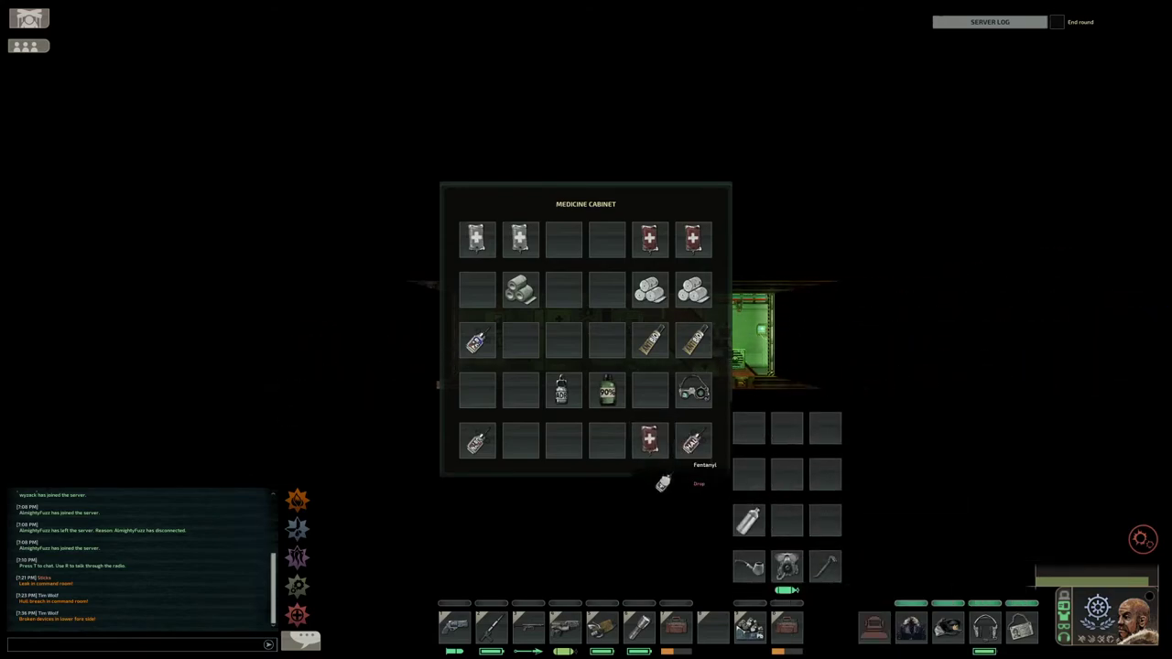
key(Escape)
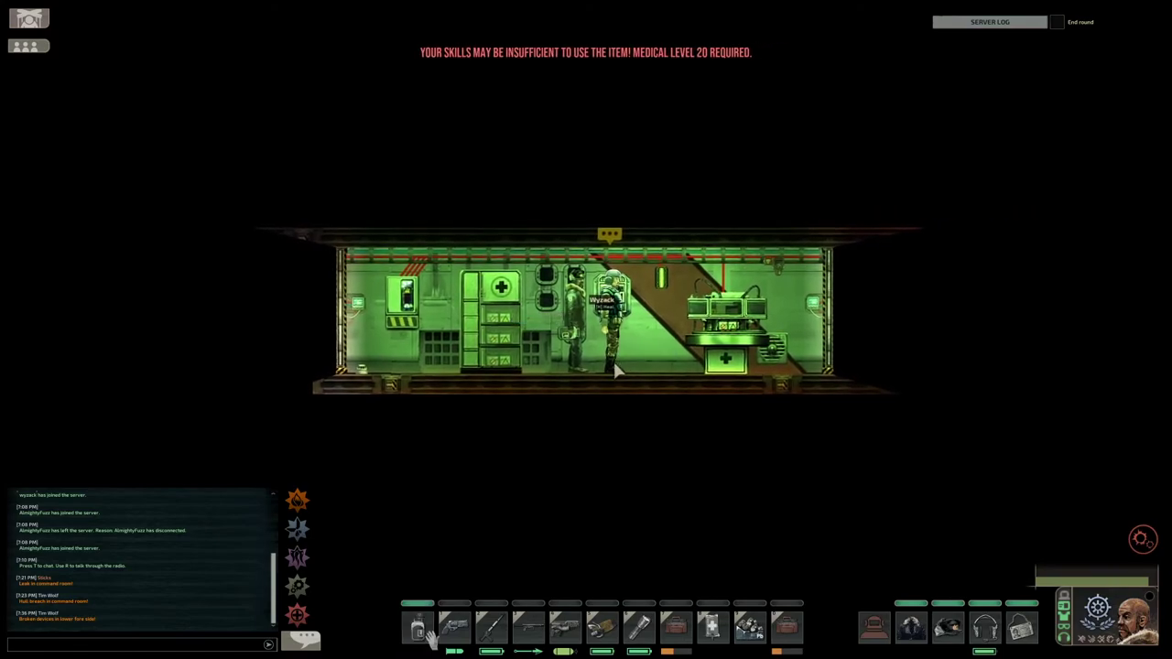
key(e)
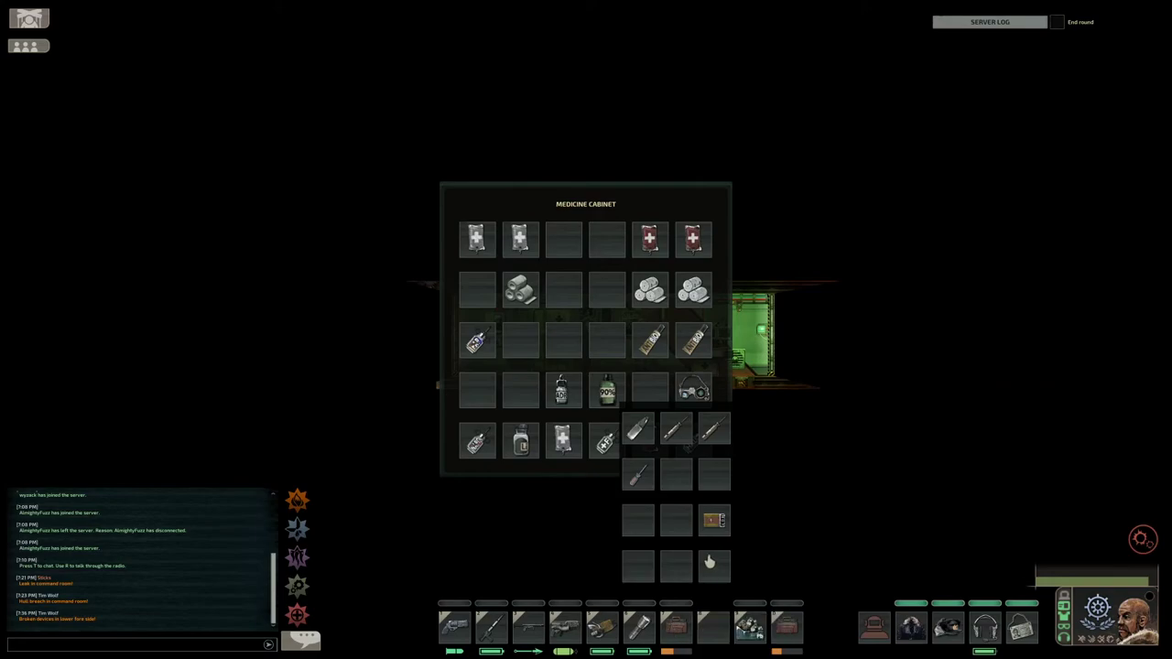
mouse_move(674, 627)
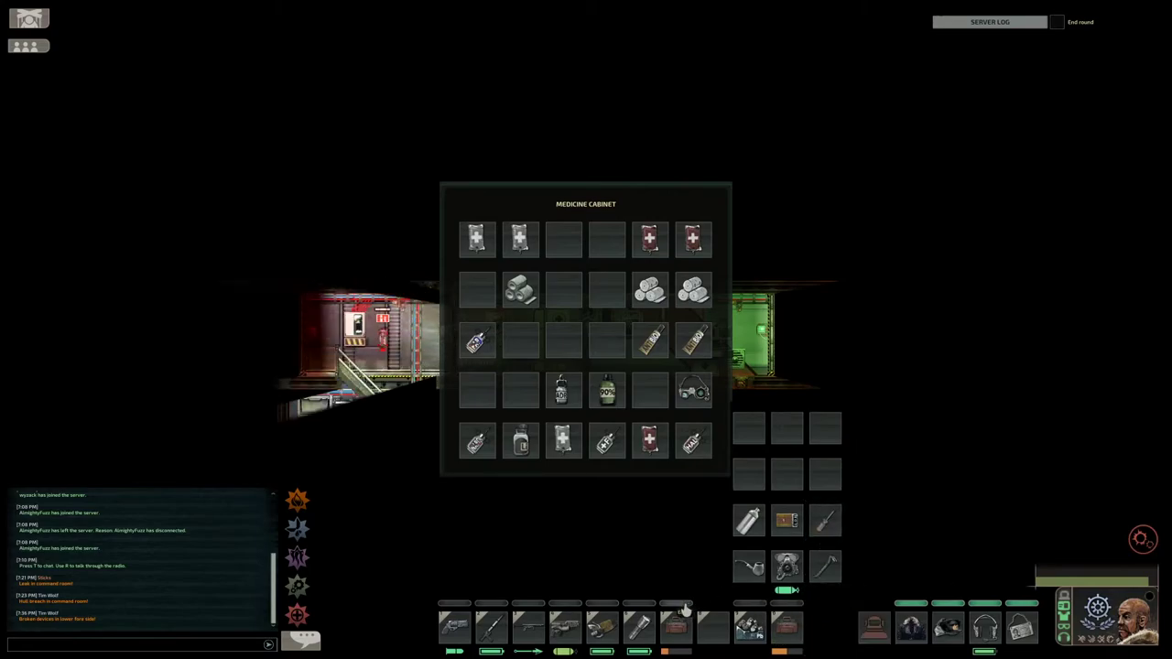
key(d)
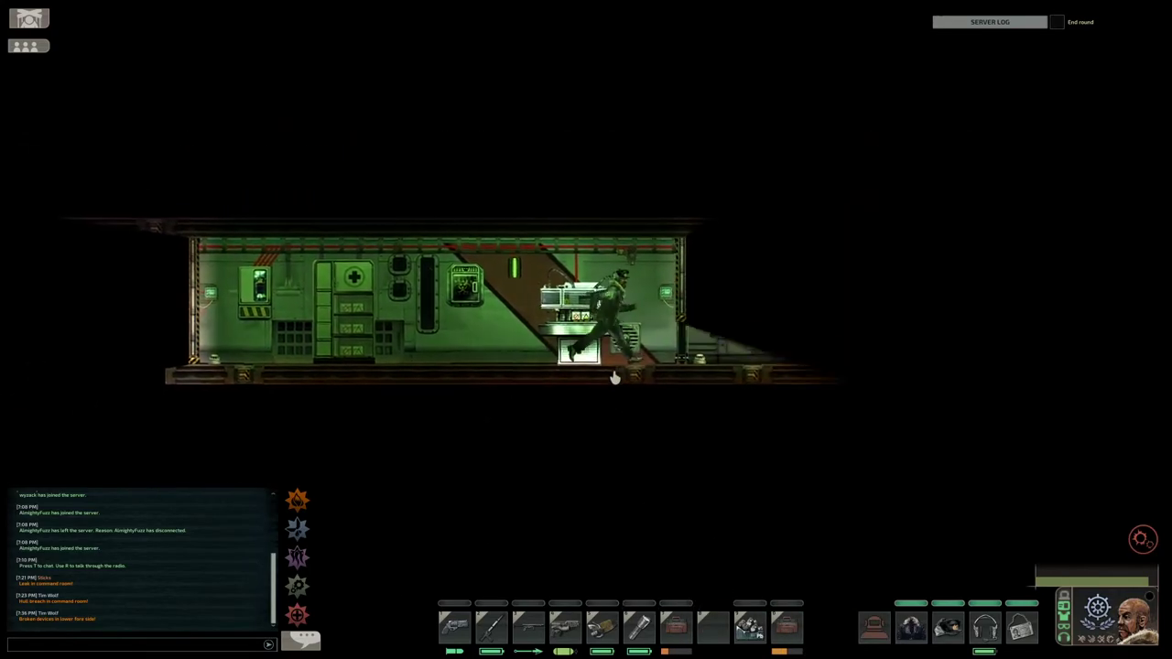
- Check the stocked steel cabinet, then climb the ladder into the Supplies room
key(a)
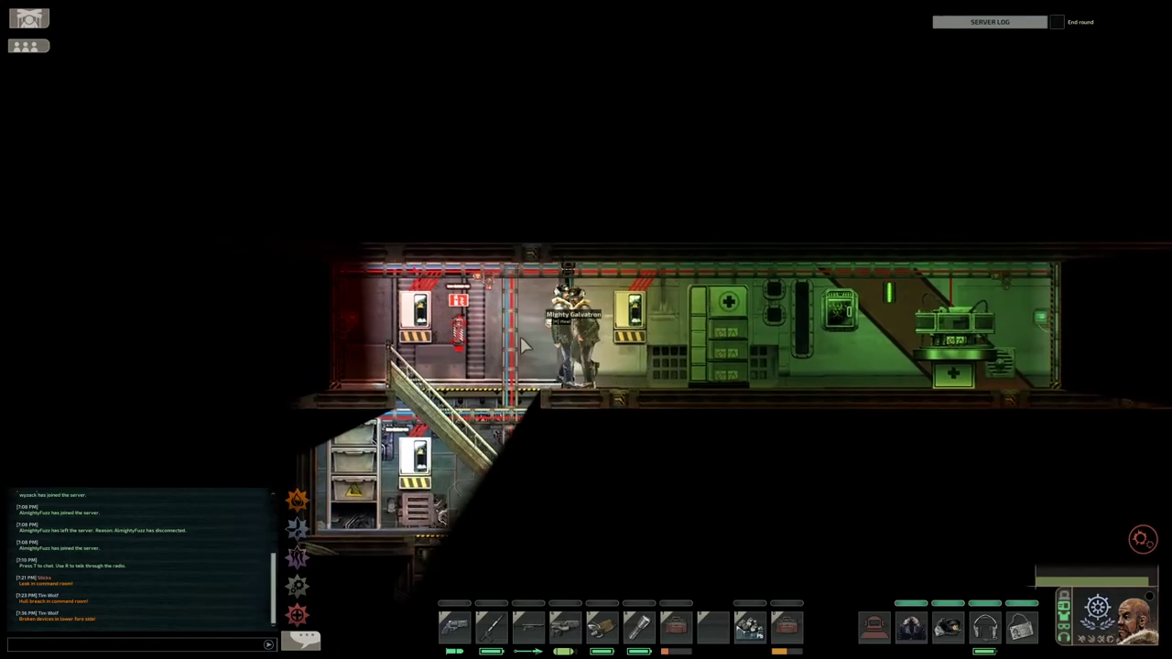
key(a)
key(e)
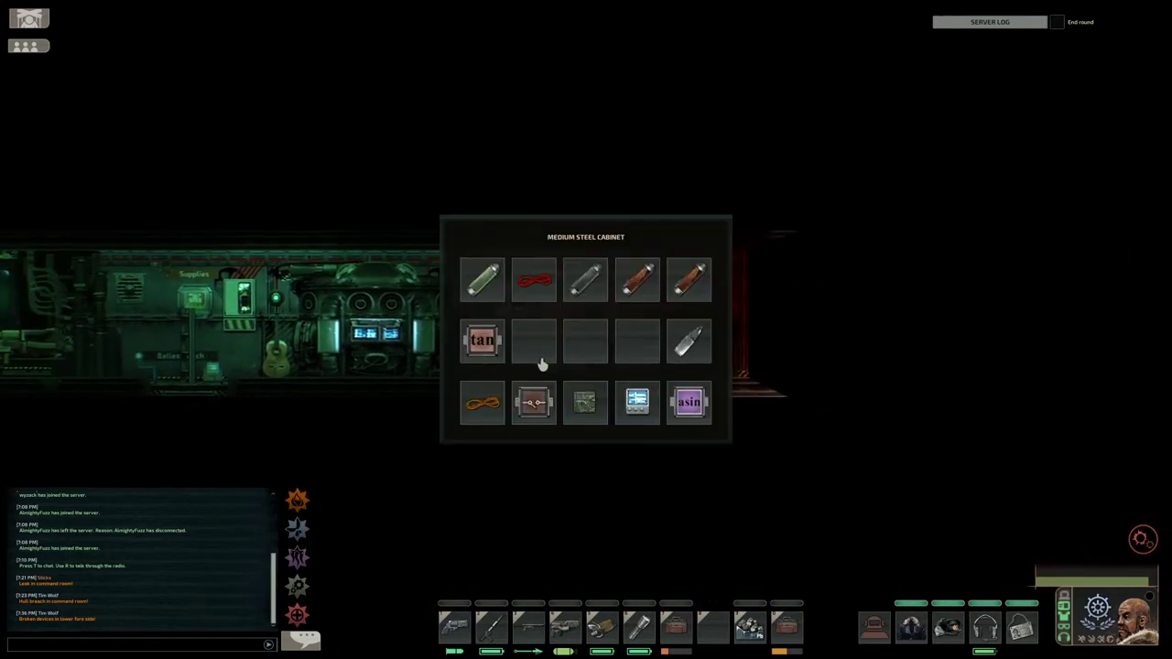
scroll(541, 364, down, 3)
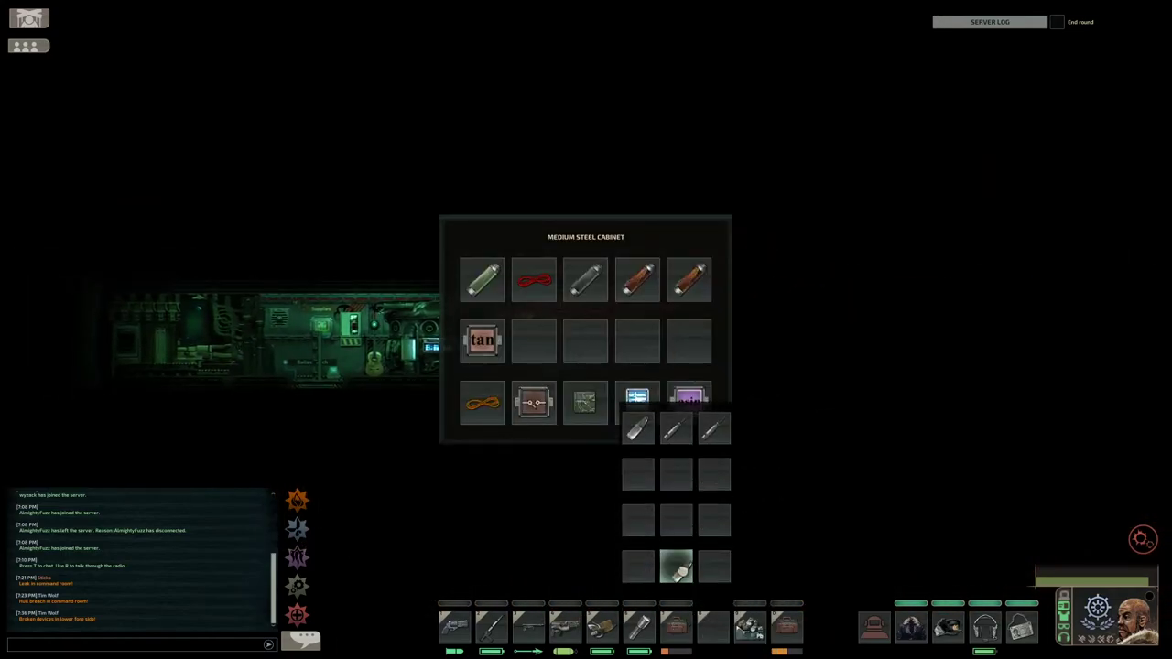
key(d)
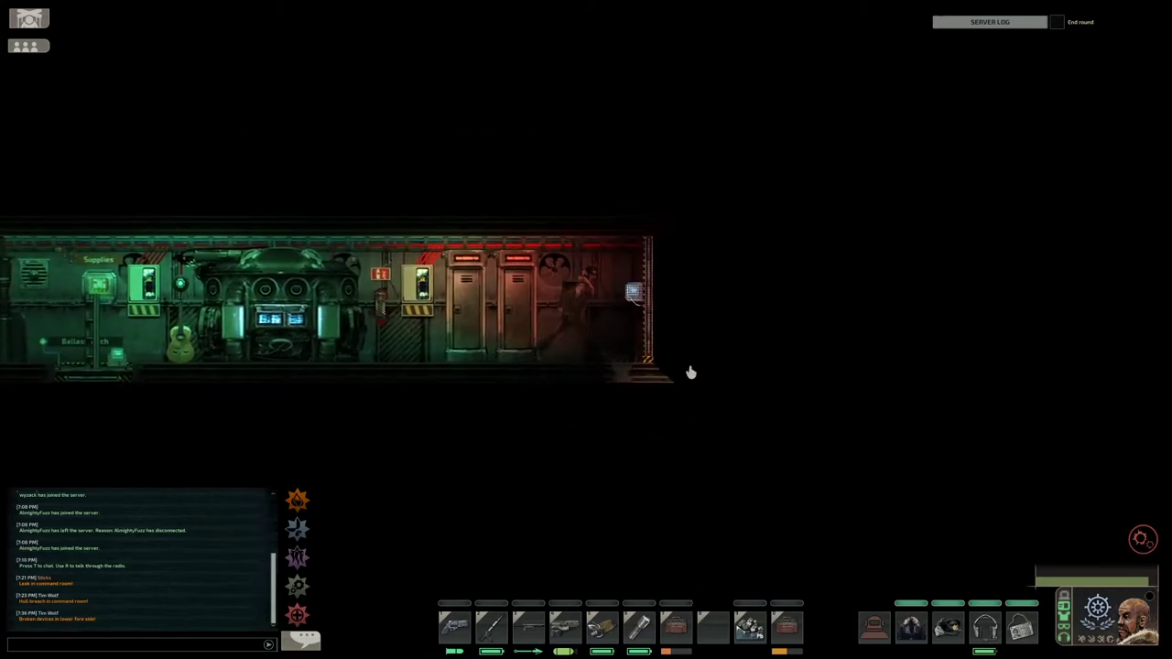
key(d)
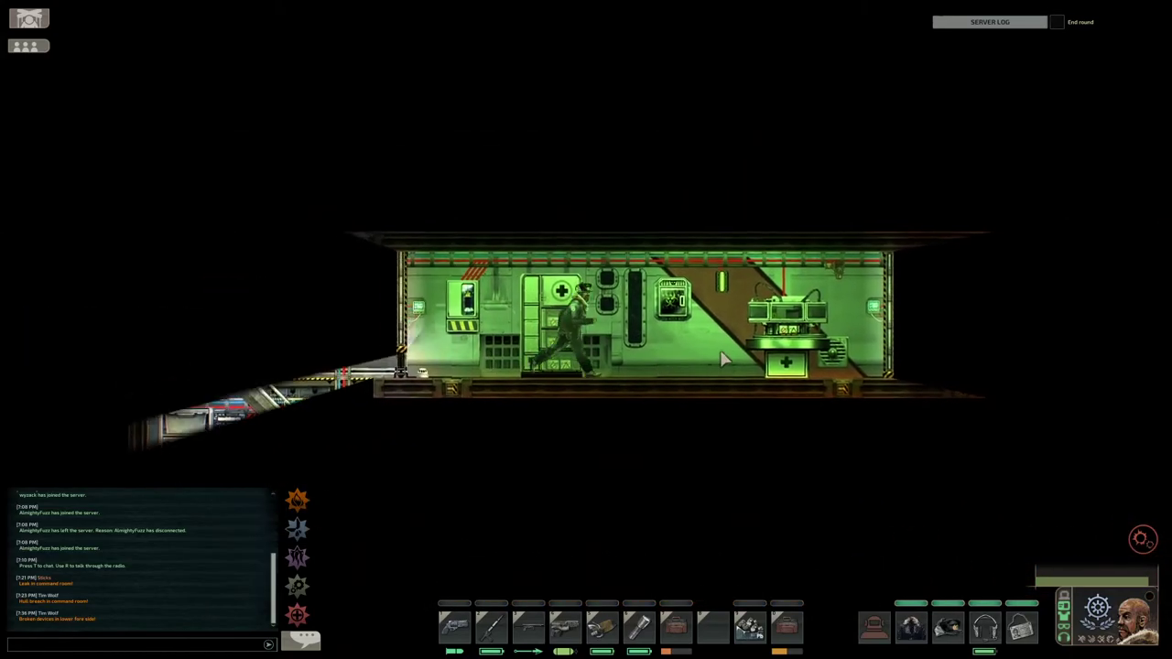
key(d)
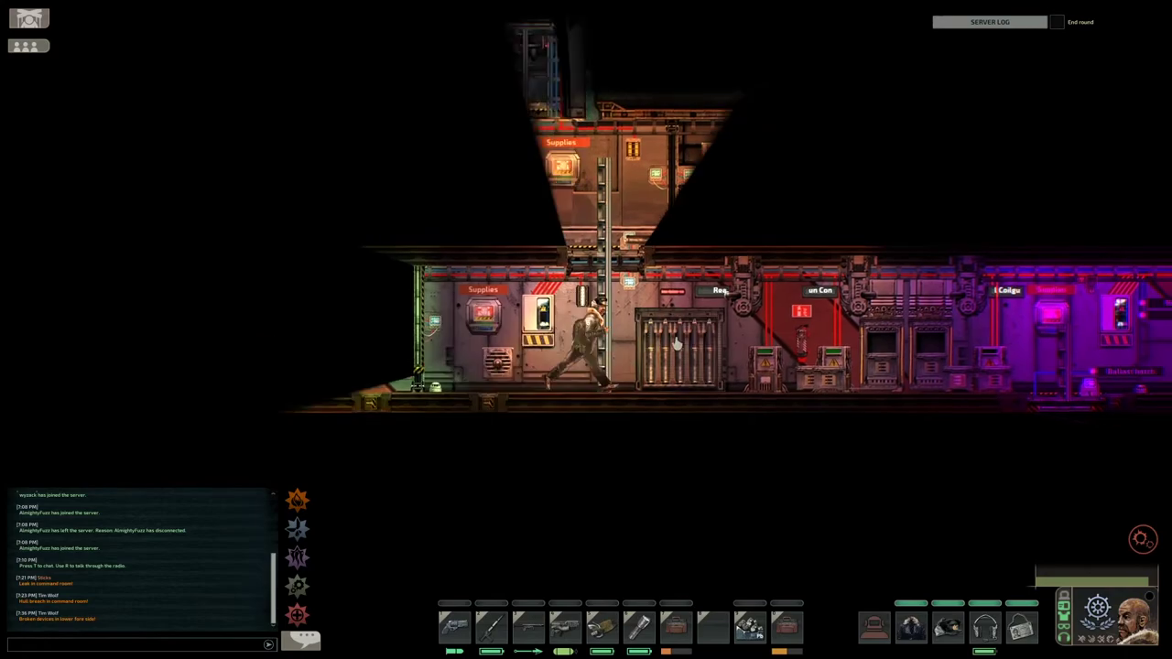
key(w)
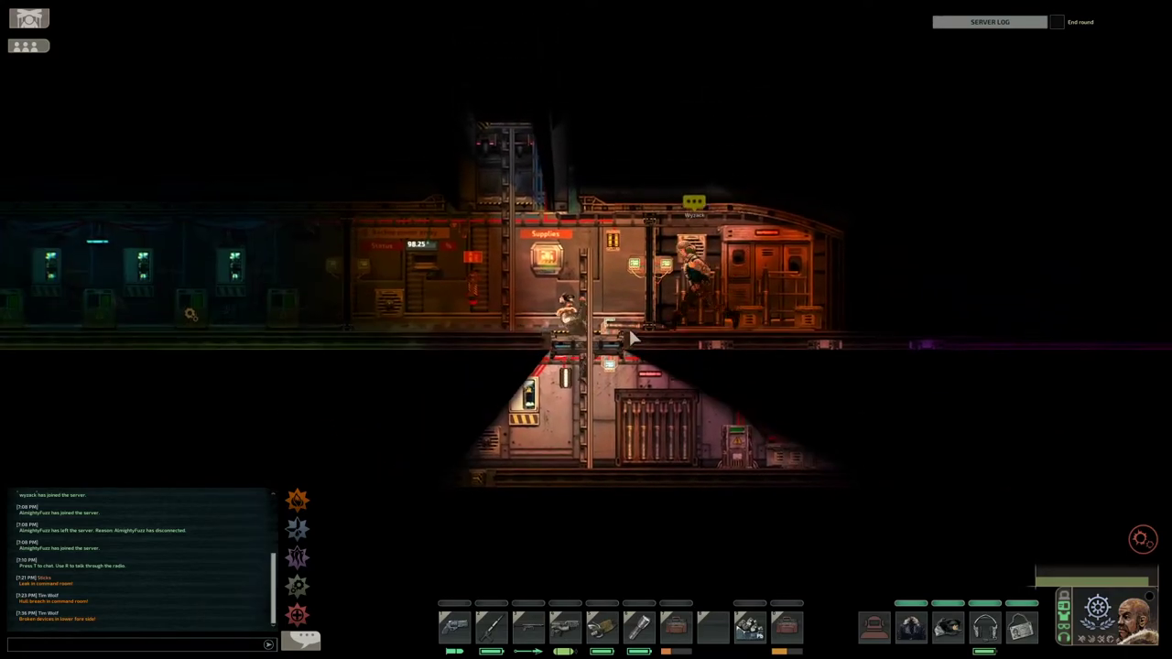
key(w)
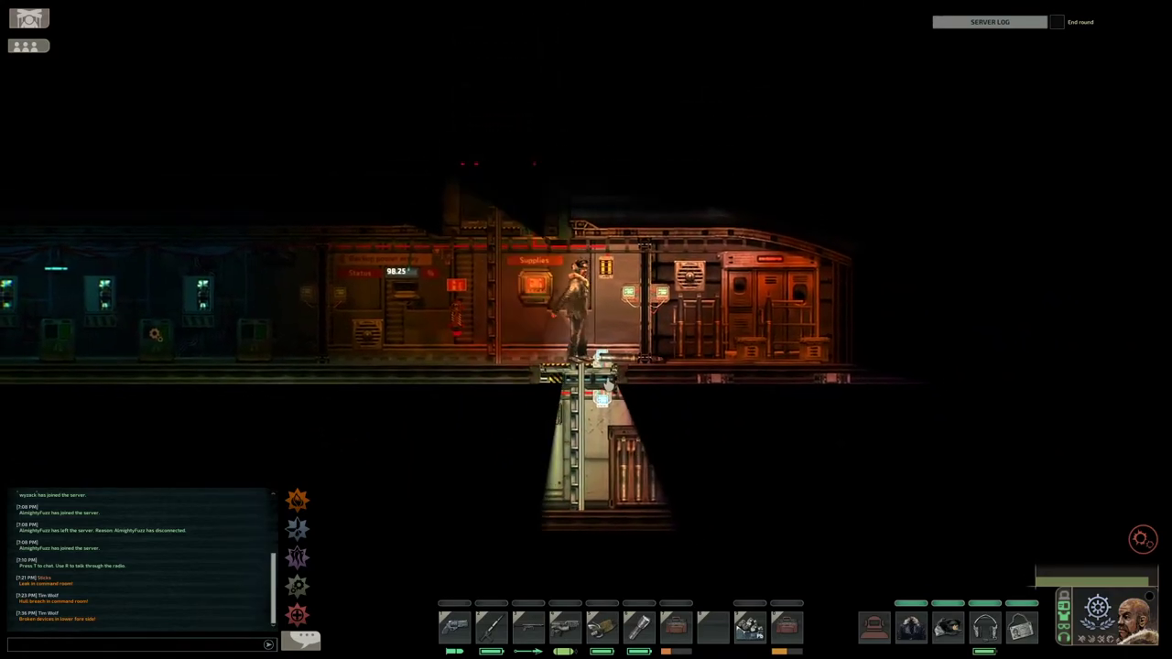
- Check the Railgun Shell Rack and store two stun gun darts in the Large Steel Cabinet
key(d)
key(e)
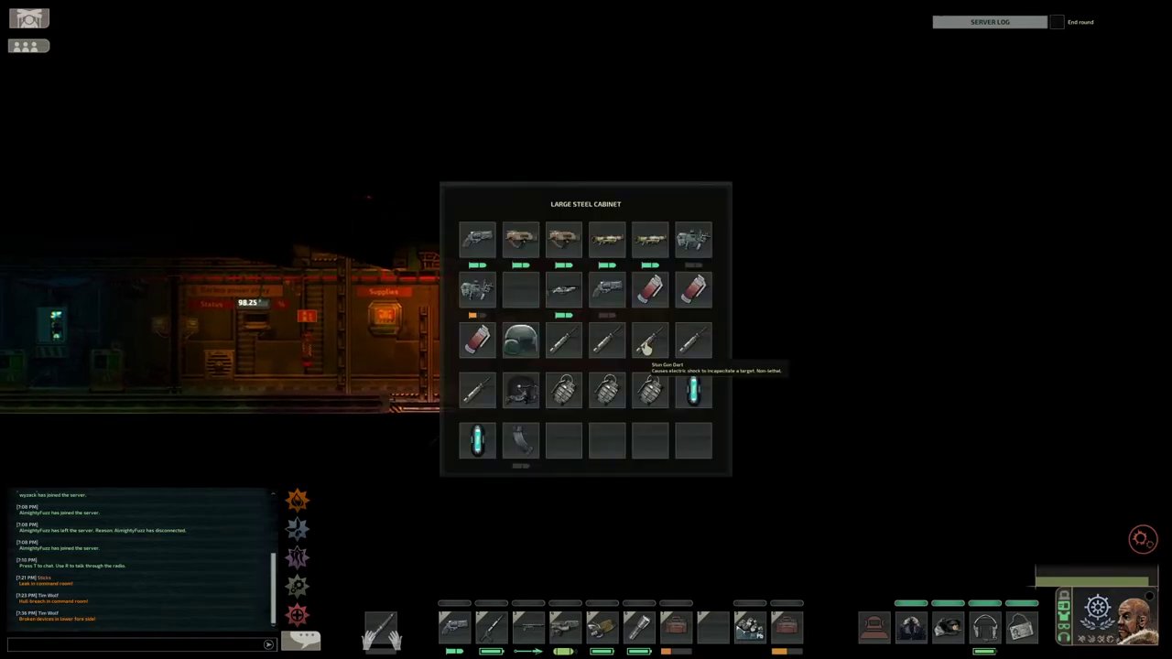
key(d)
key(e)
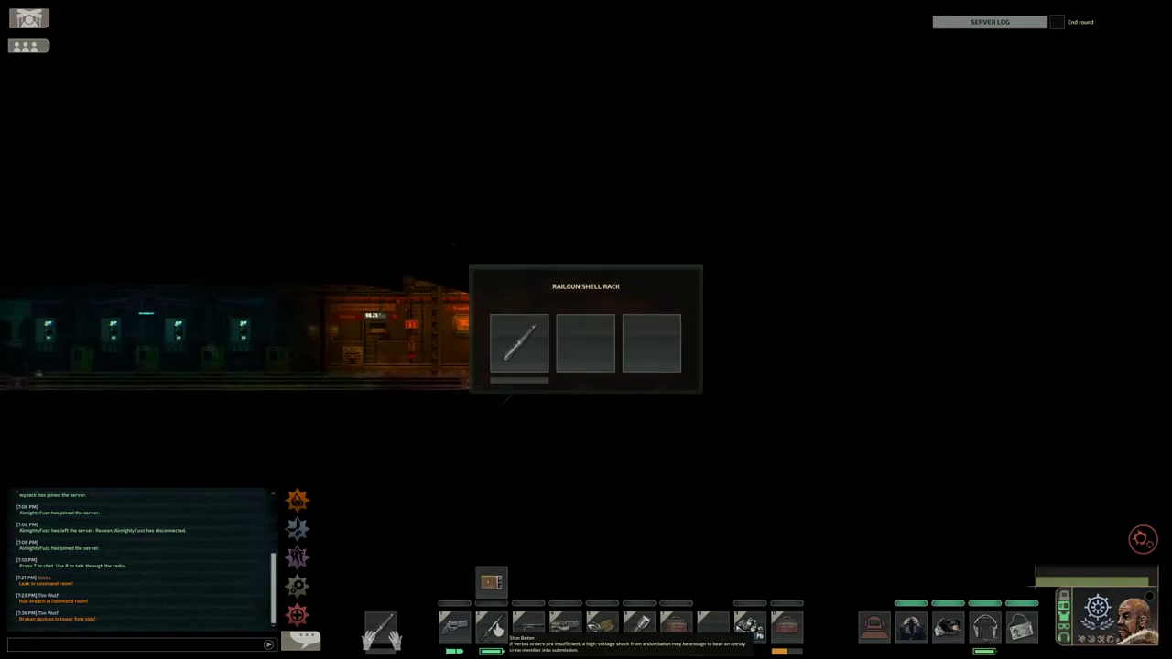
key(Escape)
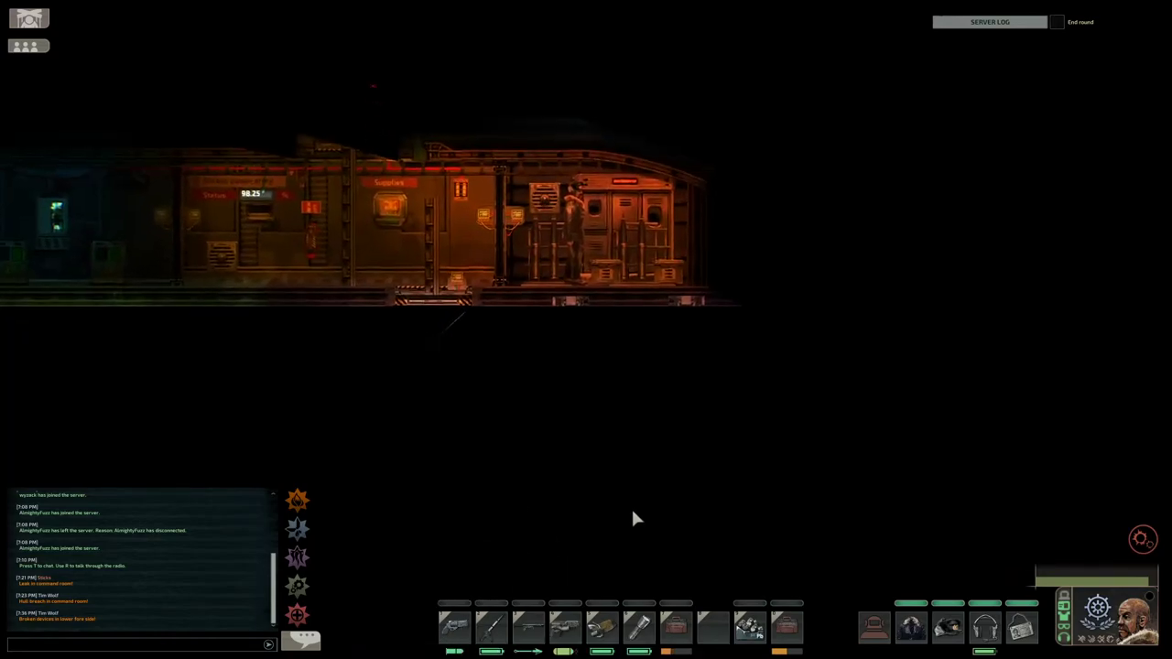
key(a)
key(e)
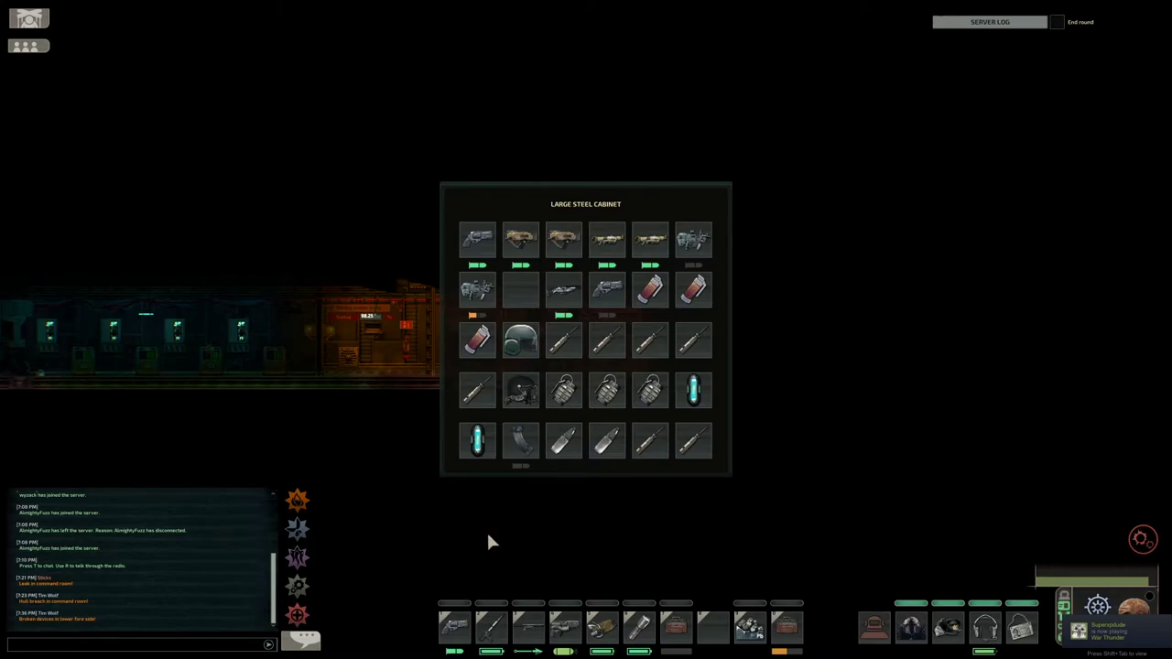
key(Escape)
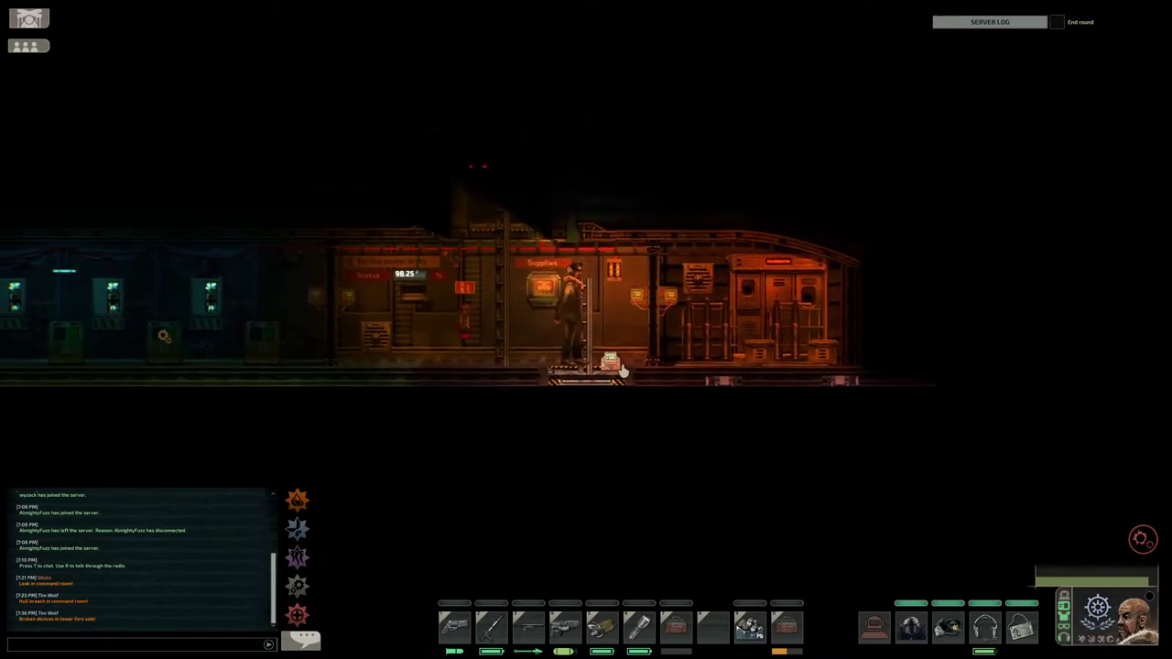
- Walk left through the door and check the carried toolbox's contents
key(a)
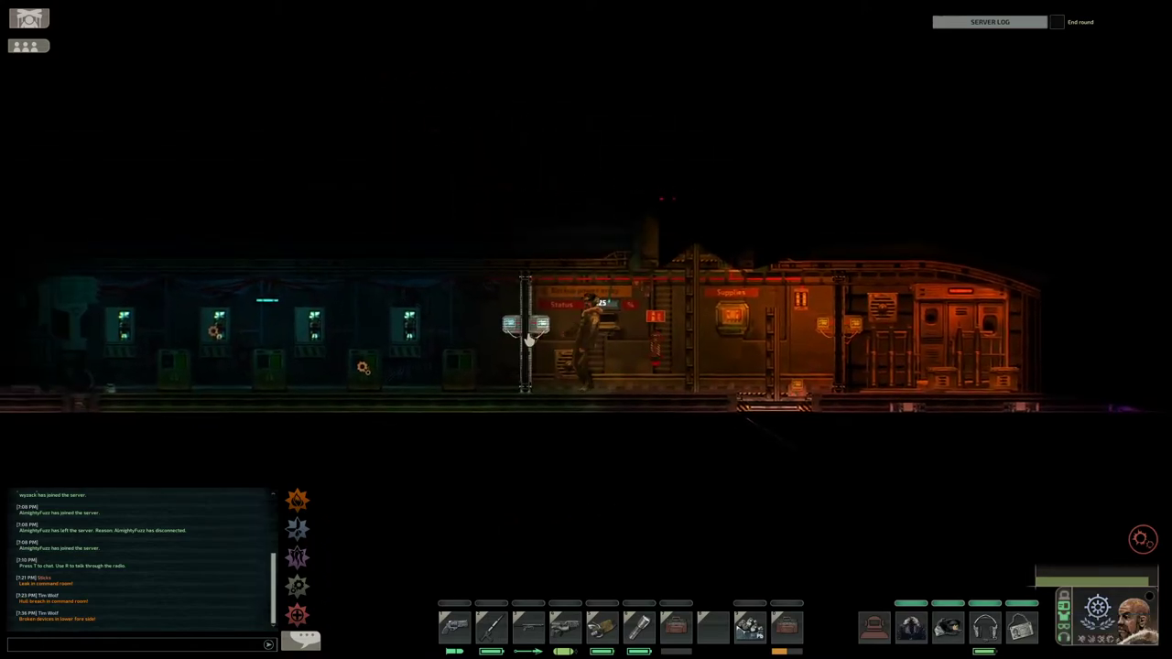
click(529, 340)
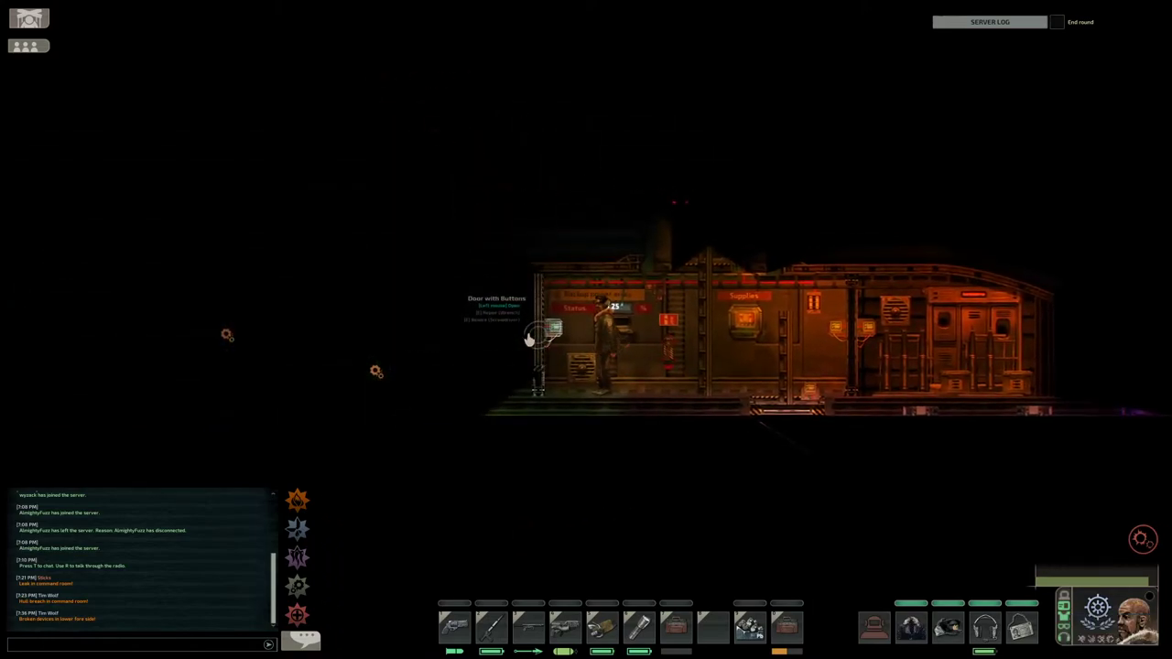
click(529, 341)
click(785, 626)
key(d)
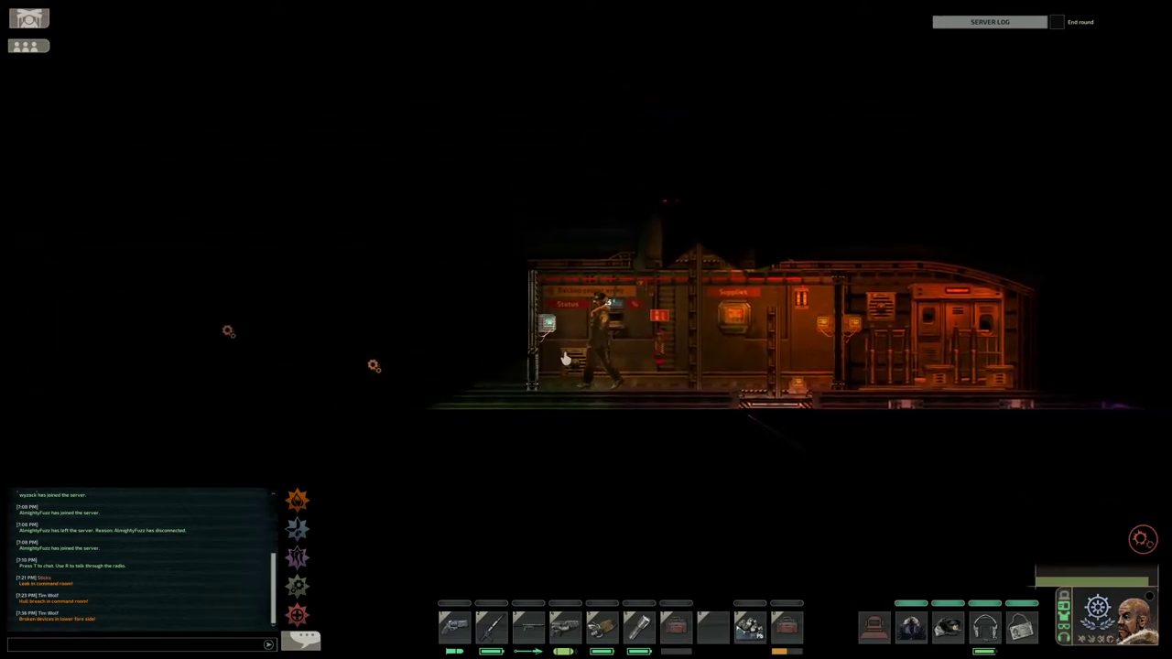
click(785, 626)
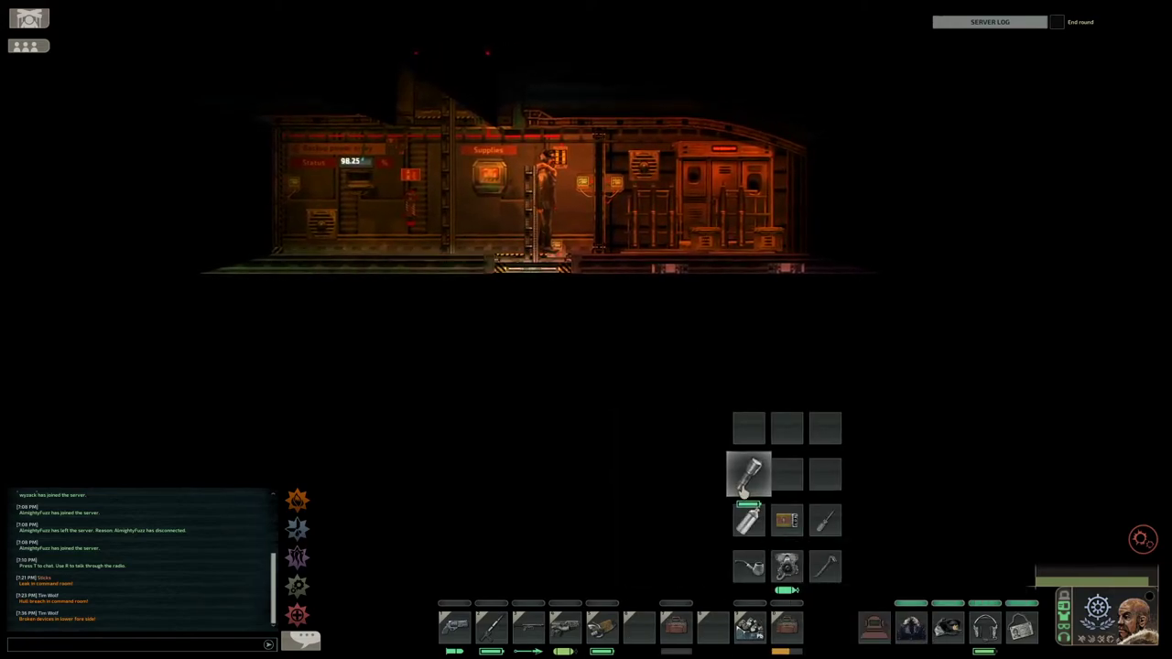
click(749, 474)
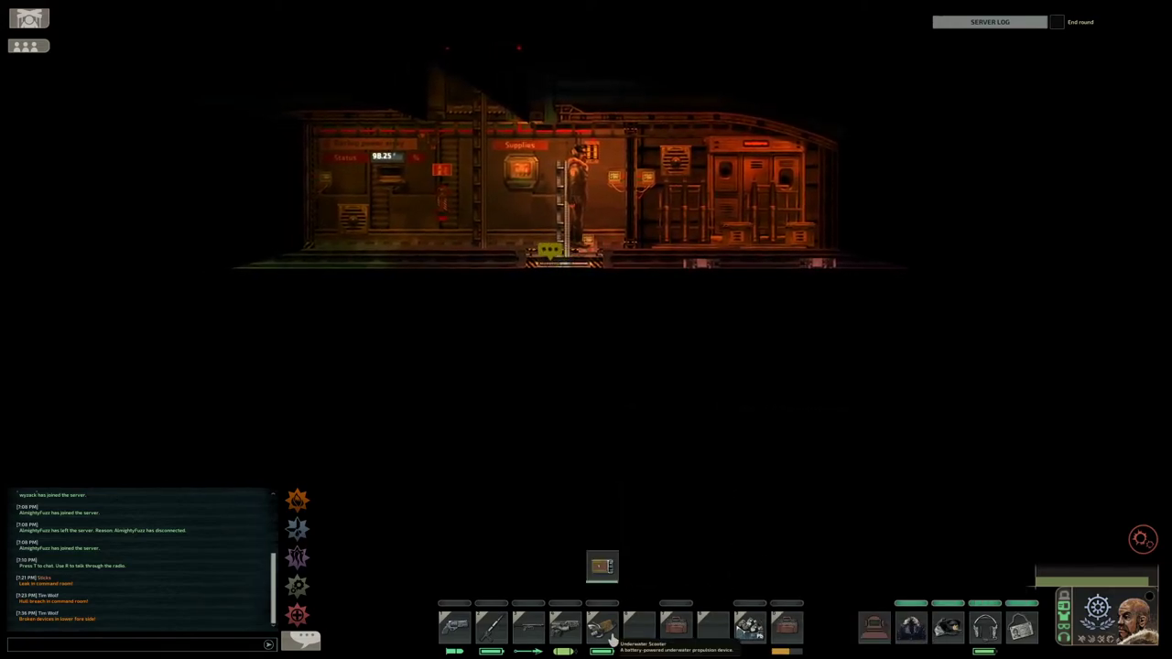
key(s)
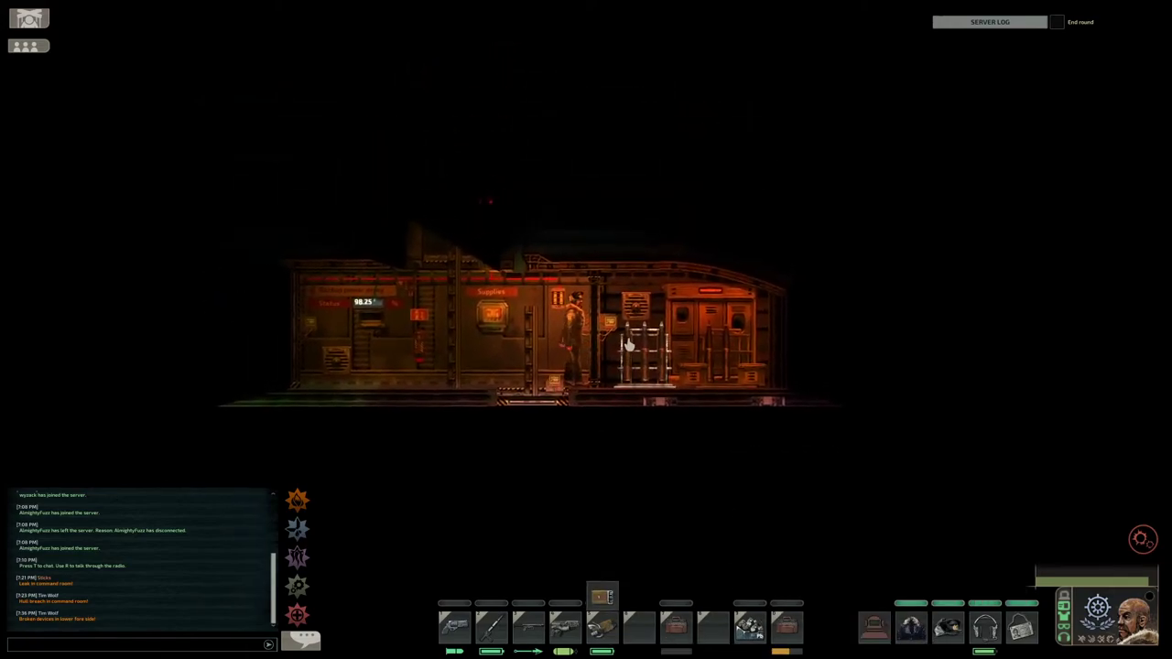
- Climb down the hatch ladder and run left through the medbay and down the stairs
key(s)
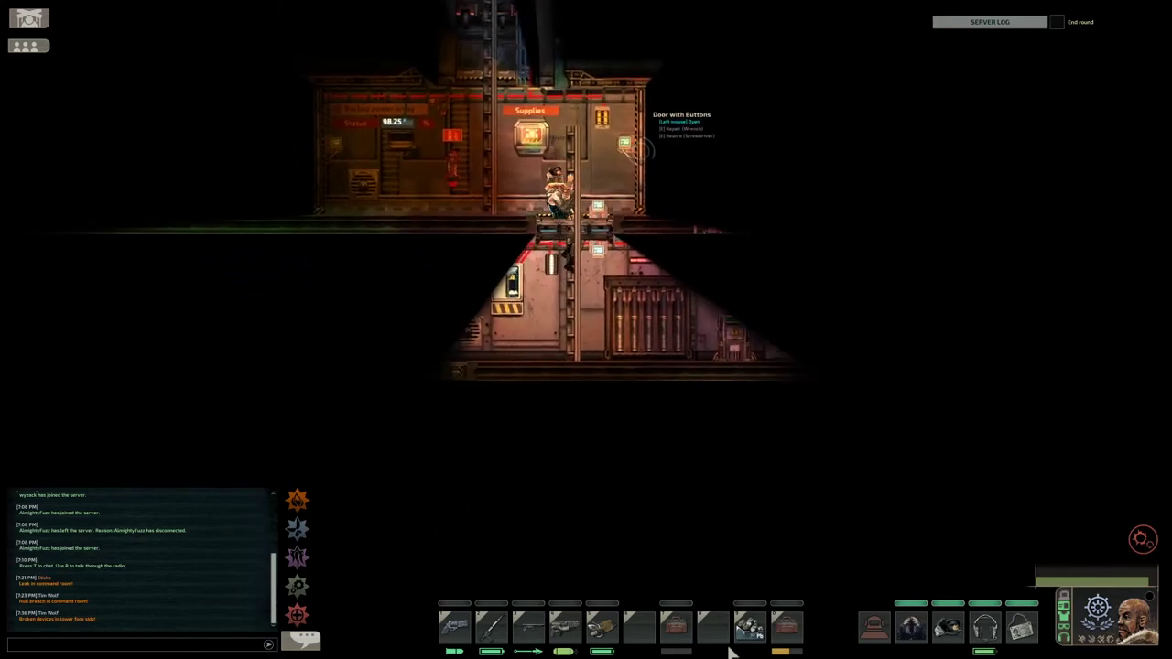
key(s)
click(749, 626)
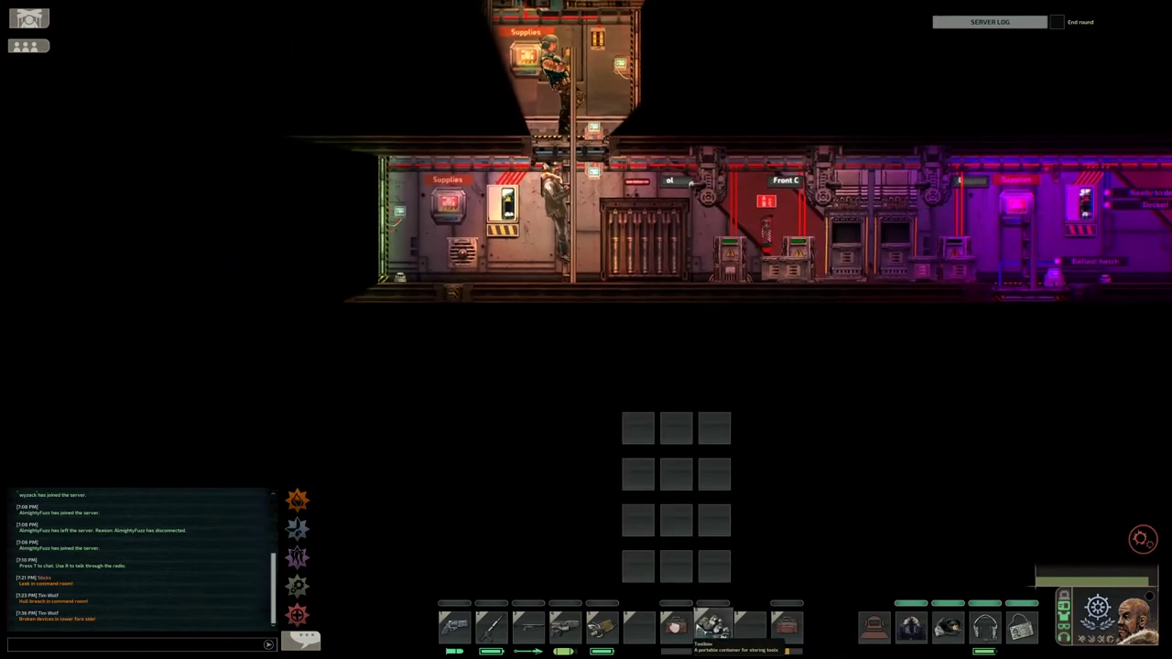
key(a)
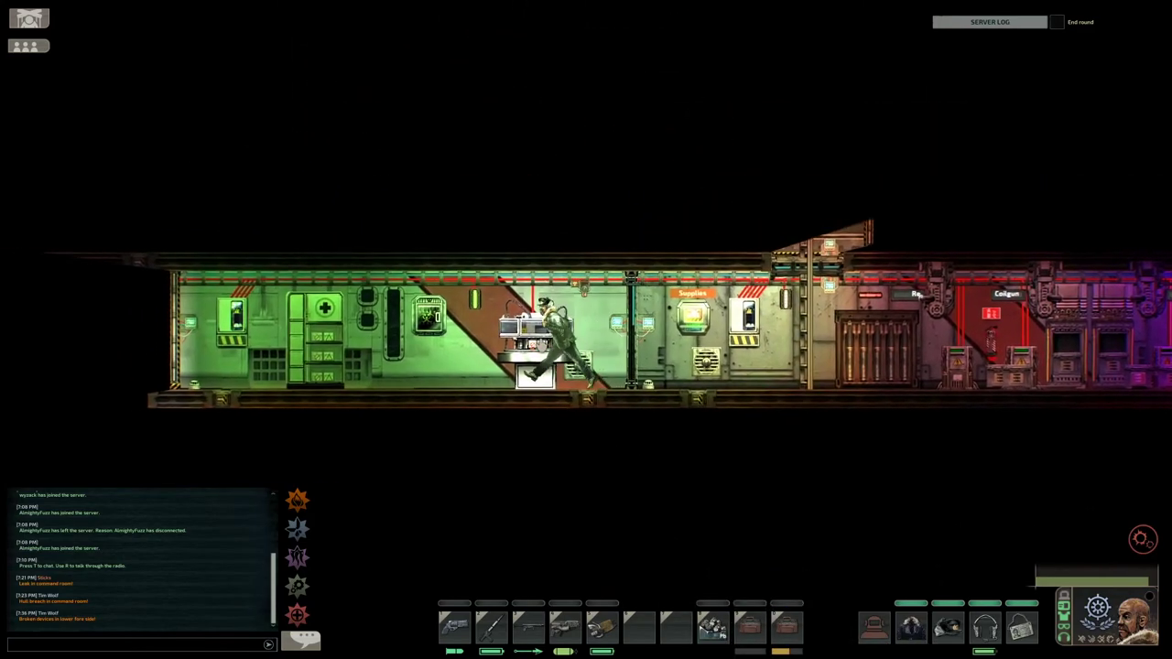
key(a)
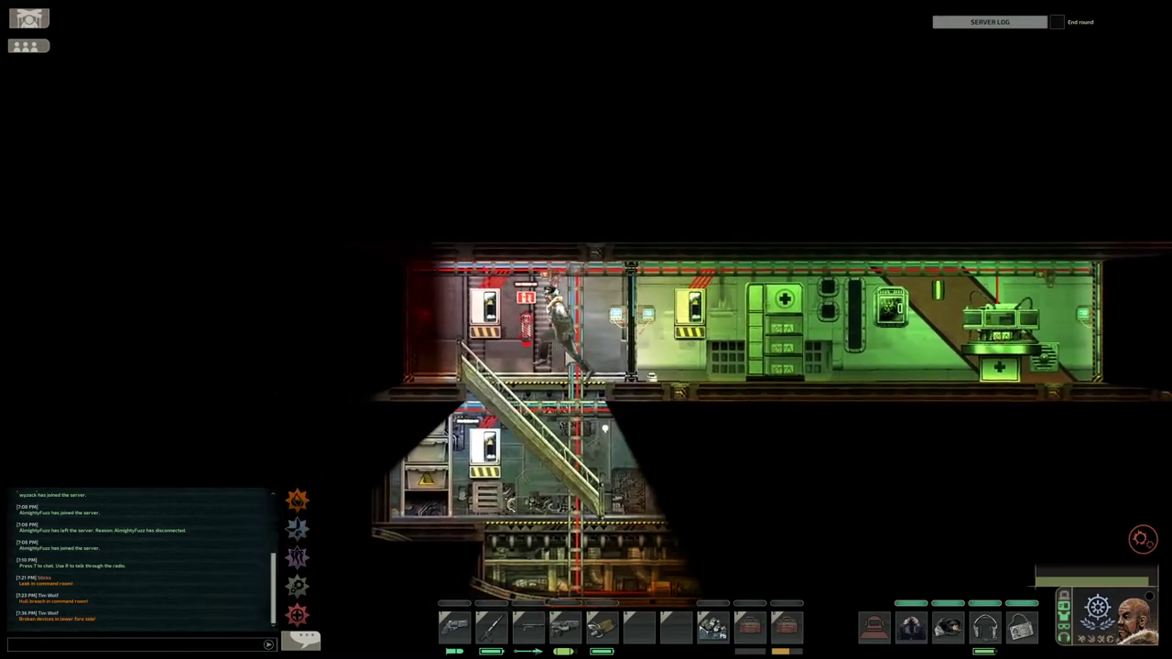
key(s)
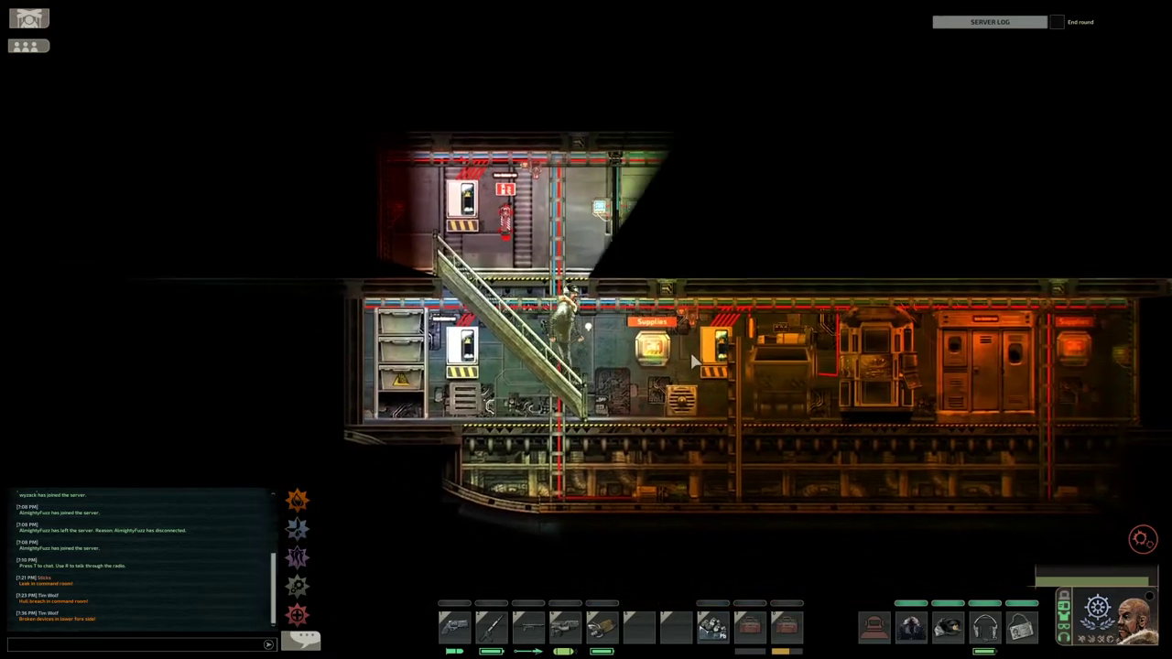
key(d)
key(d)
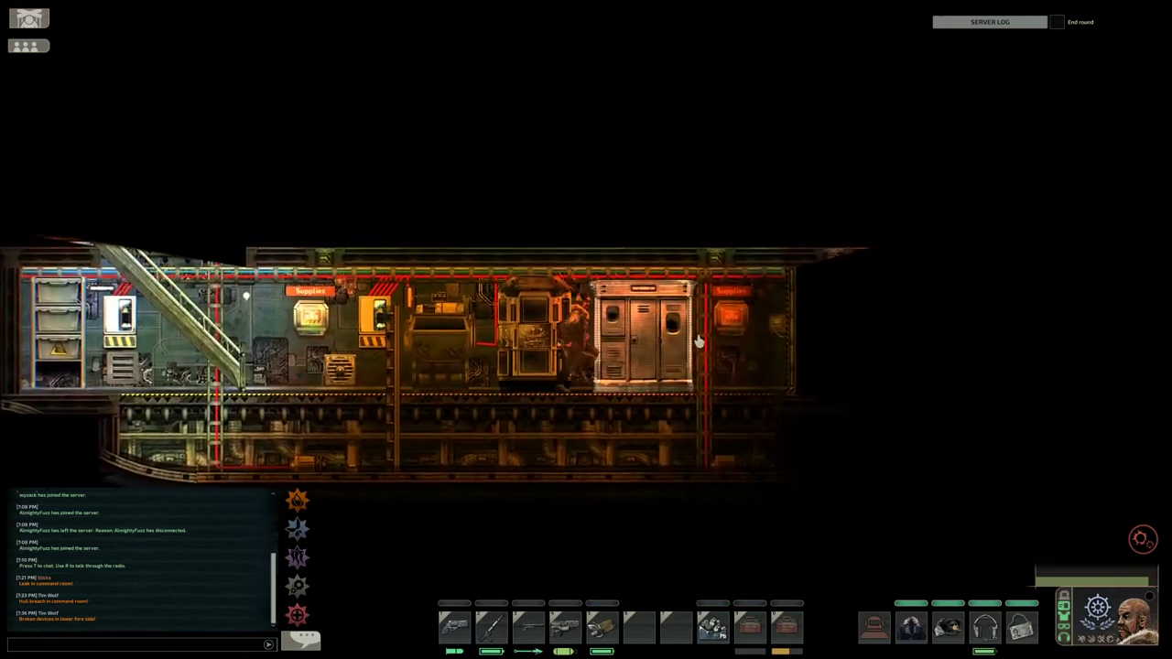
- Check the fabricator and oxygen shelf, then rearrange a battery cell in the windowed steel cabinet
key(e)
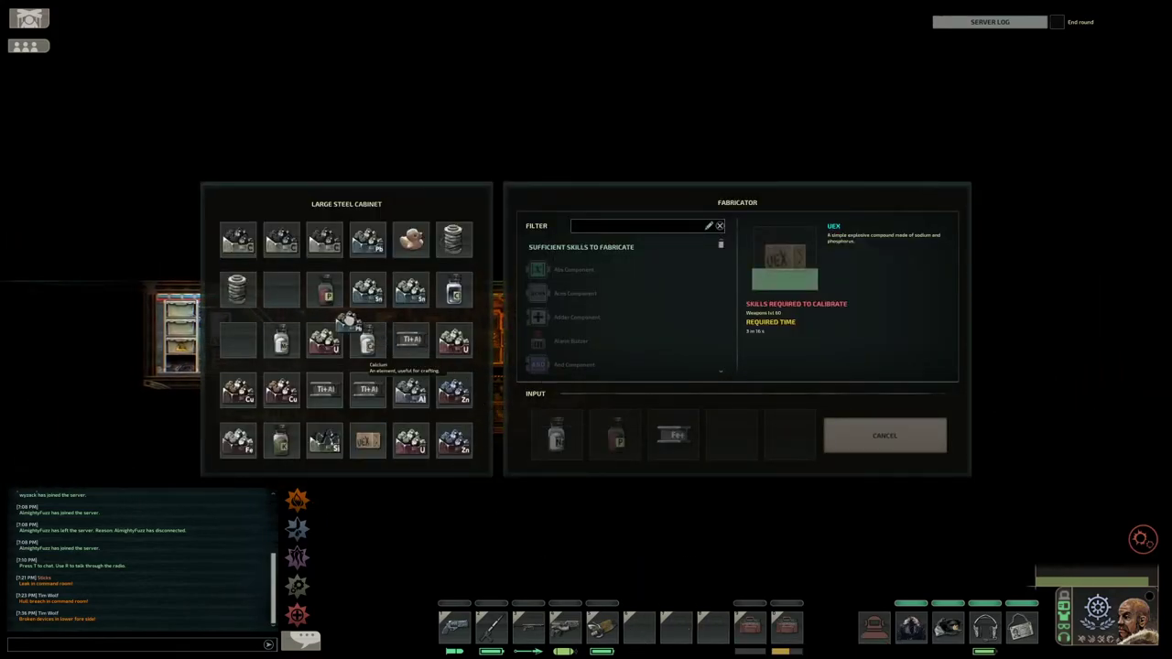
key(Escape)
key(d)
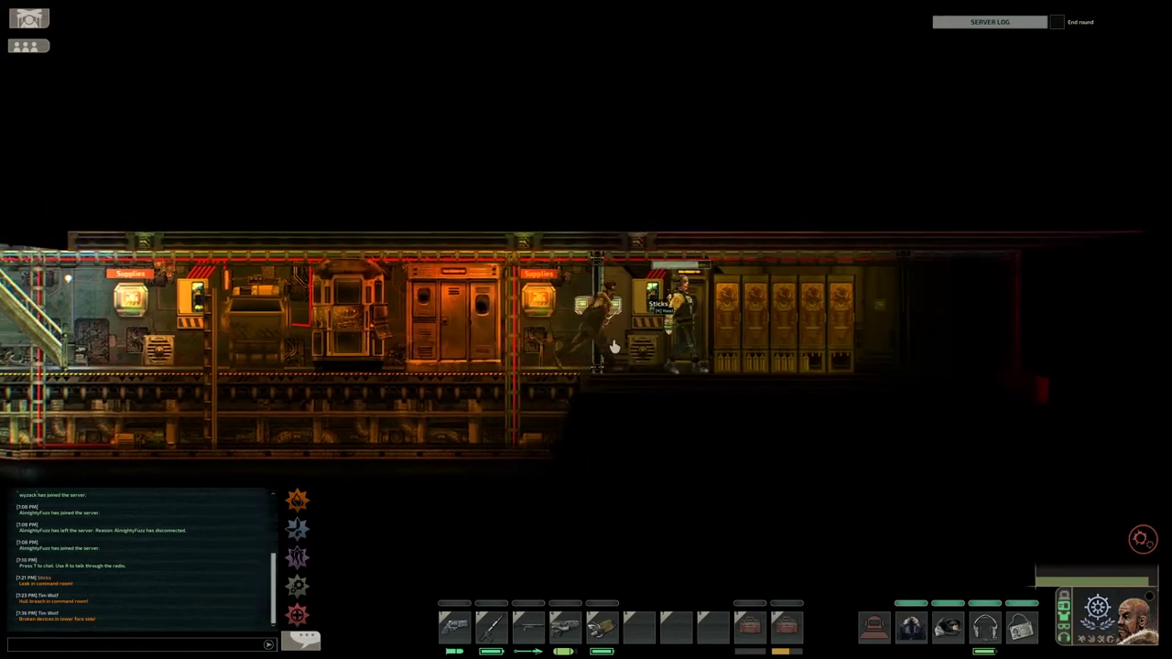
click(637, 377)
key(Escape)
key(a)
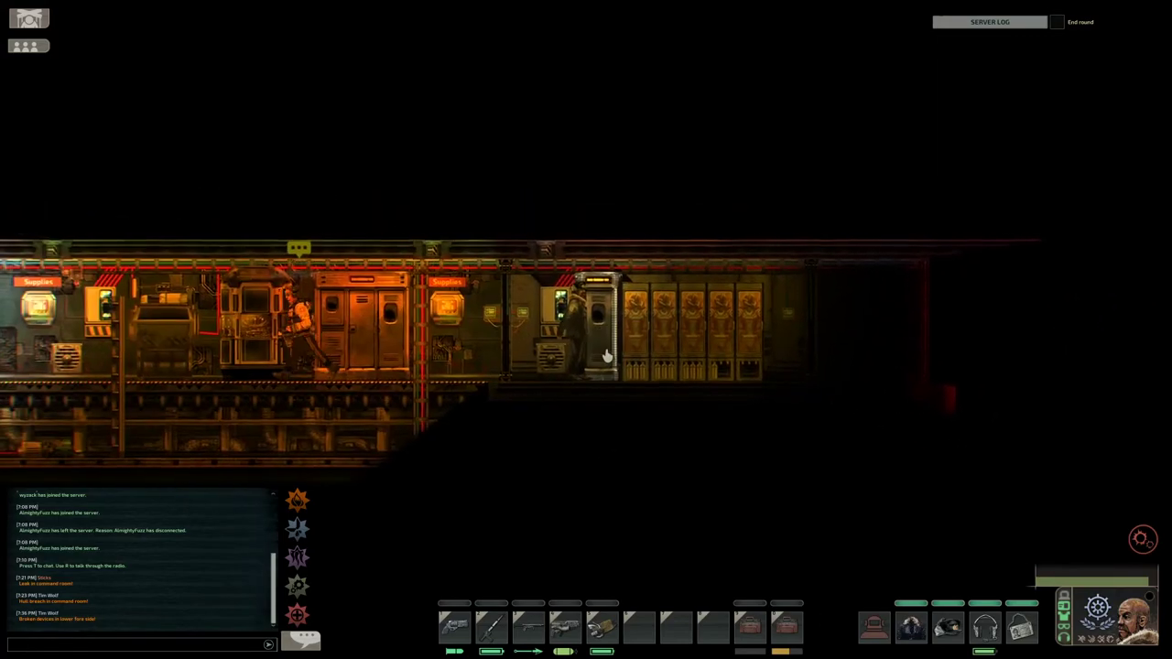
key(e)
mouse_move(455, 627)
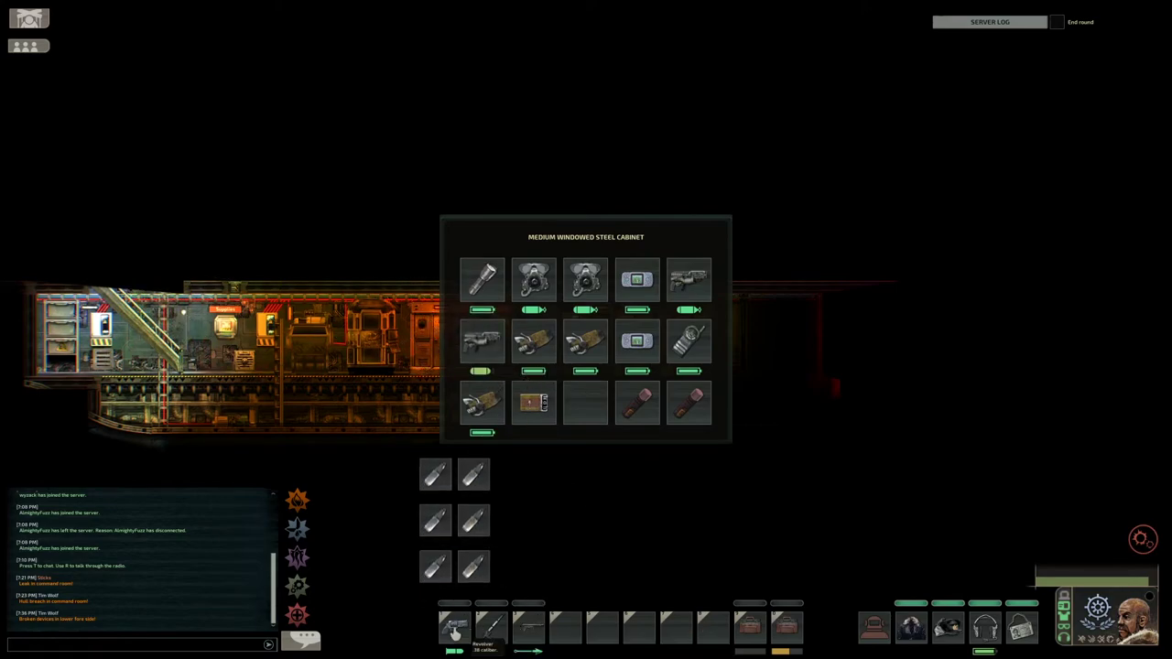
key(d)
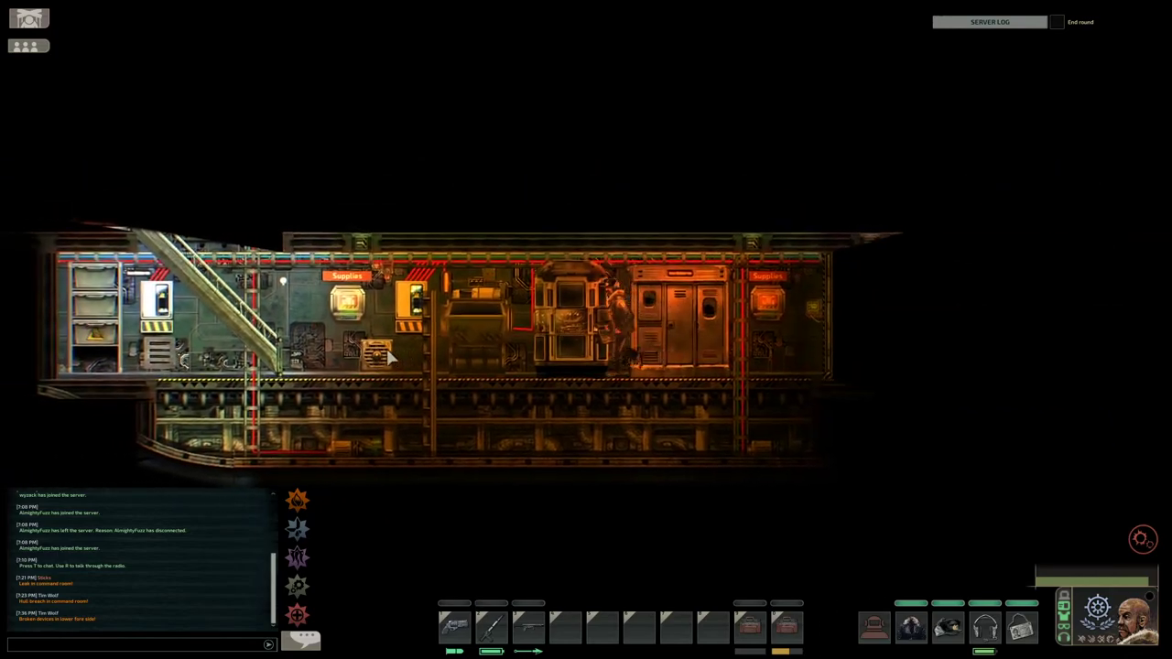
- Climb the stairs back up into the medical bay
key(a)
key(w)
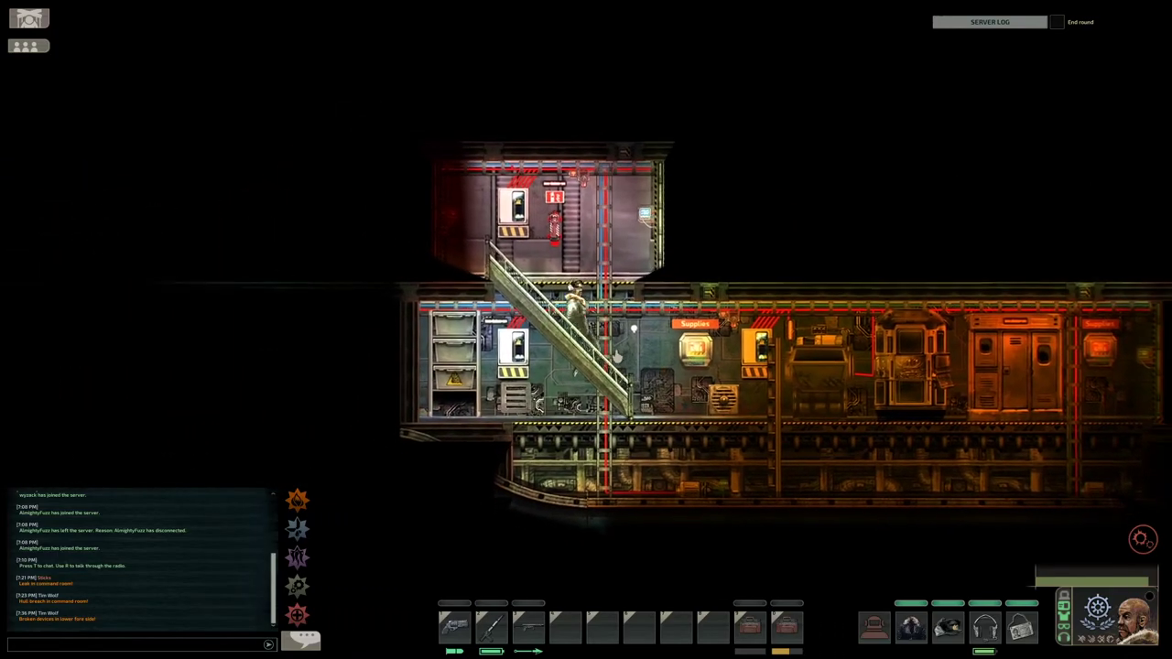
key(d)
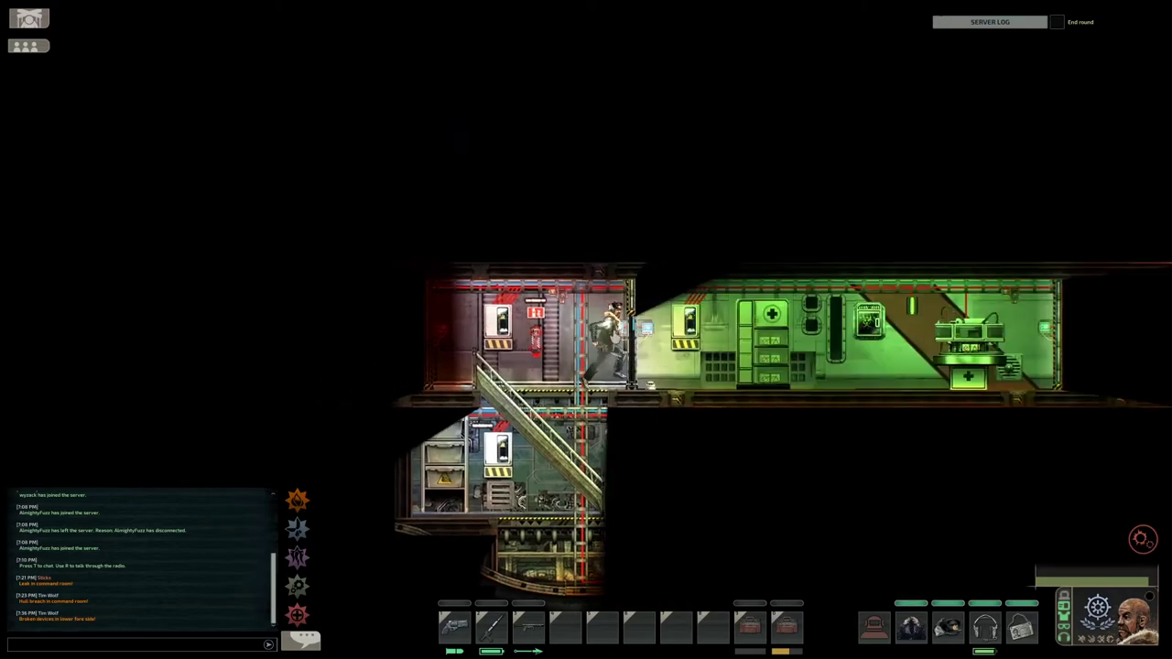
key(d)
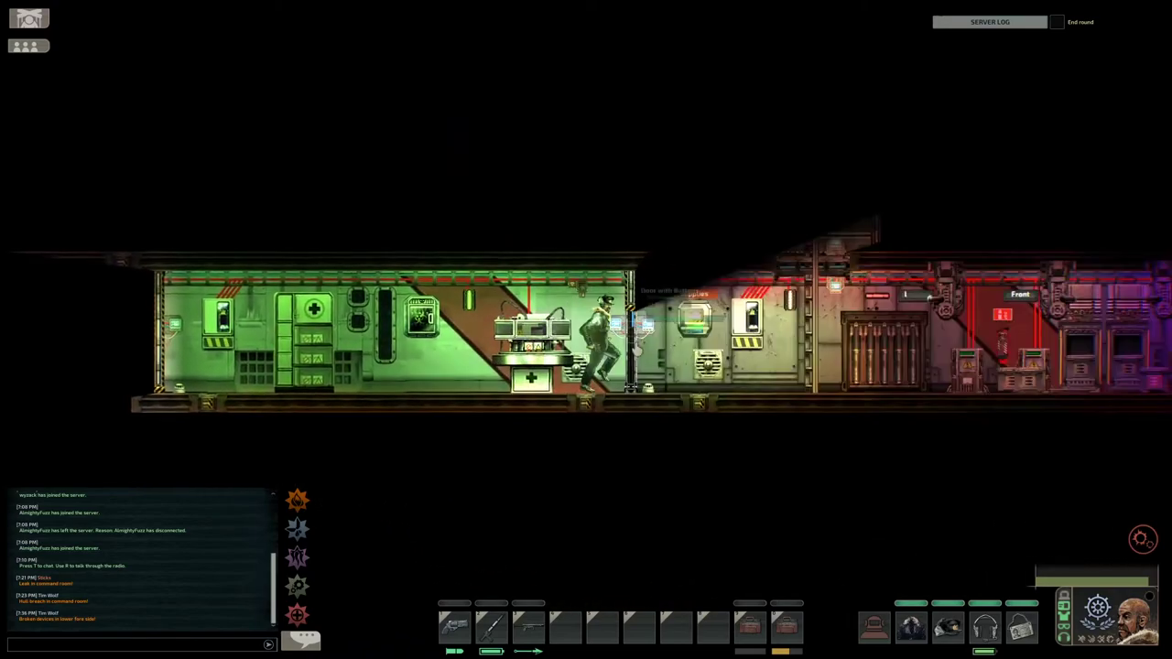
- Climb partway up the ladder toward the hatch, then return to the corridor
key(d)
key(w)
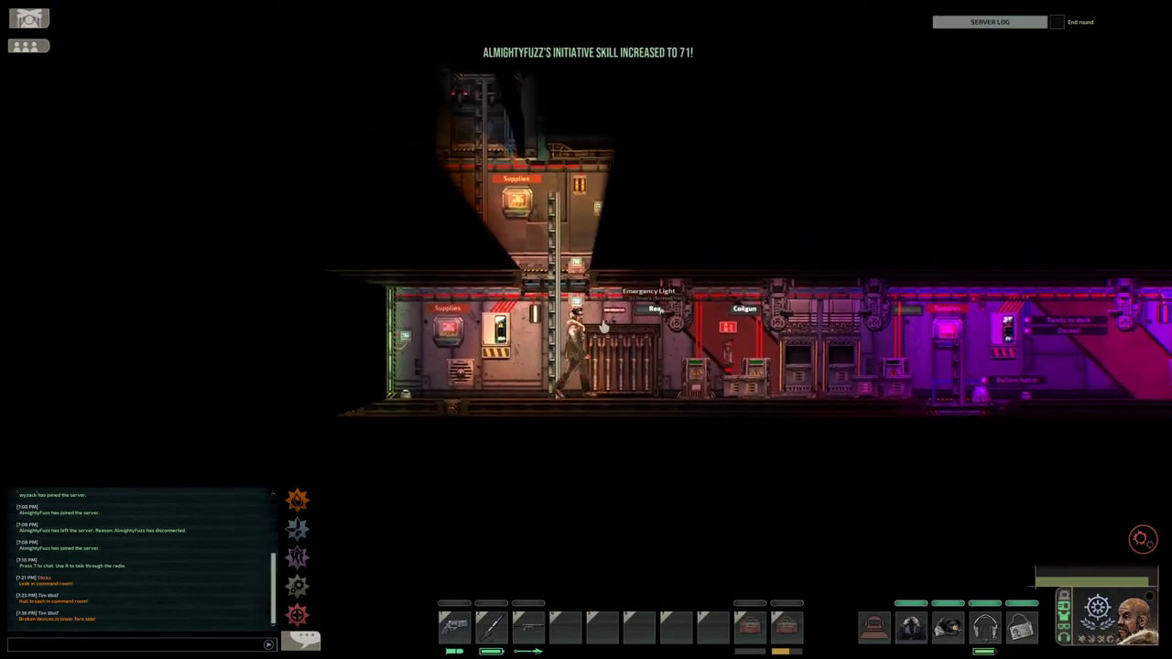
key(w)
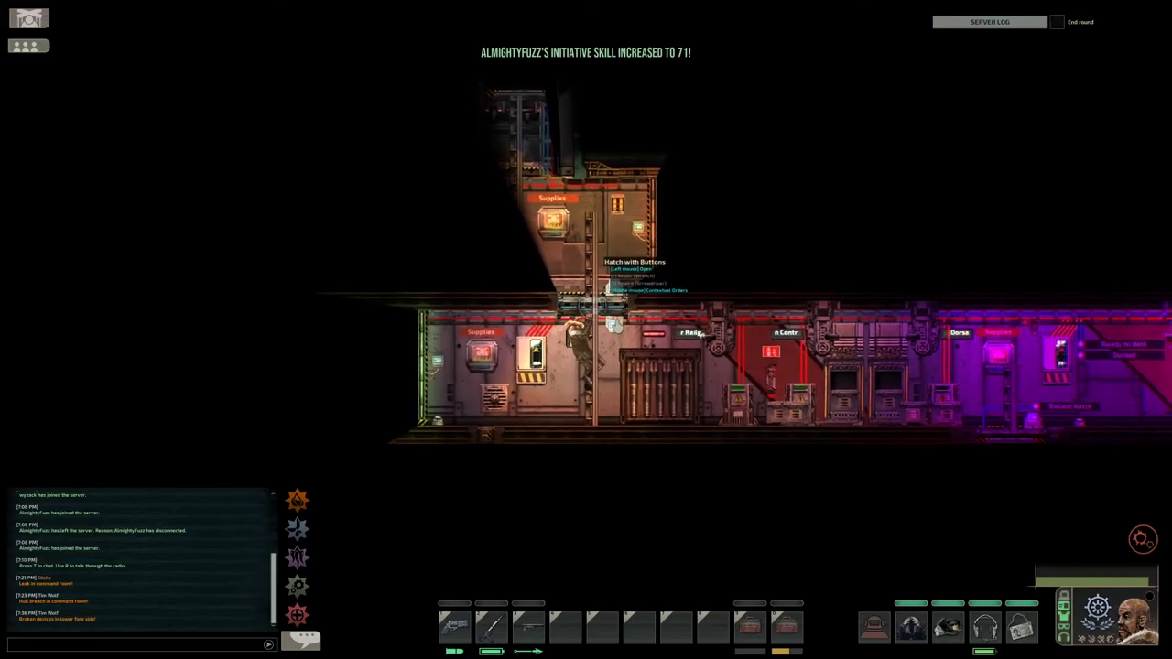
key(s)
key(d)
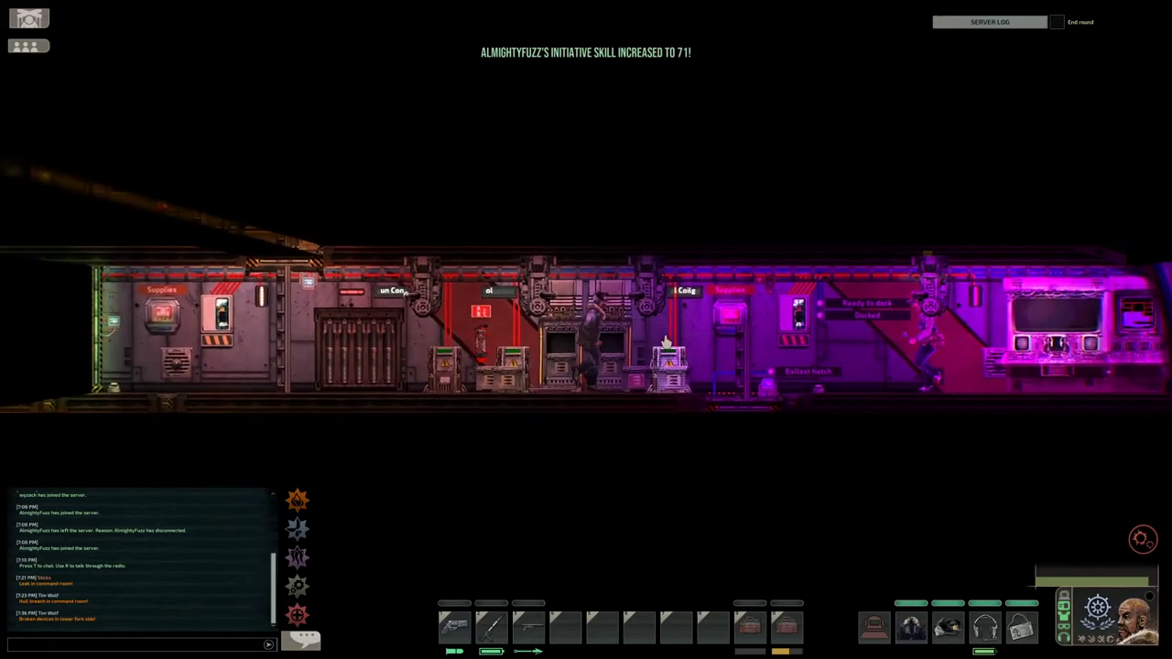
- Walk the corridor to the navigation terminal and back left to the ladder
key(a)
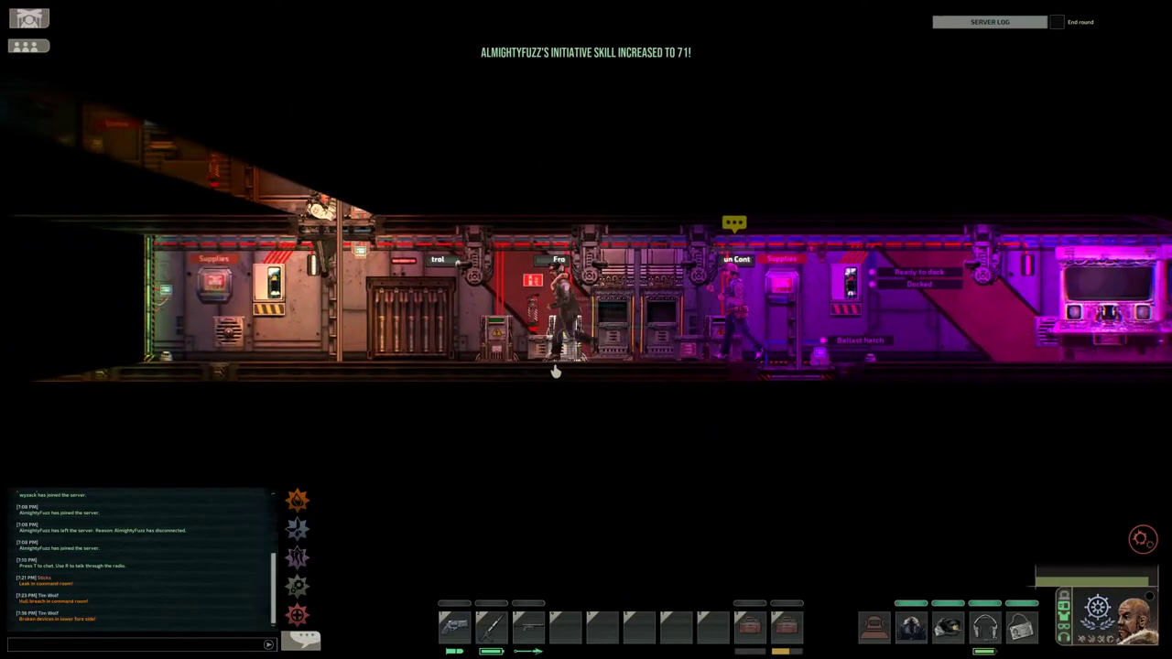
key(a)
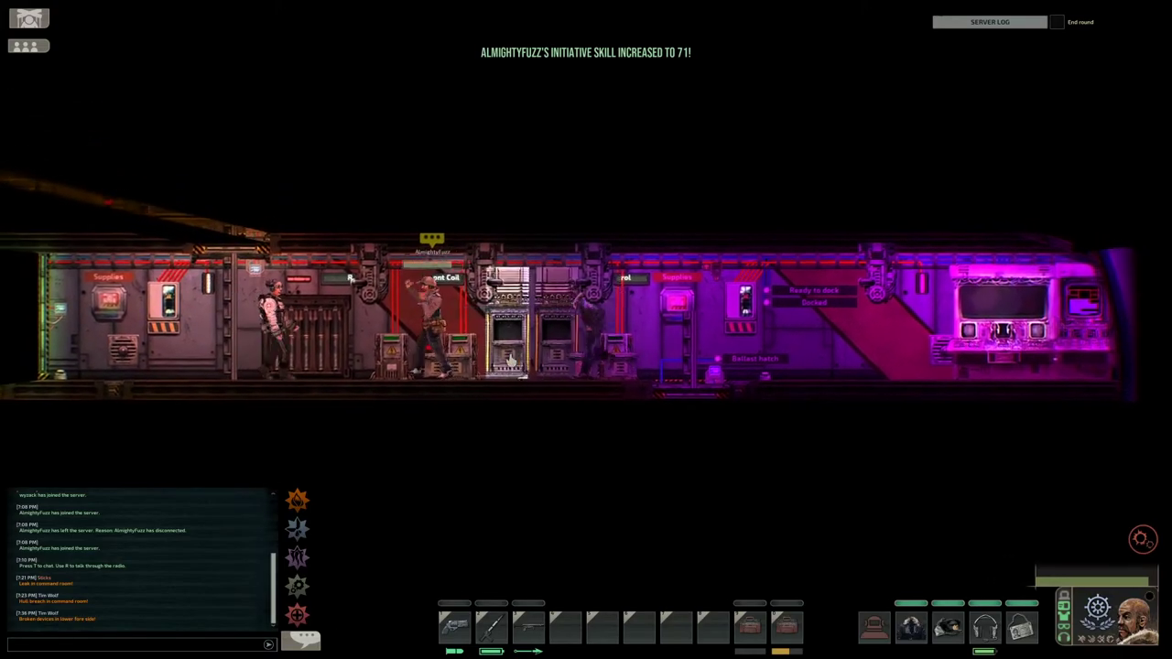
key(a)
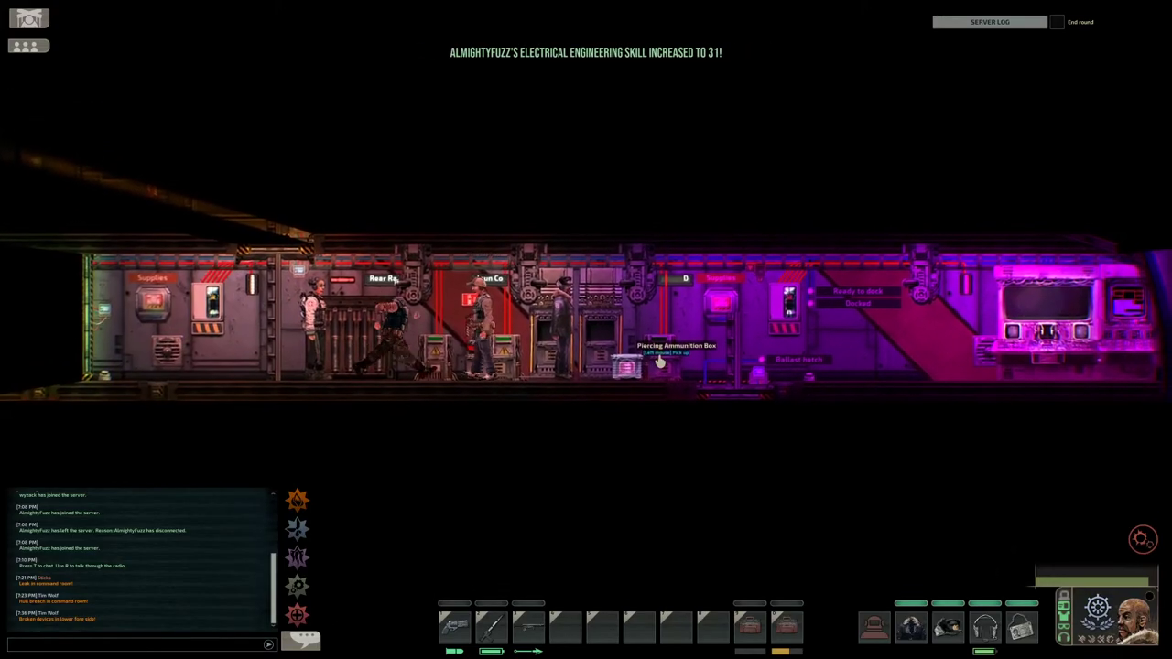
key(d)
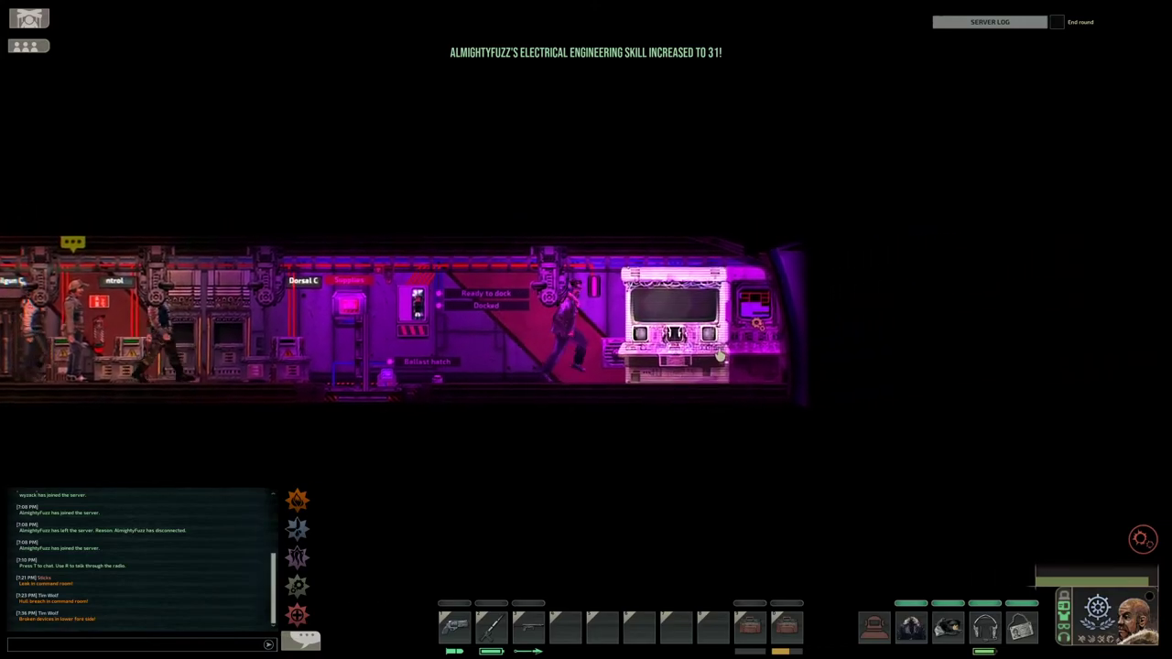
key(d)
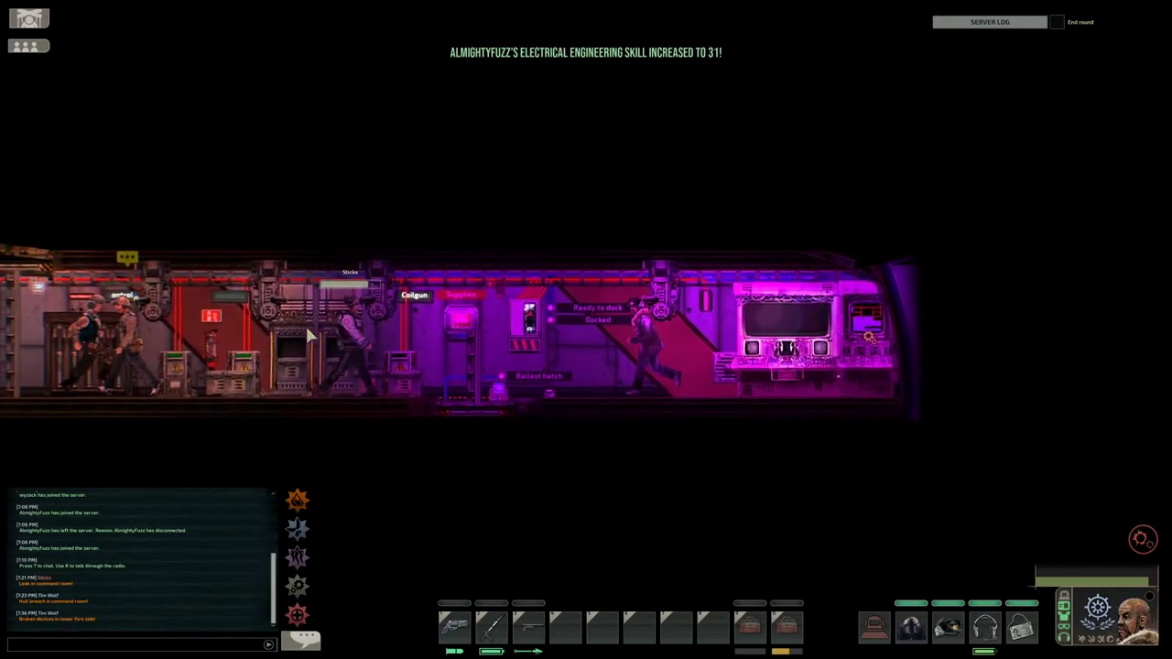
key(a)
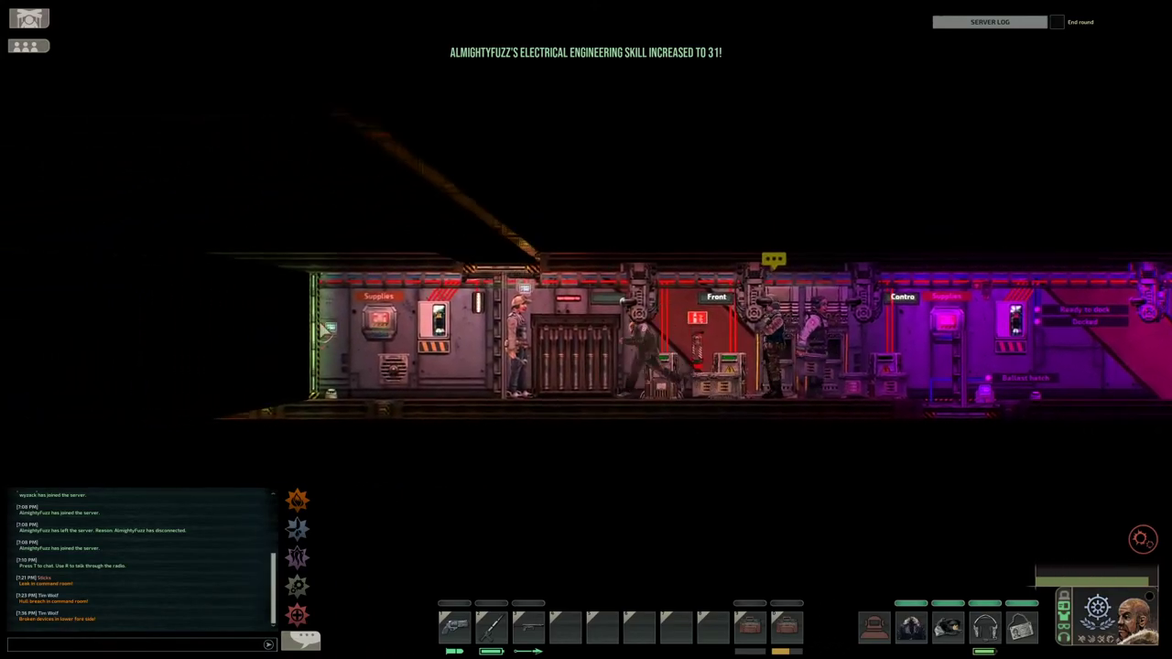
key(a)
- Climb to the upper compartment, walk through it, and return to the lower deck
key(w)
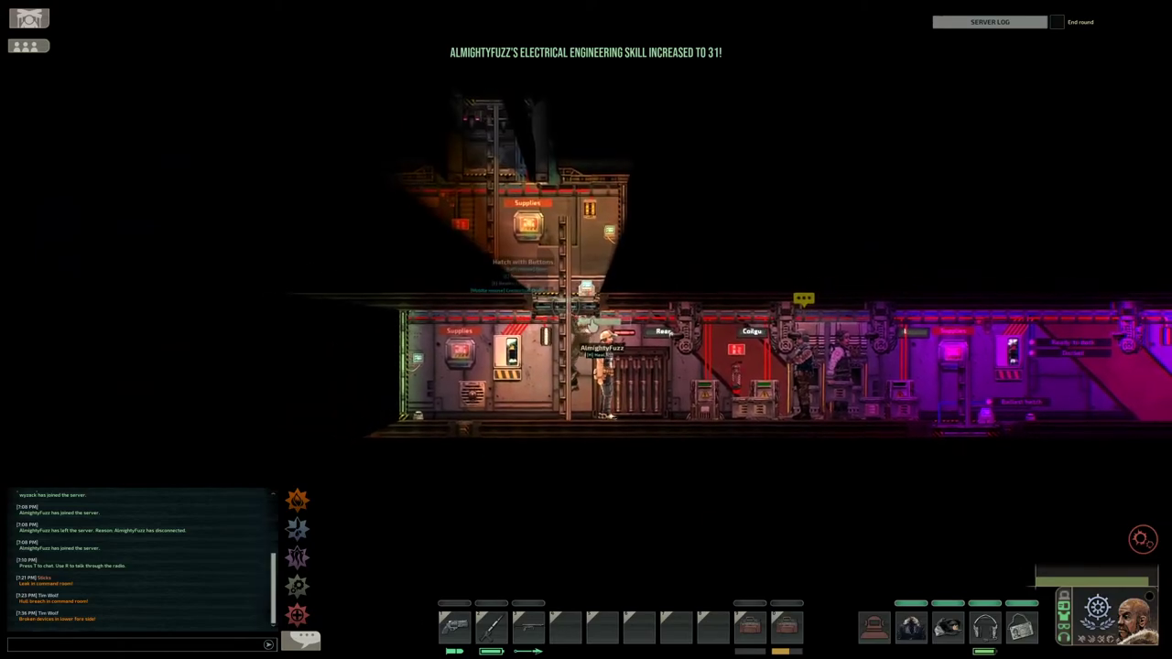
key(w)
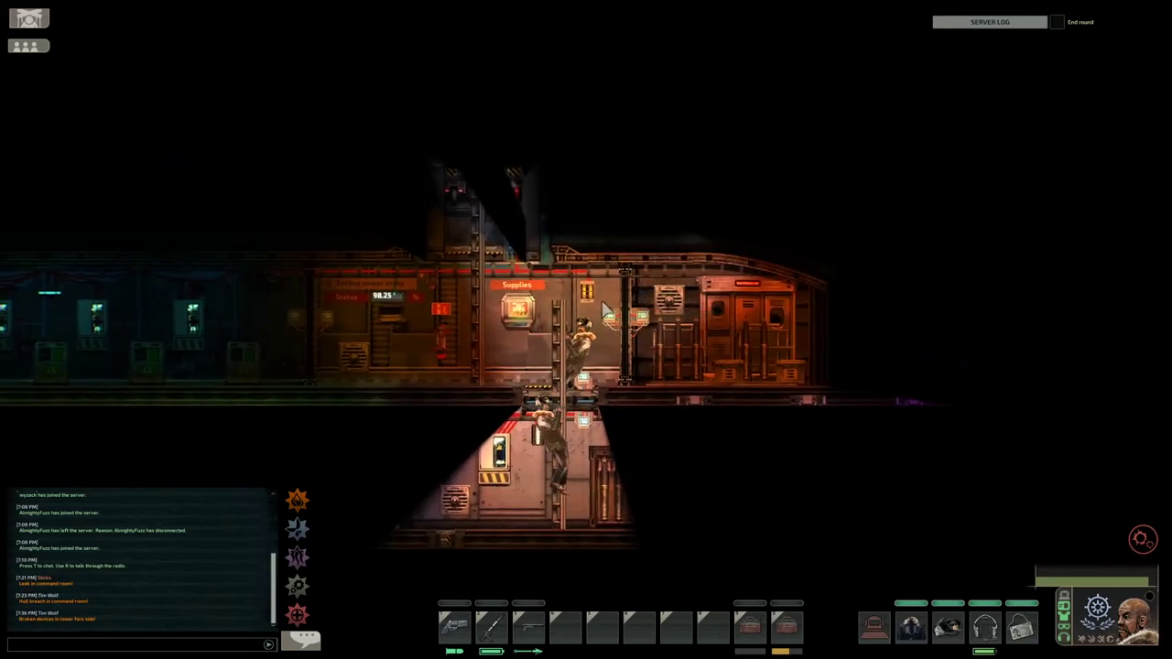
key(s)
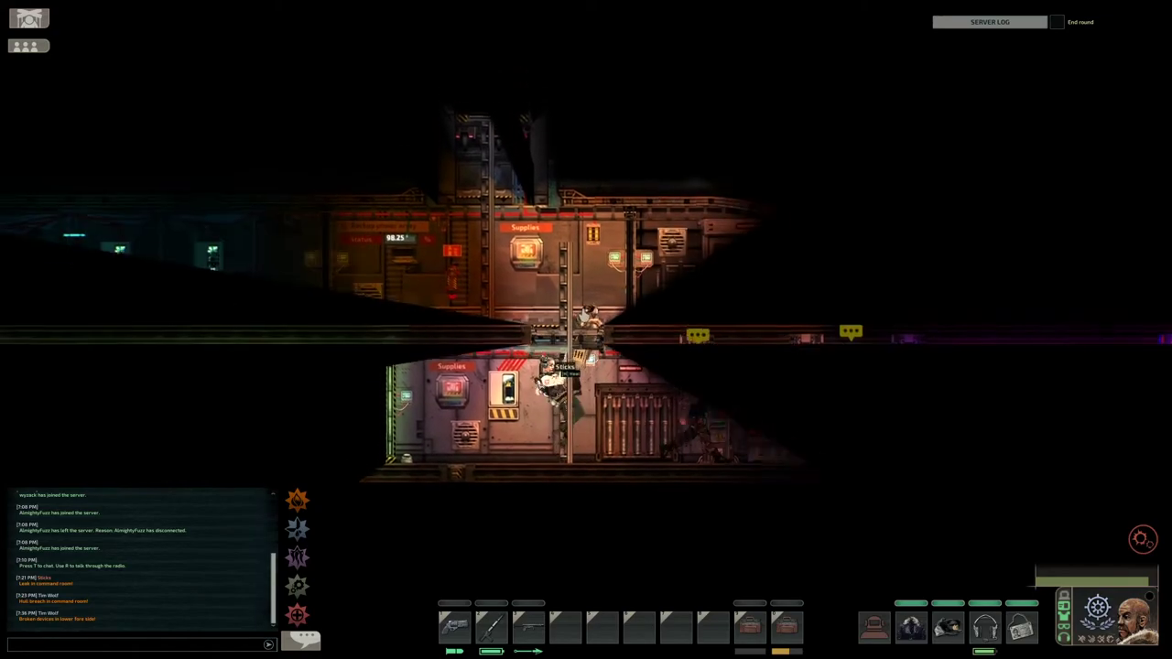
key(w)
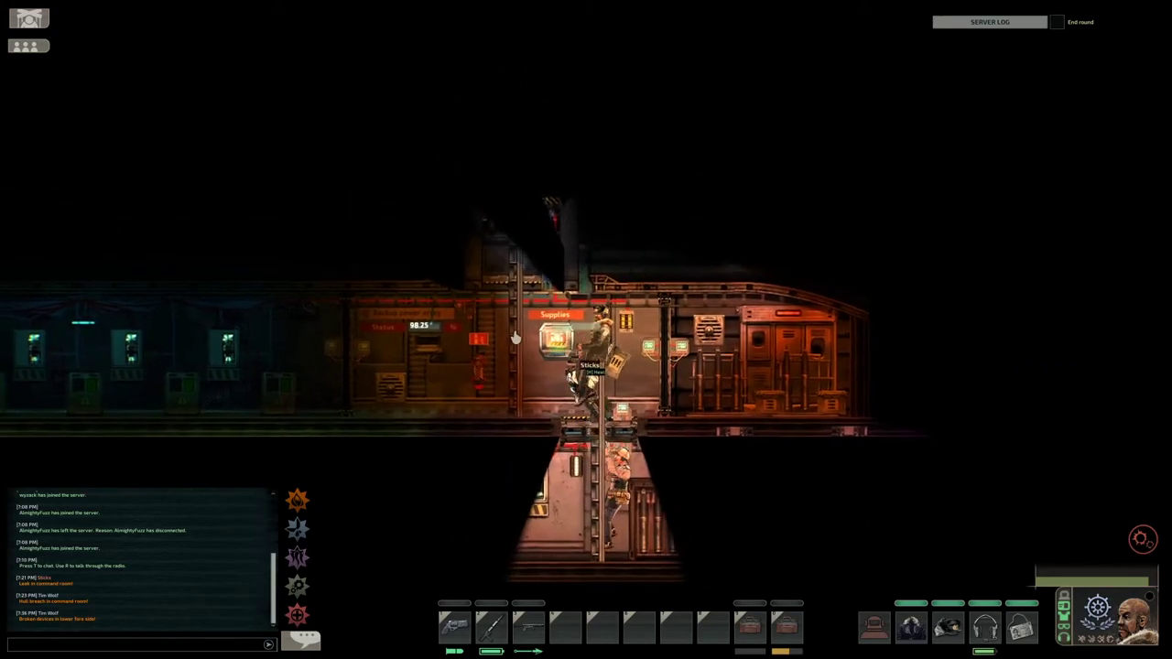
key(a)
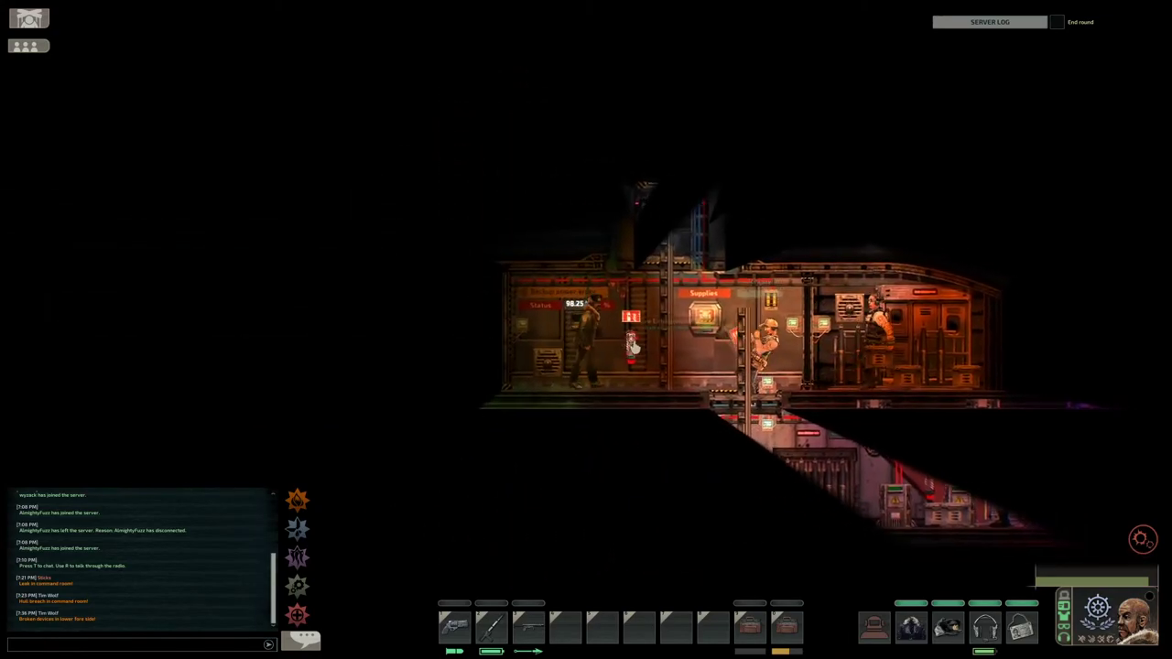
key(d)
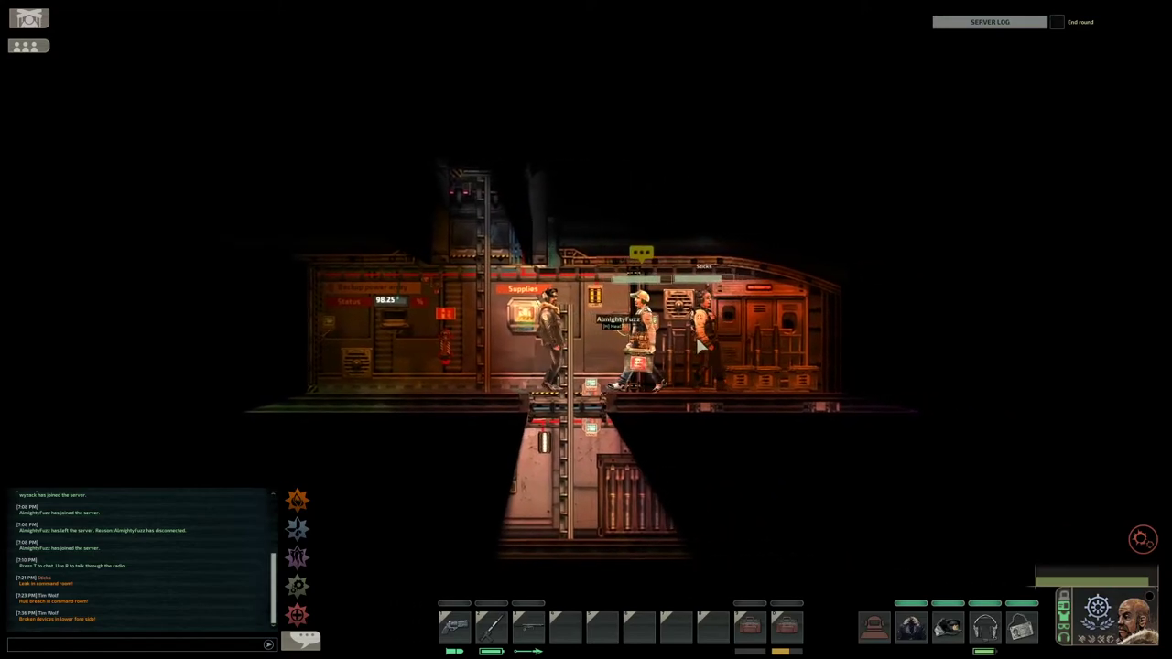
key(d)
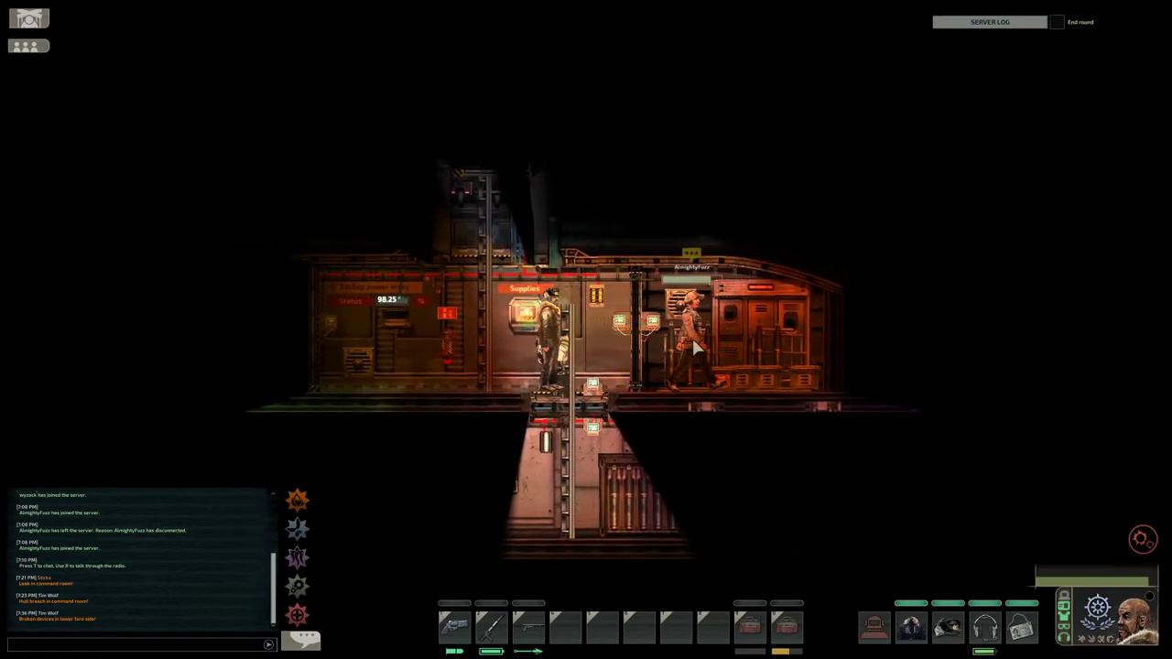
key(a)
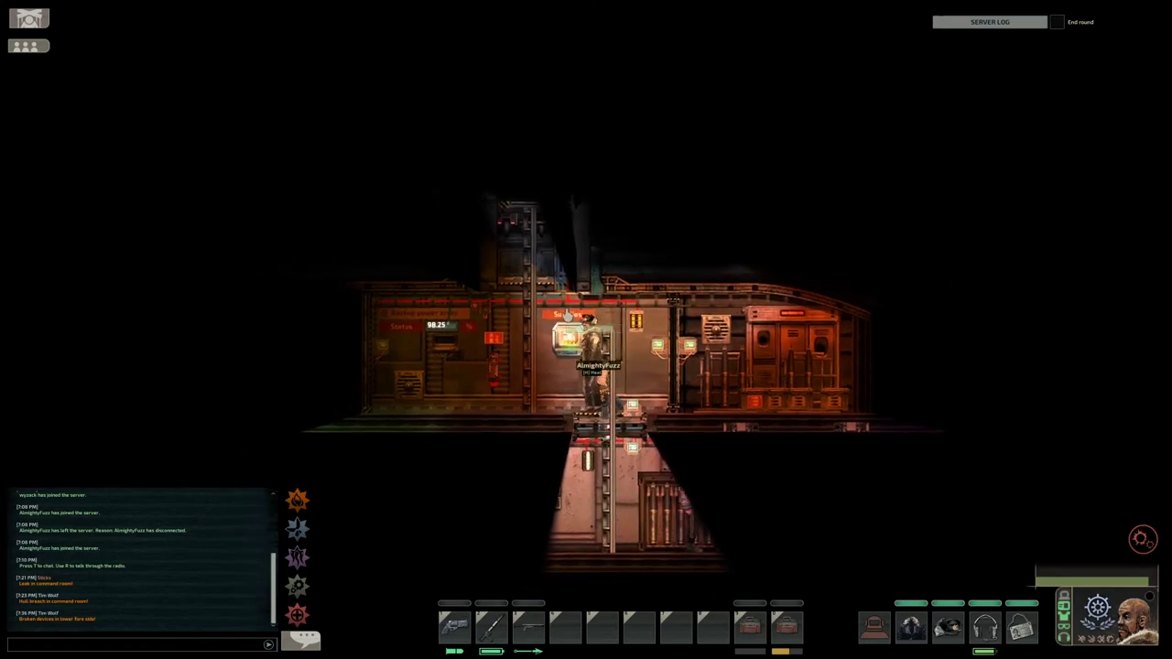
key(s)
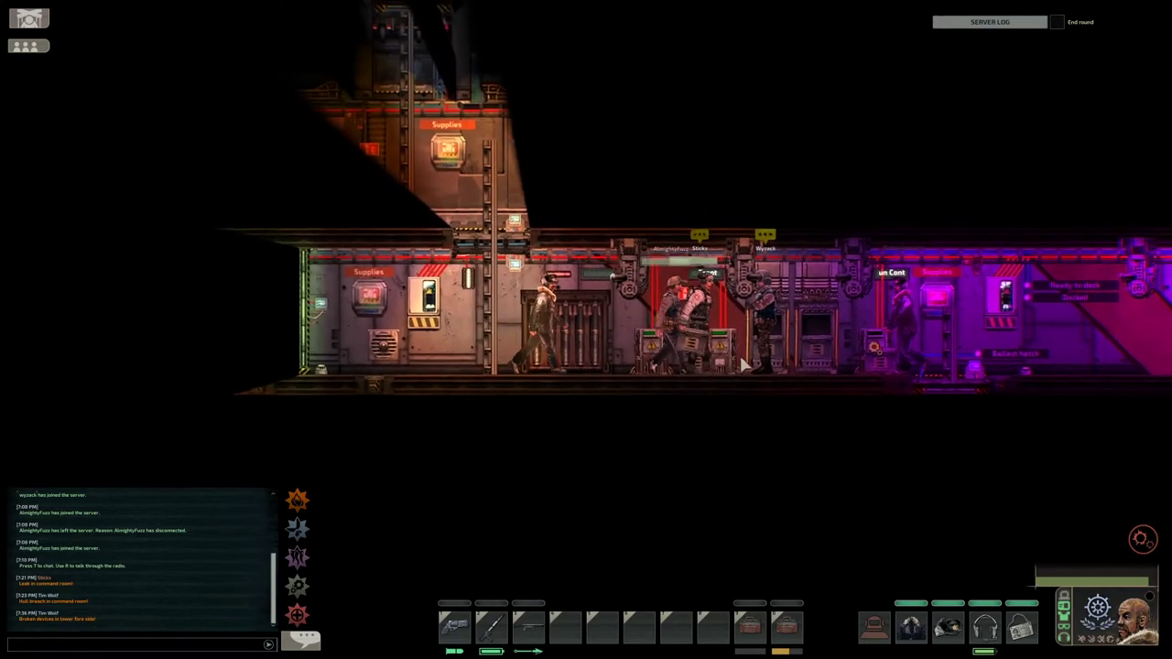
- Check a battery's charge and recharge rate, then walk back left
key(d)
key(e)
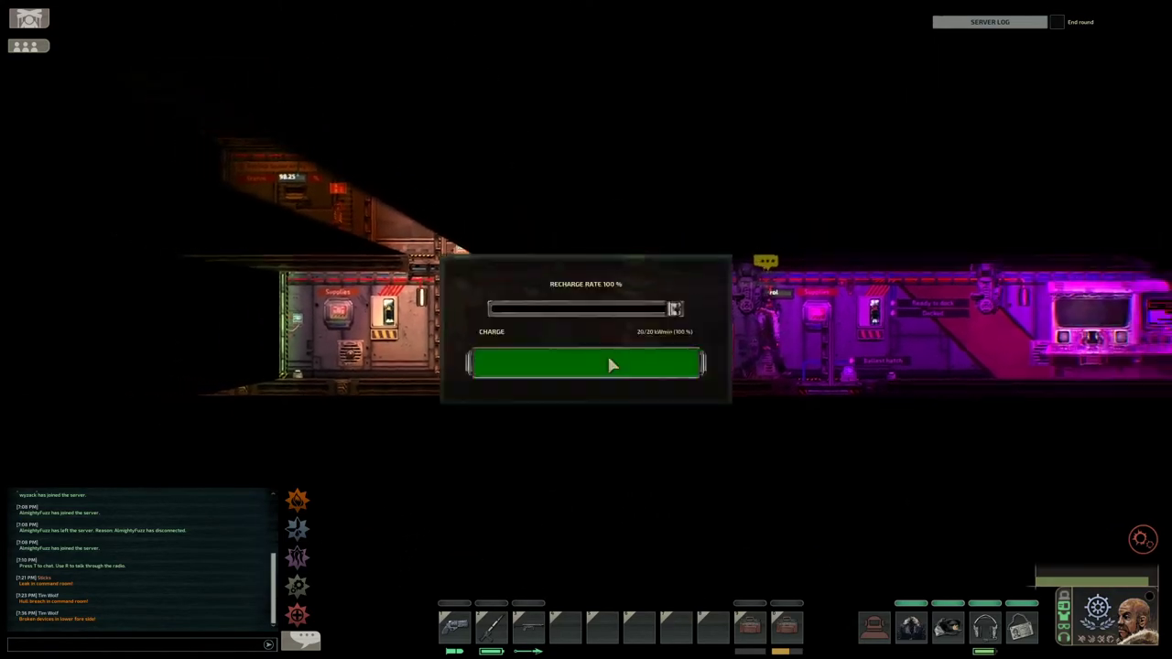
key(Escape)
key(d)
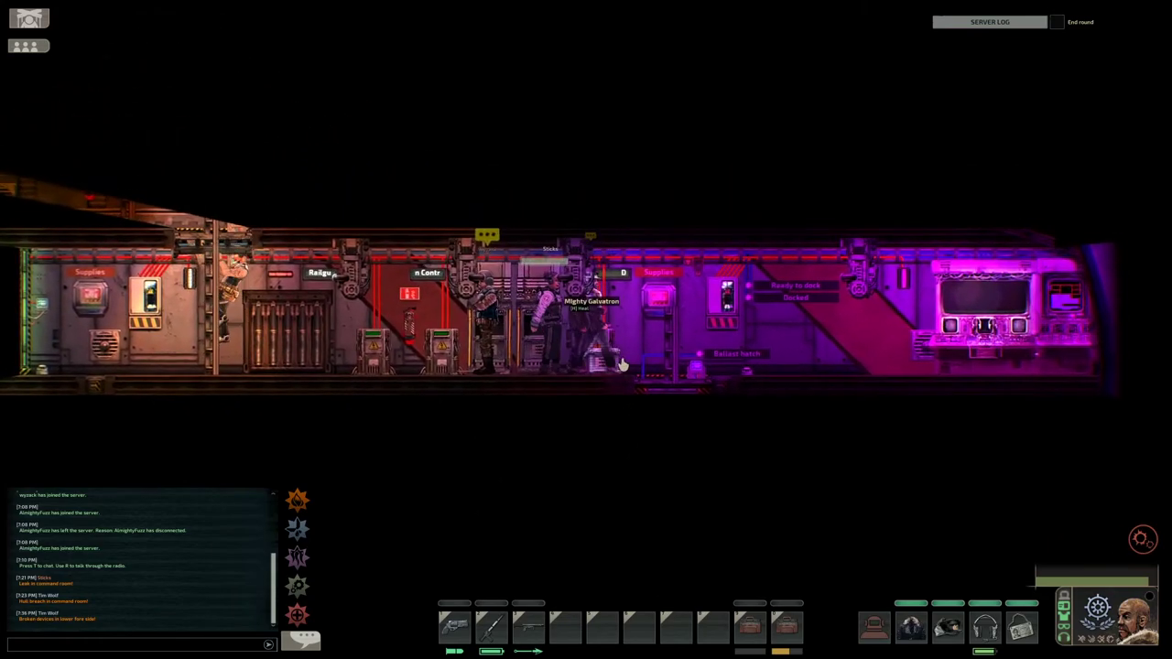
key(a)
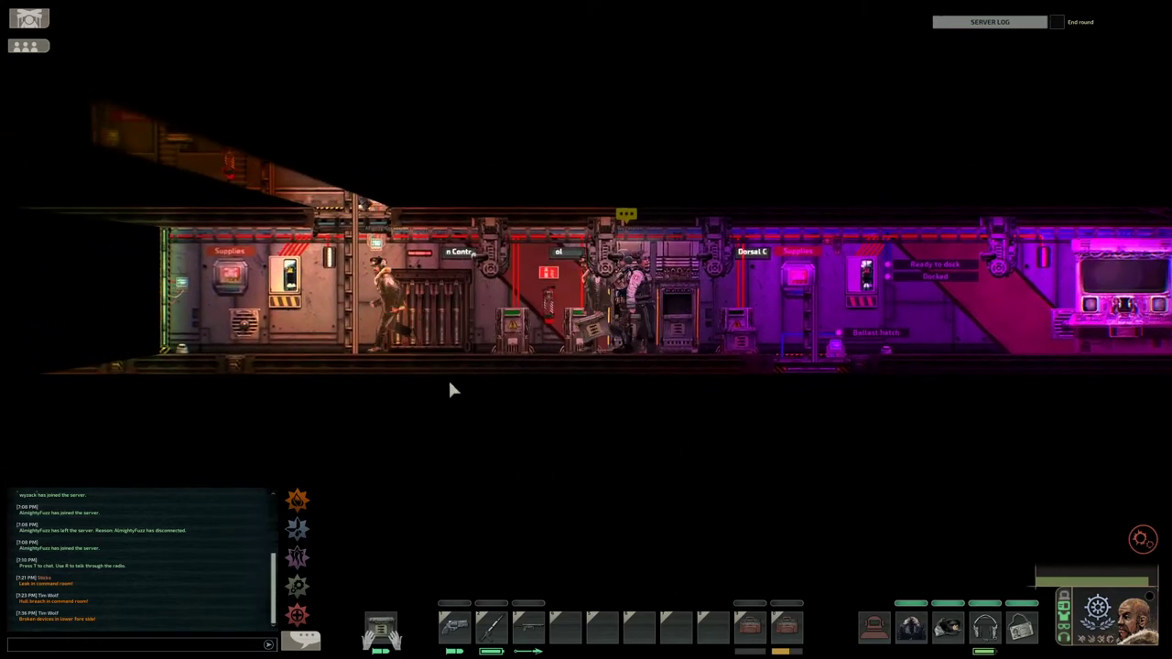
- Climb the ladder to the upper deck and walk right along it
key(a)
key(w)
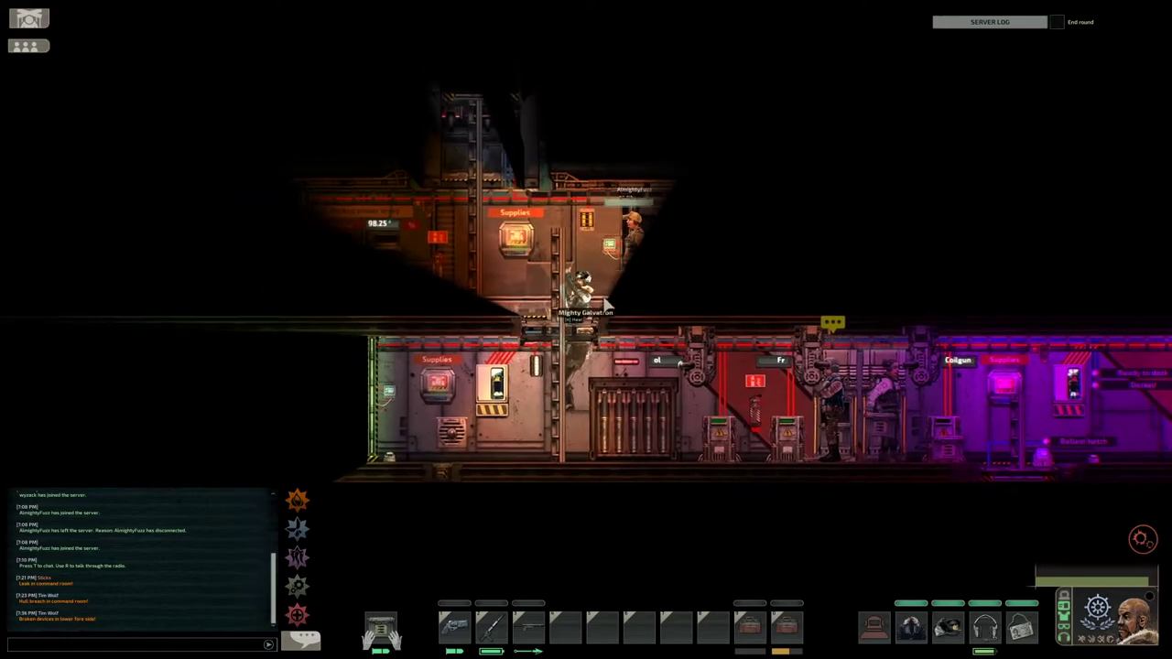
key(w)
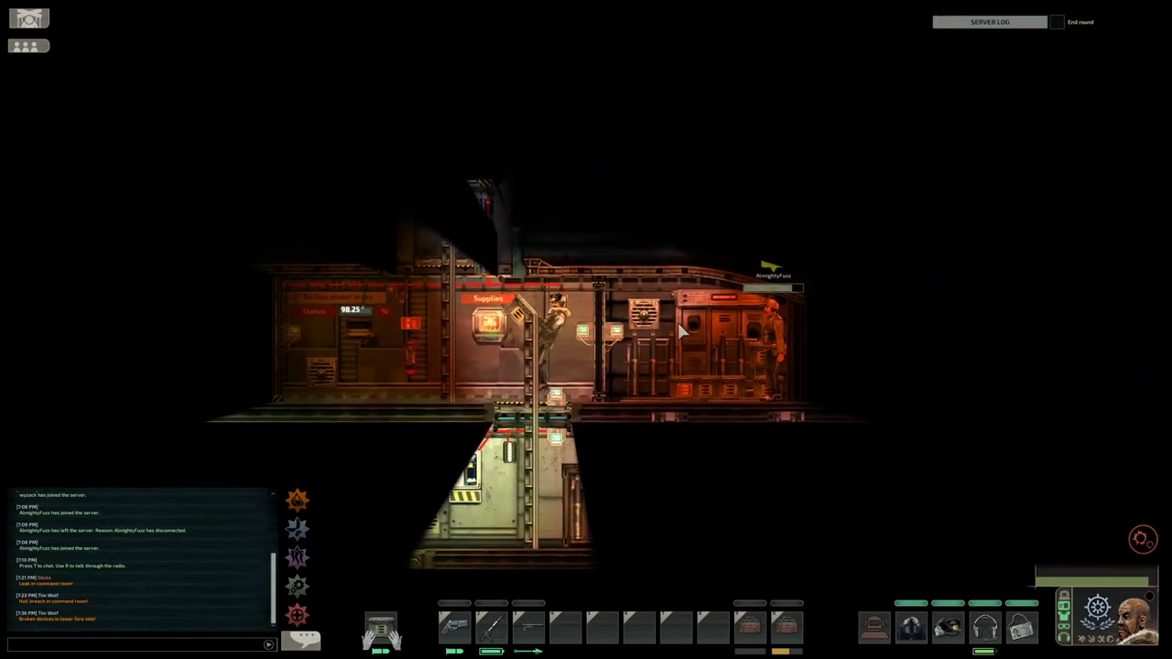
key(w)
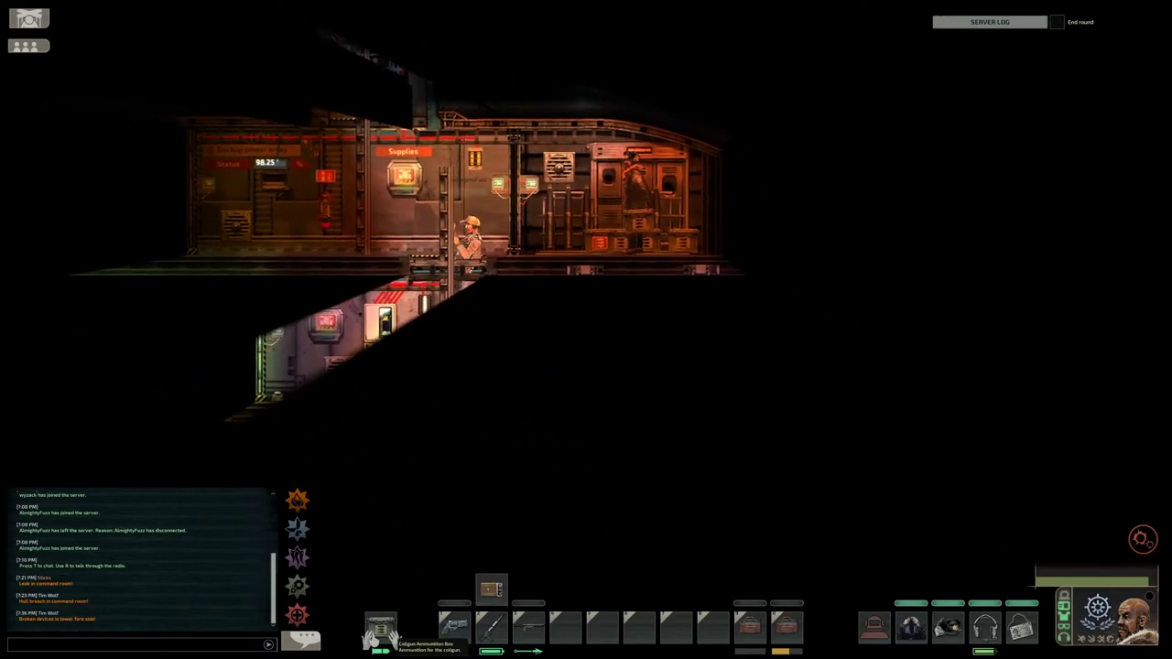
key(d)
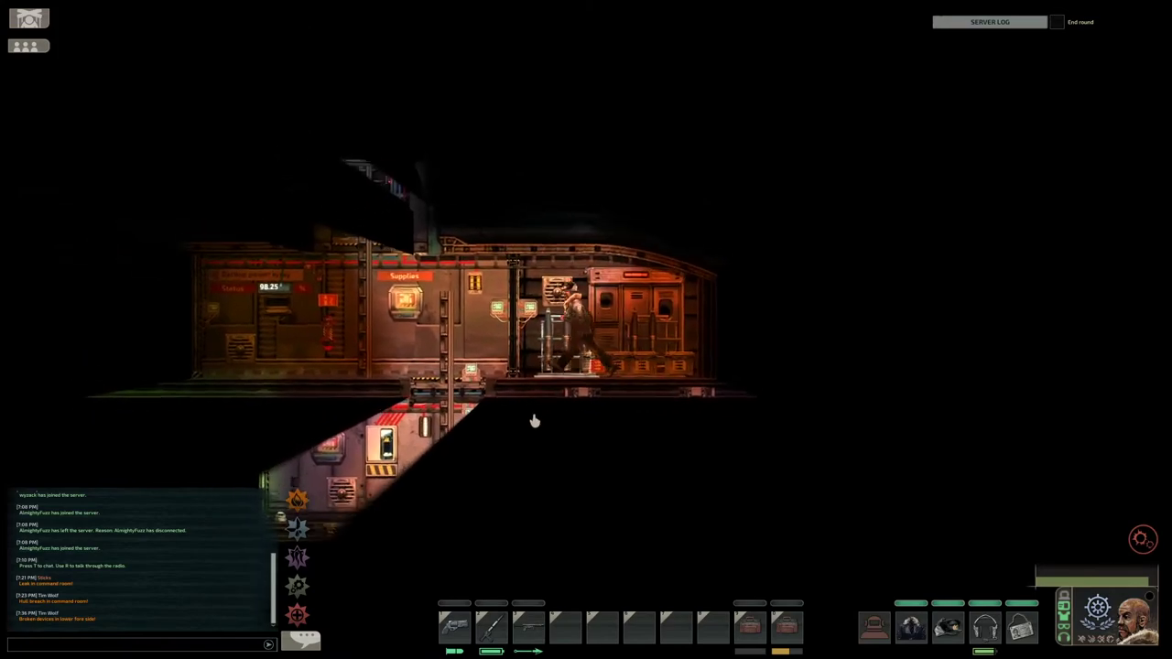
key(s)
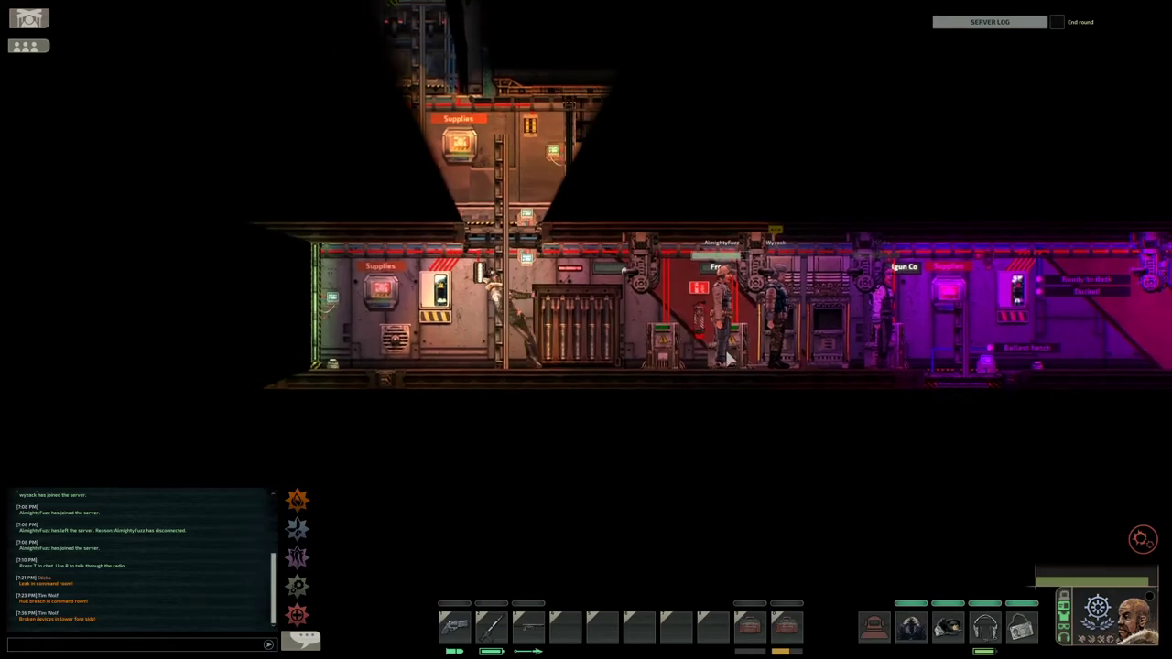
key(w)
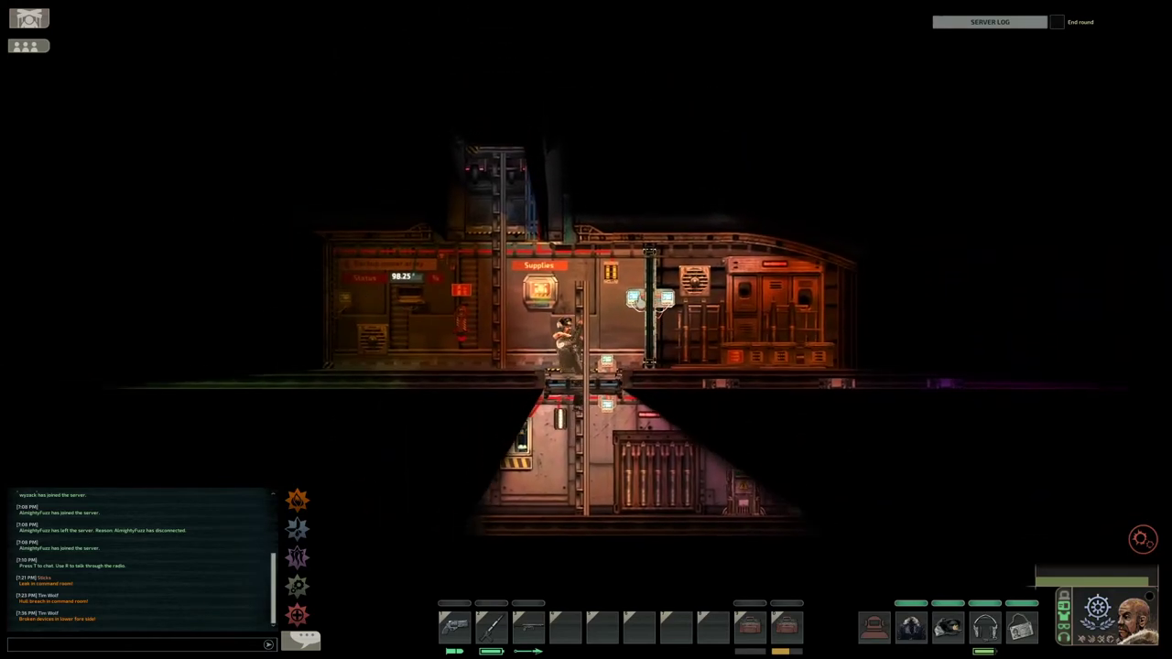
- Walk into the command room and operate the navigation terminal
key(s)
key(d)
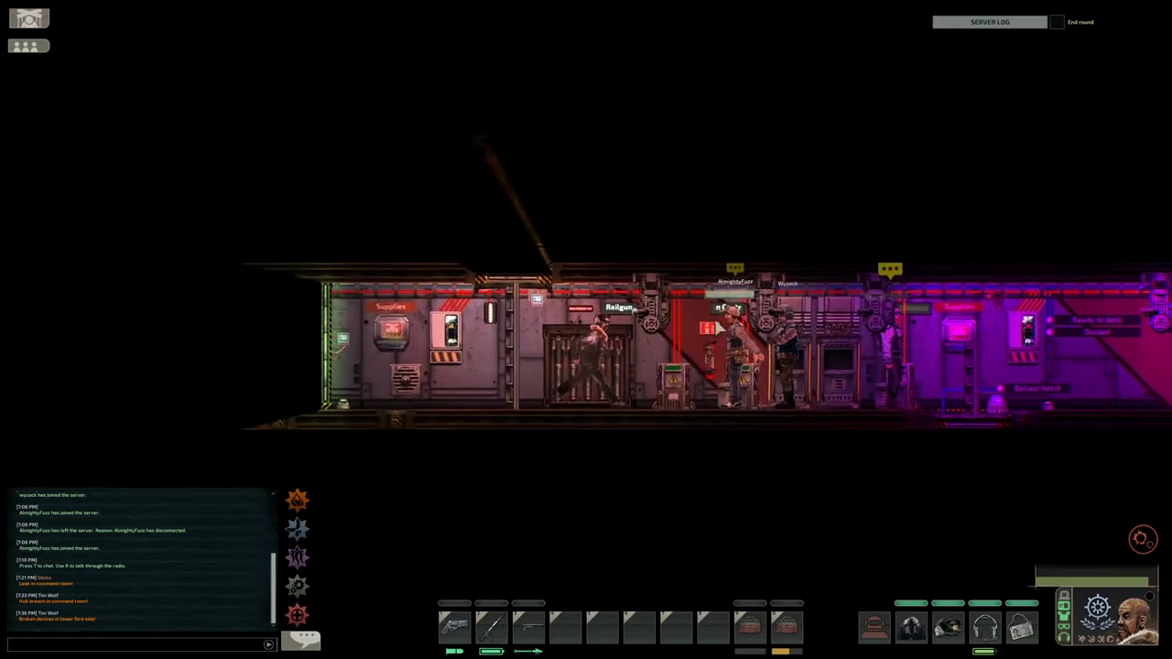
key(d)
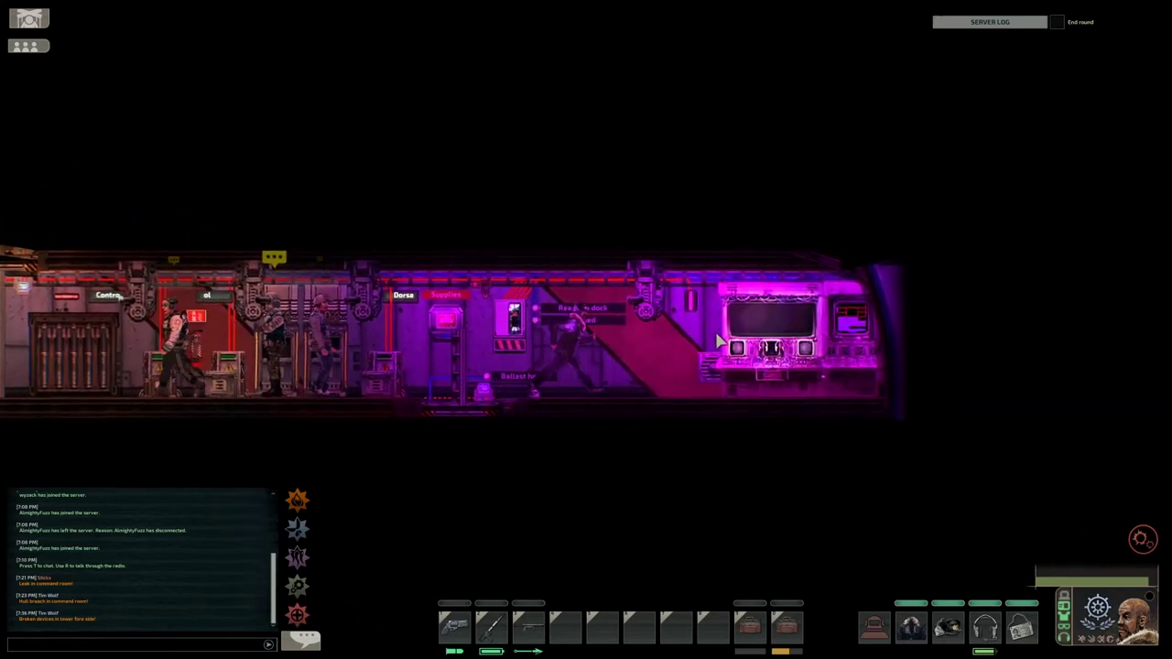
key(d)
key(e)
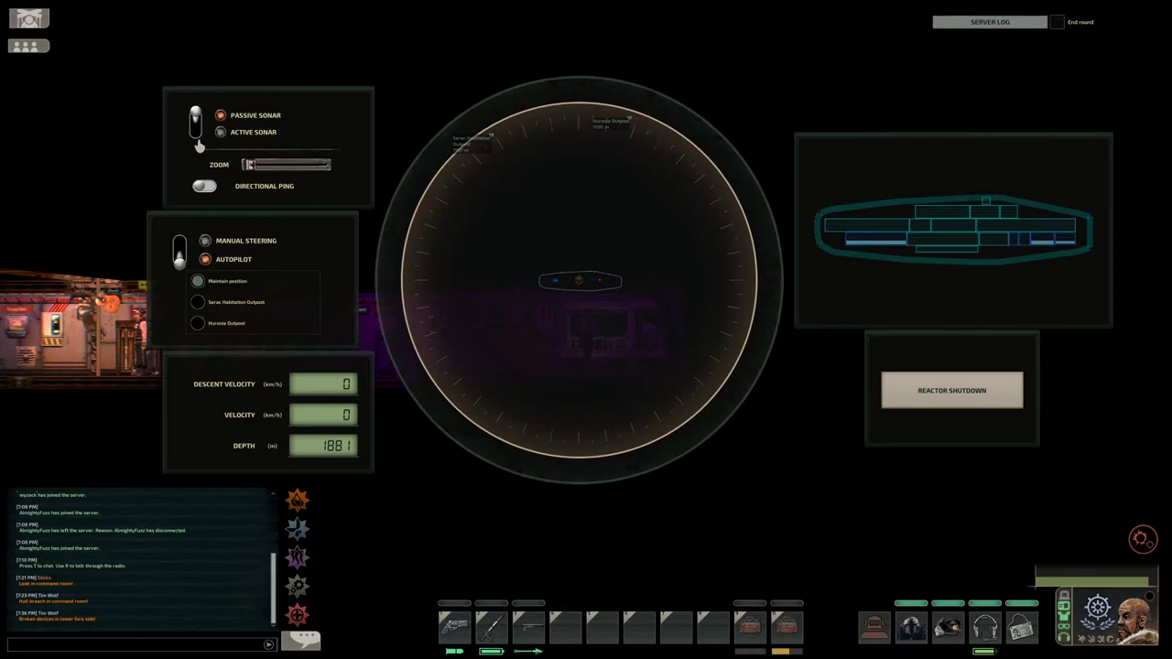
- Steer the submarine manually up from 1881 m and stop it at 1721 m
click(229, 239)
click(614, 270)
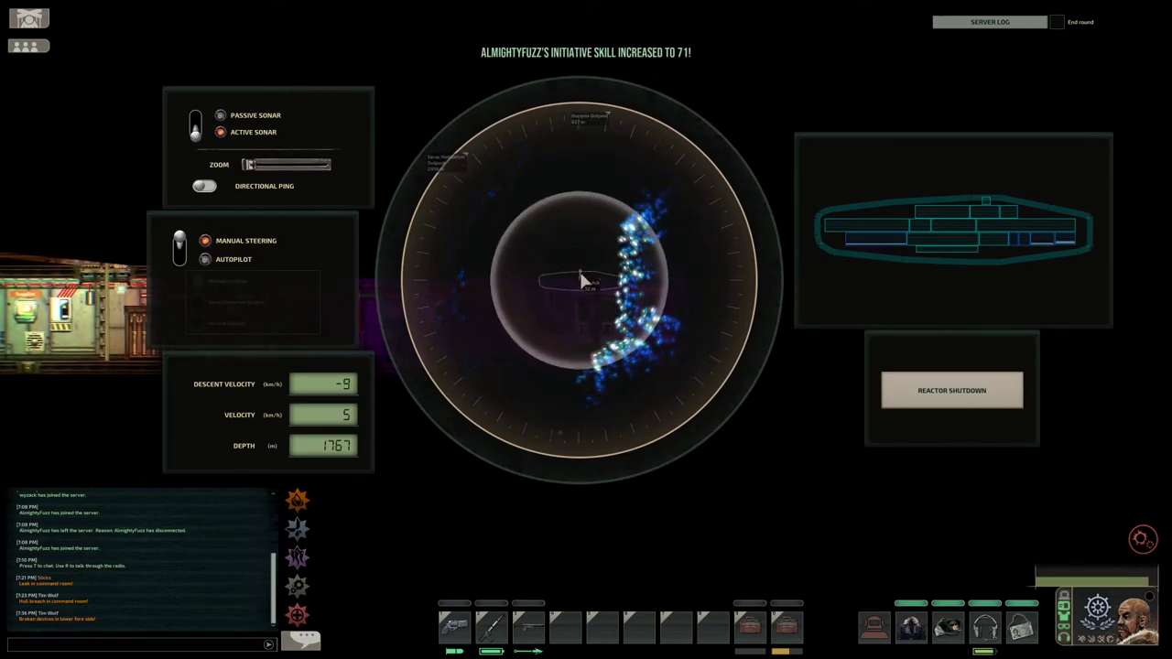
click(568, 277)
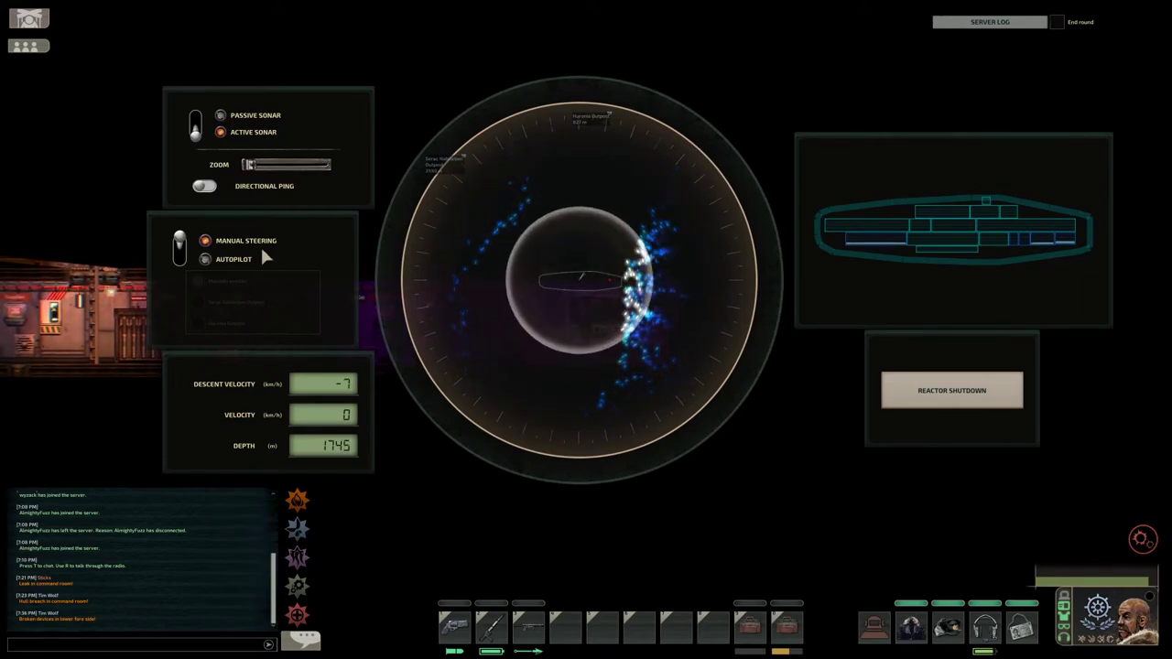
- Switch to Autopilot and Passive Sonar, then leave the navigation terminal
click(181, 259)
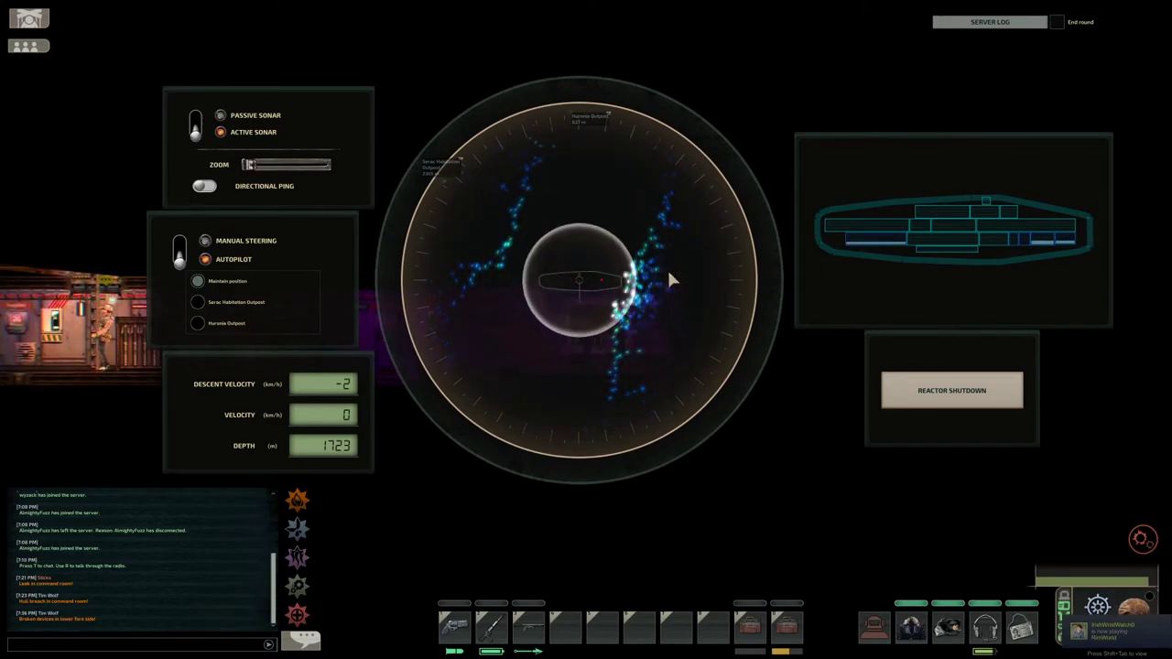
click(196, 117)
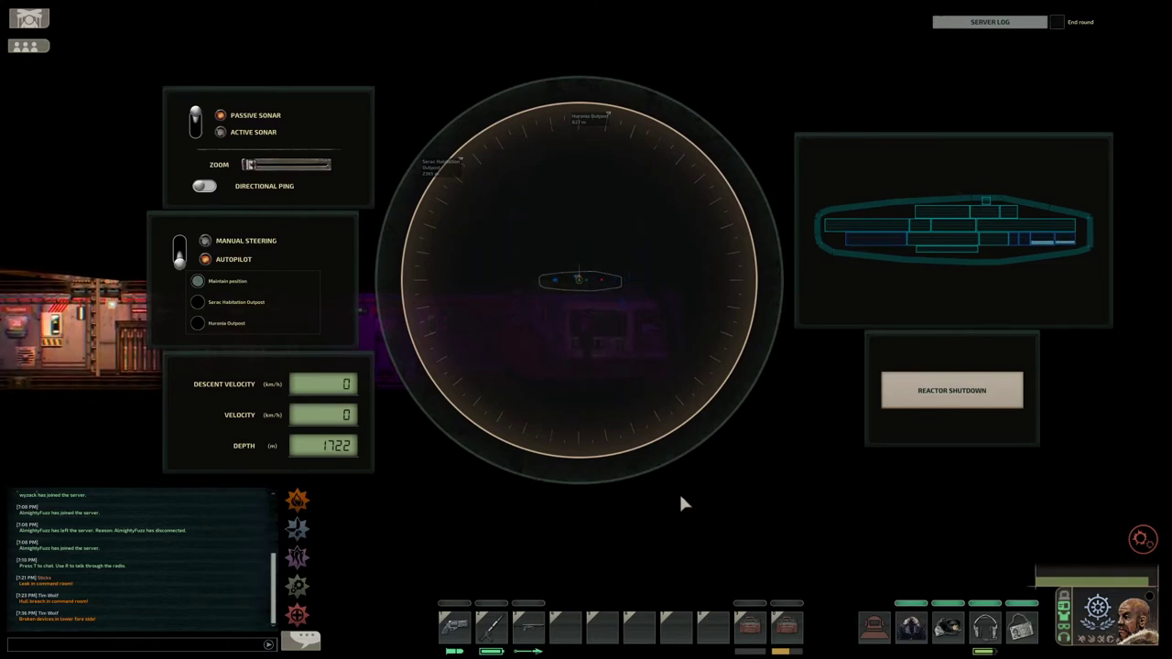
click(411, 493)
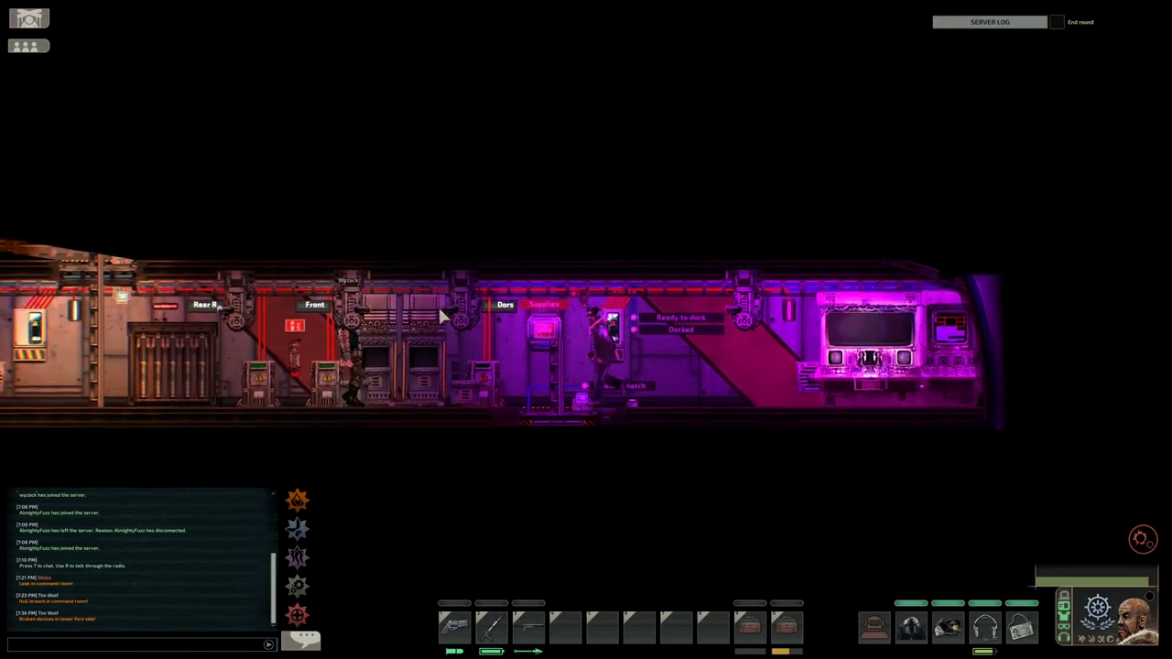
- Walk down to the diving suit room and put on a suit from the Diving Suit Locker
key(a)
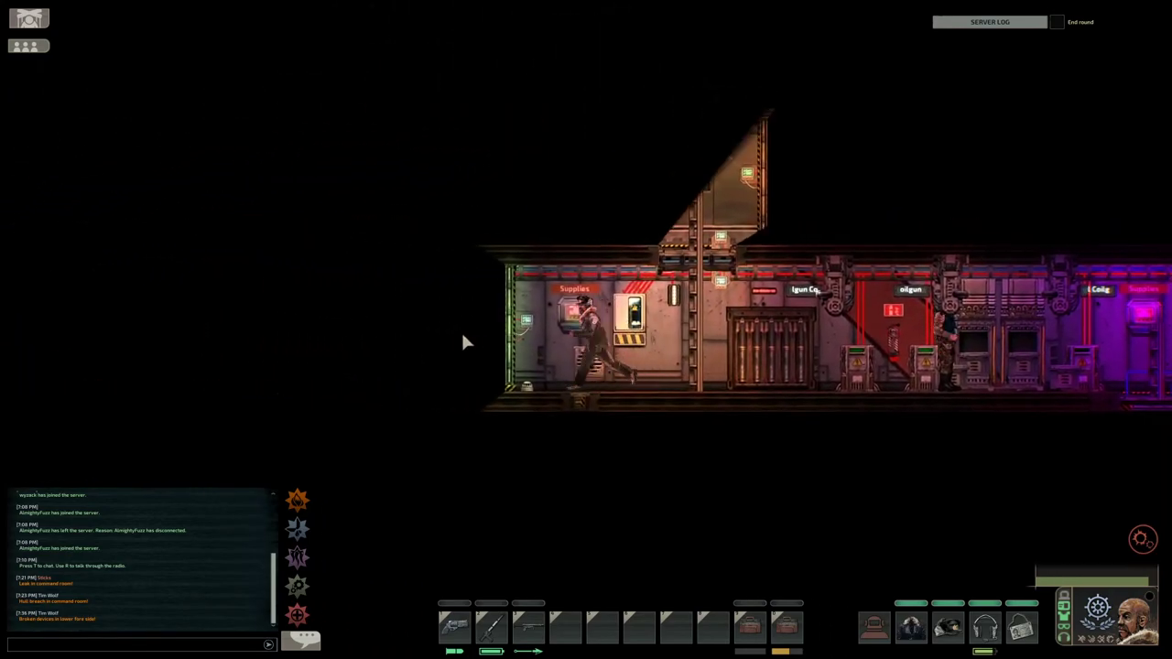
scroll(464, 328, down, 3)
scroll(994, 331, up, 3)
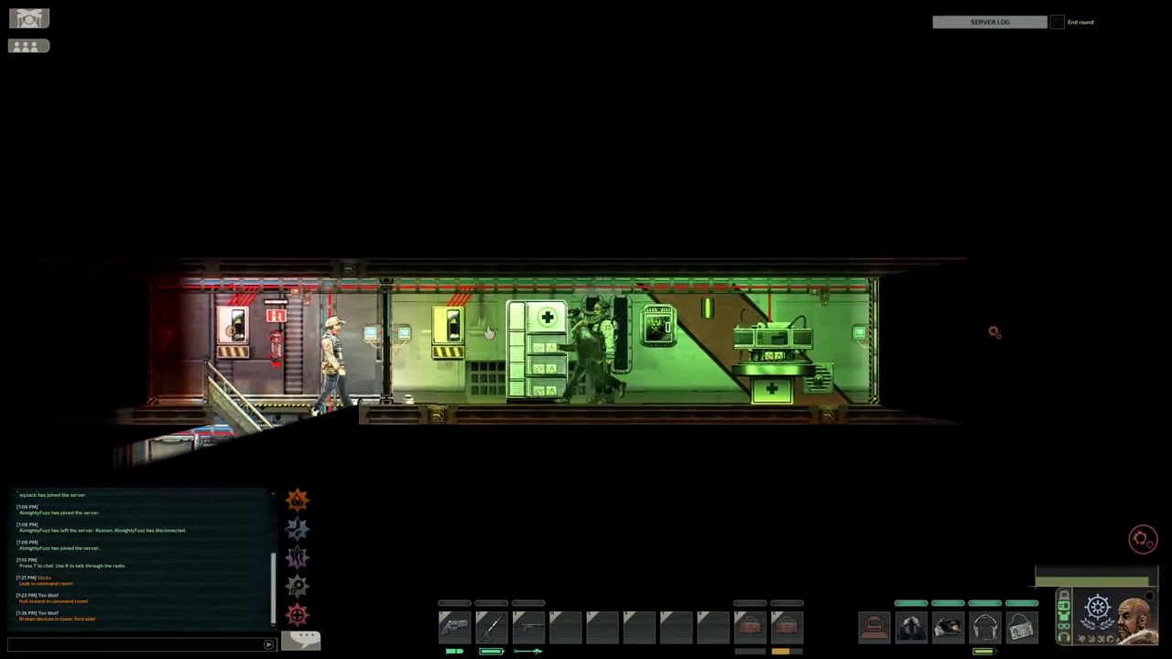
key(a)
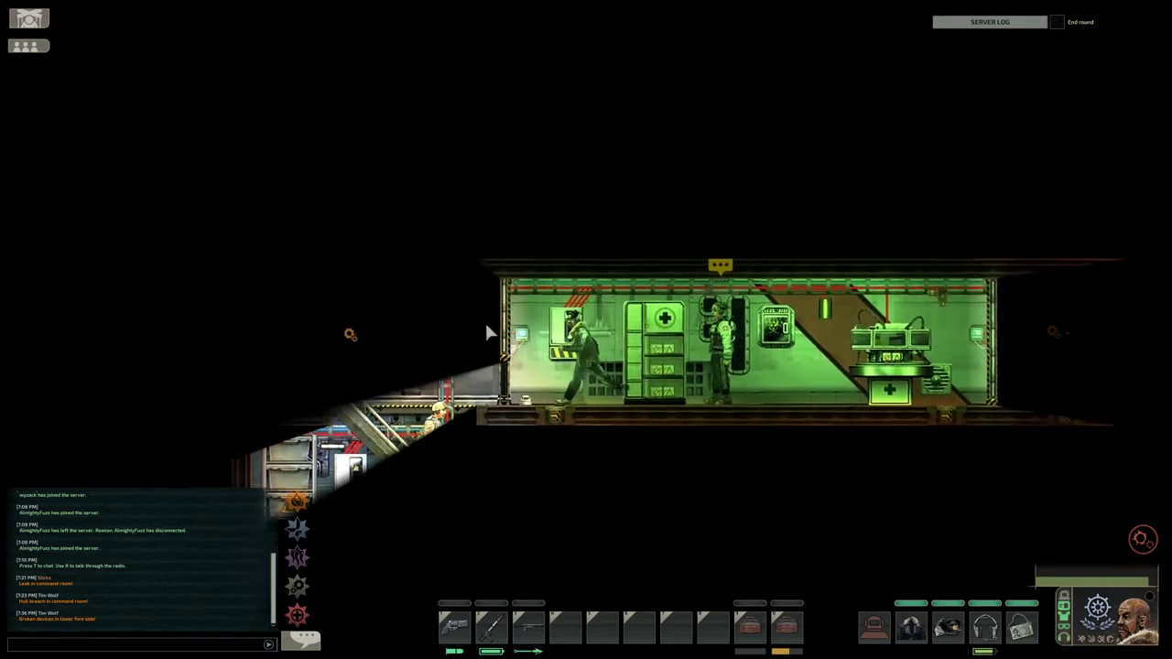
key(d)
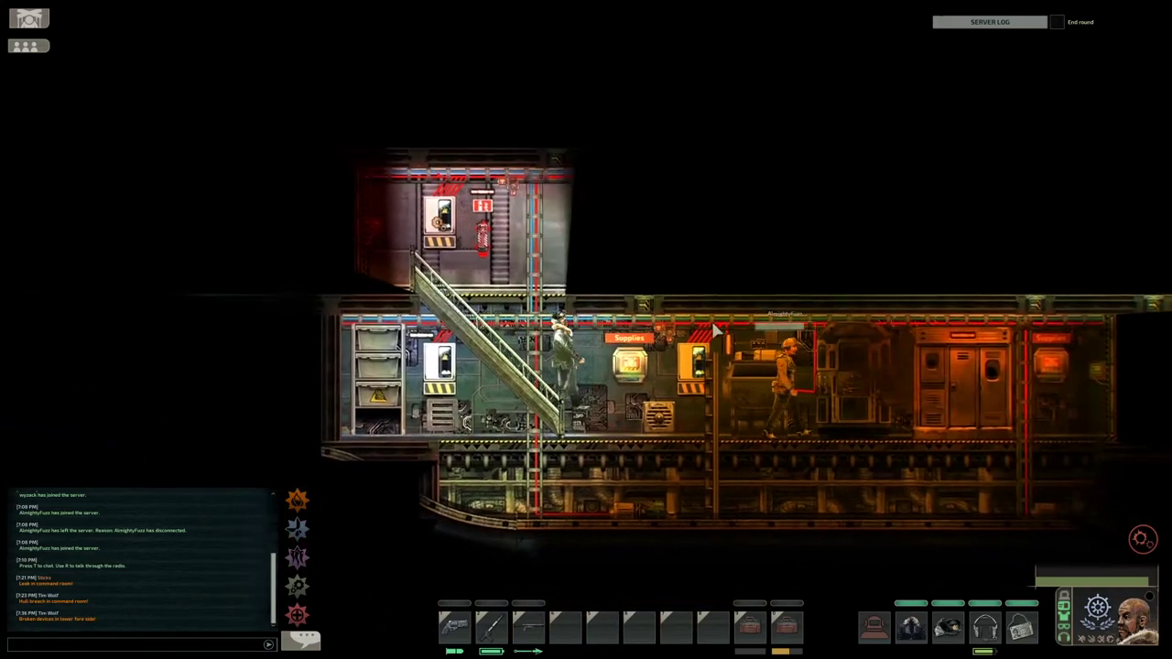
key(d)
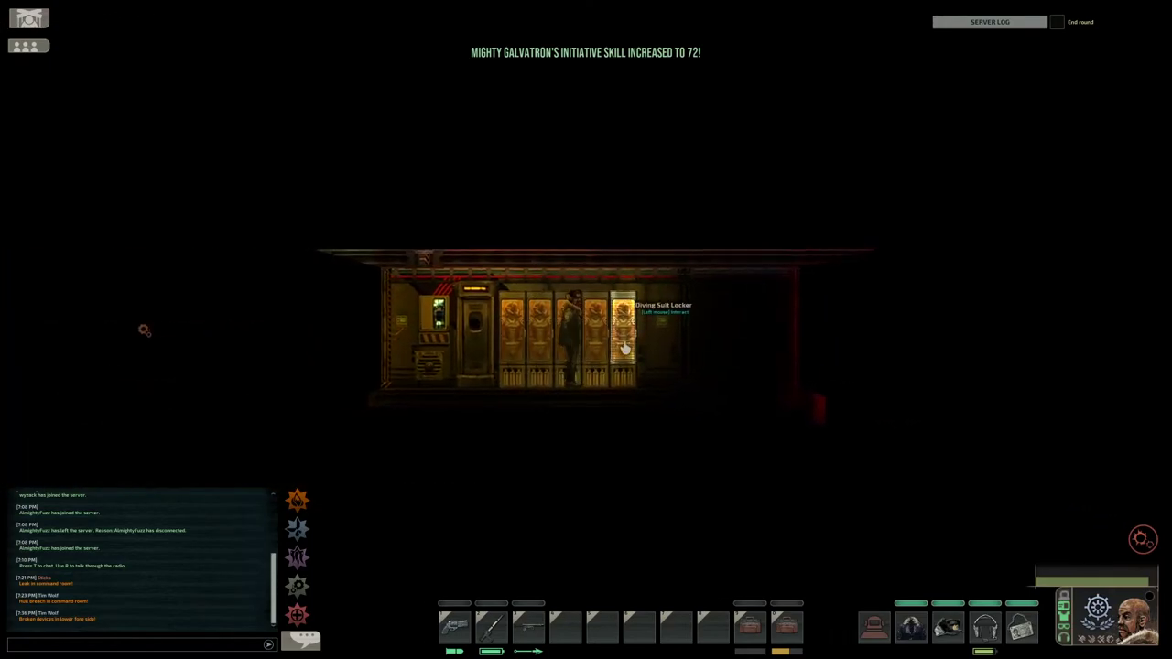
click(650, 340)
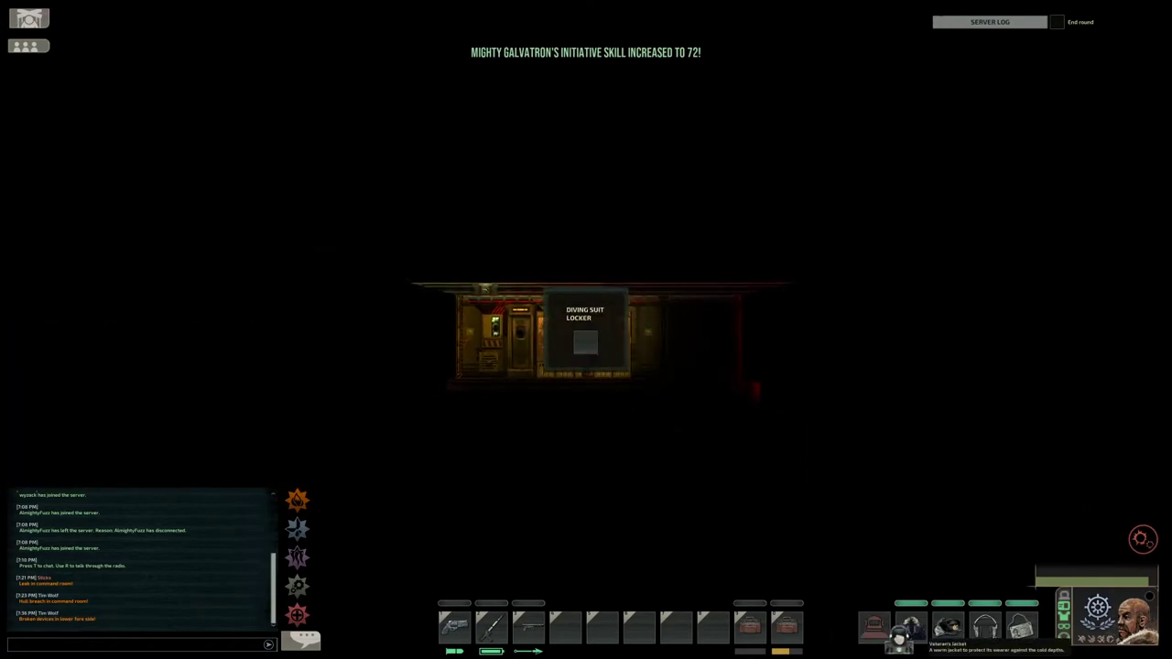
double_click(584, 344)
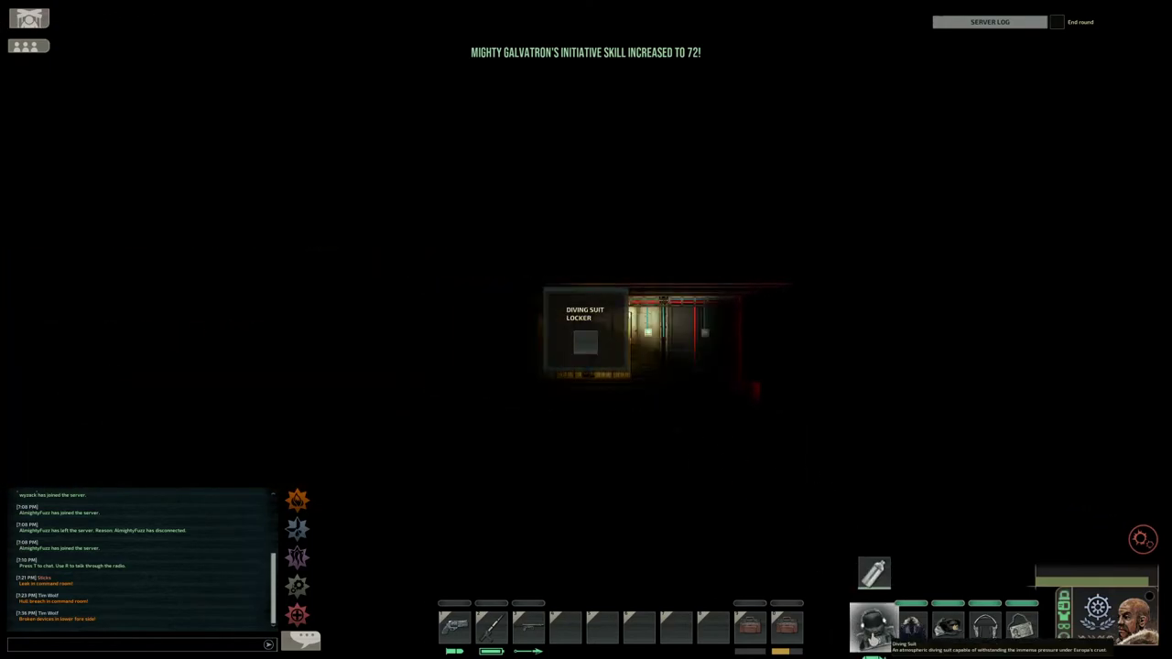
- Move the oxygen tanks from the Oxygen Tank Shelf into inventory and close the shelf
key(d)
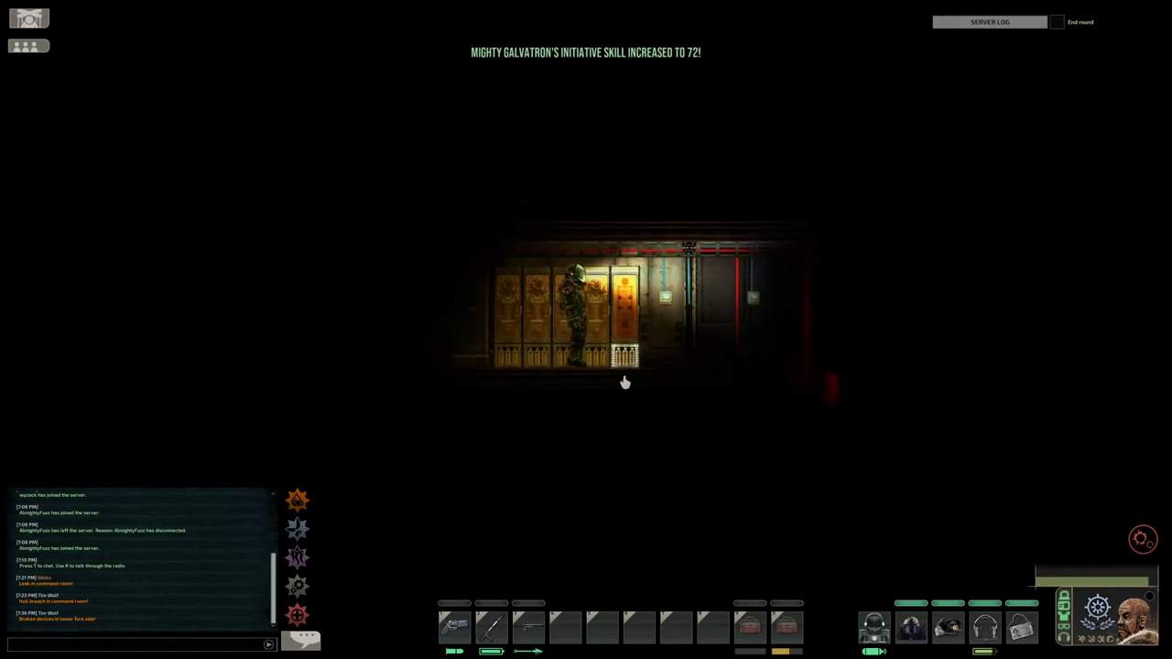
click(623, 384)
mouse_move(786, 626)
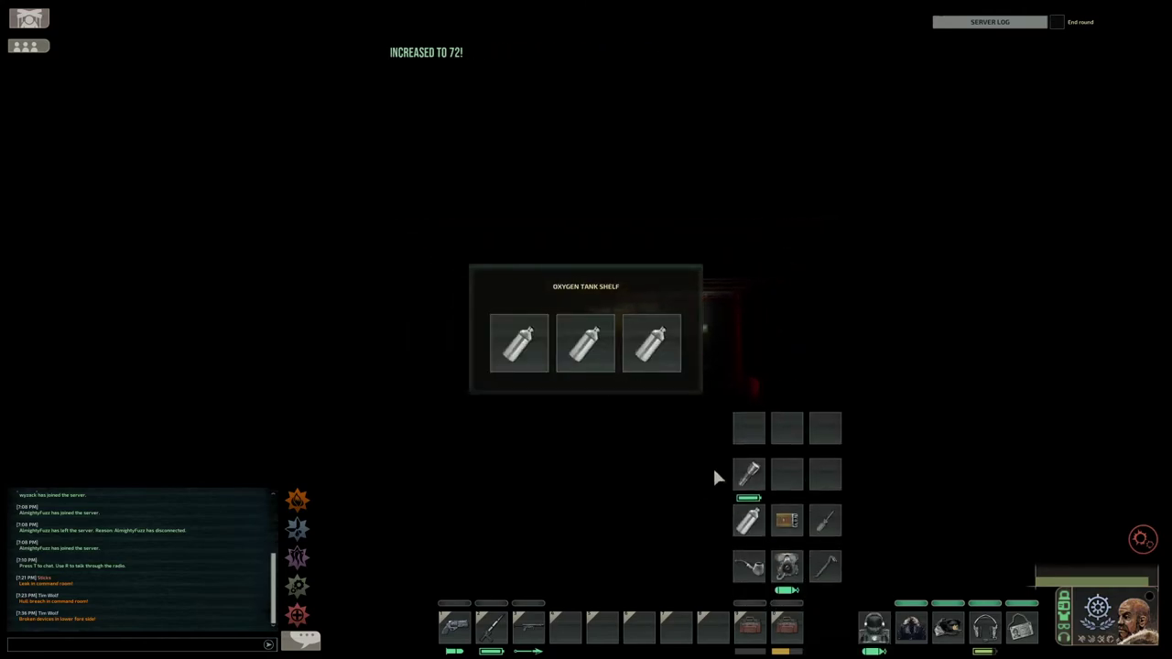
drag(584, 343, 801, 483)
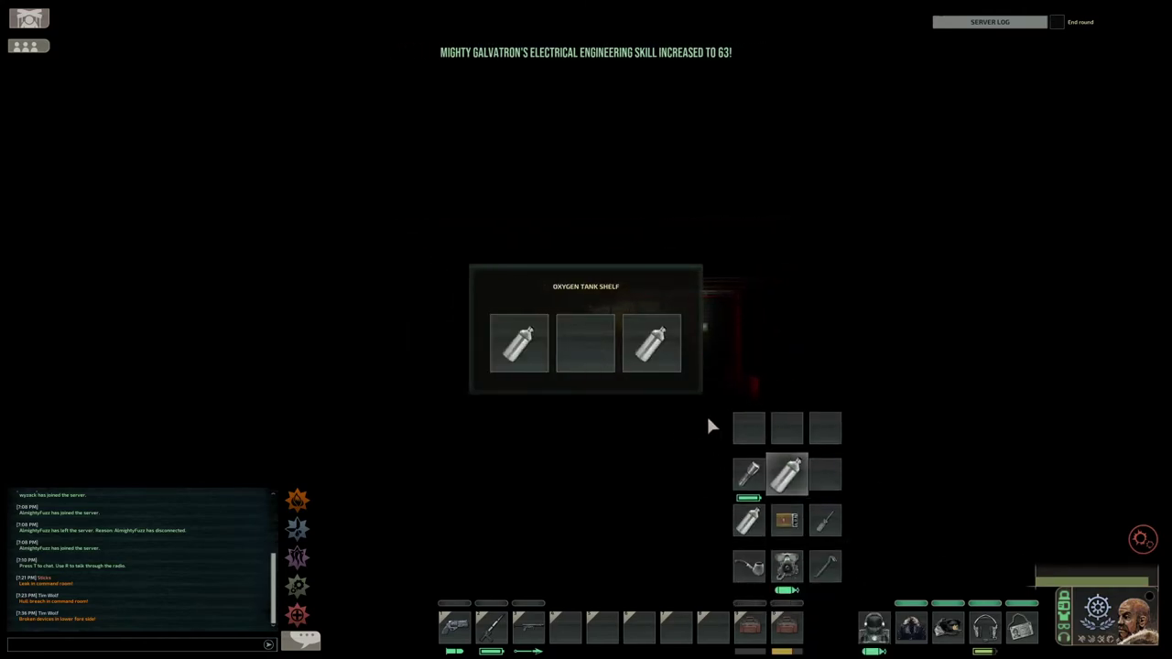
drag(651, 343, 796, 597)
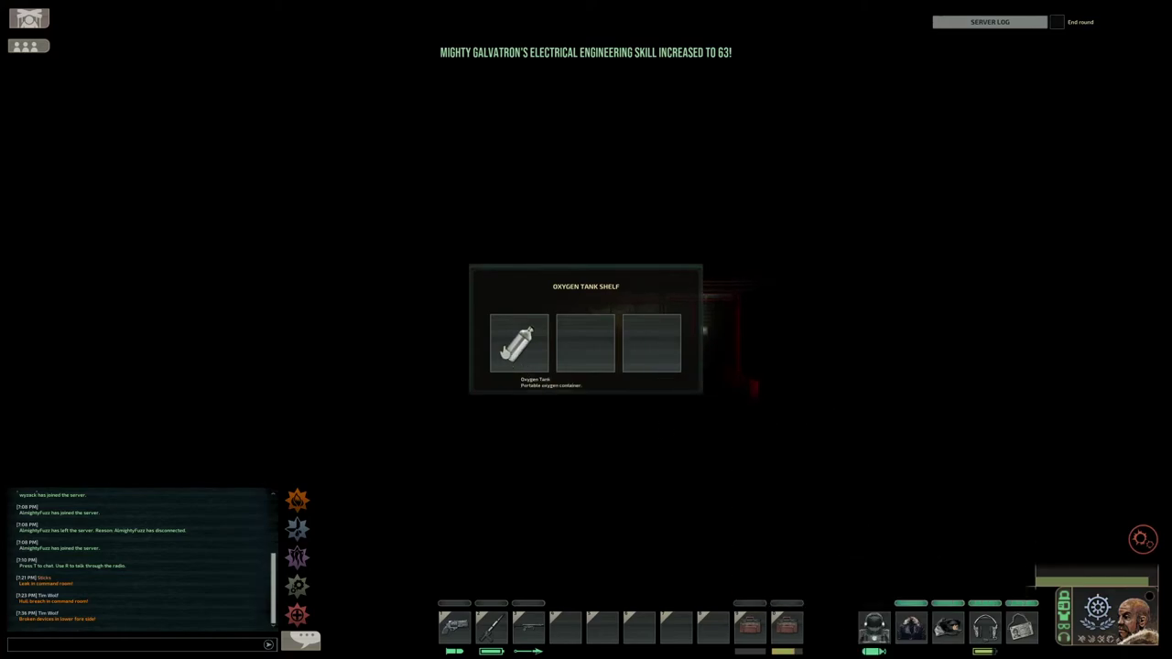
drag(519, 343, 810, 648)
key(a)
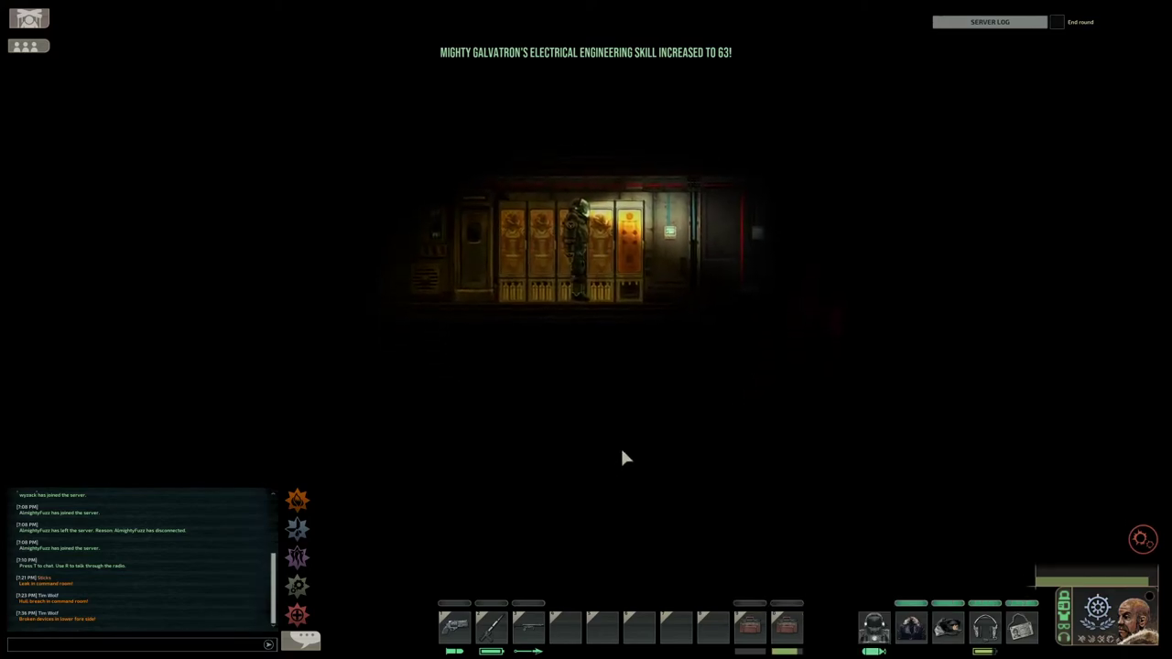
- Take the plasma cutter from the medium windowed steel cabinet and walk past the door to the ladder
click(550, 349)
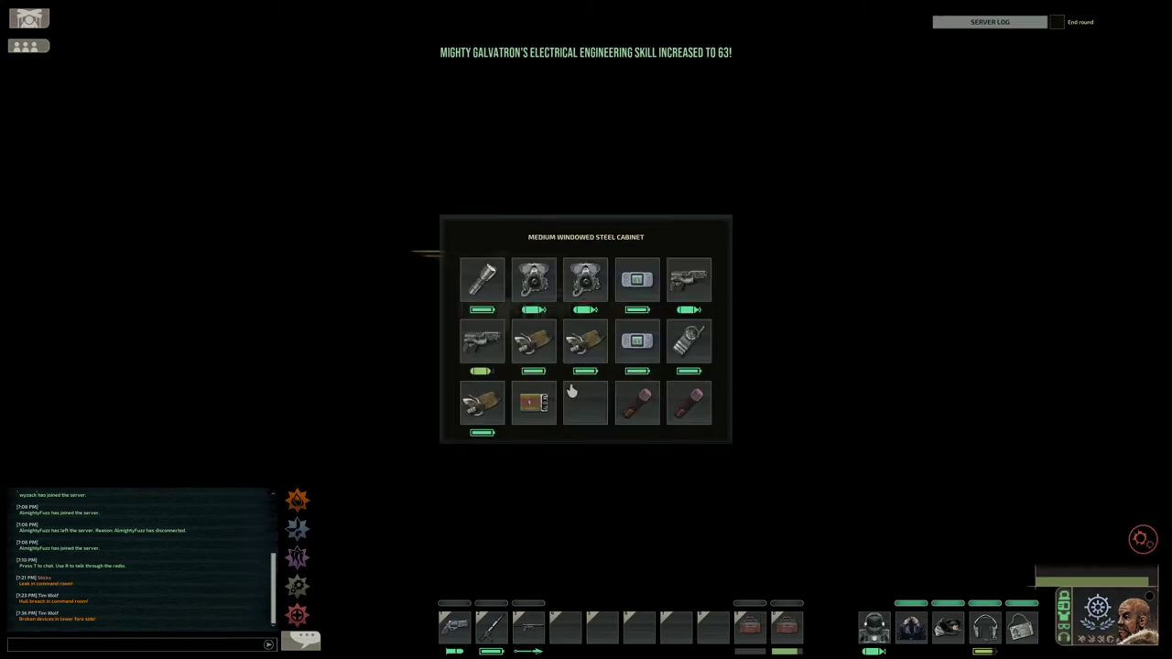
drag(481, 342, 576, 458)
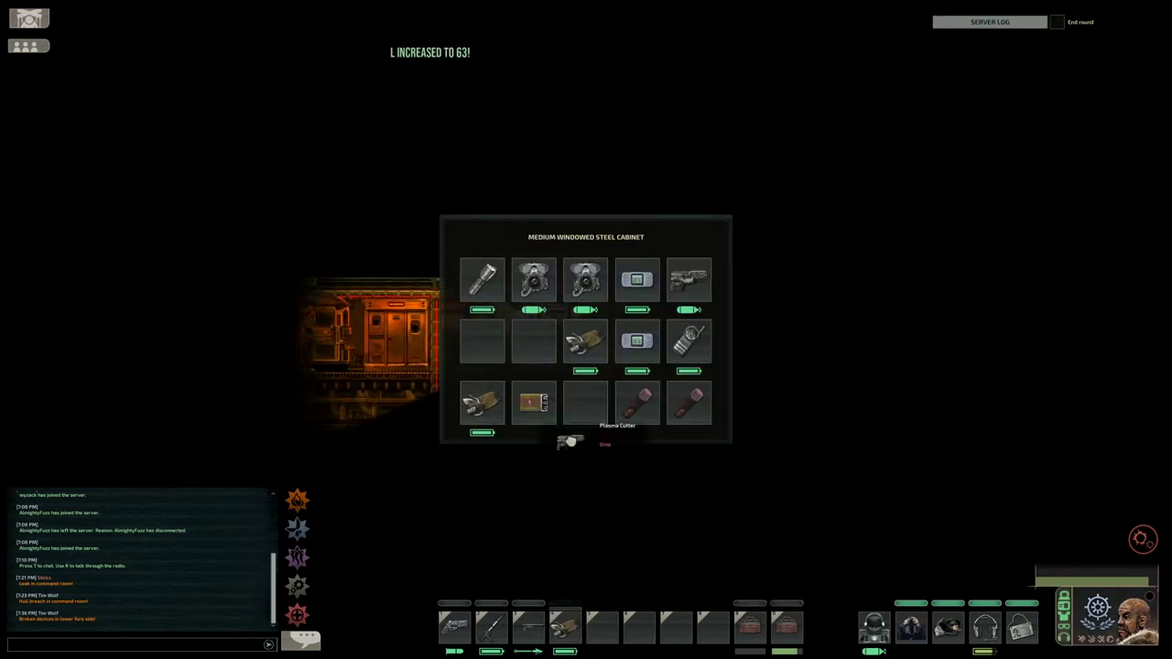
click(653, 505)
key(a)
key(d)
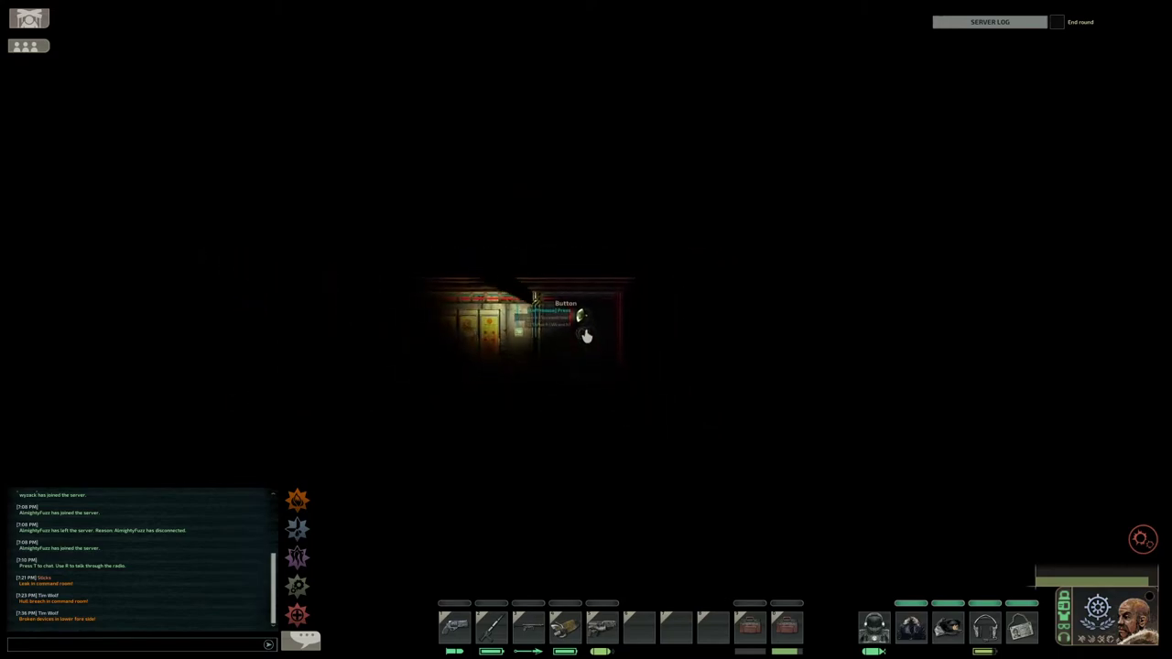
key(d)
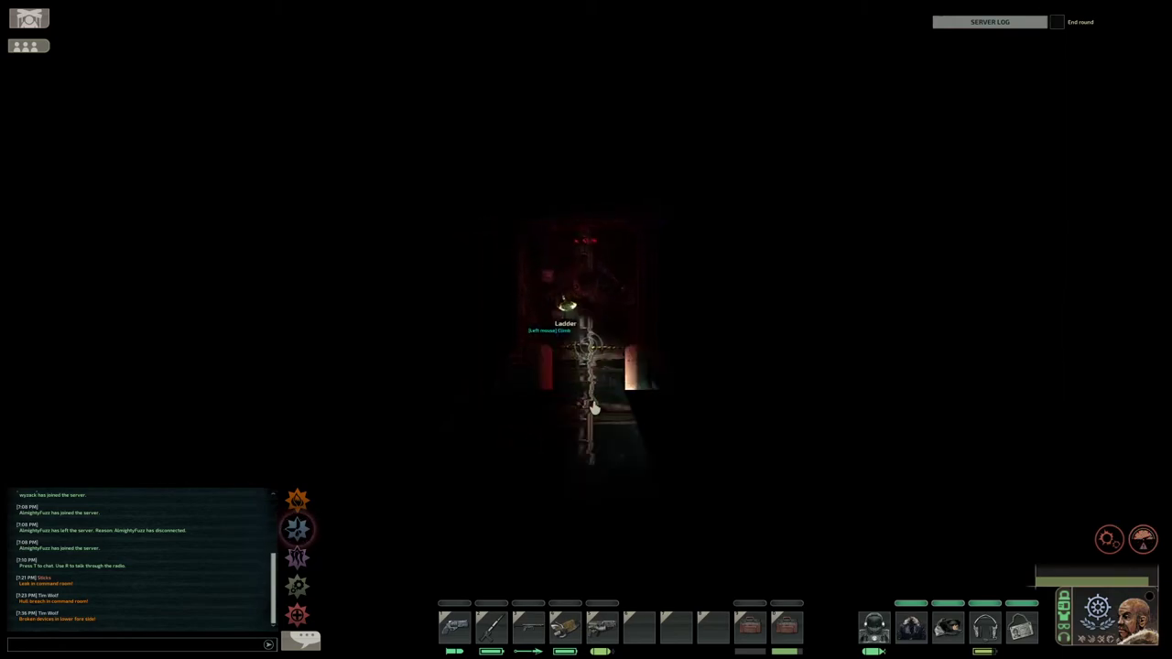
- Swim from the ladder down to the seafloor and pick up the Psychosis Alien Artifact
key(d)
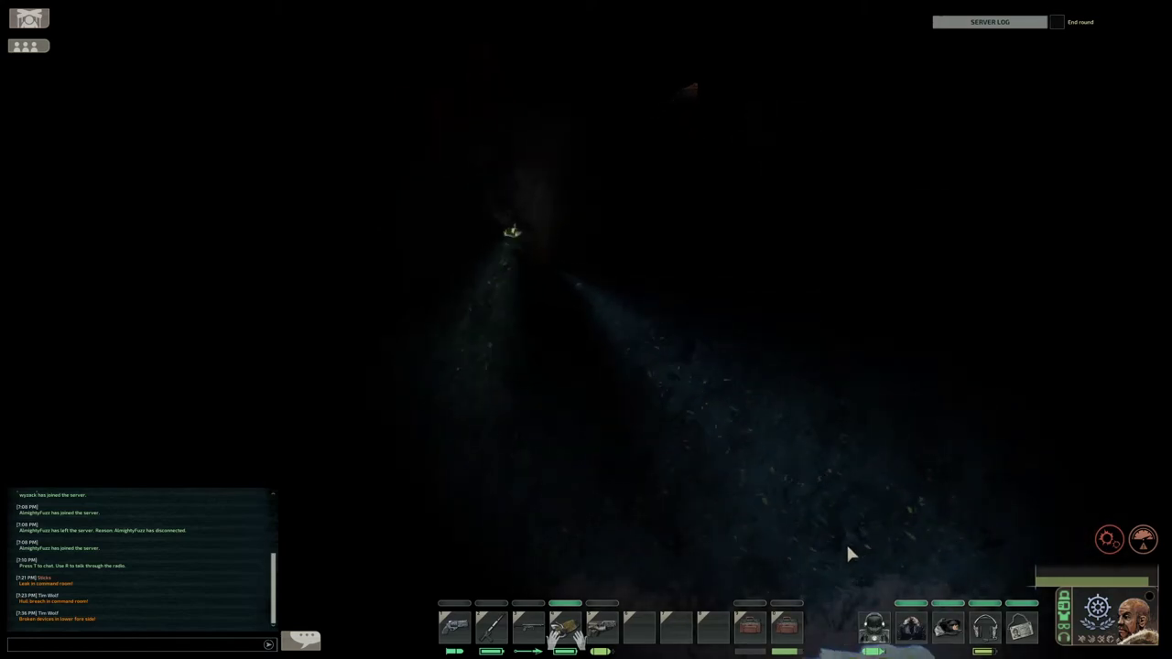
key(s)
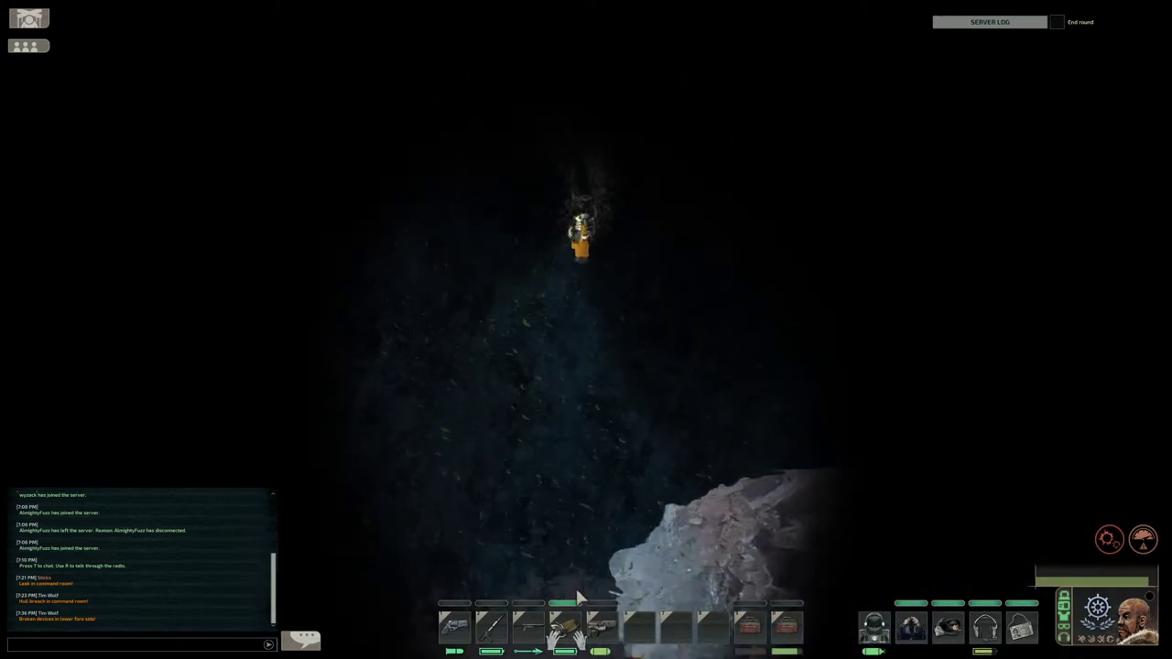
key(s)
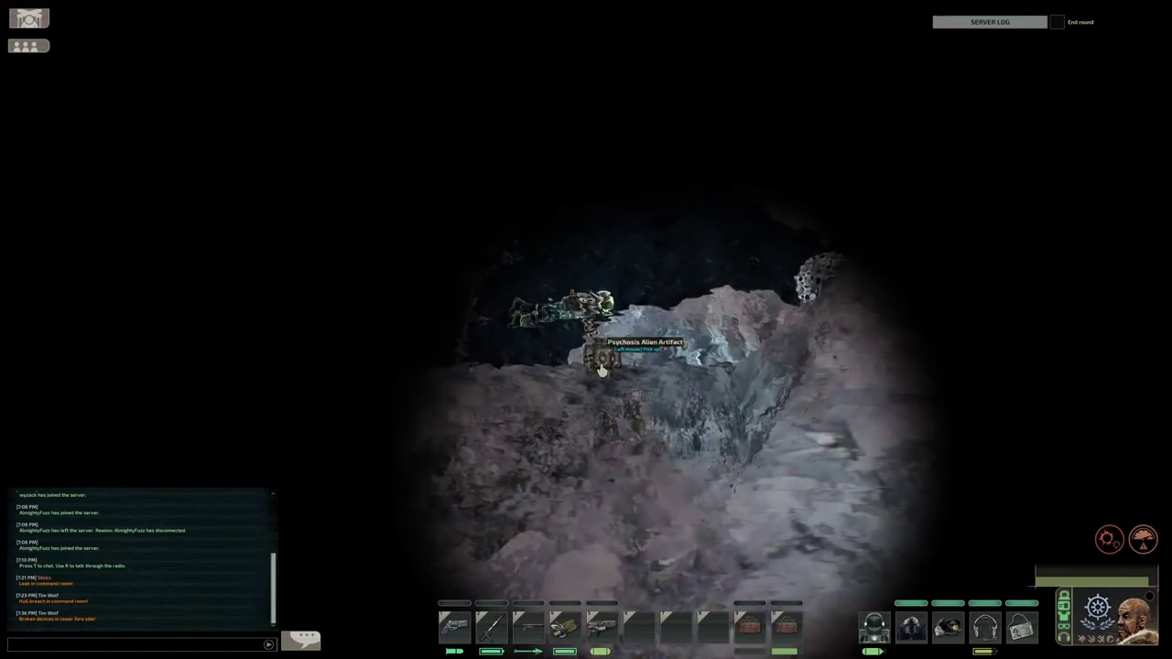
click(602, 370)
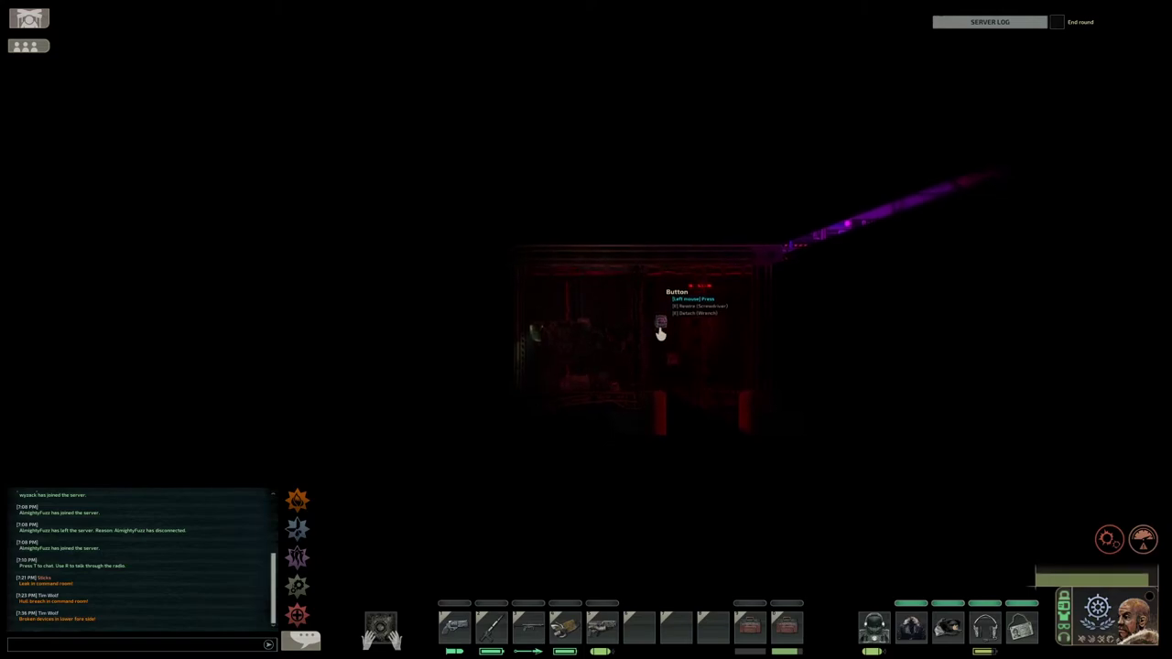
- Go through the door to the Deconstructor and place the alien artifact in its input
click(662, 322)
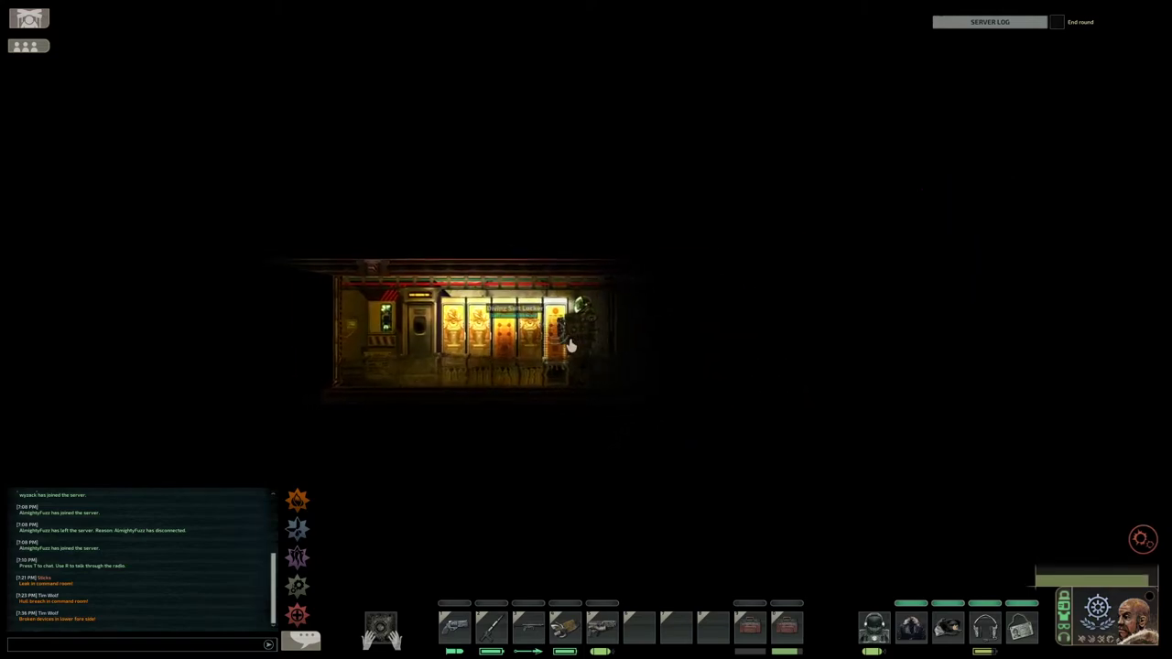
key(a)
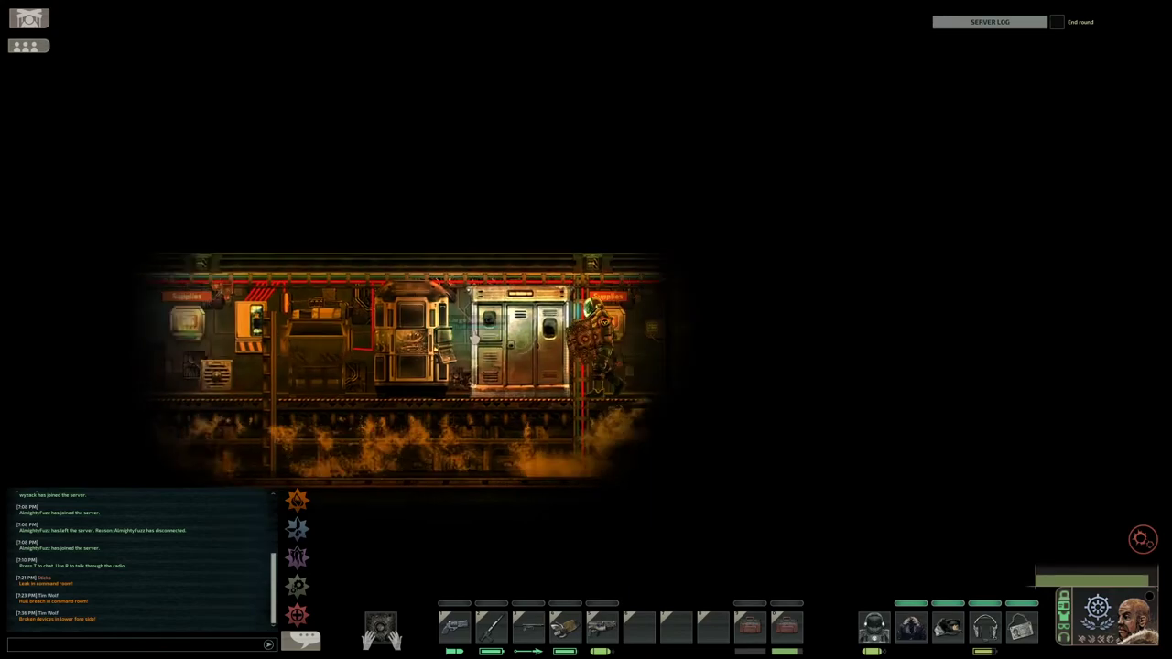
key(a)
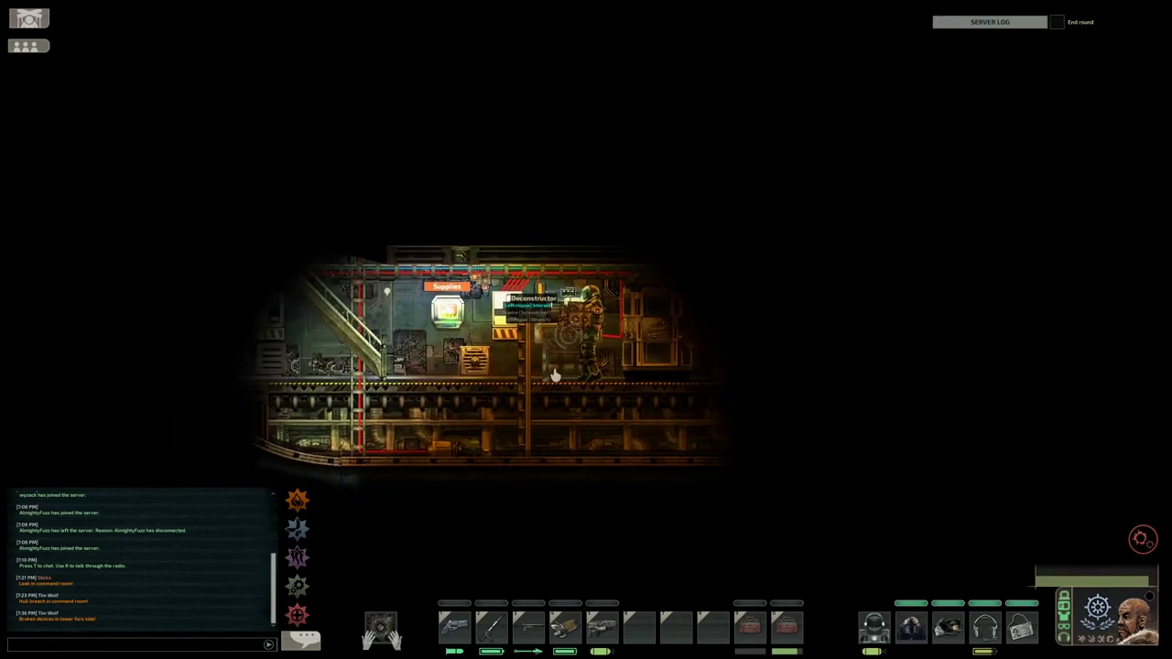
click(554, 374)
click(455, 626)
drag(380, 630, 502, 333)
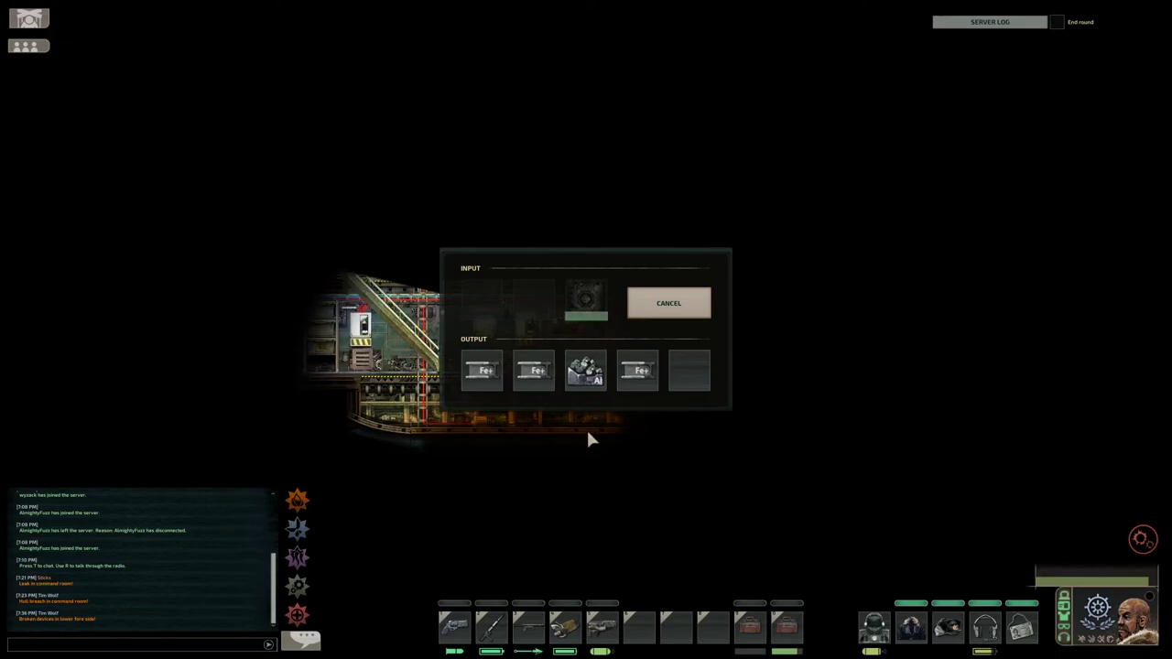
- Check the Deconstructor's progress and pick up the two Dementonite bars it produced
click(569, 456)
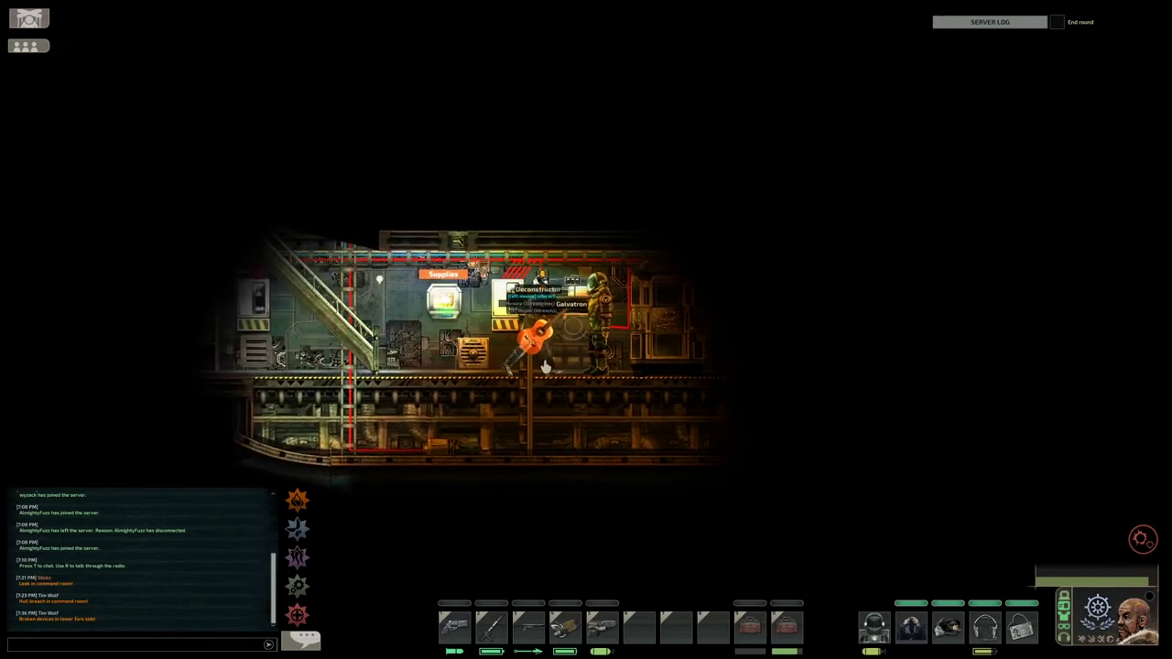
click(572, 330)
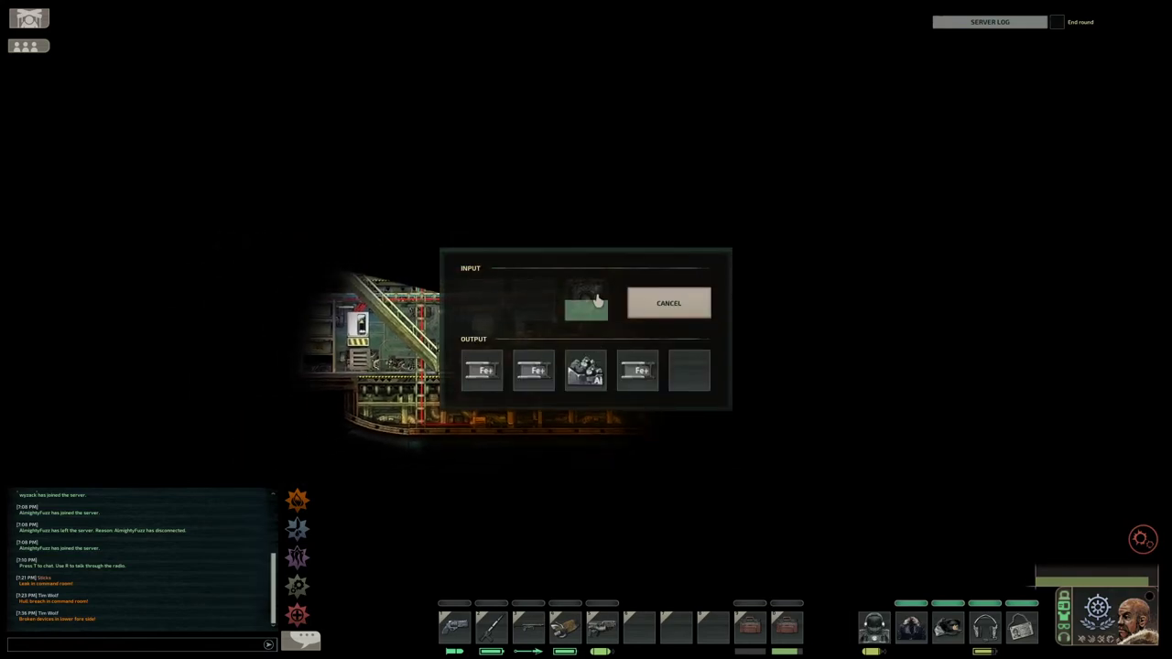
click(534, 494)
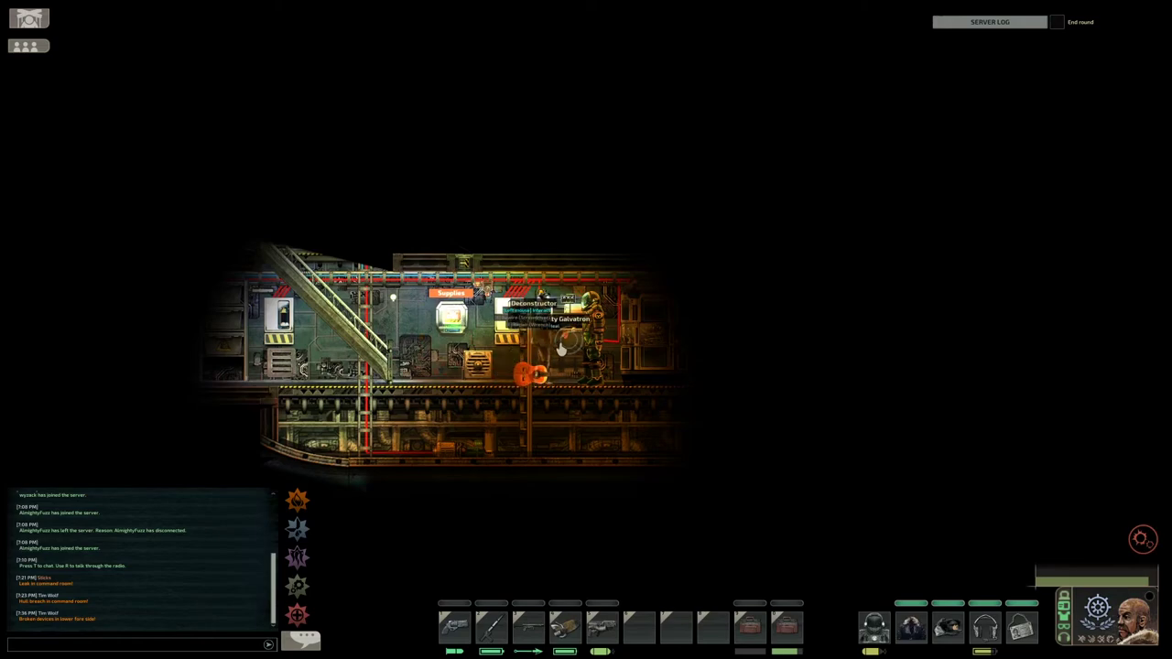
click(561, 349)
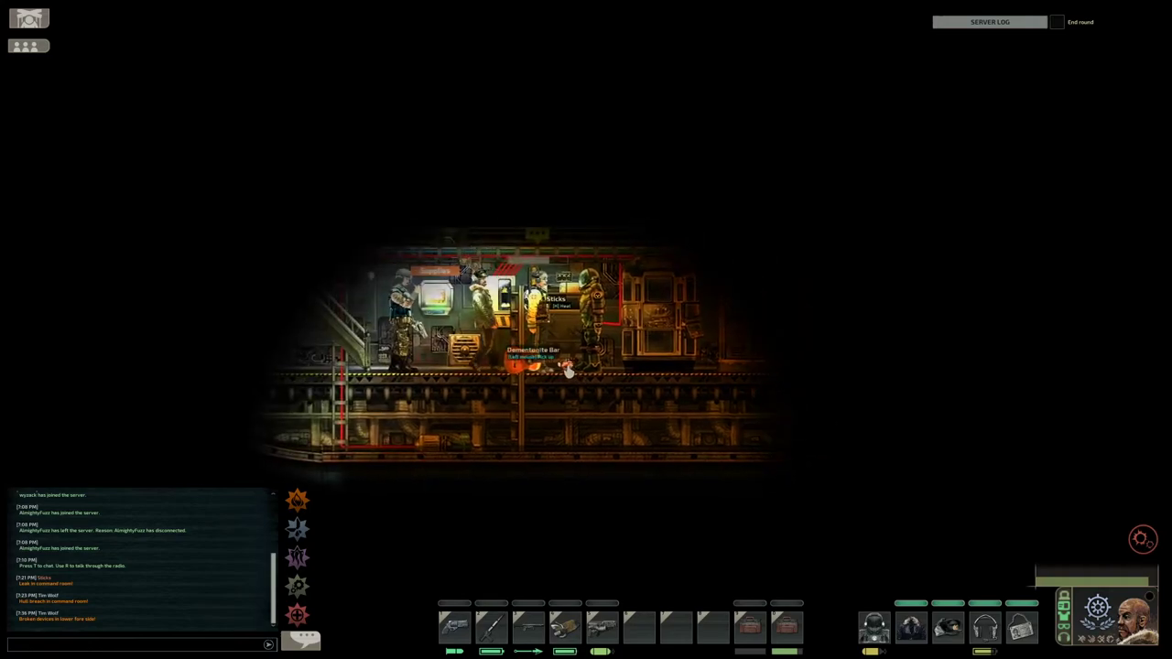
click(568, 368)
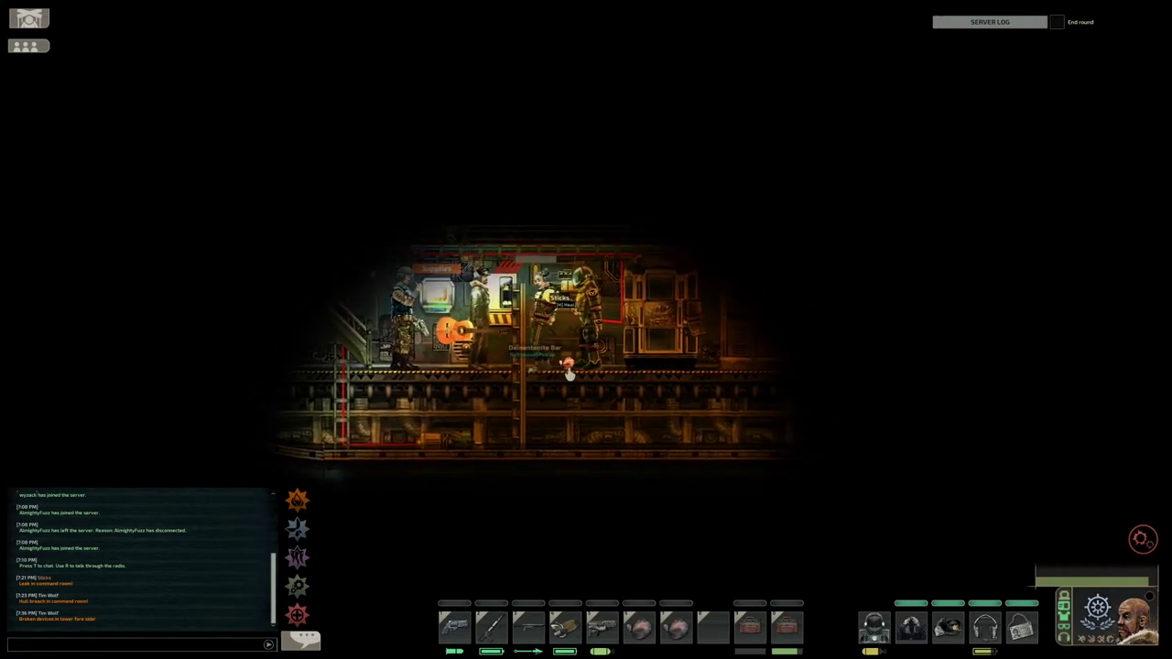
click(572, 371)
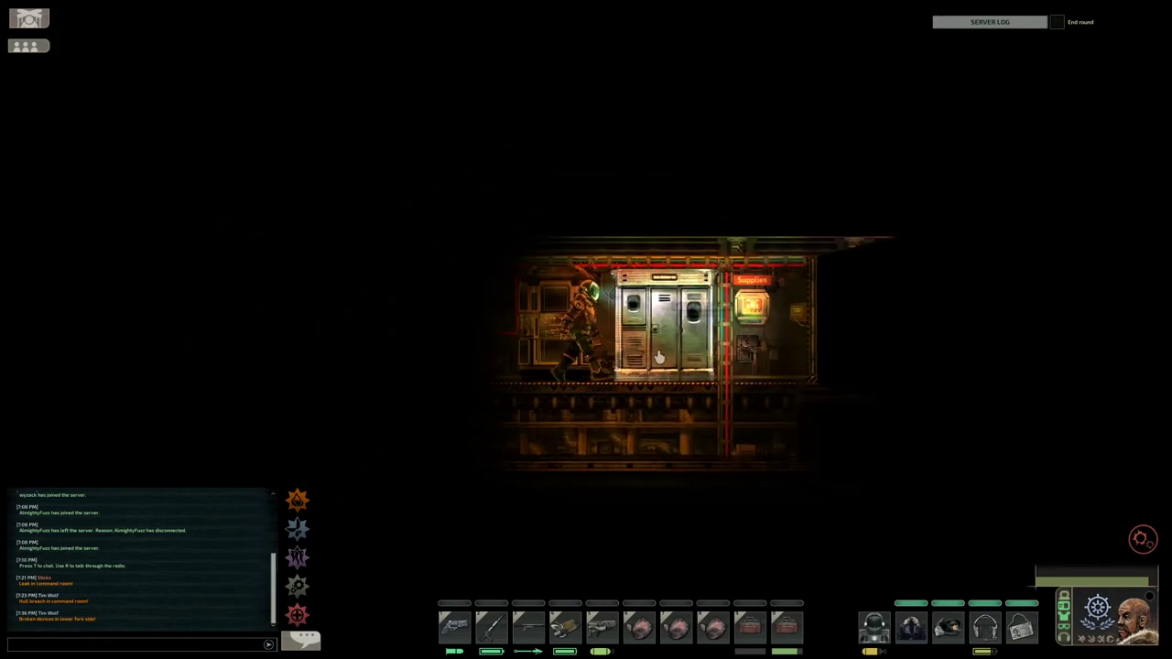
- Visit the fabricator, then walk back and put the diving suit into the Diving Suit Locker
click(658, 357)
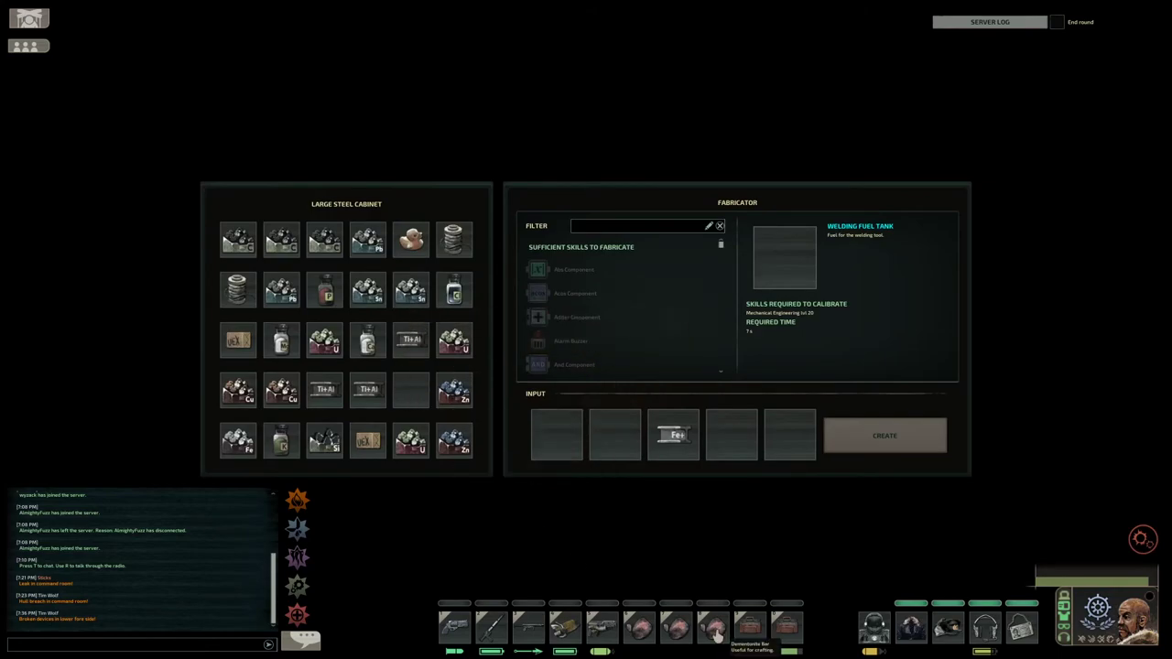
key(Escape)
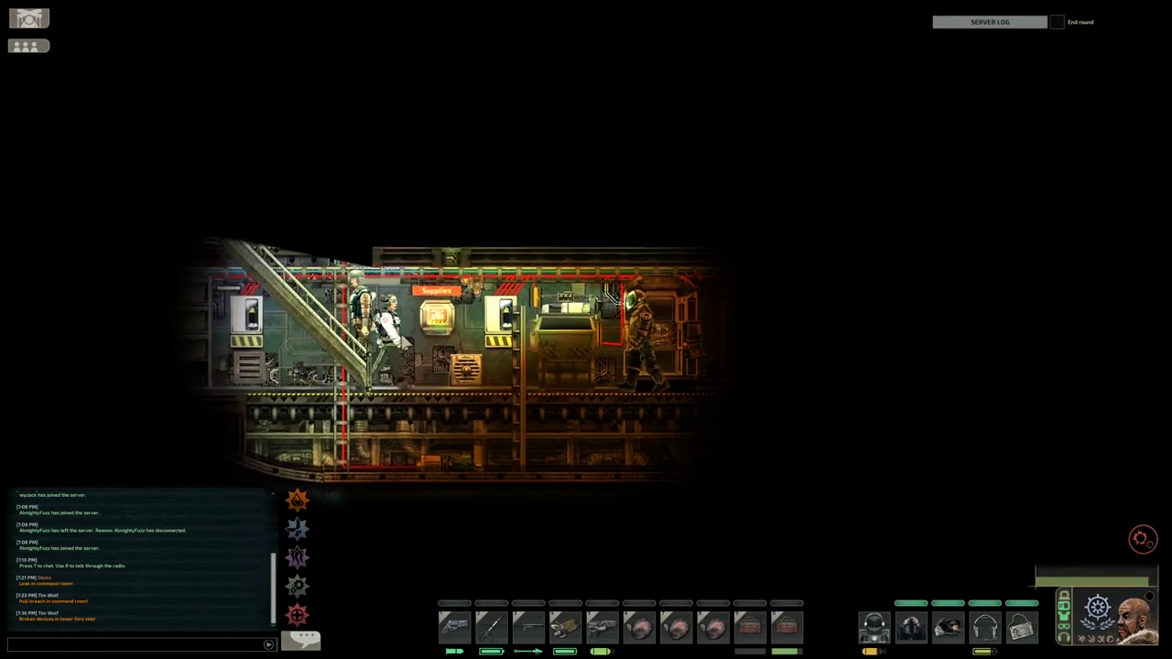
key(a)
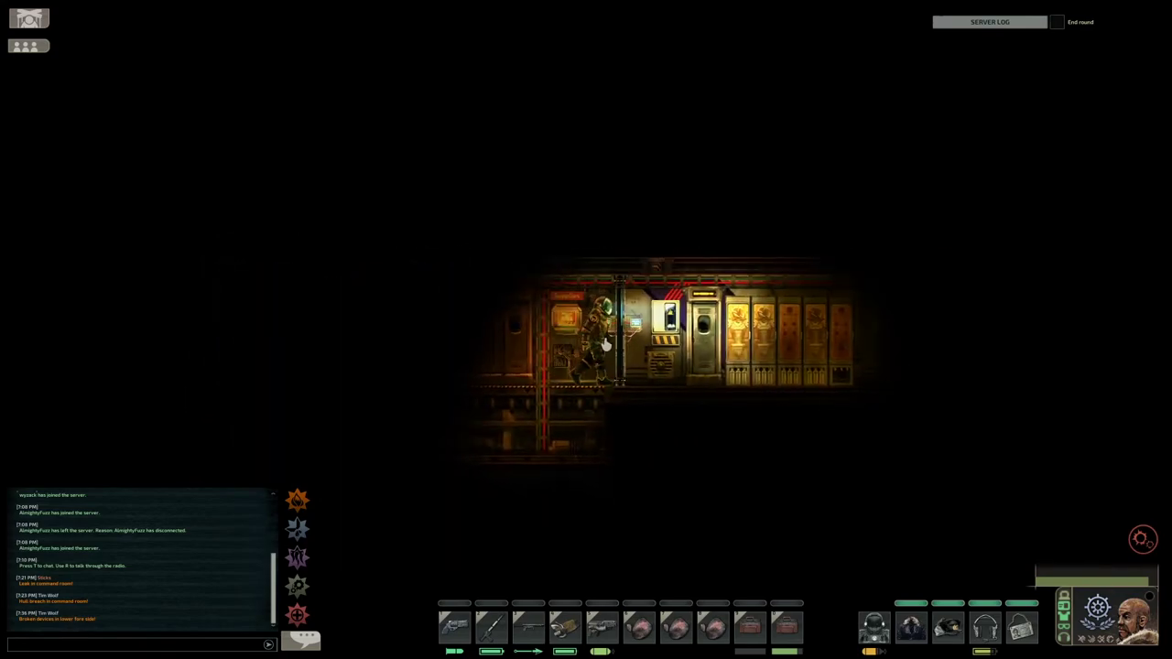
key(d)
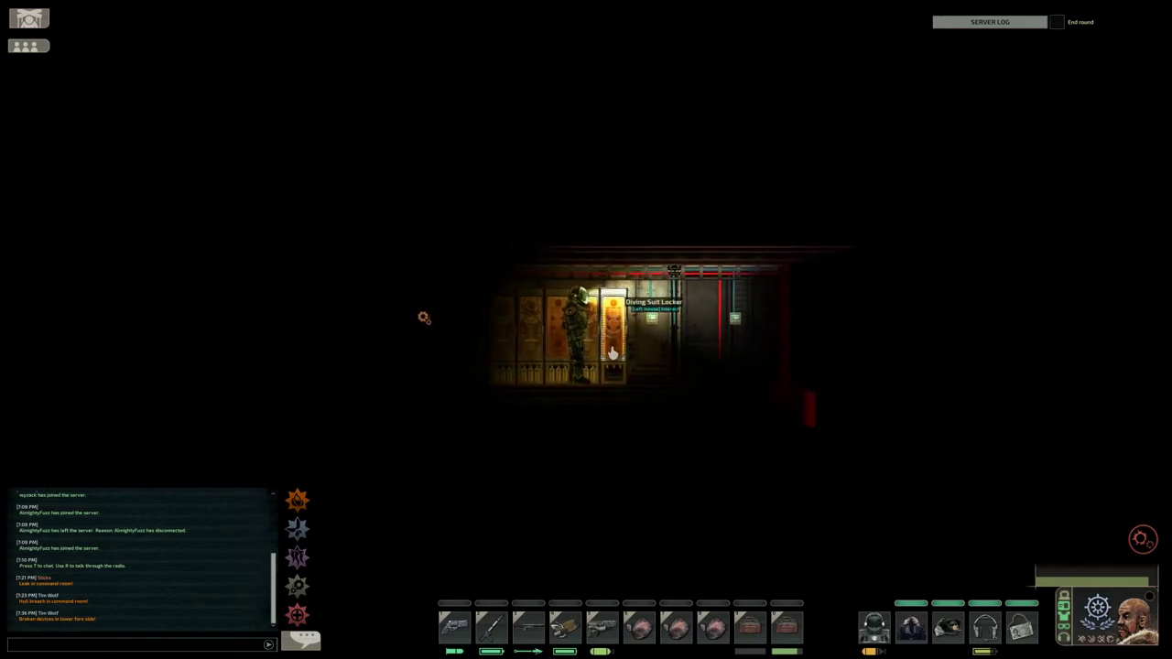
click(611, 354)
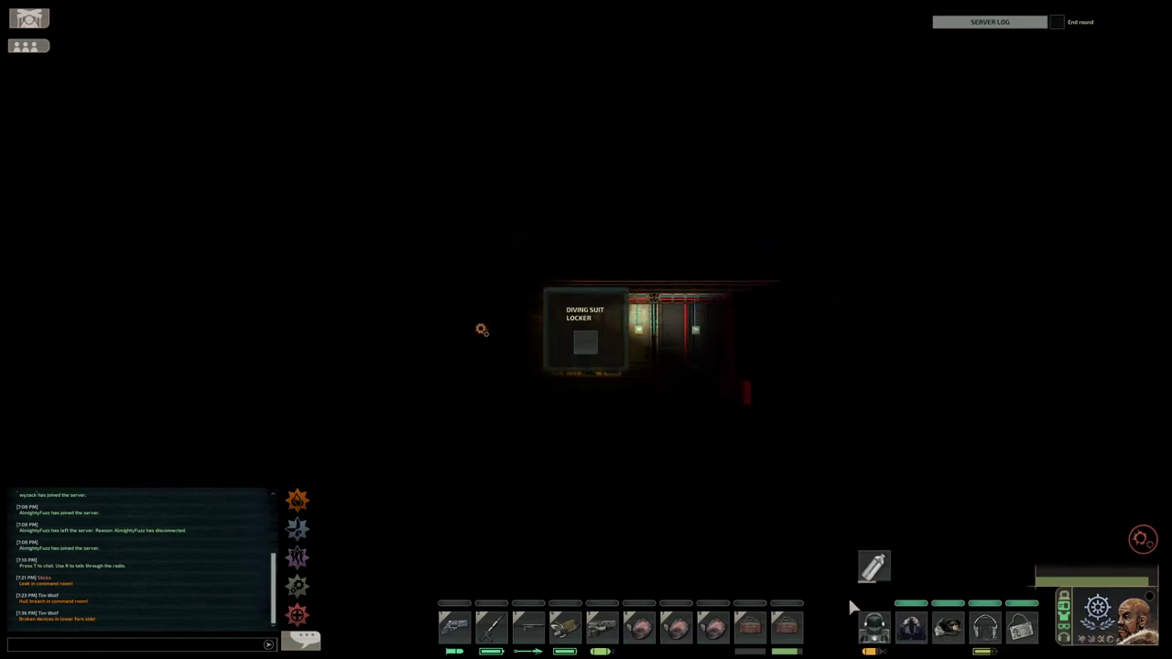
click(785, 626)
click(875, 626)
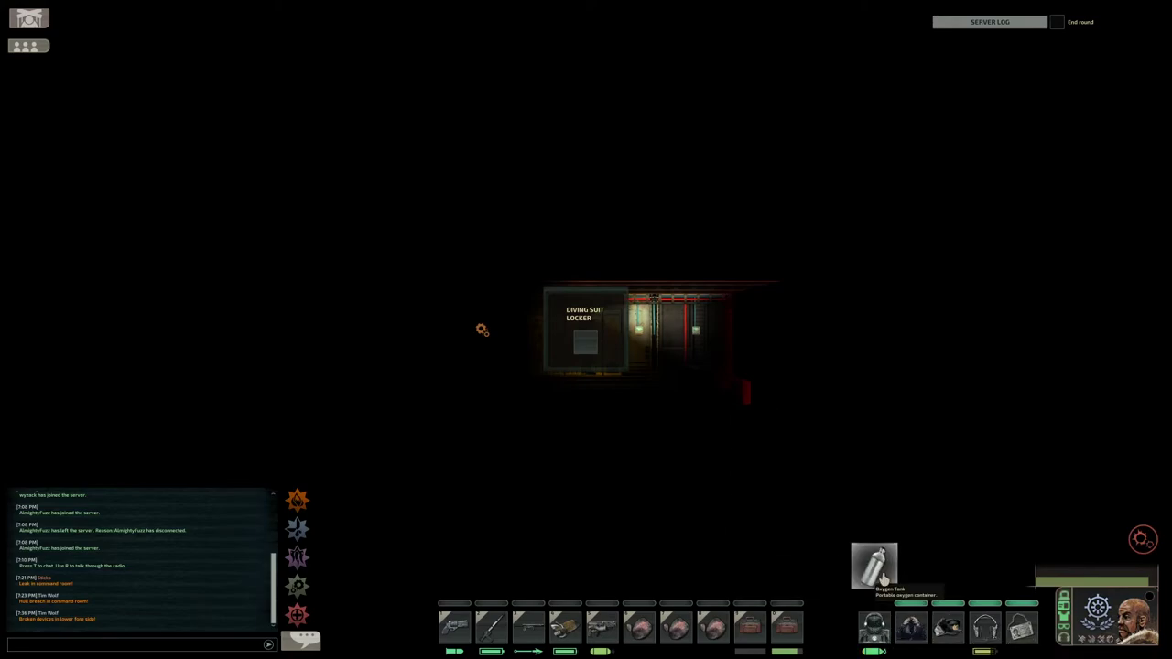
- Put an oxygen tank from the toolbox back on the Oxygen Tank Shelf
click(622, 366)
click(786, 627)
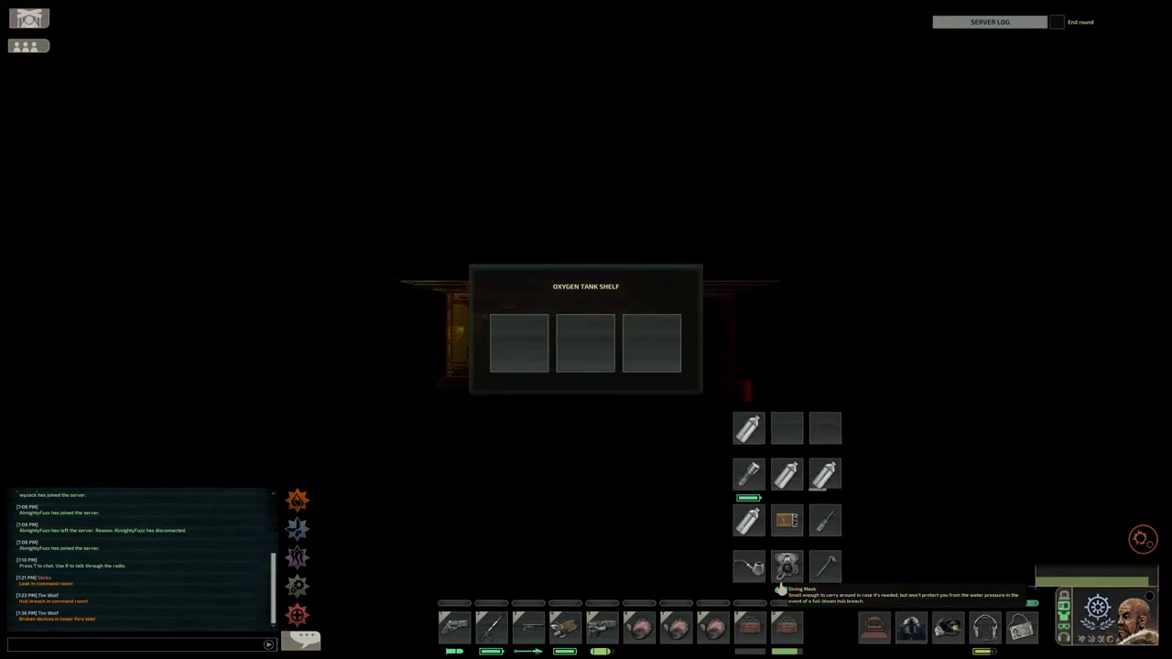
click(519, 342)
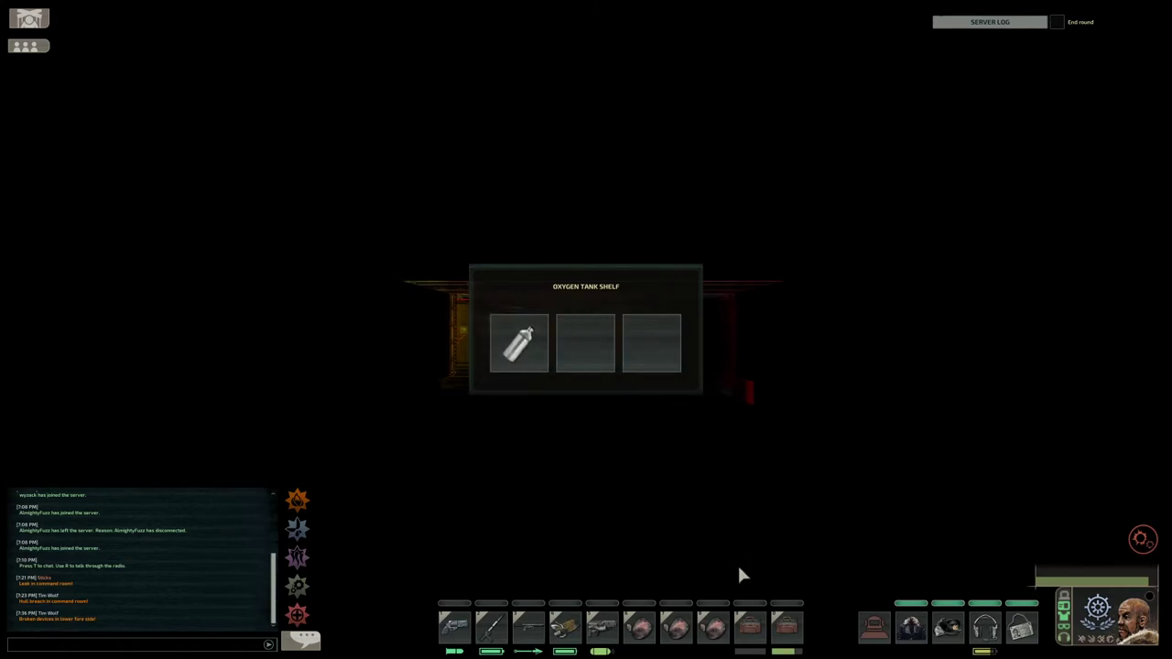
click(786, 626)
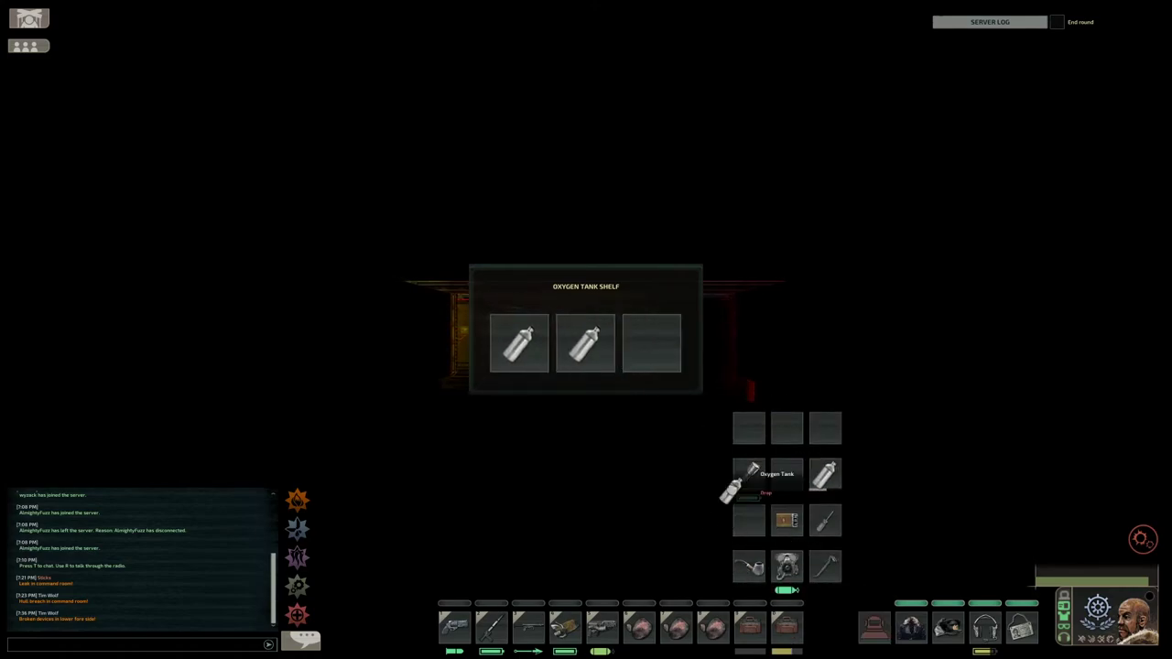
key(Escape)
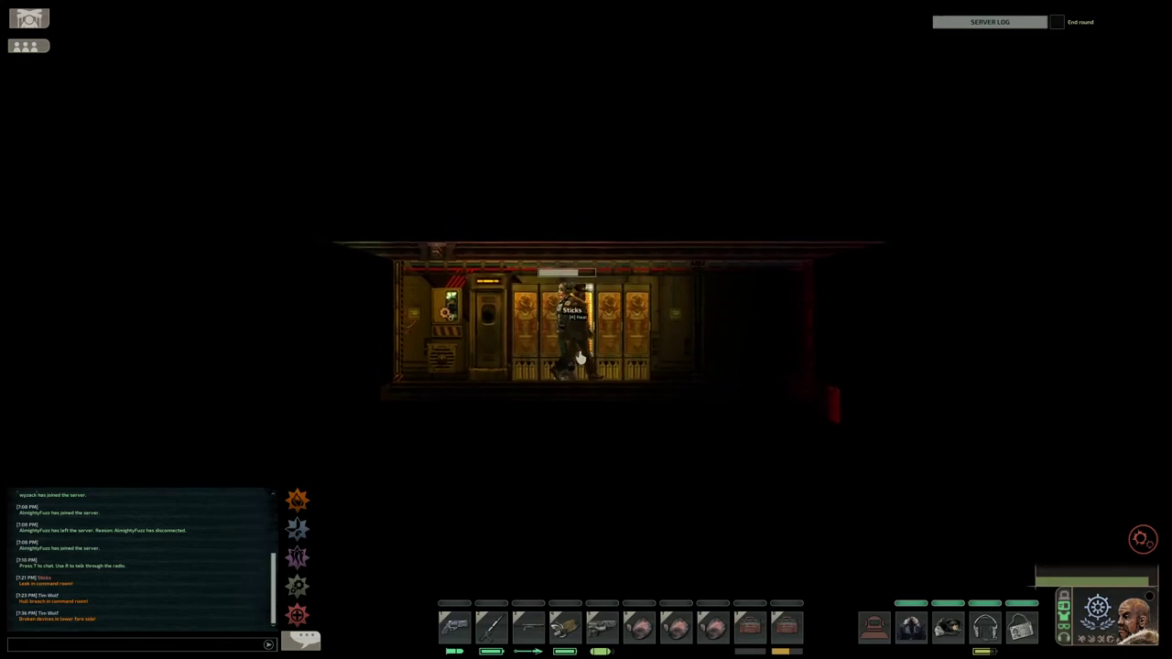
- Walk past the crewmate, checking their health, and continue left toward the fabricator
key(d)
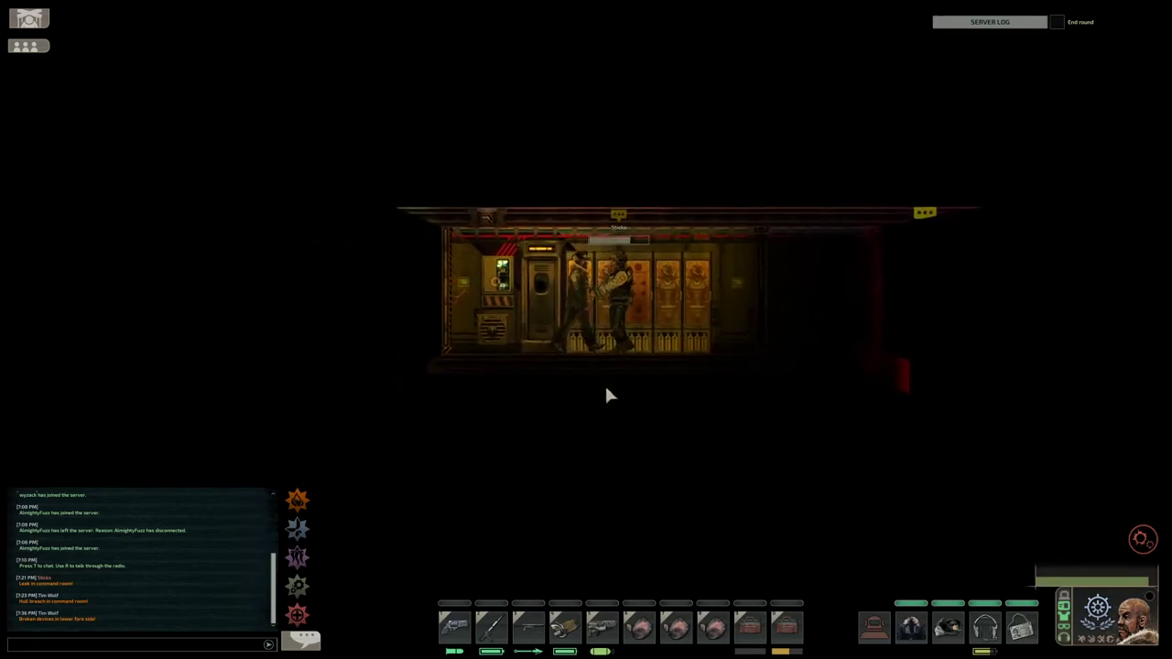
key(d)
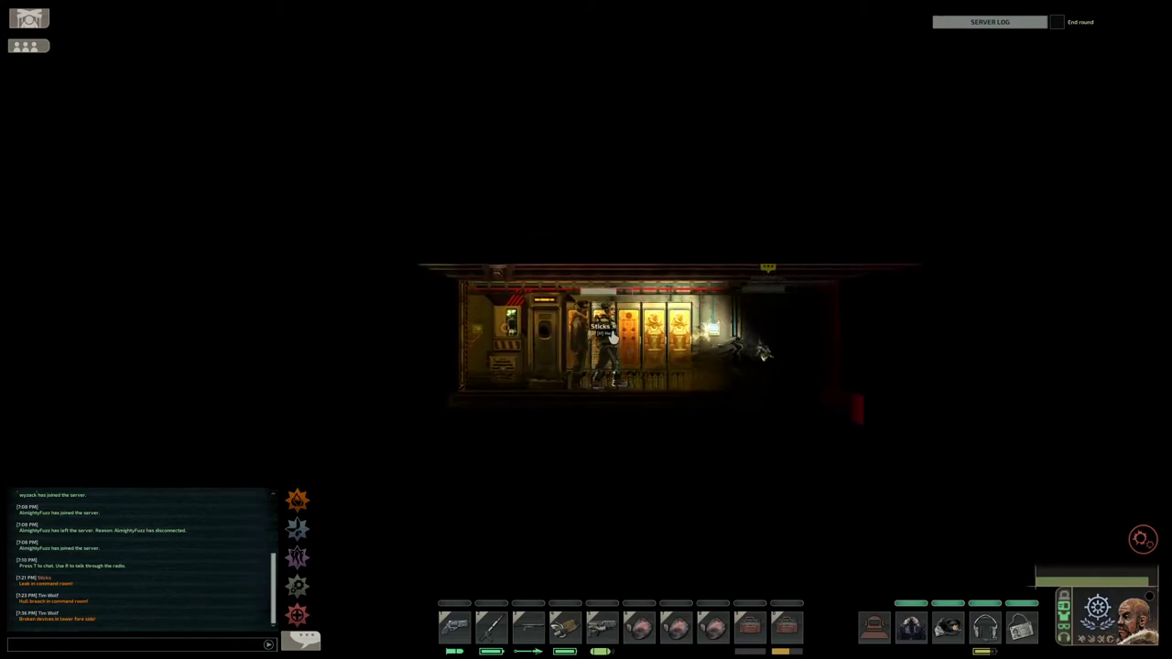
click(603, 346)
click(672, 471)
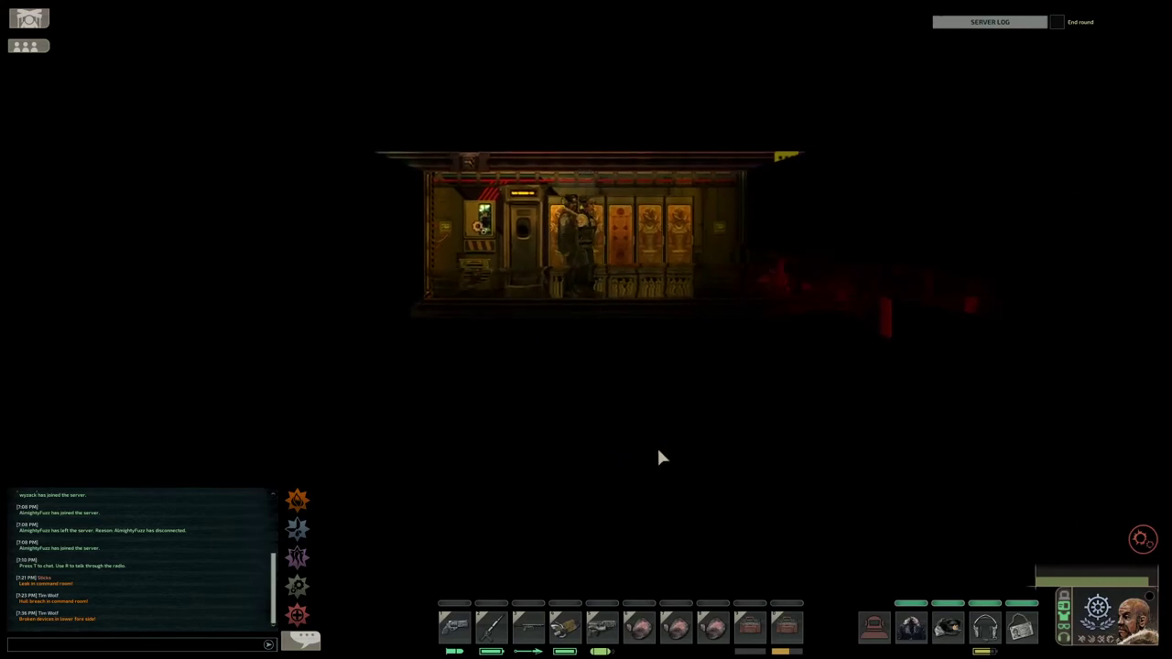
key(a)
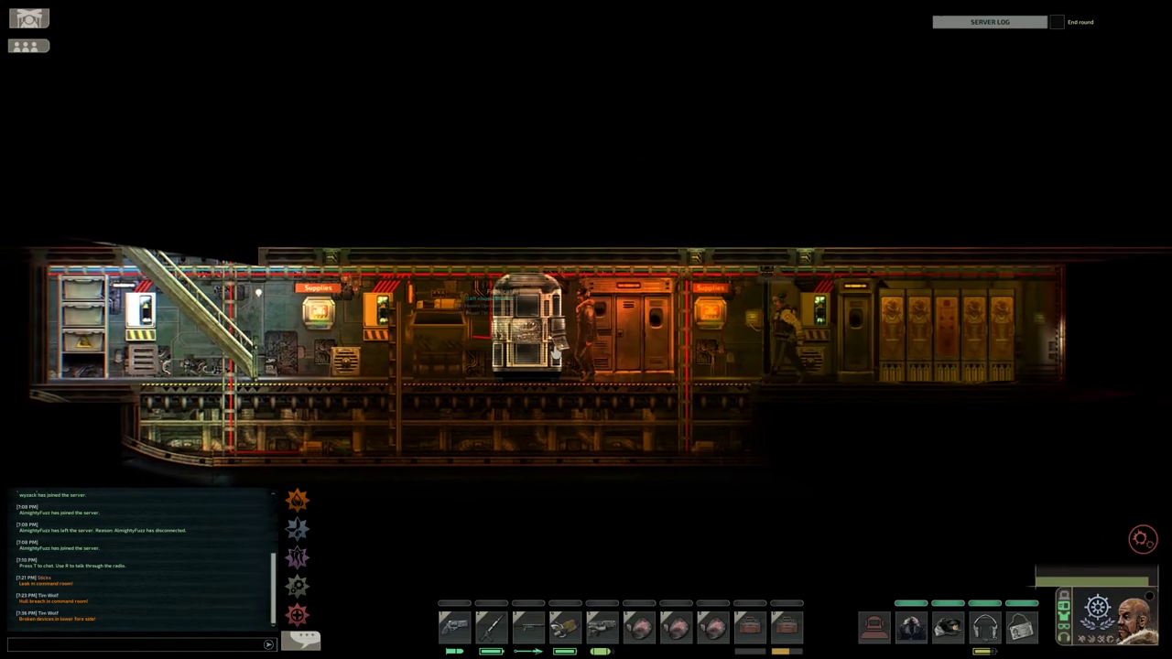
scroll(582, 384, up, 3)
scroll(582, 385, down, 3)
scroll(582, 384, up, 2)
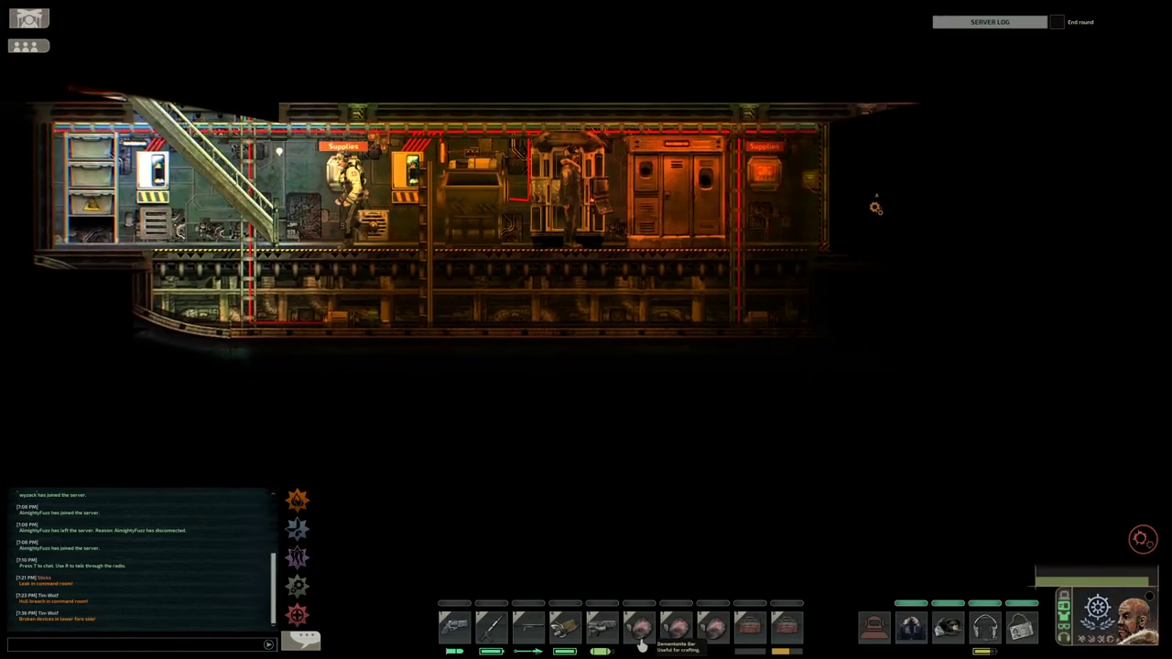
key(a)
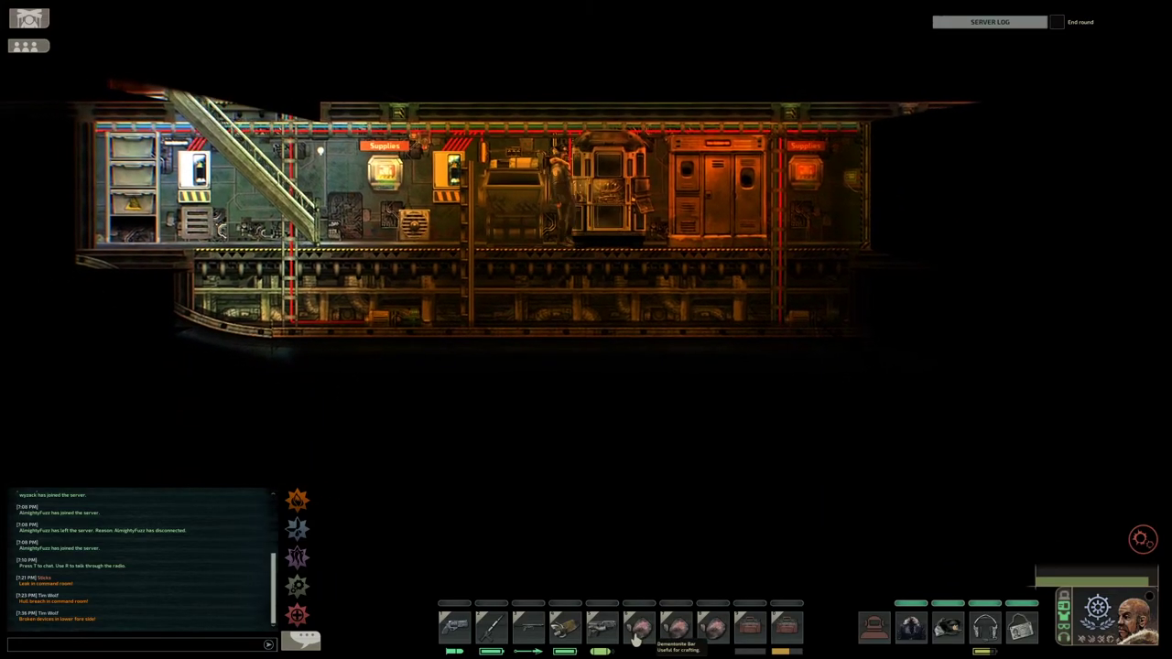
key(a)
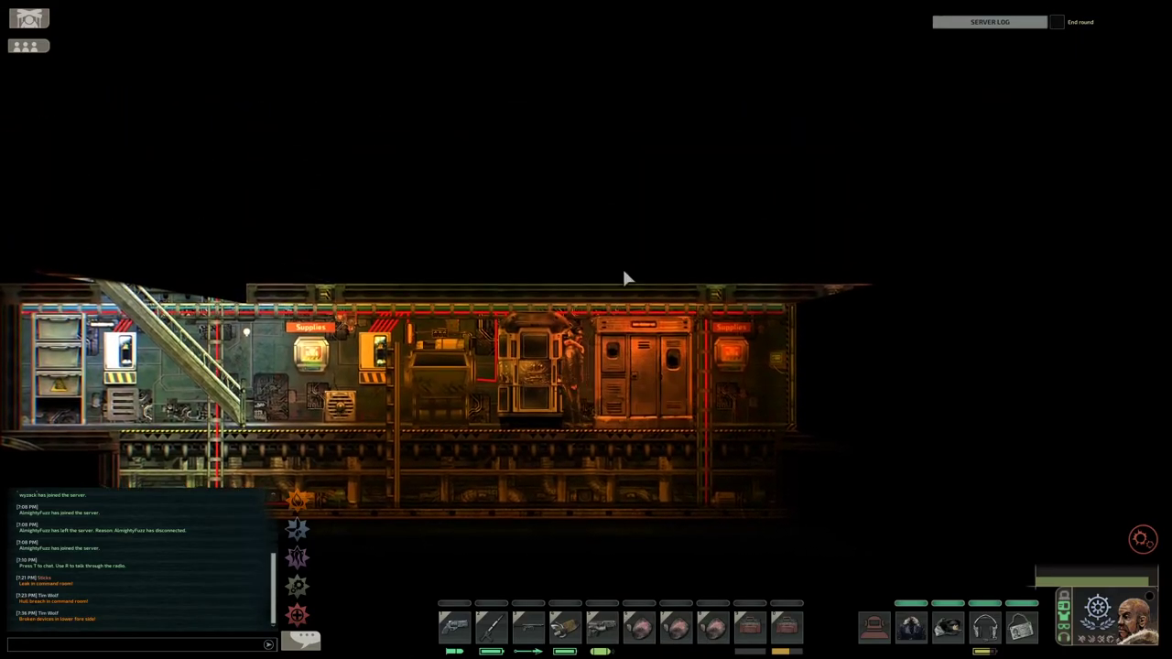
- Briefly open the fabricator, then load Dementonite Bars into the crate shelf's Explosive Crate
key(e)
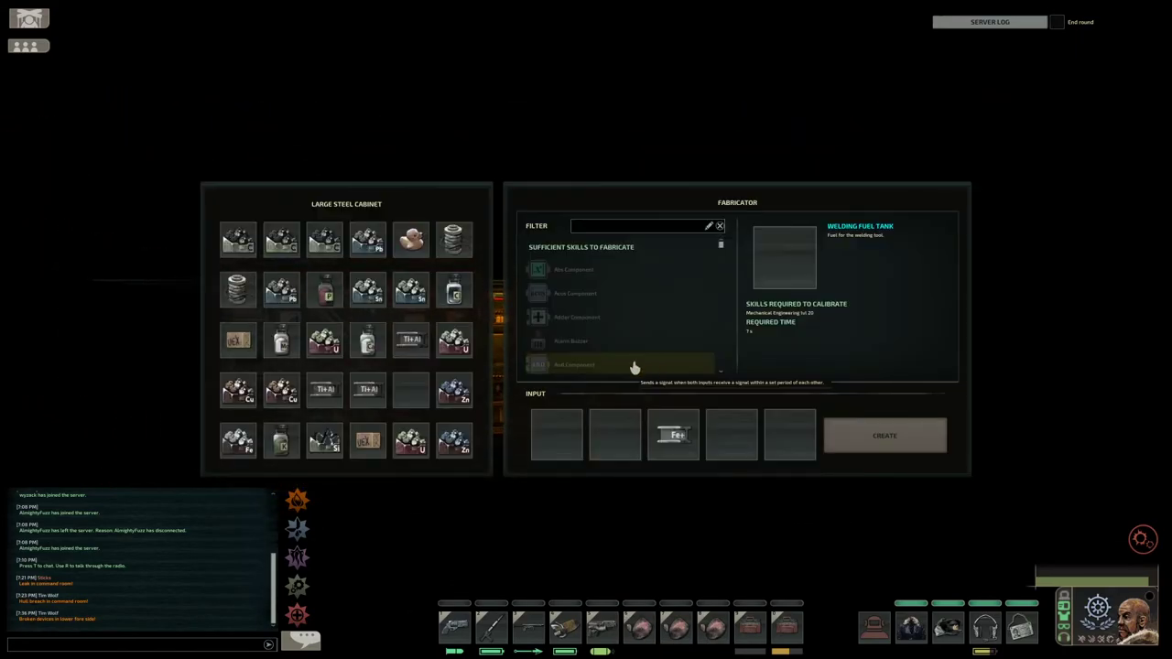
key(Escape)
scroll(468, 560, up, 3)
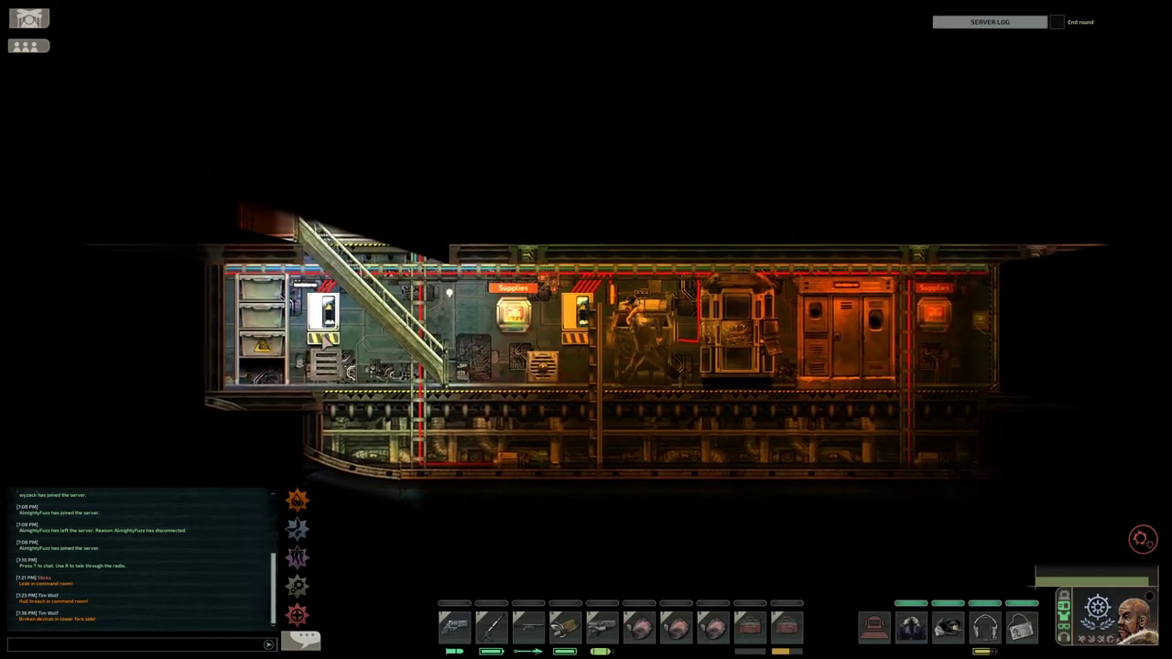
scroll(476, 412, up, 3)
scroll(482, 368, up, 3)
scroll(482, 368, down, 3)
key(e)
double_click(602, 348)
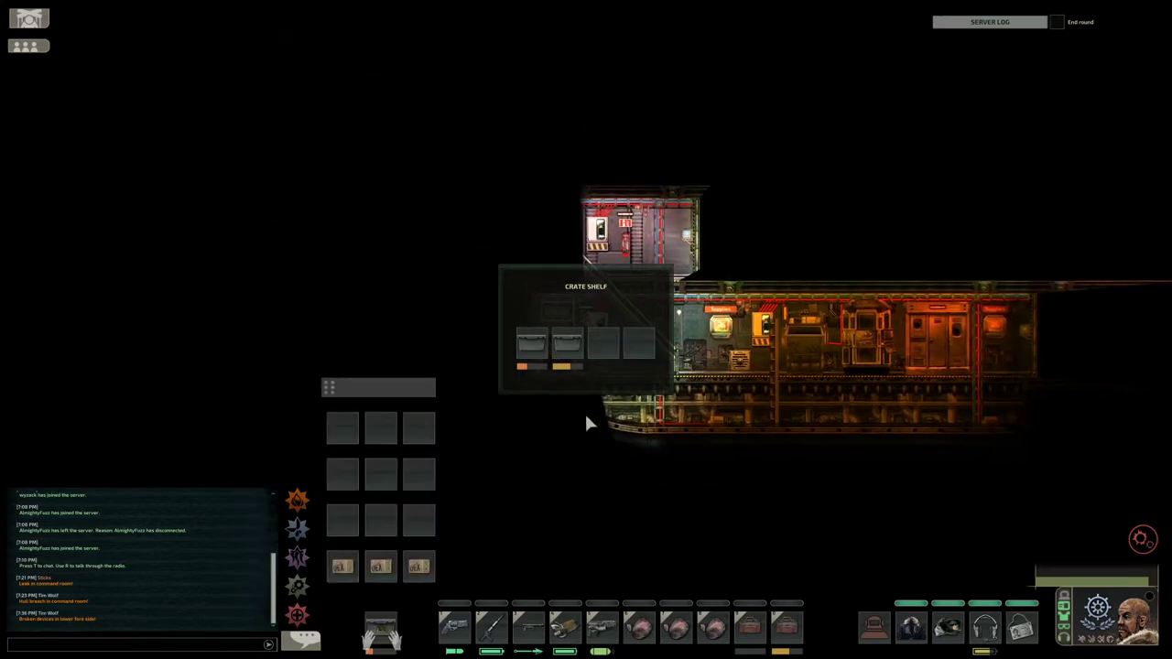
click(711, 628)
click(419, 522)
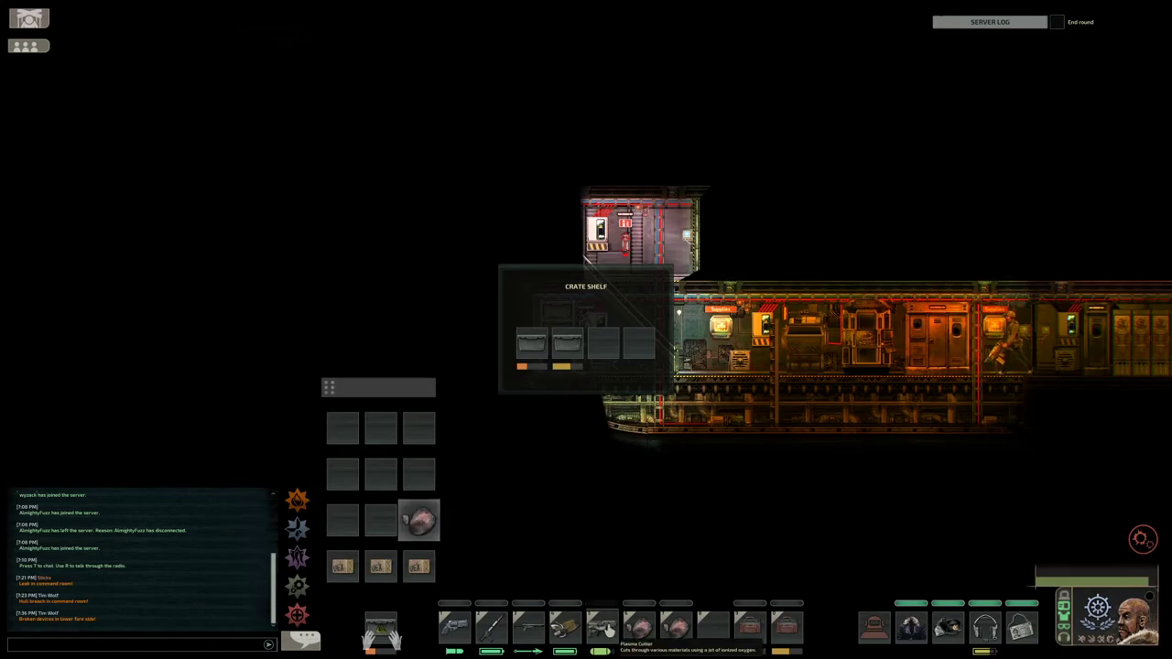
double_click(620, 602)
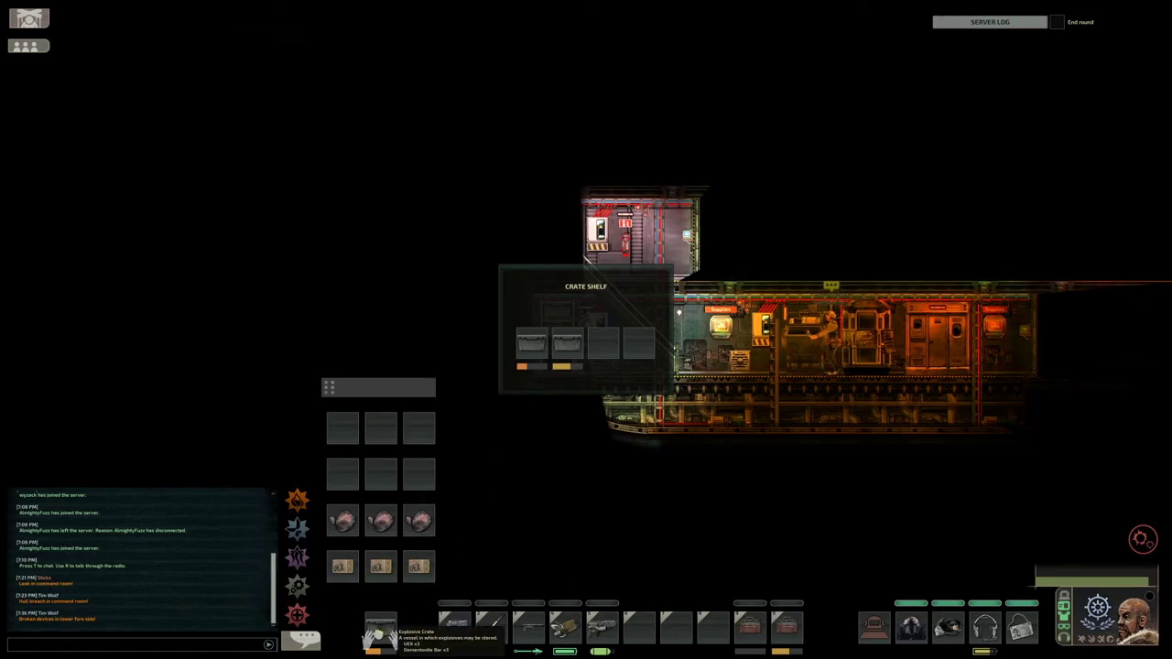
- Close the crate shelf and walk right, inspecting a nearby container on the way
key(Escape)
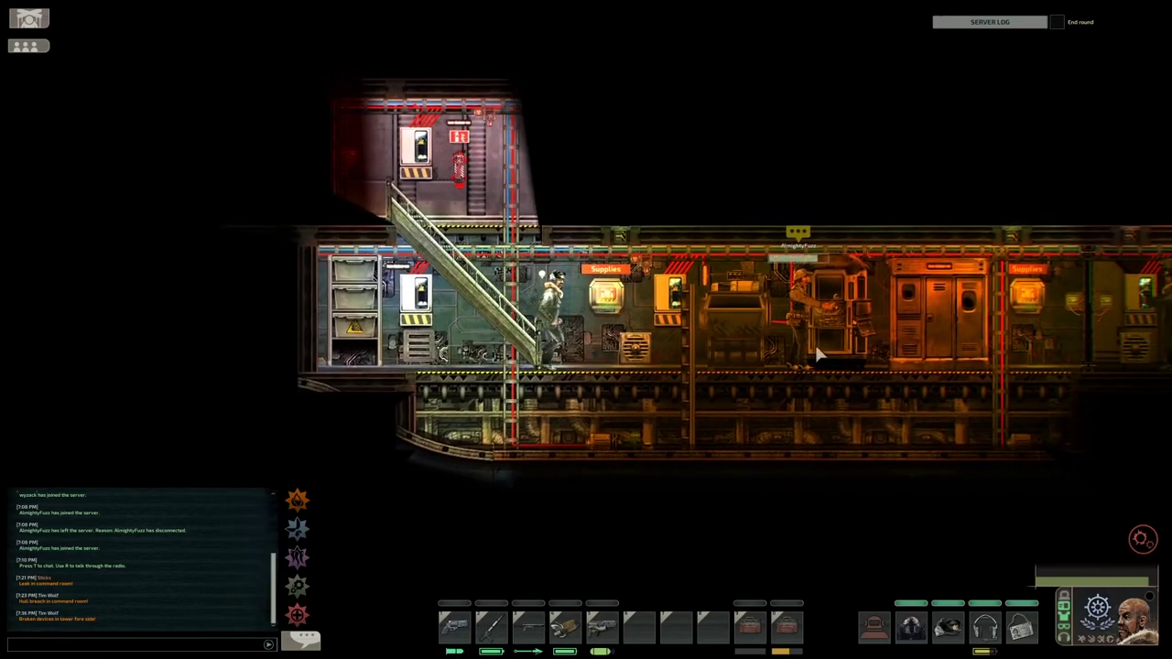
key(d)
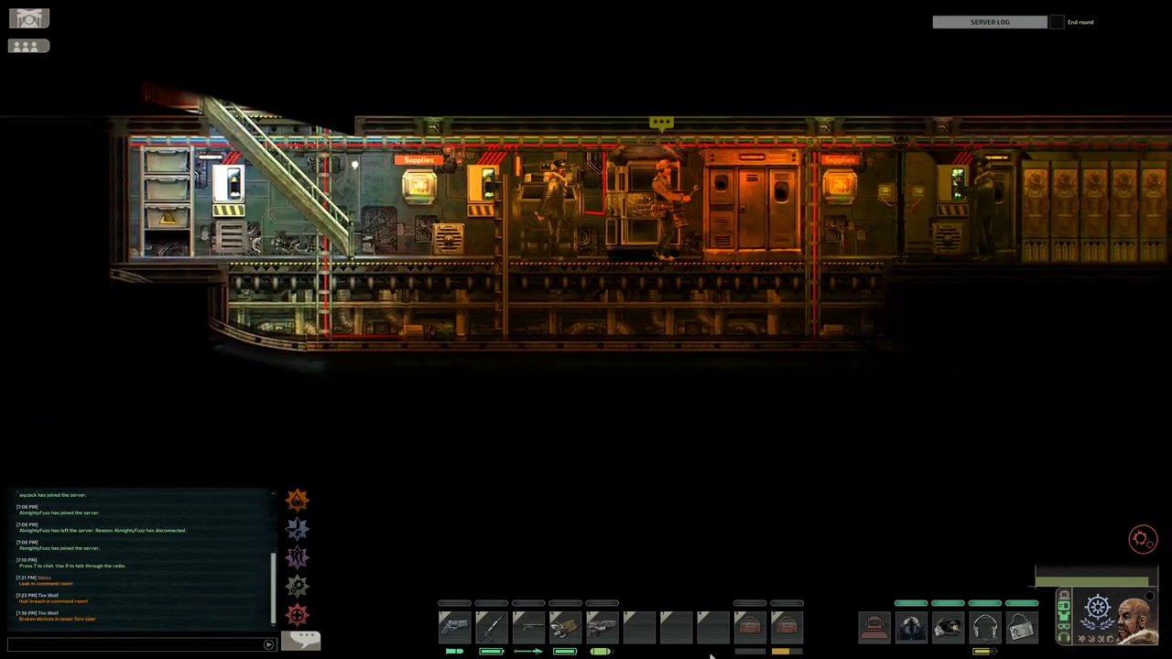
click(785, 624)
key(d)
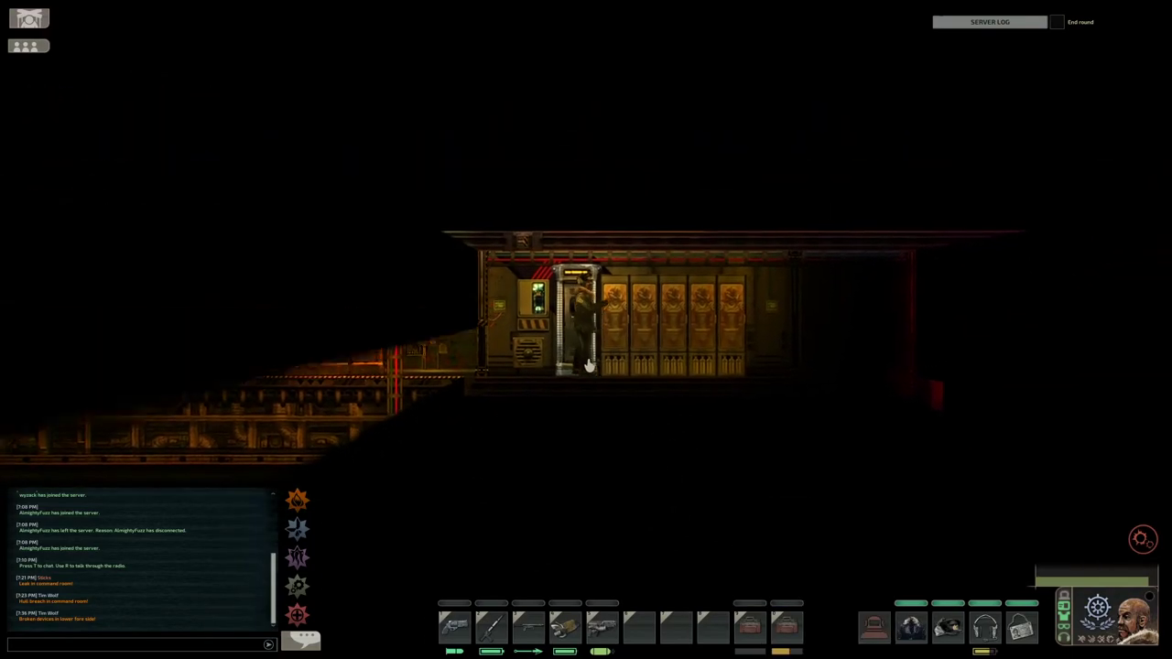
- Check the toolbox at the medium windowed steel cabinet, then walk on to the rear door
click(589, 366)
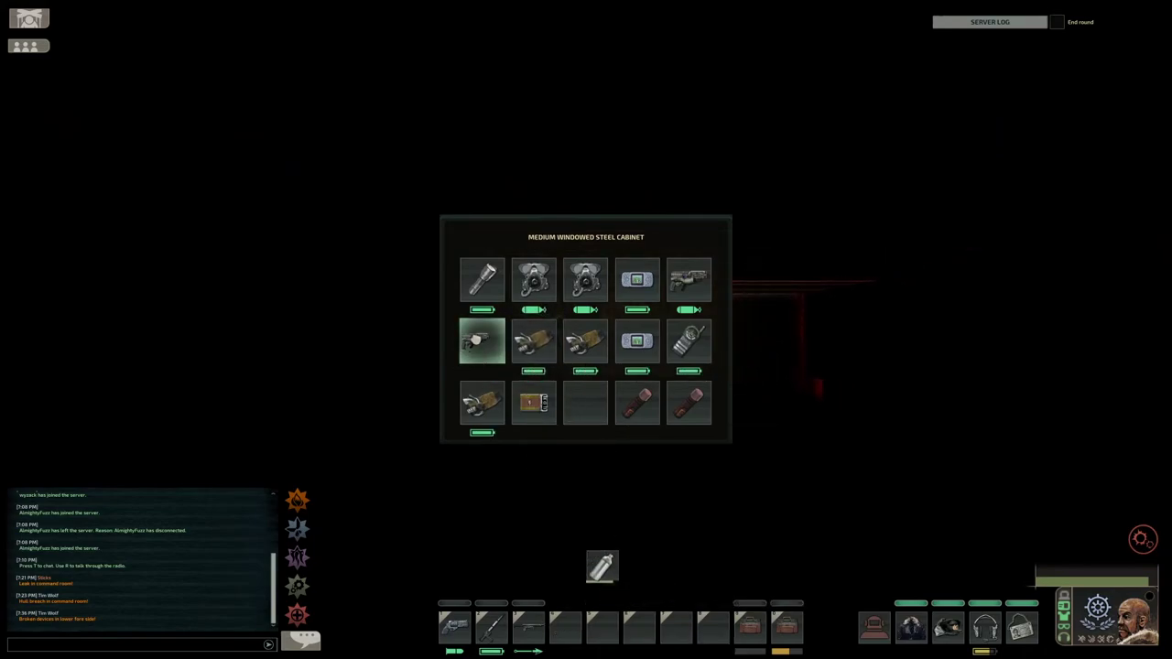
click(785, 627)
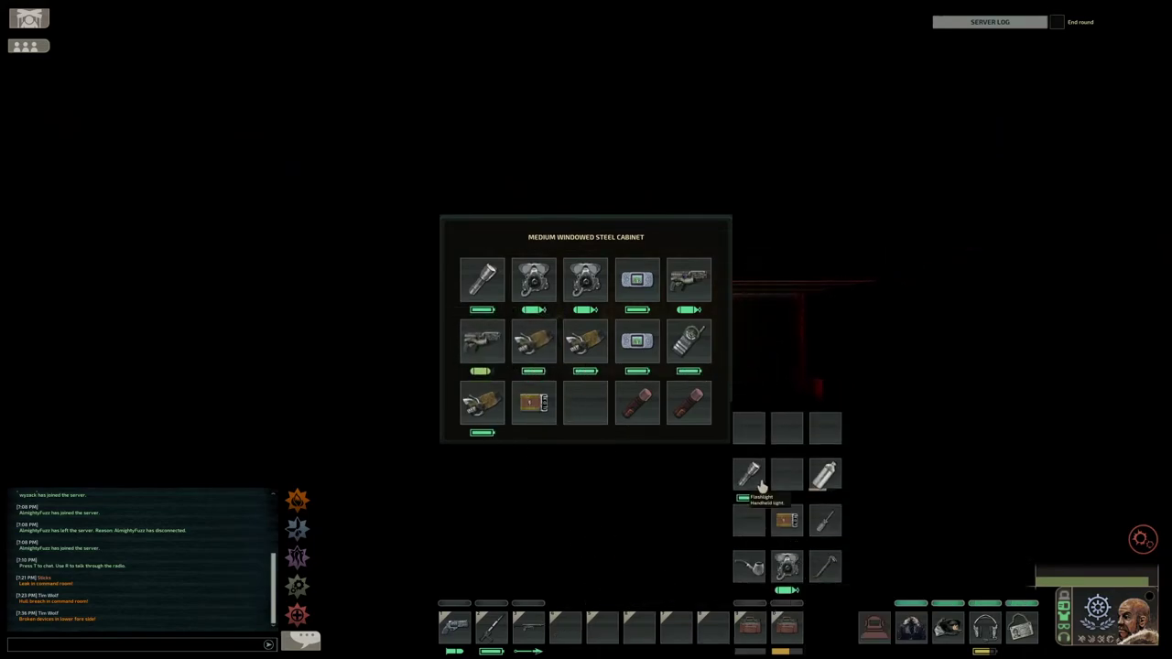
key(a)
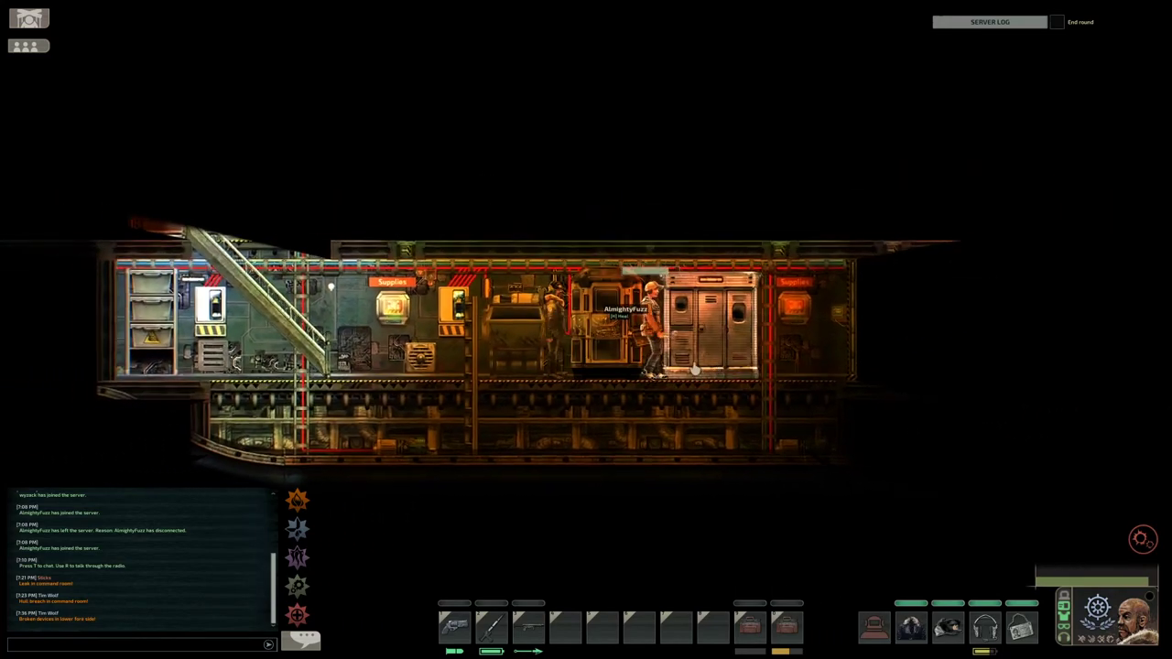
key(d)
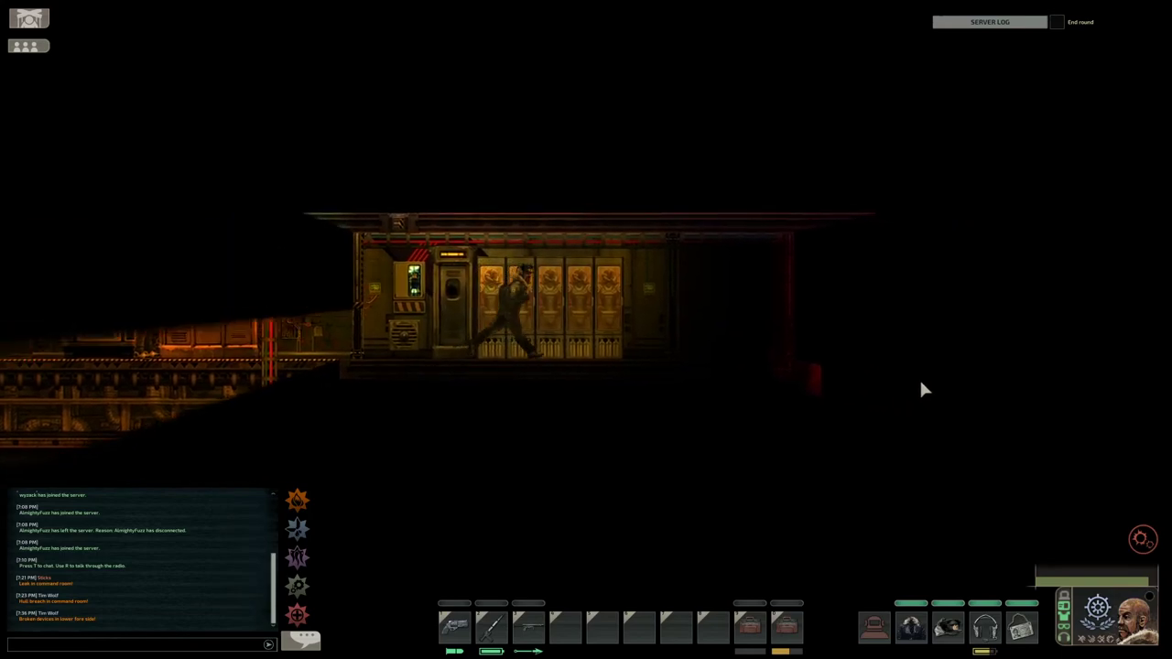
key(d)
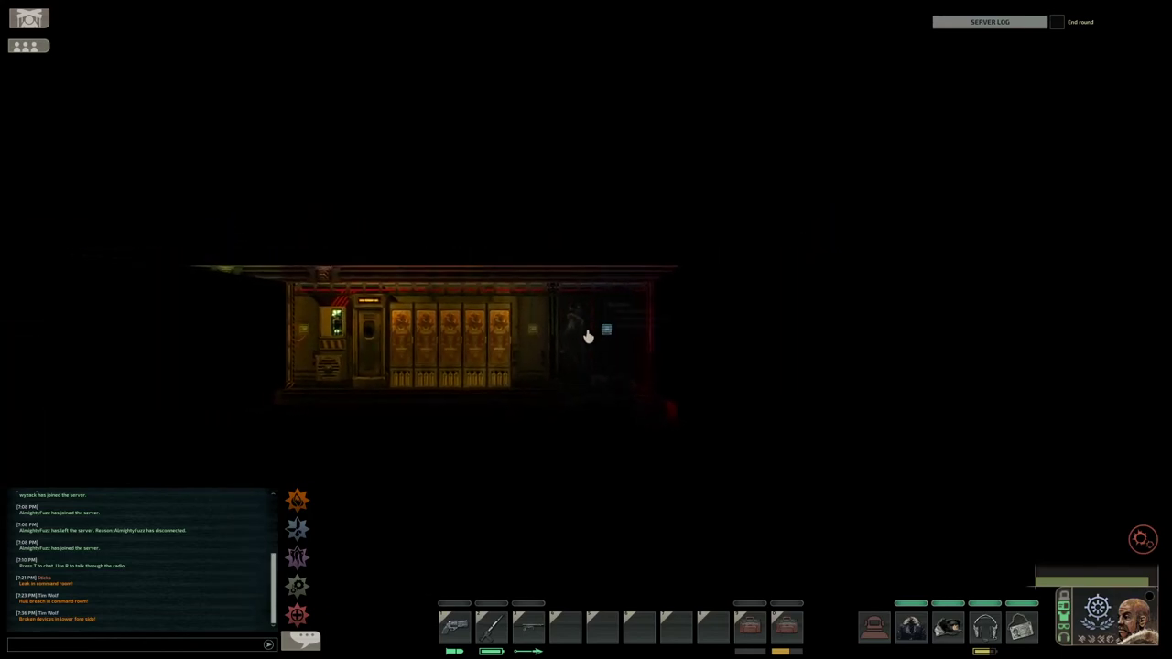
key(d)
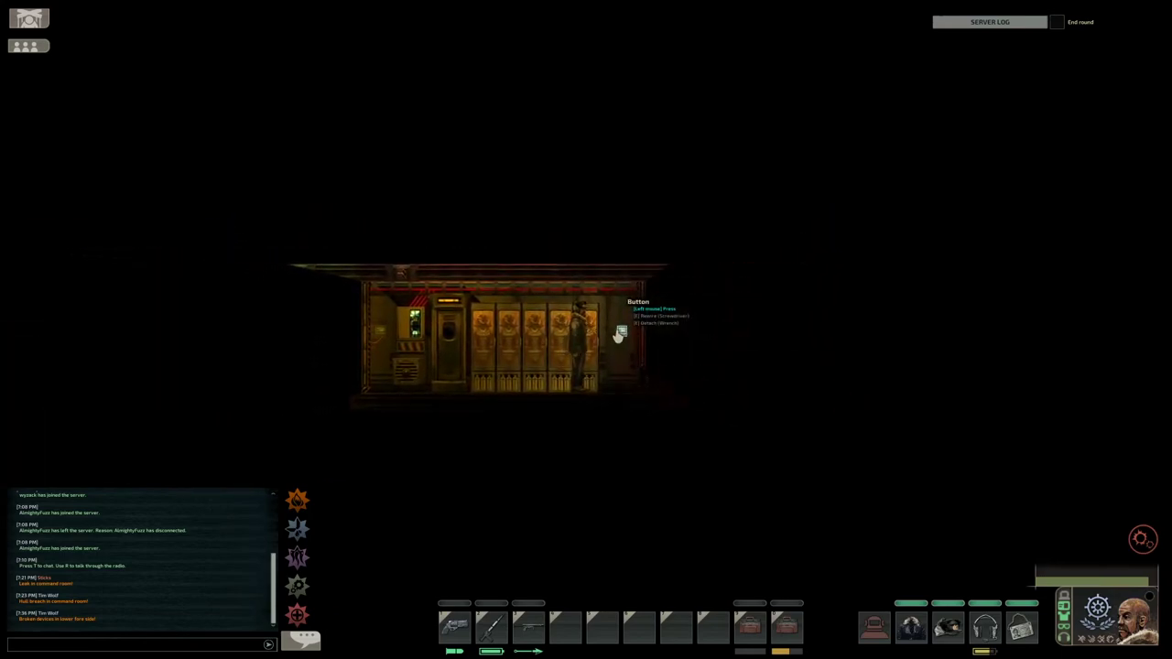
- Go through the door into the red-lit room and open the door to the next room
click(619, 337)
key(d)
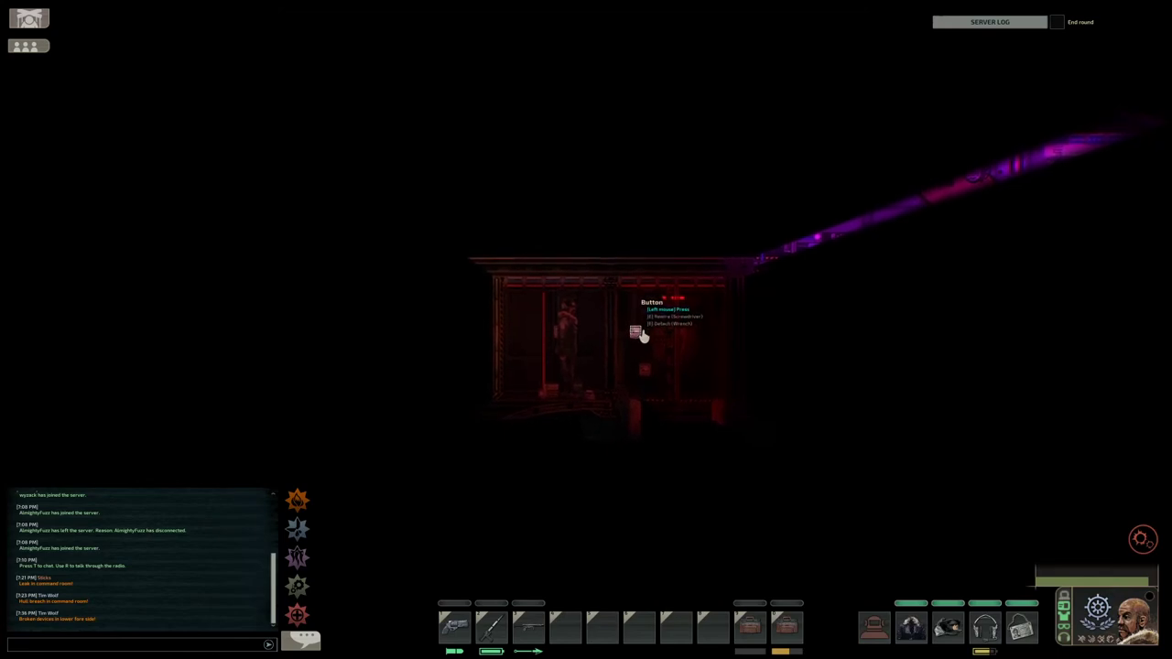
click(638, 335)
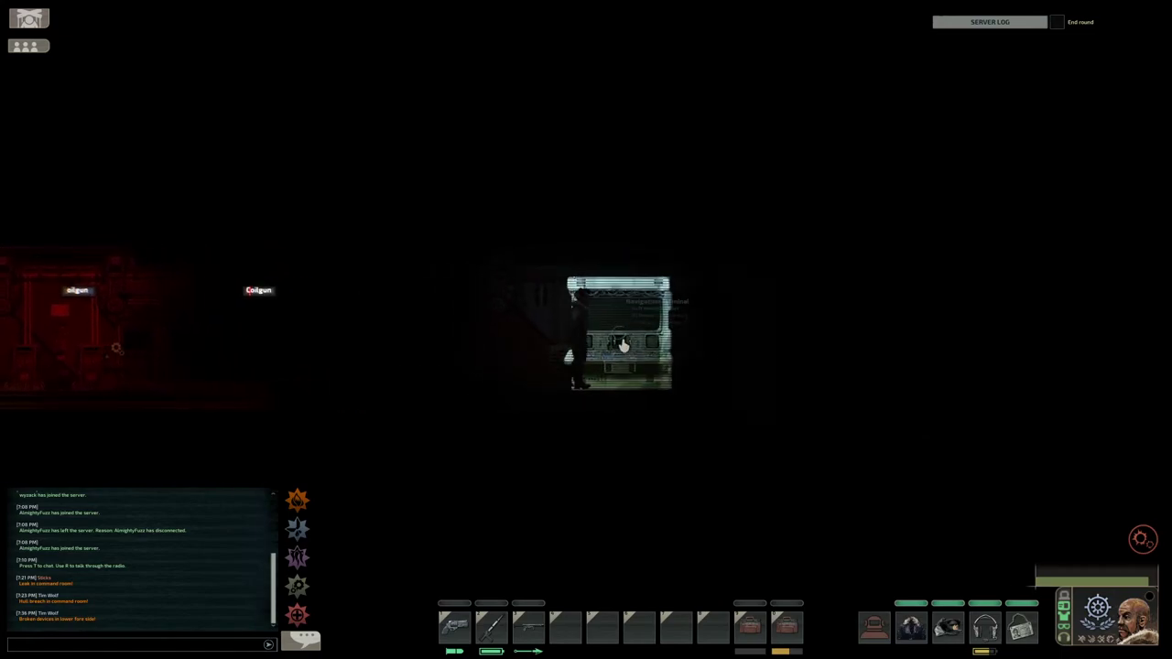
- Review sonar and autopilot on the Navigation Terminal, then walk back through the submarine
click(619, 345)
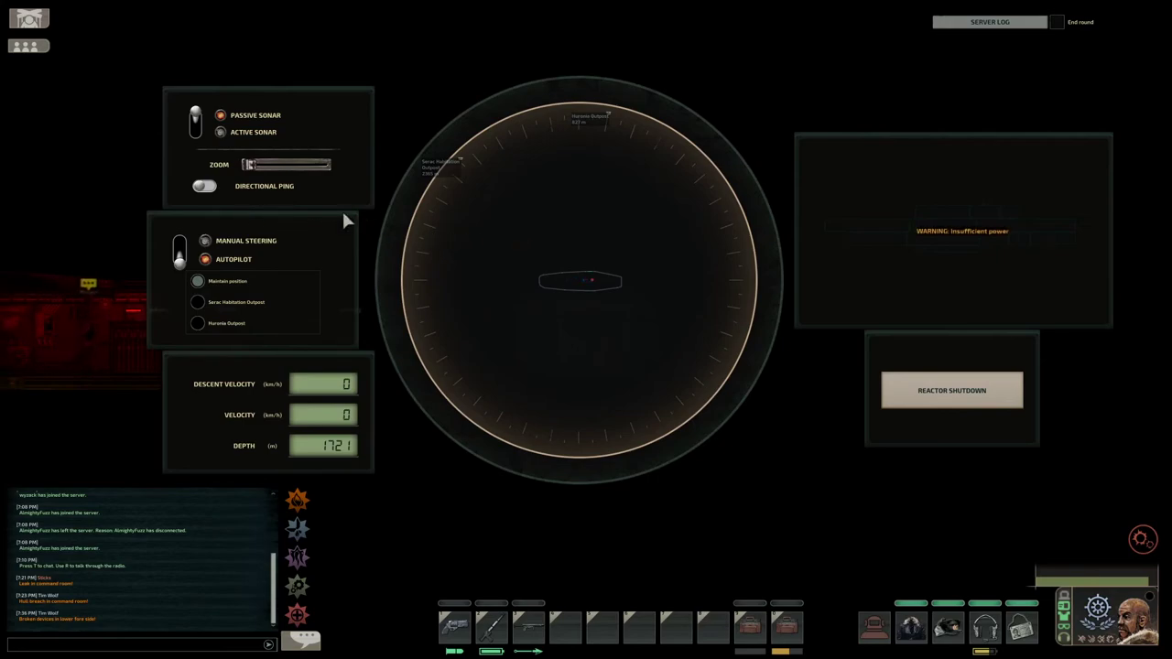
click(755, 475)
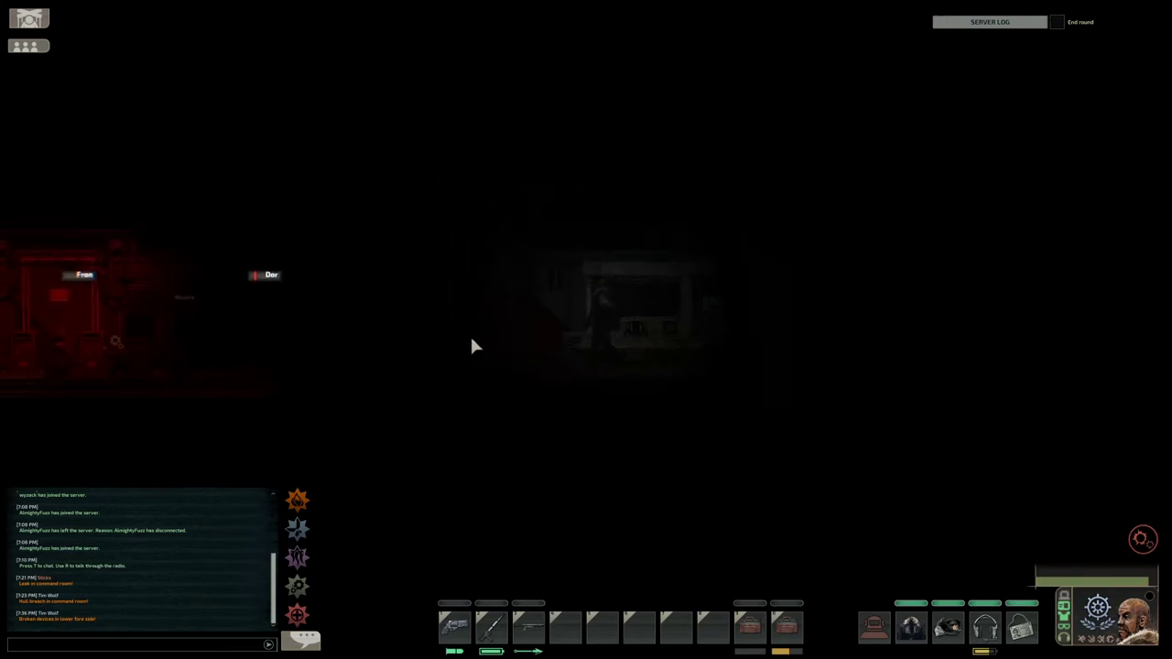
key(a)
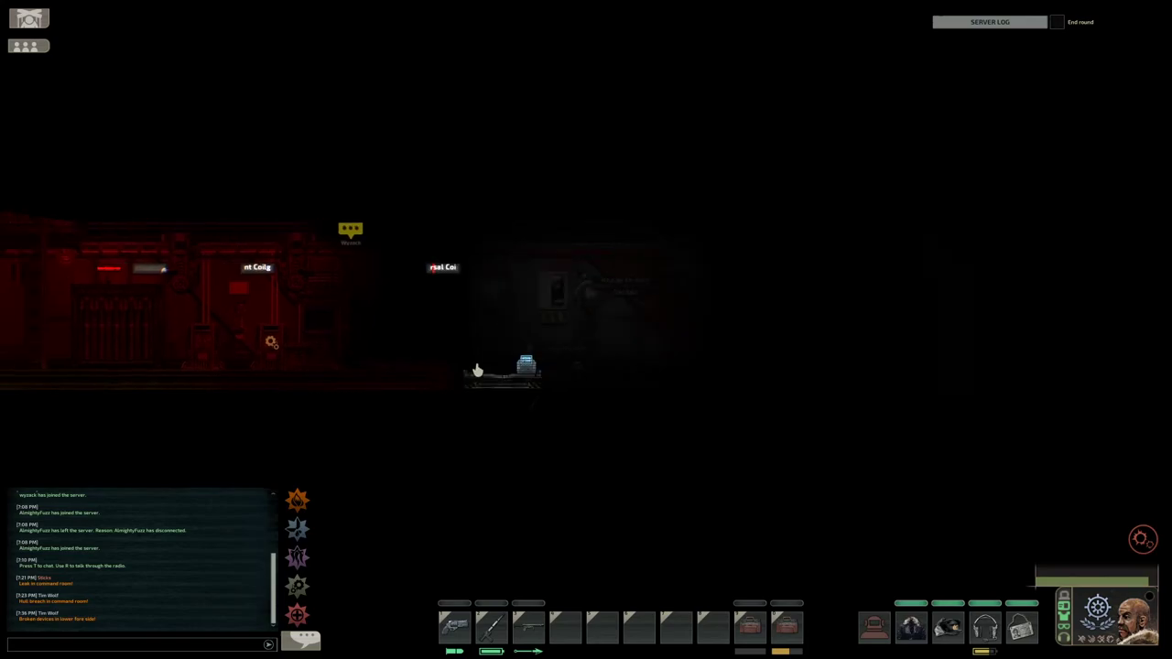
key(d)
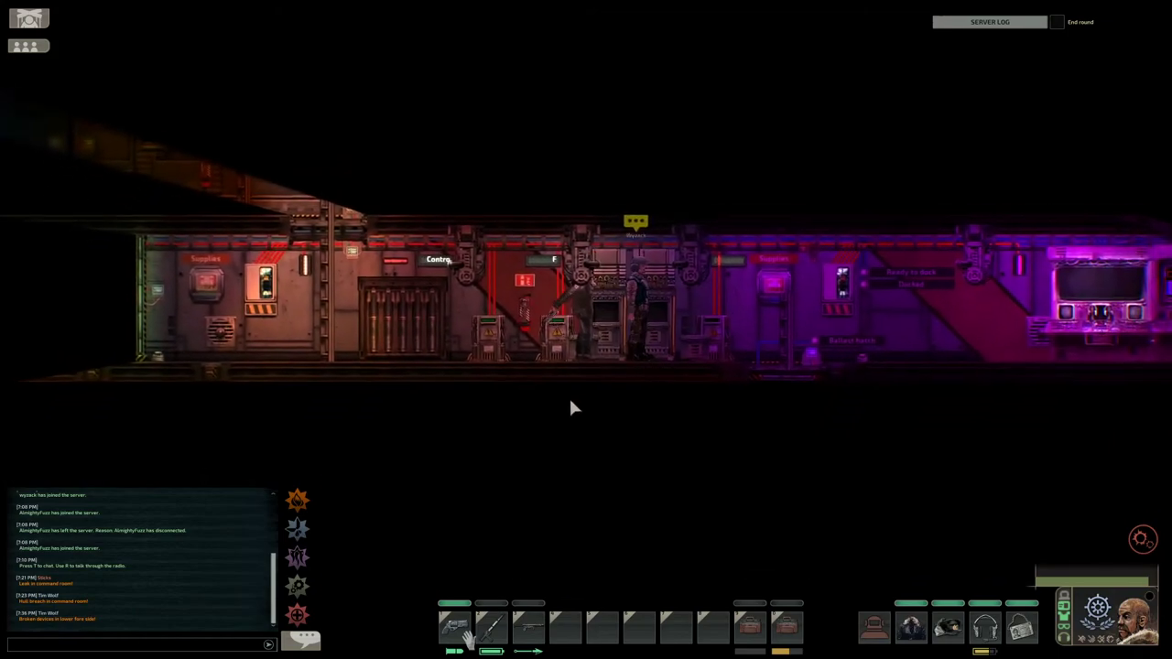
- Walk into the docking room and back, climb the hatch ladder, and reach the weapons cabinet
key(d)
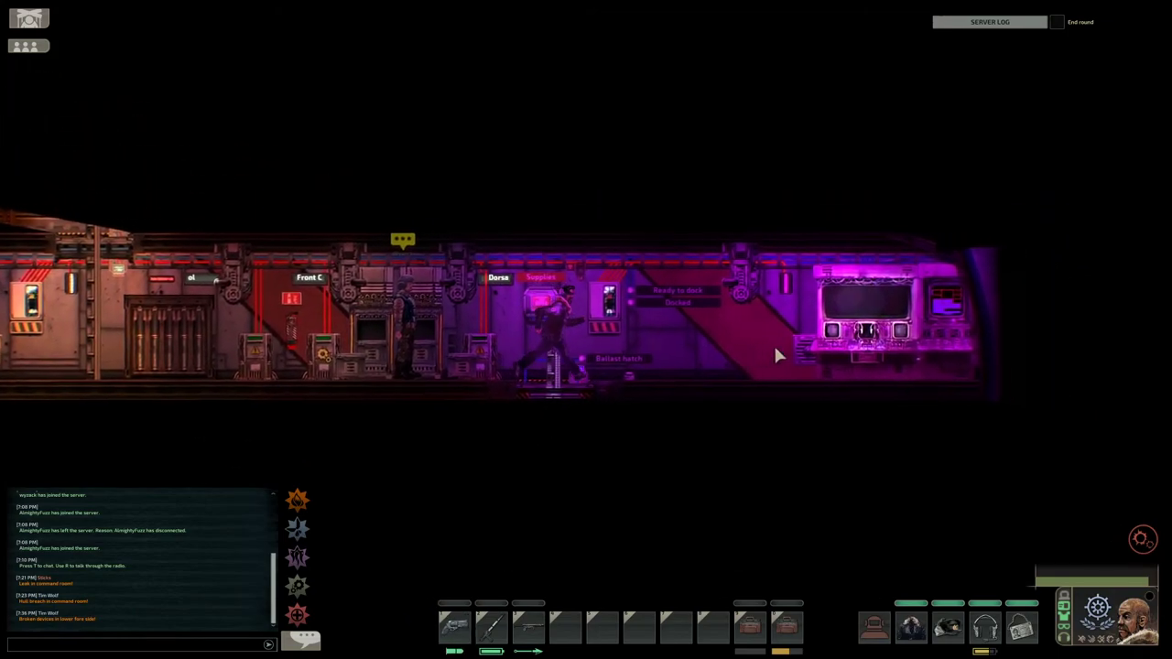
key(a)
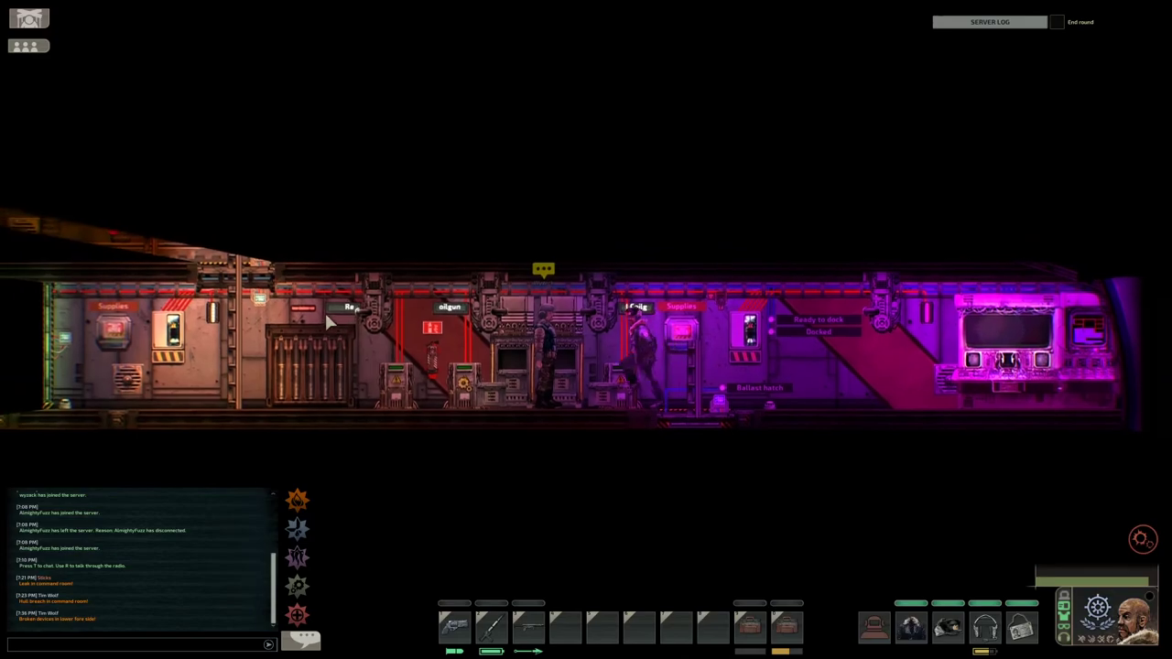
key(a)
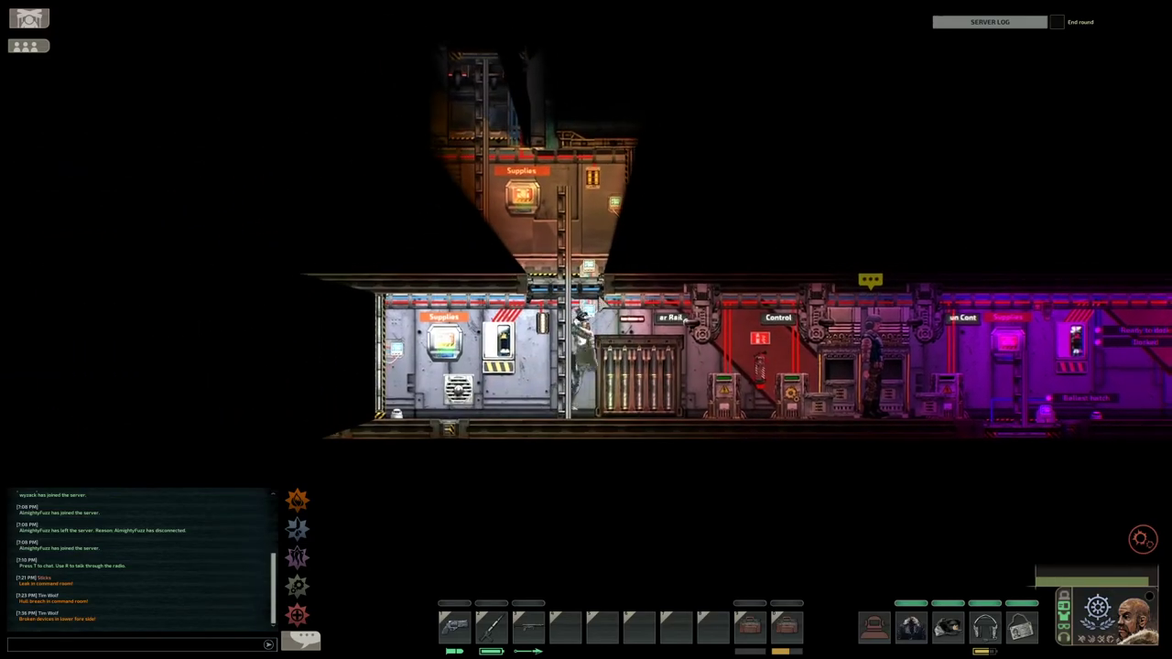
key(w)
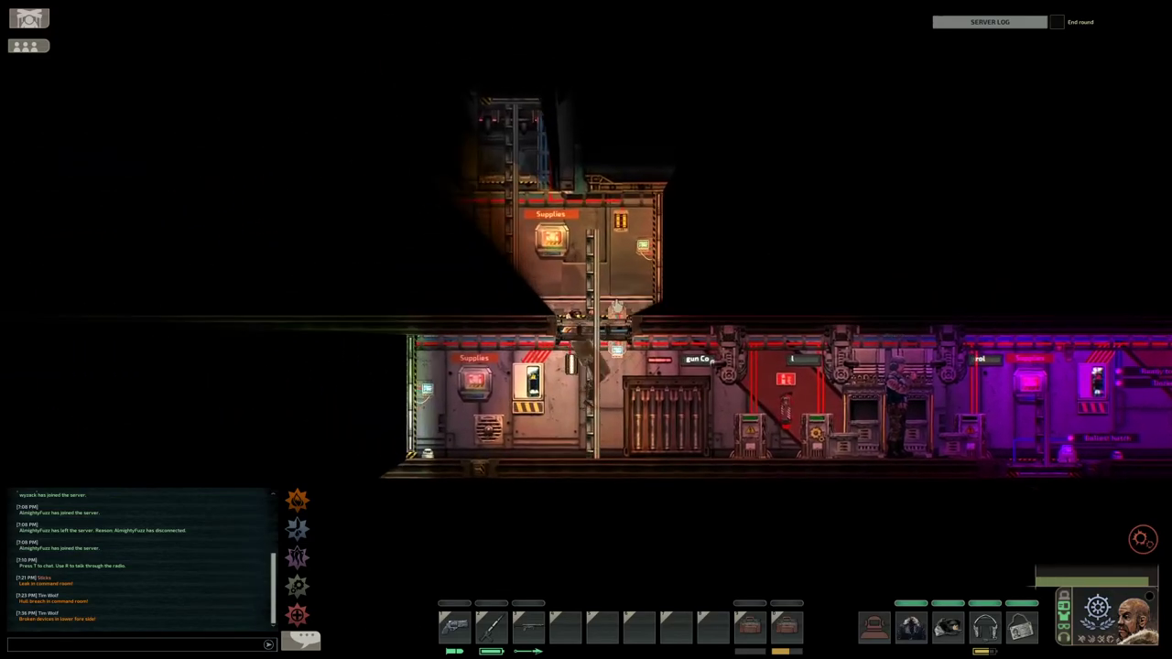
key(d)
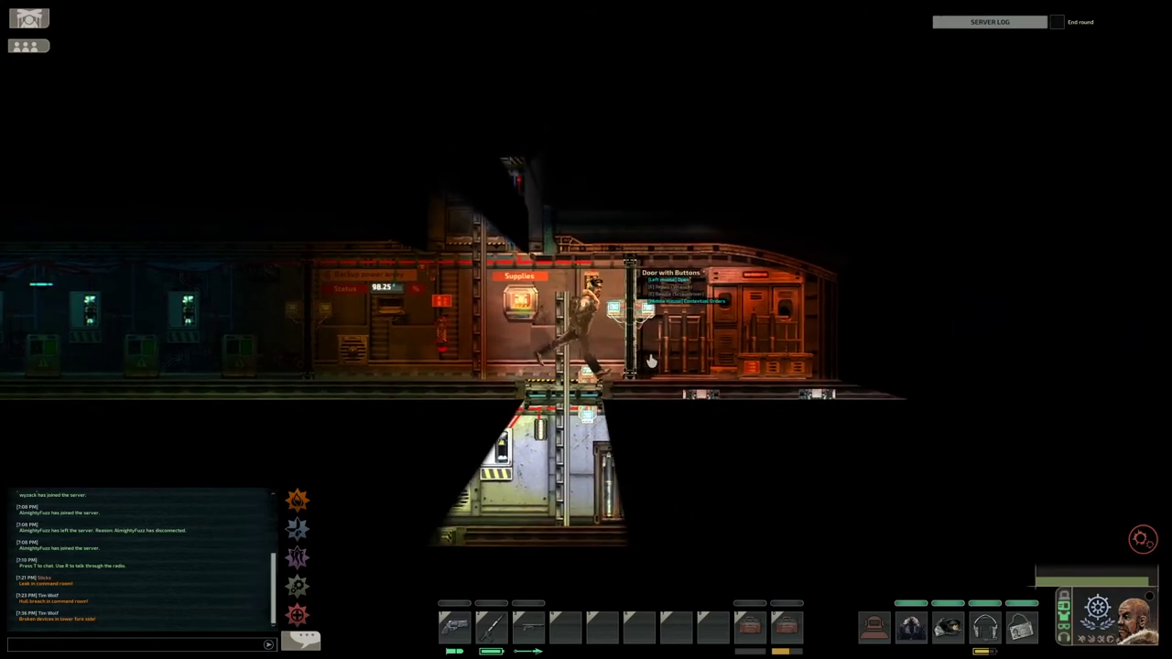
- Store the harpoon gun in the weapons cabinet and load revolver rounds into the revolver
click(622, 316)
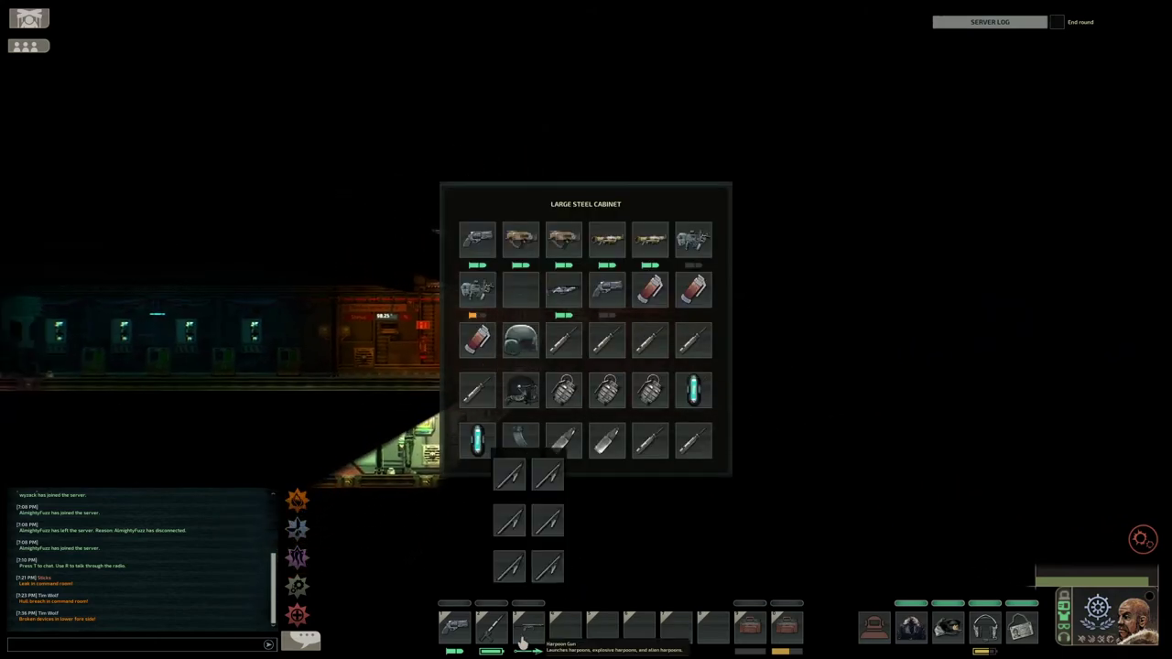
drag(528, 627, 520, 291)
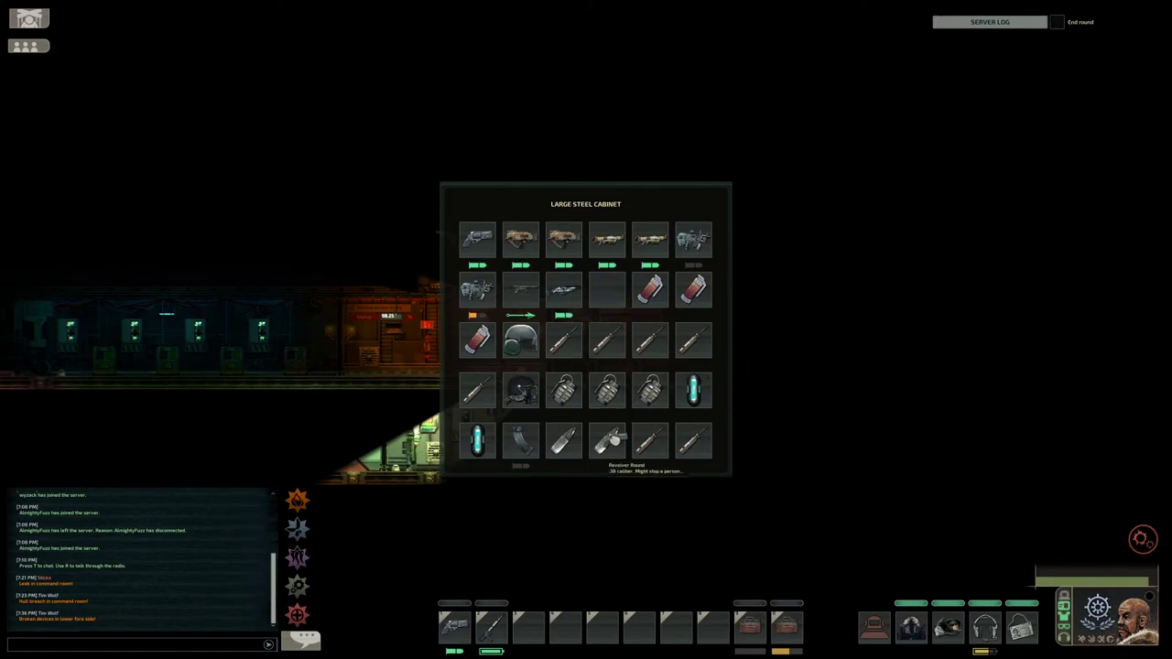
mouse_move(602, 626)
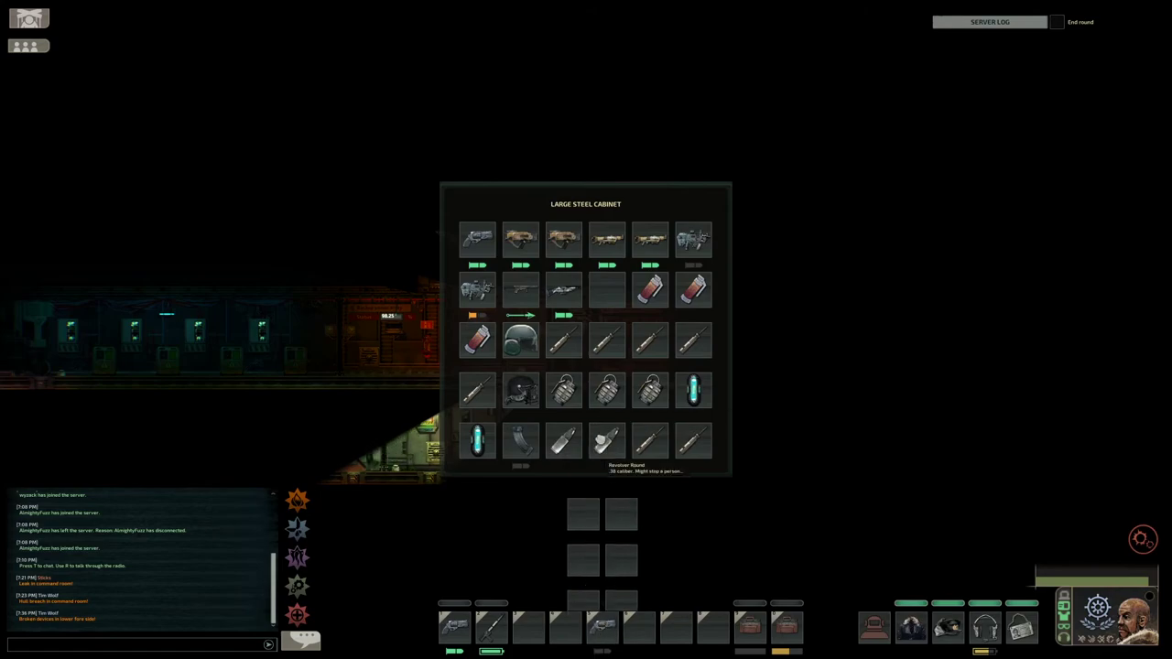
drag(607, 441, 583, 565)
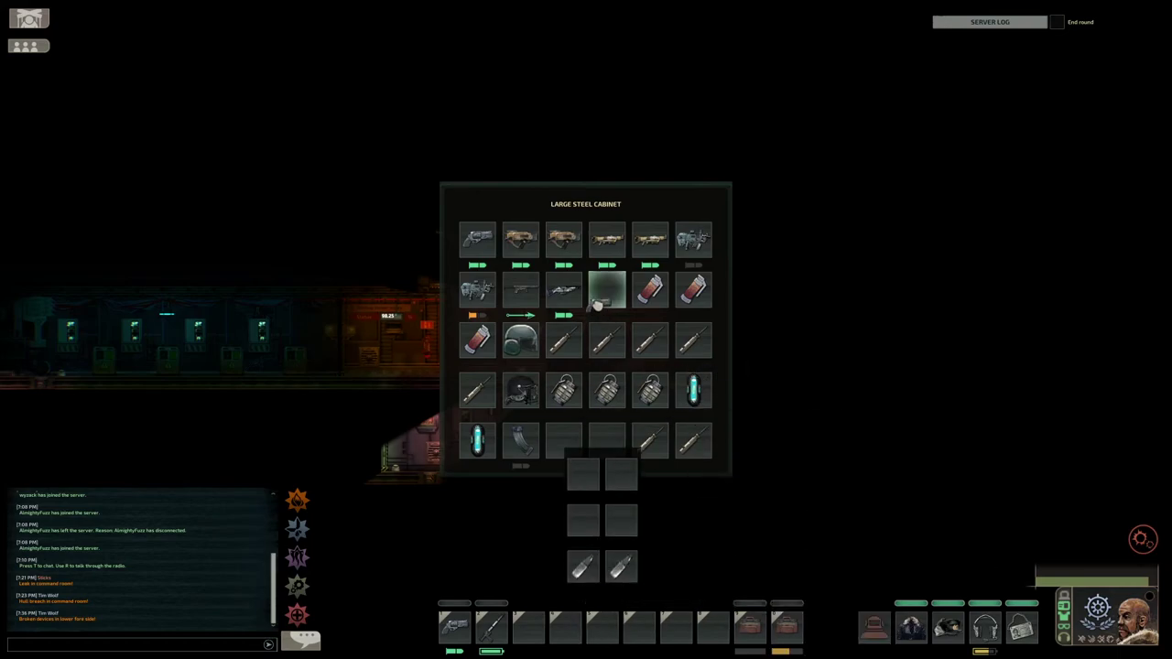
- Store a revolver in an empty cabinet slot and shift the stun baton one slot over
drag(599, 303, 599, 302)
mouse_move(492, 627)
drag(491, 630, 557, 469)
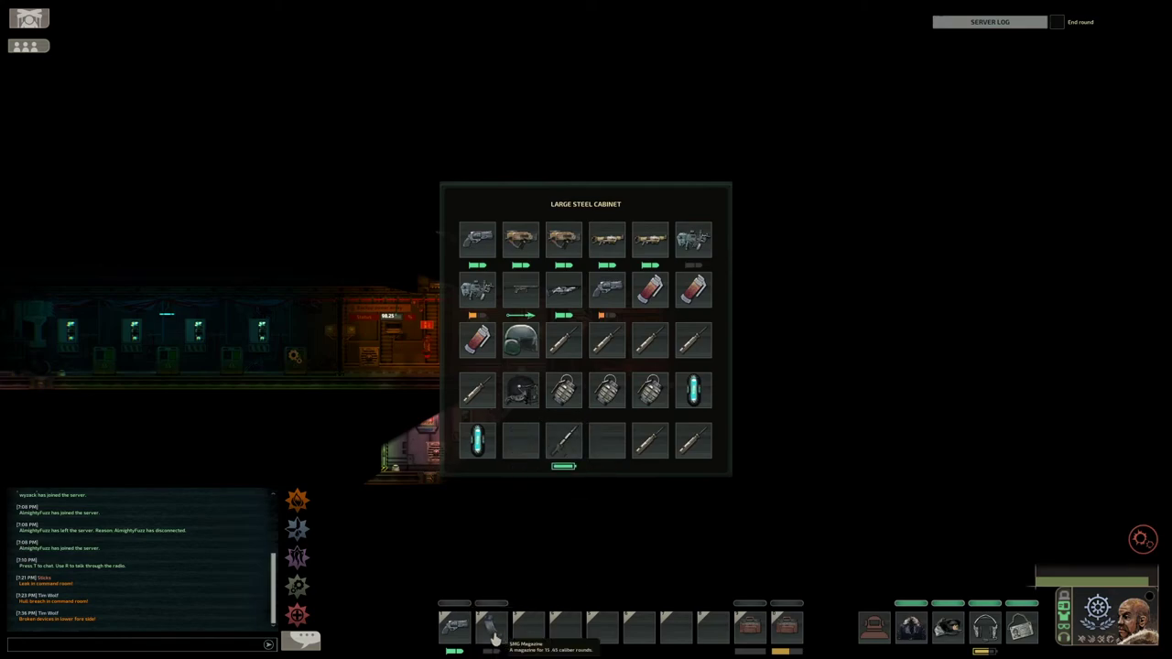
drag(563, 441, 607, 441)
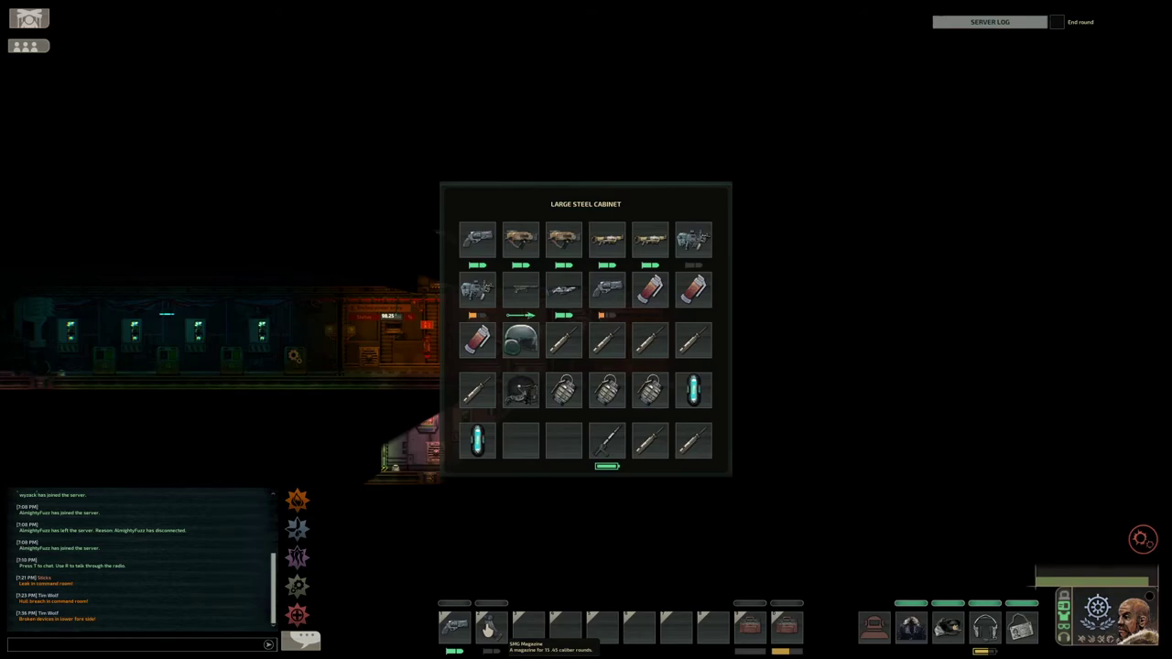
- Leave the cabinet and go down past the medical room to the lower deck
key(Escape)
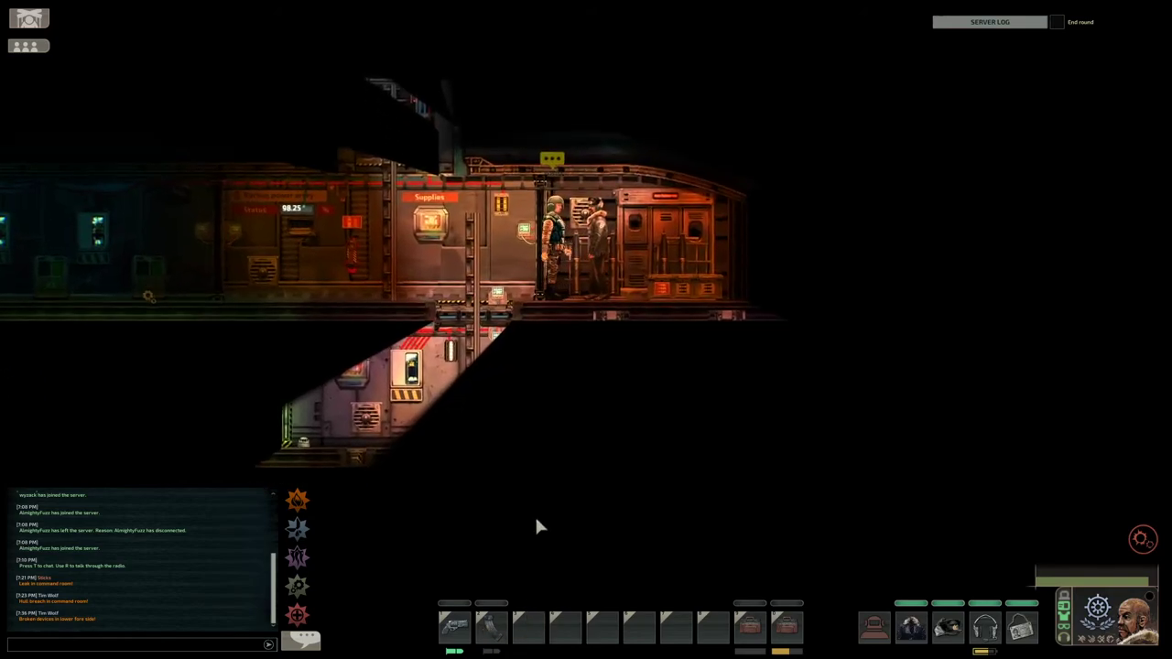
key(s)
key(a)
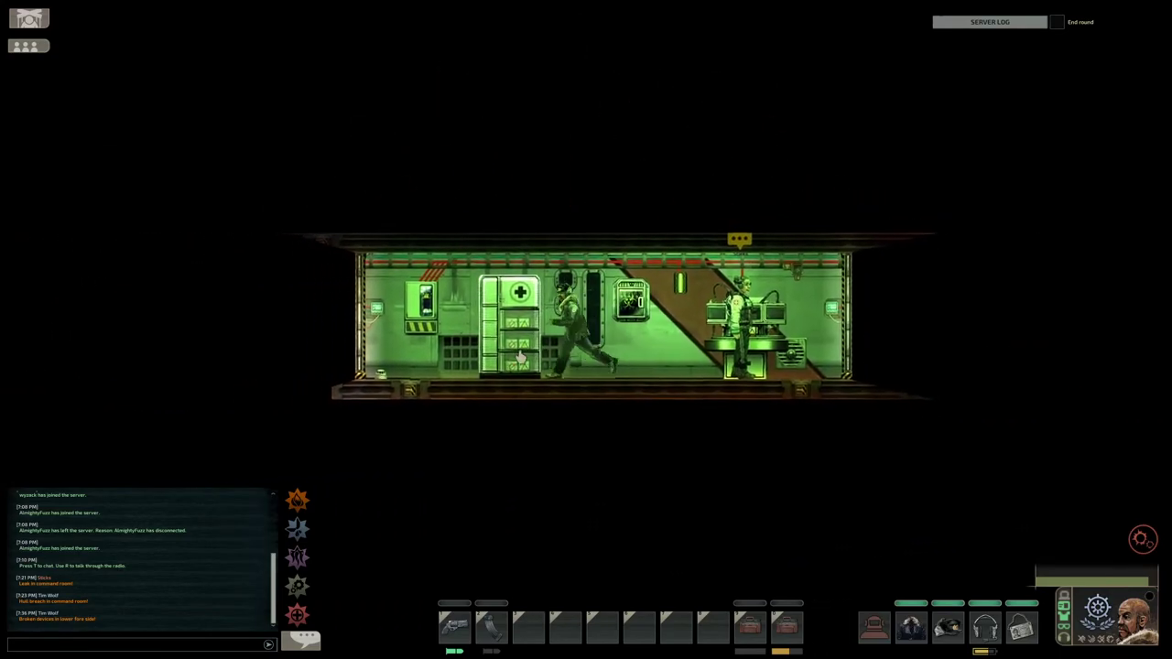
key(a)
key(s)
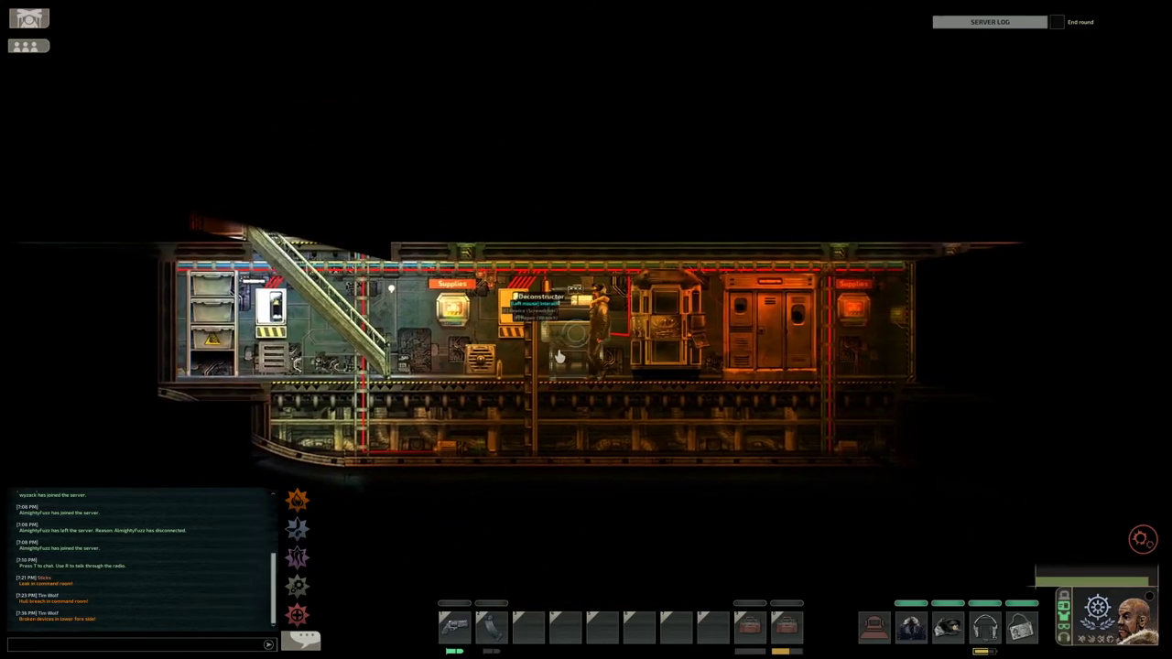
- Start deconstructing the loaded item at the Deconstructor
key(e)
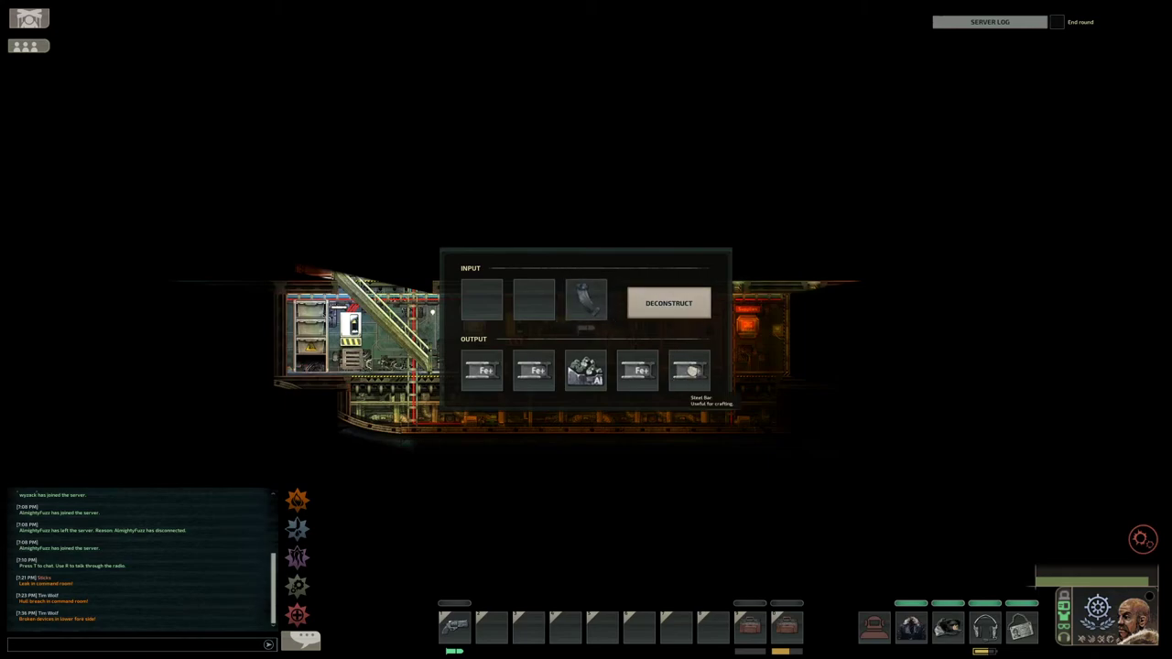
click(661, 311)
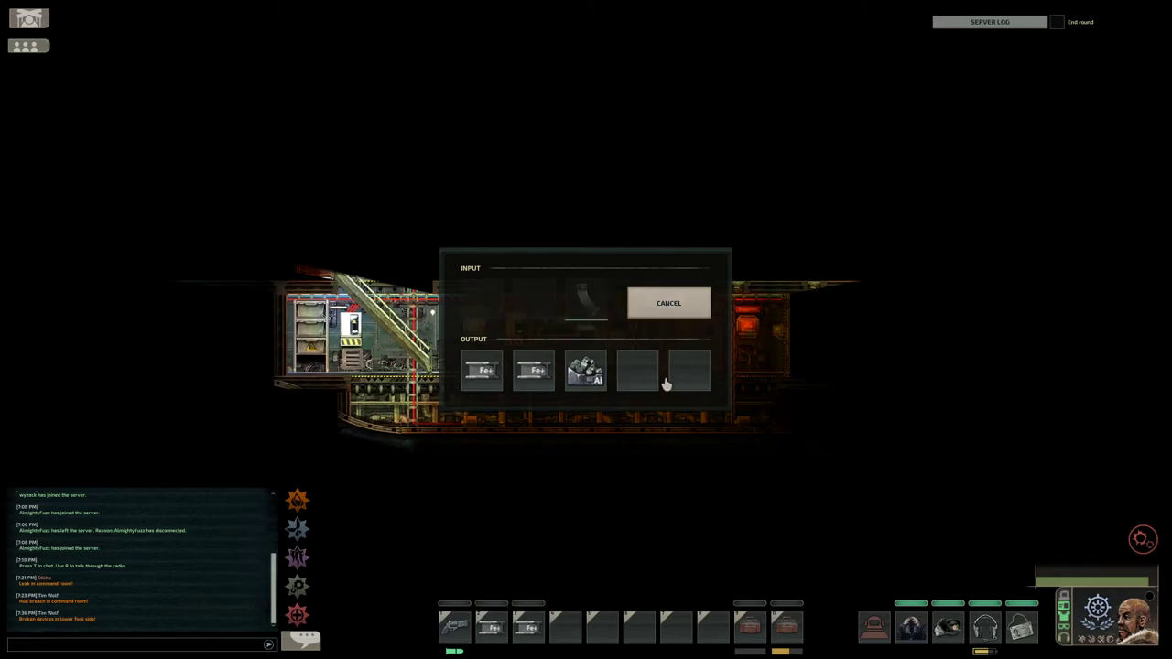
key(Escape)
- Check the fabricator and its cabinet, then head left along the deck
key(a)
key(e)
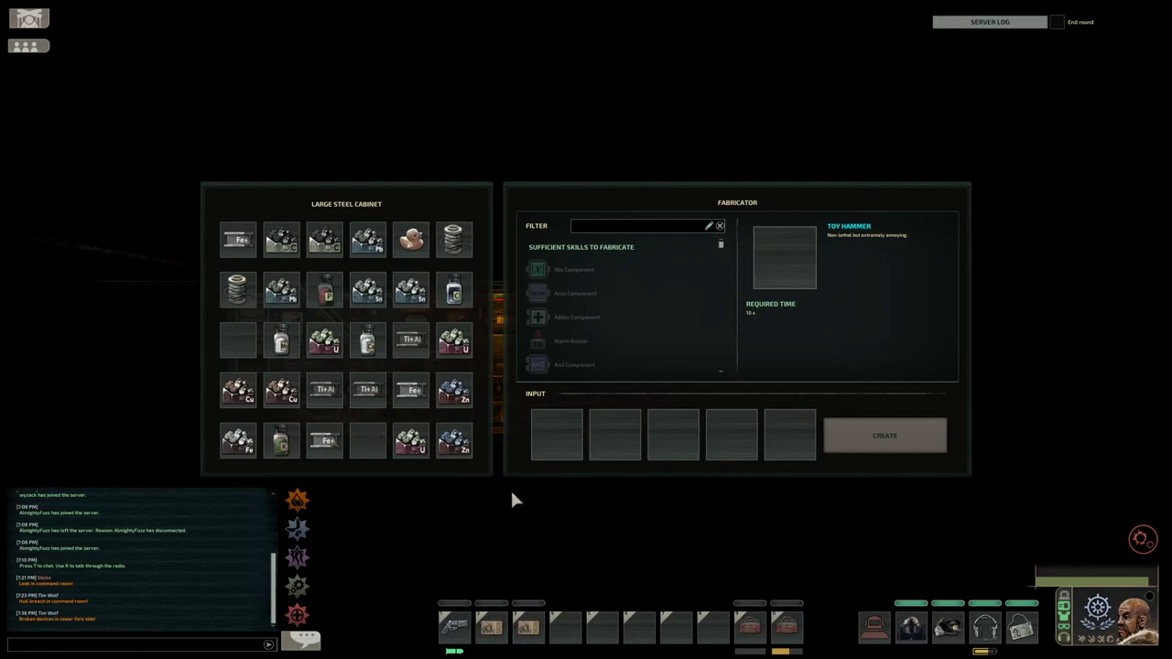
key(Escape)
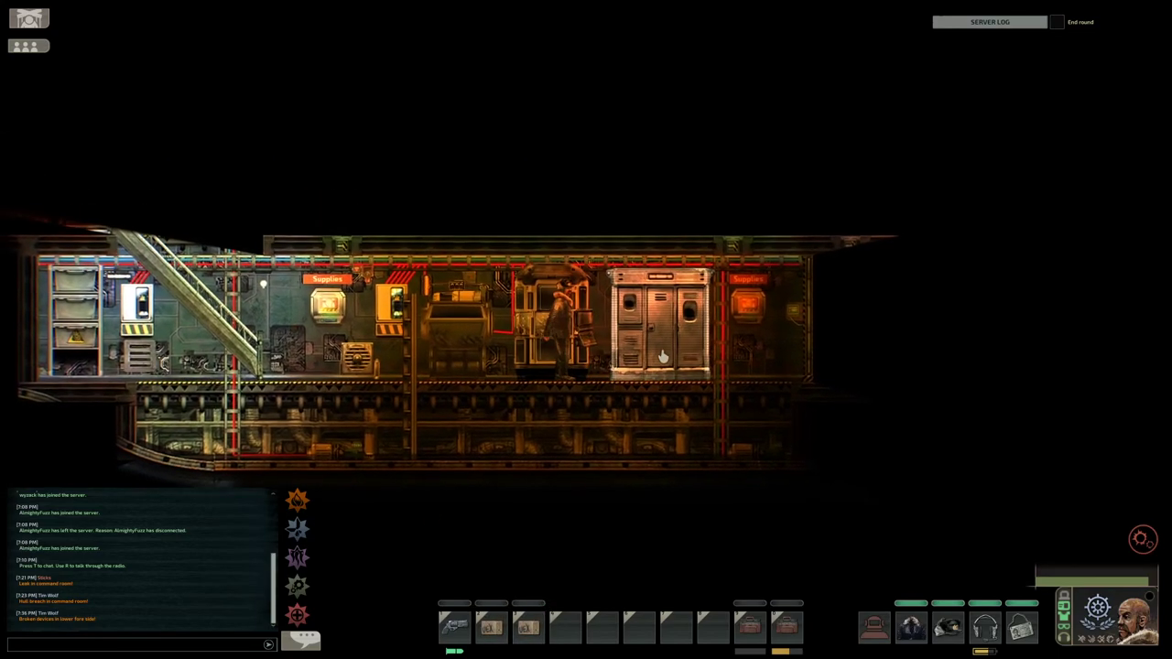
key(e)
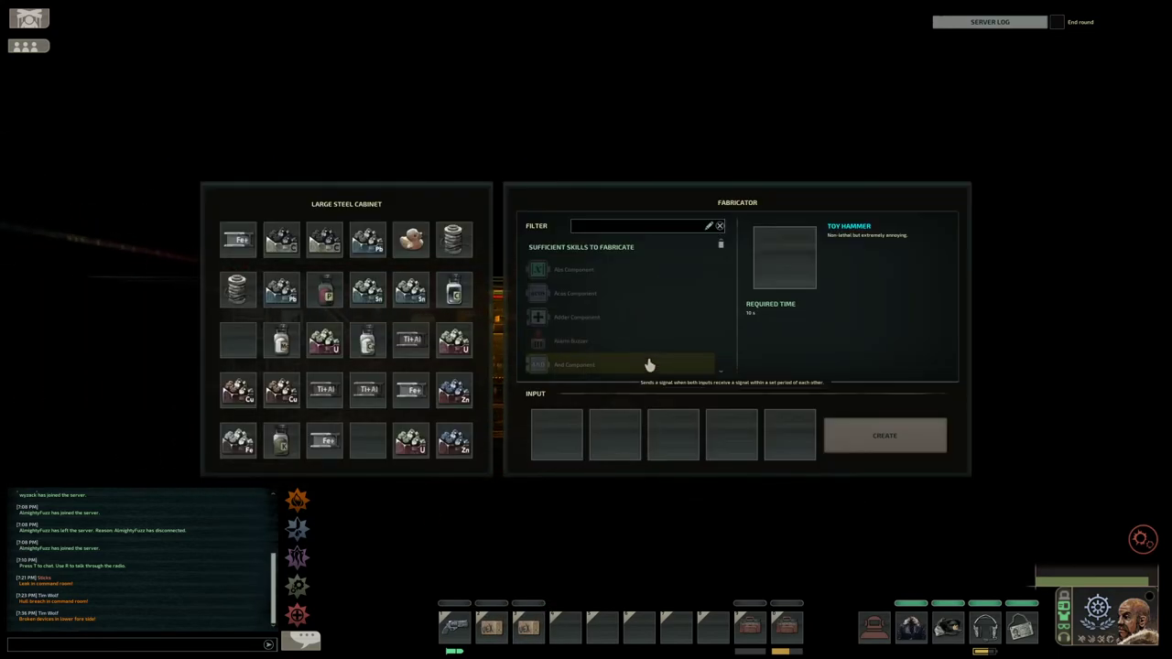
key(Escape)
key(a)
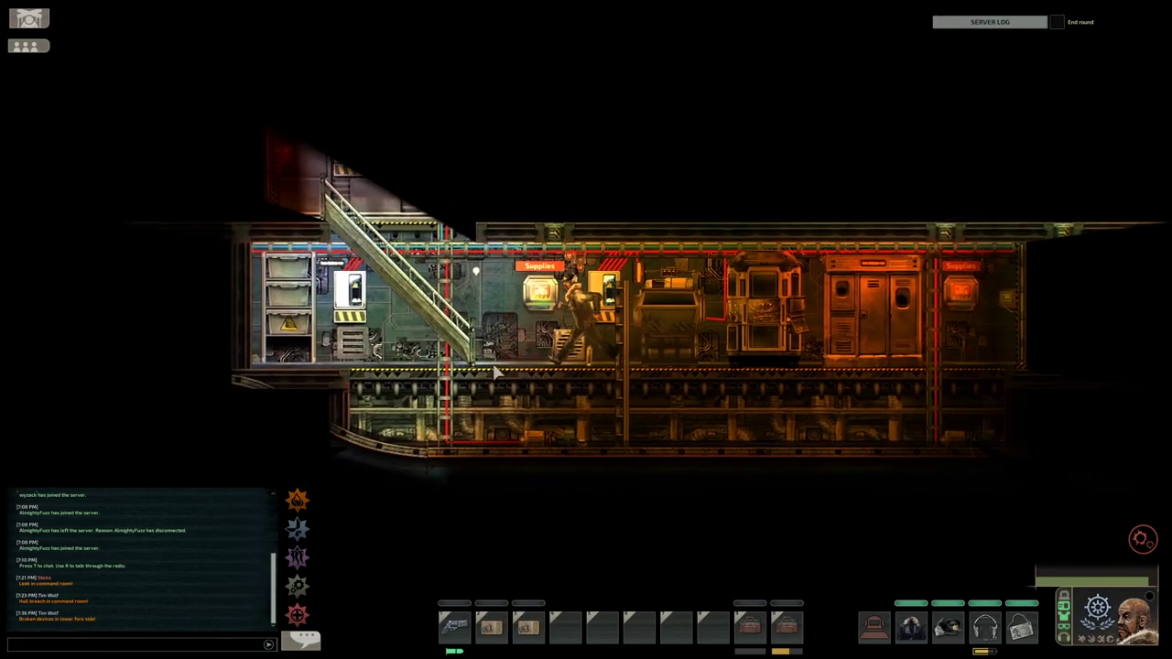
- Walk around the lower deck and recheck the Deconstructor
key(a)
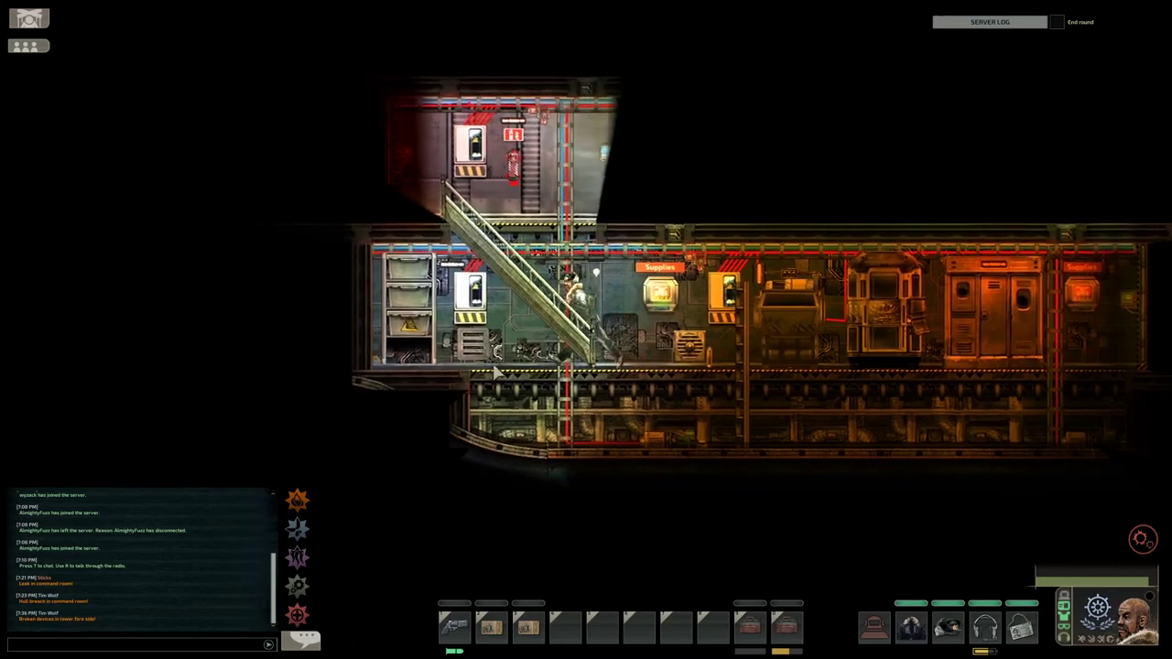
key(d)
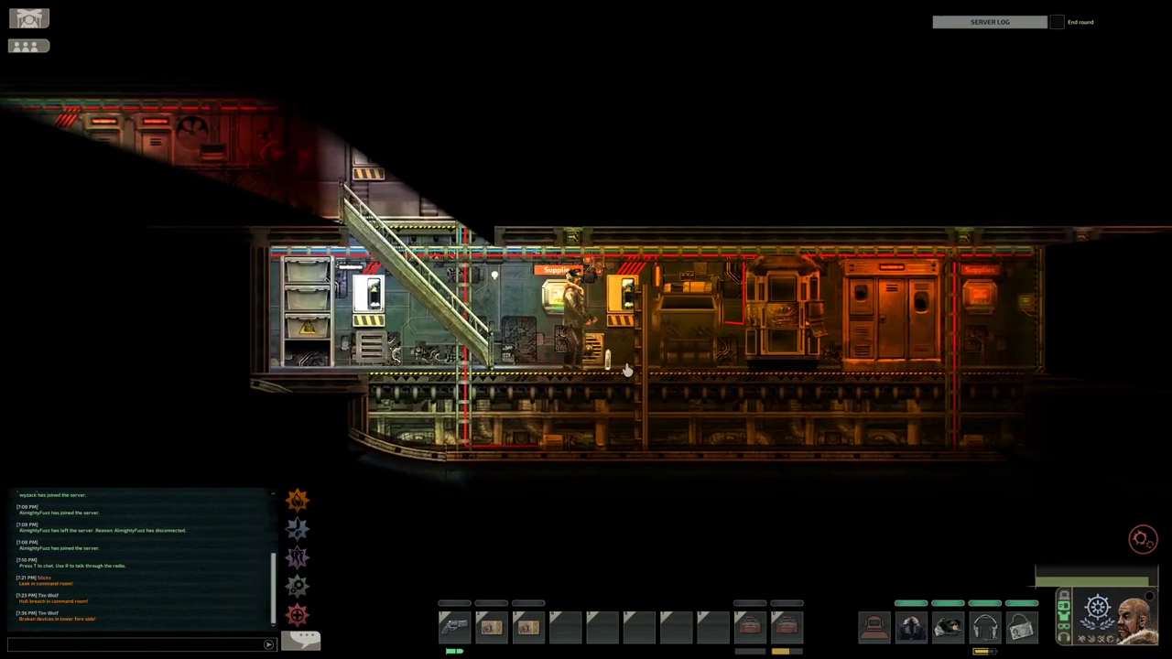
key(a)
key(e)
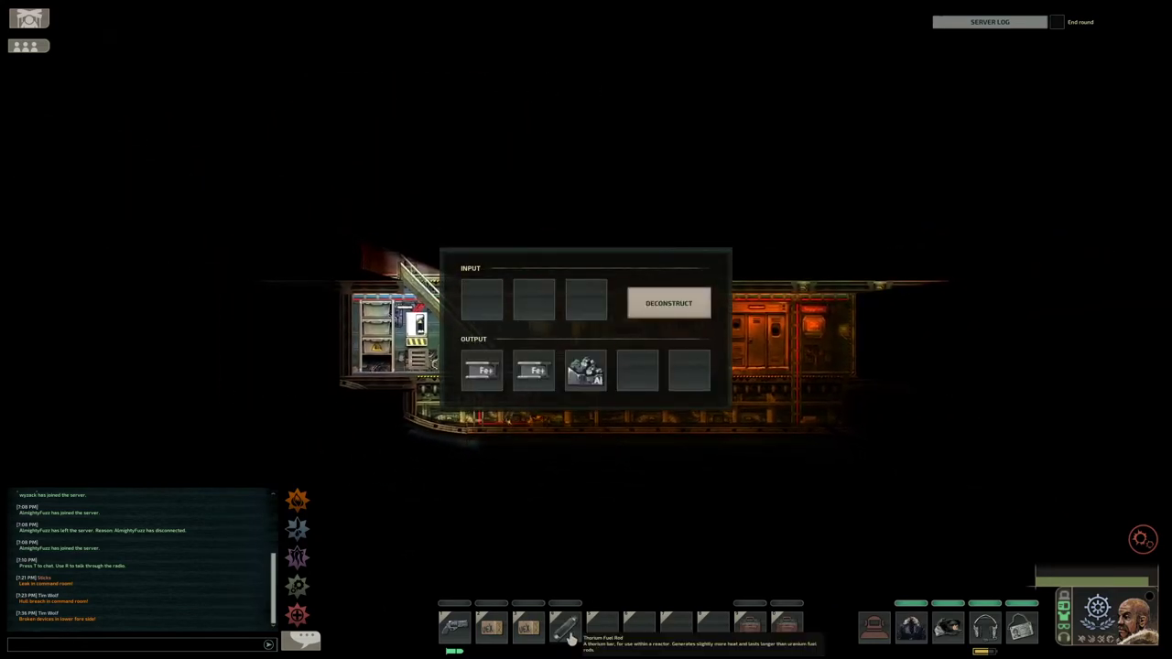
key(Escape)
- Load the thorium fuel rod into the Deconstructor
key(d)
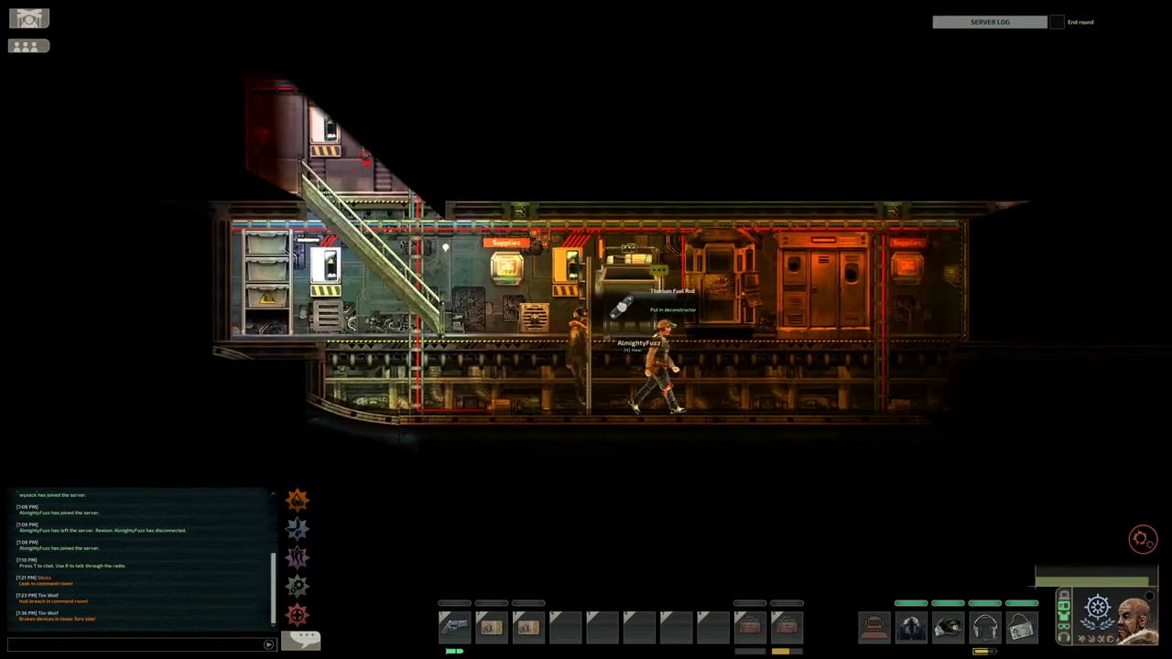
key(a)
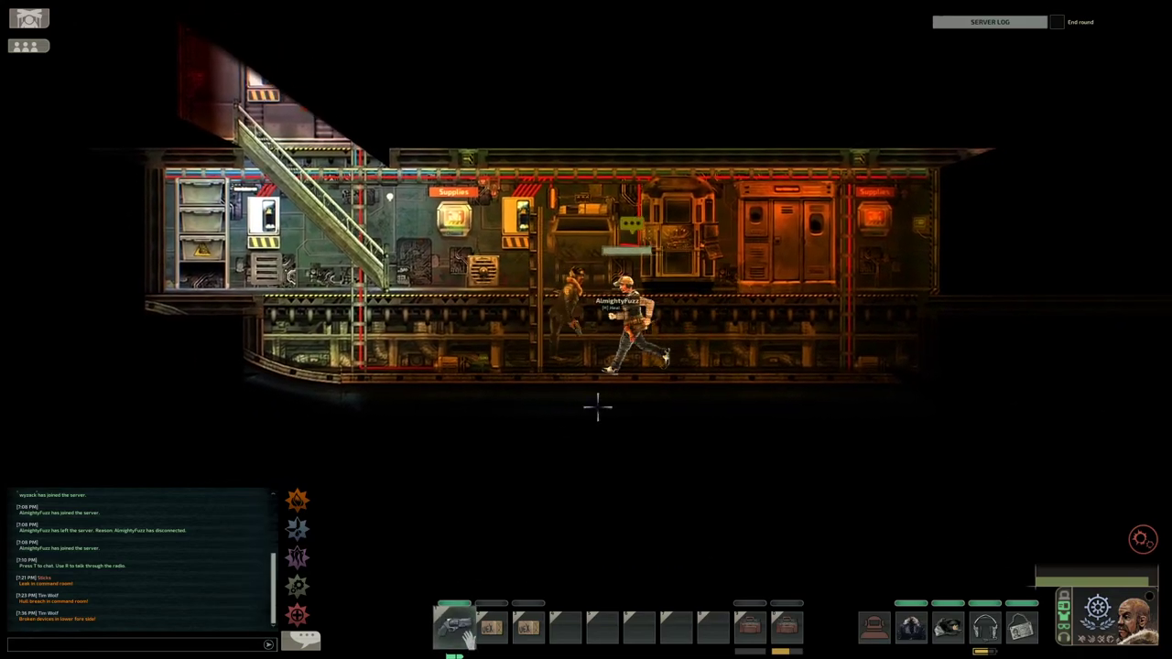
key(a)
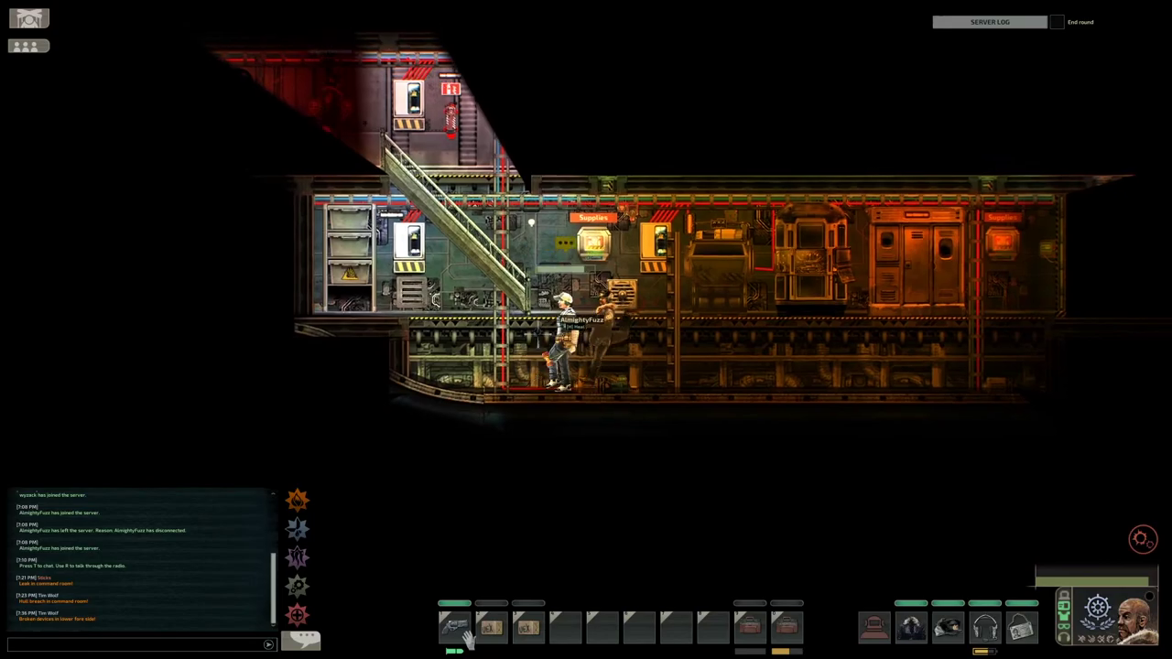
key(d)
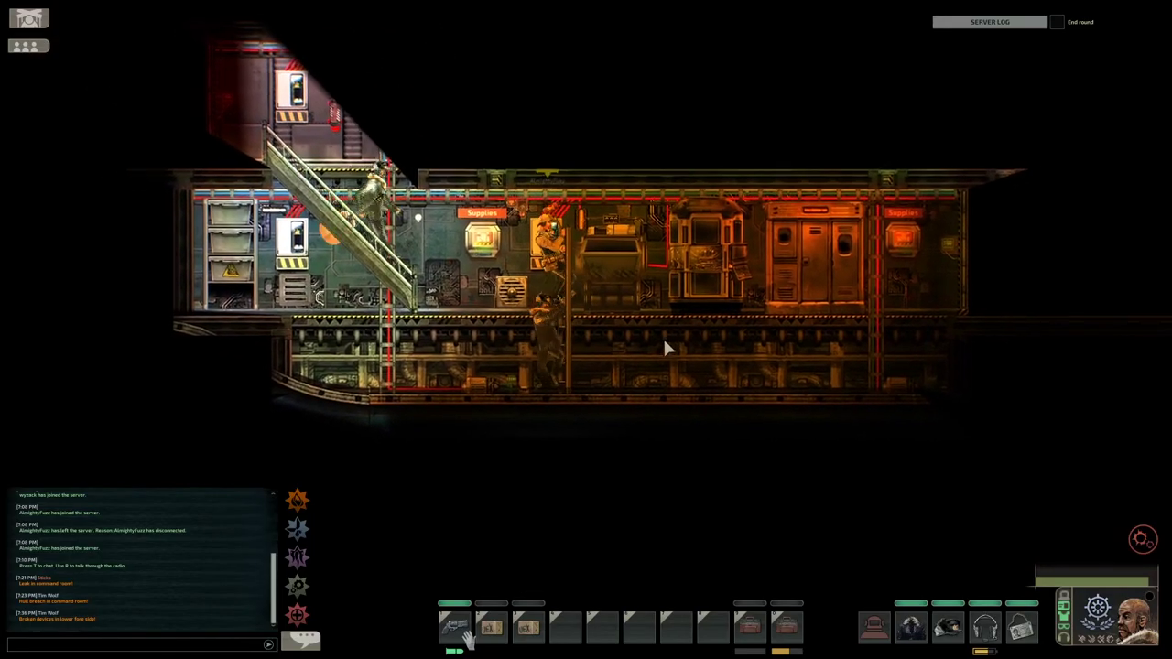
key(e)
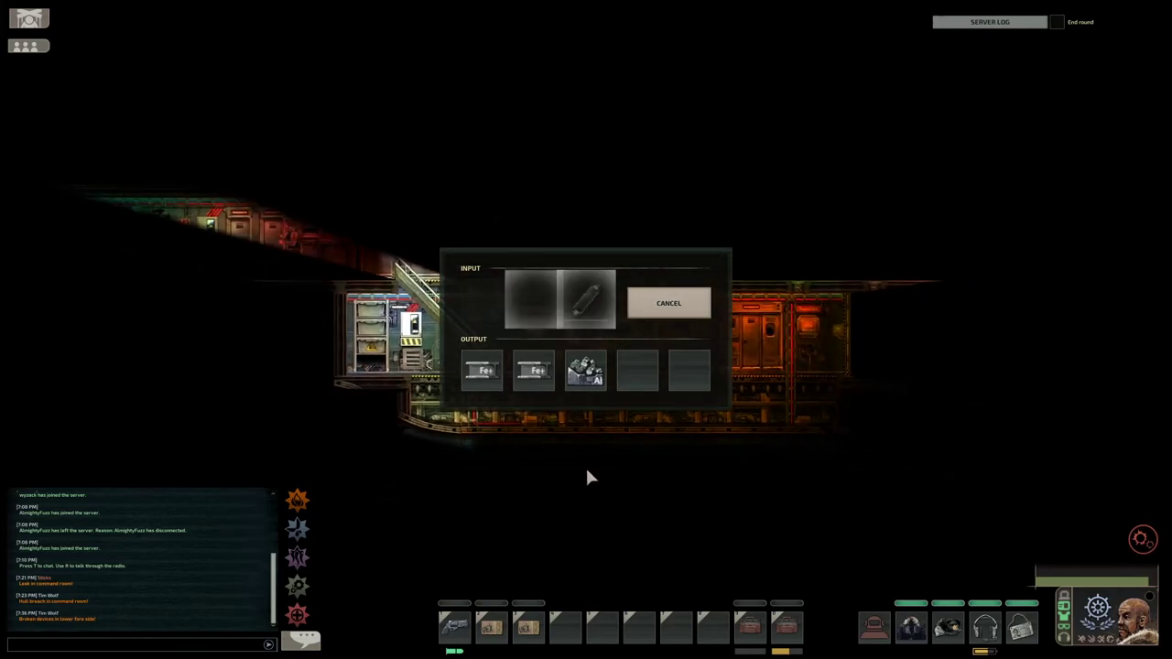
key(Escape)
- Move the UEX explosives from inventory into the crate at the crate shelf
key(a)
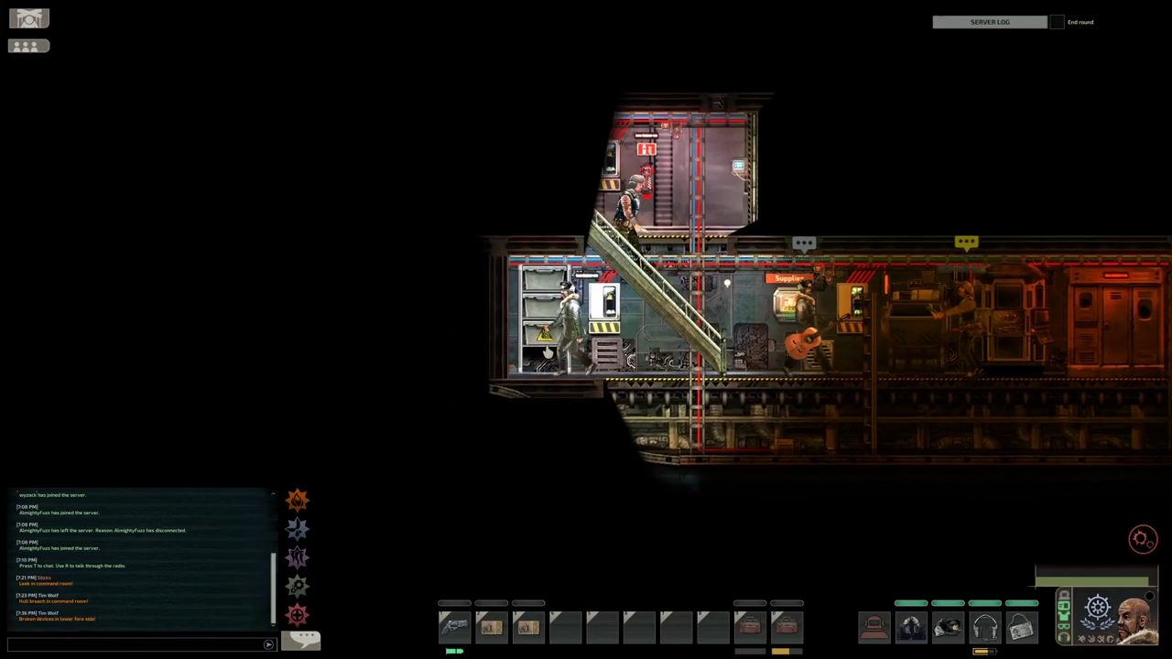
key(e)
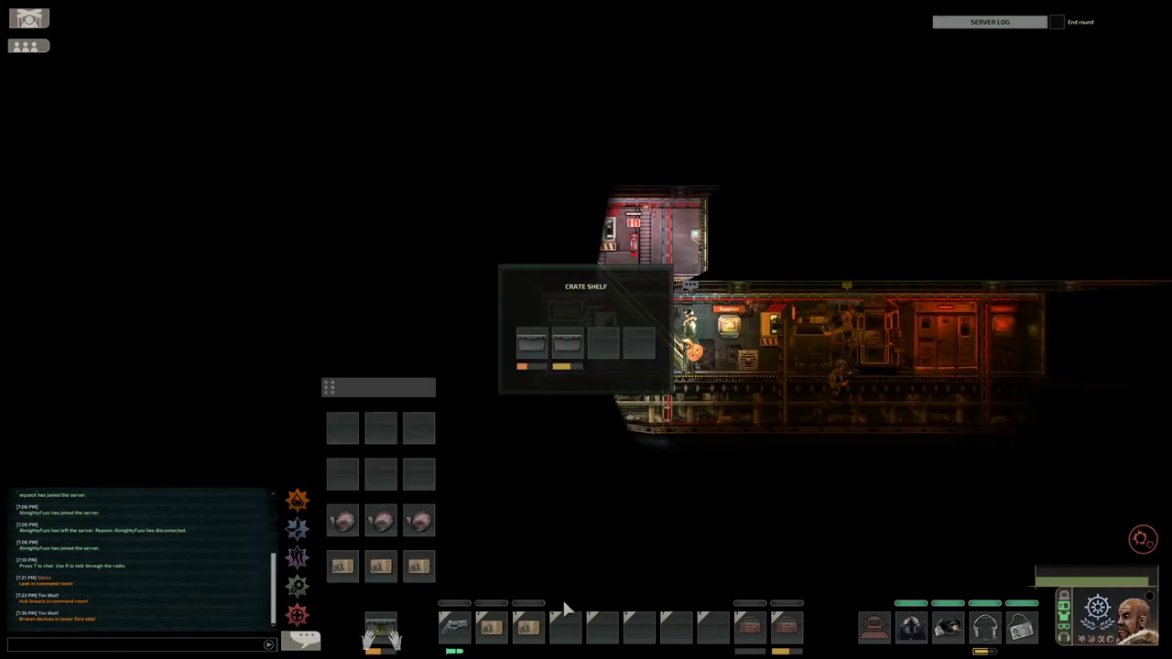
double_click(527, 627)
double_click(490, 627)
drag(490, 628, 472, 605)
click(553, 477)
- Put the explosive crate into a crate shelf slot and close the shelf
key(e)
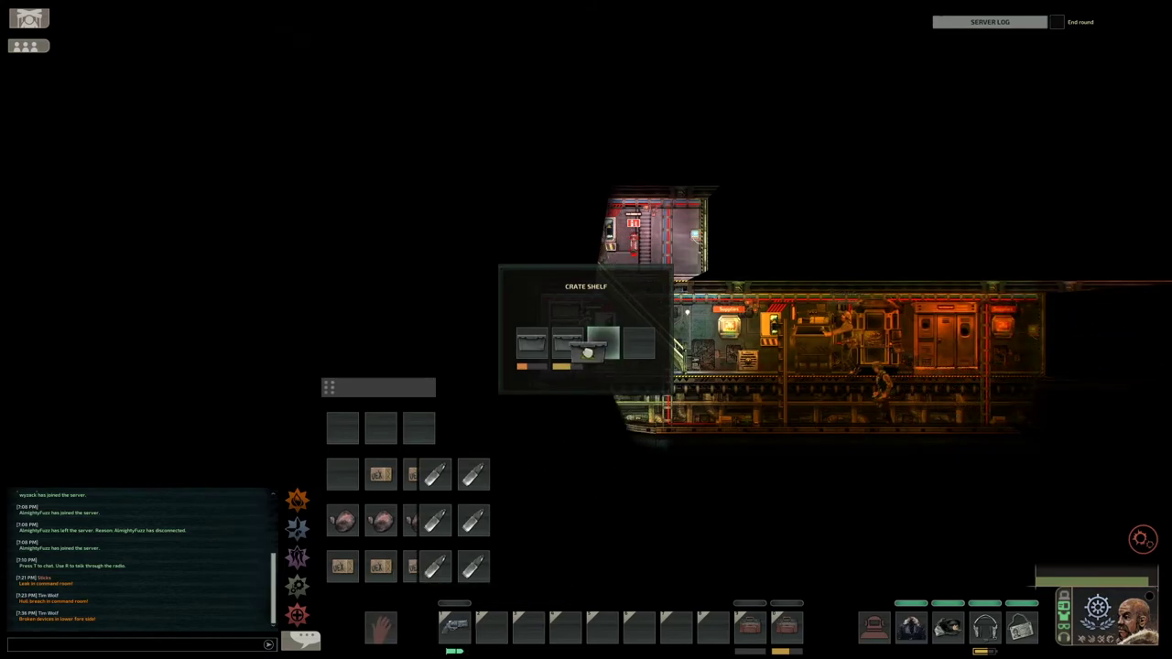
drag(381, 632, 604, 343)
click(608, 444)
- Walk up the stairs and along the upper corridor to the command room
key(d)
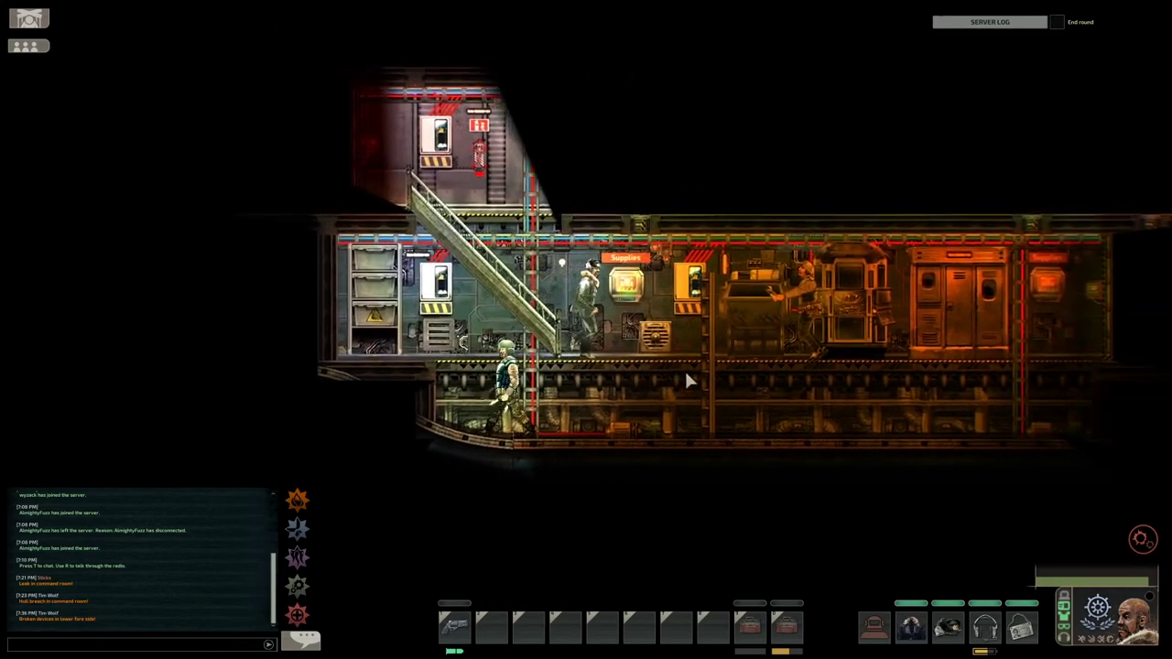
key(a)
key(w)
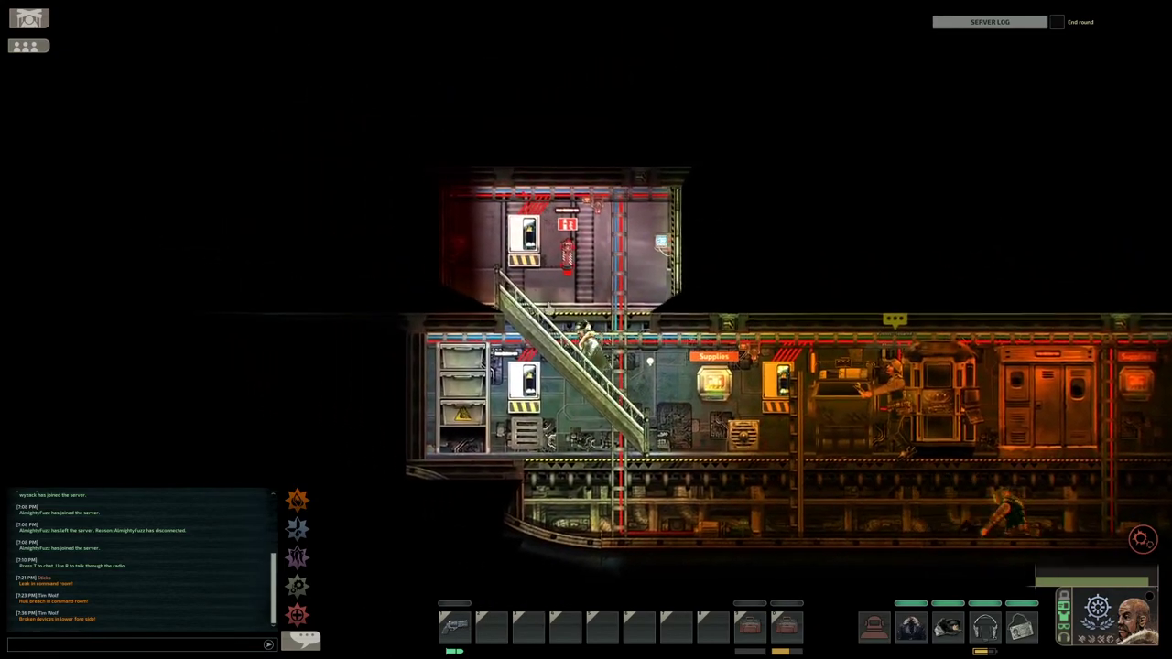
key(d)
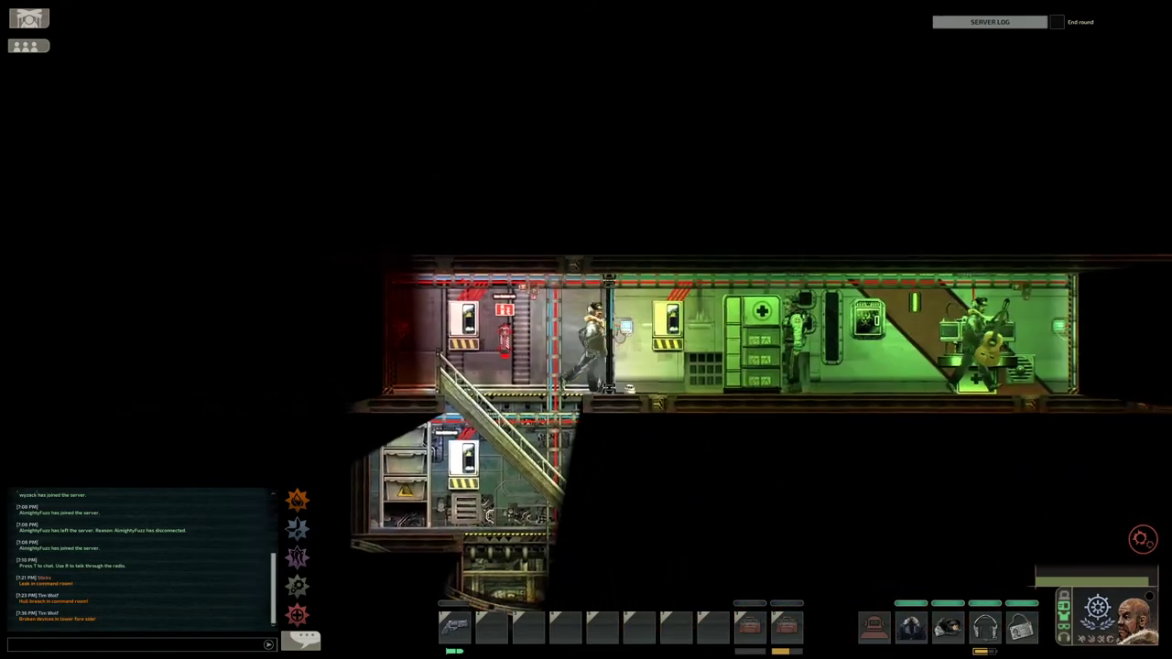
key(d)
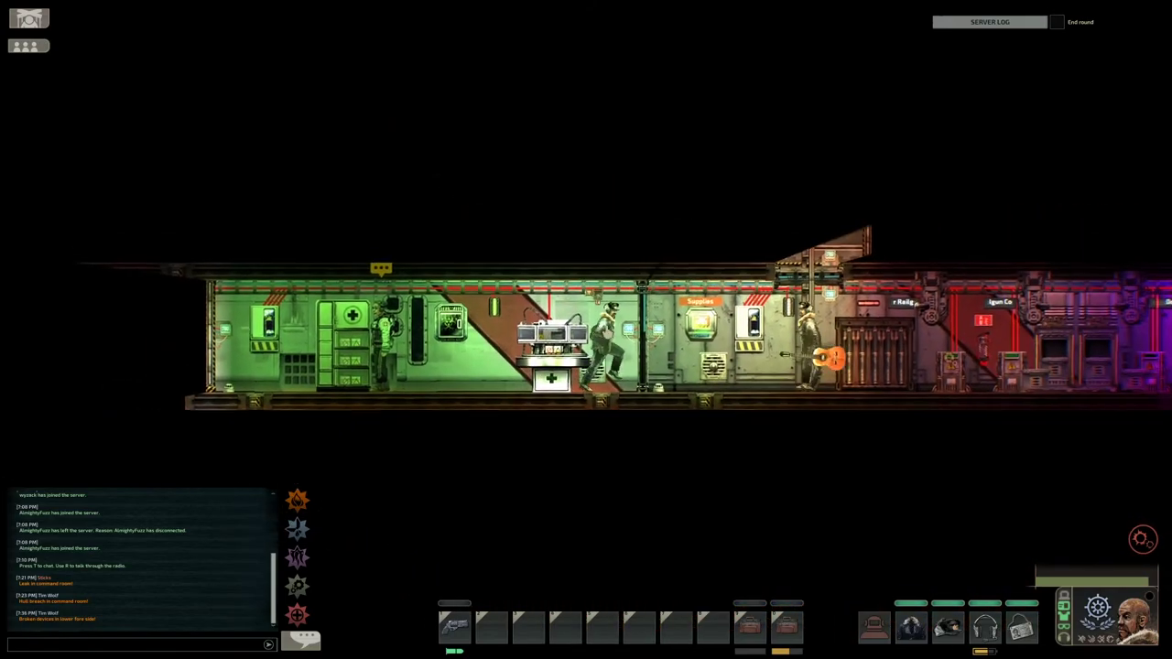
key(d)
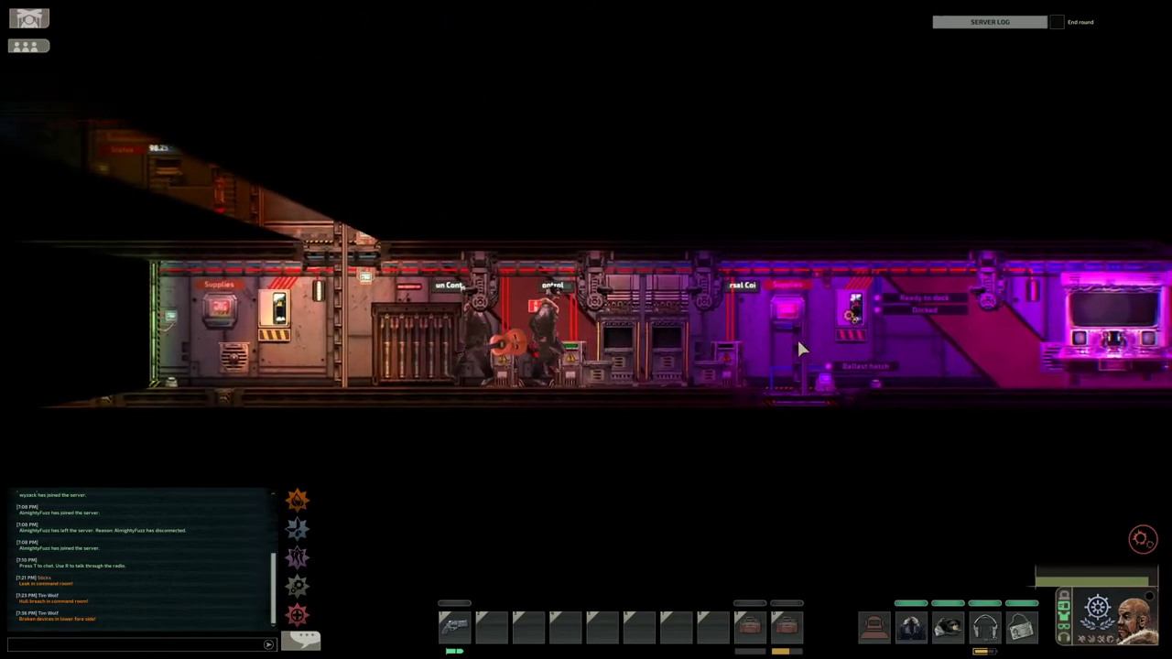
key(a)
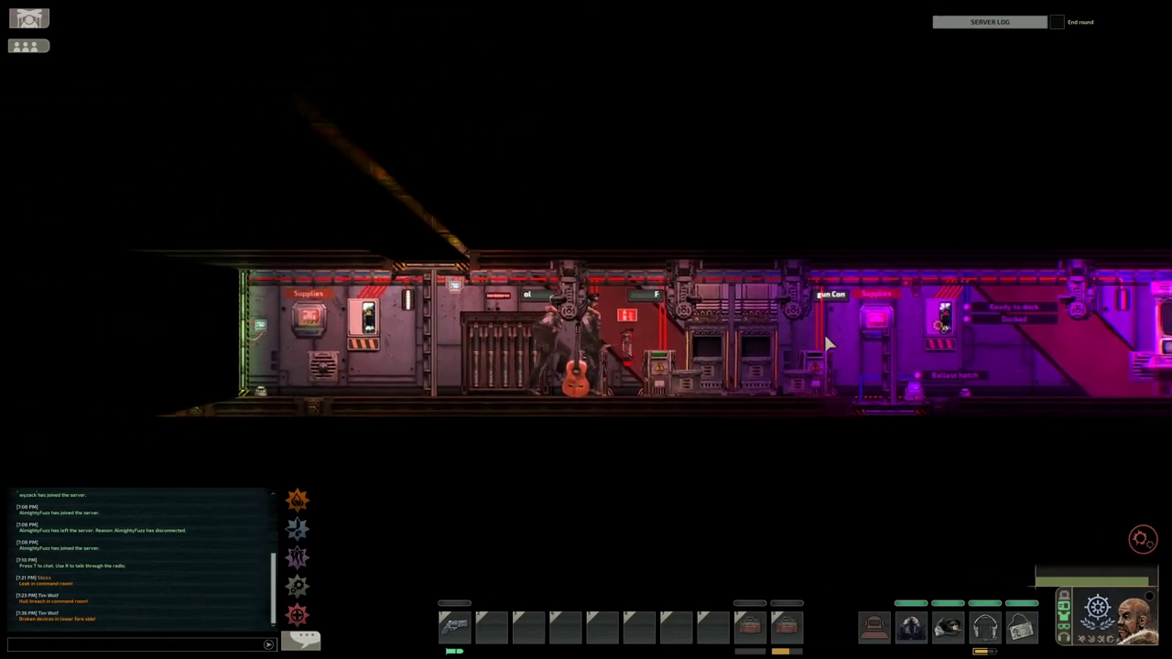
key(d)
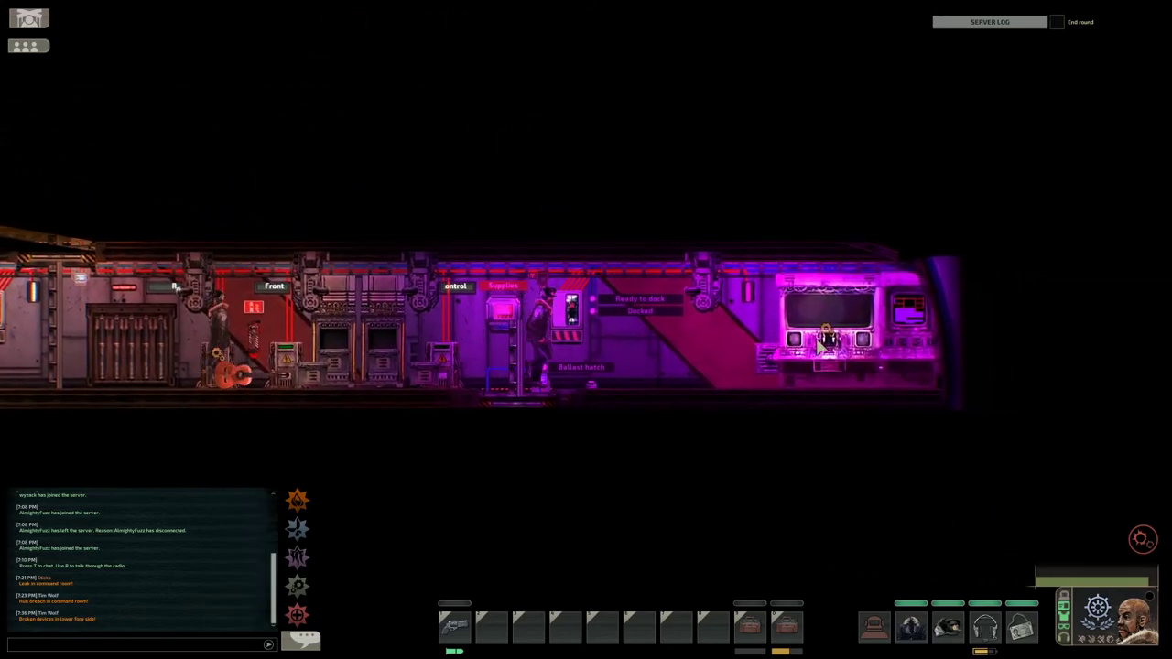
- Take manual steering at the navigation terminal and steer upward from 1720 m
key(d)
key(e)
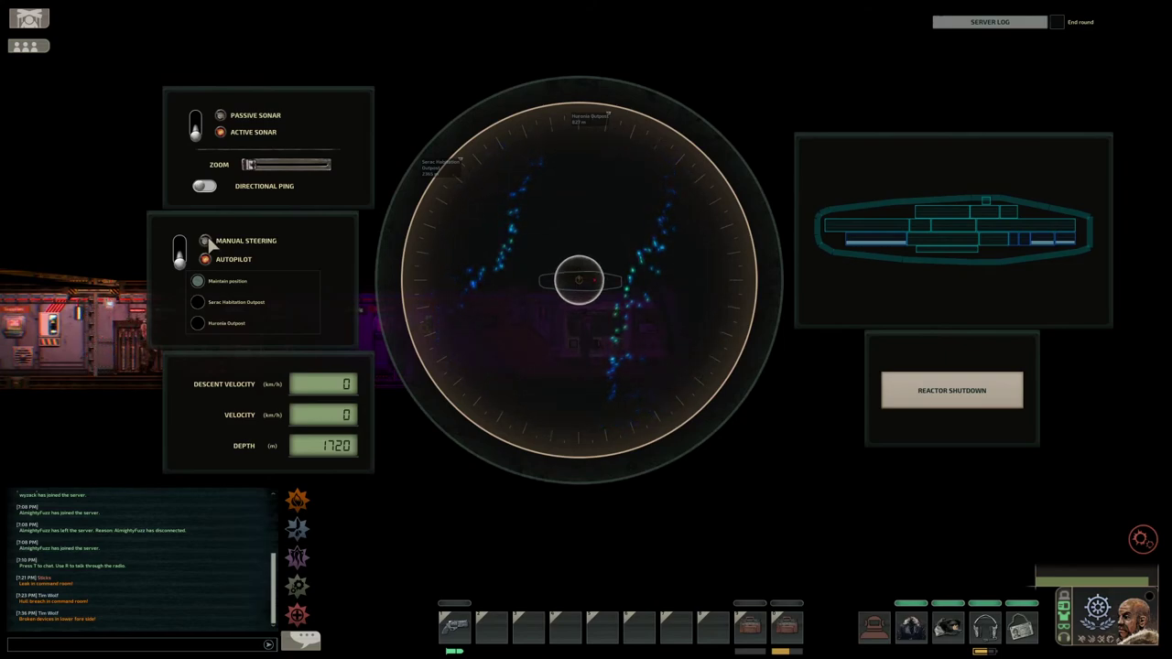
click(206, 241)
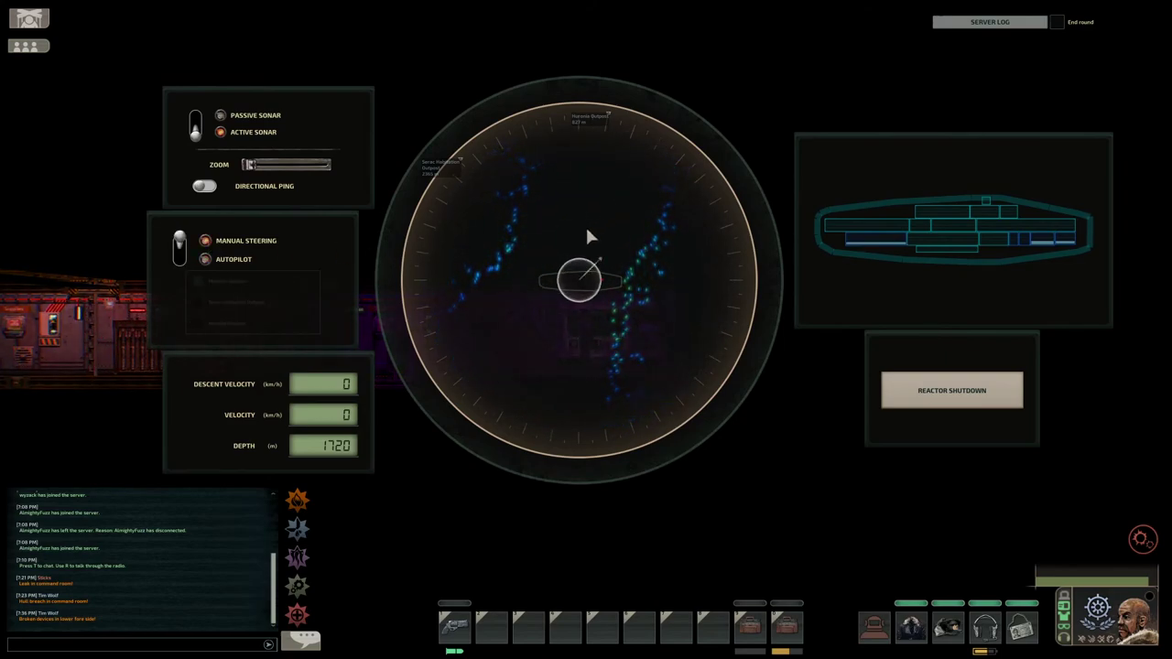
click(586, 261)
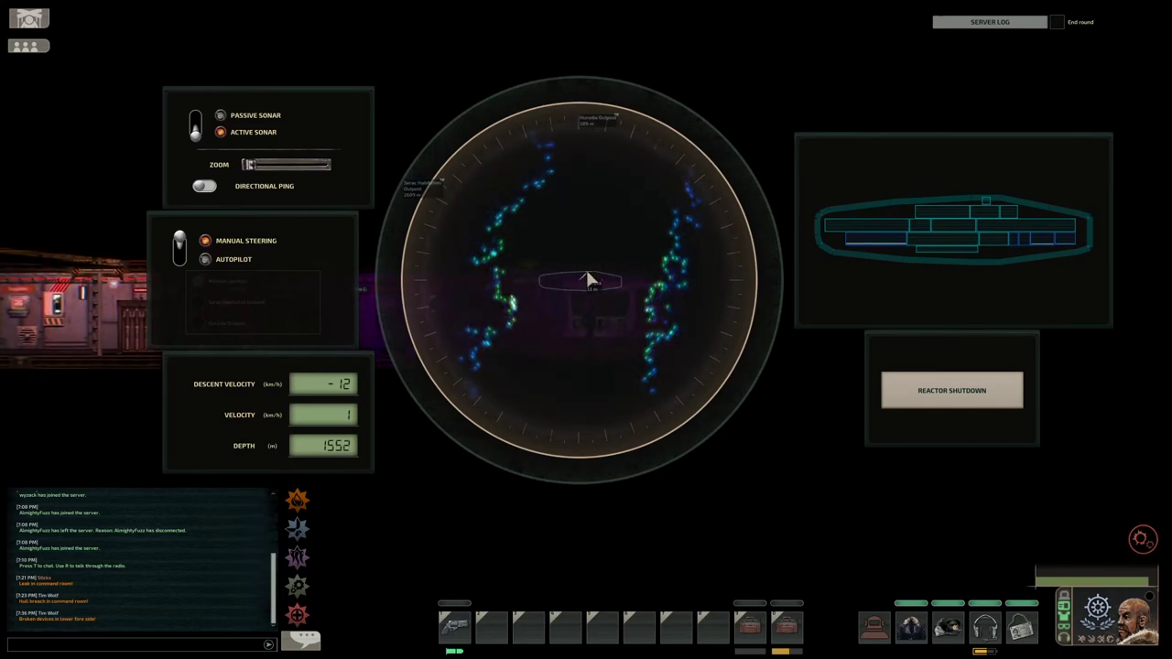
- Close and reopen the navigation terminal as the sub climbs to about 1213 m
key(Escape)
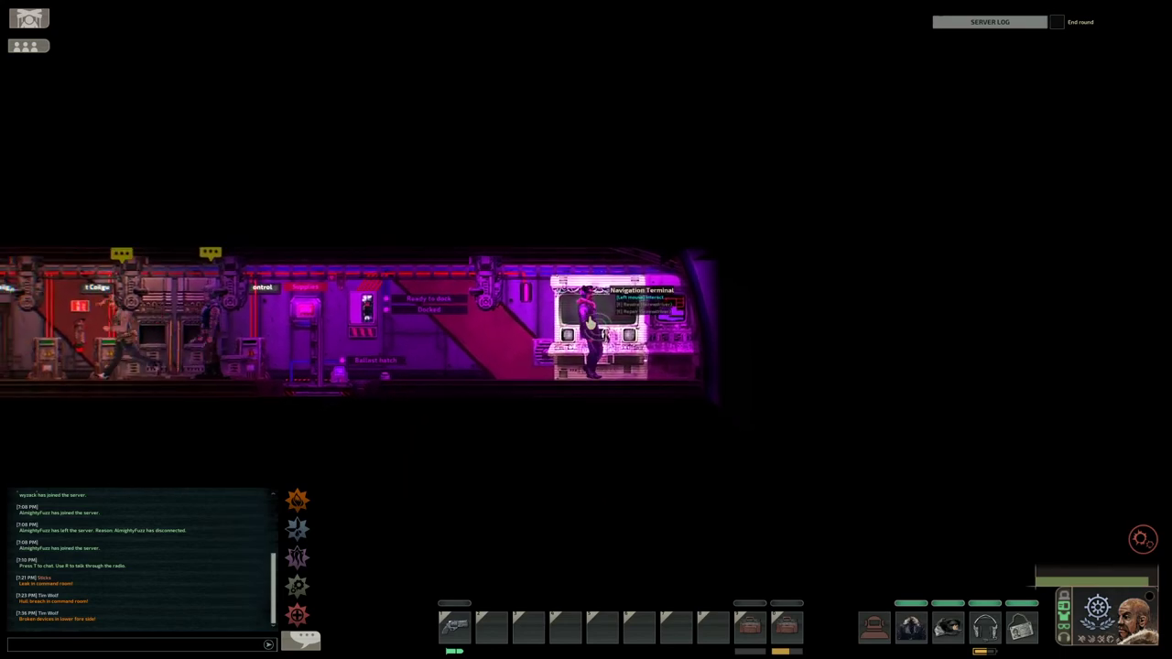
click(595, 325)
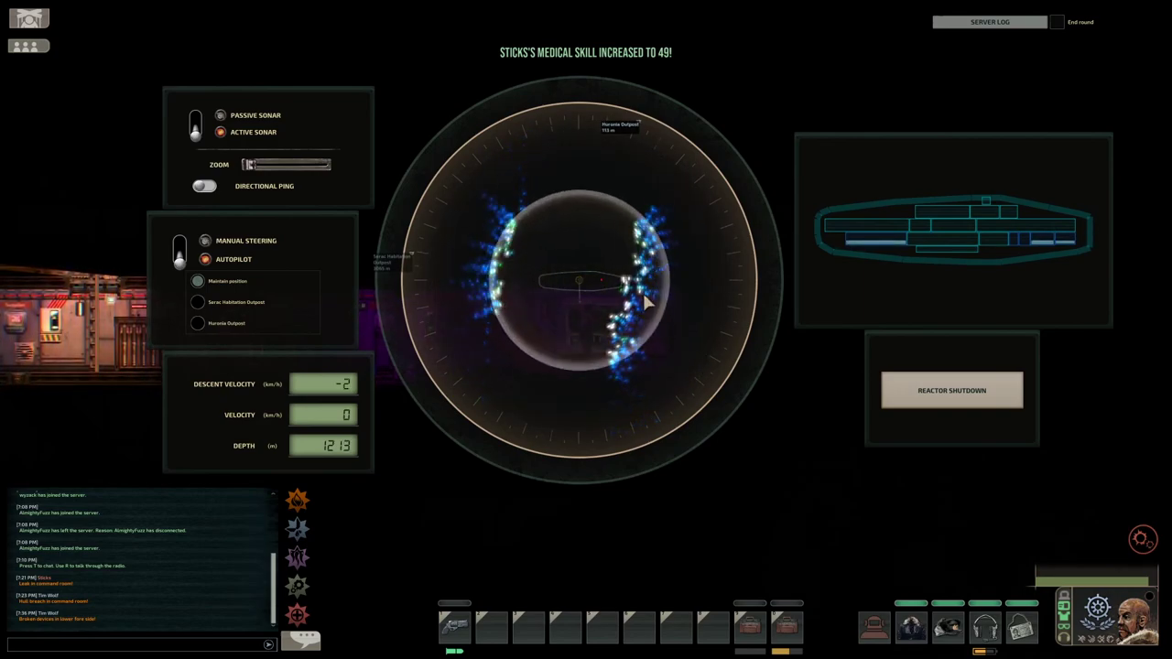
- Steer manually up to about 1129 m, then return to position-holding autopilot
key(Escape)
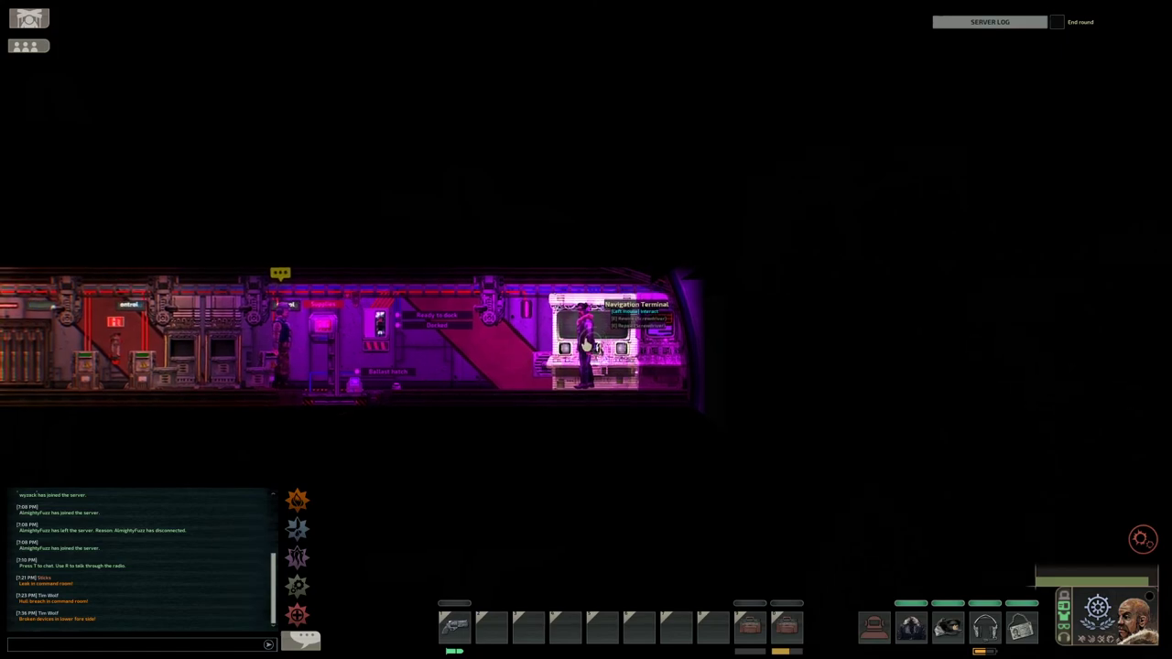
click(586, 346)
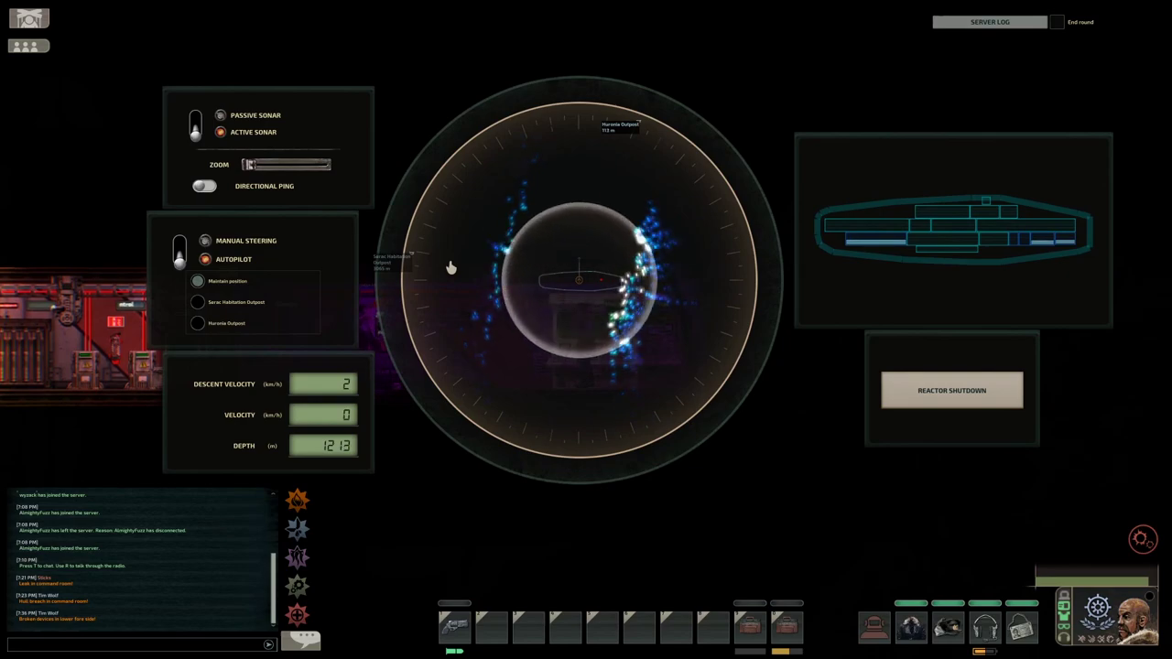
click(205, 241)
click(577, 256)
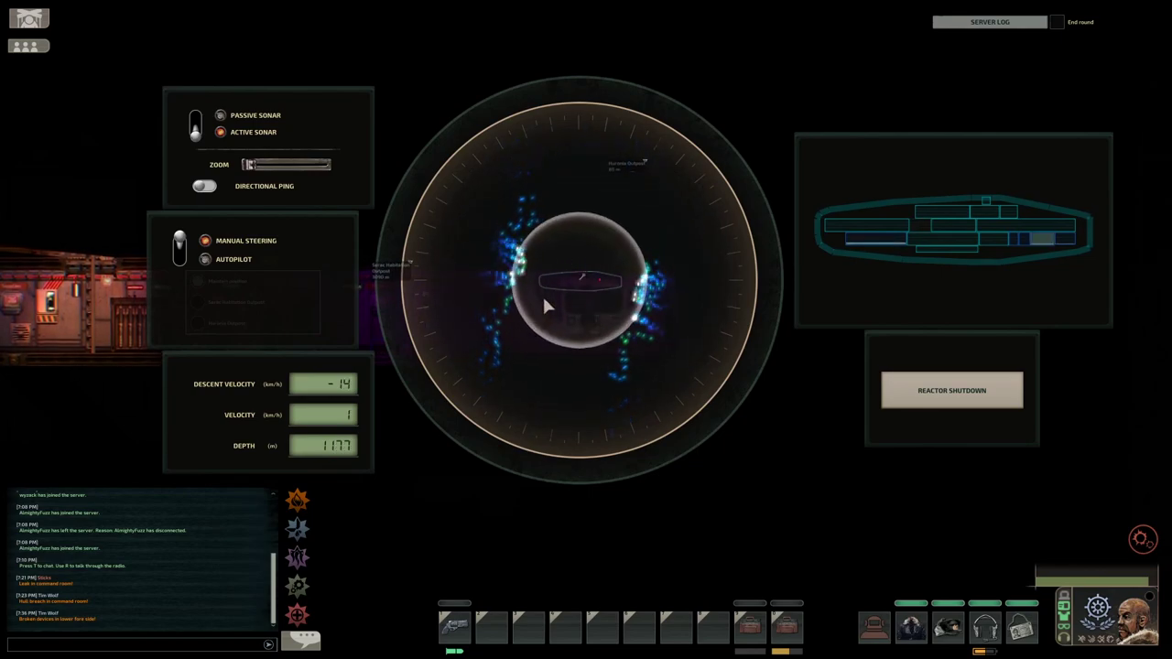
click(224, 259)
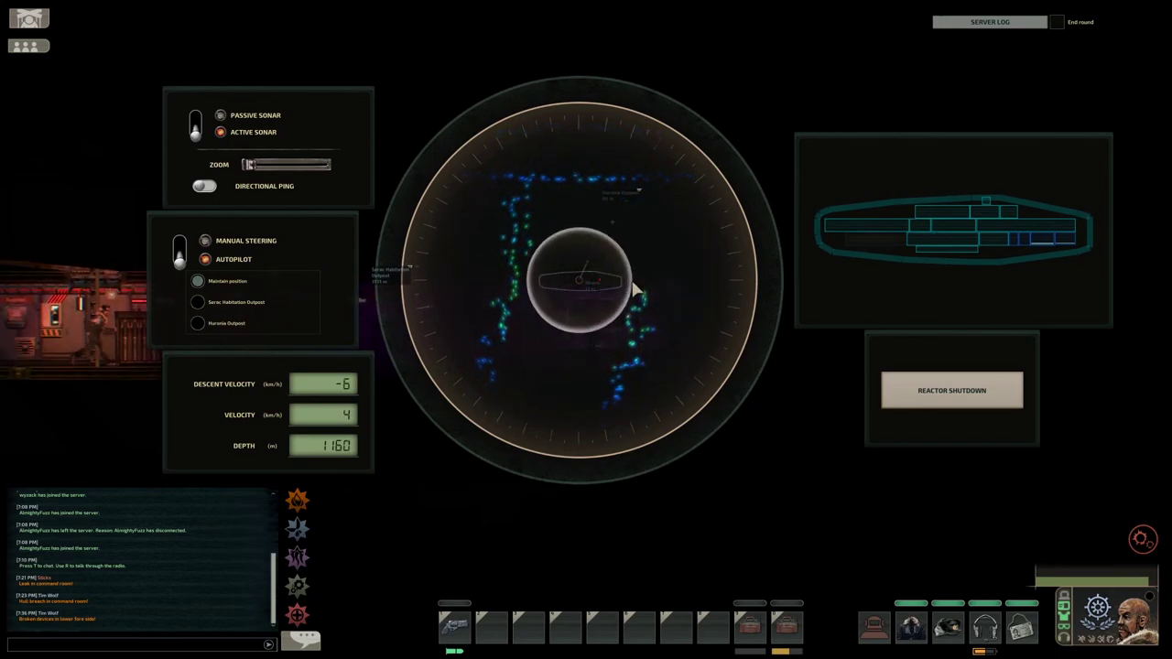
scroll(618, 269, up, 3)
scroll(621, 254, down, 3)
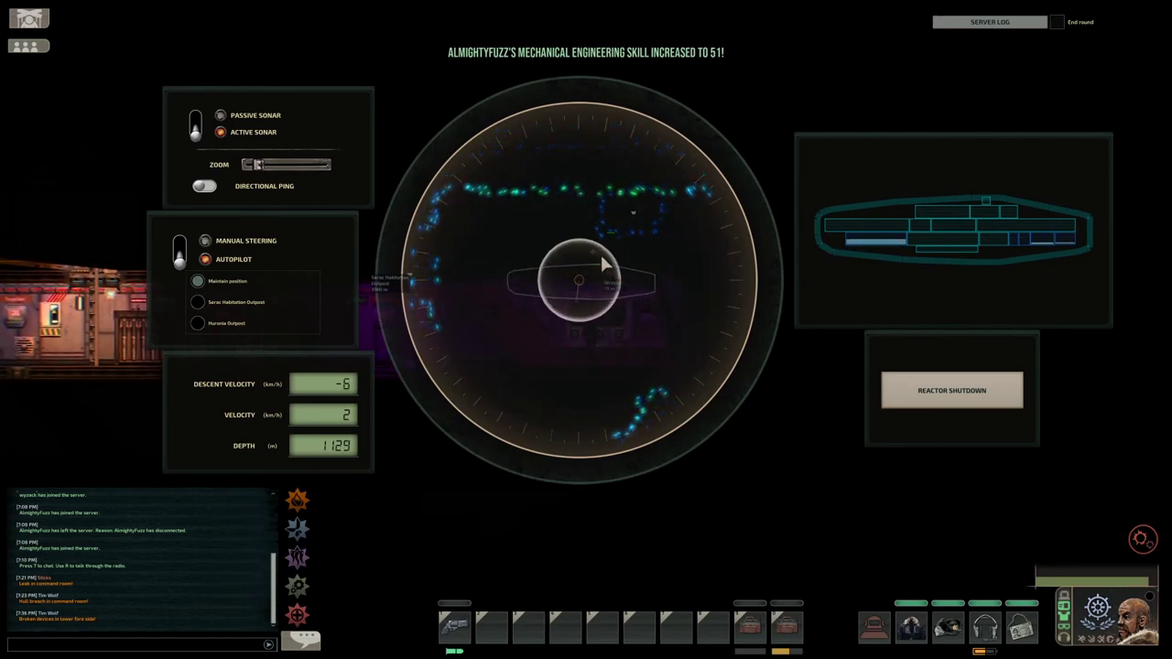
scroll(596, 266, up, 3)
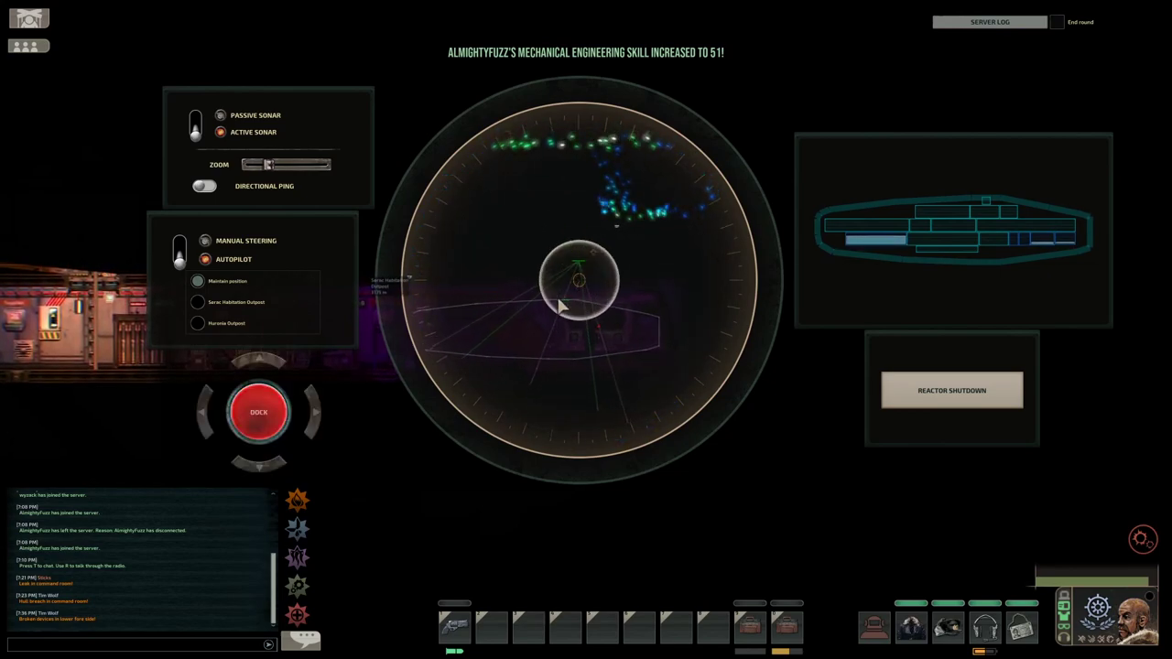
scroll(560, 304, up, 2)
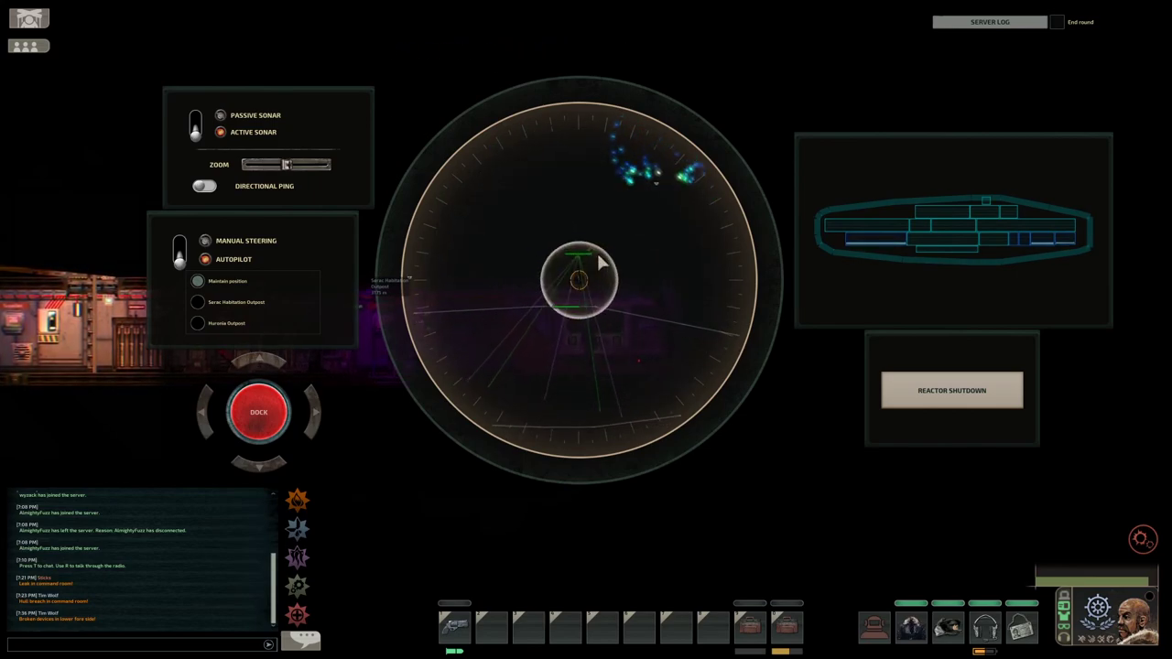
scroll(599, 264, down, 2)
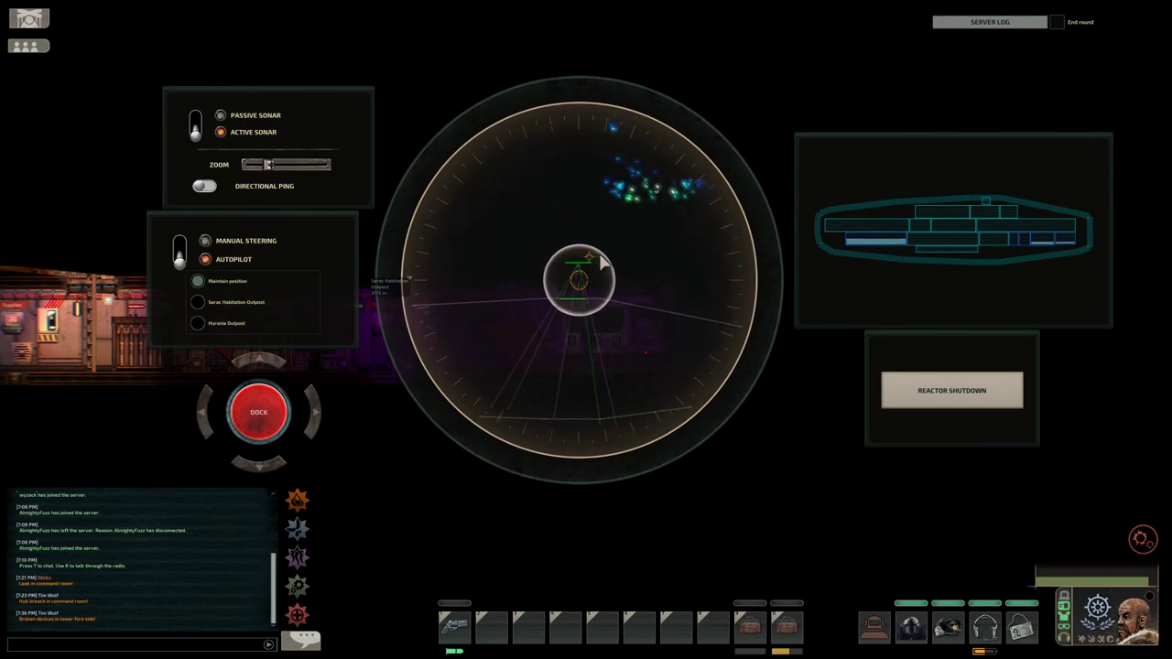
- Dock the submarine at Huronia Outpost using the DOCK button
click(258, 414)
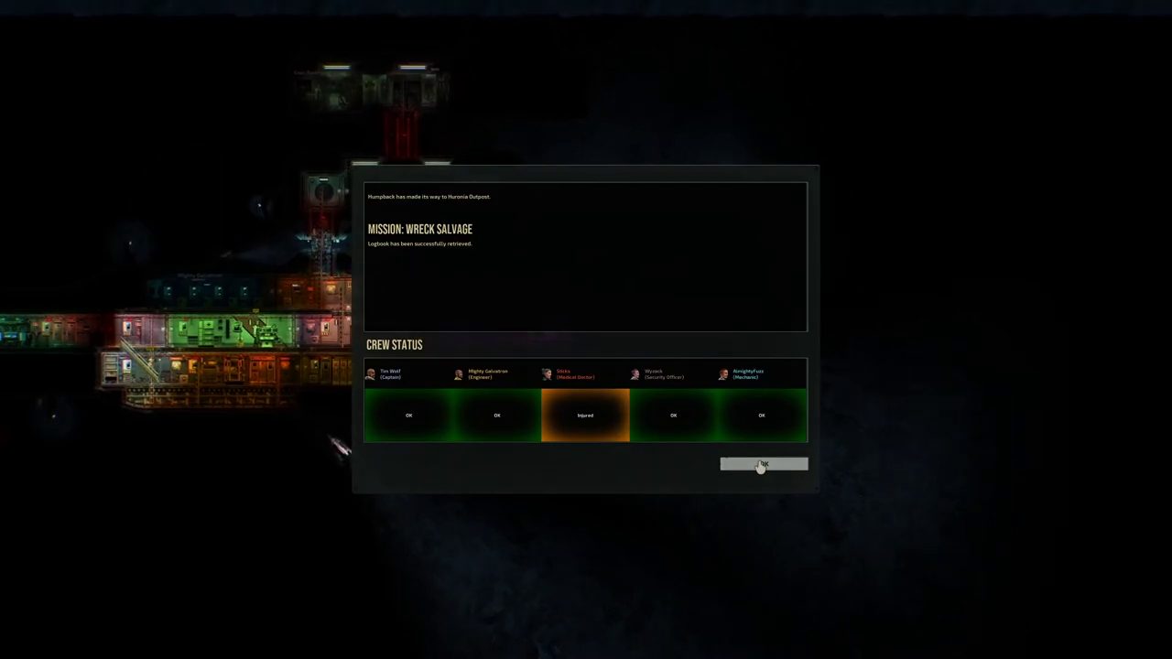
- Dismiss the Wreck Salvage debrief and return to the Huronia Outpost campaign lobby
click(761, 467)
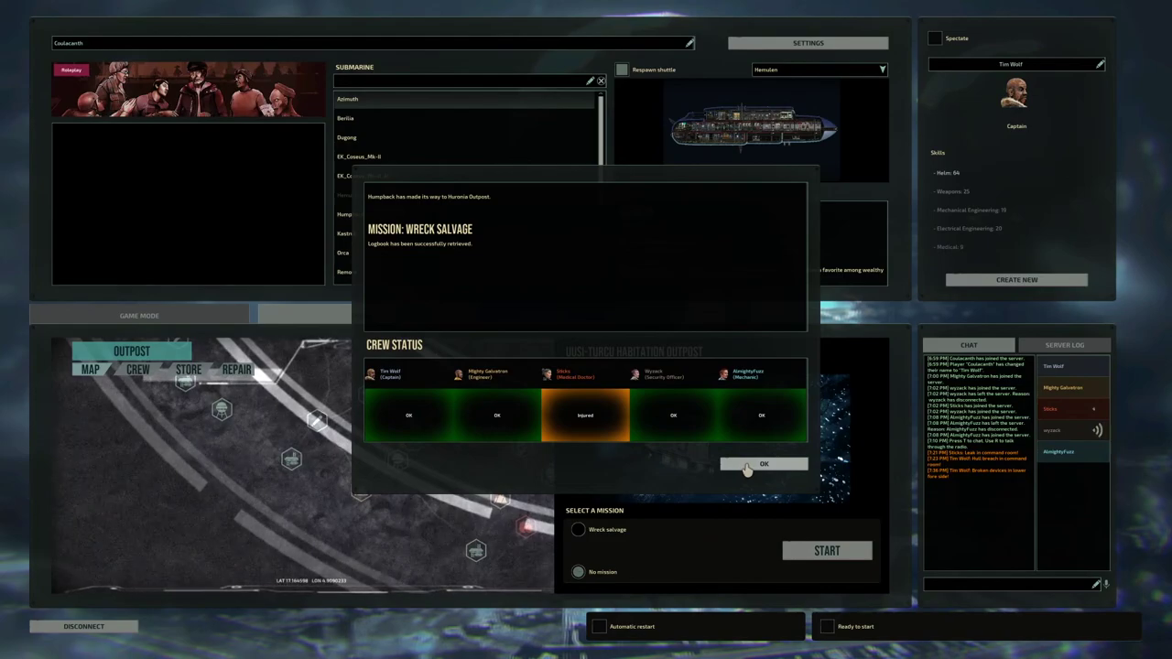
click(748, 469)
scroll(490, 443, down, 2)
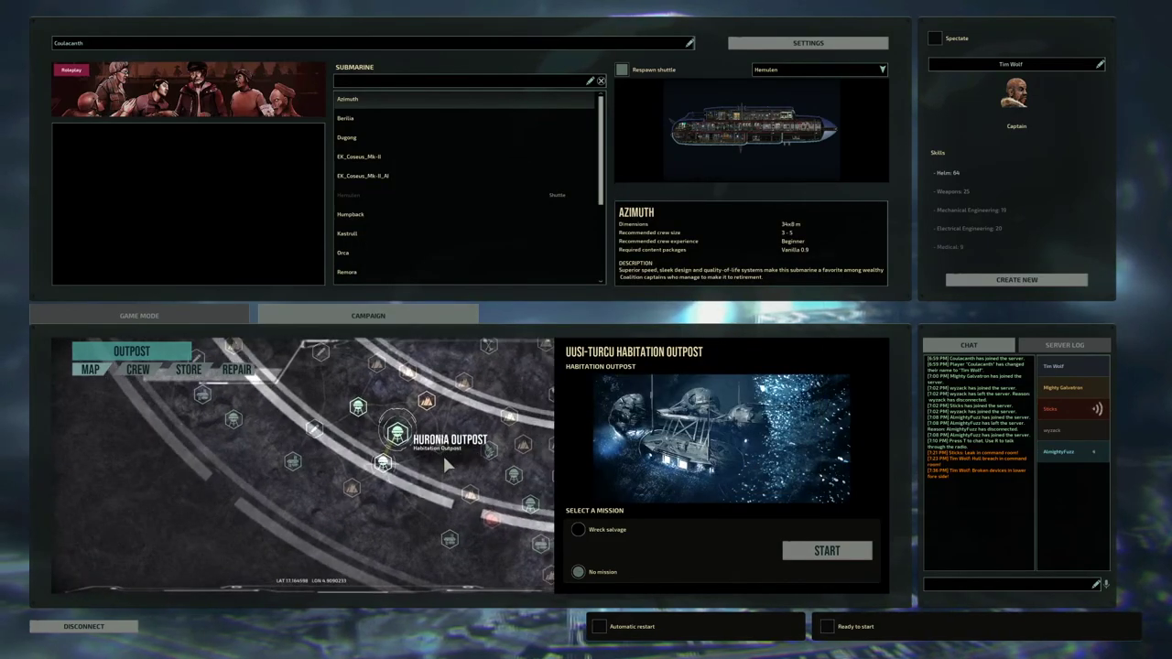